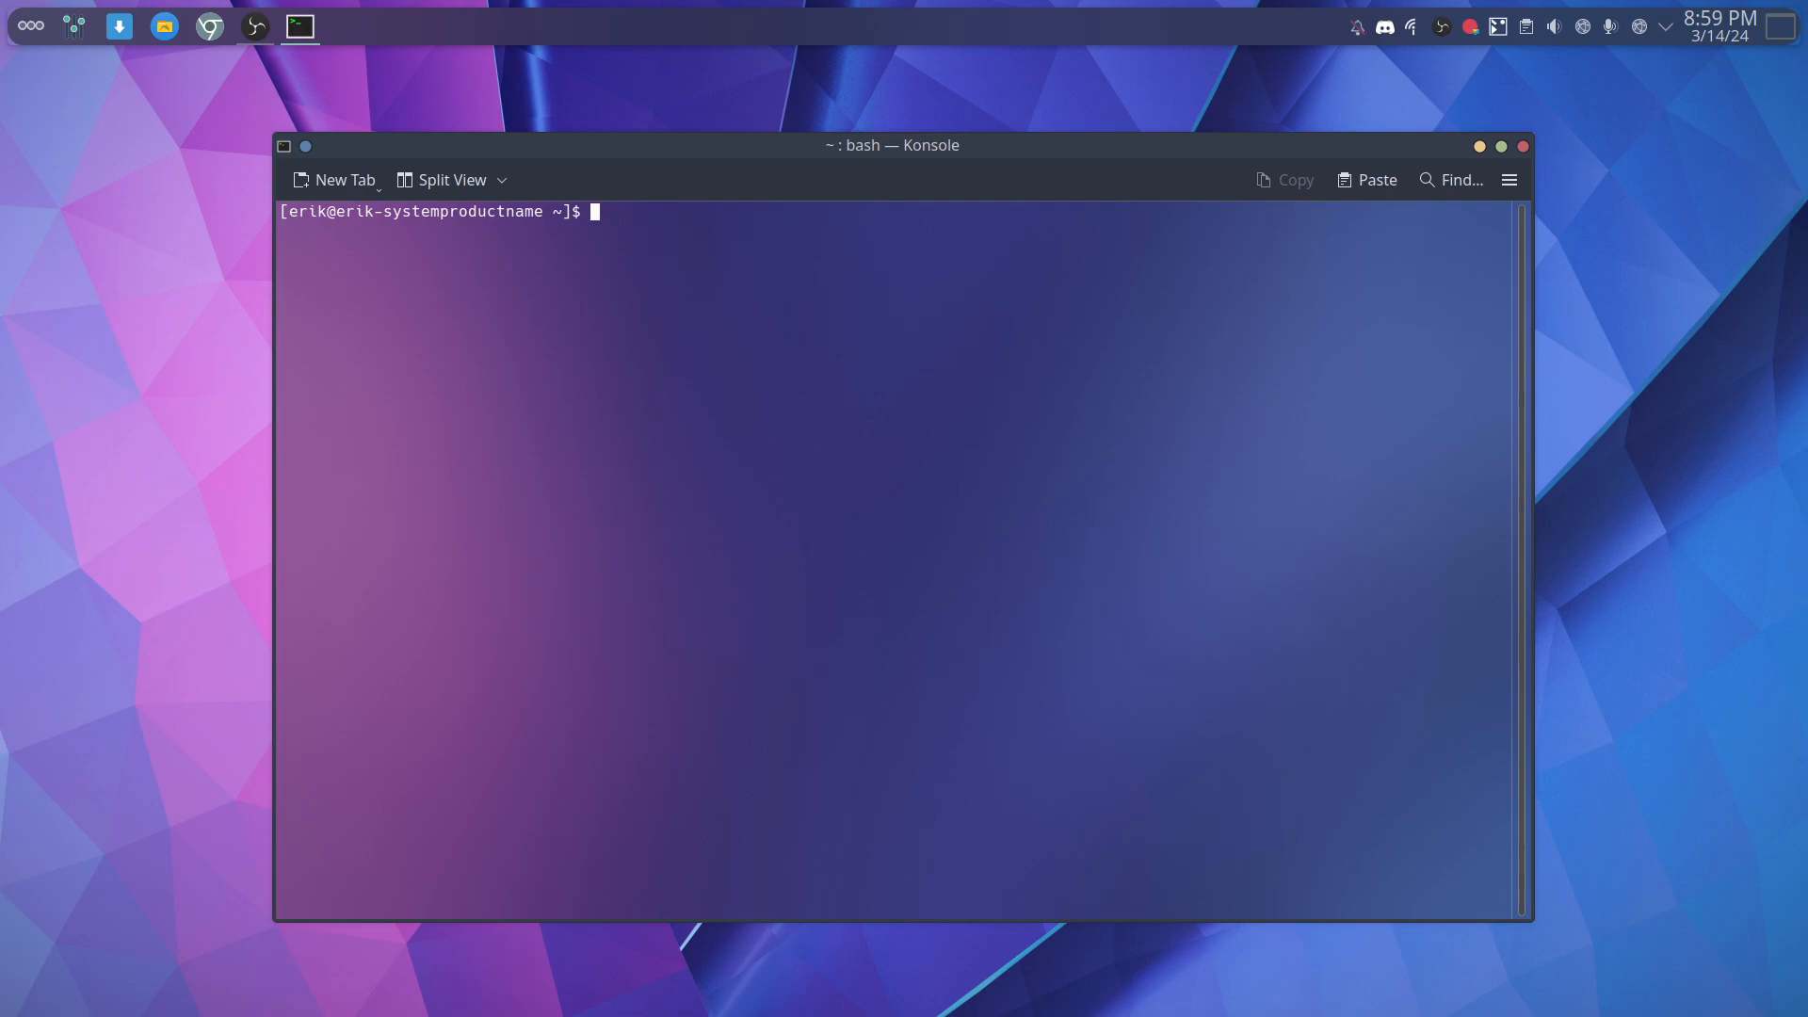
- Change to the DATA/arcolinux-nemesis folder and list its contents
{"action": "type", "text": "cd DA"}
{"action": "key", "text": "Tab"}
{"action": "type", "text": "ar"}
{"action": "key", "text": "Tab"}
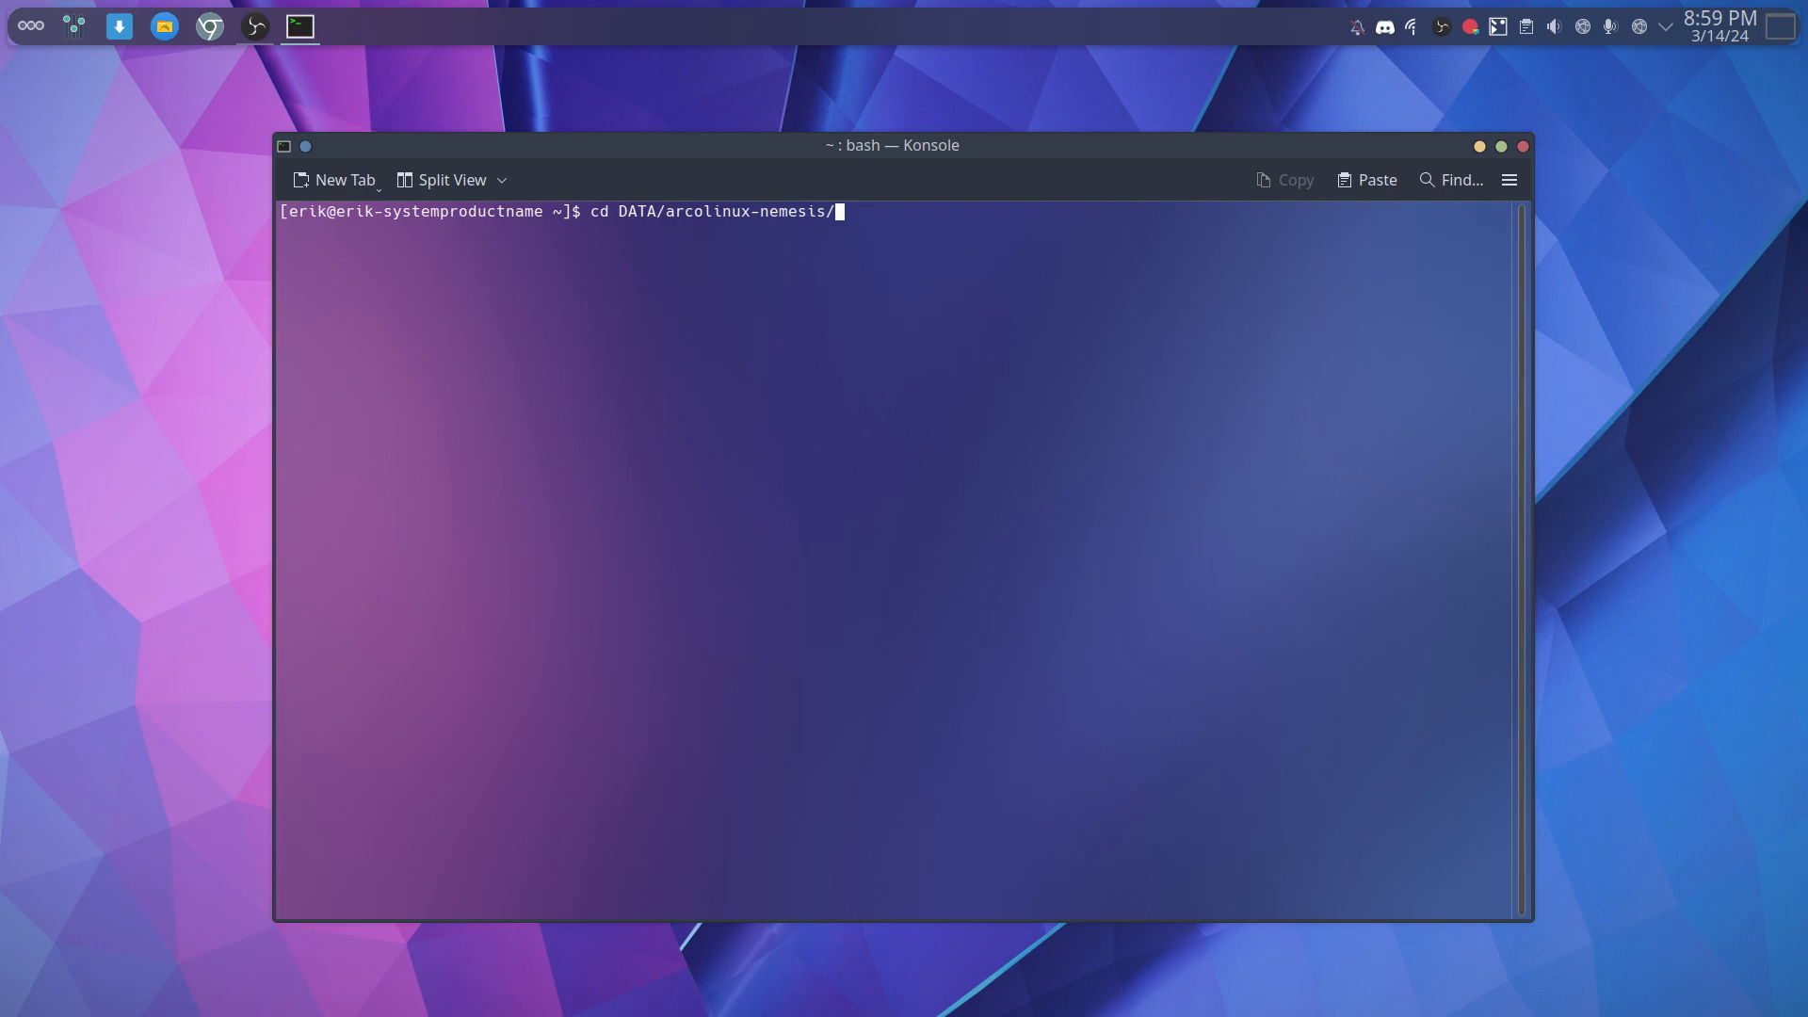
{"action": "key", "text": "Return"}
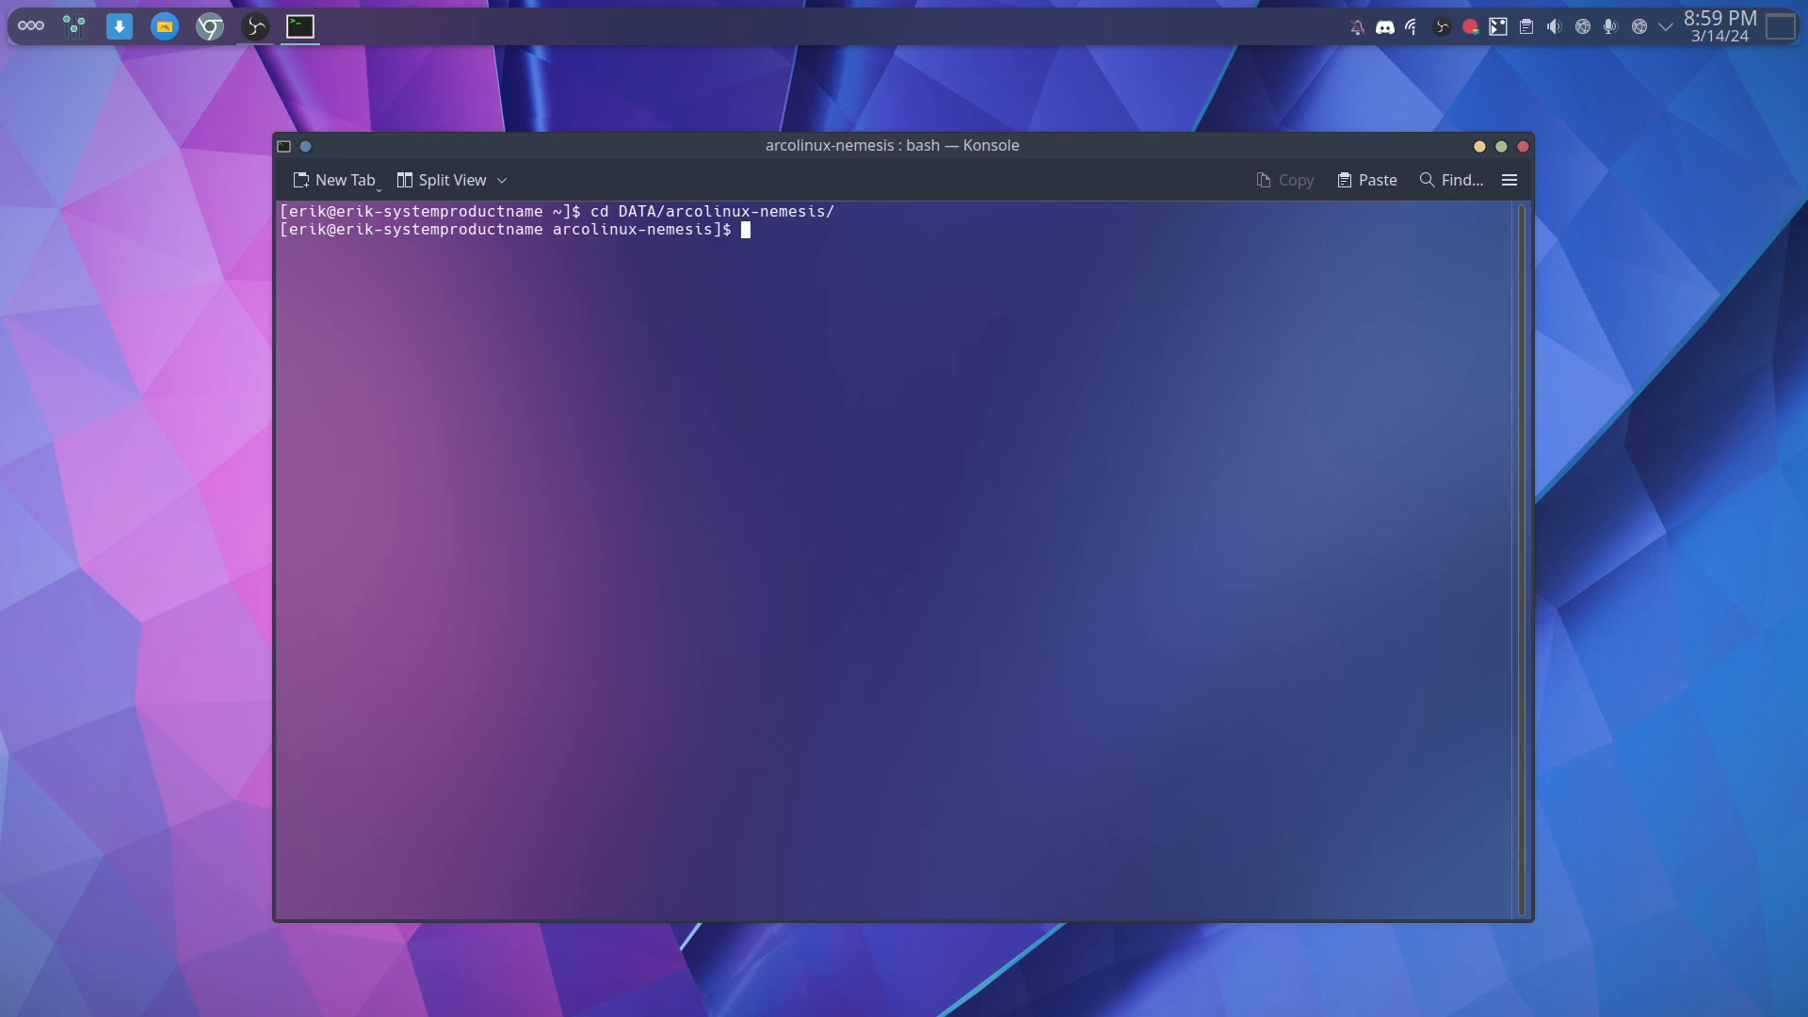
{"action": "type", "text": "ls"}
{"action": "key", "text": "Return"}
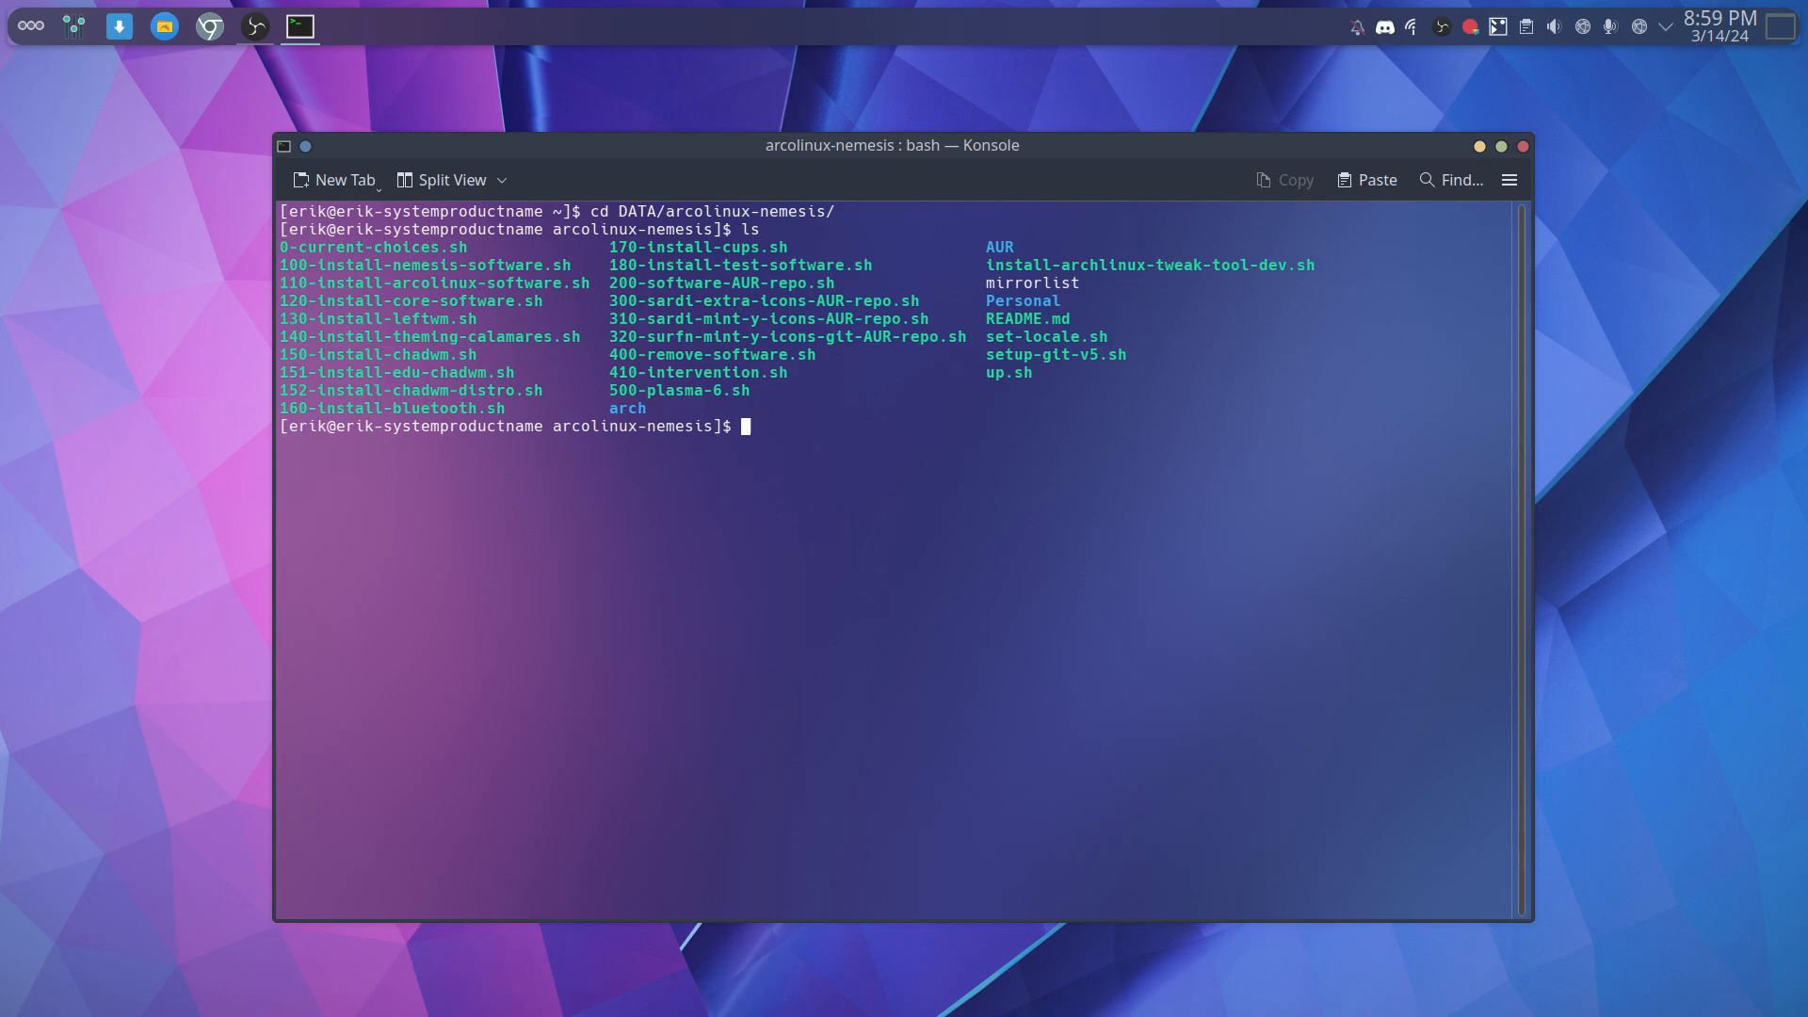
- Update the repository with git pull, and go into its AUR subfolder with a listing of the scripts there
{"action": "type", "text": "git pull"}
{"action": "key", "text": "Return"}
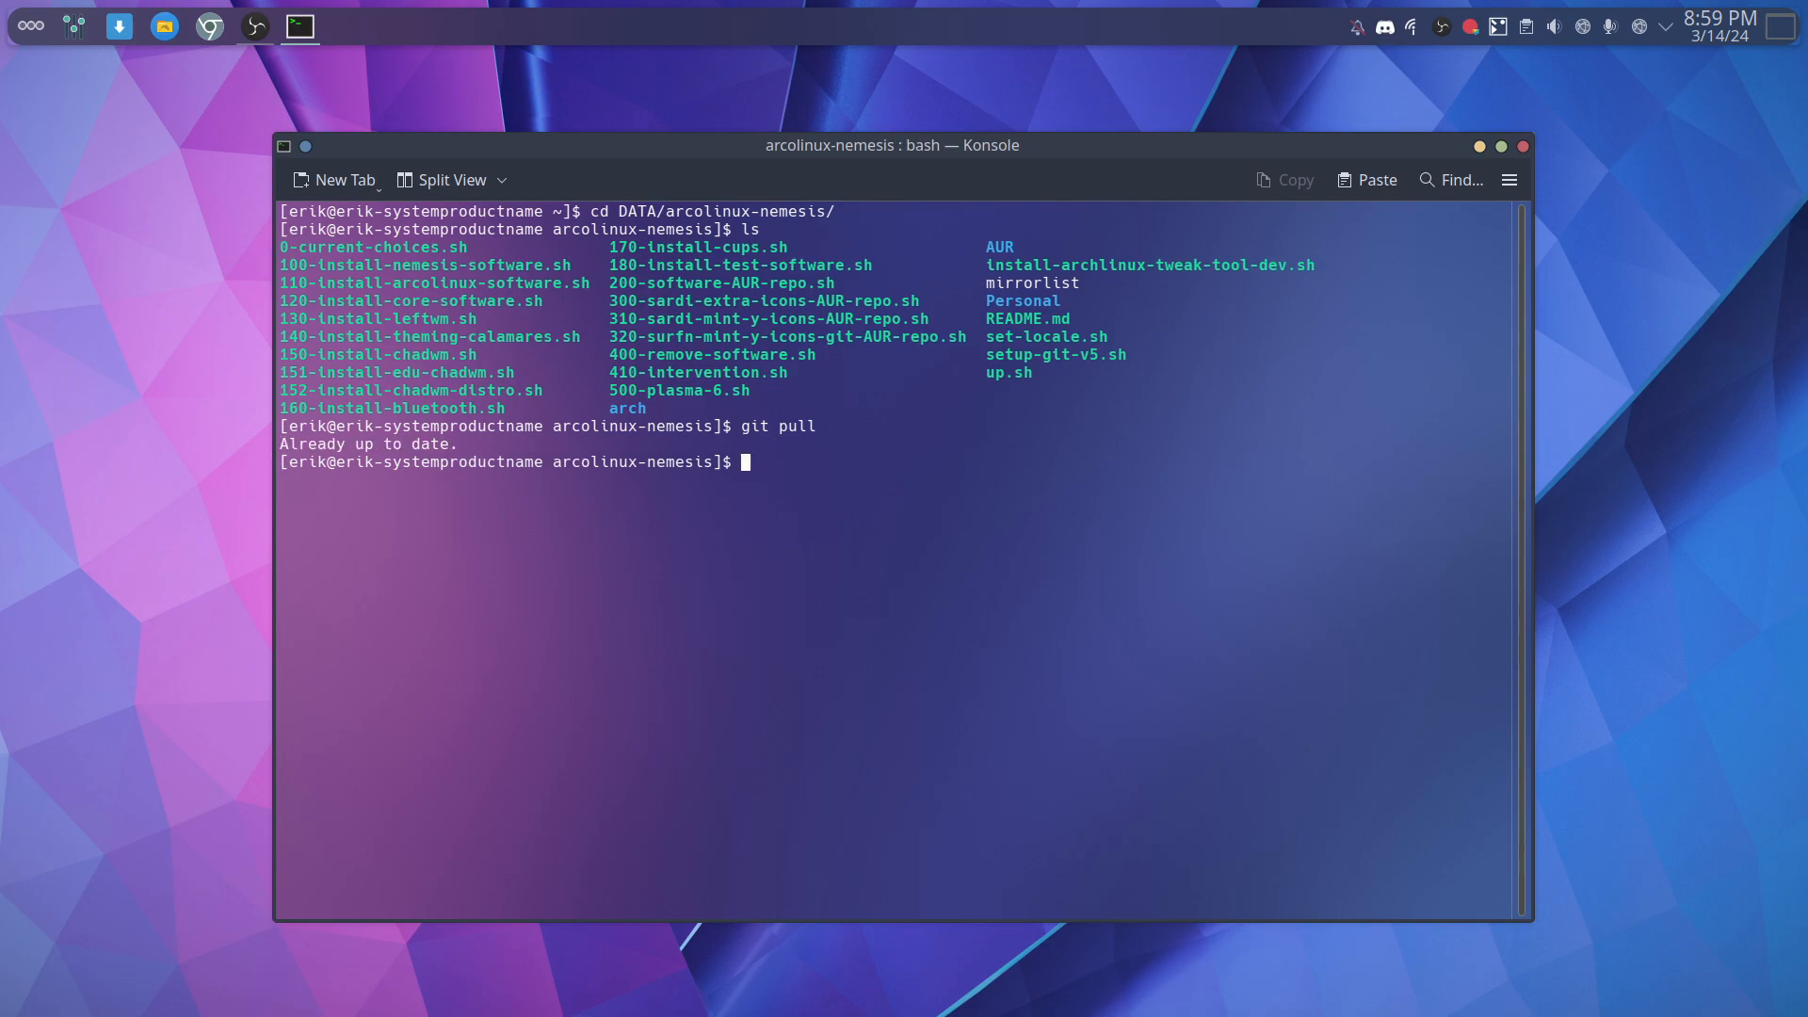
{"action": "type", "text": "cd AUR/"}
{"action": "key", "text": "Return"}
{"action": "type", "text": "ls"}
{"action": "key", "text": "Return"}
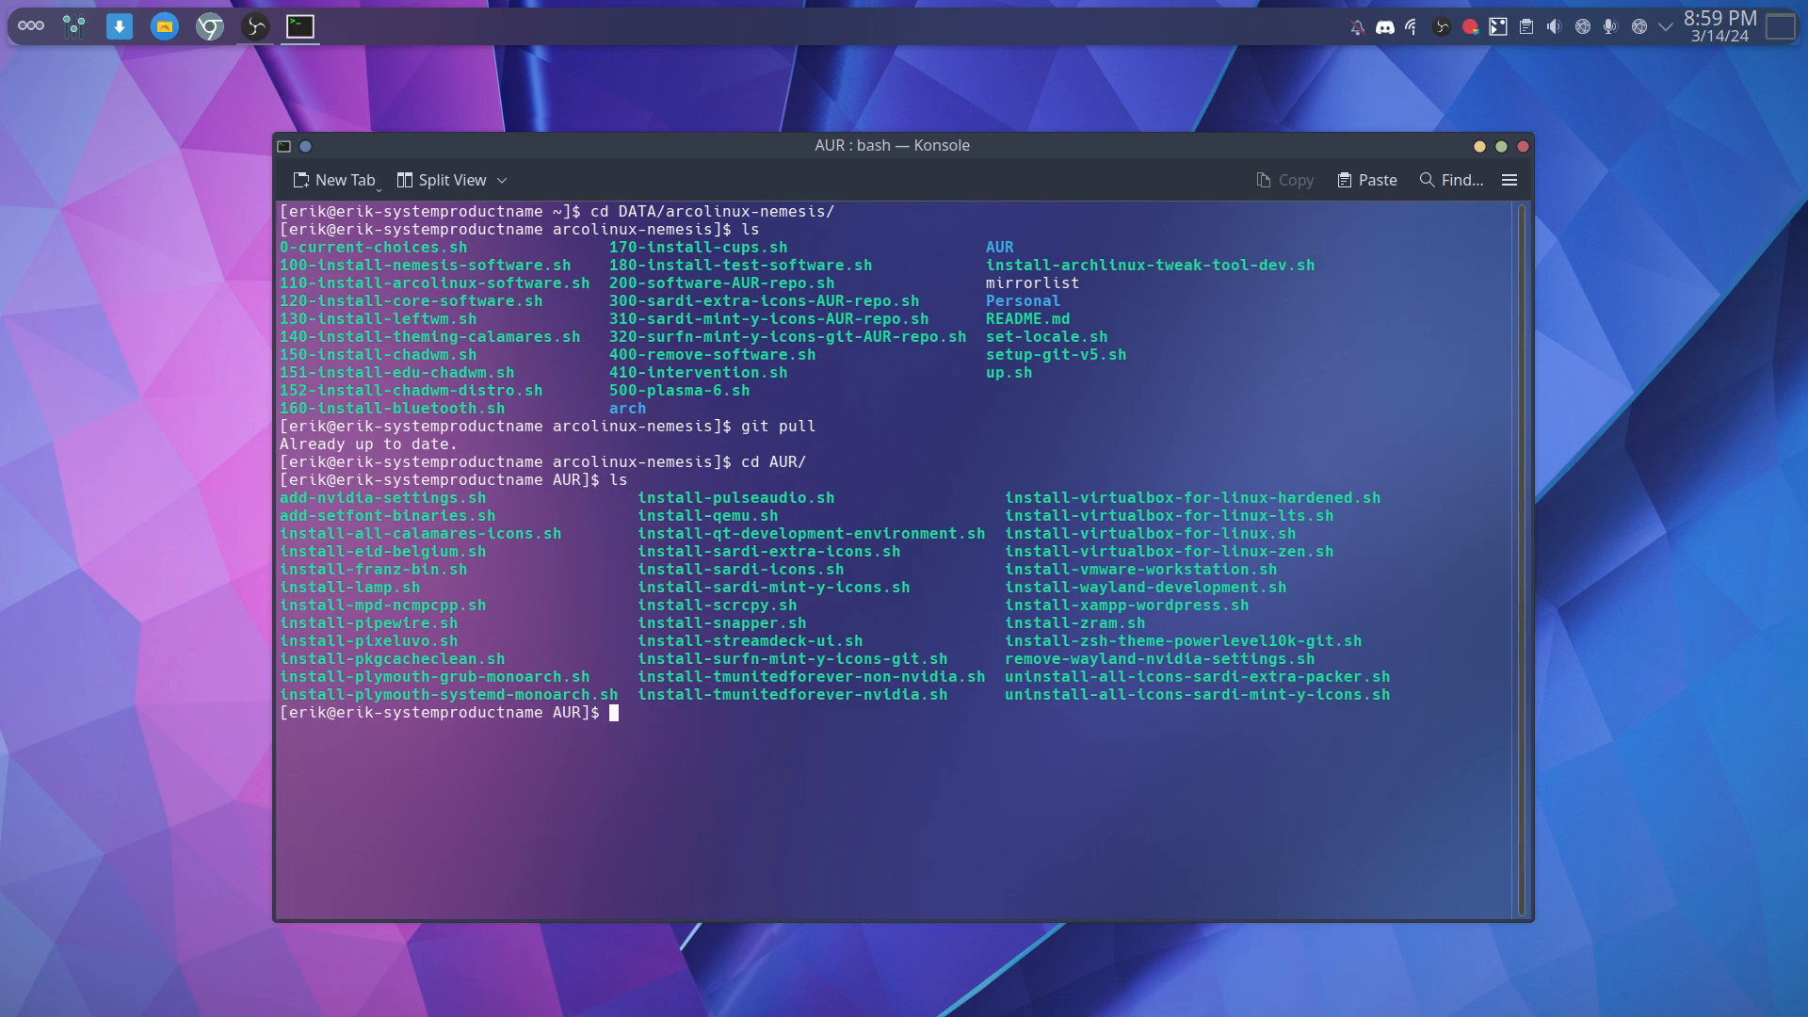
- Run the install-qemu.sh script and authorize it with the sudo password
{"action": "type", "text": "./install-qe"}
{"action": "key", "text": "Tab"}
{"action": "key", "text": "Return"}
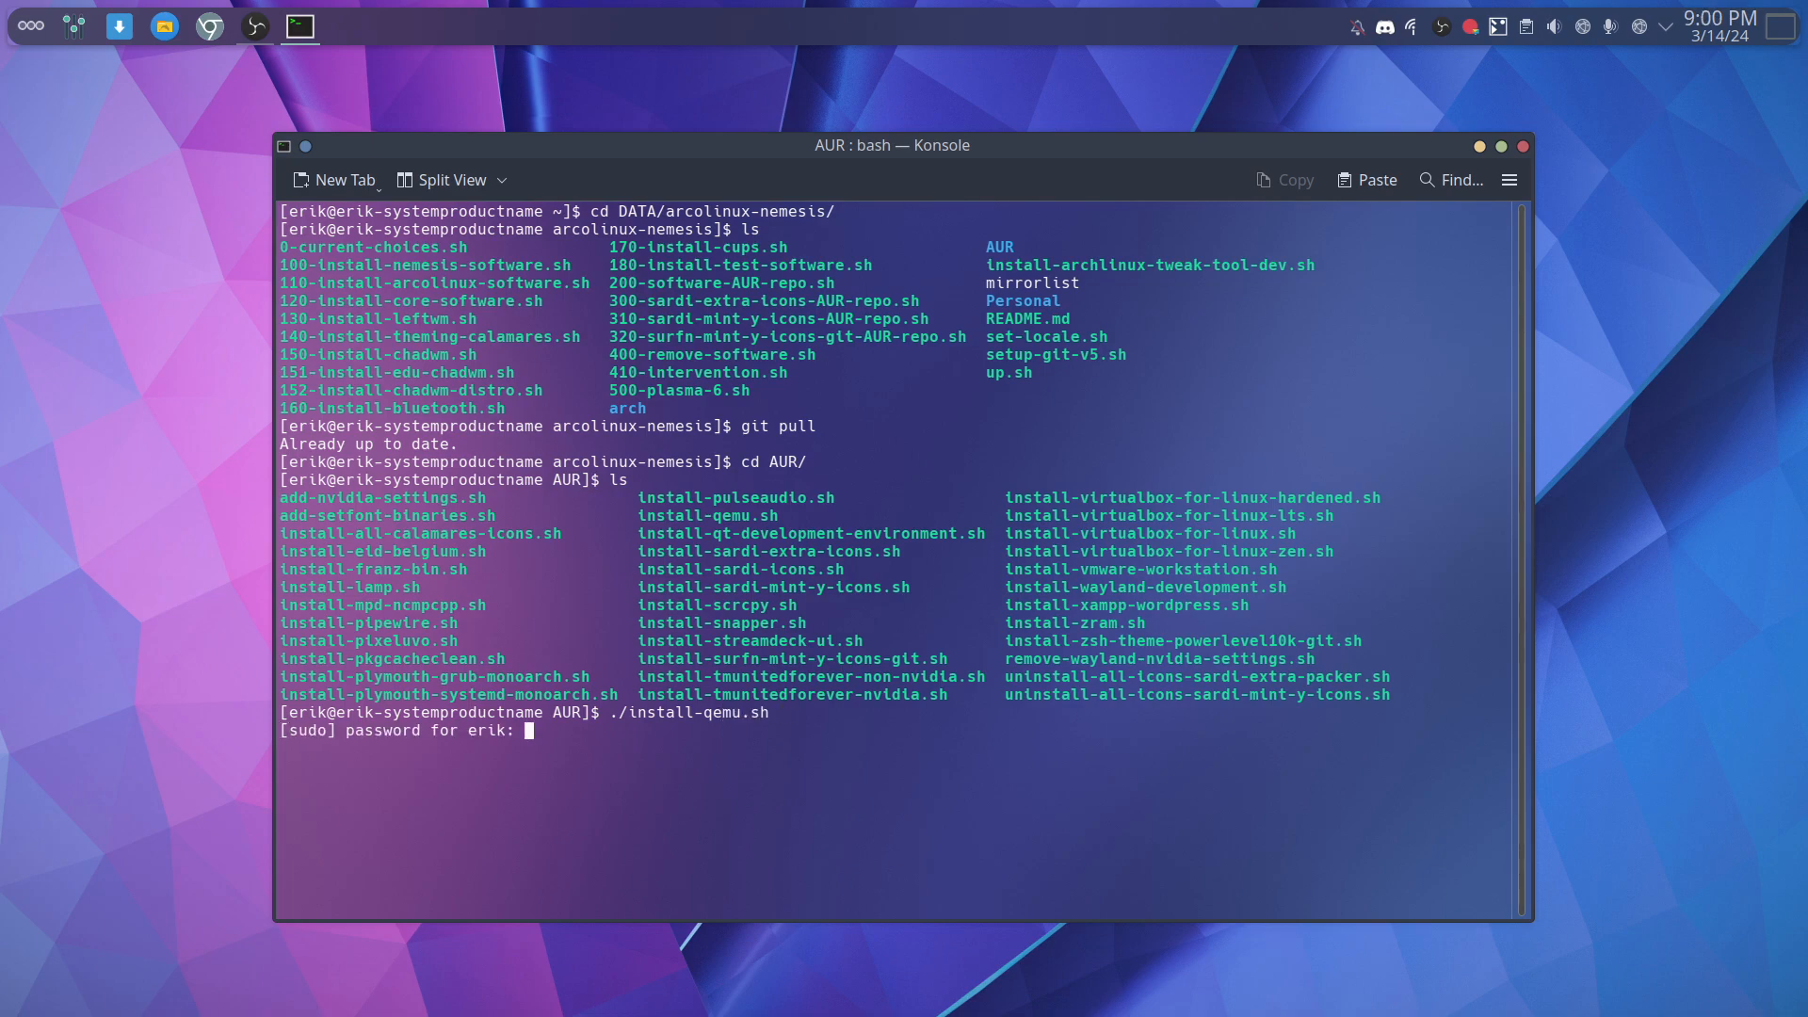
{"action": "key", "text": "Return"}
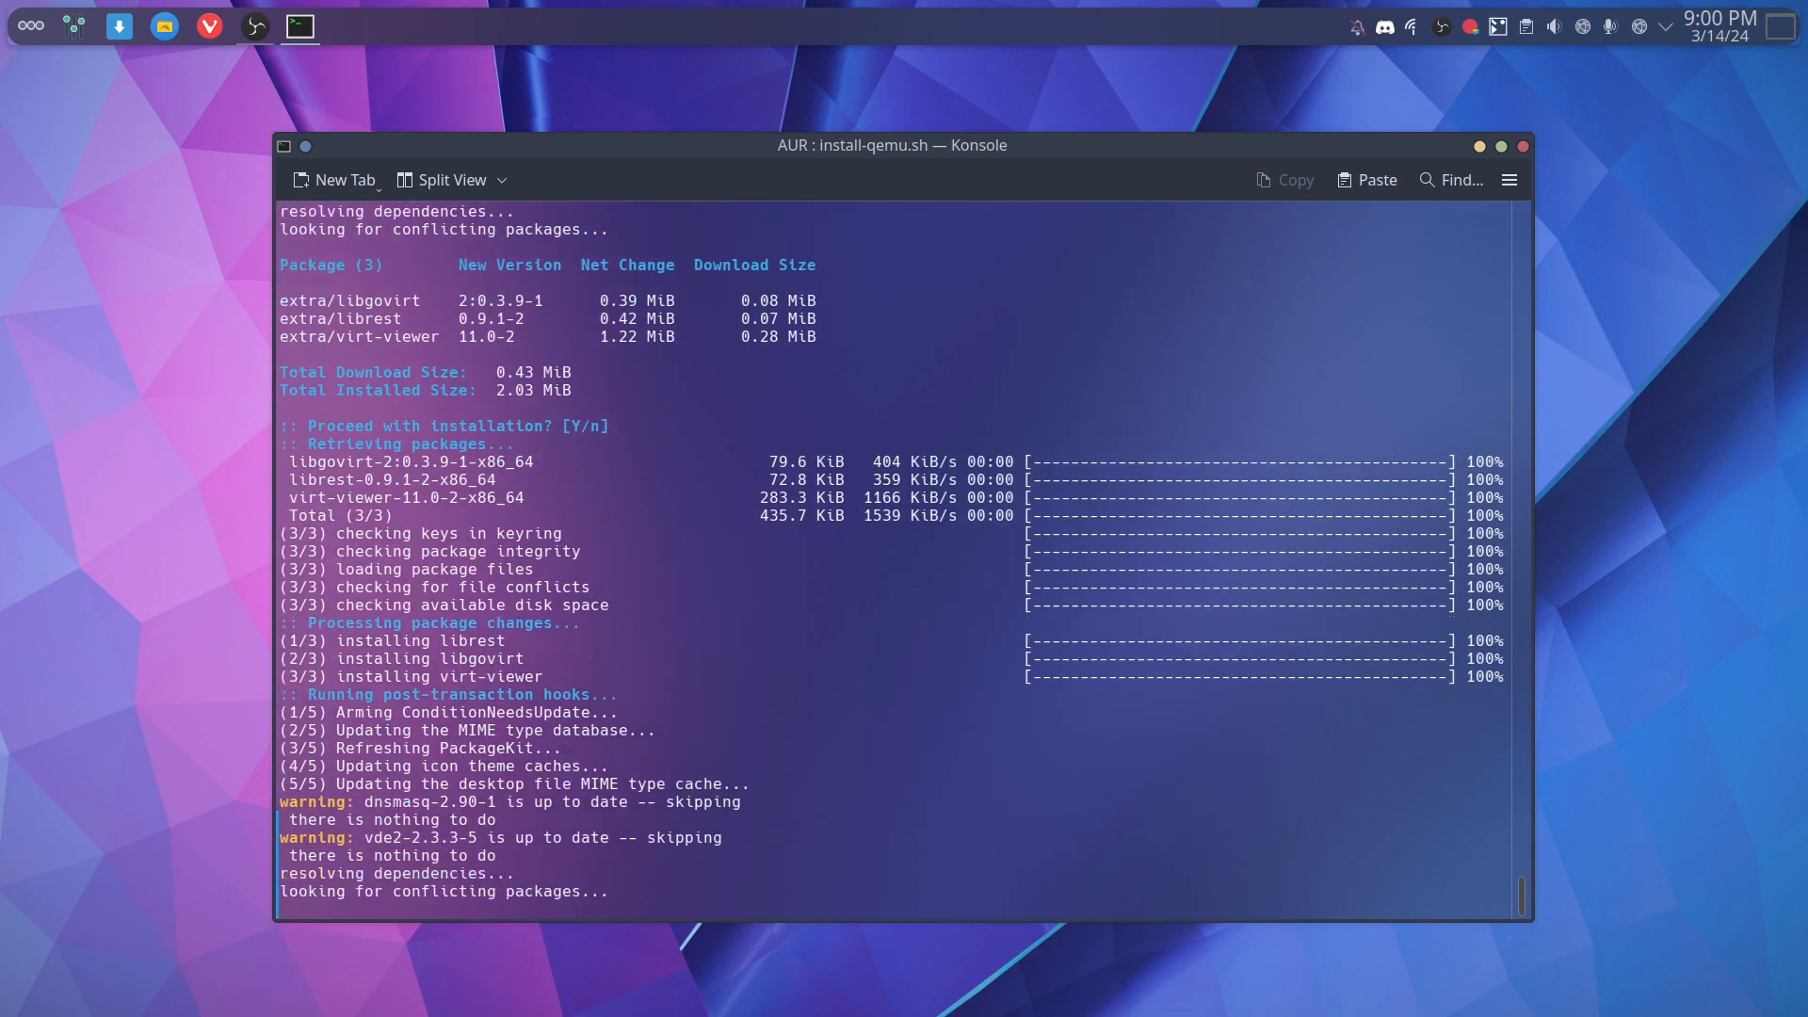
- Open a second terminal window and list the recently installed packages with the rip command
{"action": "key", "text": "ctrl+alt+t"}
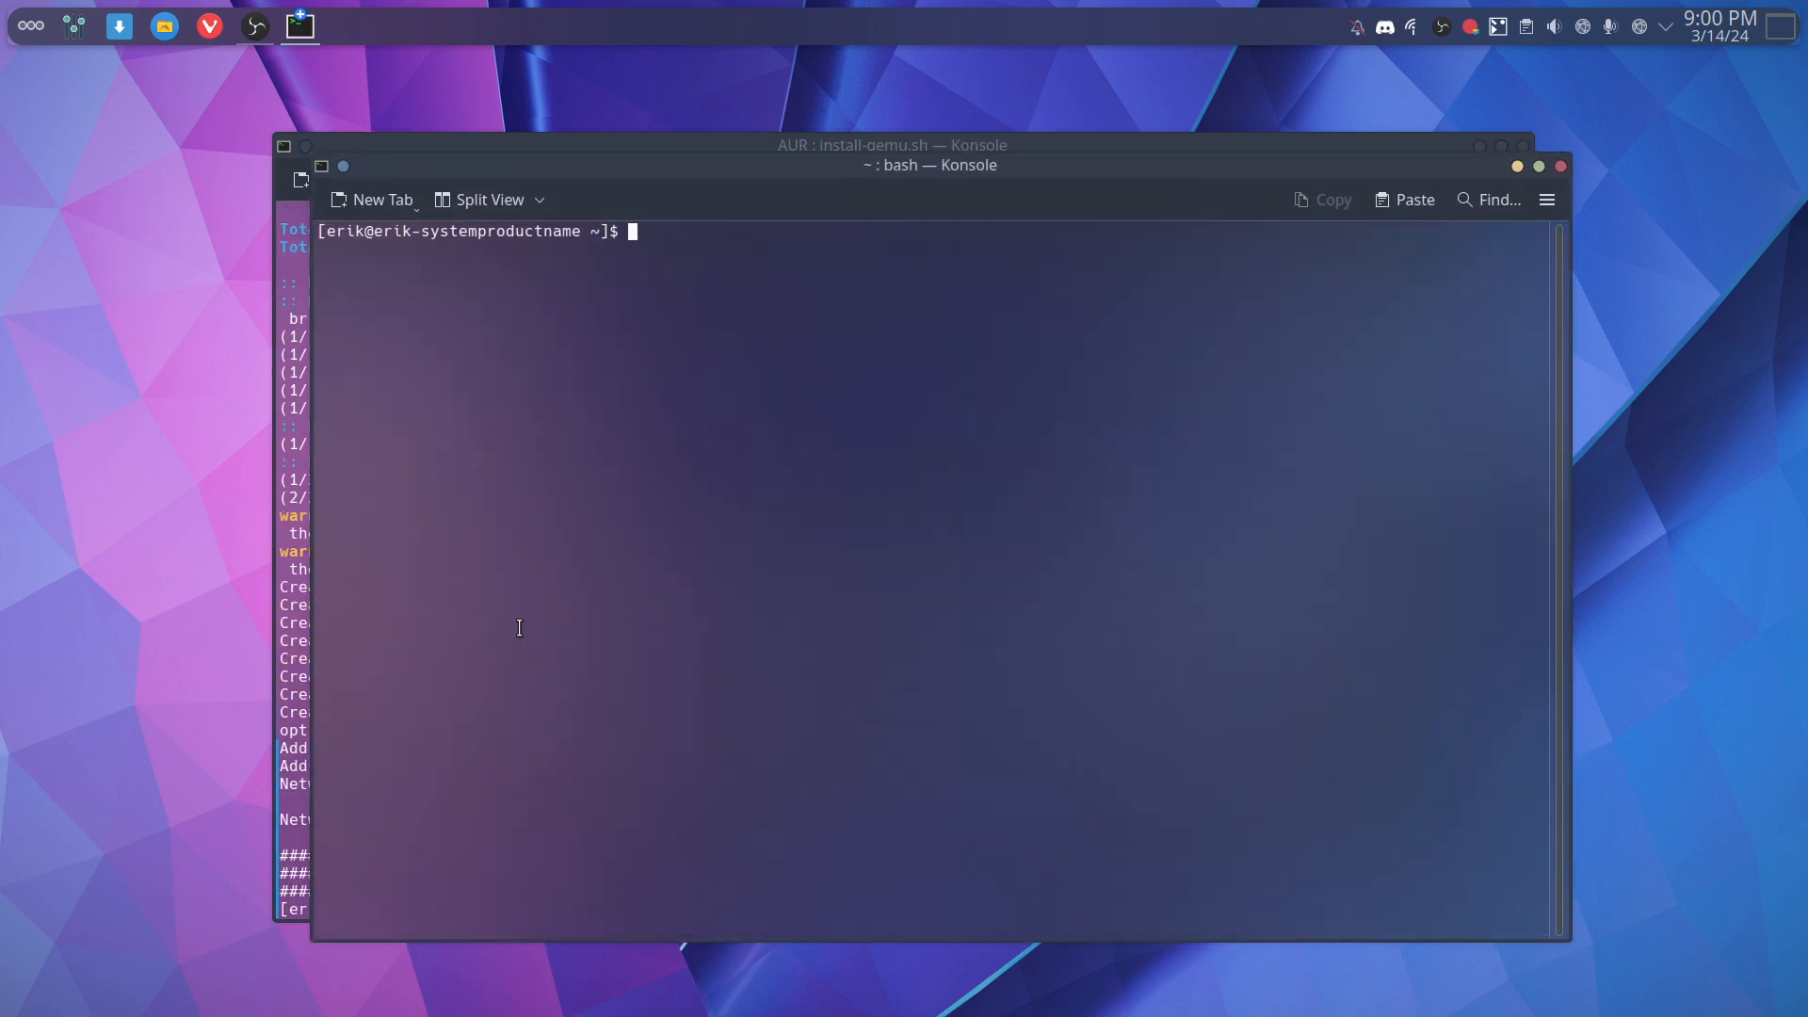
{"action": "type", "text": "rip"}
{"action": "key", "text": "Return"}
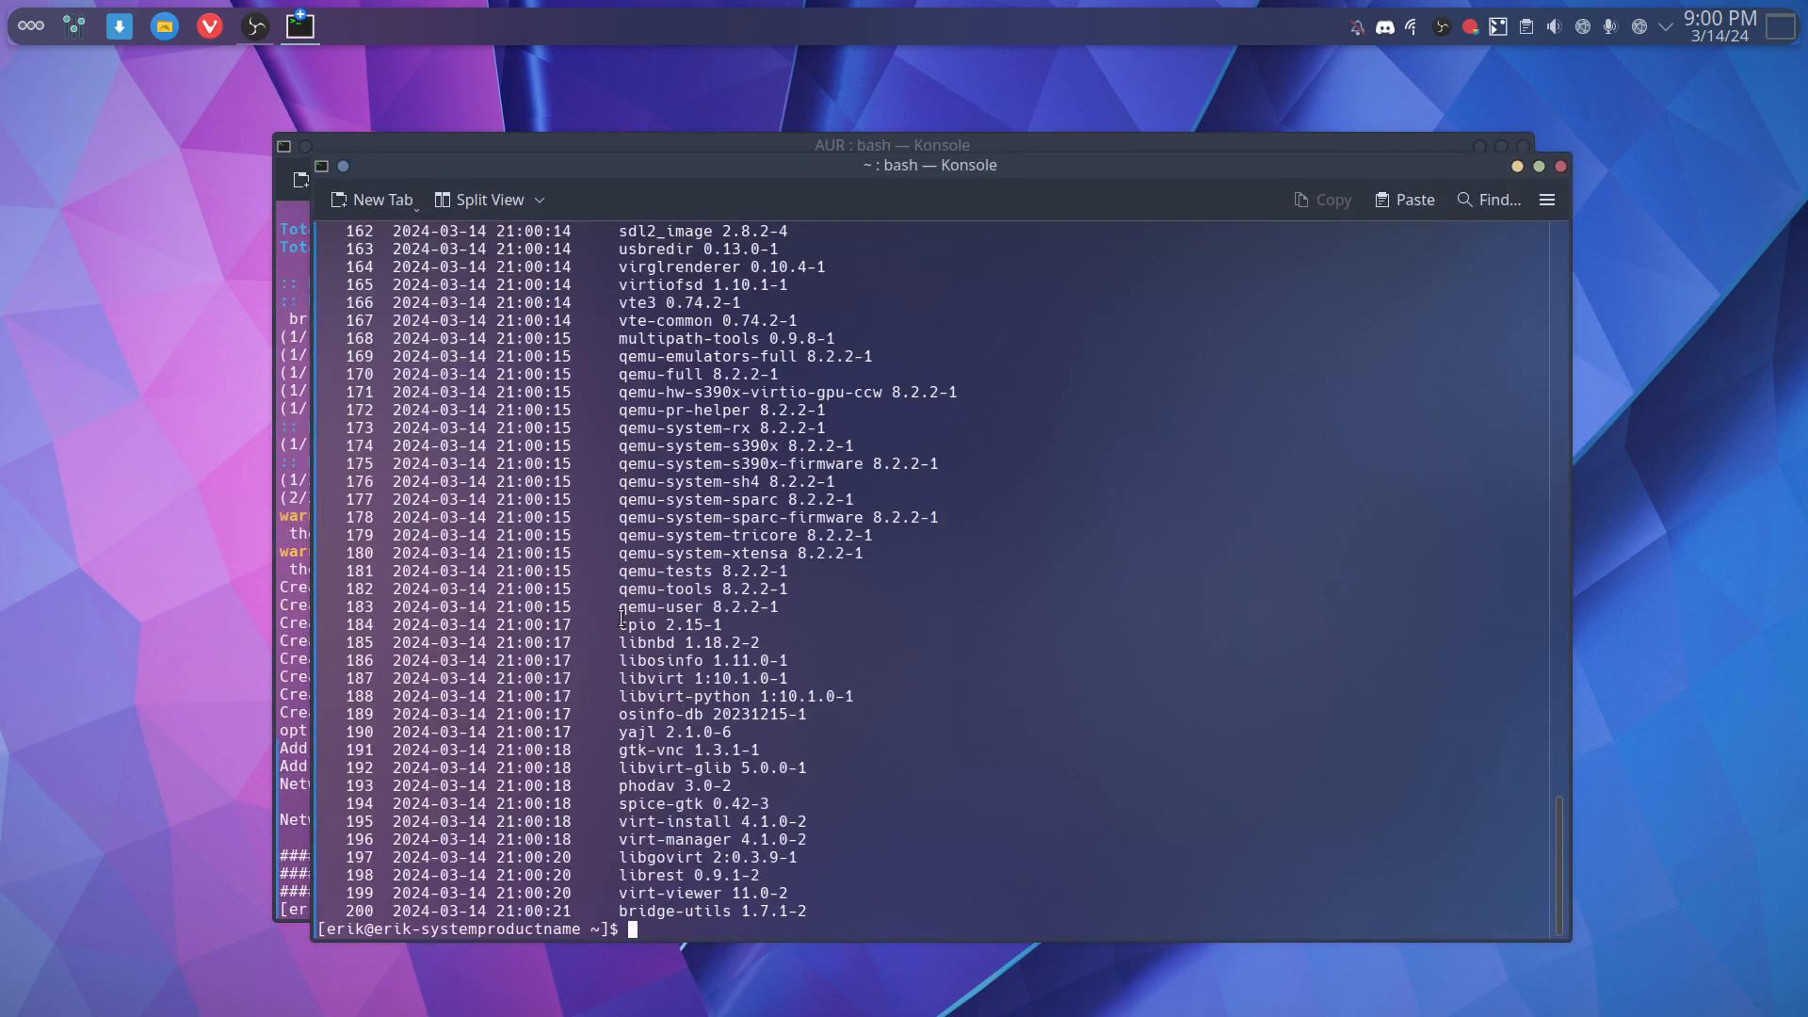
- Examine the recently installed packages from the newest entries back to the first, and close both terminal windows
{"action": "triple_click", "coordinate": [820, 607]}
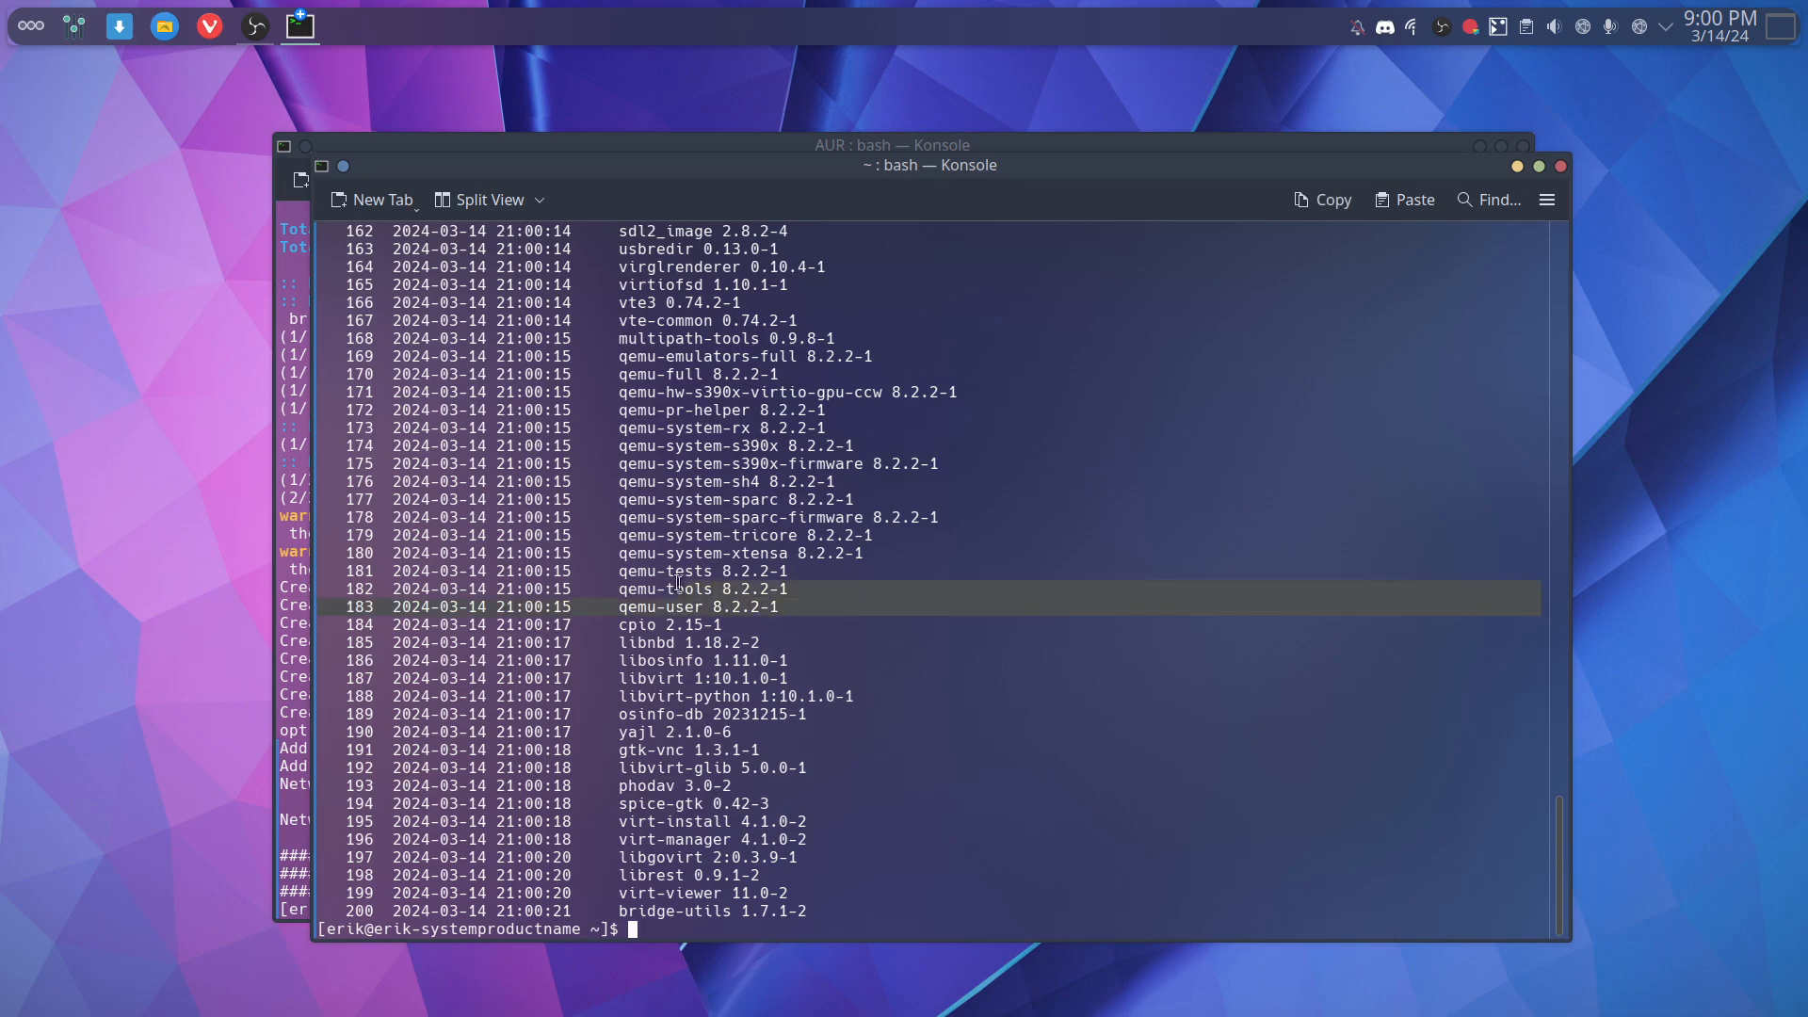
{"action": "left_click_drag", "start_coordinate": [820, 607], "coordinate": [561, 341]}
{"action": "scroll", "coordinate": [561, 341], "scroll_direction": "up", "scroll_amount": 20}
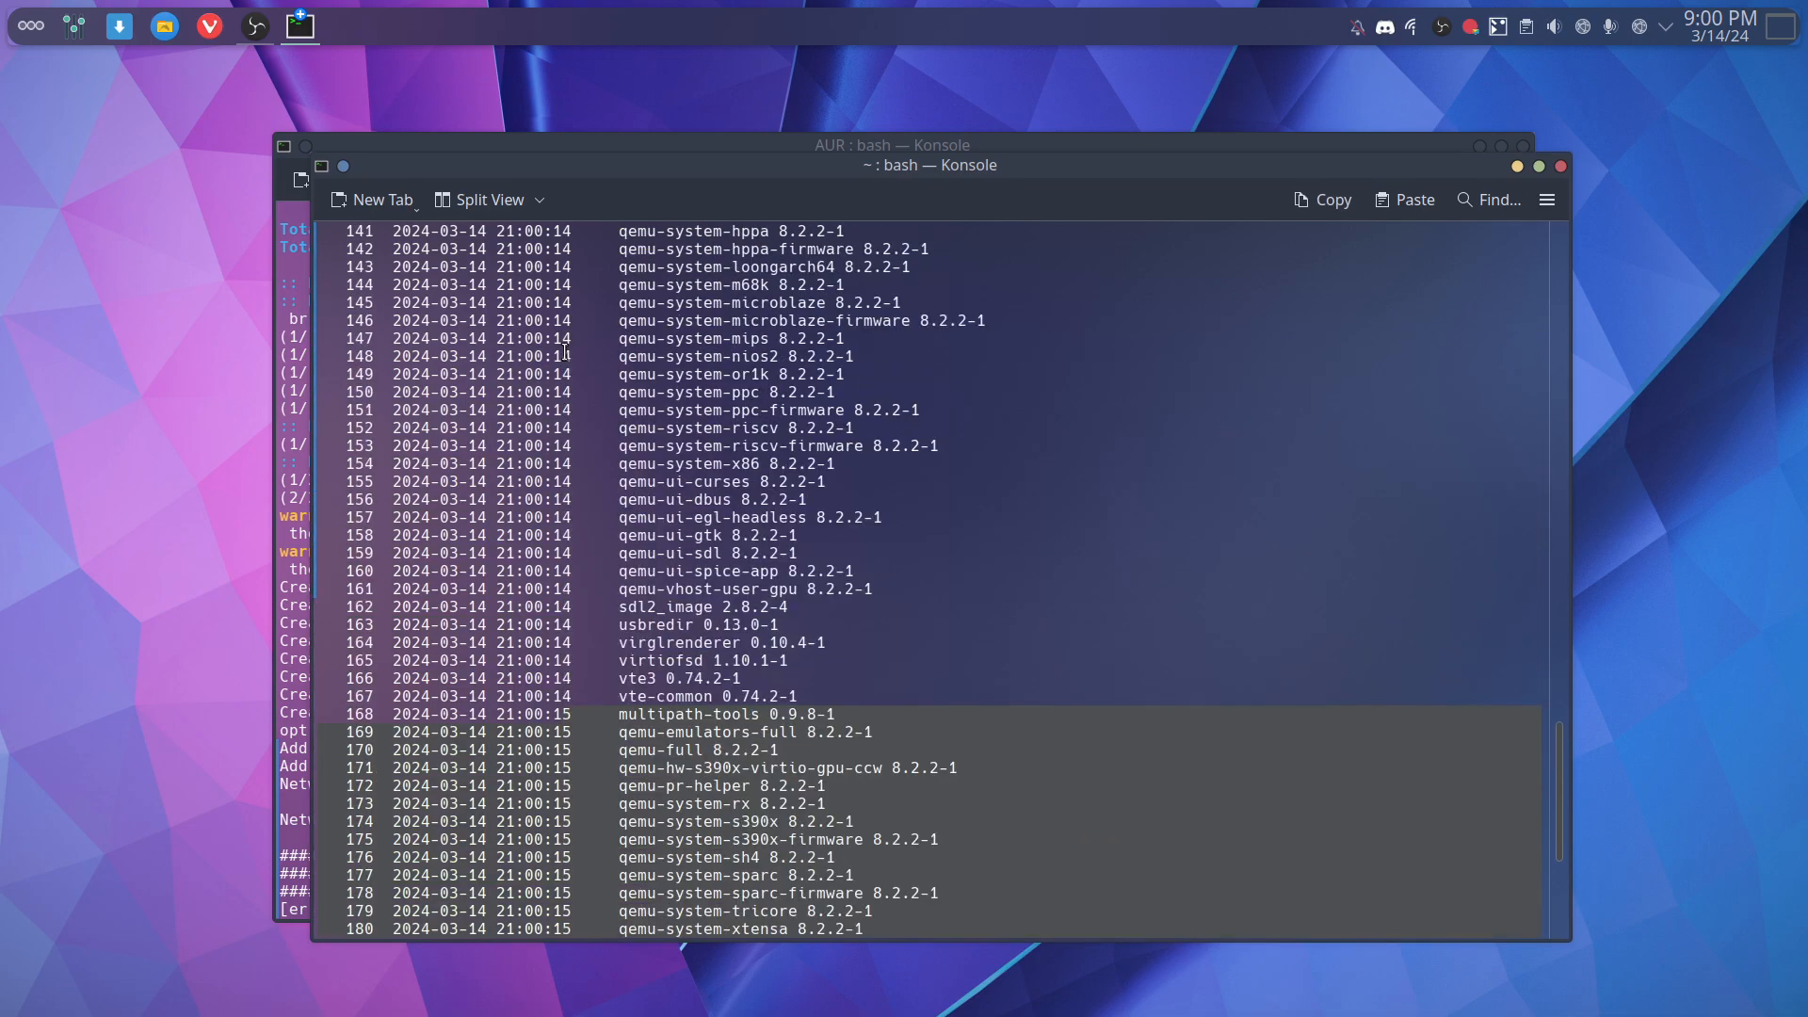
{"action": "scroll", "coordinate": [565, 352], "scroll_direction": "up", "scroll_amount": 18}
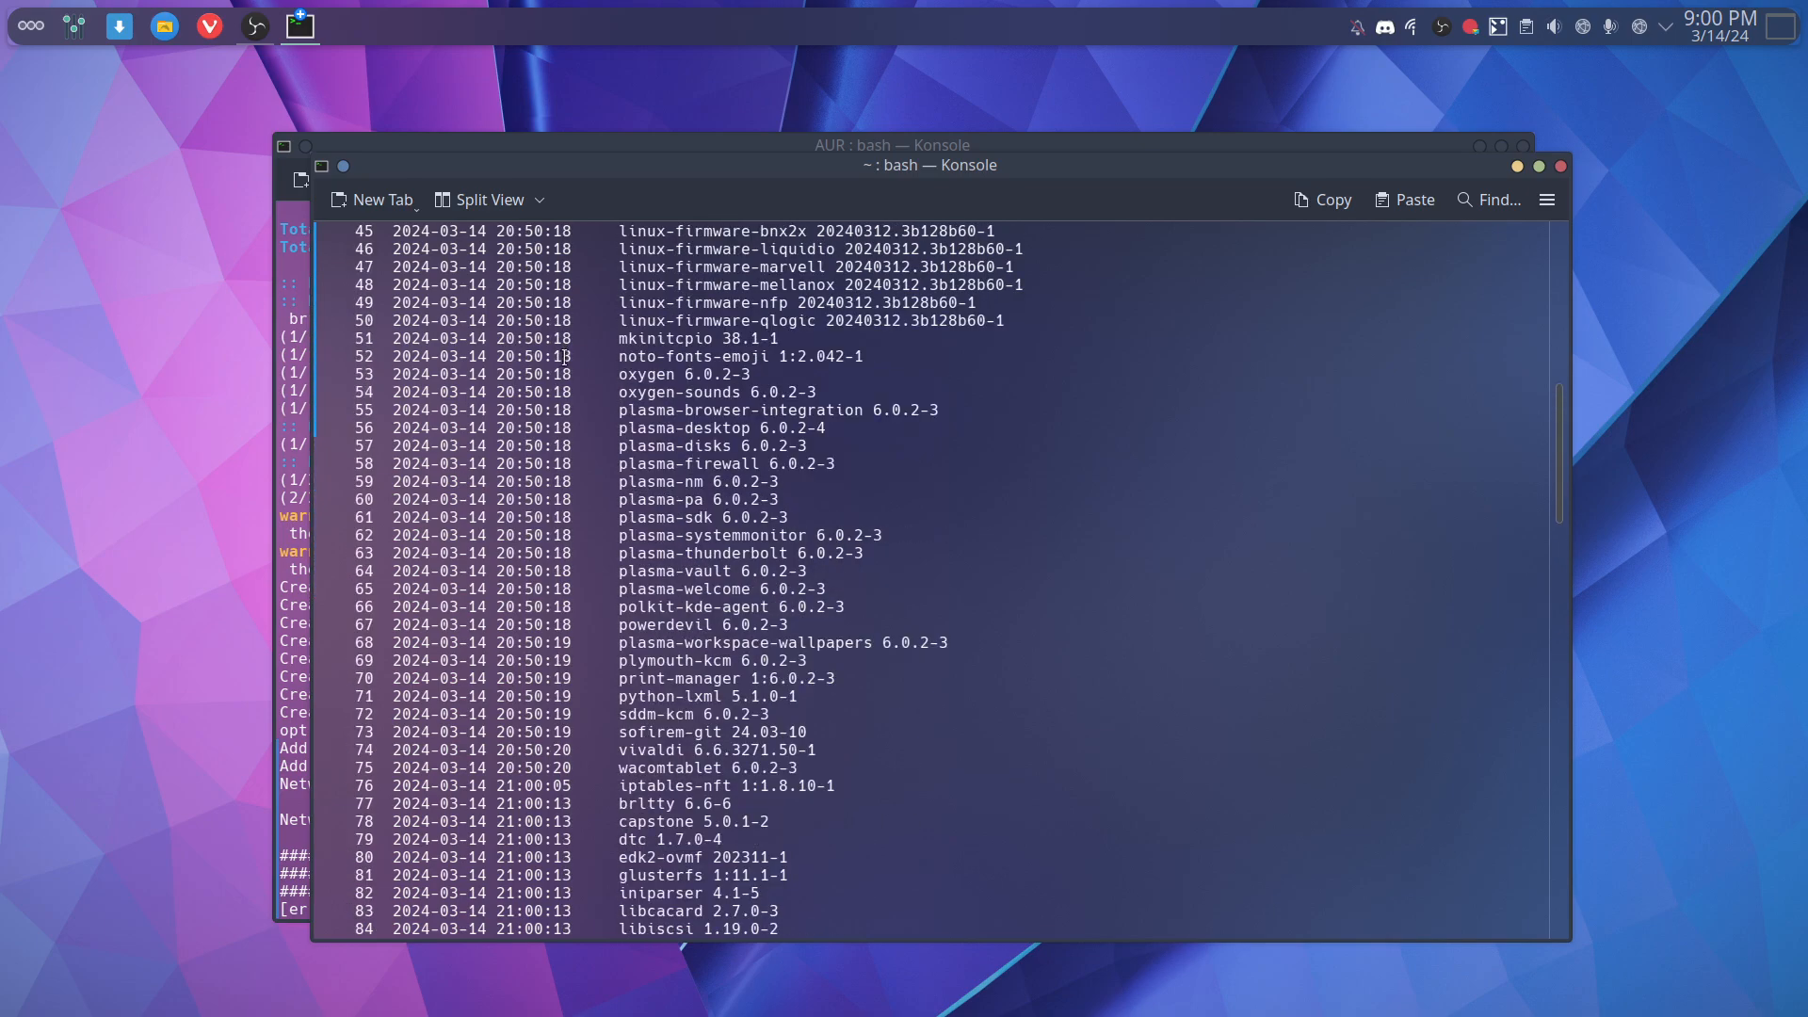
{"action": "triple_click", "coordinate": [901, 606]}
{"action": "left_click_drag", "start_coordinate": [901, 606], "coordinate": [584, 363]}
{"action": "scroll", "coordinate": [756, 489], "scroll_direction": "up", "scroll_amount": 12}
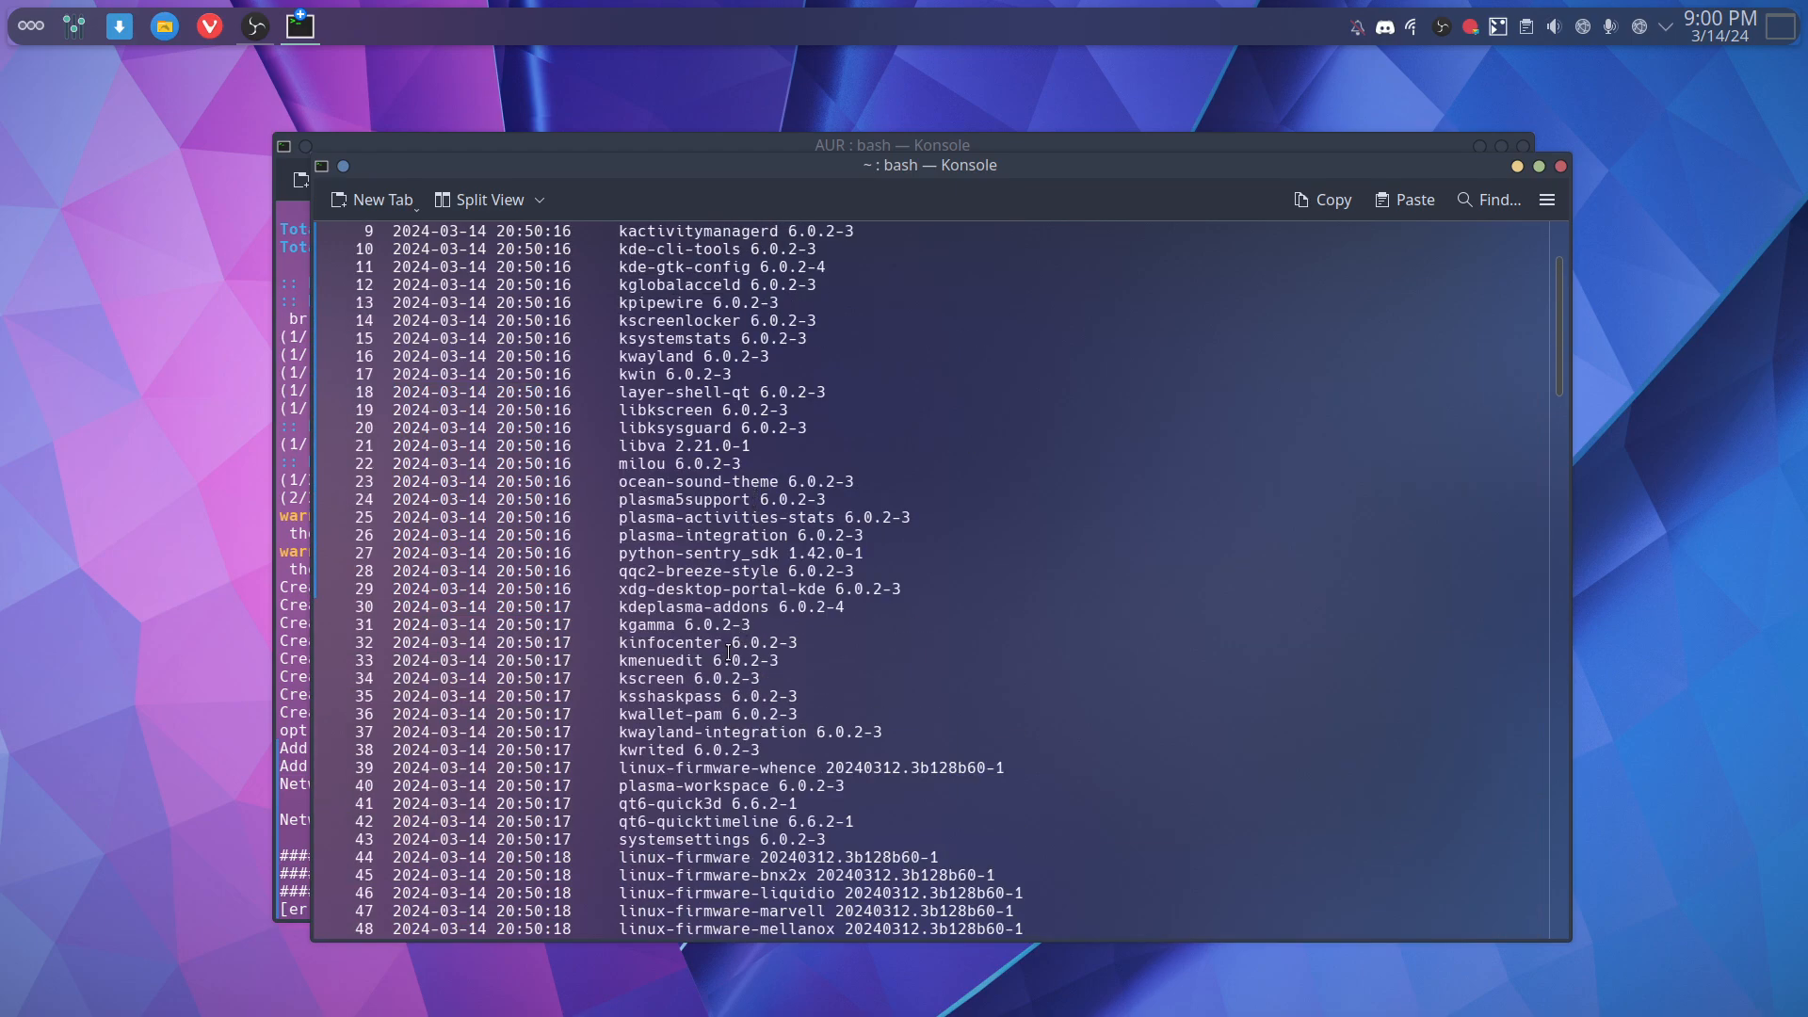
{"action": "scroll", "coordinate": [728, 652], "scroll_direction": "up", "scroll_amount": 3}
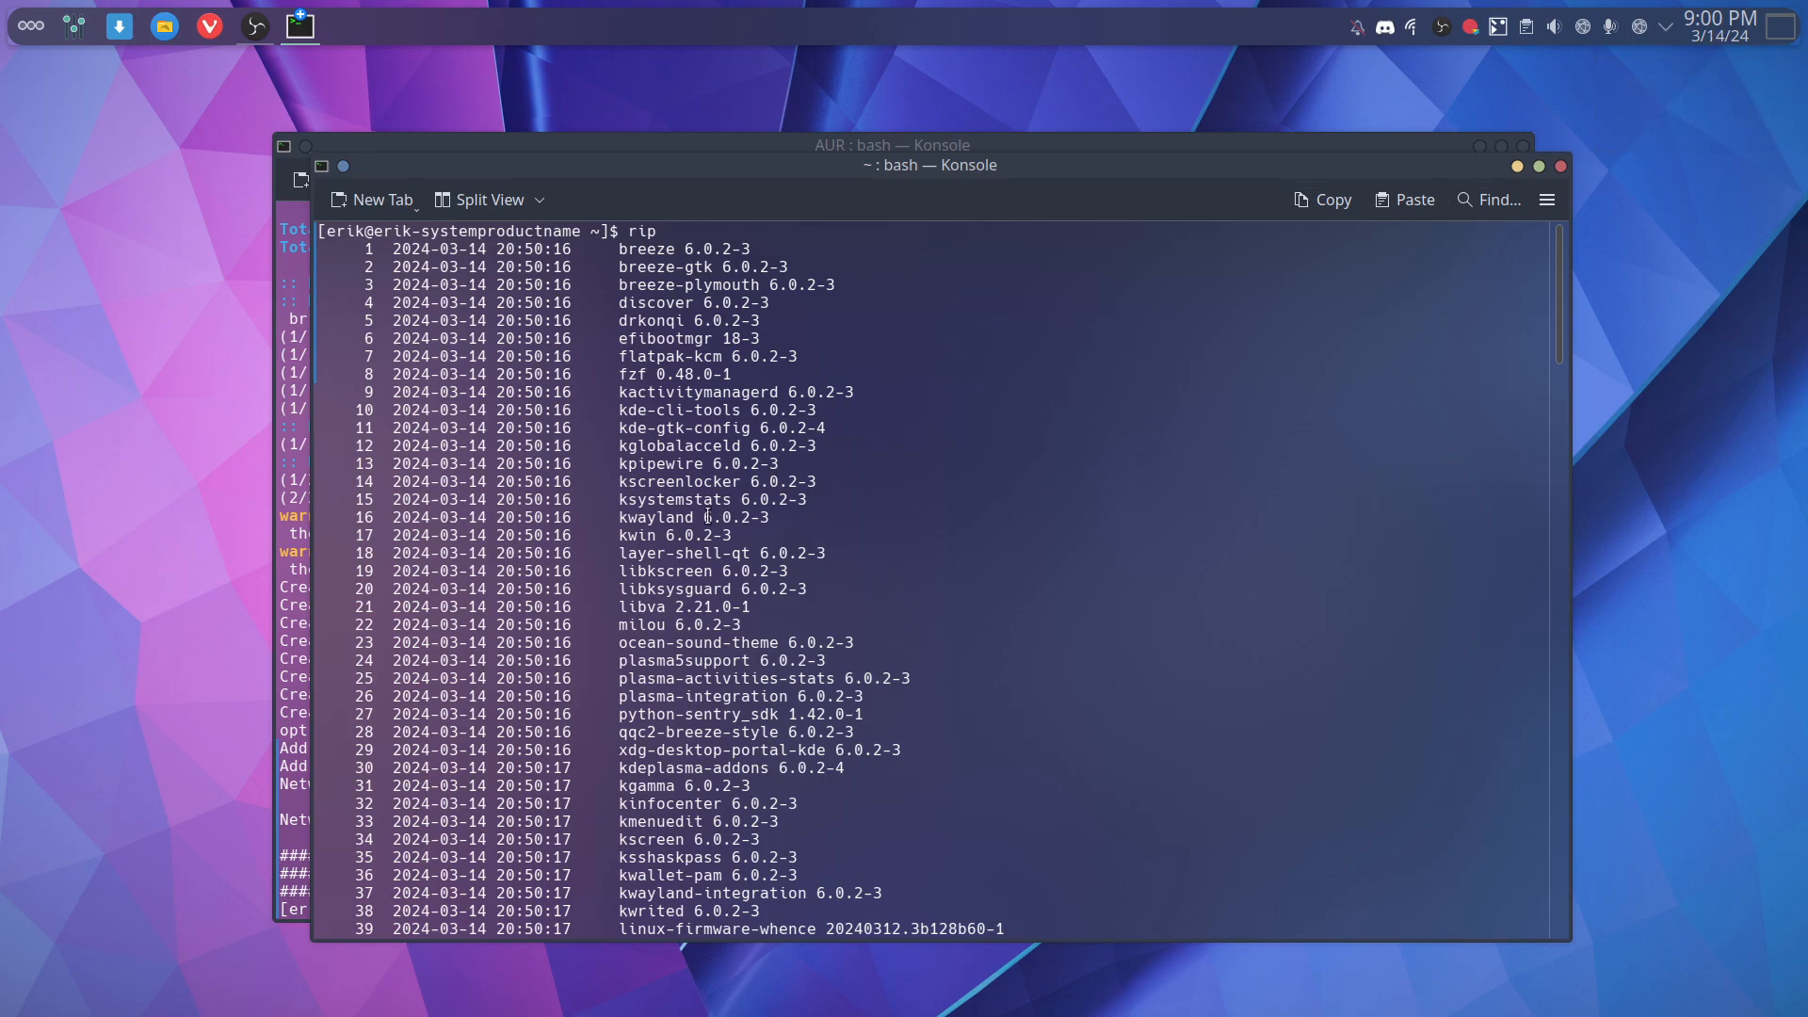
{"action": "scroll", "coordinate": [708, 517], "scroll_direction": "down", "scroll_amount": 18}
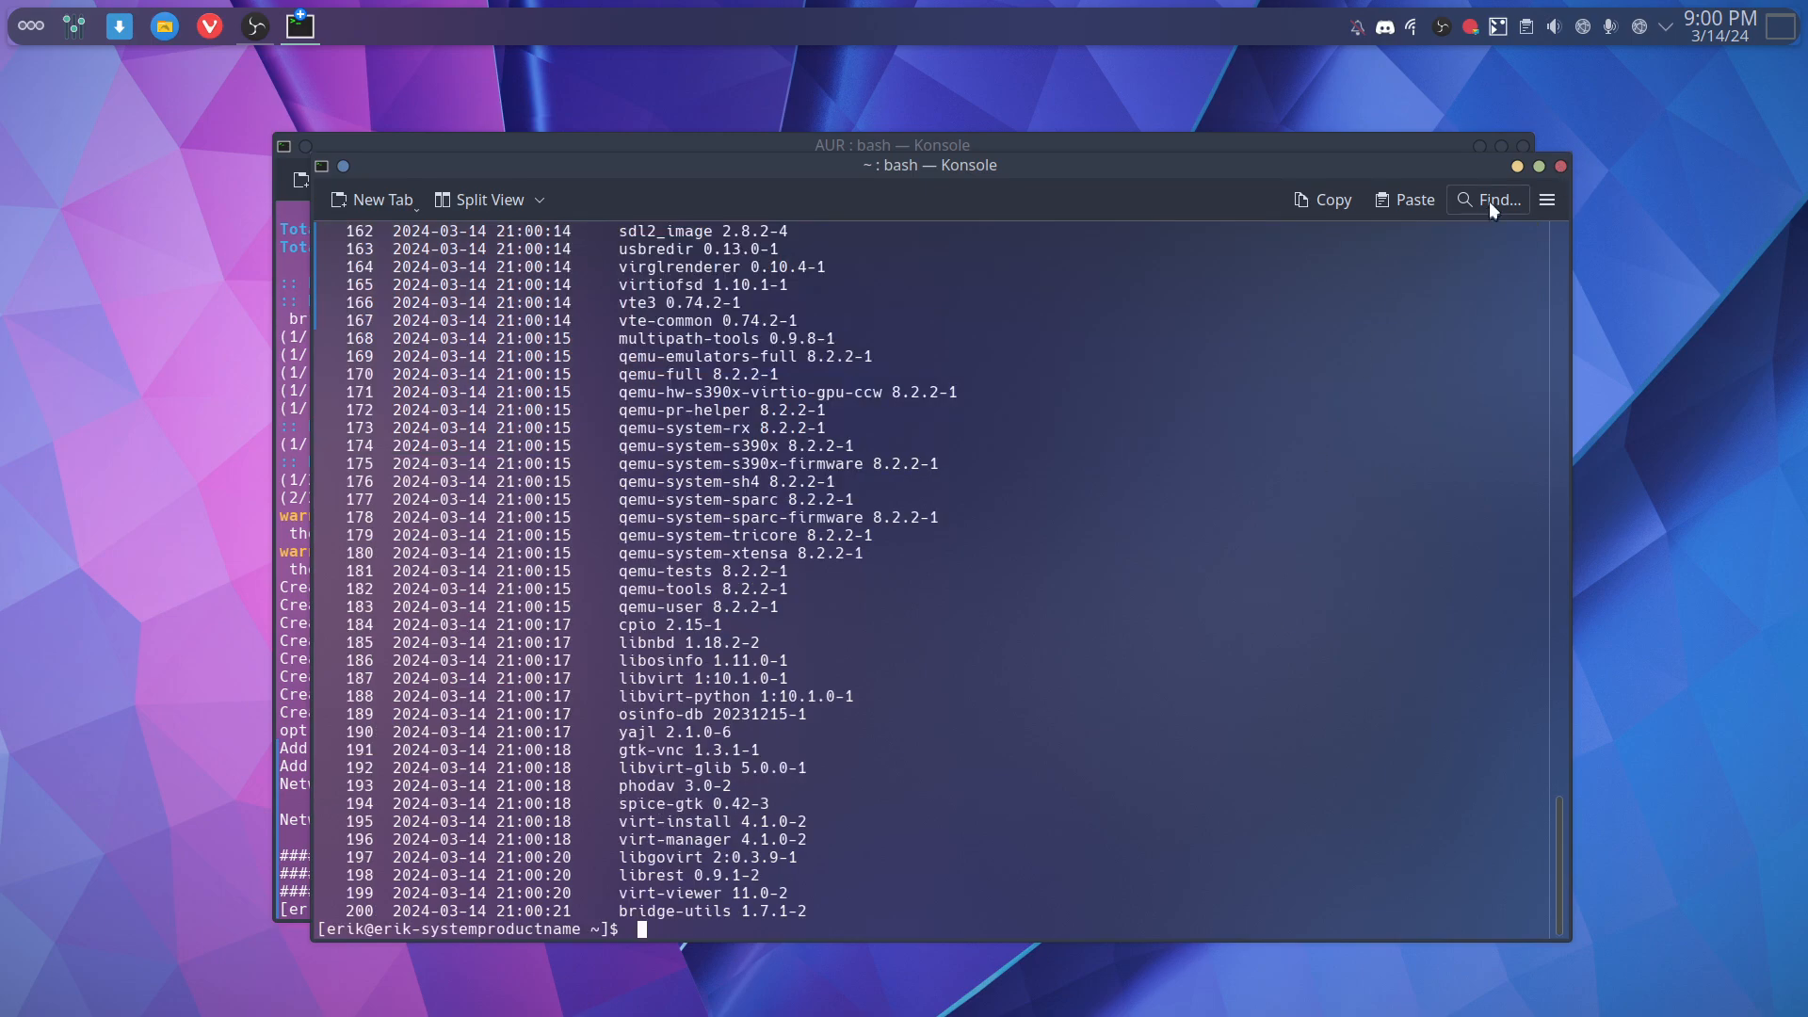
{"action": "left_click", "coordinate": [1561, 166]}
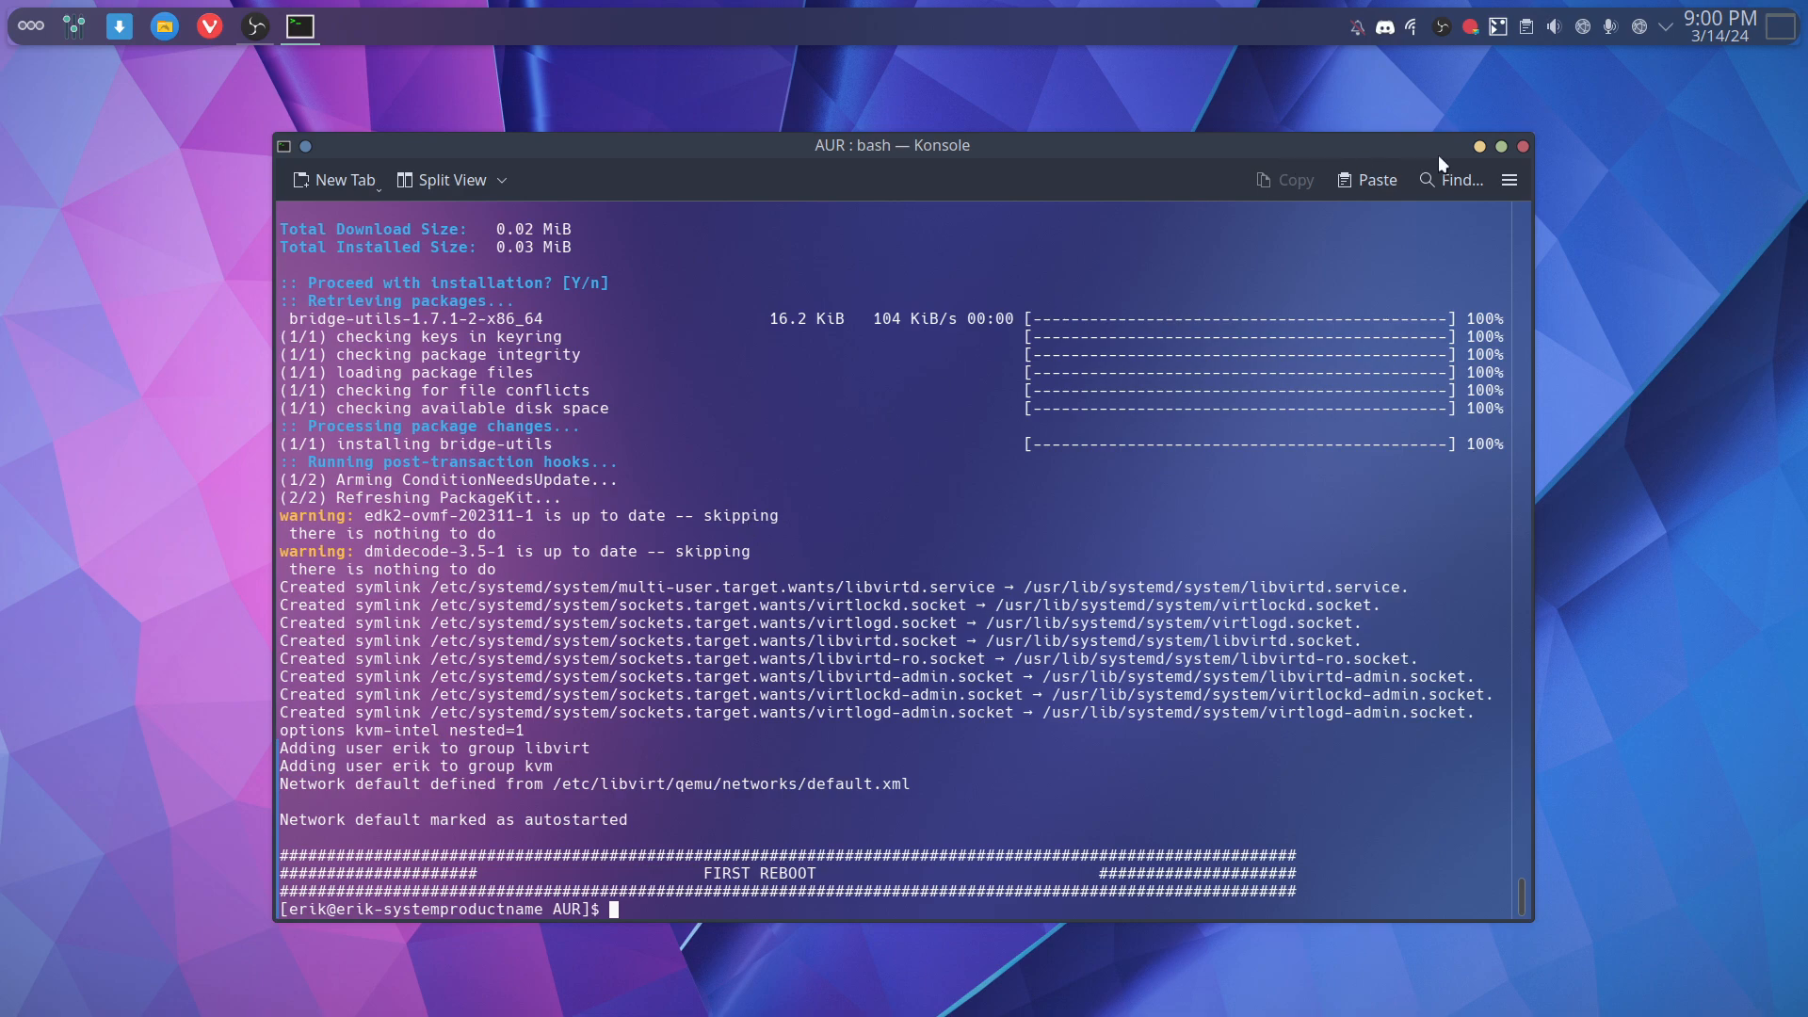
{"action": "left_click", "coordinate": [1523, 148]}
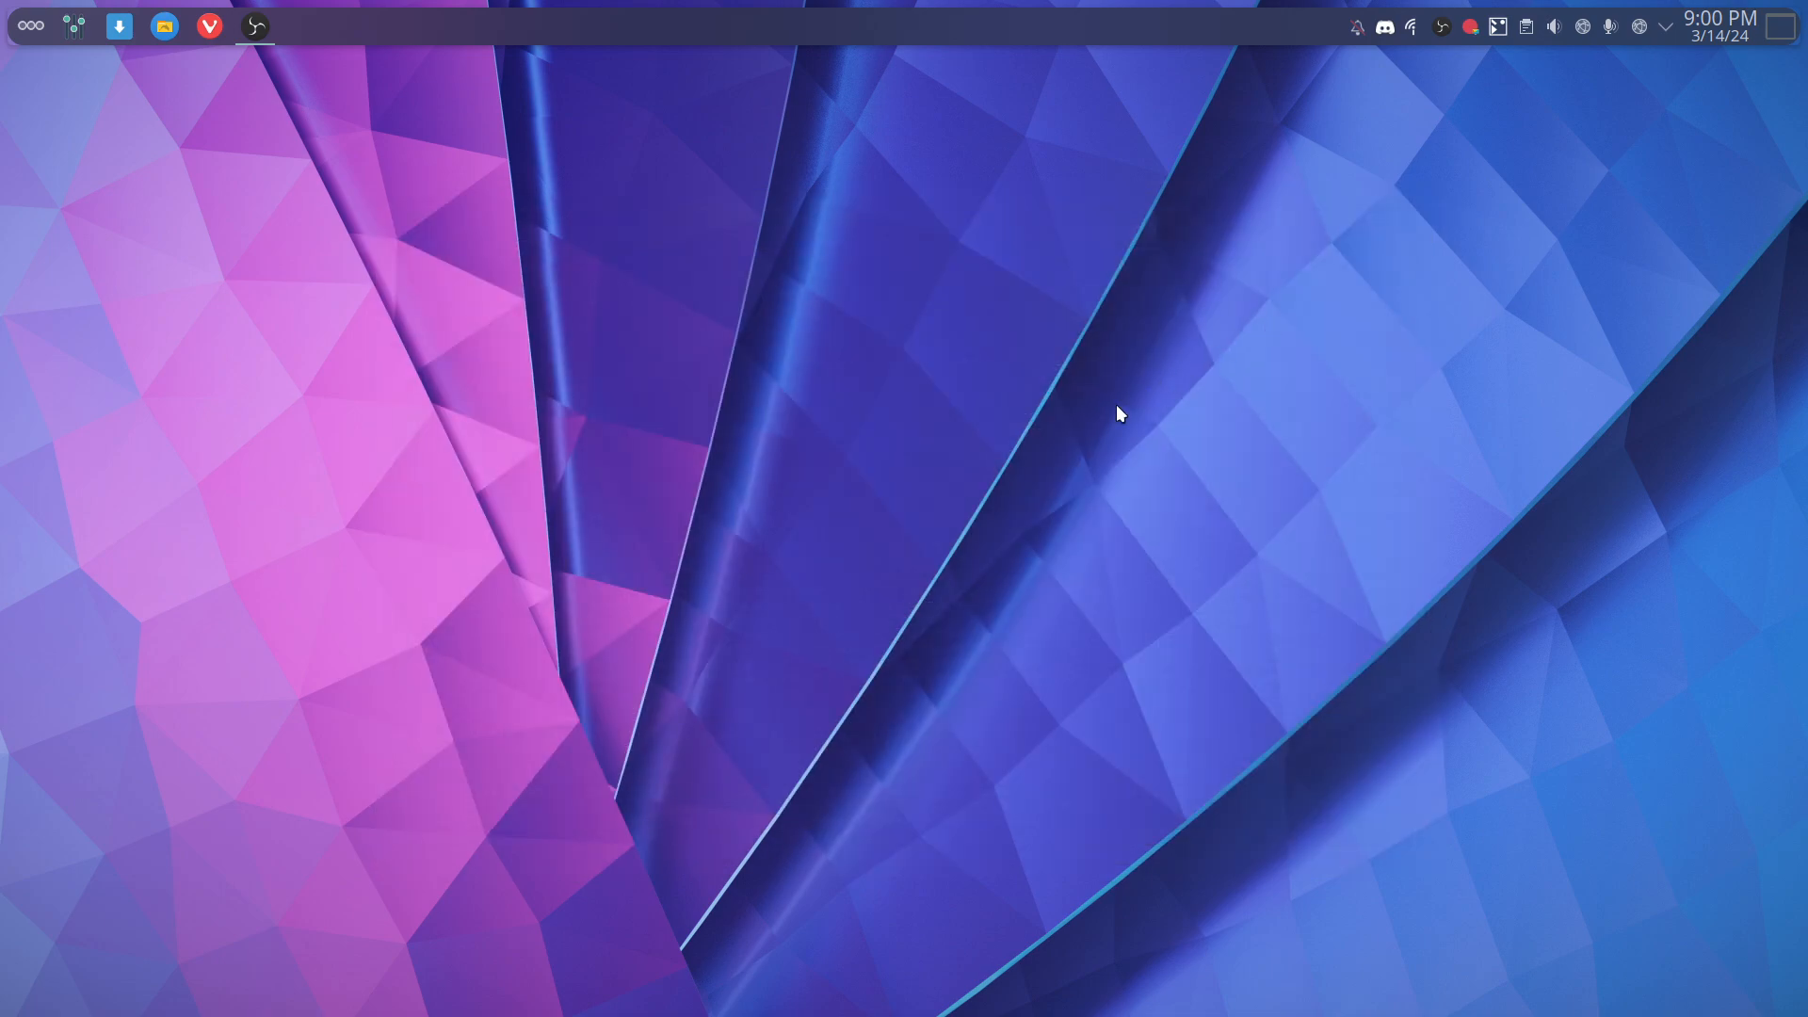
- Launch ArcoLinux Application Glade from a new terminal with the aag command, entering the account password
{"action": "key", "text": "ctrl+alt+t"}
{"action": "type", "text": "aag"}
{"action": "key", "text": "Return"}
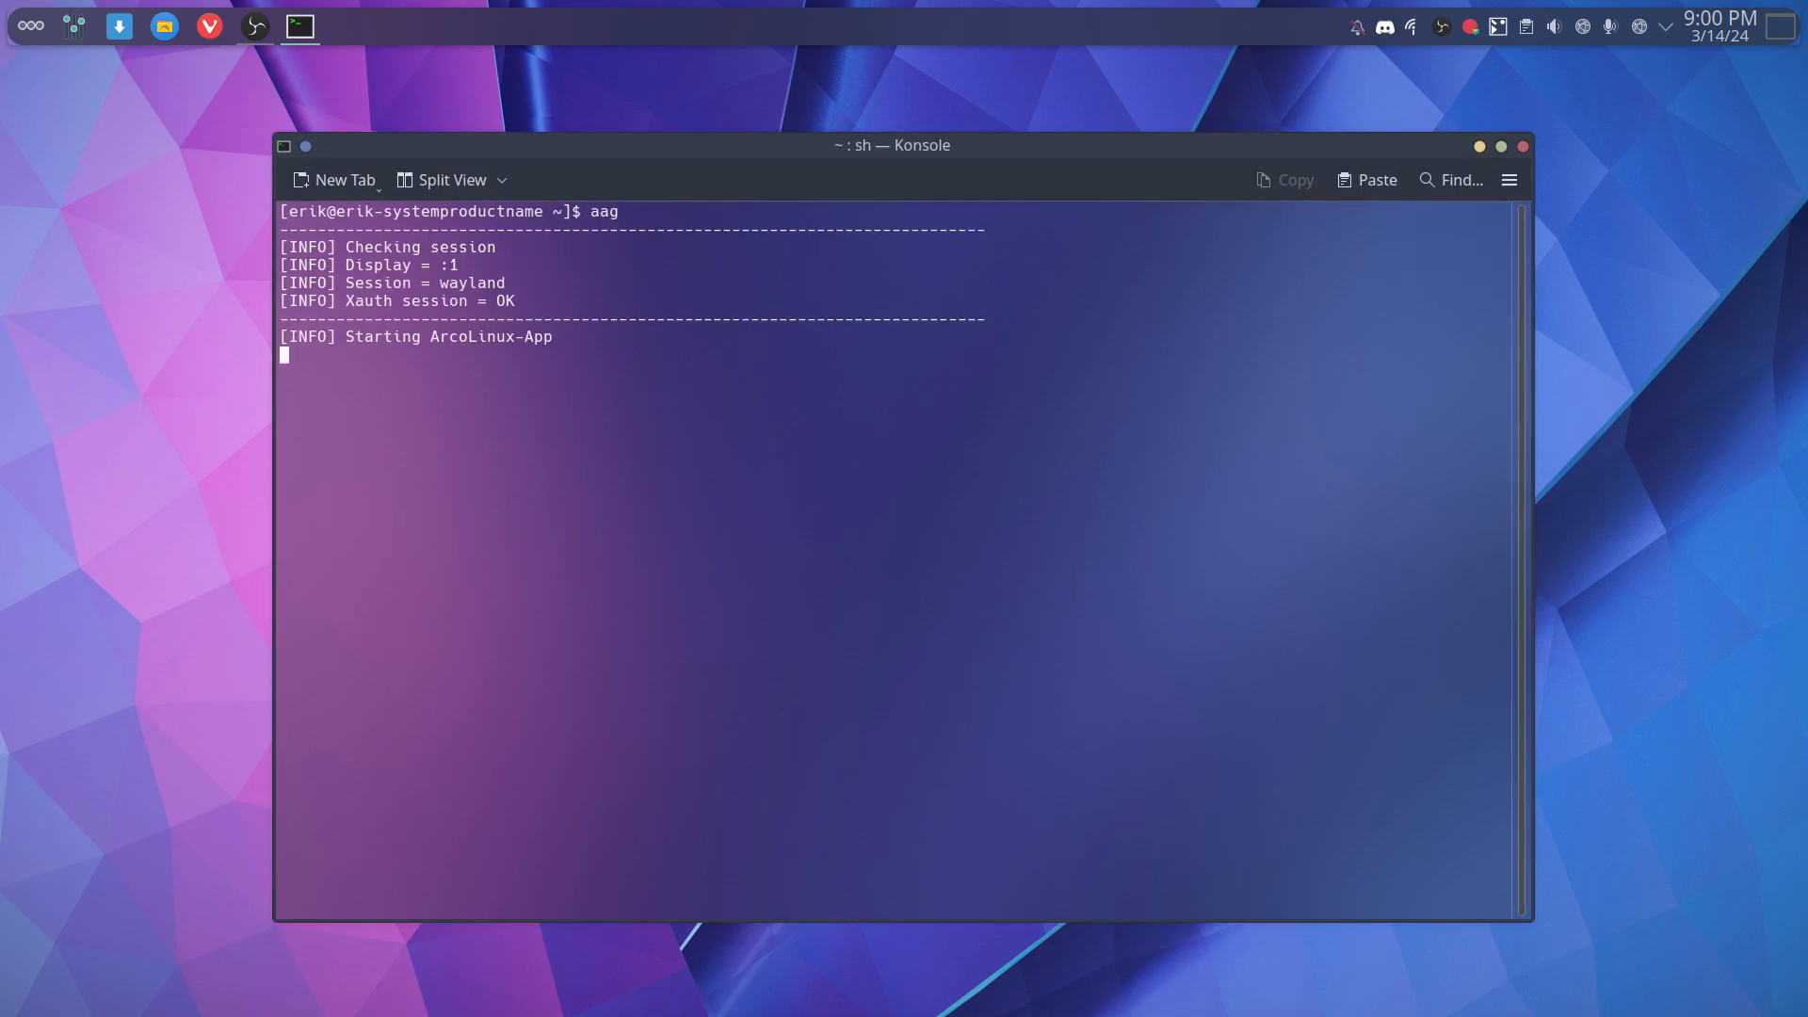
{"action": "type", "text": "****"}
{"action": "key", "text": "Return"}
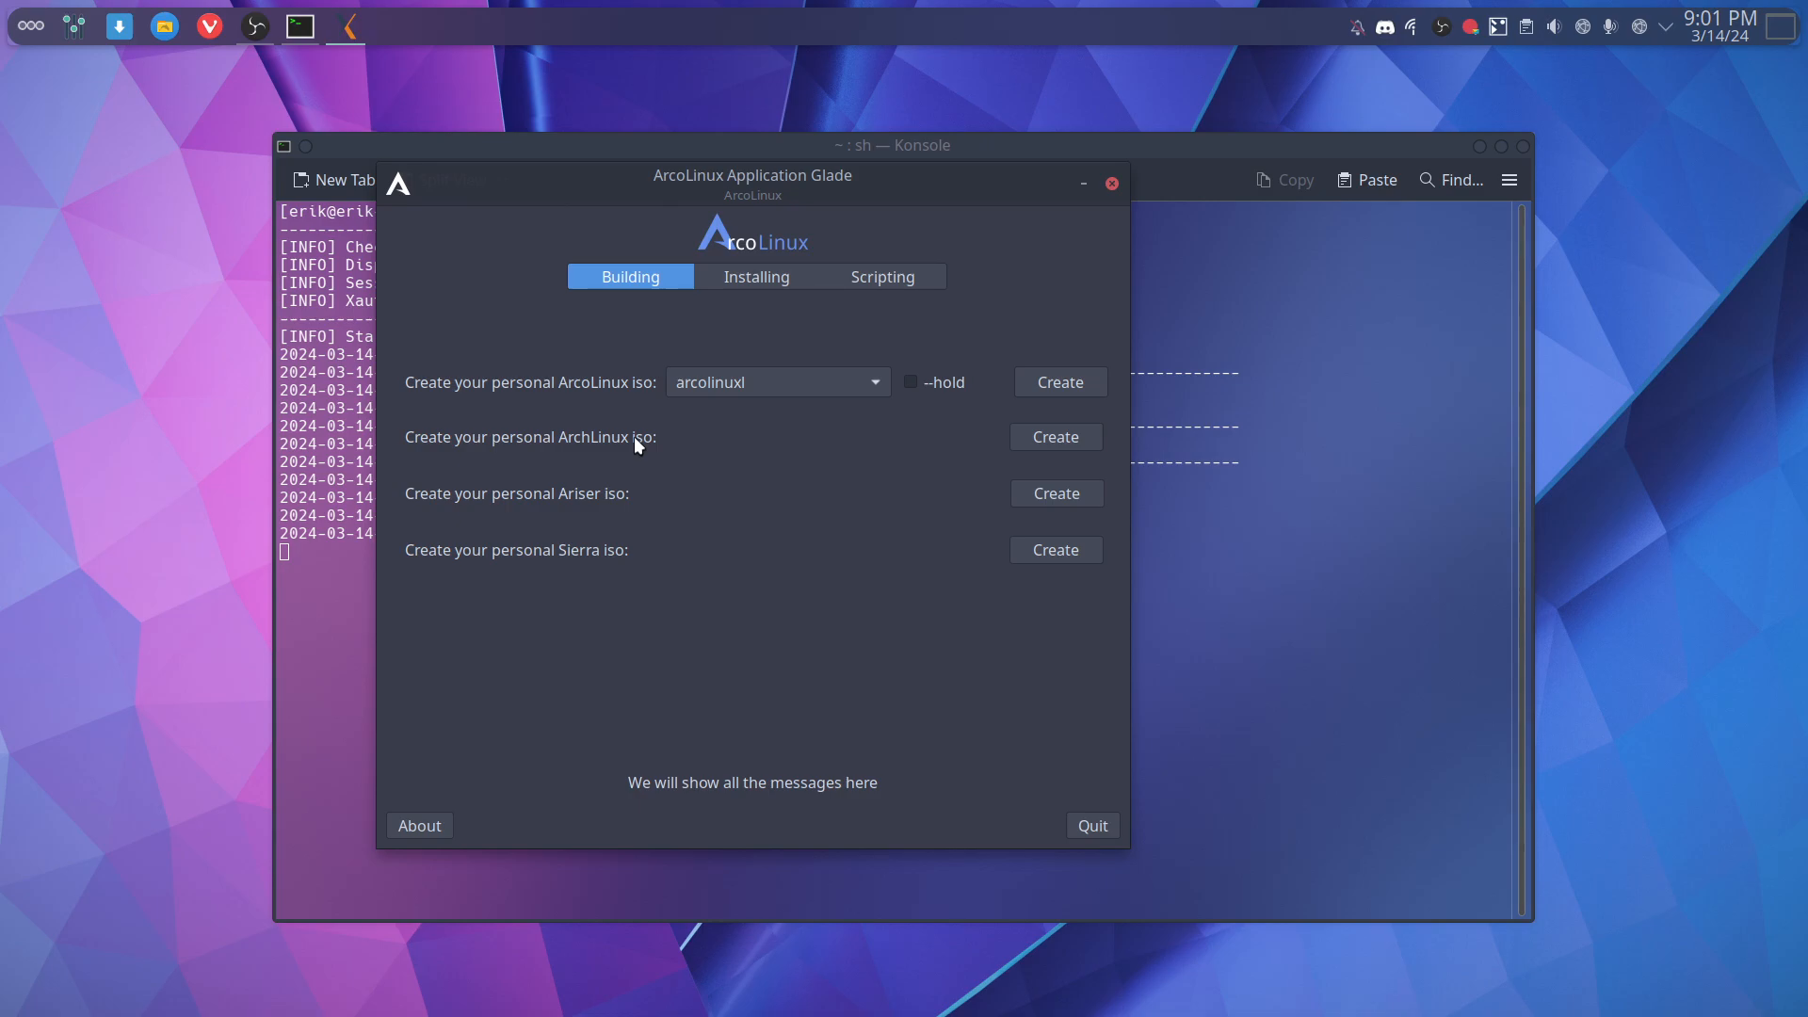
- Start building a personal ArcoLinux iso of the arcolinuxb-plasma edition and move the build's terminal window aside
{"action": "left_click", "coordinate": [756, 377]}
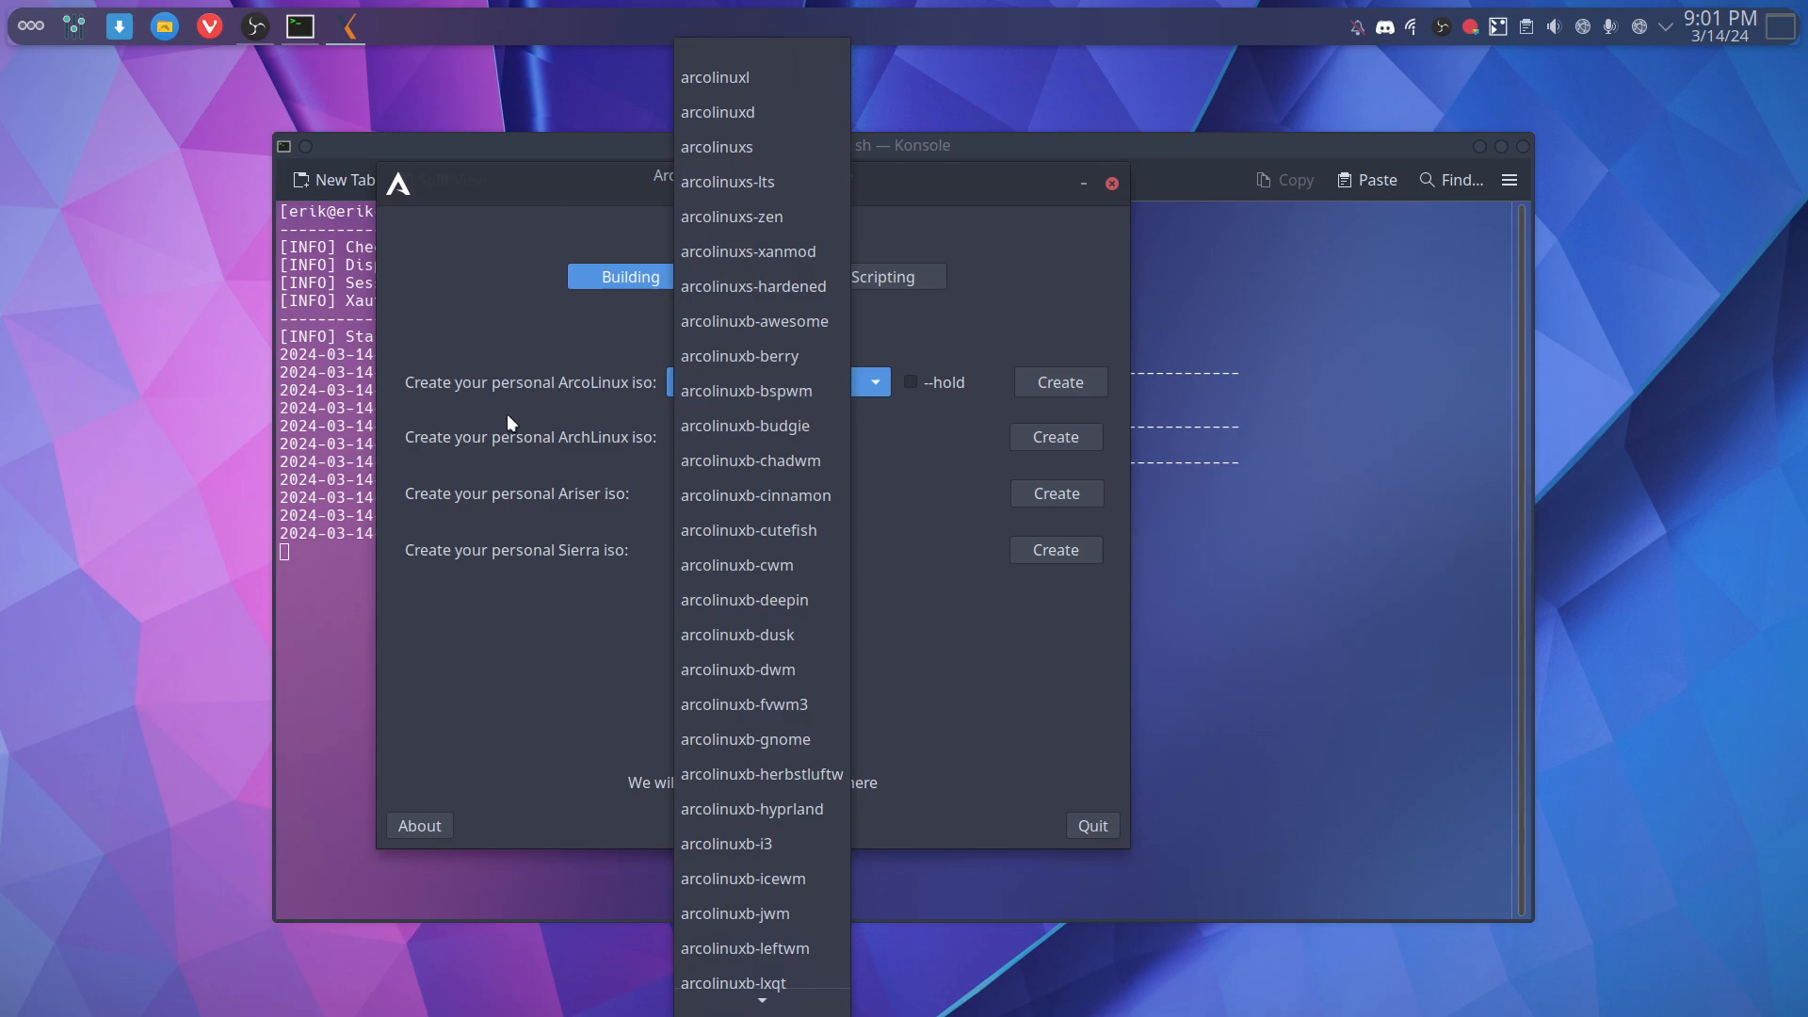
{"action": "scroll", "coordinate": [721, 668], "scroll_direction": "down", "scroll_amount": 2}
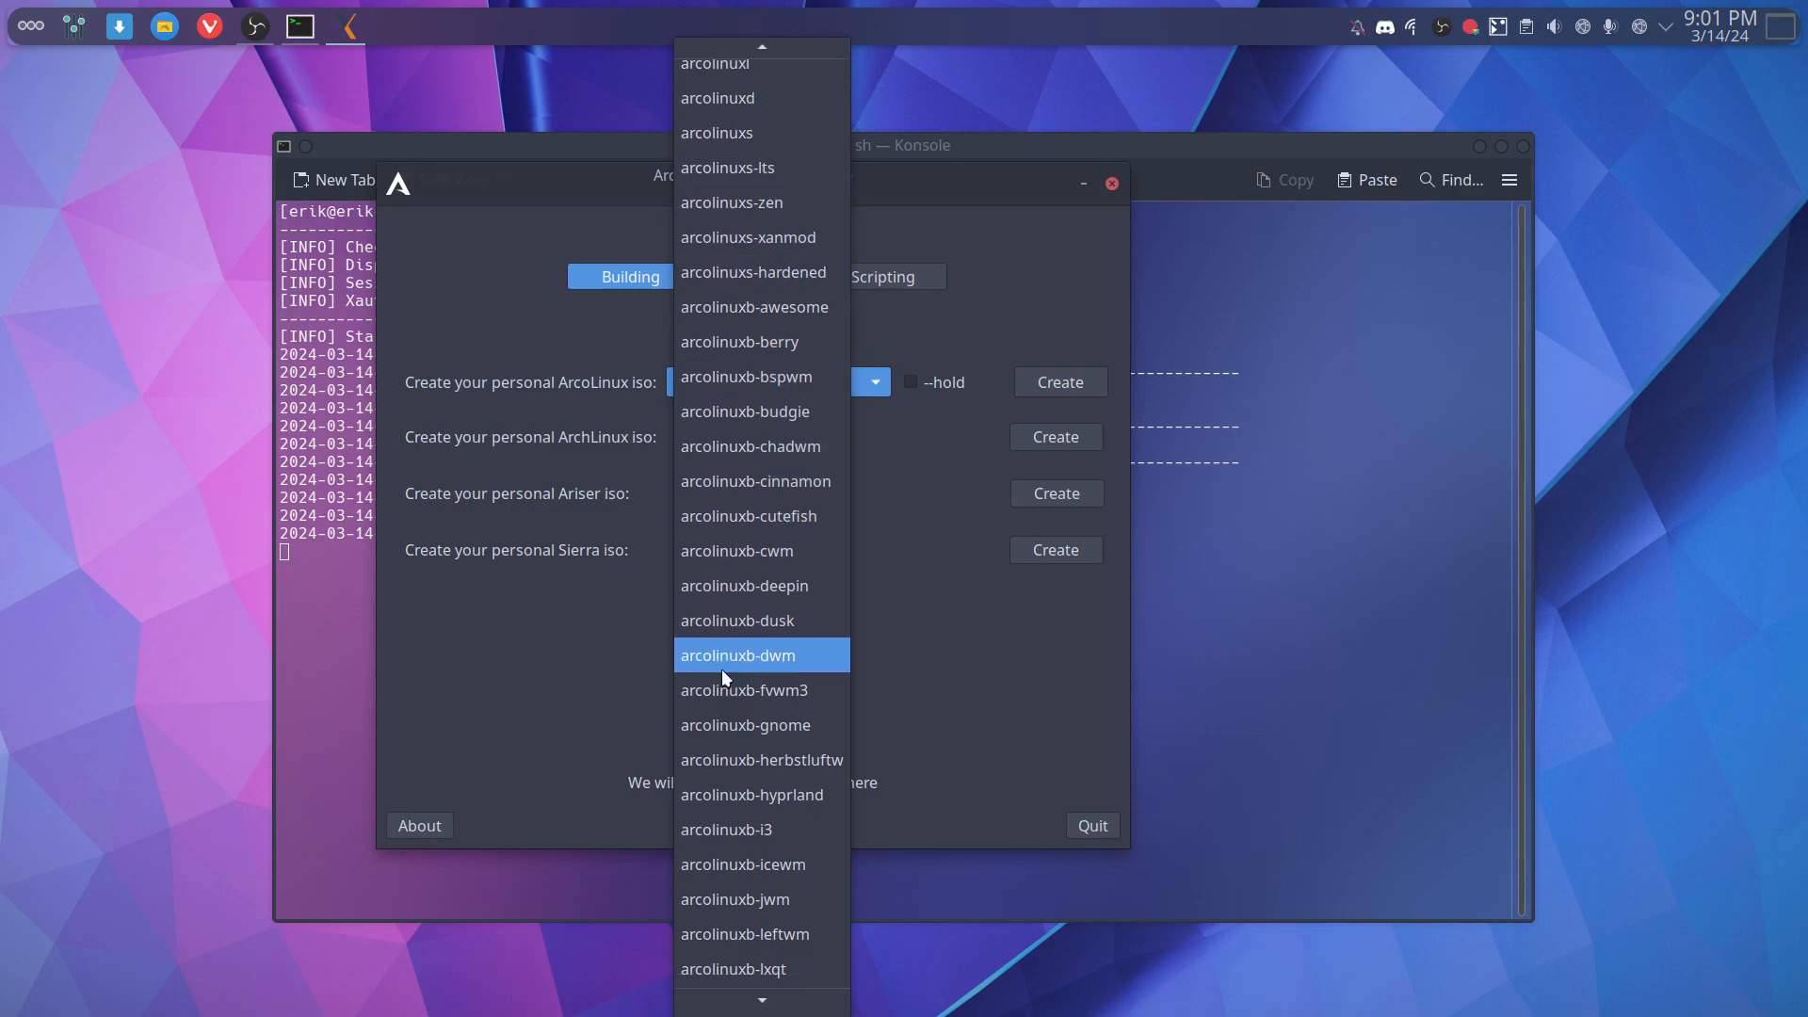
{"action": "scroll", "coordinate": [722, 669], "scroll_direction": "down", "scroll_amount": 3}
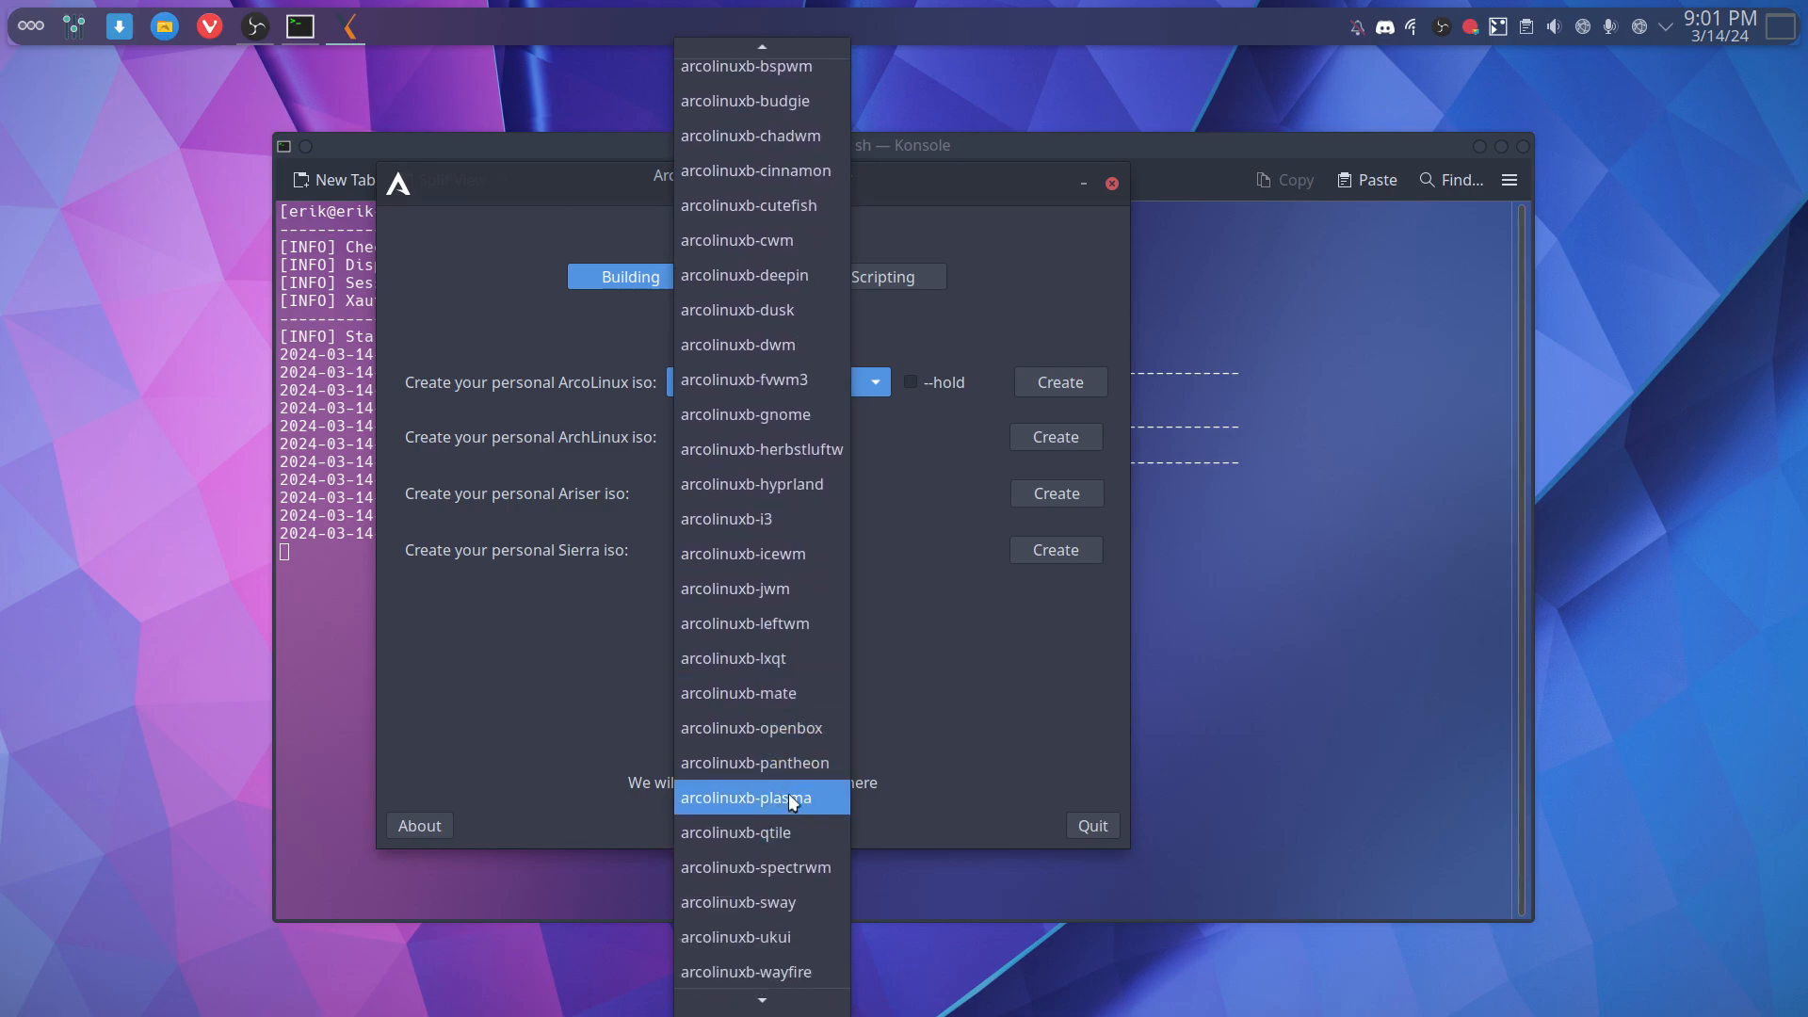
{"action": "left_click", "coordinate": [791, 800]}
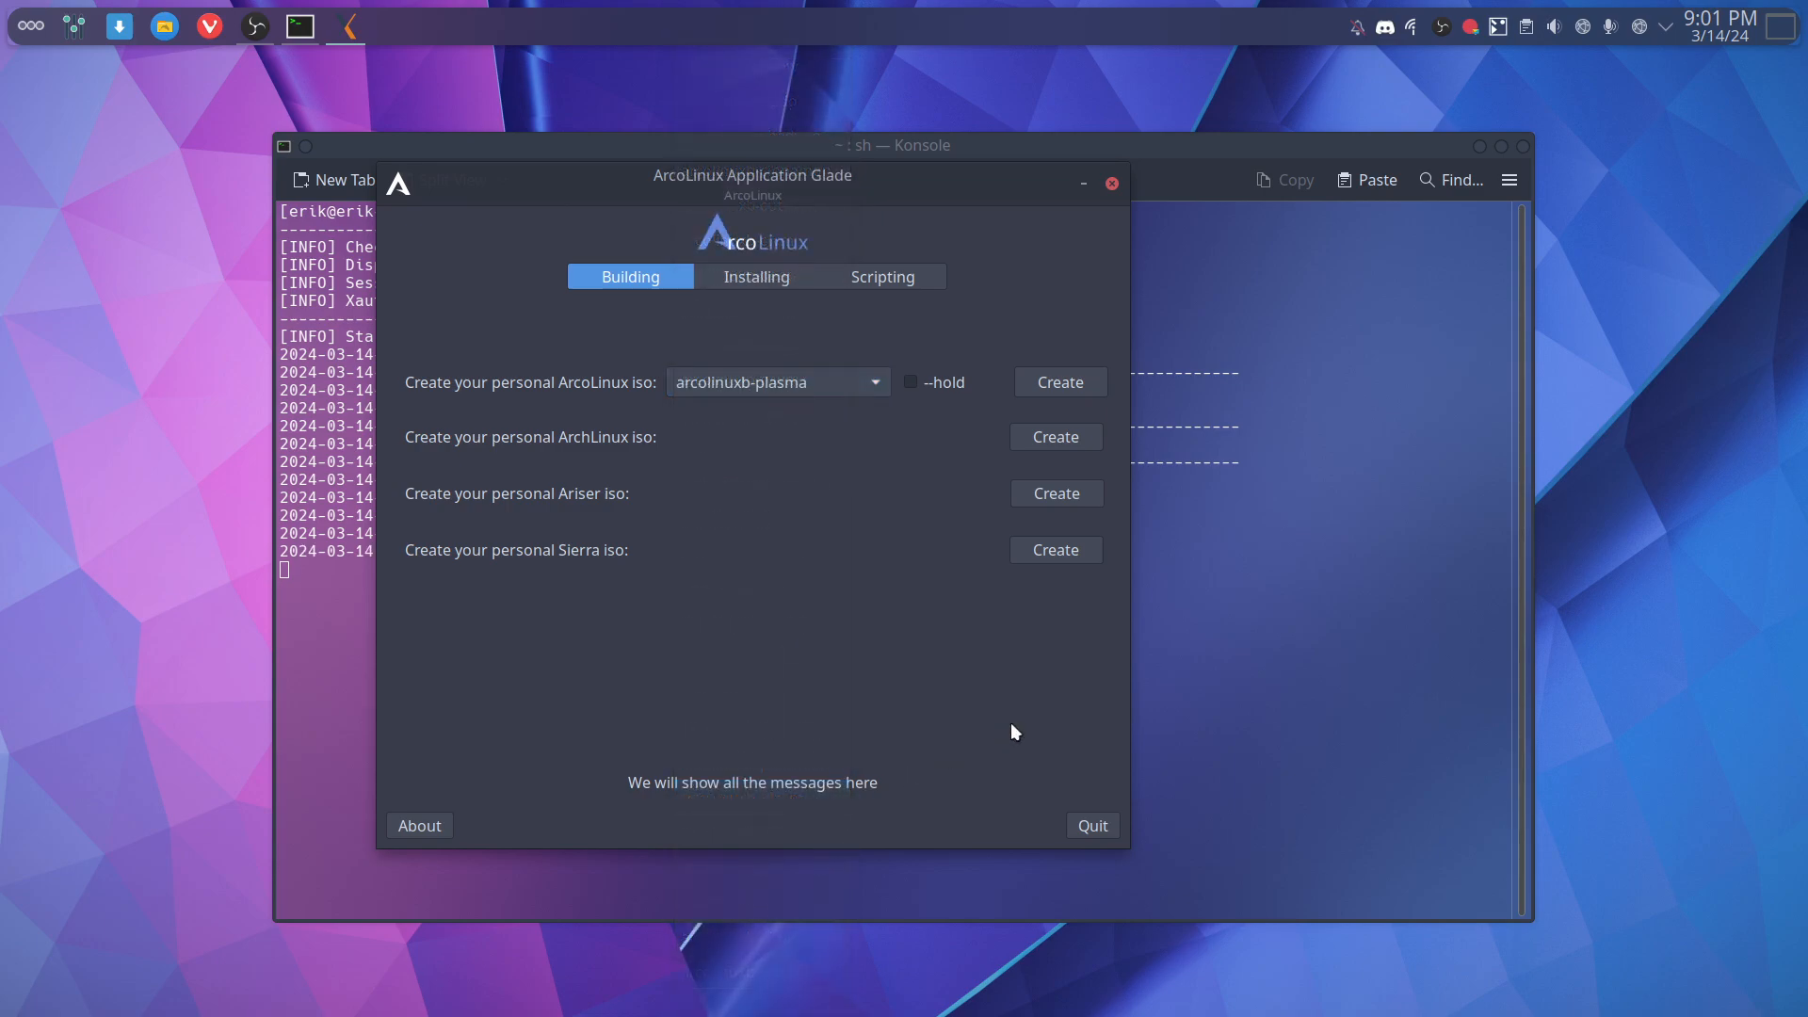
{"action": "left_click", "coordinate": [1047, 384]}
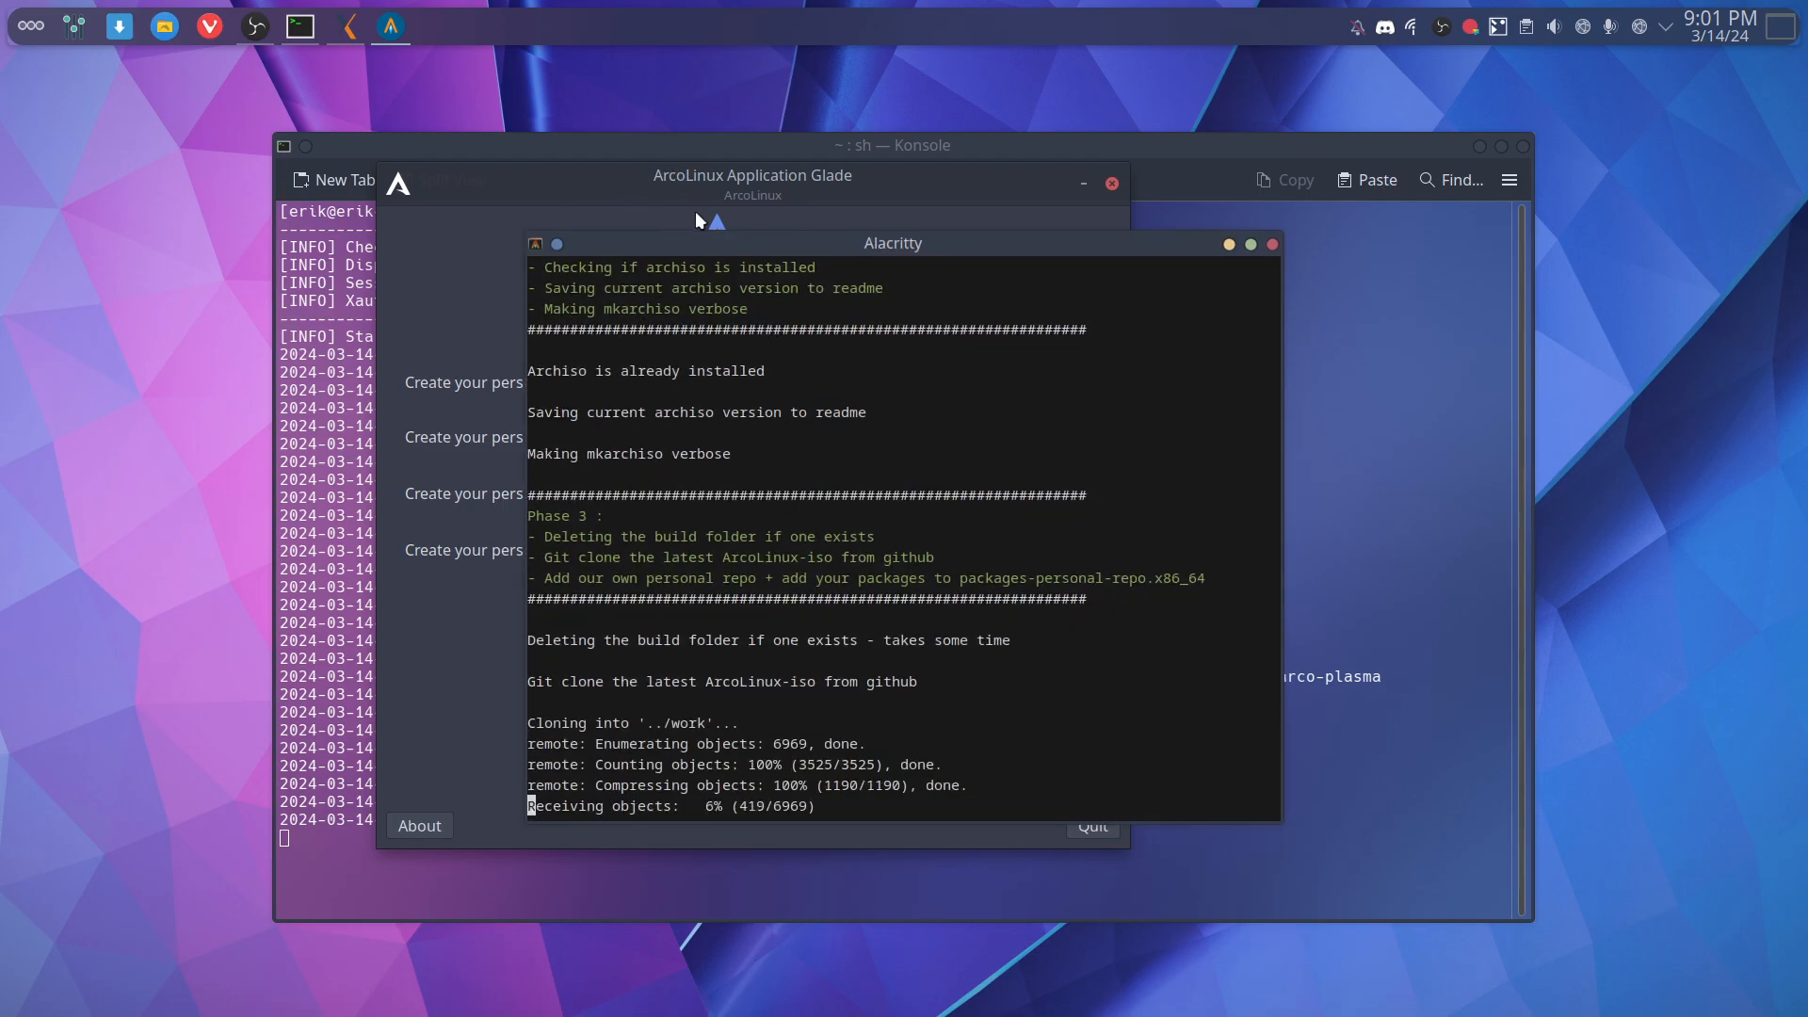
{"action": "left_click_drag", "start_coordinate": [811, 241], "coordinate": [319, 98]}
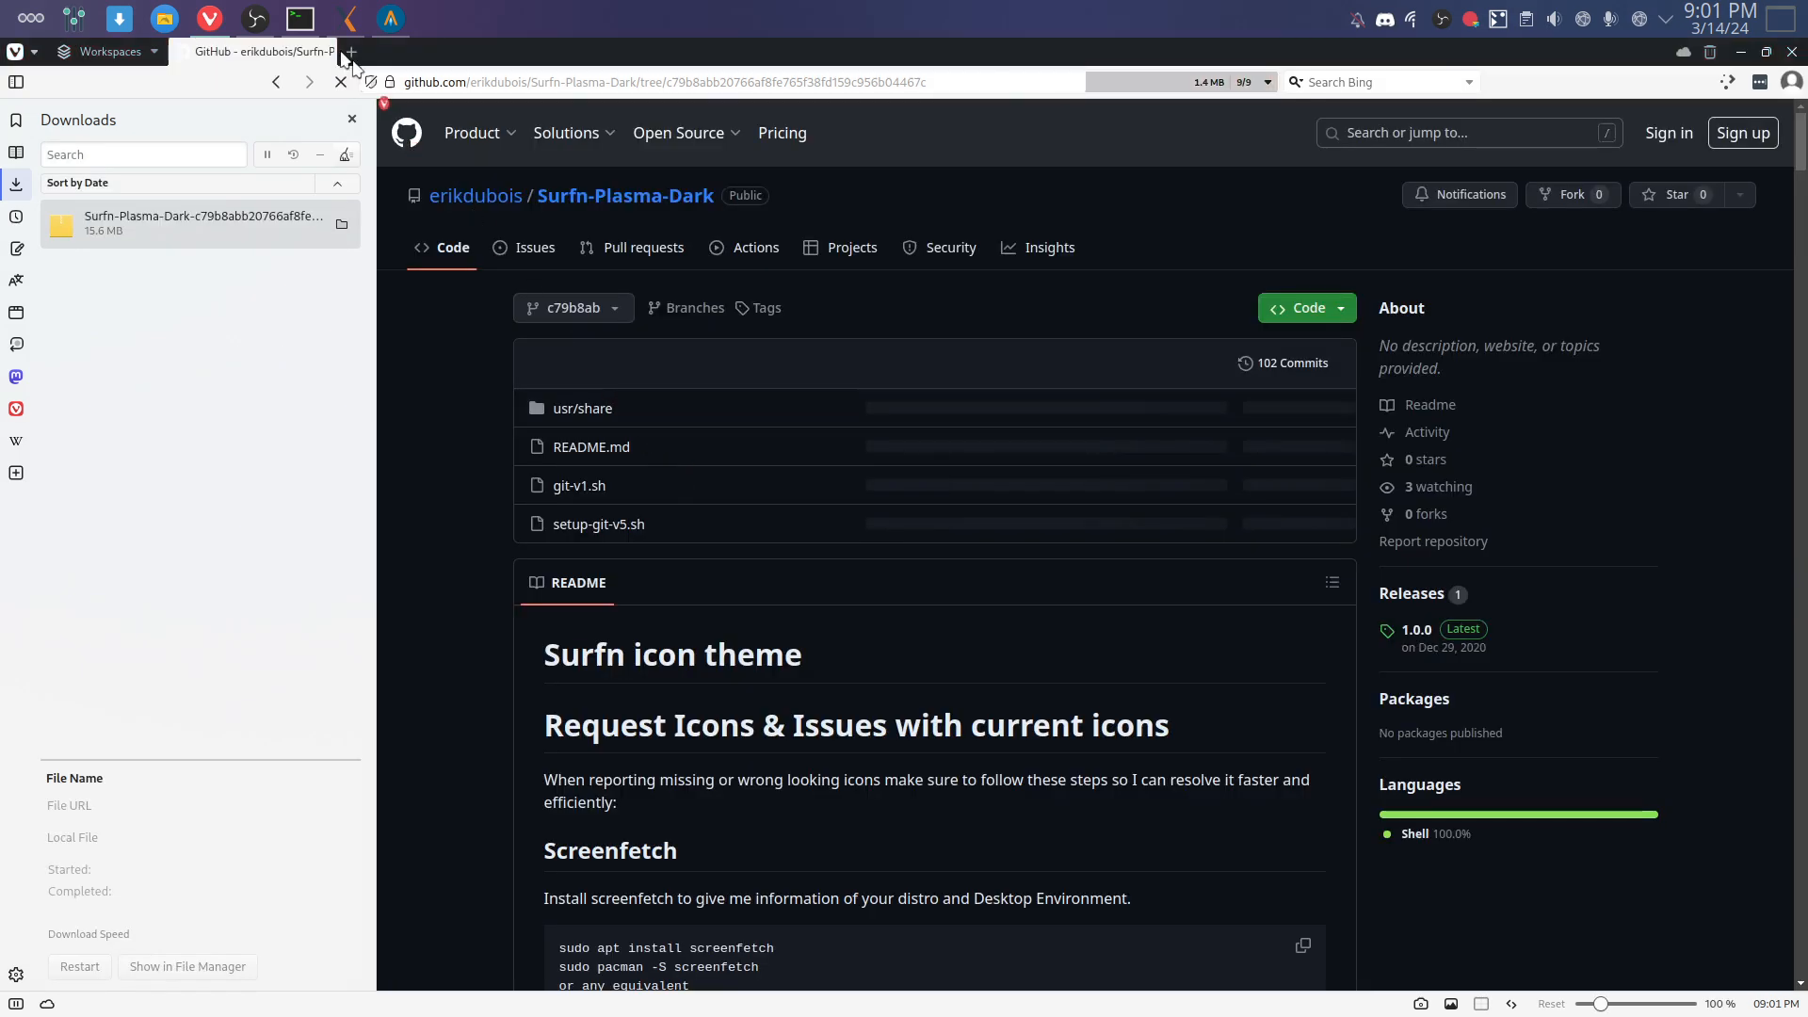
- Switch to Vivaldi, close the Surfn-Plasma-Dark page and the downloads list, and search the web for "arcolinux seedhost"
{"action": "left_click", "coordinate": [323, 53]}
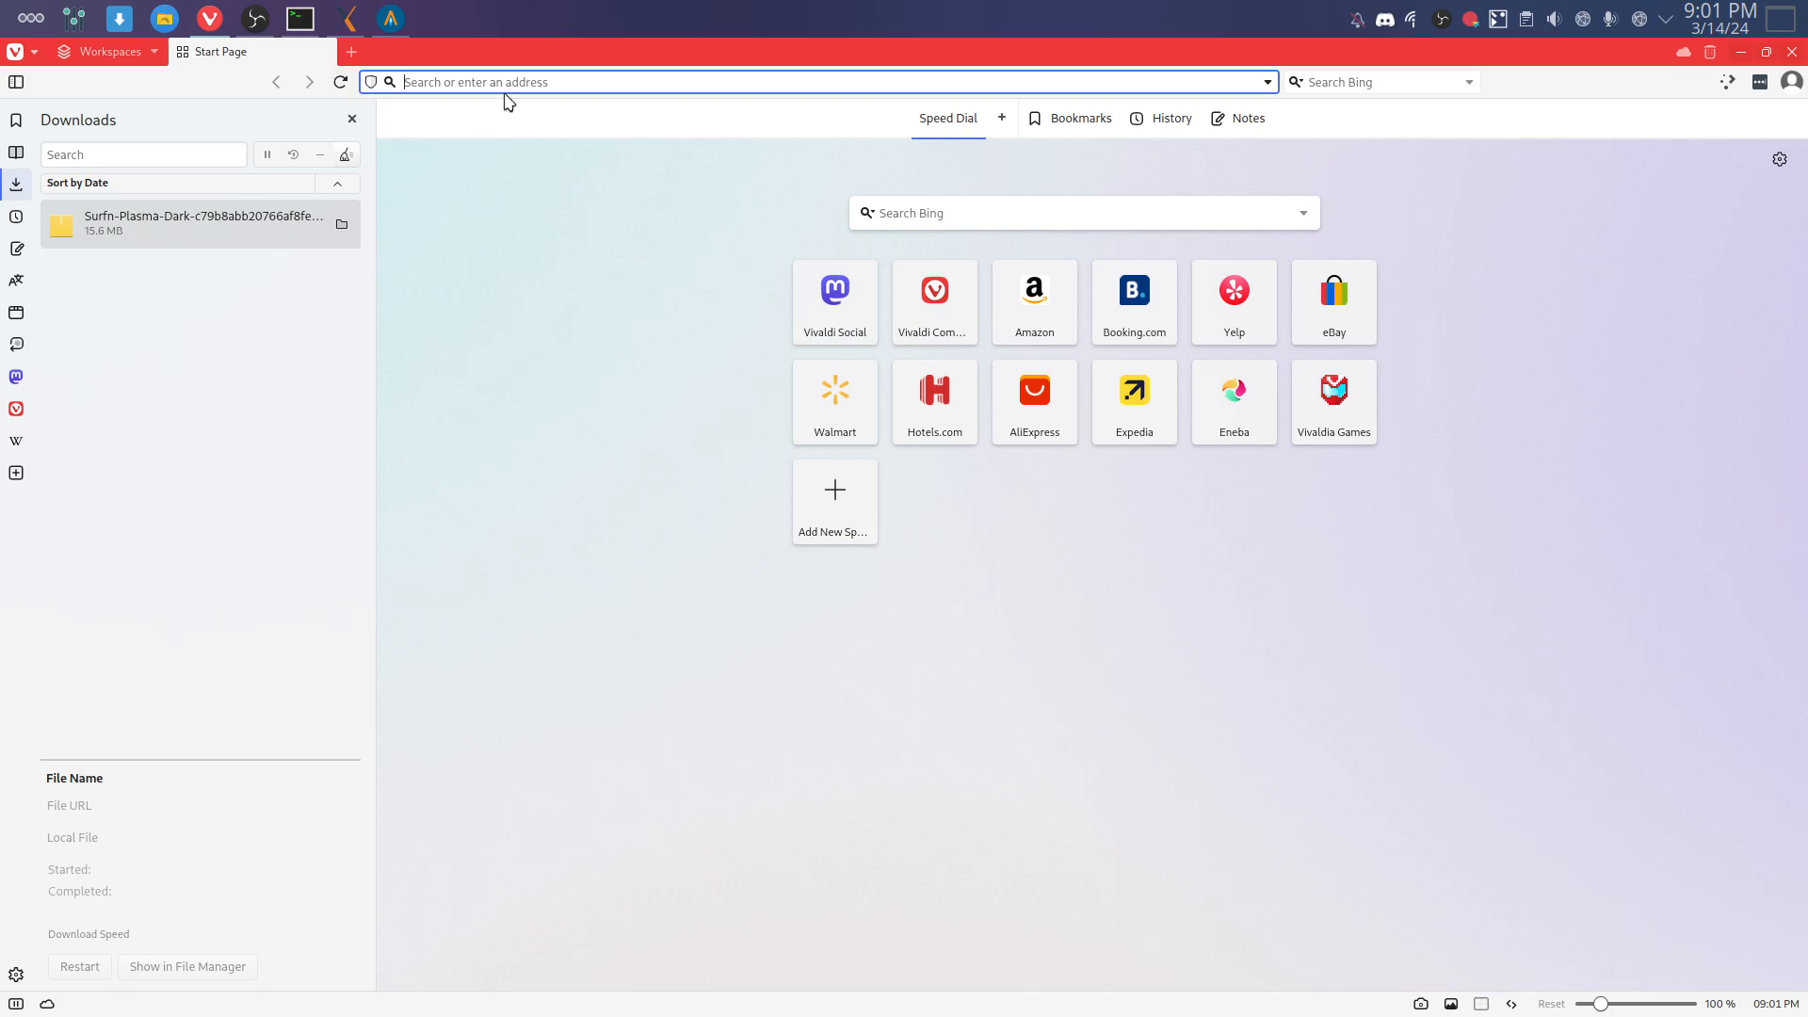
{"action": "left_click", "coordinate": [352, 118]}
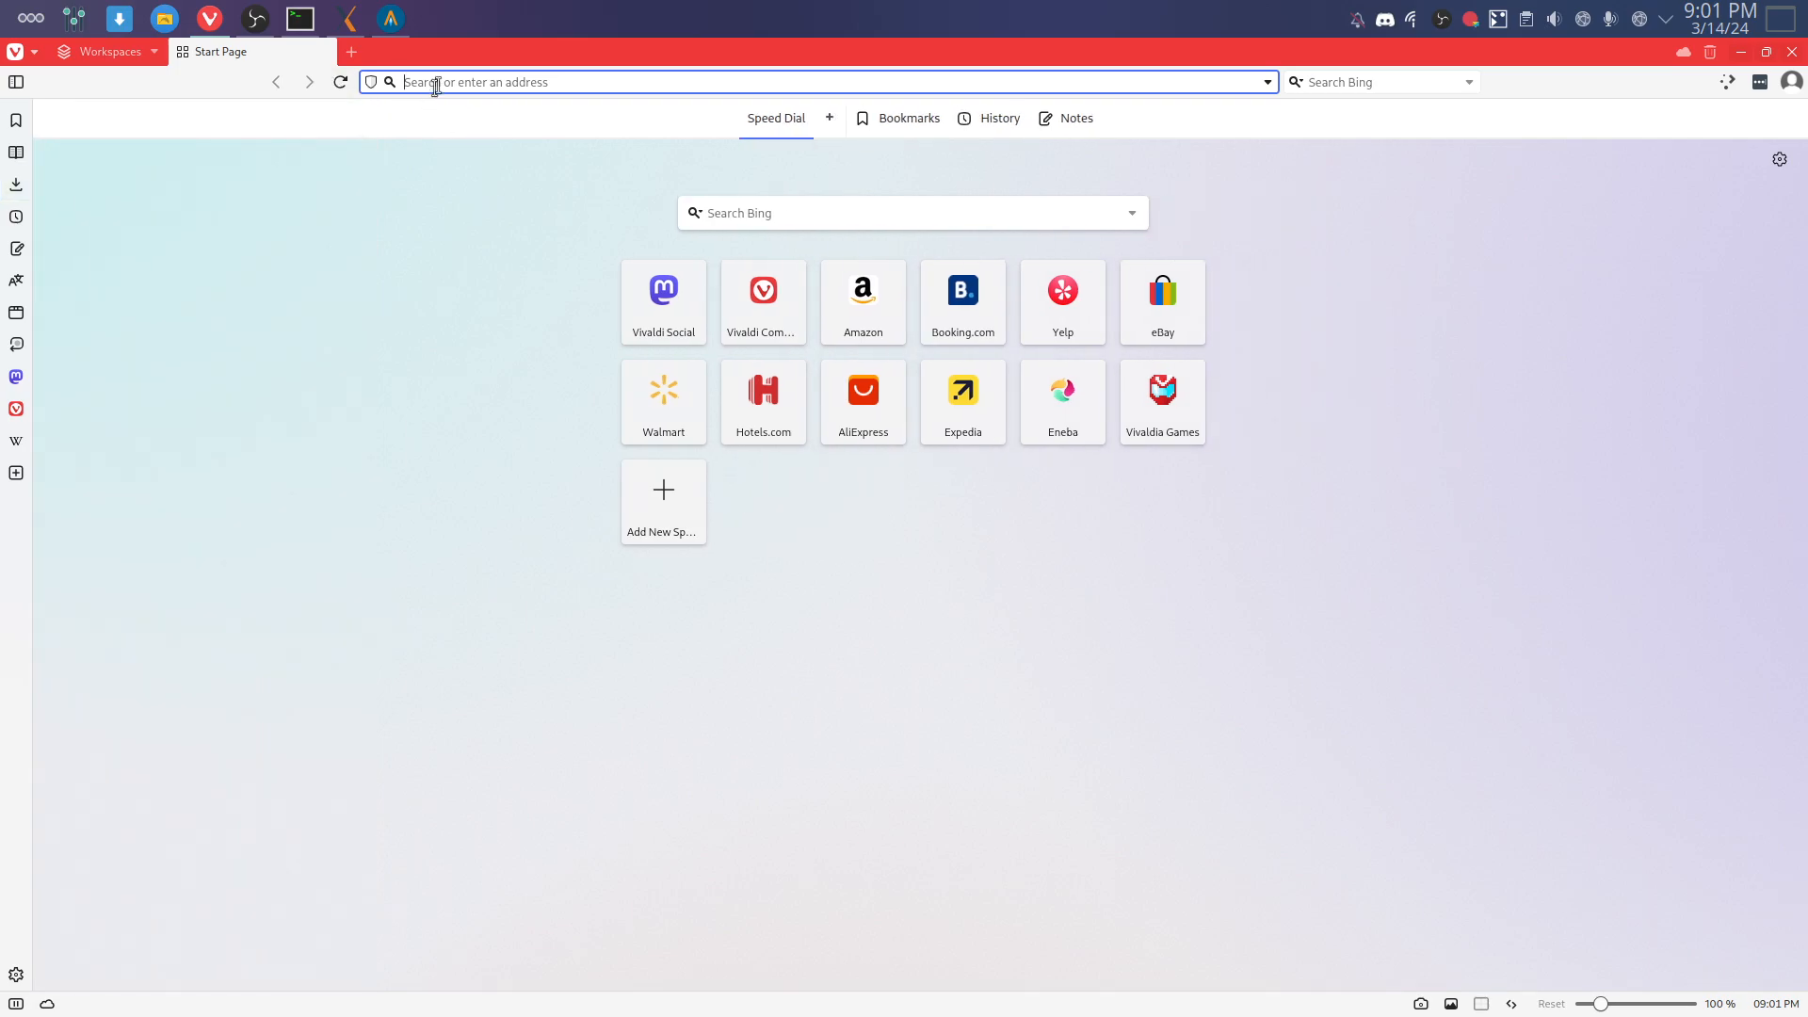
{"action": "type", "text": "arco"}
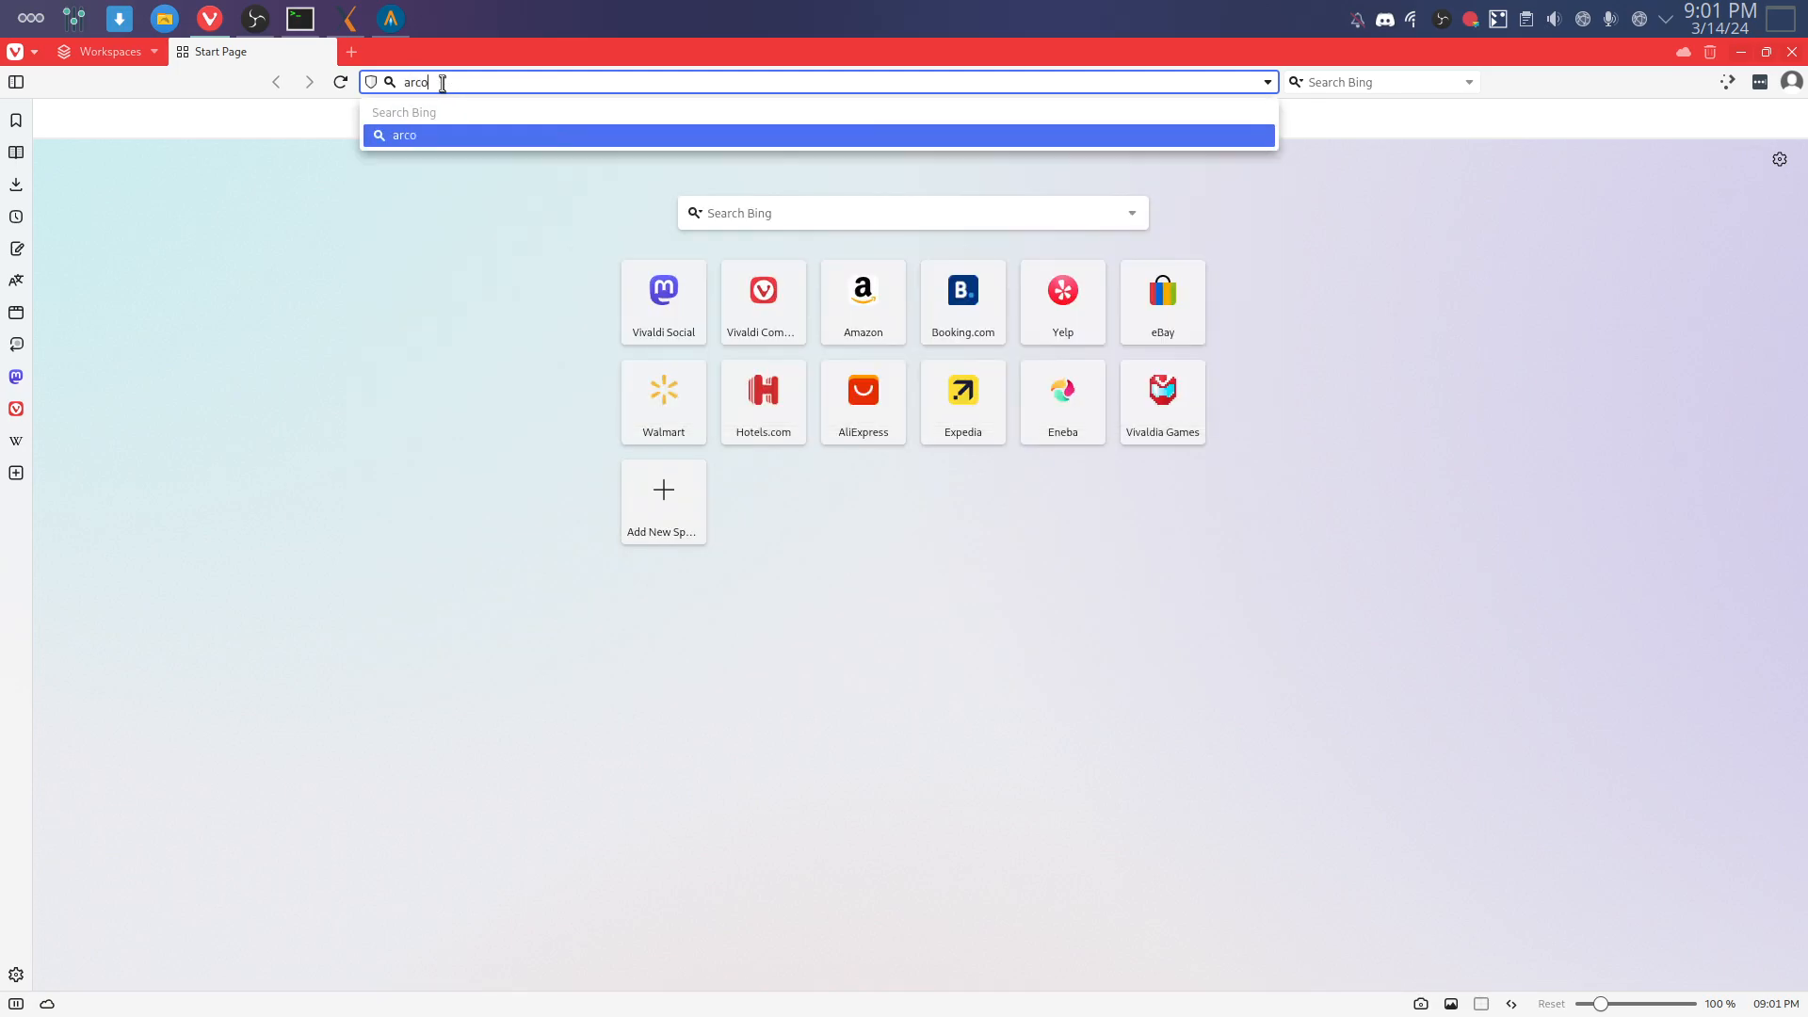
{"action": "type", "text": "linux seedhost"}
{"action": "key", "text": "Return"}
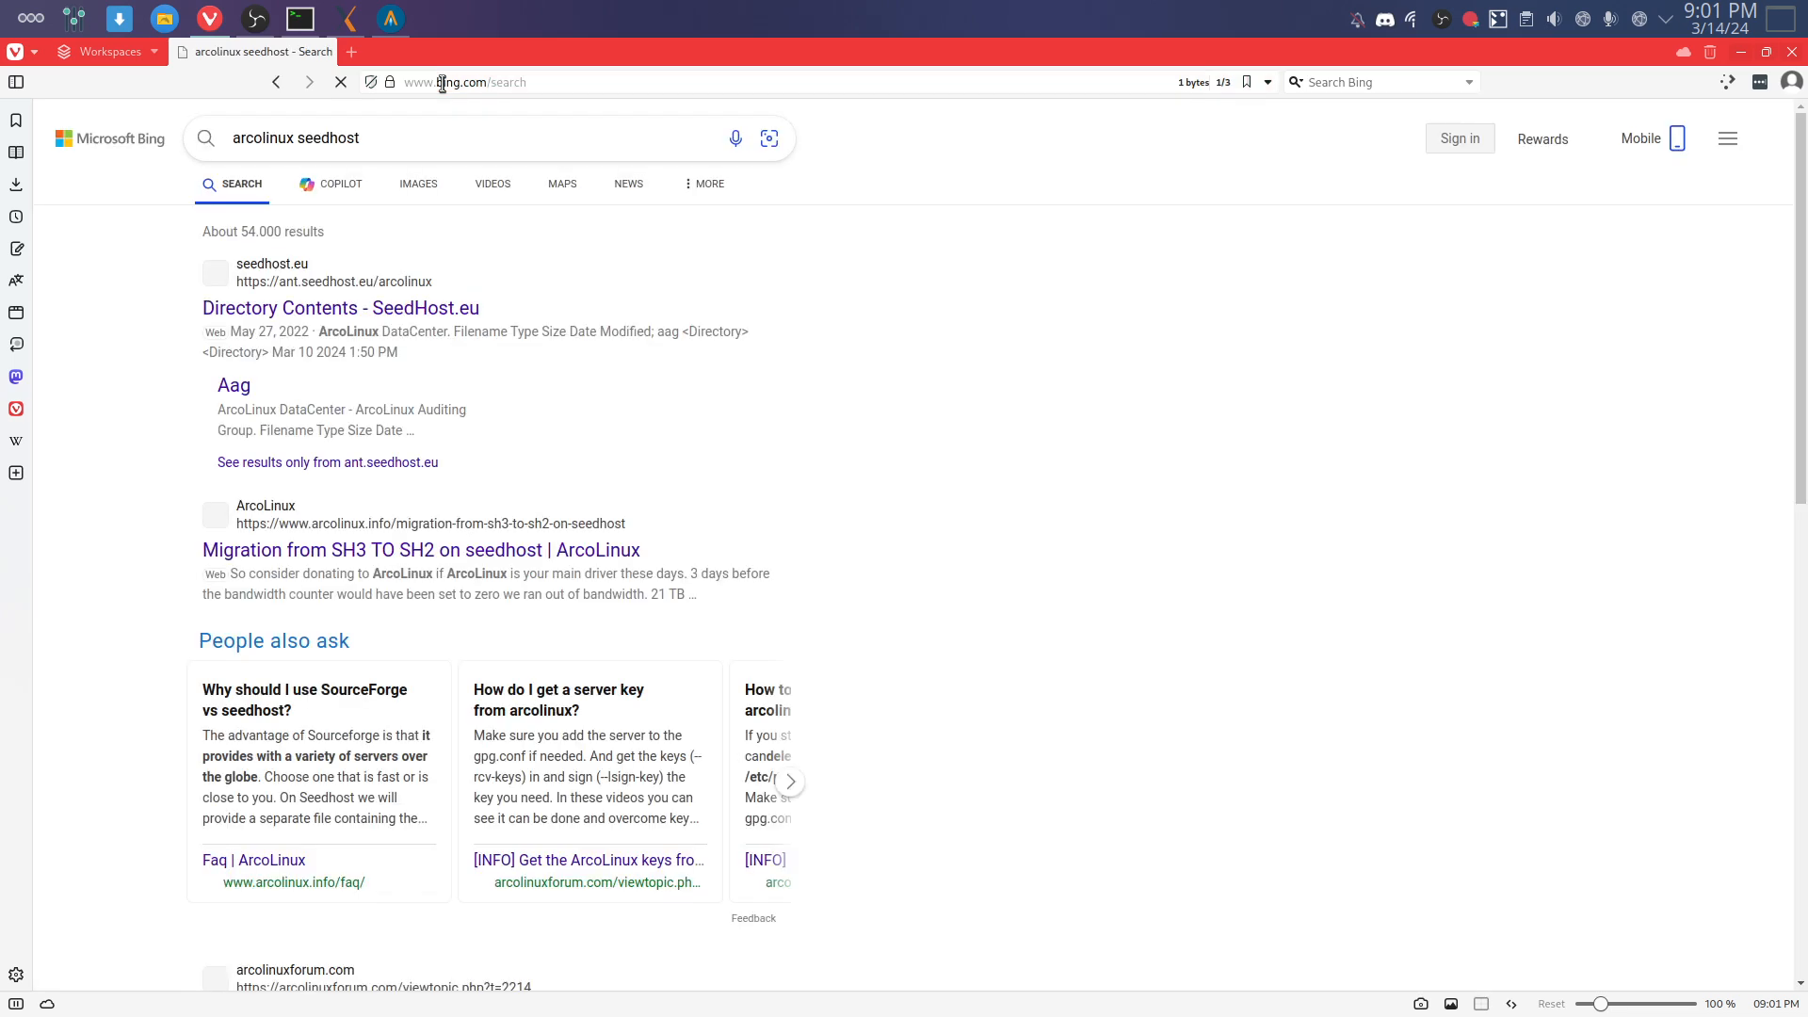
- Download arcolinuxb-plasma-v24.04.02-x86_64.iso from the aag directory of the ArcoLinux DataCenter on SeedHost
{"action": "left_click", "coordinate": [455, 311]}
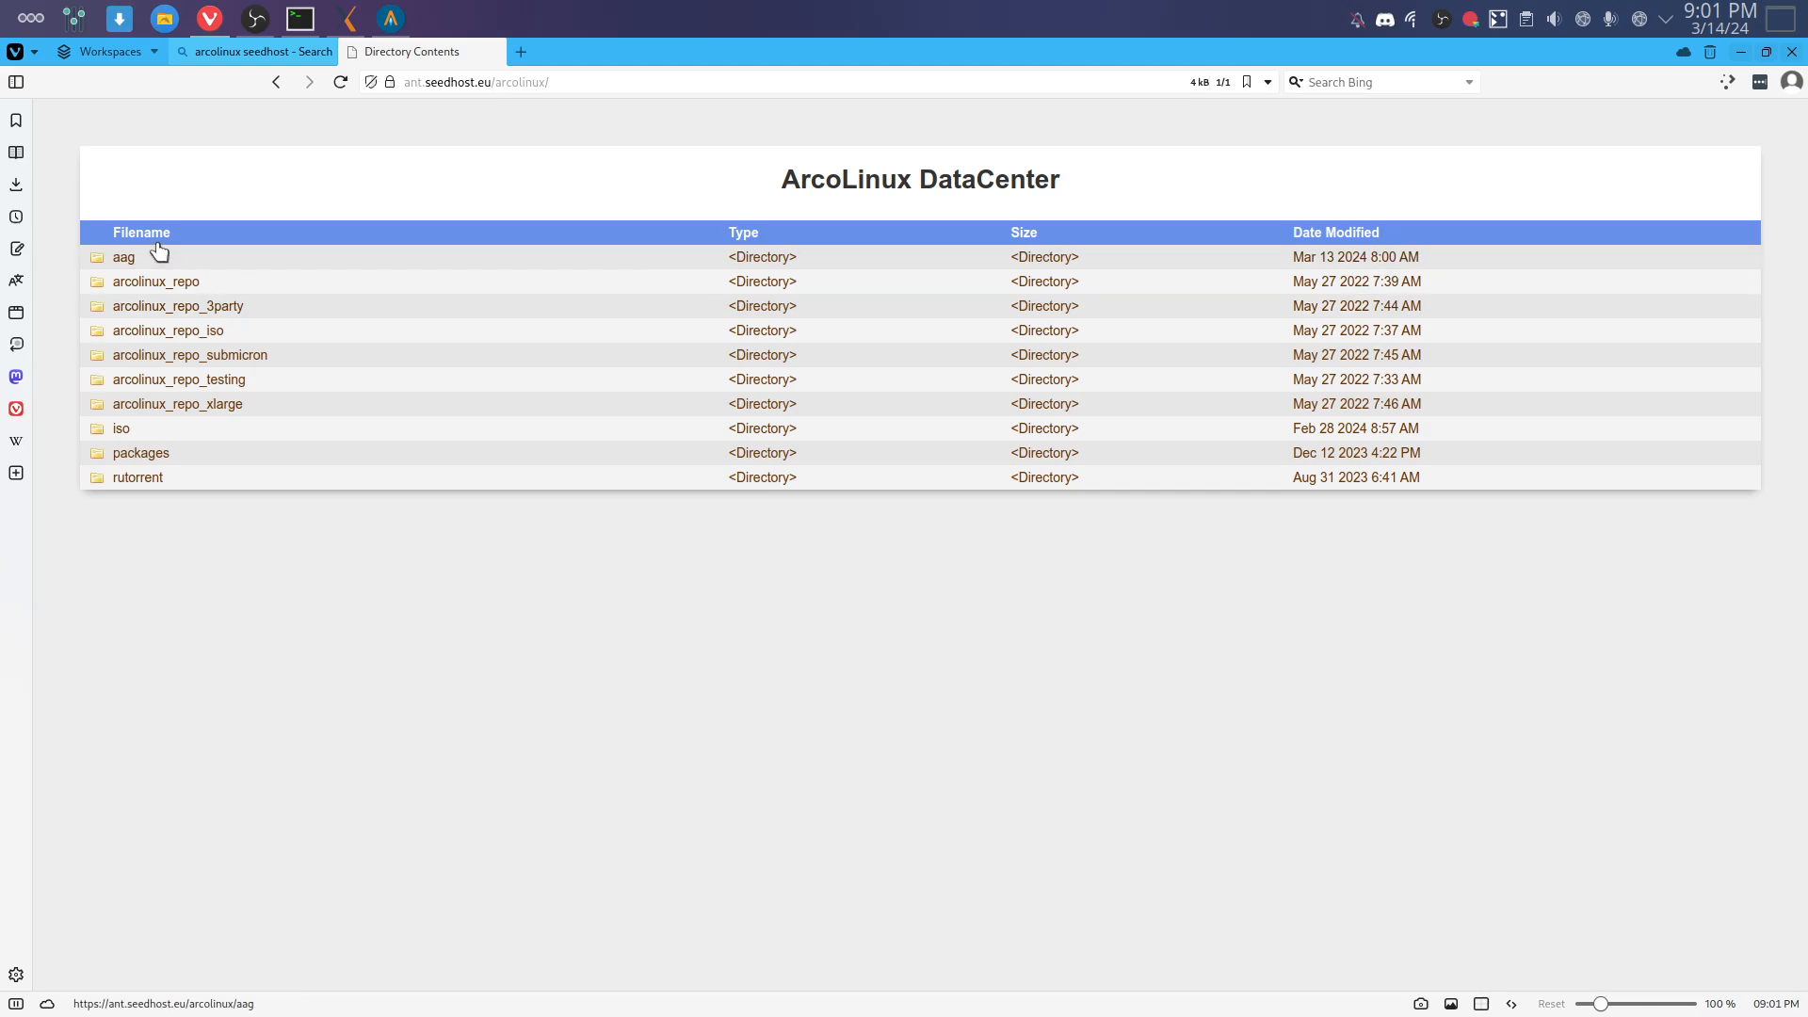
{"action": "left_click", "coordinate": [138, 258]}
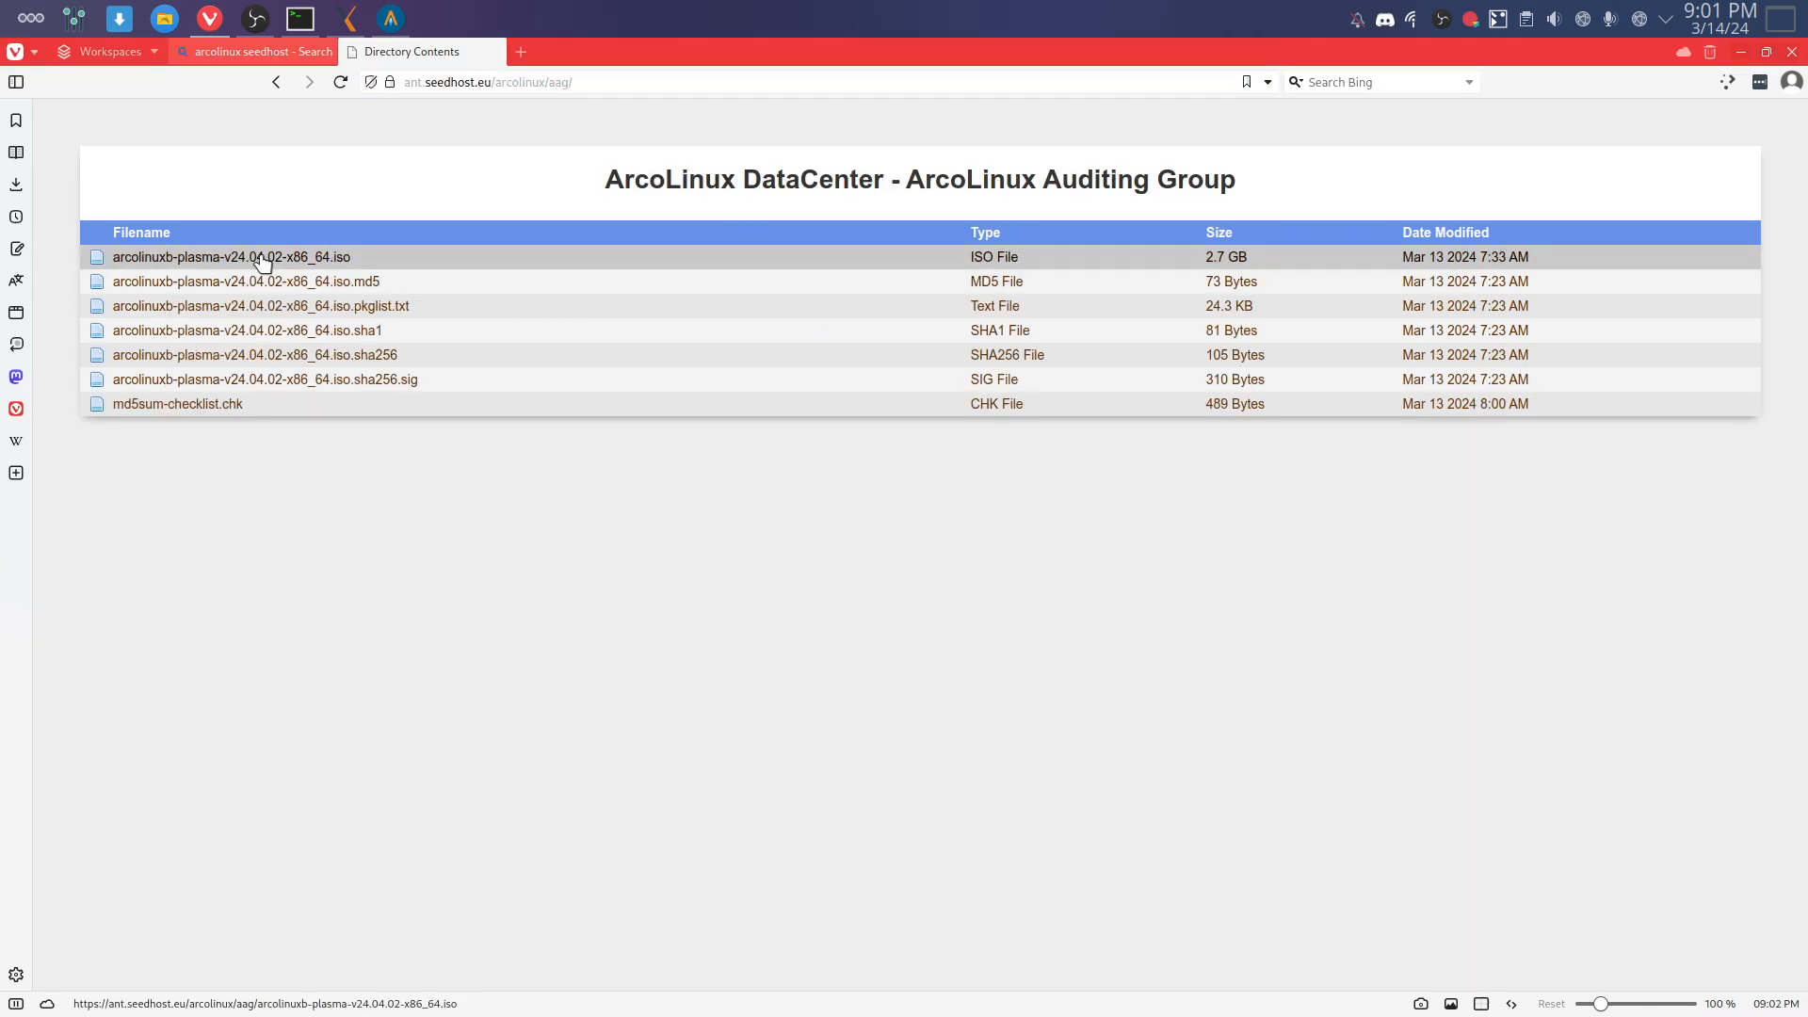
{"action": "left_click", "coordinate": [263, 263]}
{"action": "left_click", "coordinate": [763, 285]}
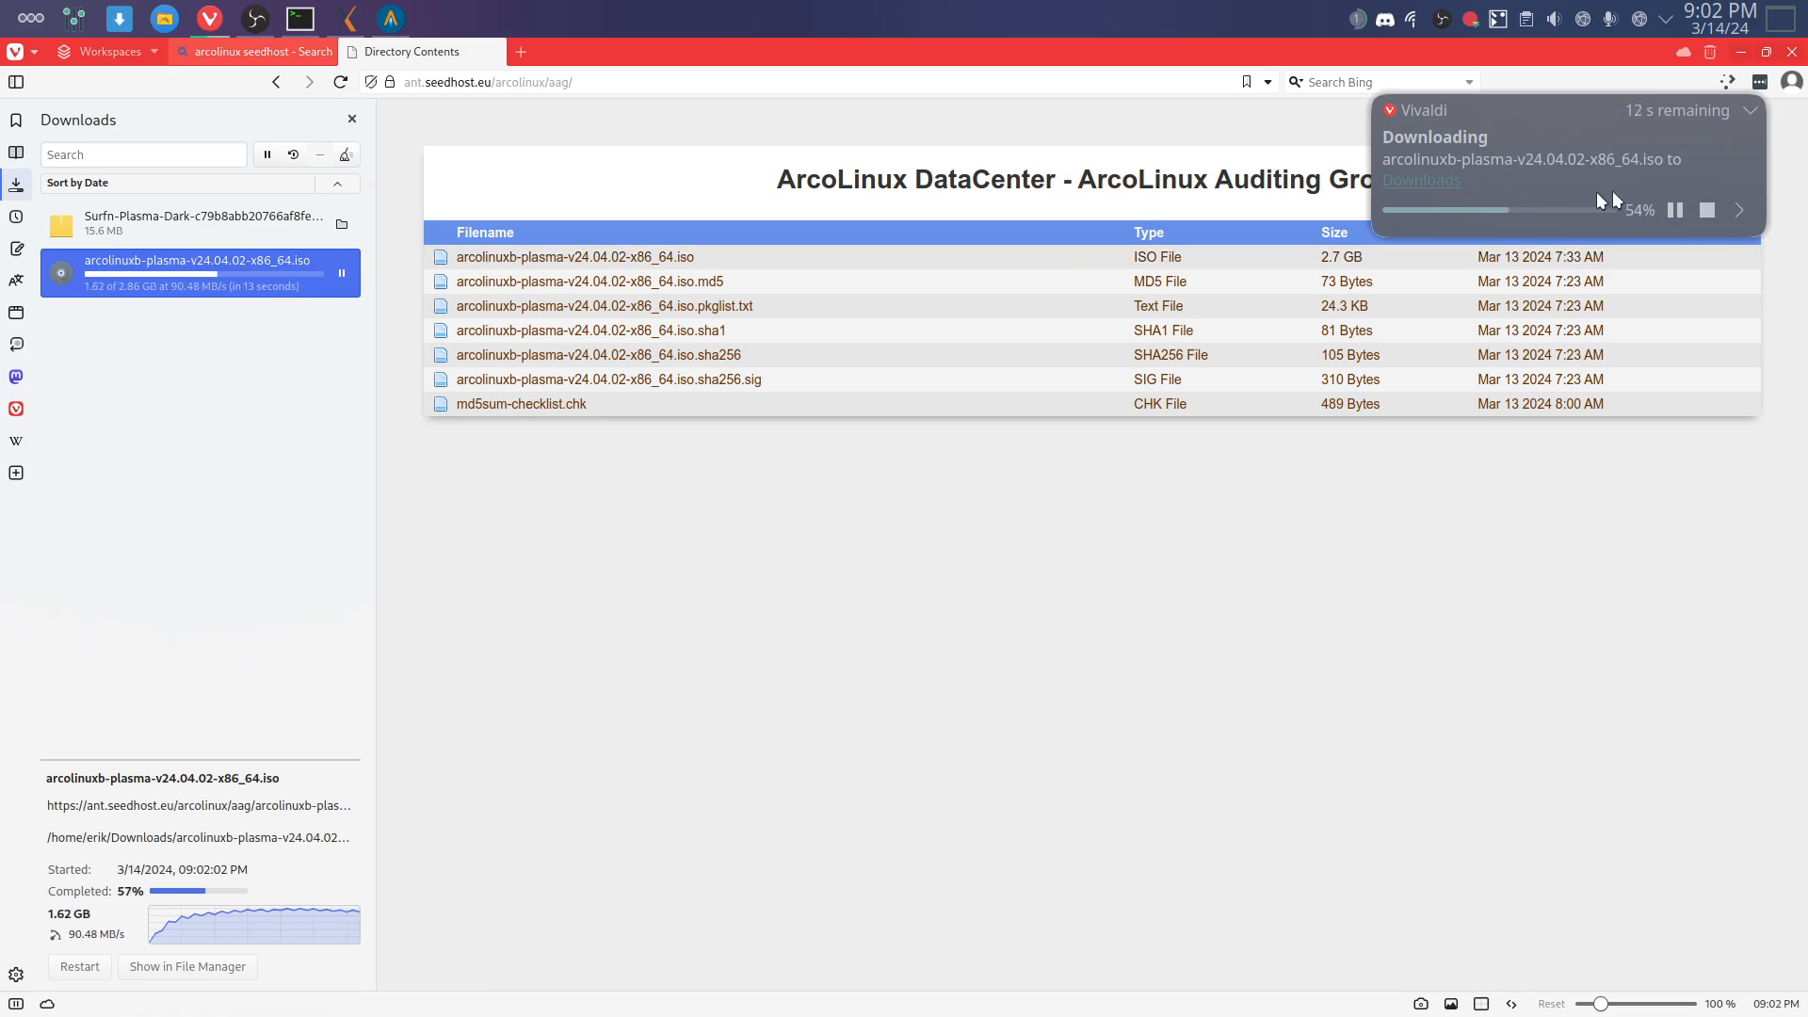
- Dismiss the download notification and switch from the minimized browser back to the ArcoLinux Application Glade window
{"action": "left_click", "coordinate": [1742, 207]}
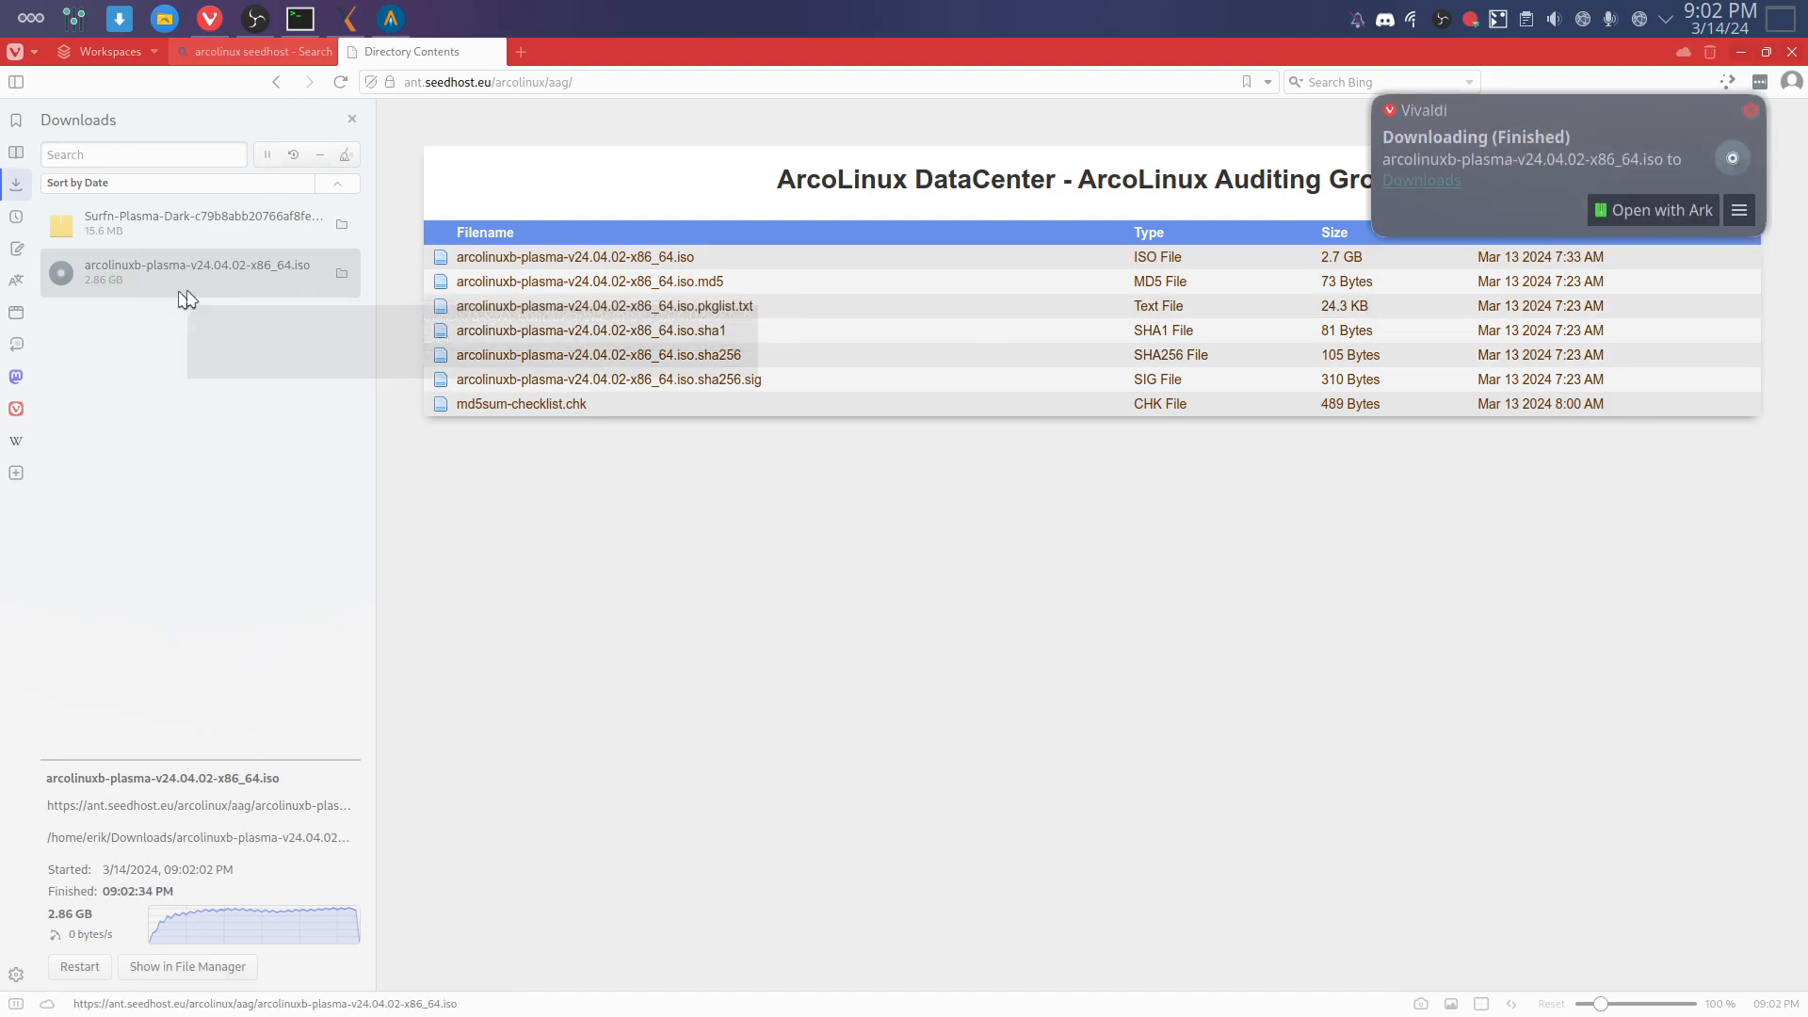
{"action": "left_click", "coordinate": [1748, 109]}
{"action": "left_click", "coordinate": [1741, 52]}
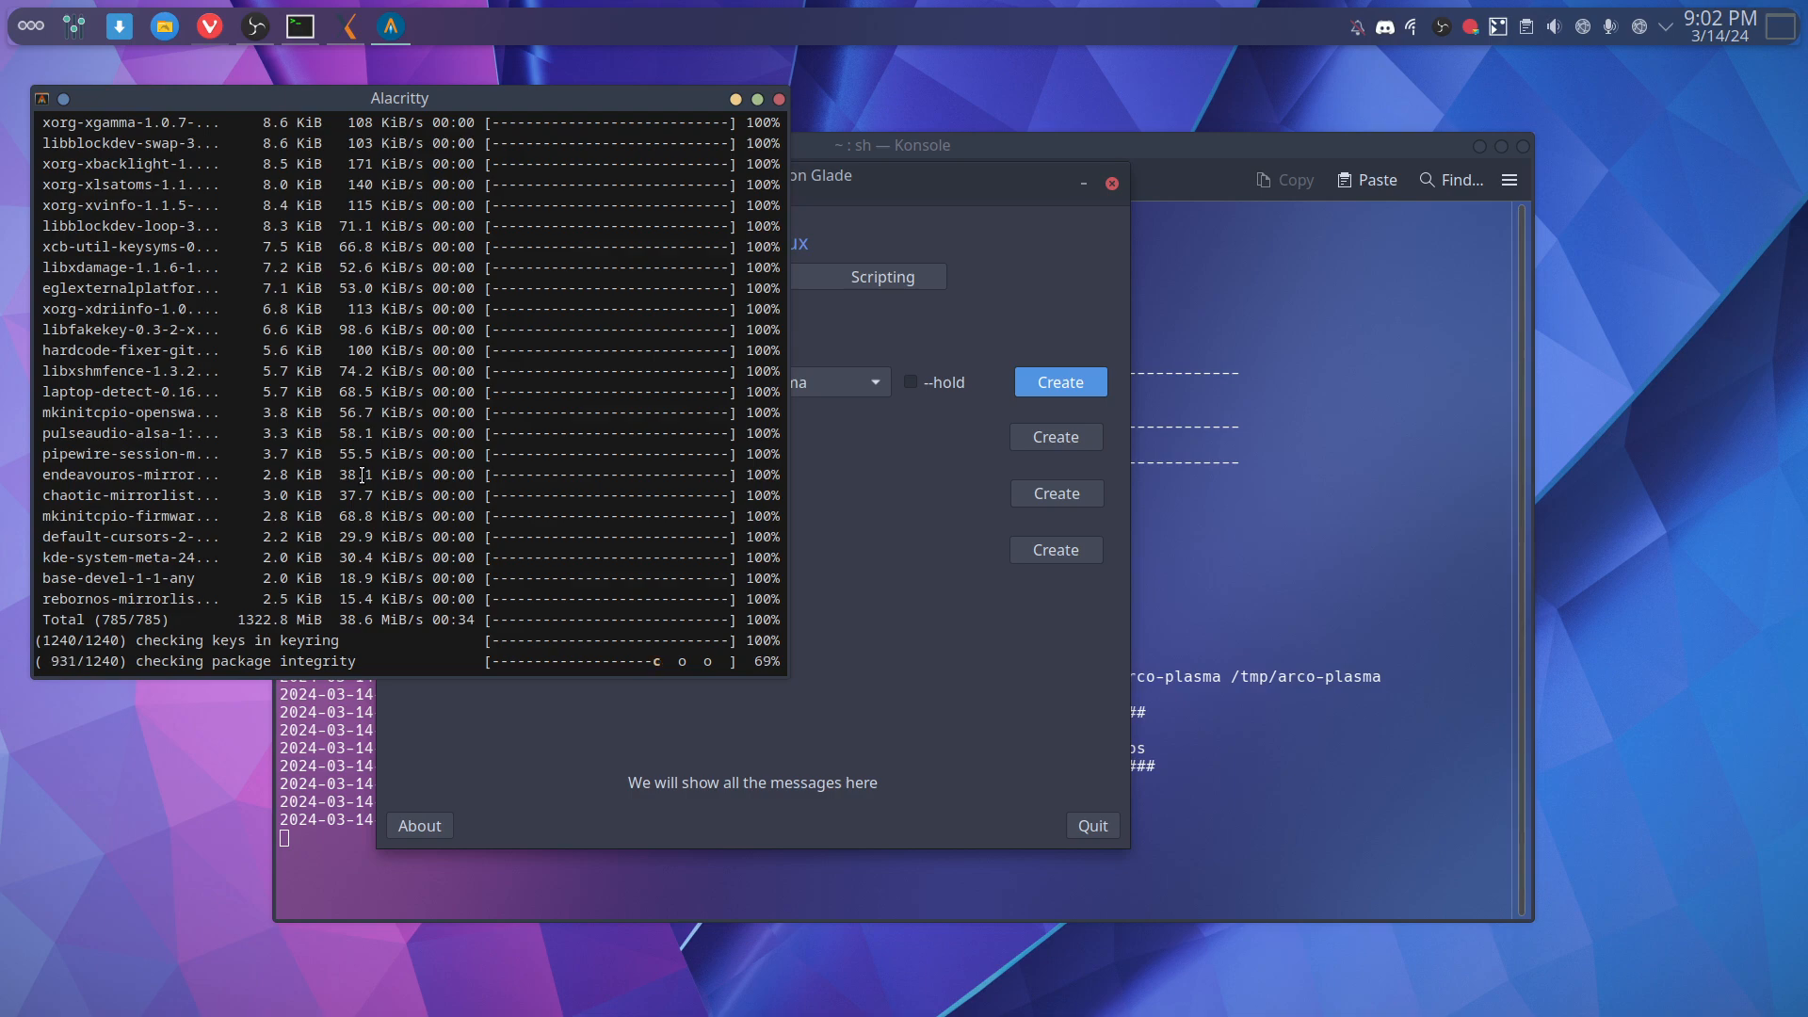
{"action": "left_click", "coordinate": [874, 176]}
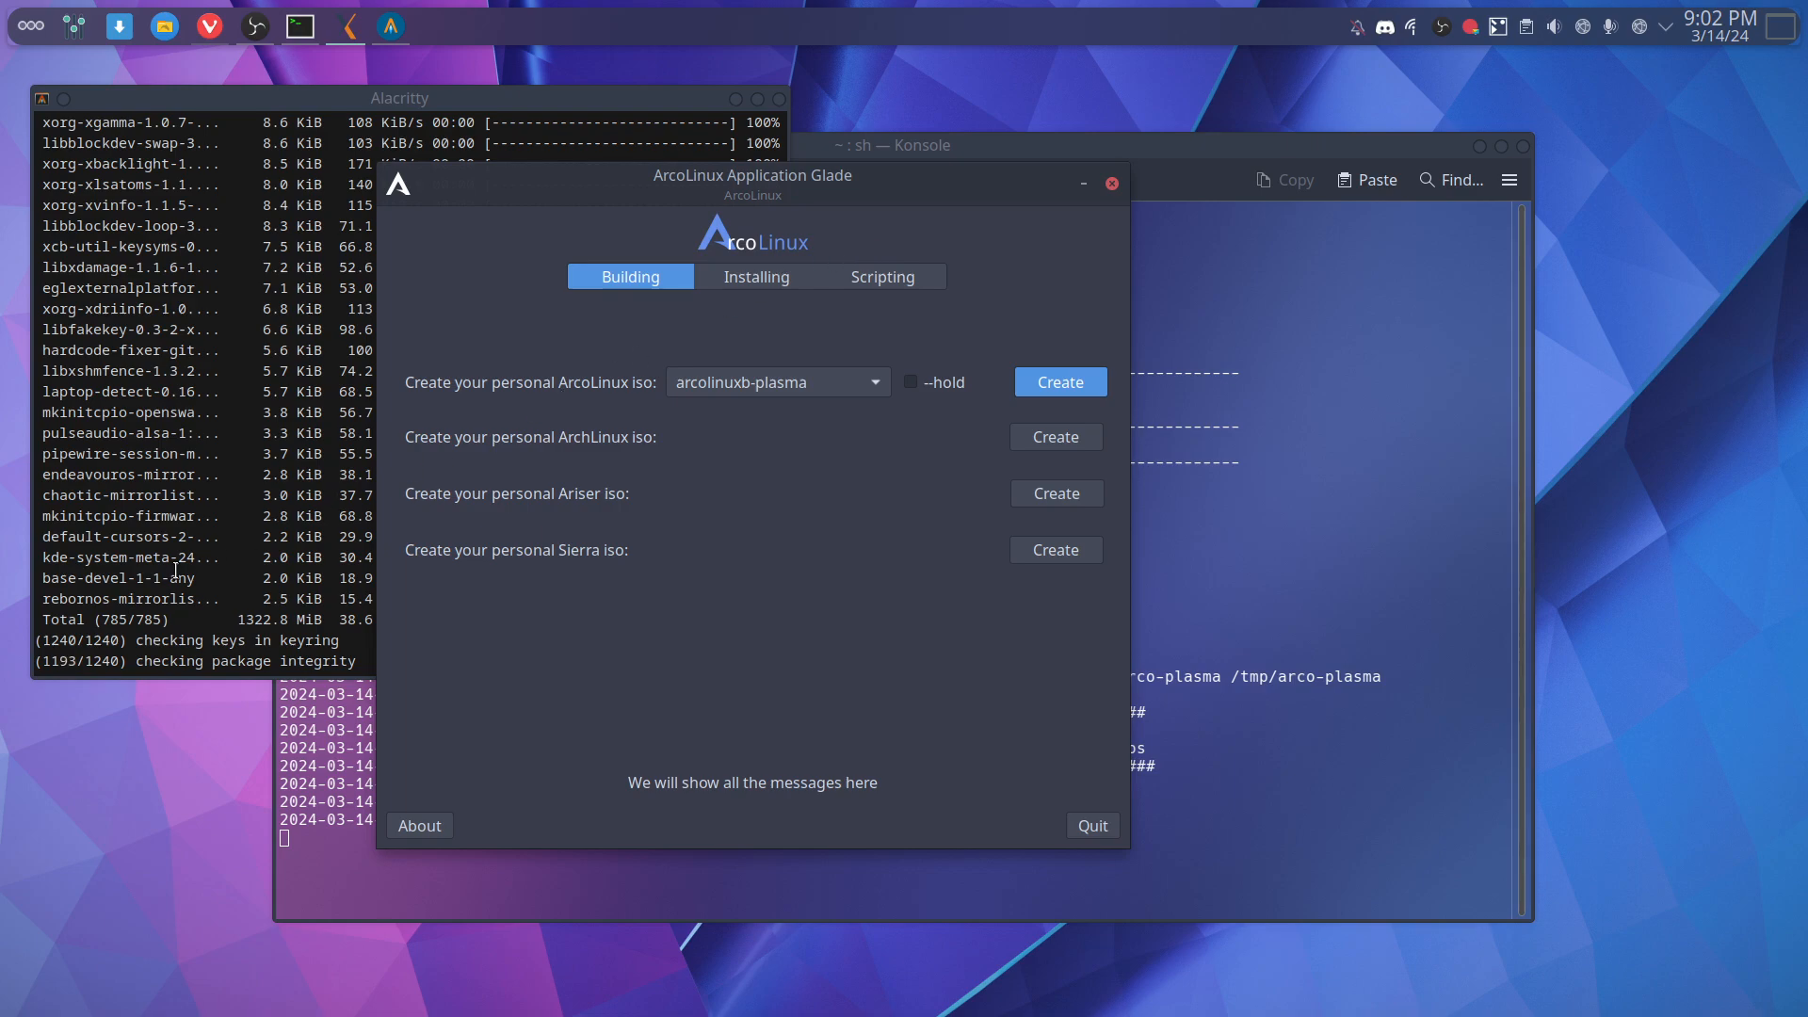
- Quit the ArcoLinux Application Glade and close the Konsole window it was started from
{"action": "left_click", "coordinate": [198, 588]}
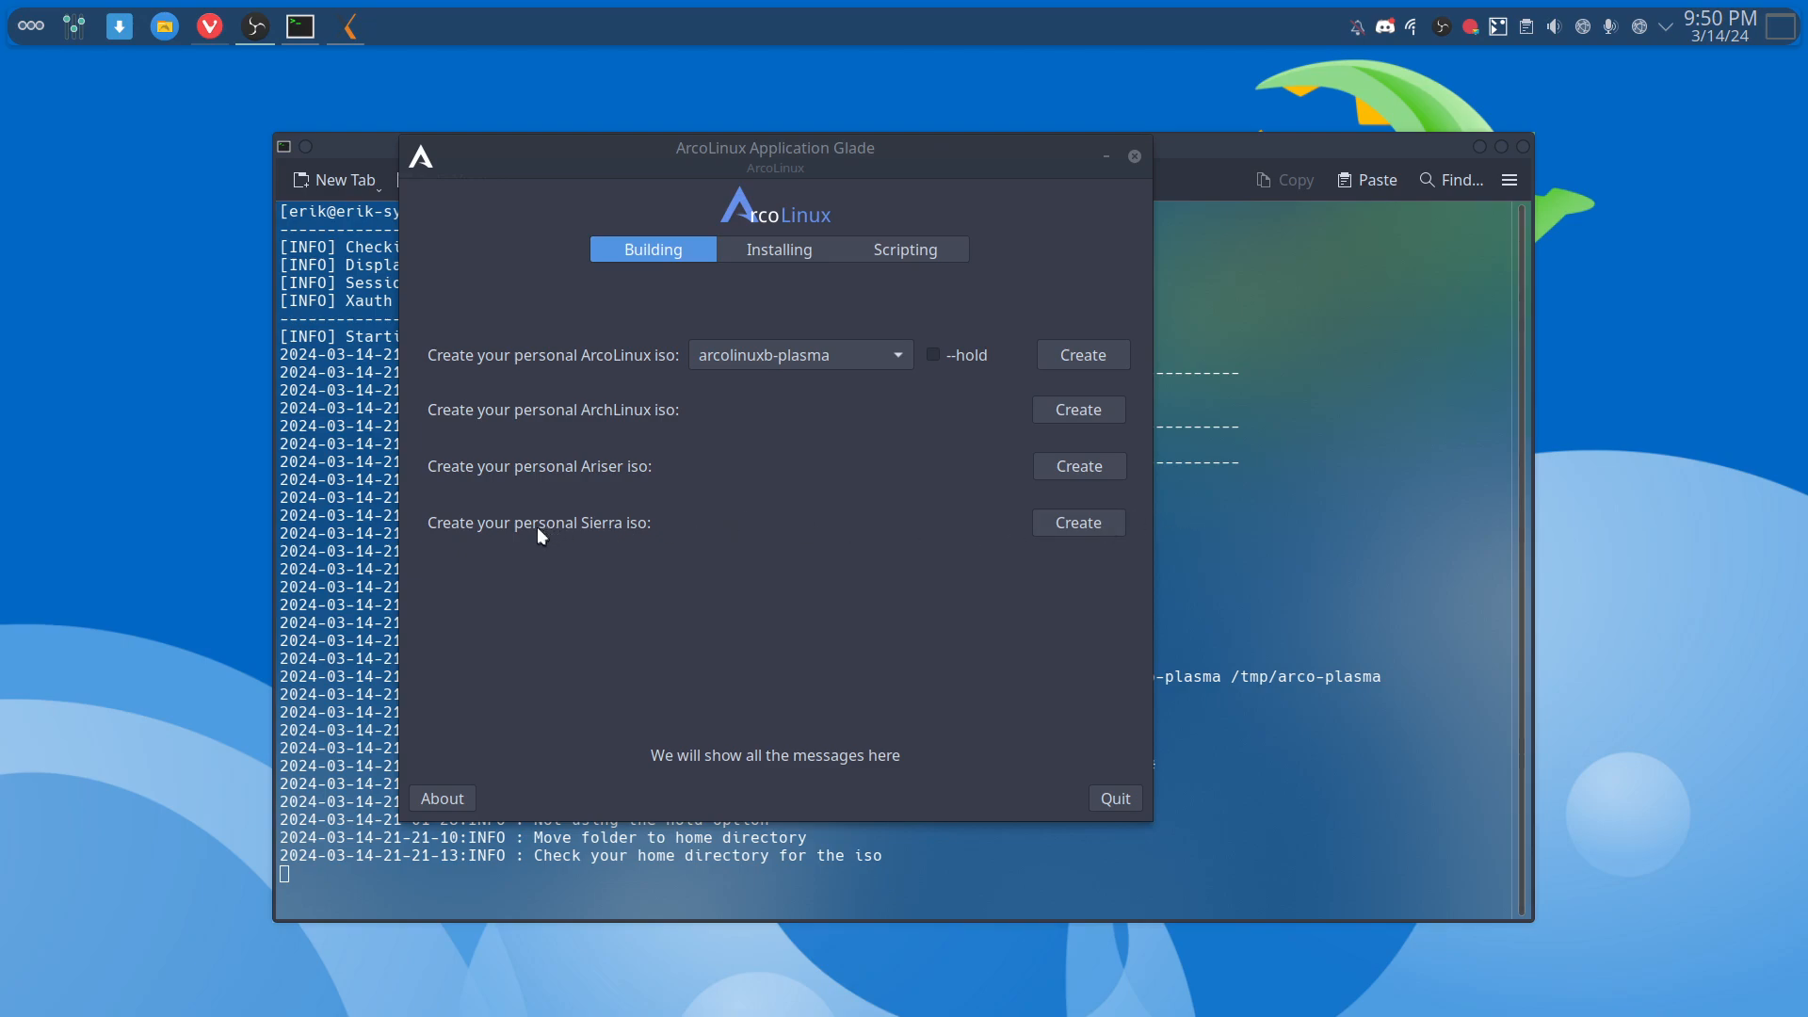
{"action": "left_click_drag", "start_coordinate": [744, 166], "coordinate": [1148, 133]}
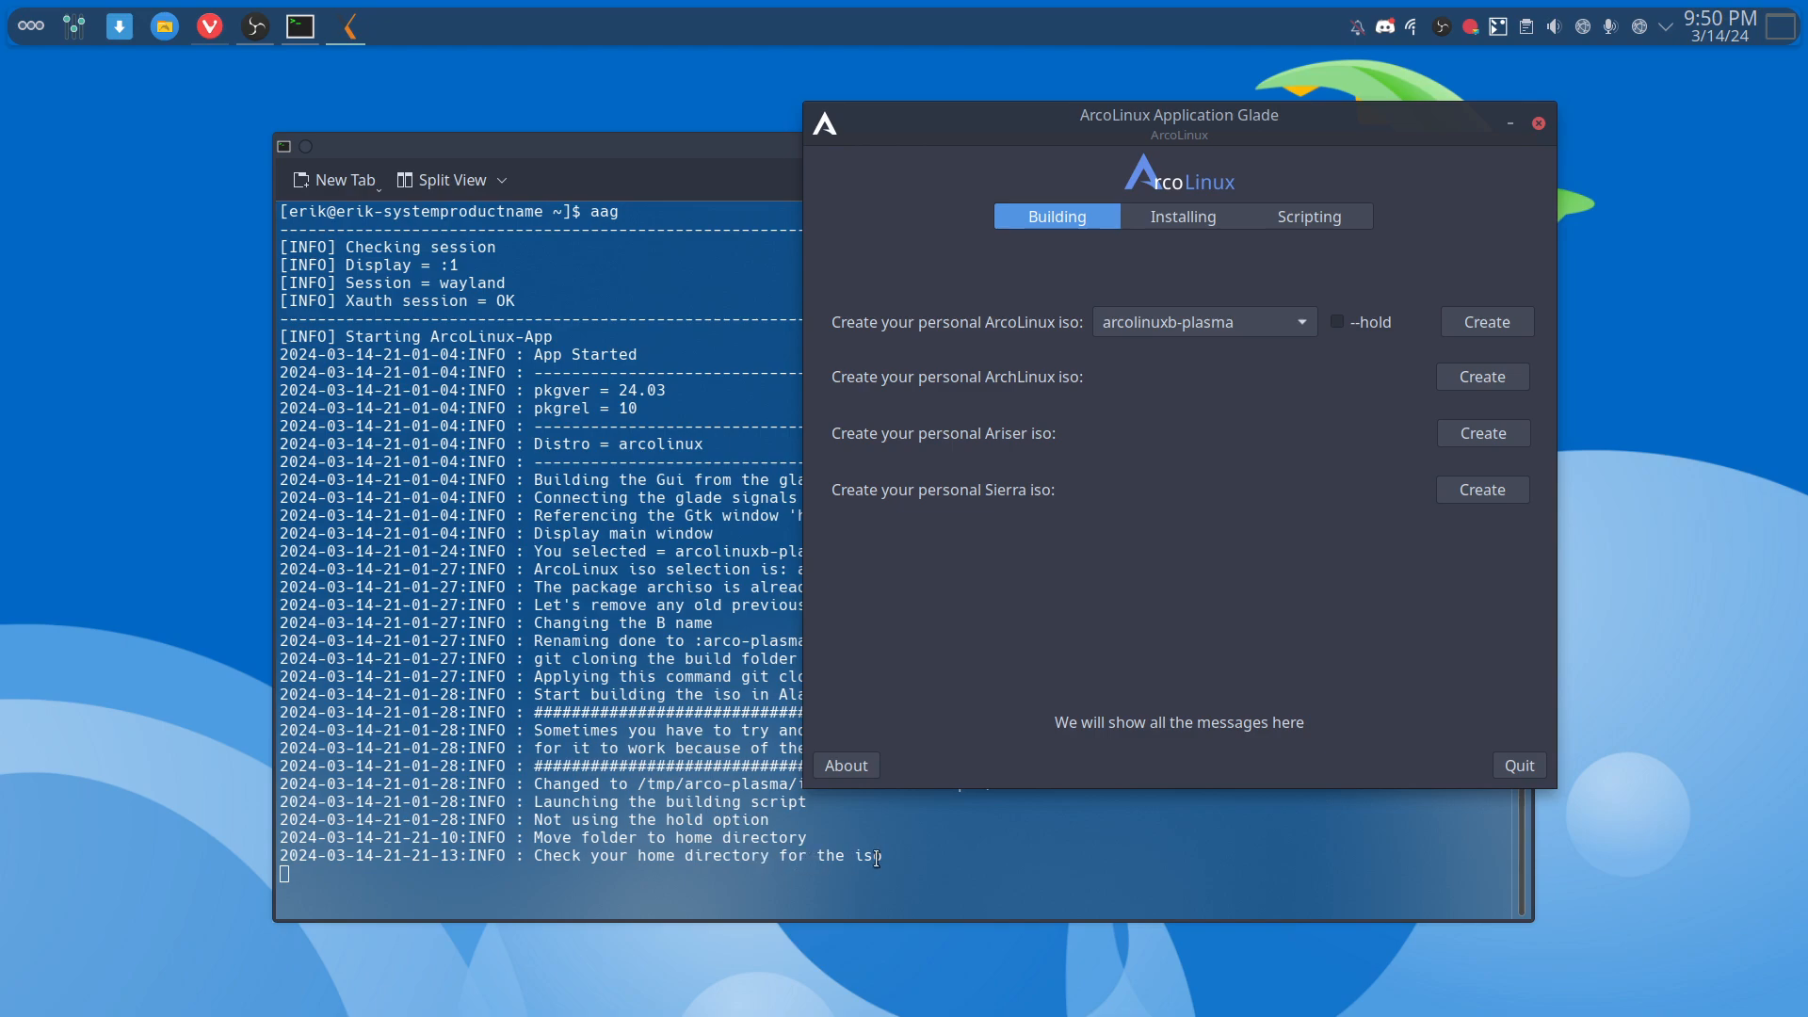
{"action": "left_click", "coordinate": [1520, 766]}
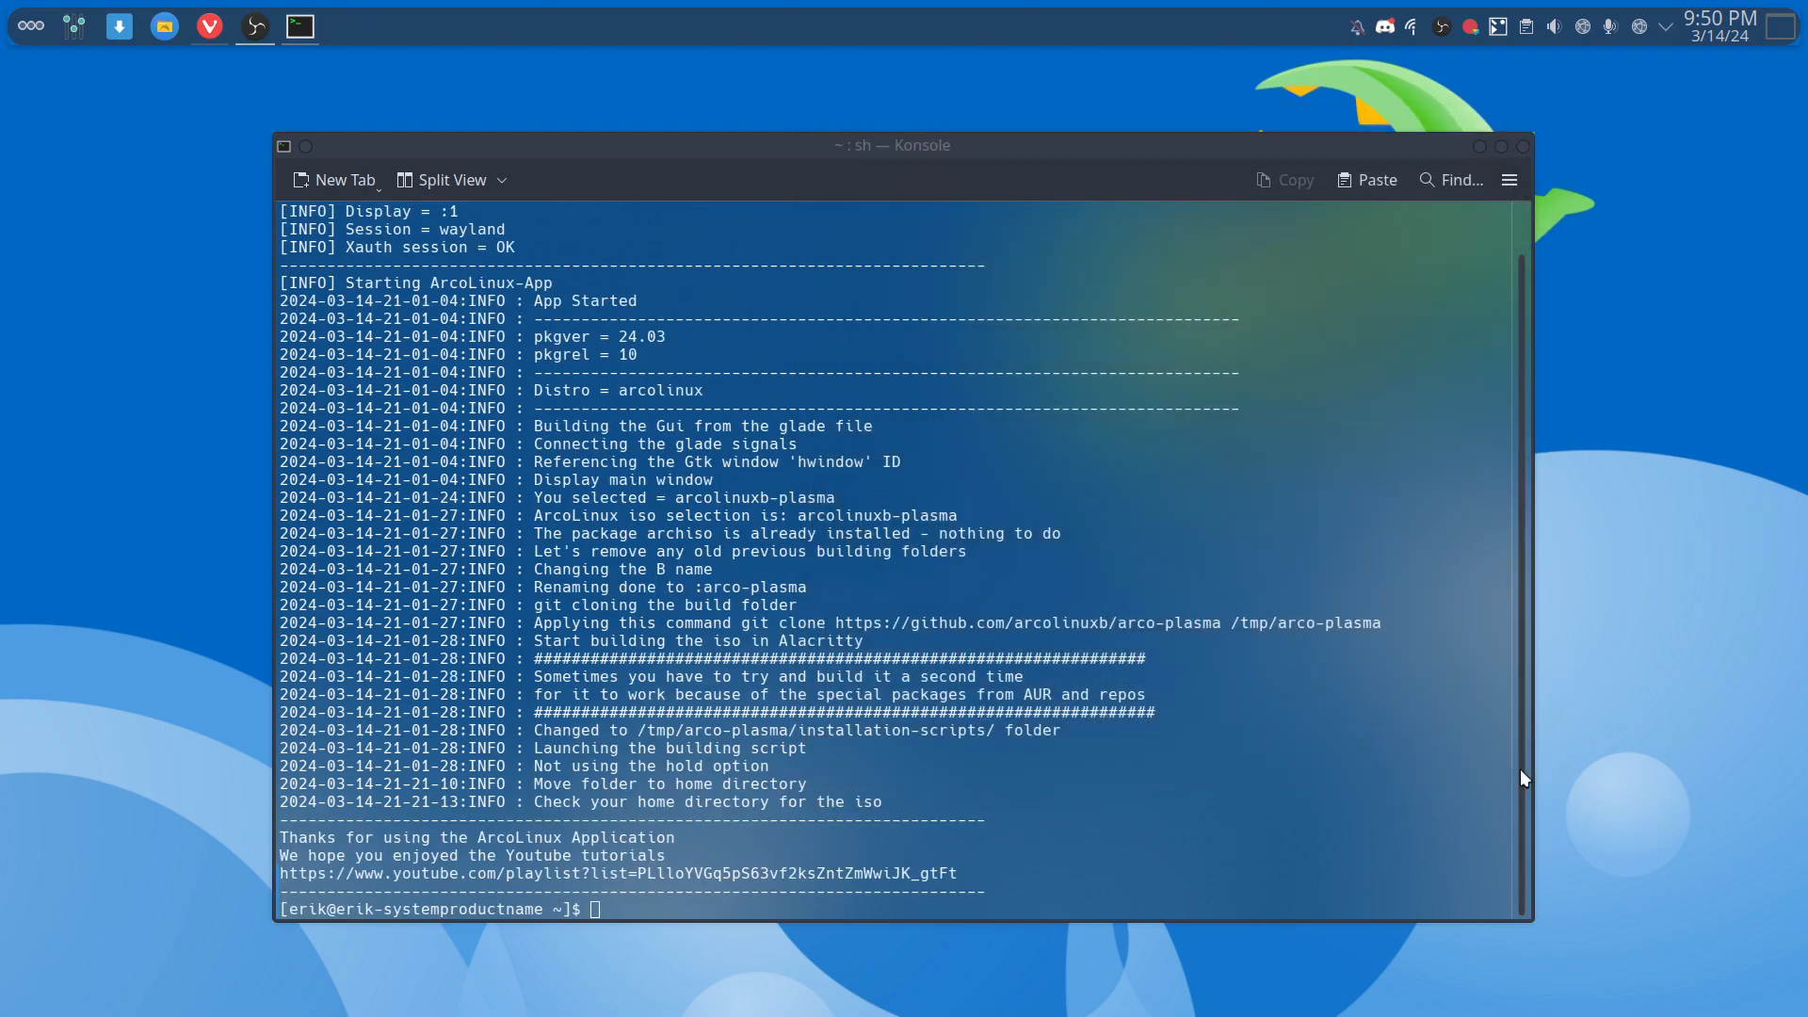
{"action": "left_click", "coordinate": [1524, 145]}
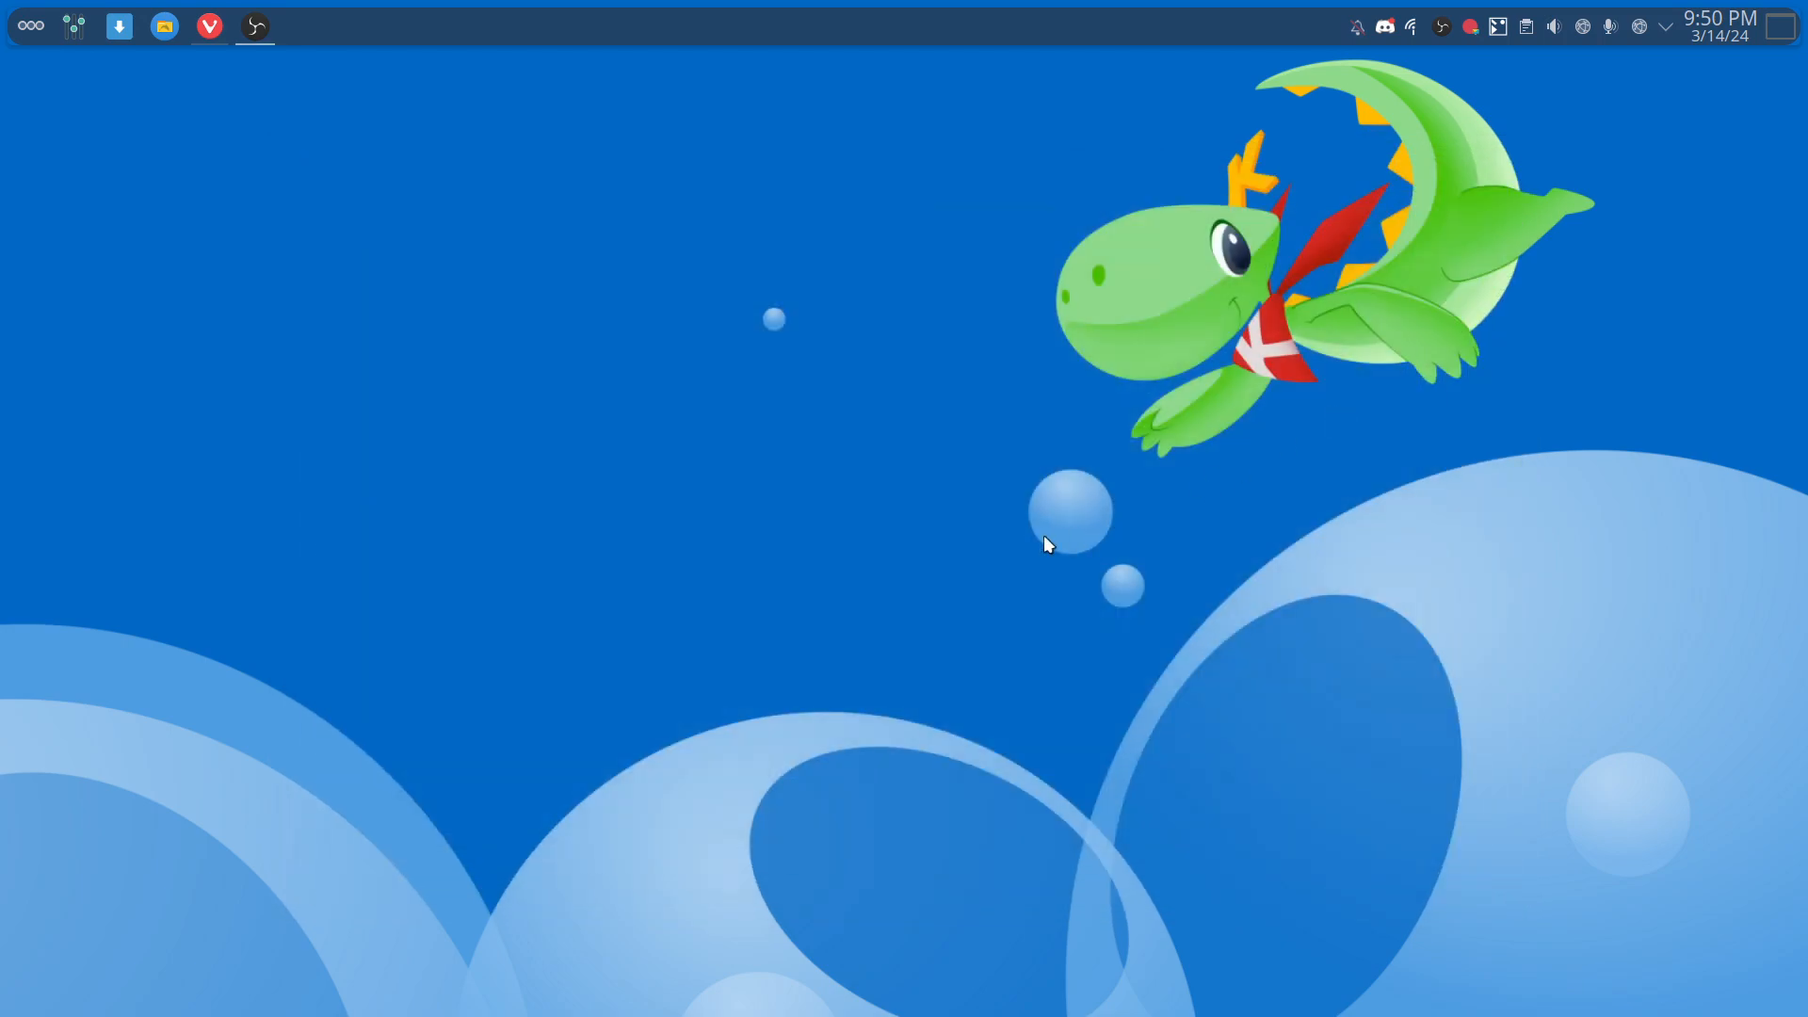
- Open the Home folder in the Dolphin file manager and hide its hidden files
{"action": "key", "text": "super+shift+Return"}
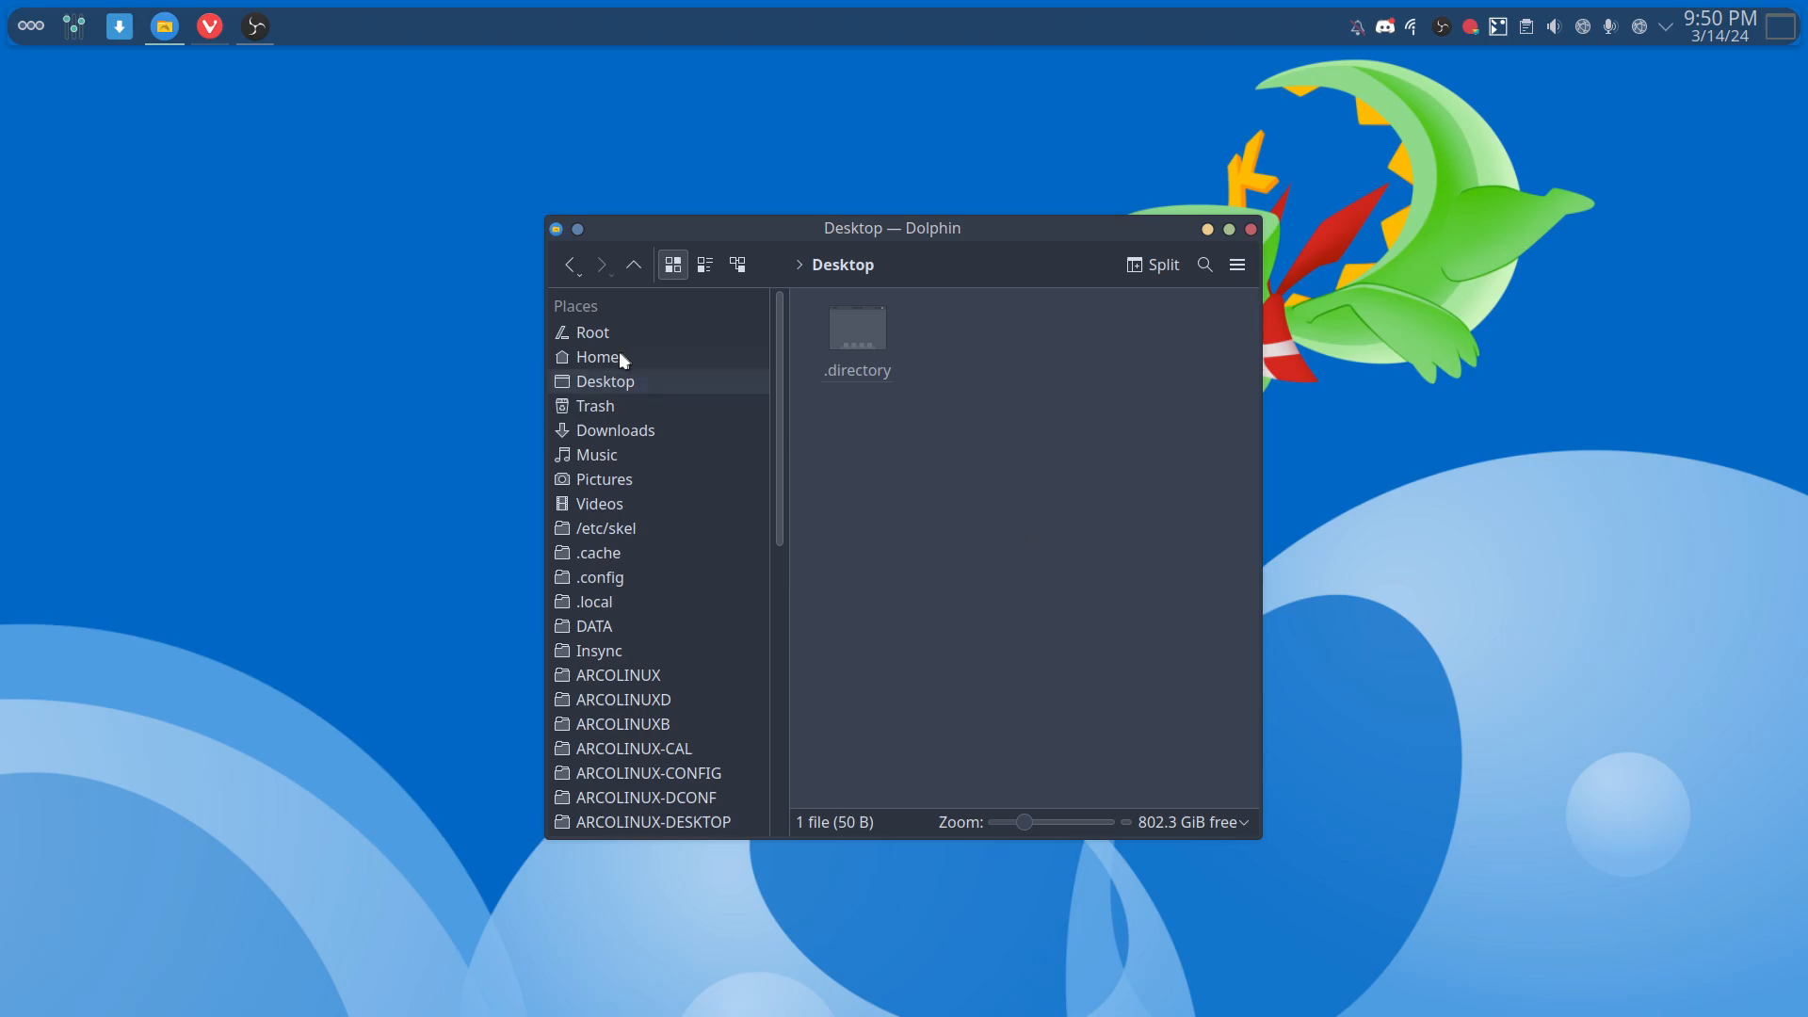
{"action": "left_click", "coordinate": [622, 359]}
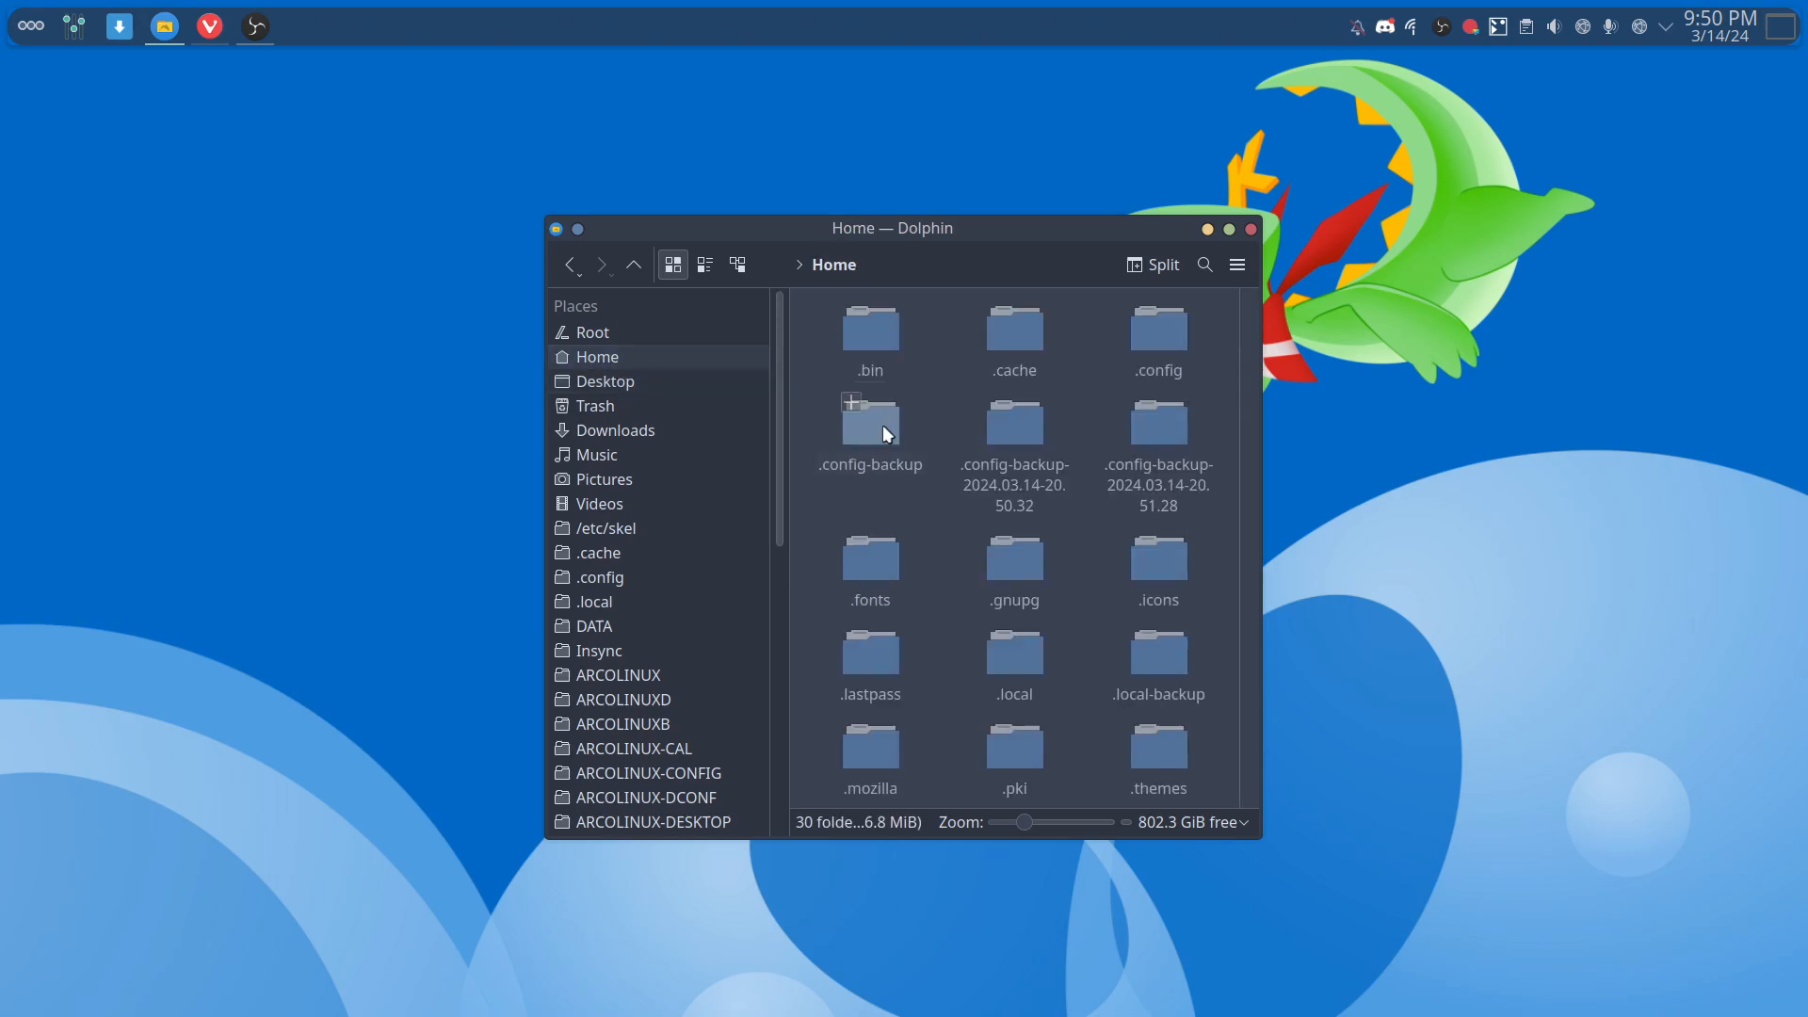
{"action": "key", "text": "ctrl+h"}
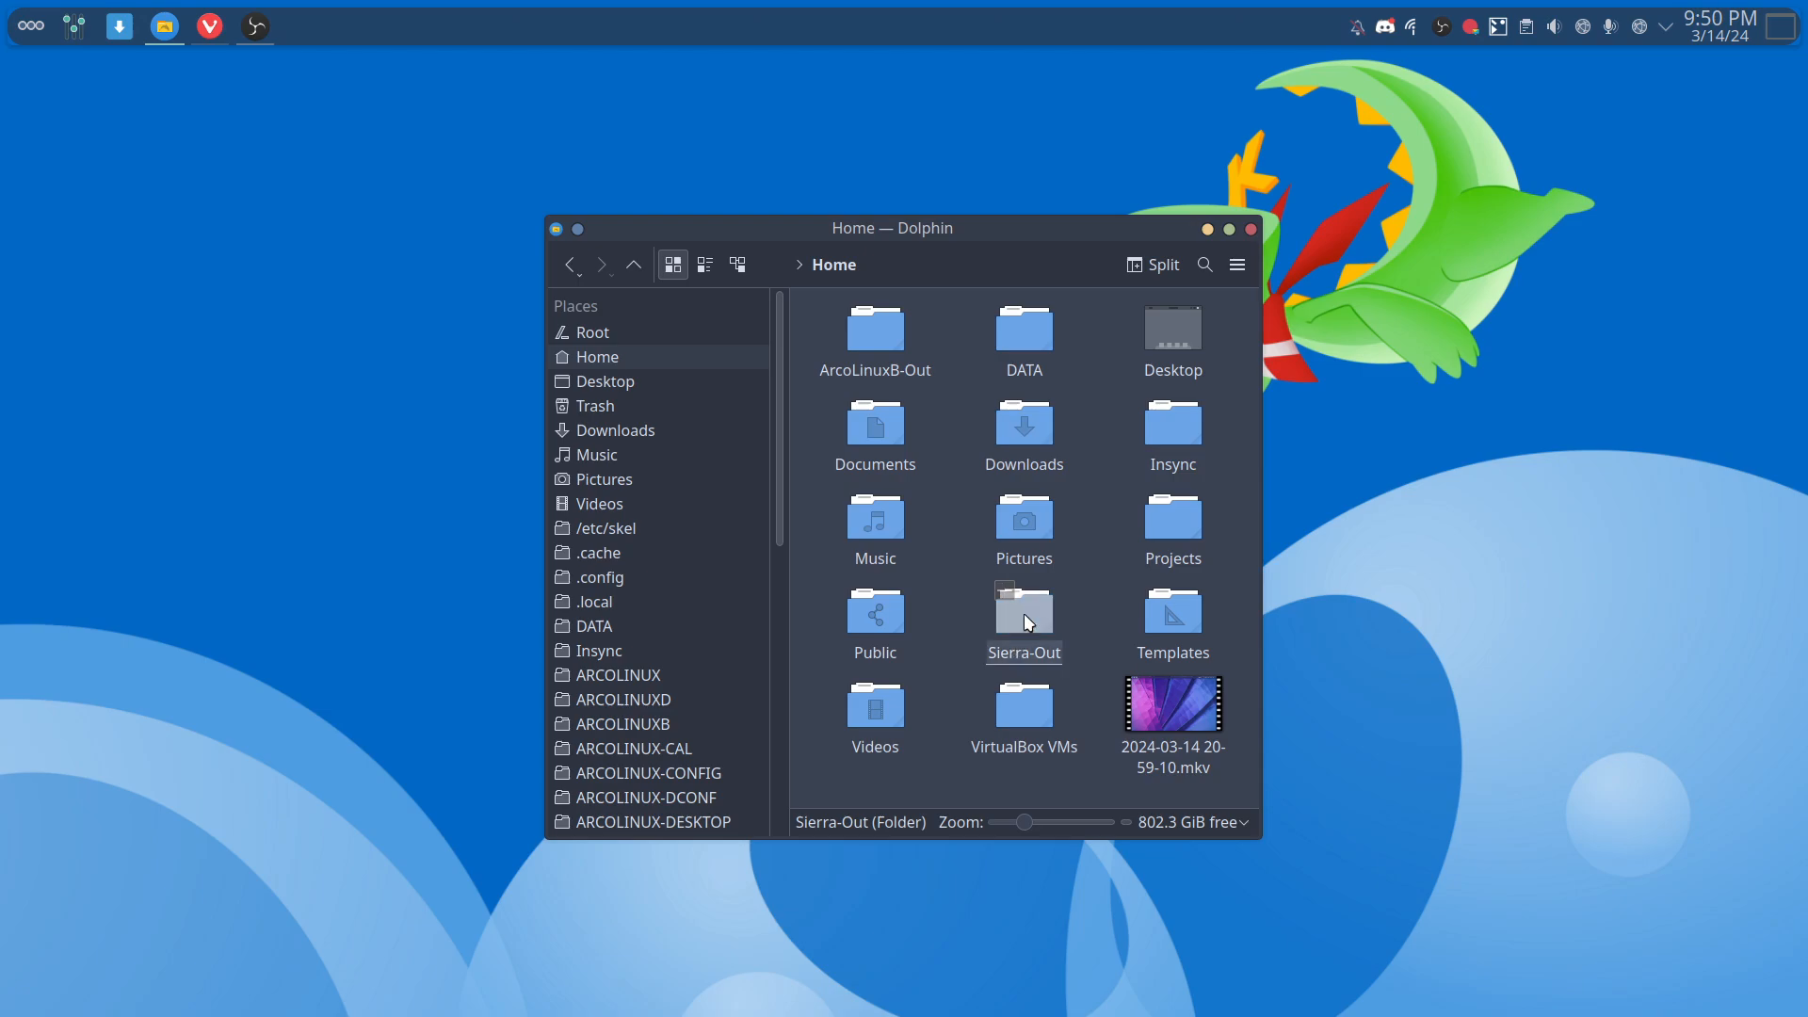
- Delete the Sierra-Out folder from Home, open the ArcoLinuxB-Out folder and move the Dolphin window aside
{"action": "key", "text": "Delete"}
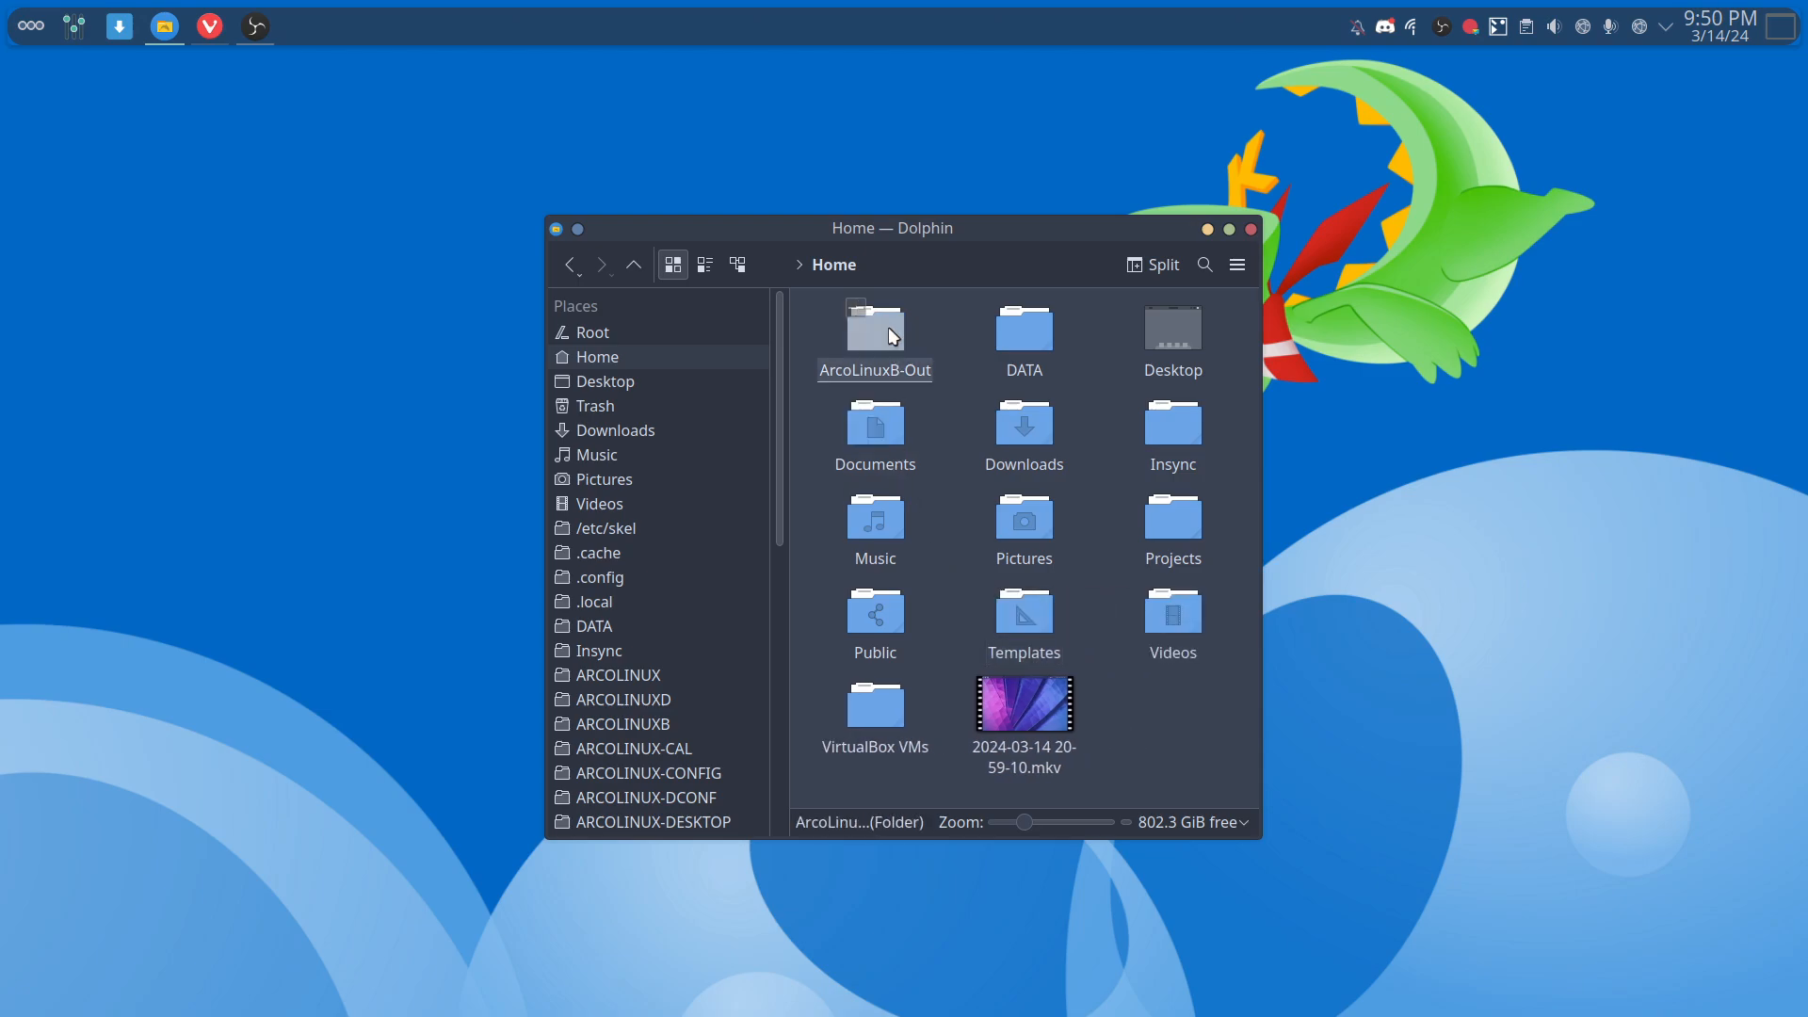
{"action": "left_click", "coordinate": [894, 337]}
{"action": "left_click_drag", "start_coordinate": [879, 219], "coordinate": [407, 208]}
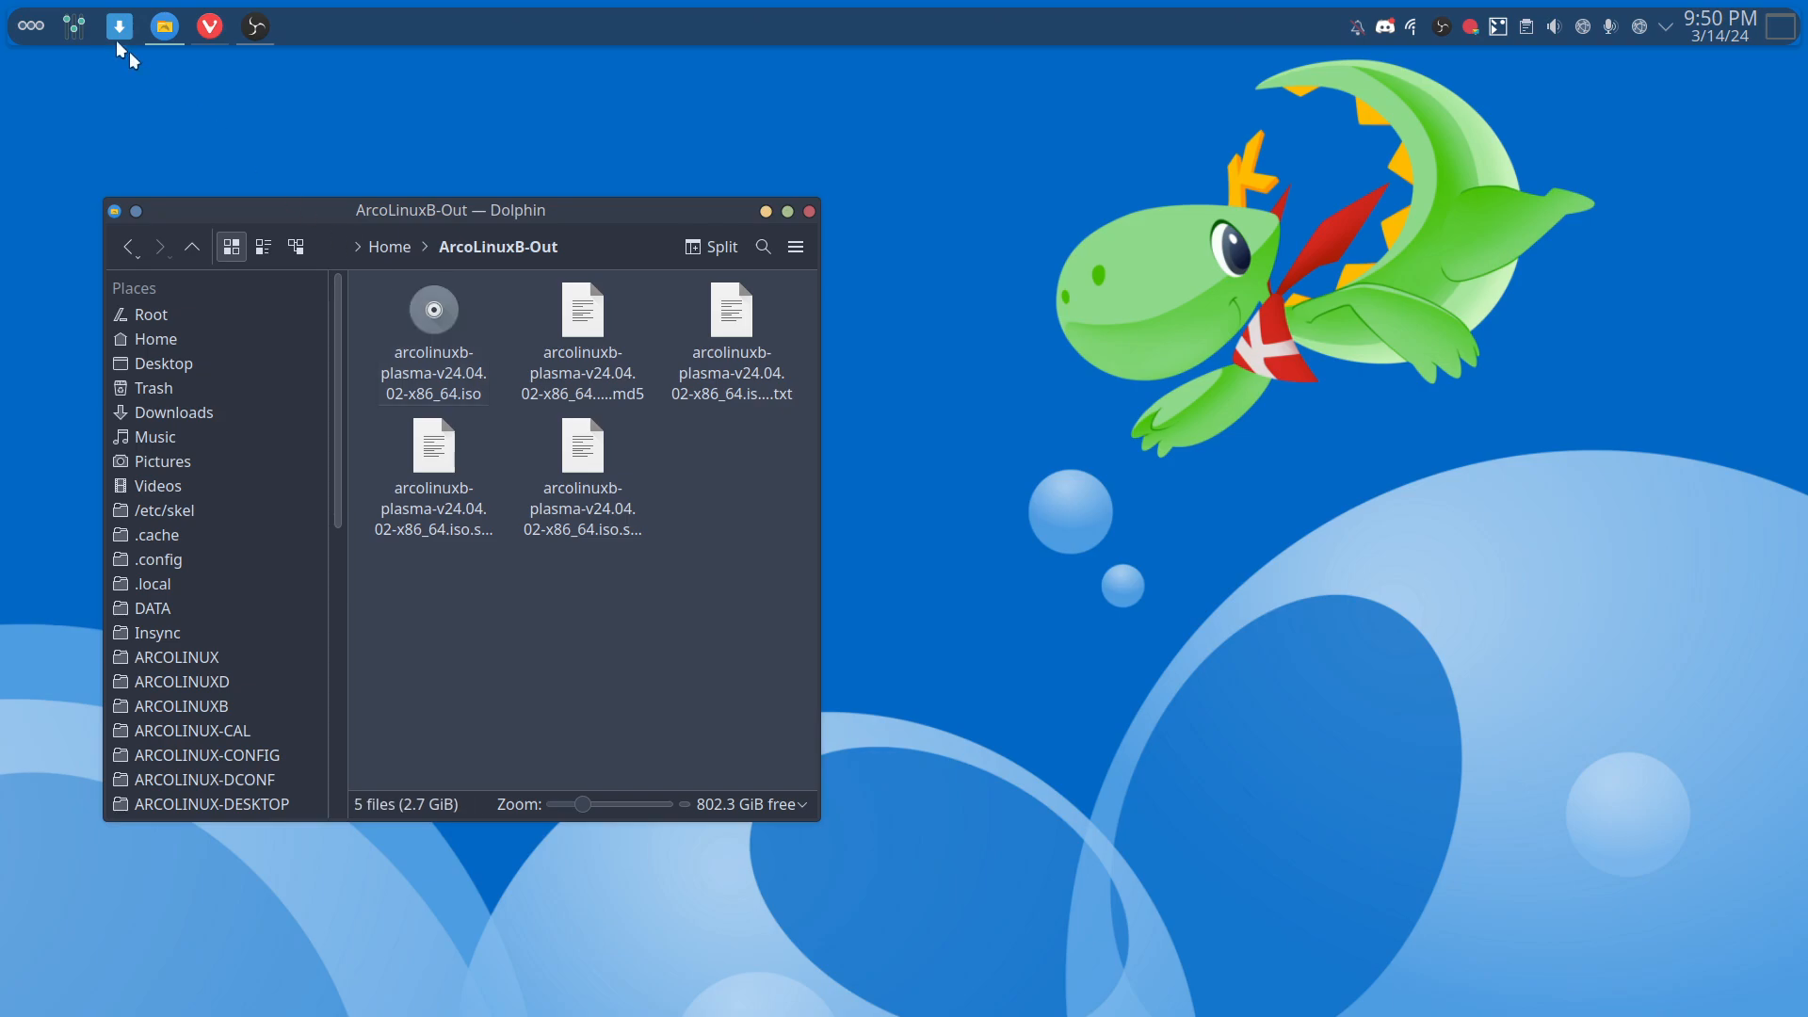
- Search the application launcher for "vir" to look for the virtualization tools
{"action": "left_click", "coordinate": [28, 28]}
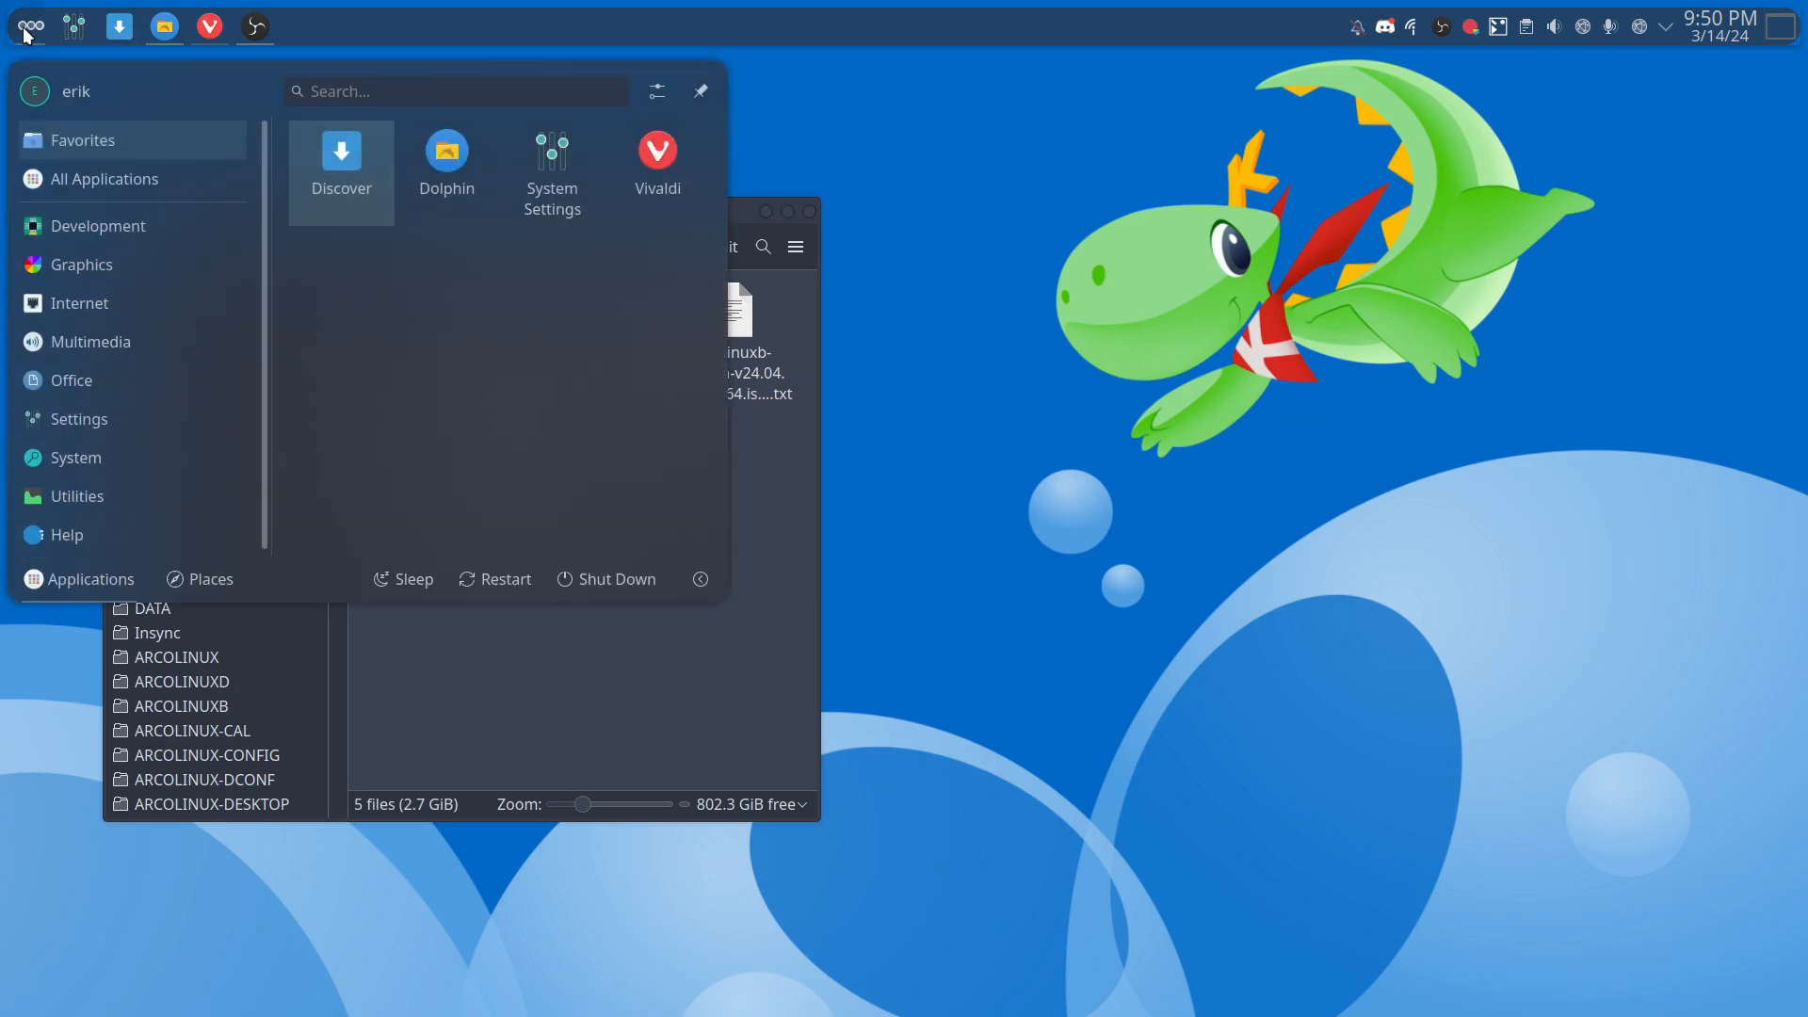
{"action": "type", "text": "vir"}
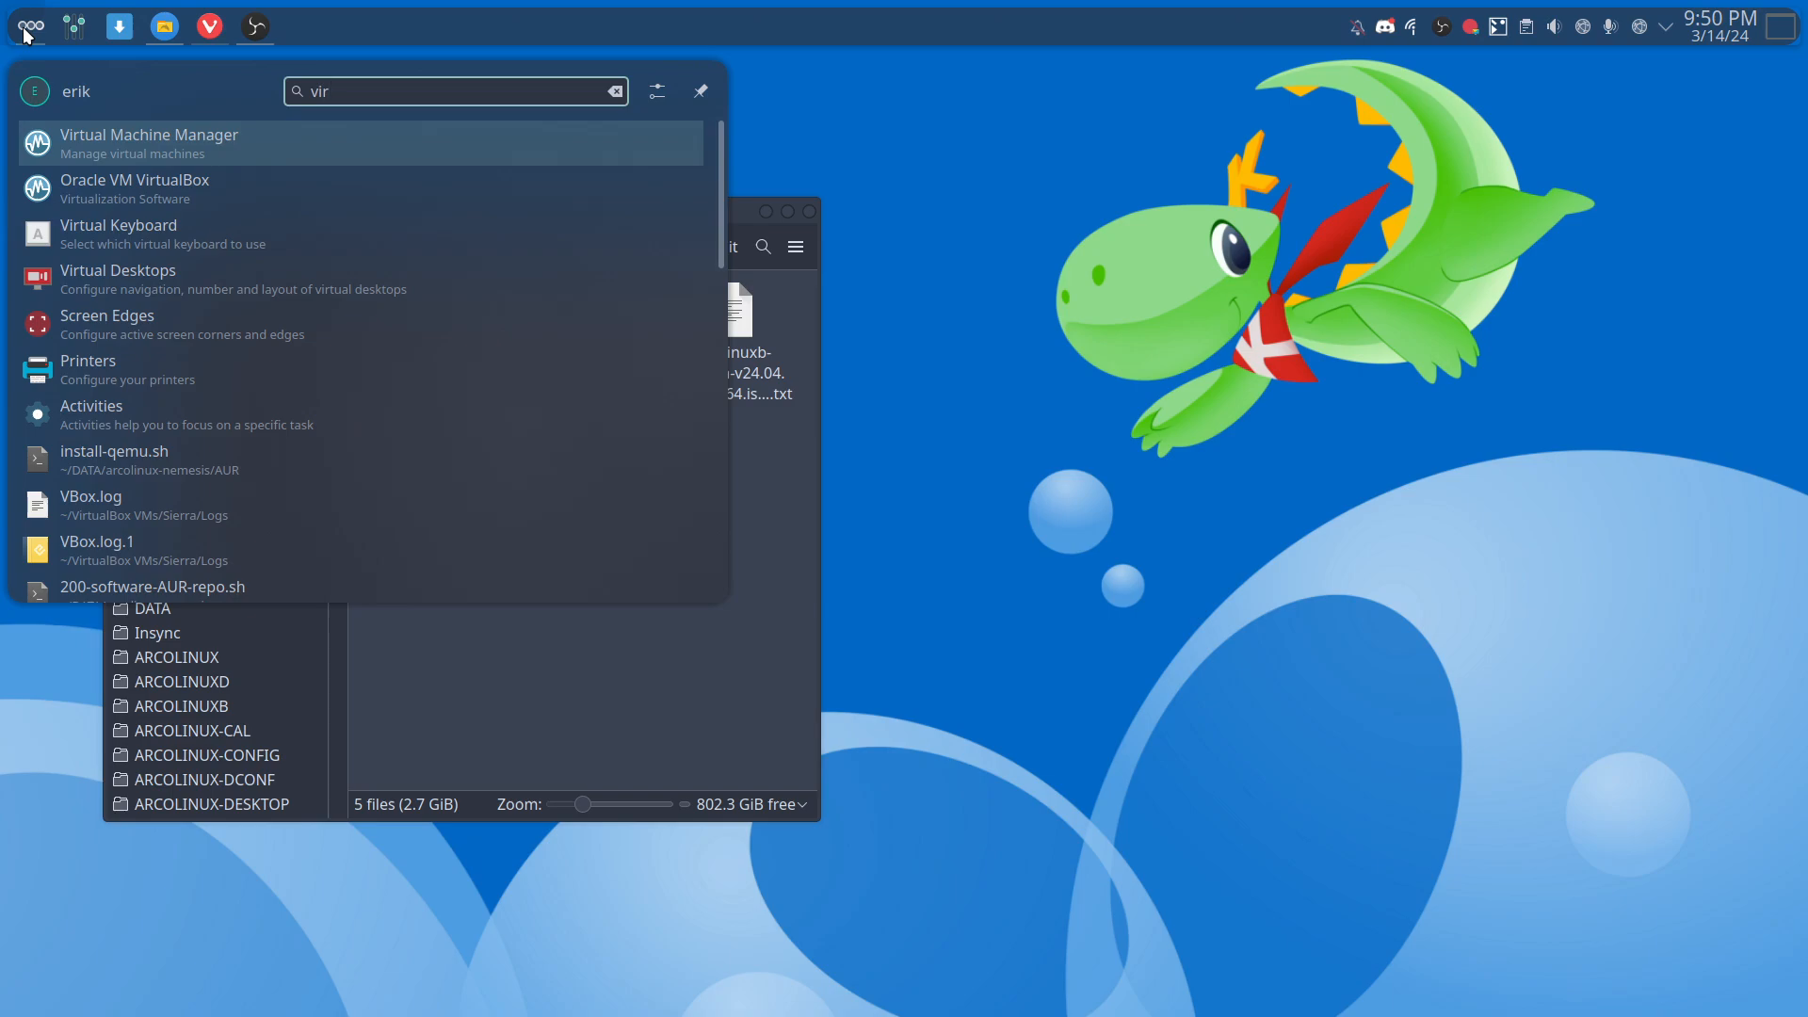
{"action": "left_click", "coordinate": [139, 458]}
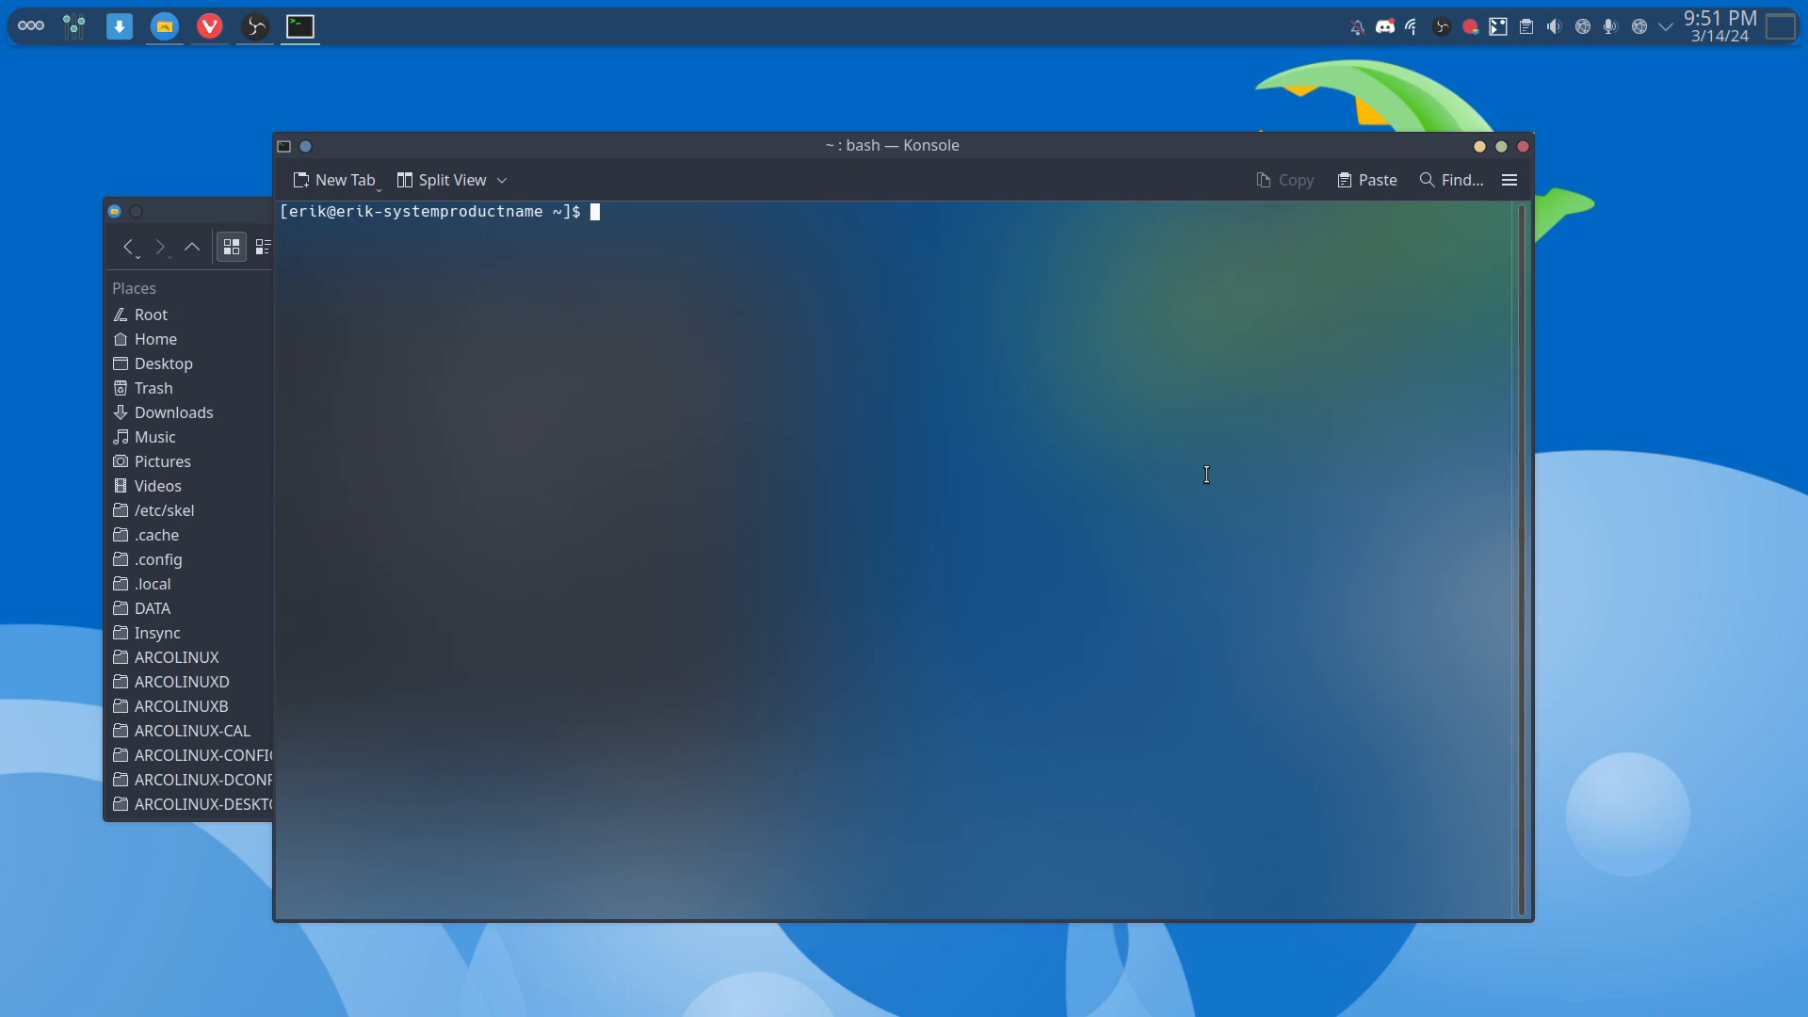
- Run rip in the terminal to list recently installed packages, highlight virt-manager, and close the terminal and file manager
{"action": "type", "text": "rip"}
{"action": "key", "text": "Return"}
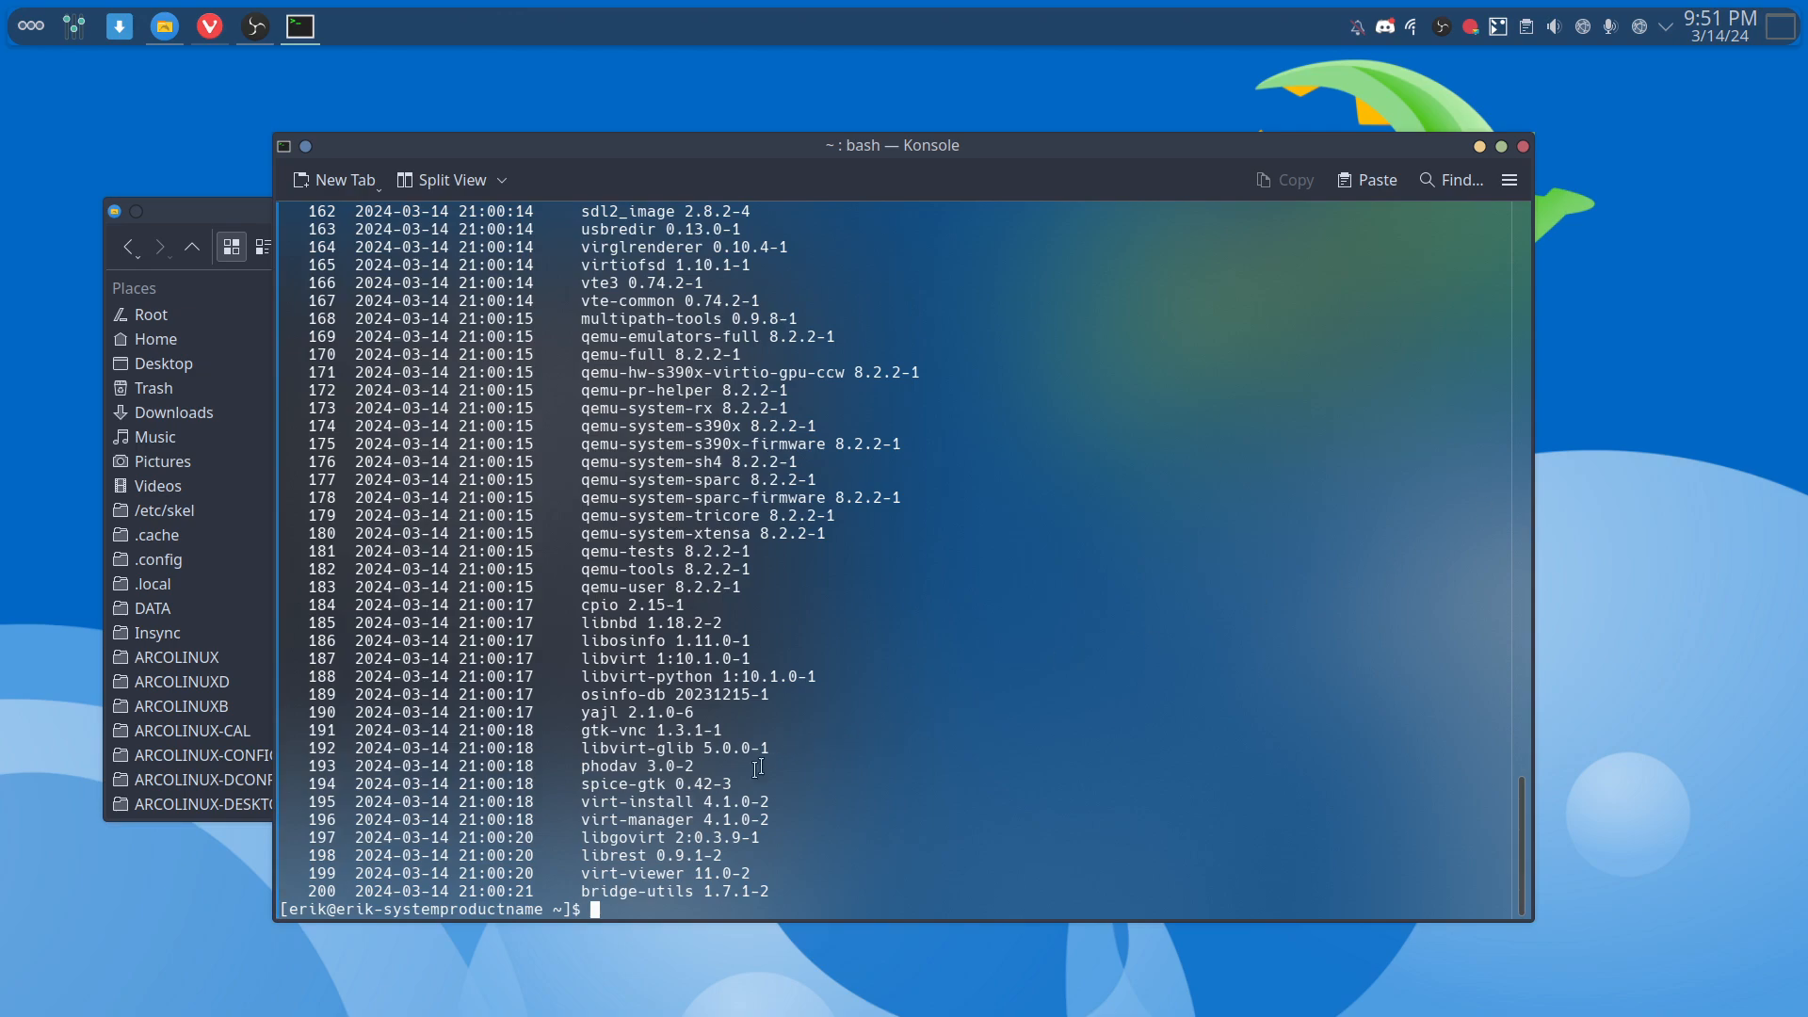
{"action": "left_click_drag", "start_coordinate": [581, 819], "coordinate": [718, 819]}
{"action": "left_click", "coordinate": [1523, 146]}
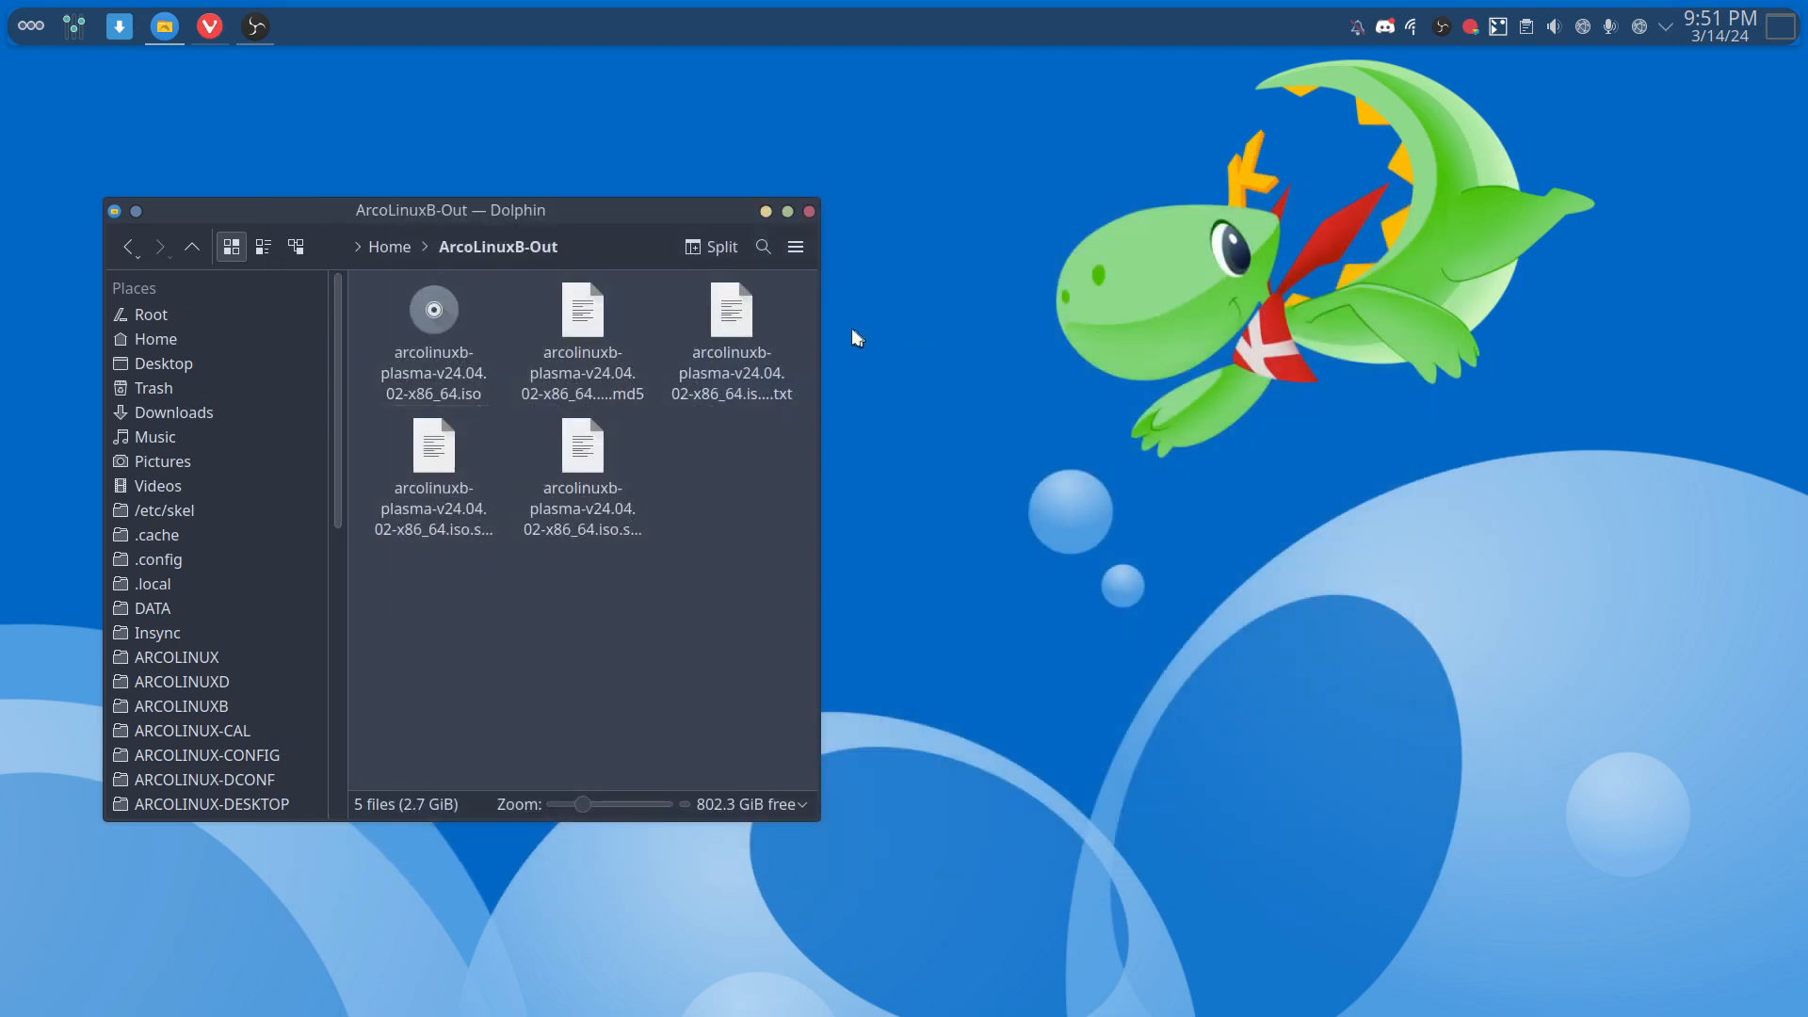
{"action": "left_click", "coordinate": [809, 213]}
- Search the application launcher for "virt", launch Virtual Machine Manager and move its window aside
{"action": "left_click", "coordinate": [19, 33]}
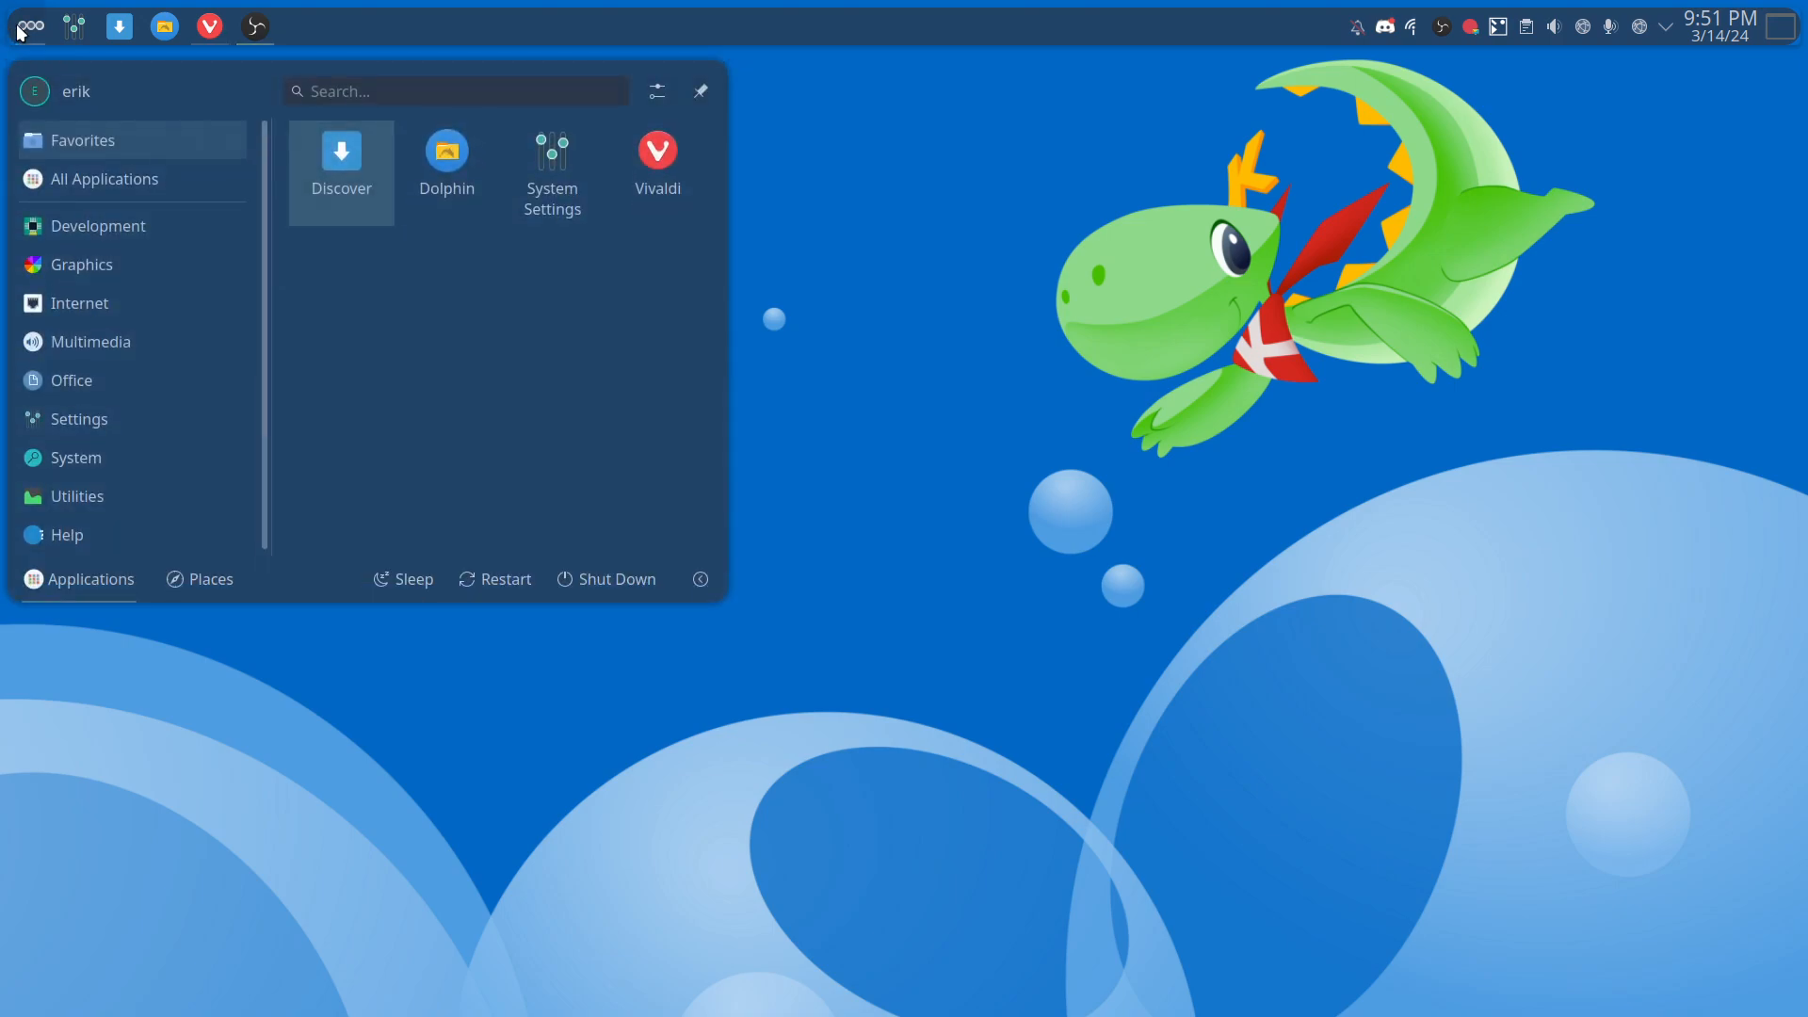
{"action": "type", "text": "virt"}
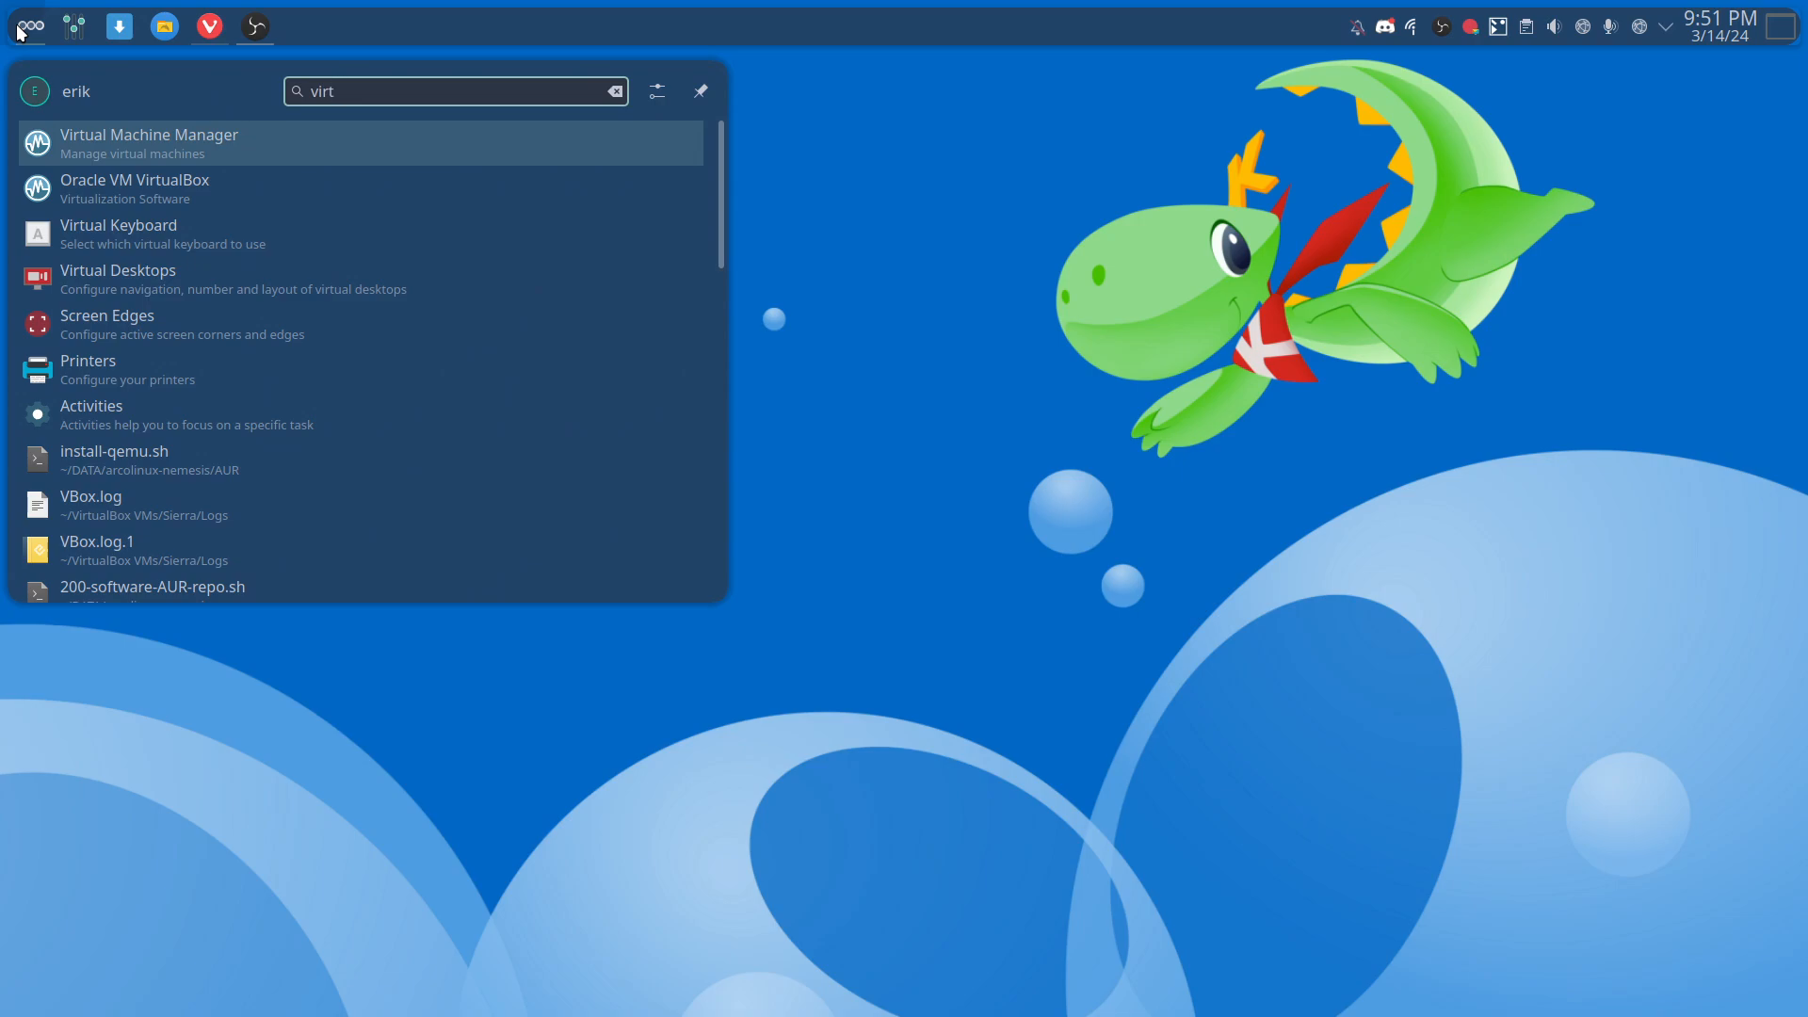
{"action": "key", "text": "Down"}
{"action": "key", "text": "Up"}
{"action": "key", "text": "Down"}
{"action": "key", "text": "Up"}
{"action": "key", "text": "Return"}
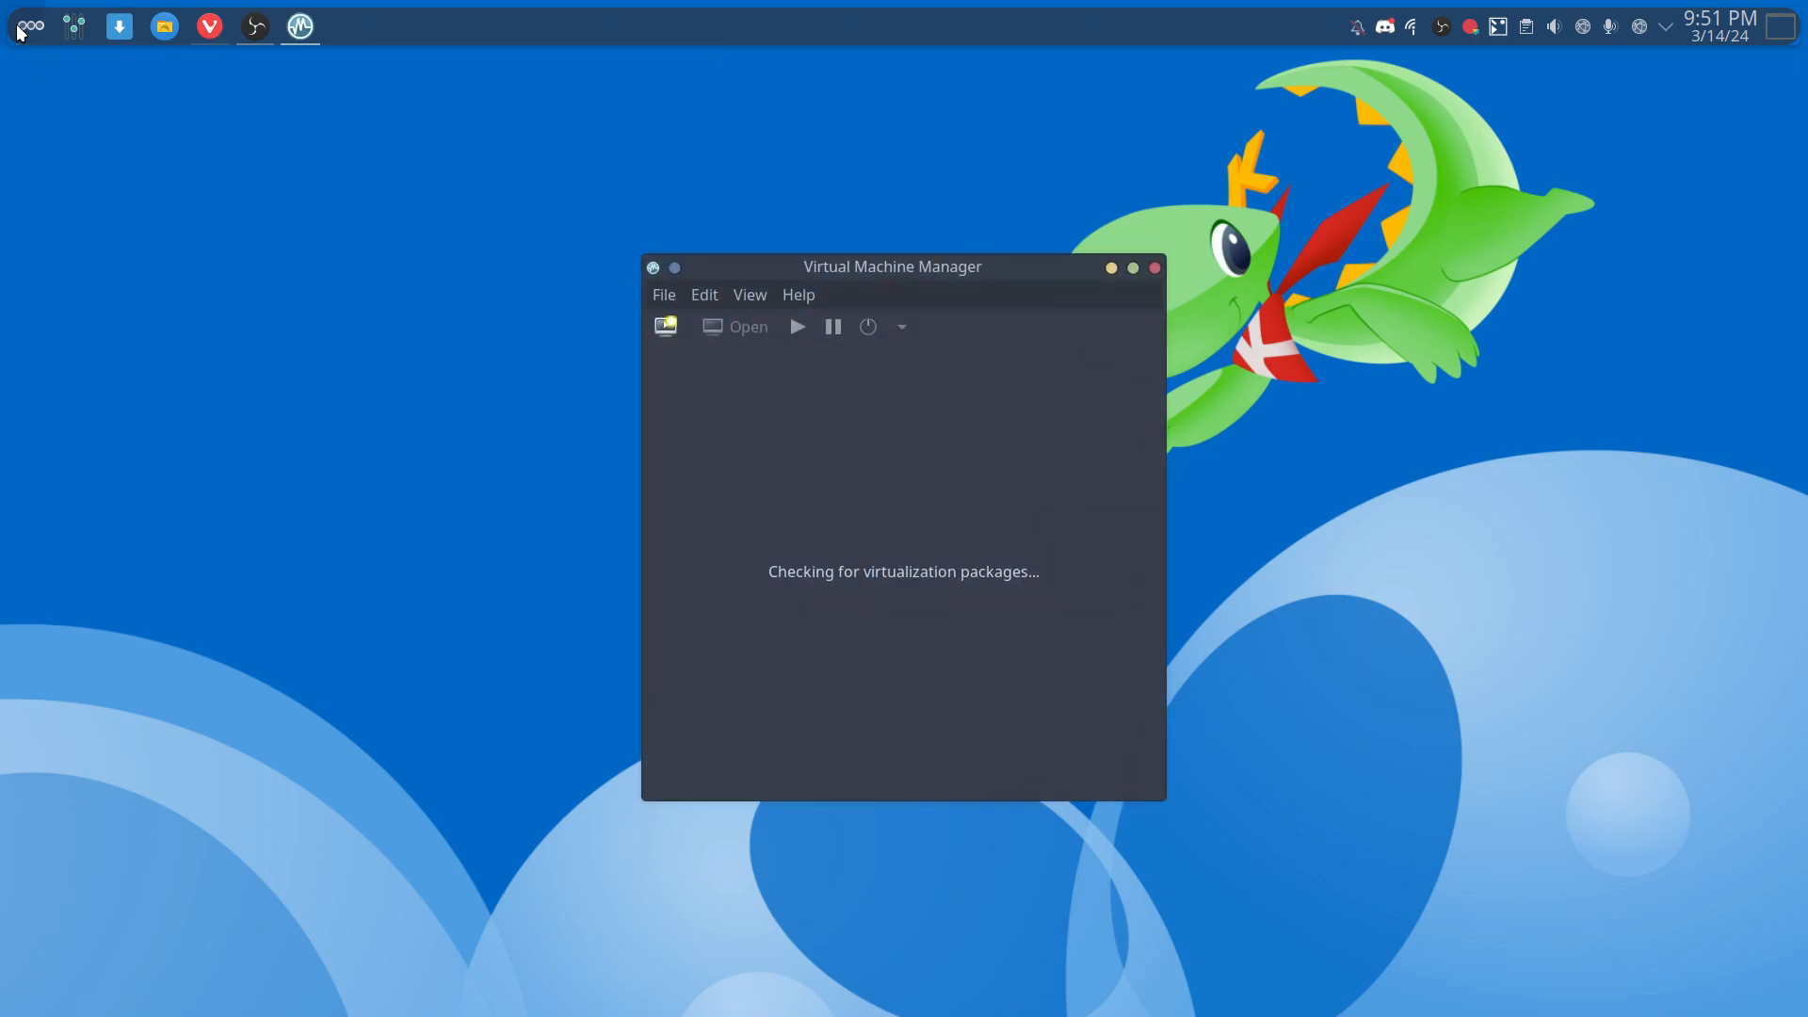
{"action": "left_click_drag", "start_coordinate": [980, 272], "coordinate": [392, 162]}
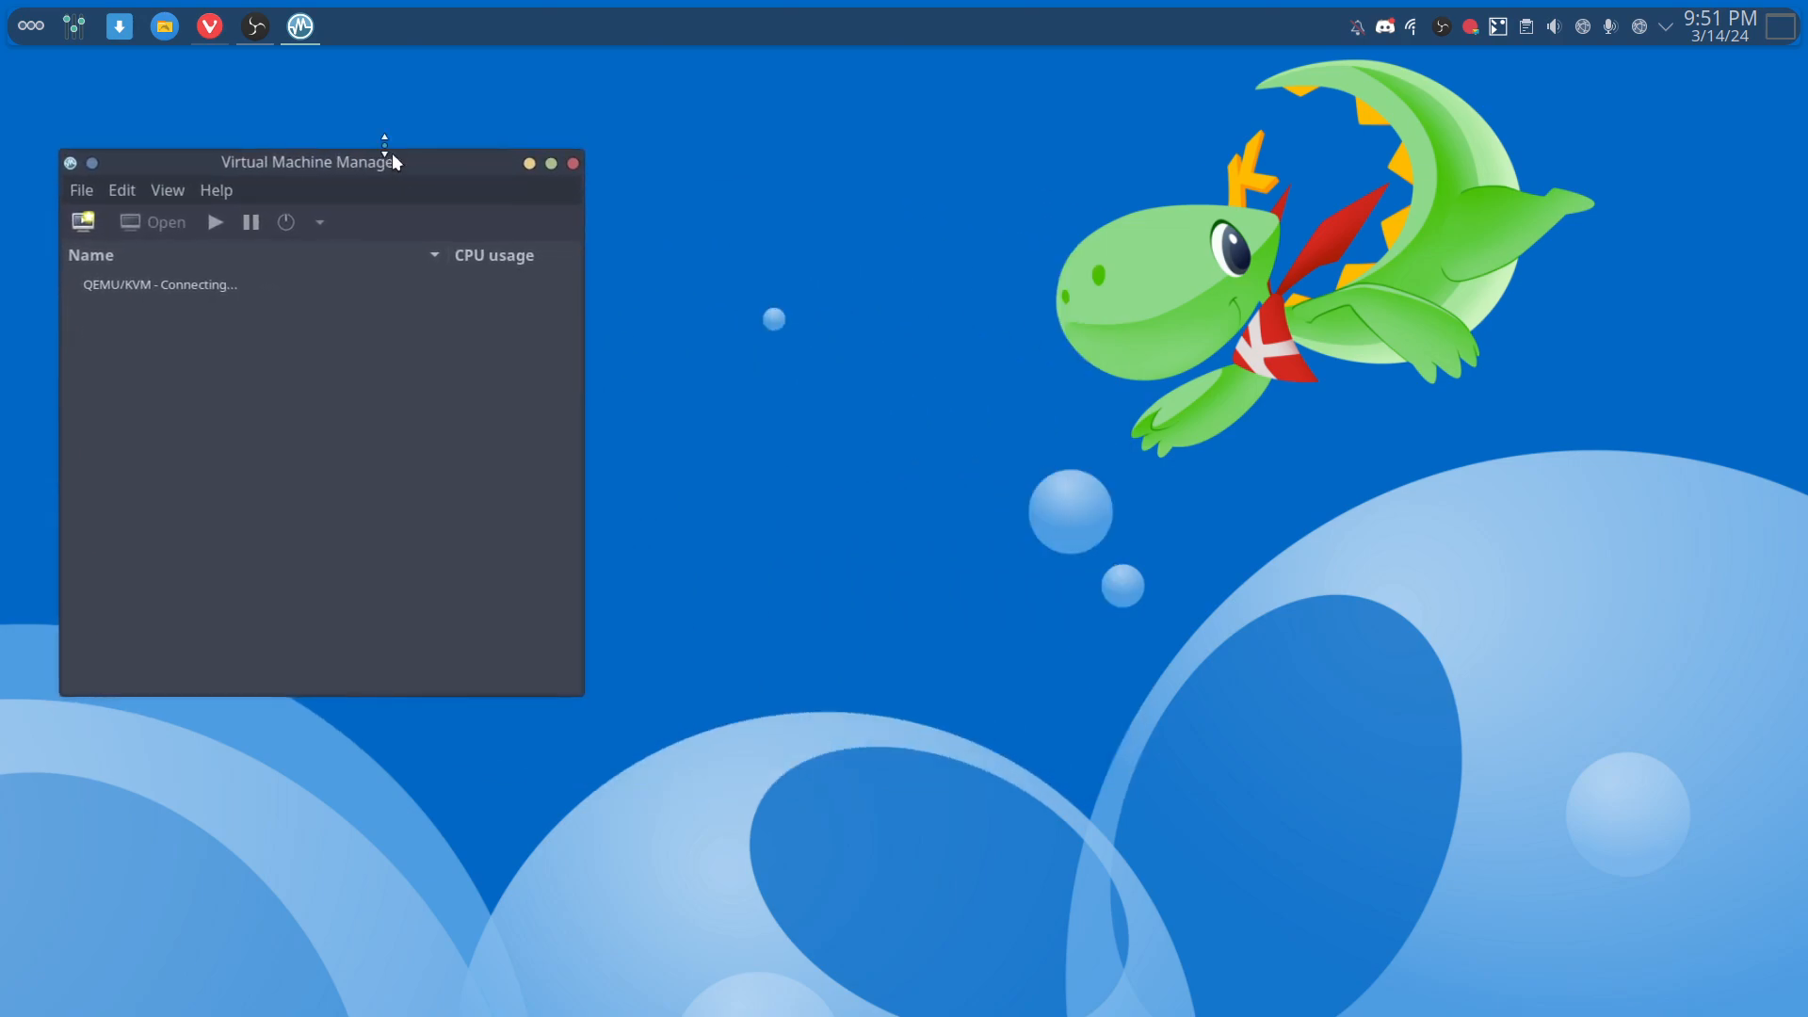
{"action": "mouse_move", "coordinate": [300, 25]}
- Start a new virtual machine on the QEMU/KVM connection using local install media and the x86_64 architecture
{"action": "left_click", "coordinate": [136, 283]}
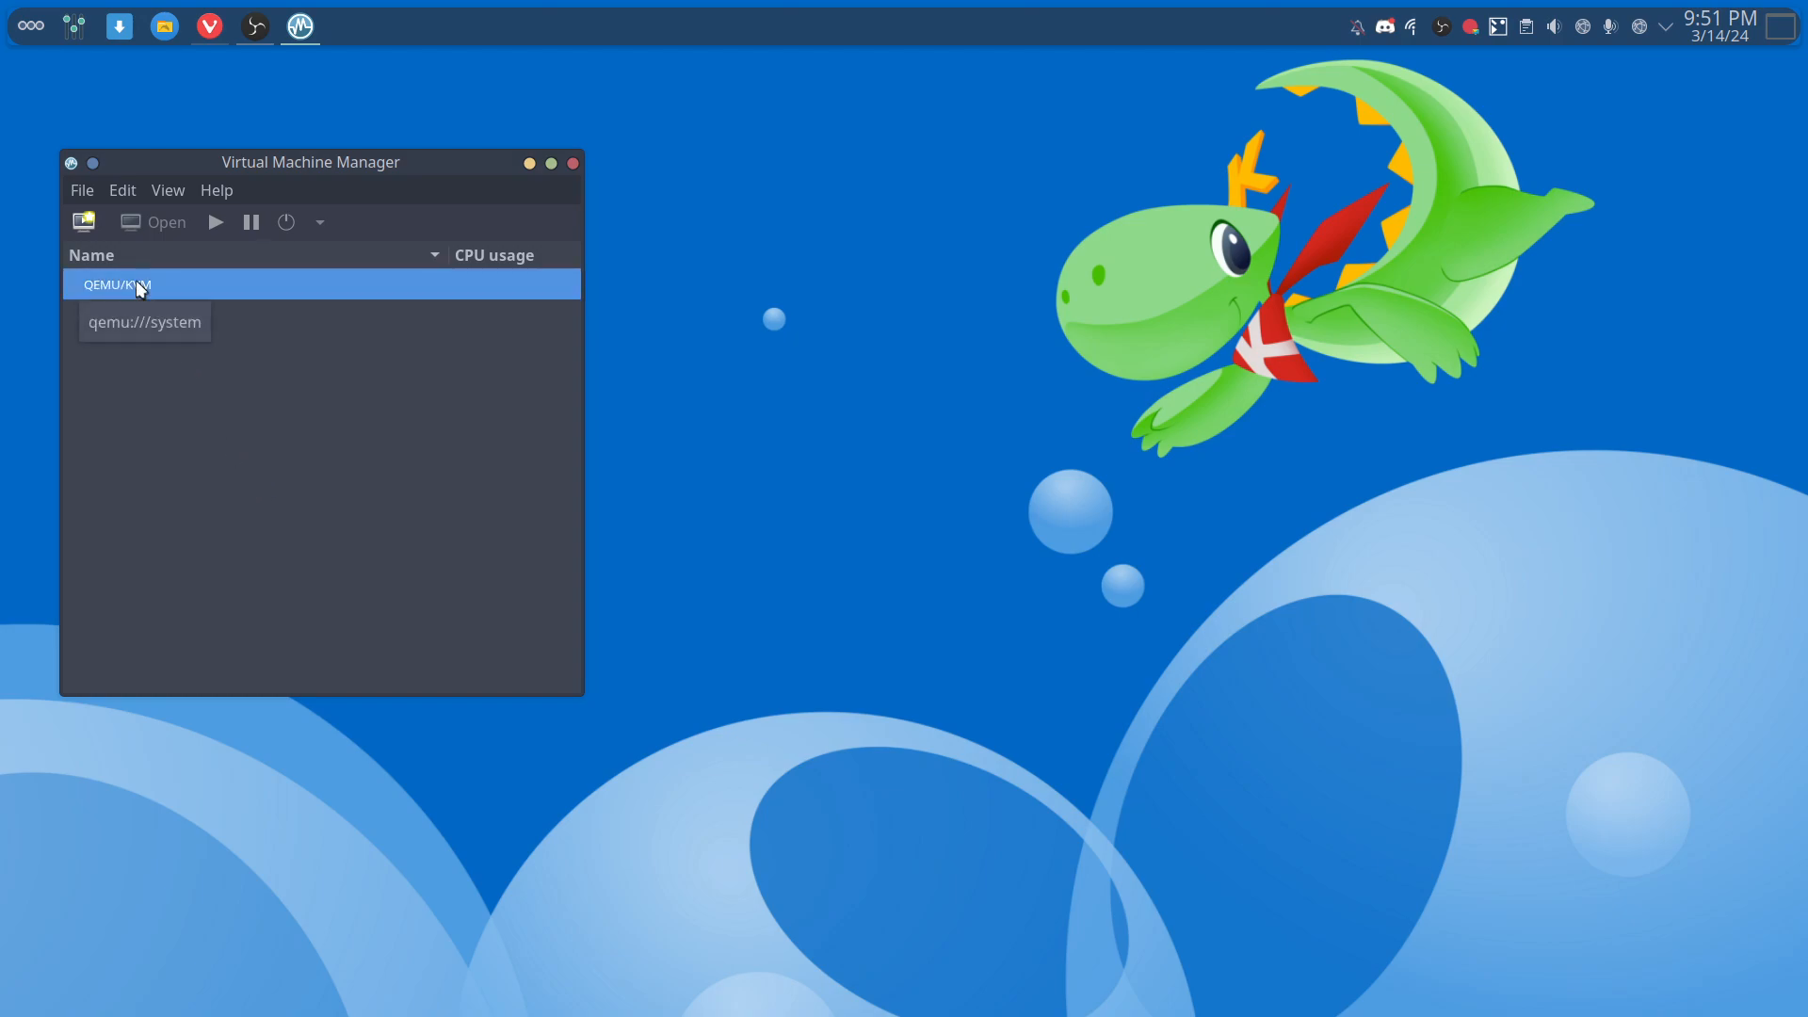
{"action": "left_click", "coordinate": [85, 223]}
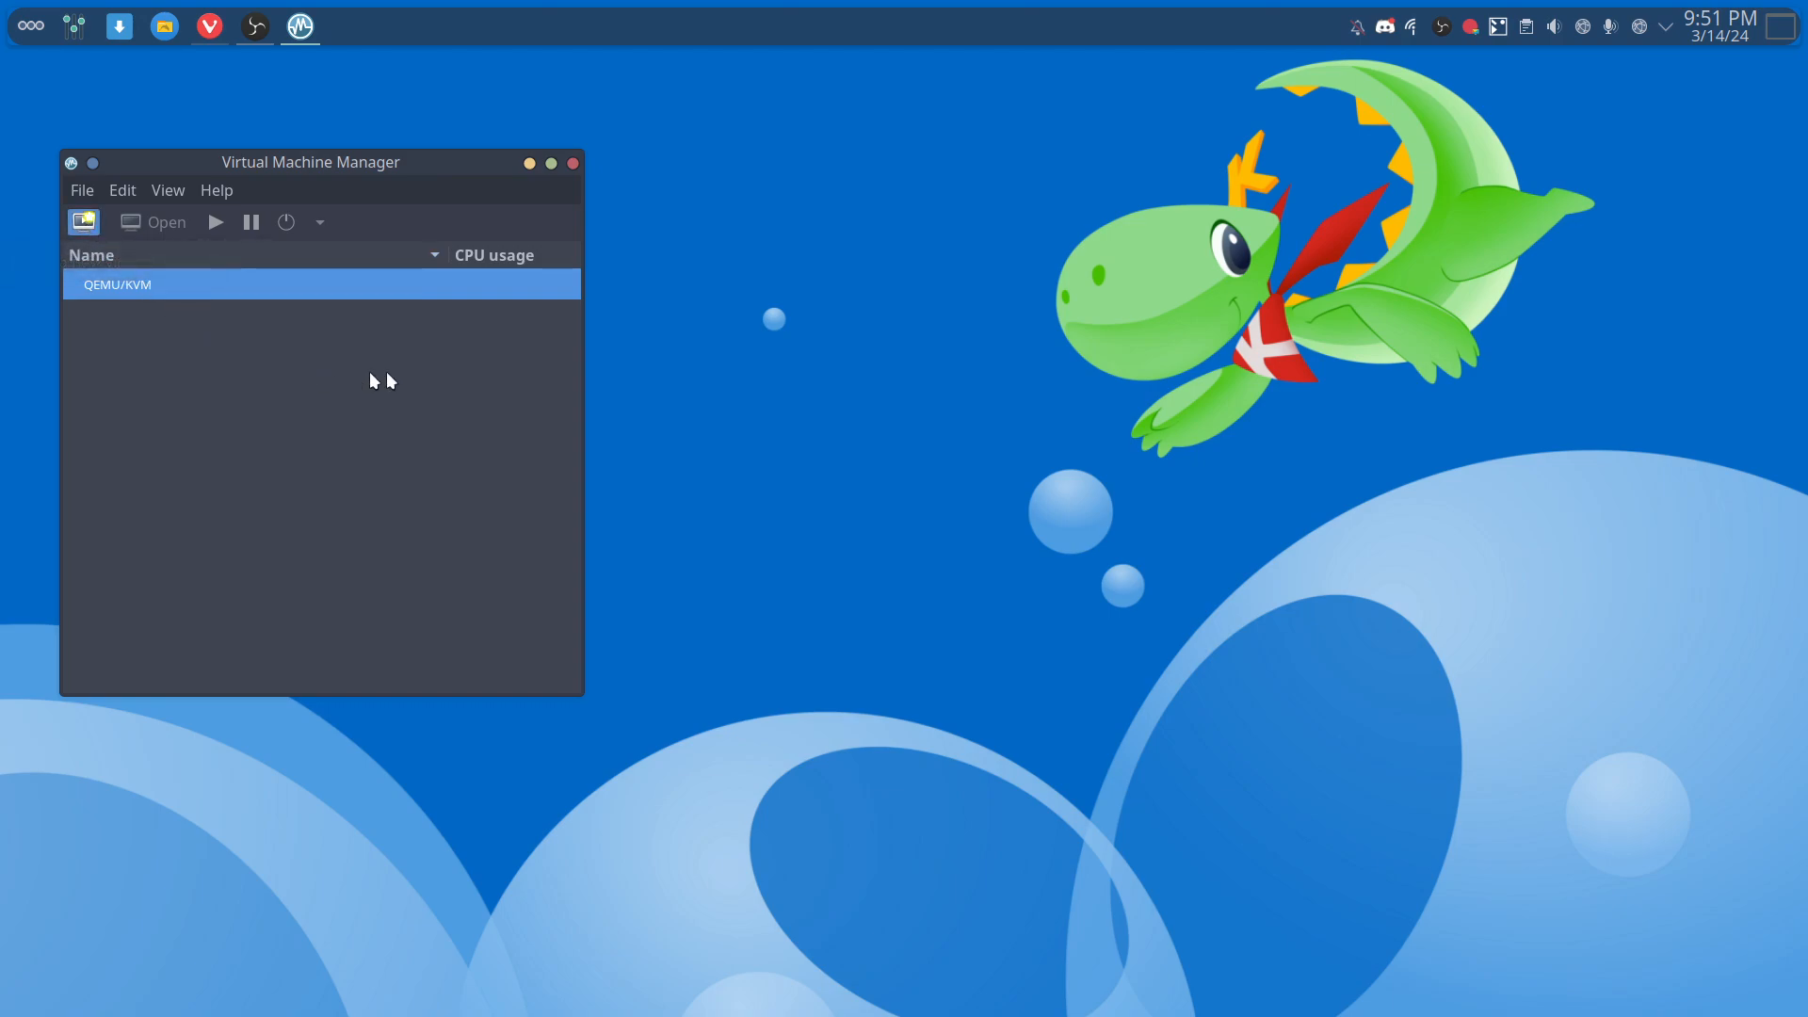
{"action": "left_click_drag", "start_coordinate": [386, 187], "coordinate": [1262, 185]}
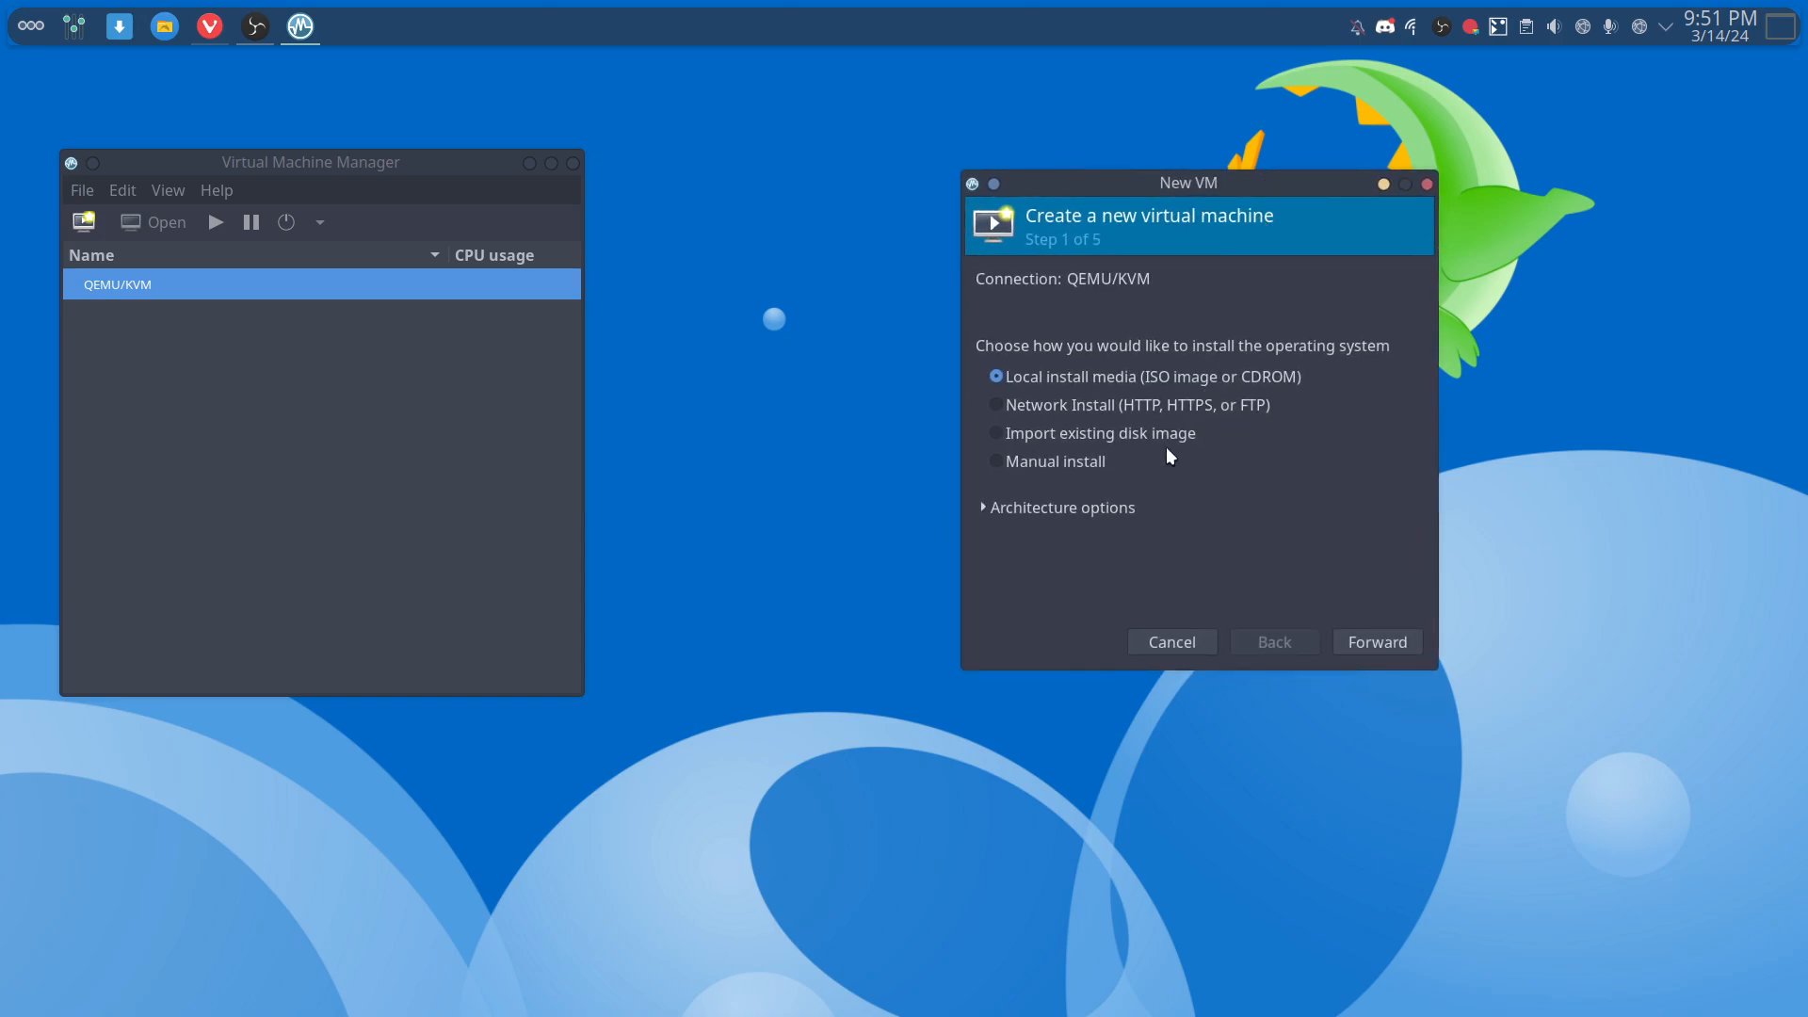
{"action": "left_click", "coordinate": [991, 512]}
{"action": "left_click", "coordinate": [1120, 536]}
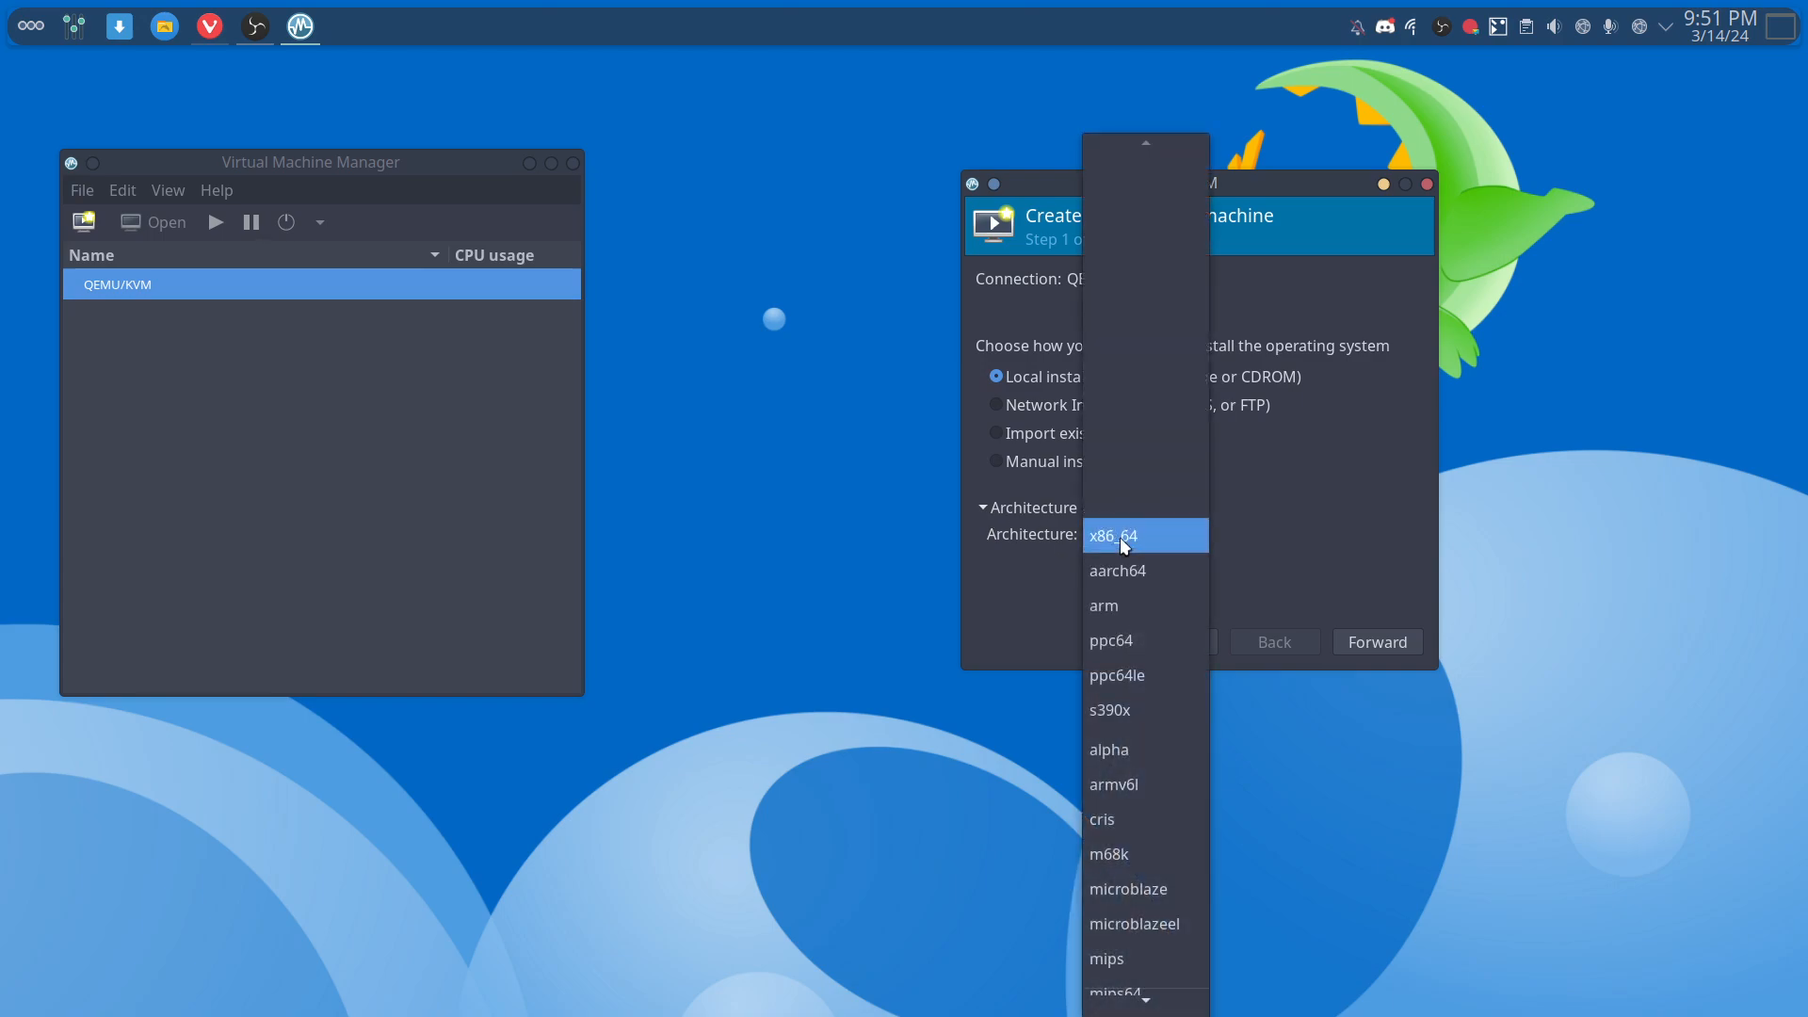
{"action": "left_click", "coordinate": [1289, 523]}
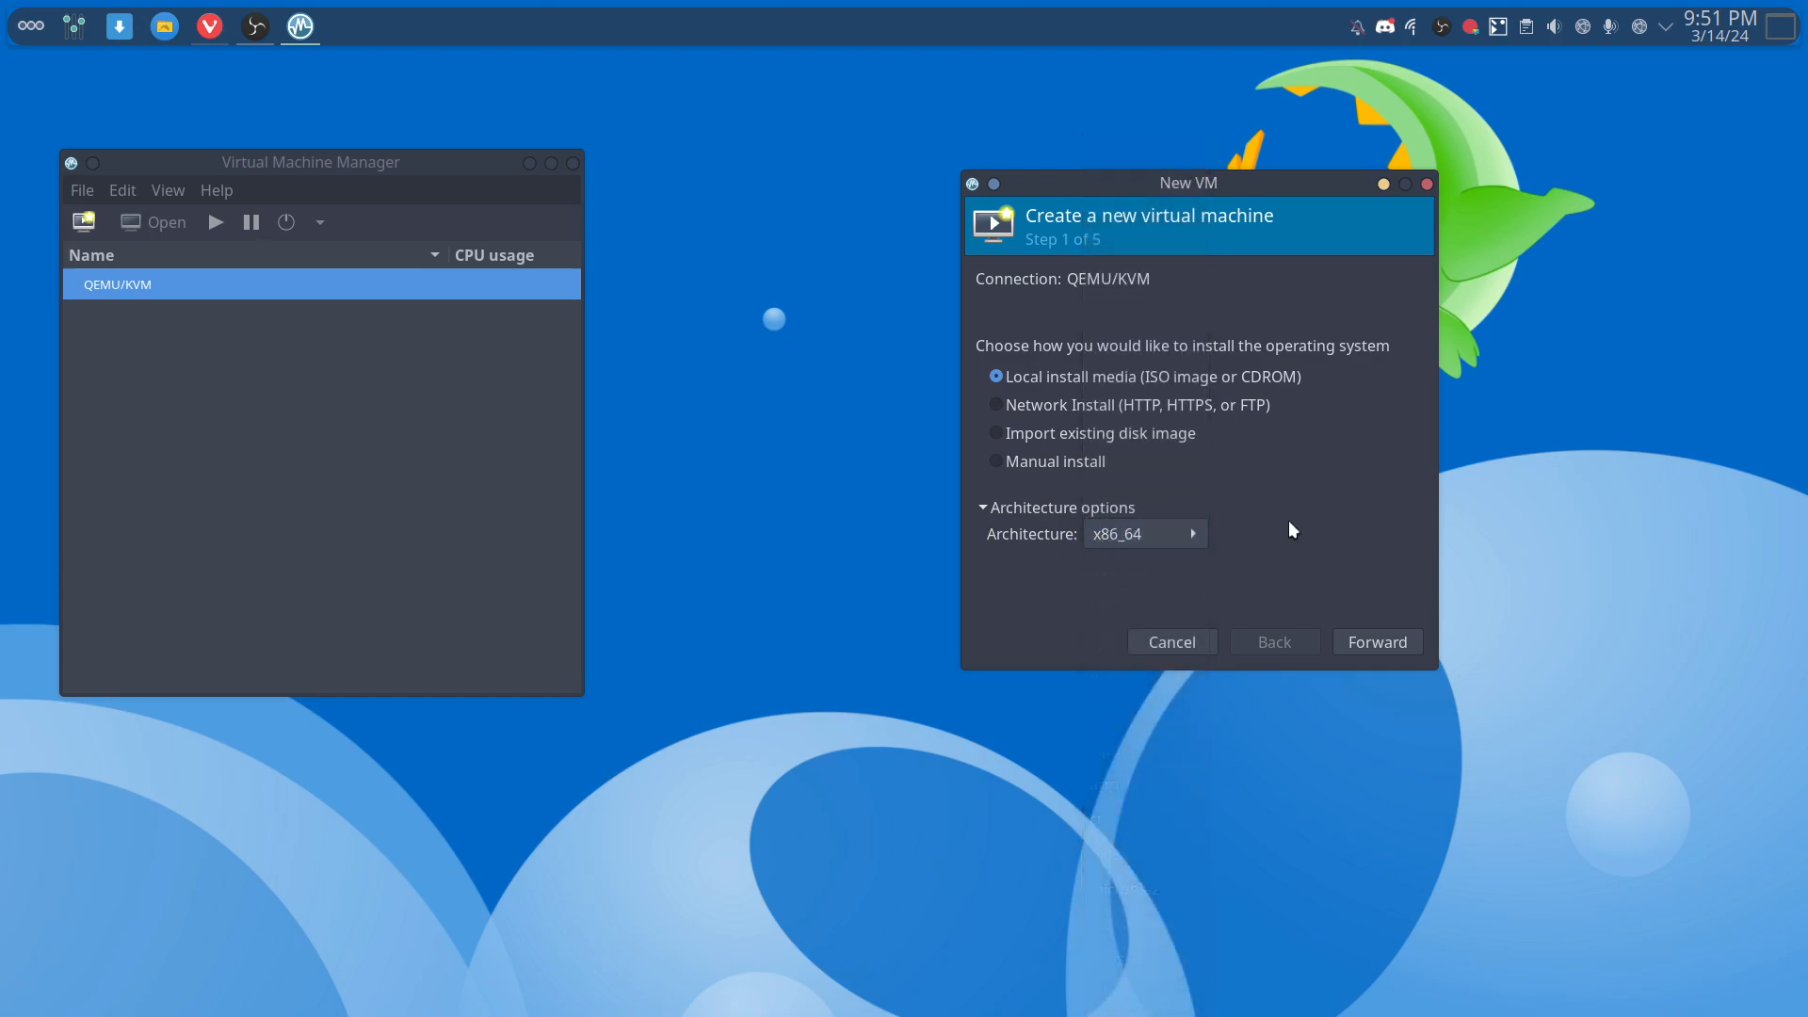
{"action": "left_click", "coordinate": [1390, 644]}
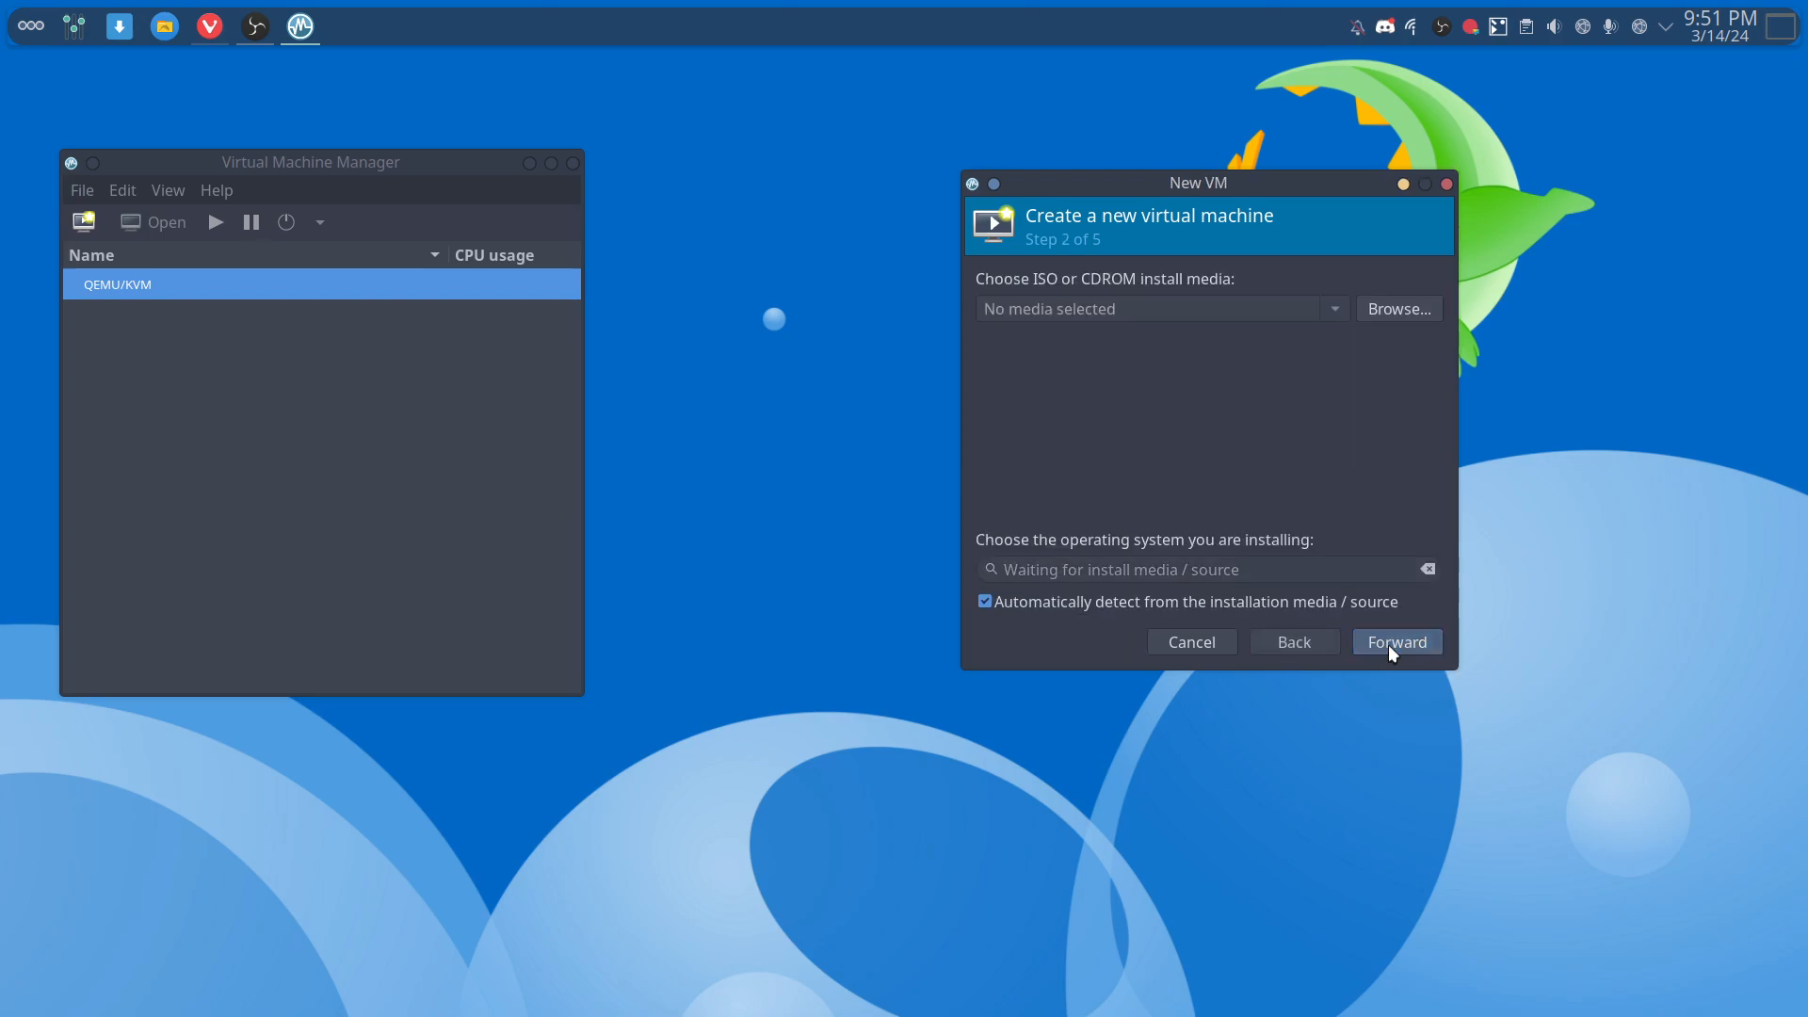
- Turn off automatic operating system detection and choose Arch Linux as the system to install
{"action": "left_click", "coordinate": [1169, 607]}
{"action": "type", "text": "ar"}
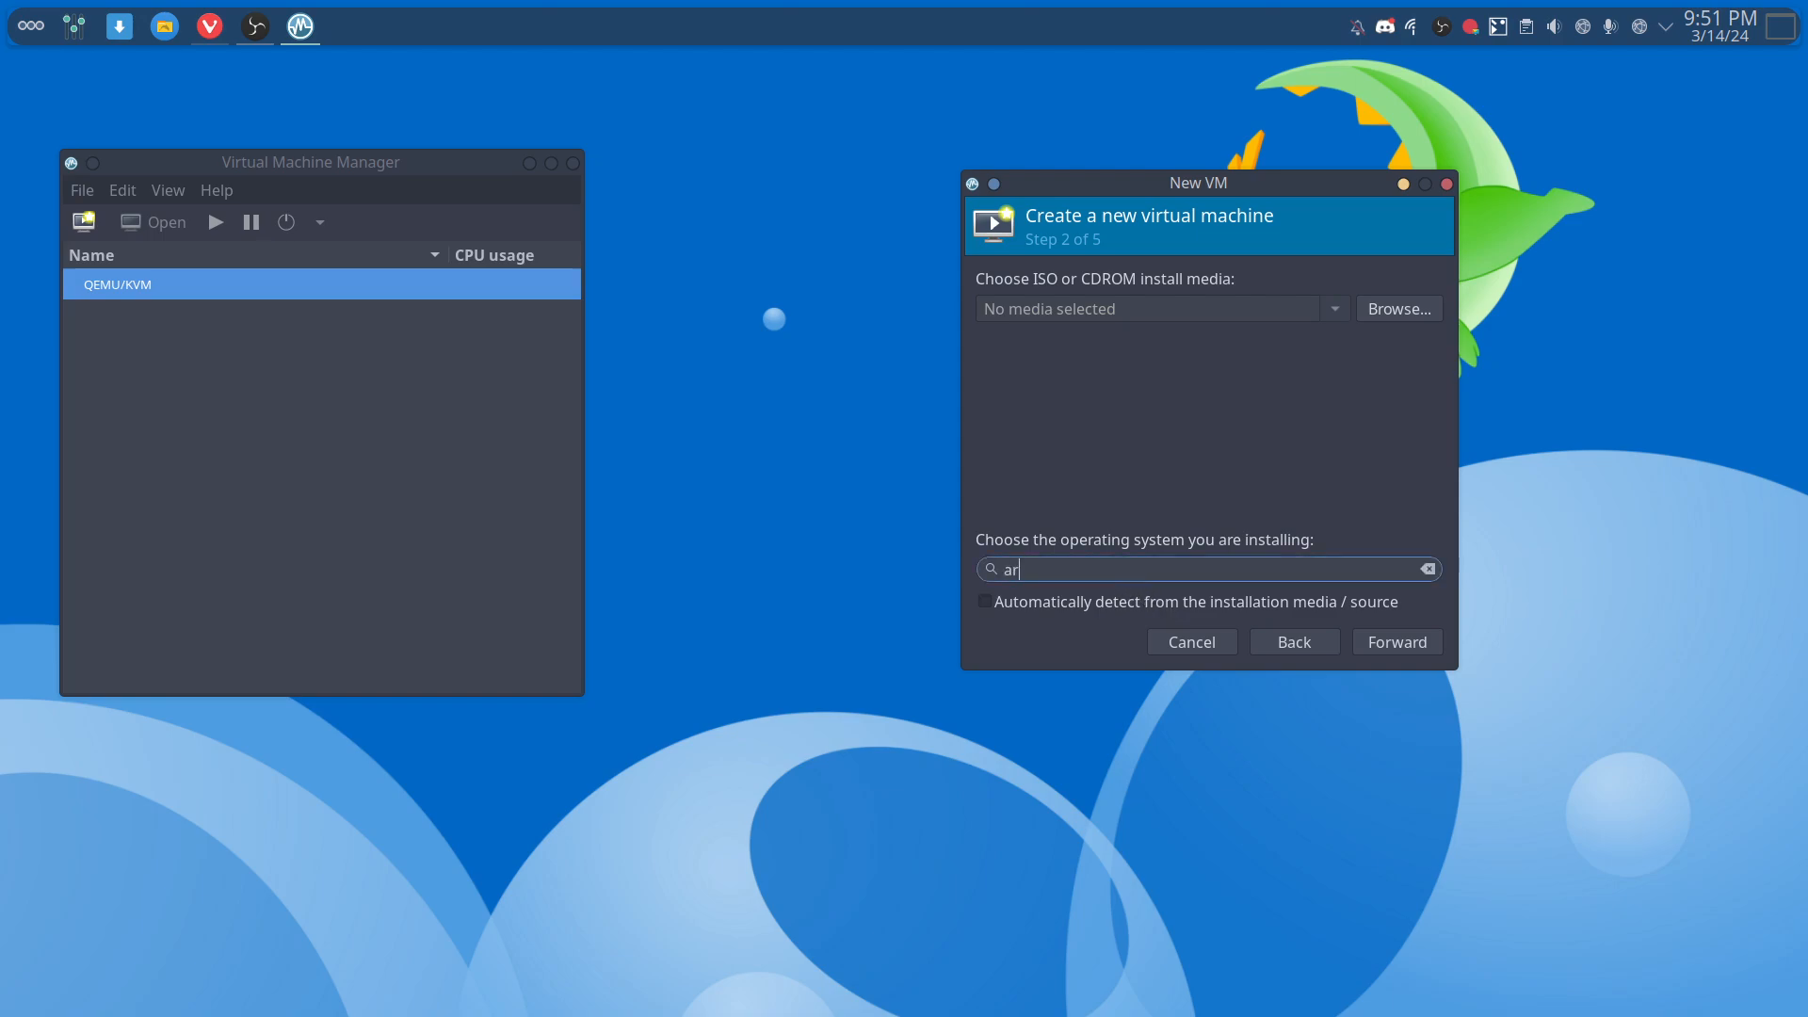
{"action": "type", "text": "ch"}
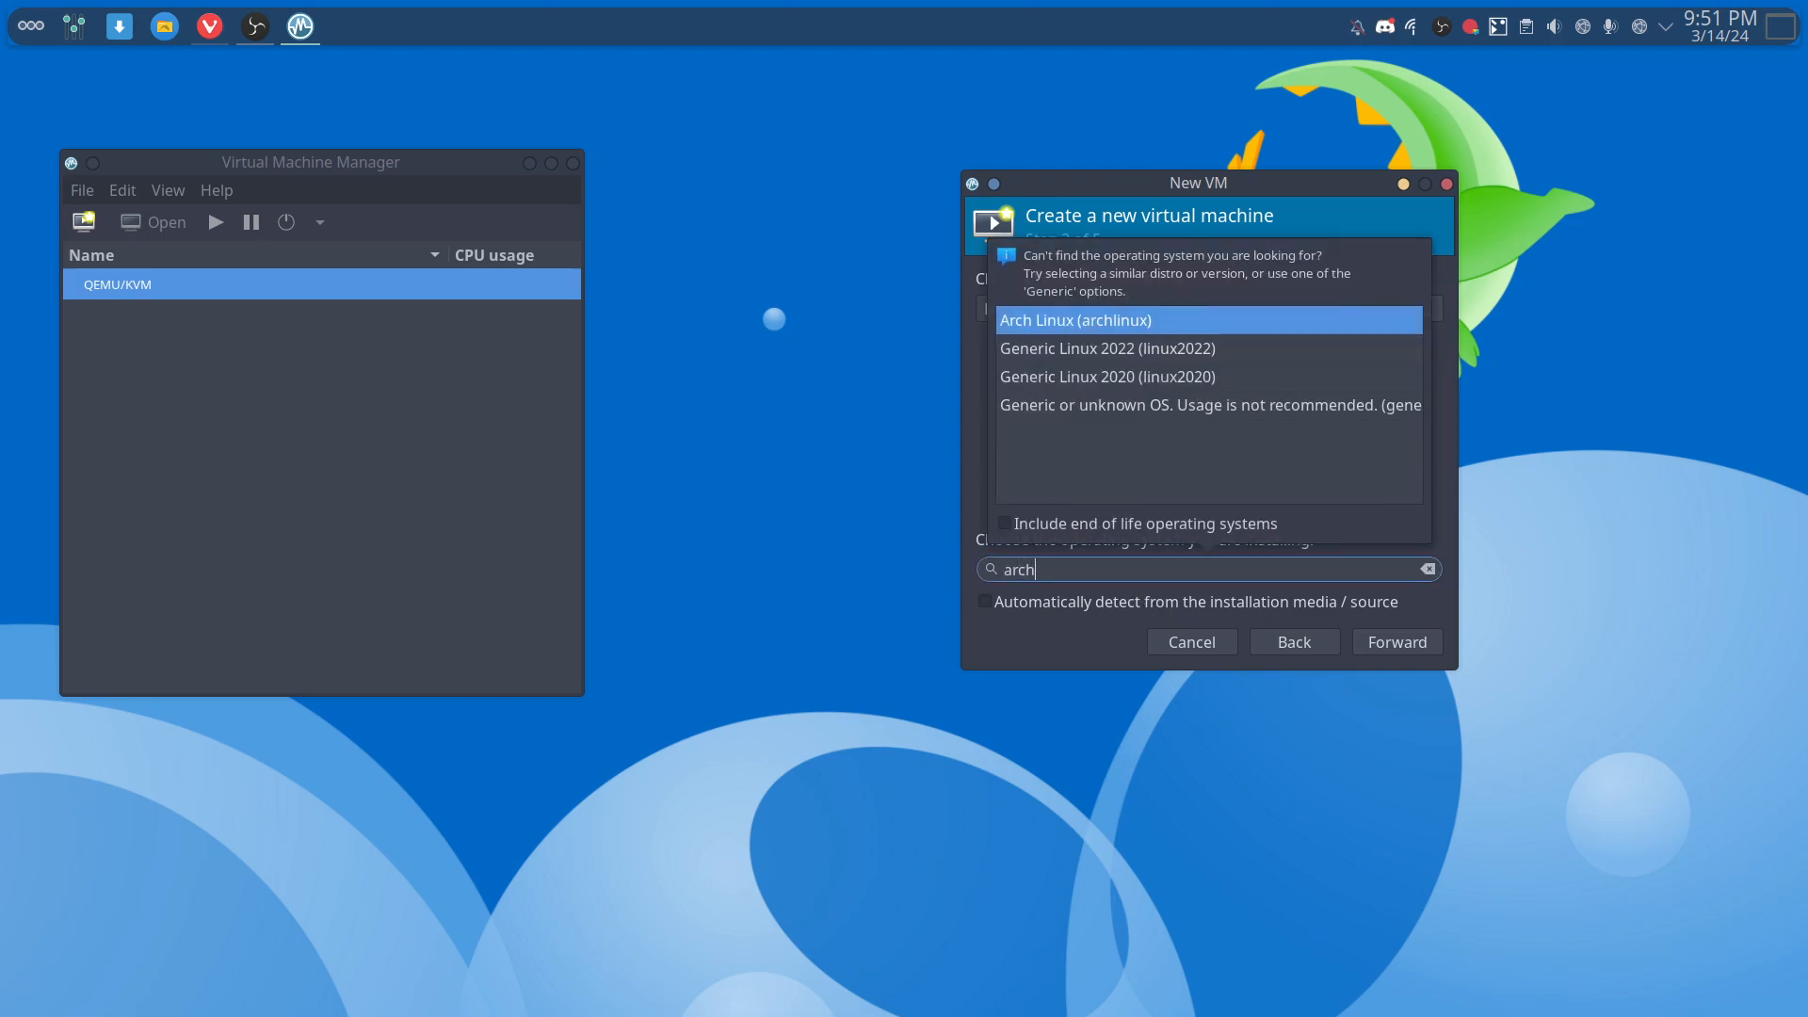
{"action": "key", "text": "Return"}
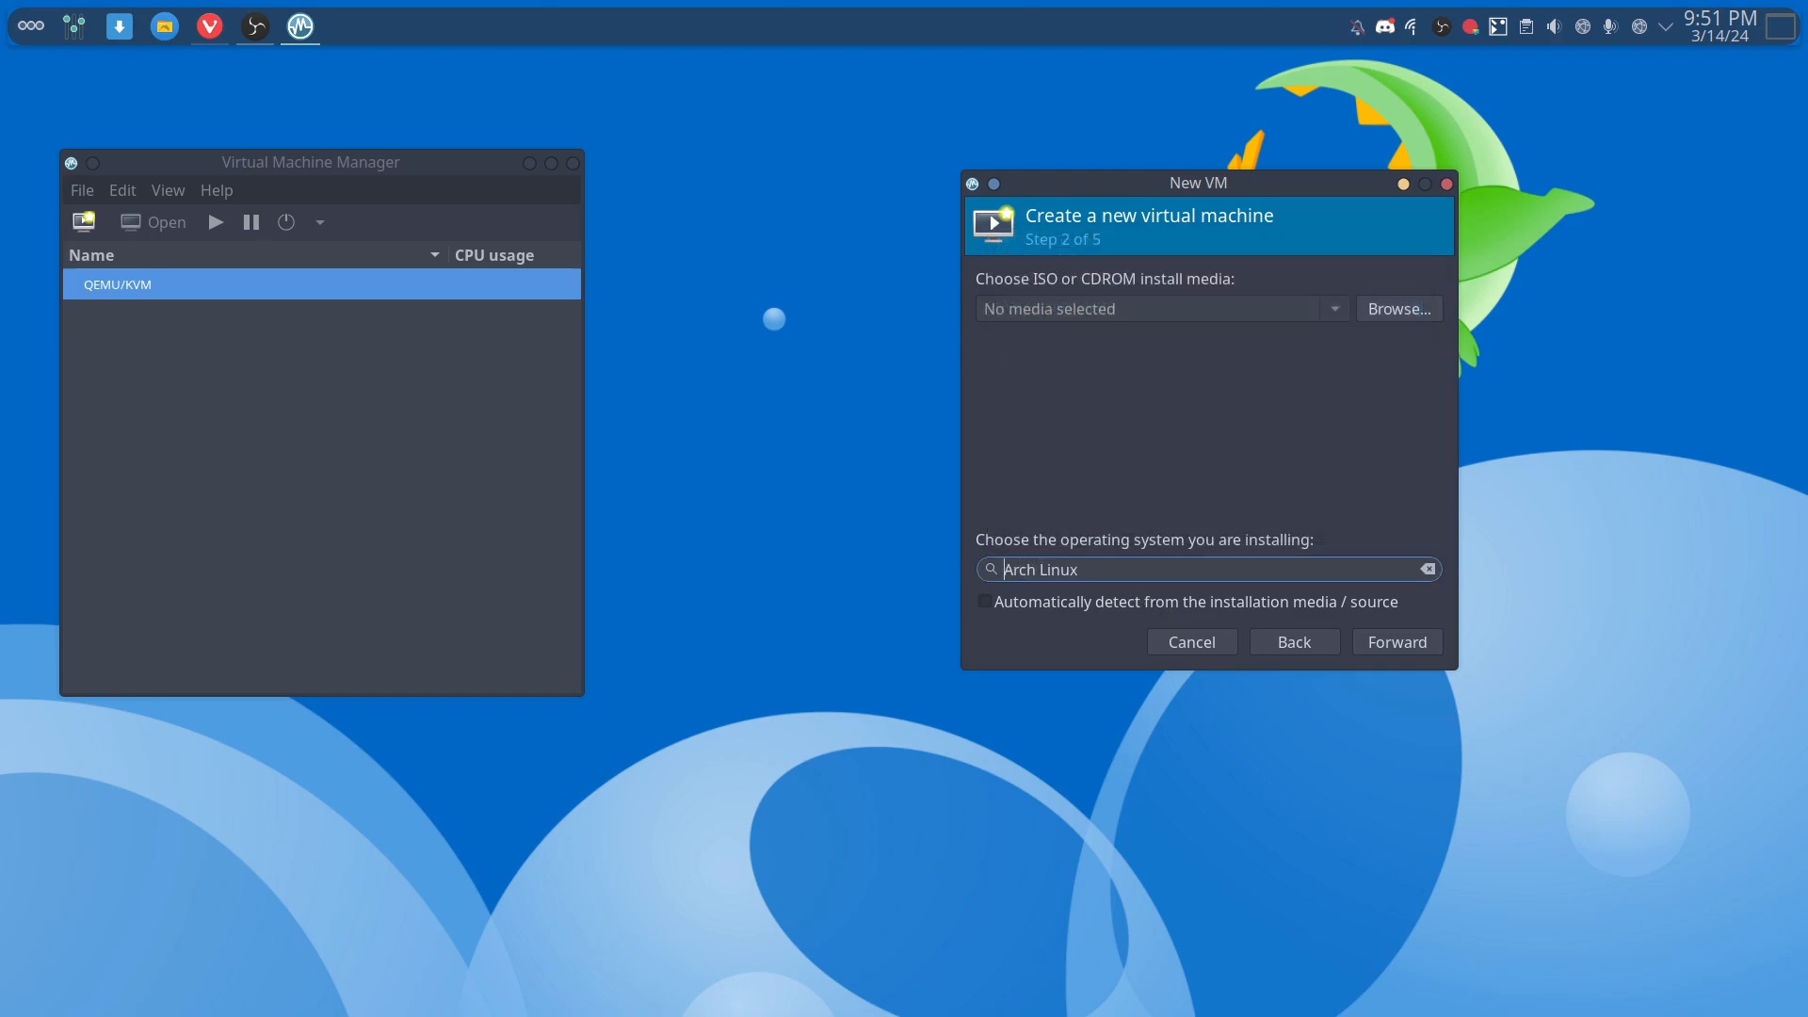
- Browse locally for arcolinuxb-plasma-v24.04.02-x86_64.iso in ArcoLinuxB-Out, use it as the install media and continue
{"action": "left_click", "coordinate": [1402, 309]}
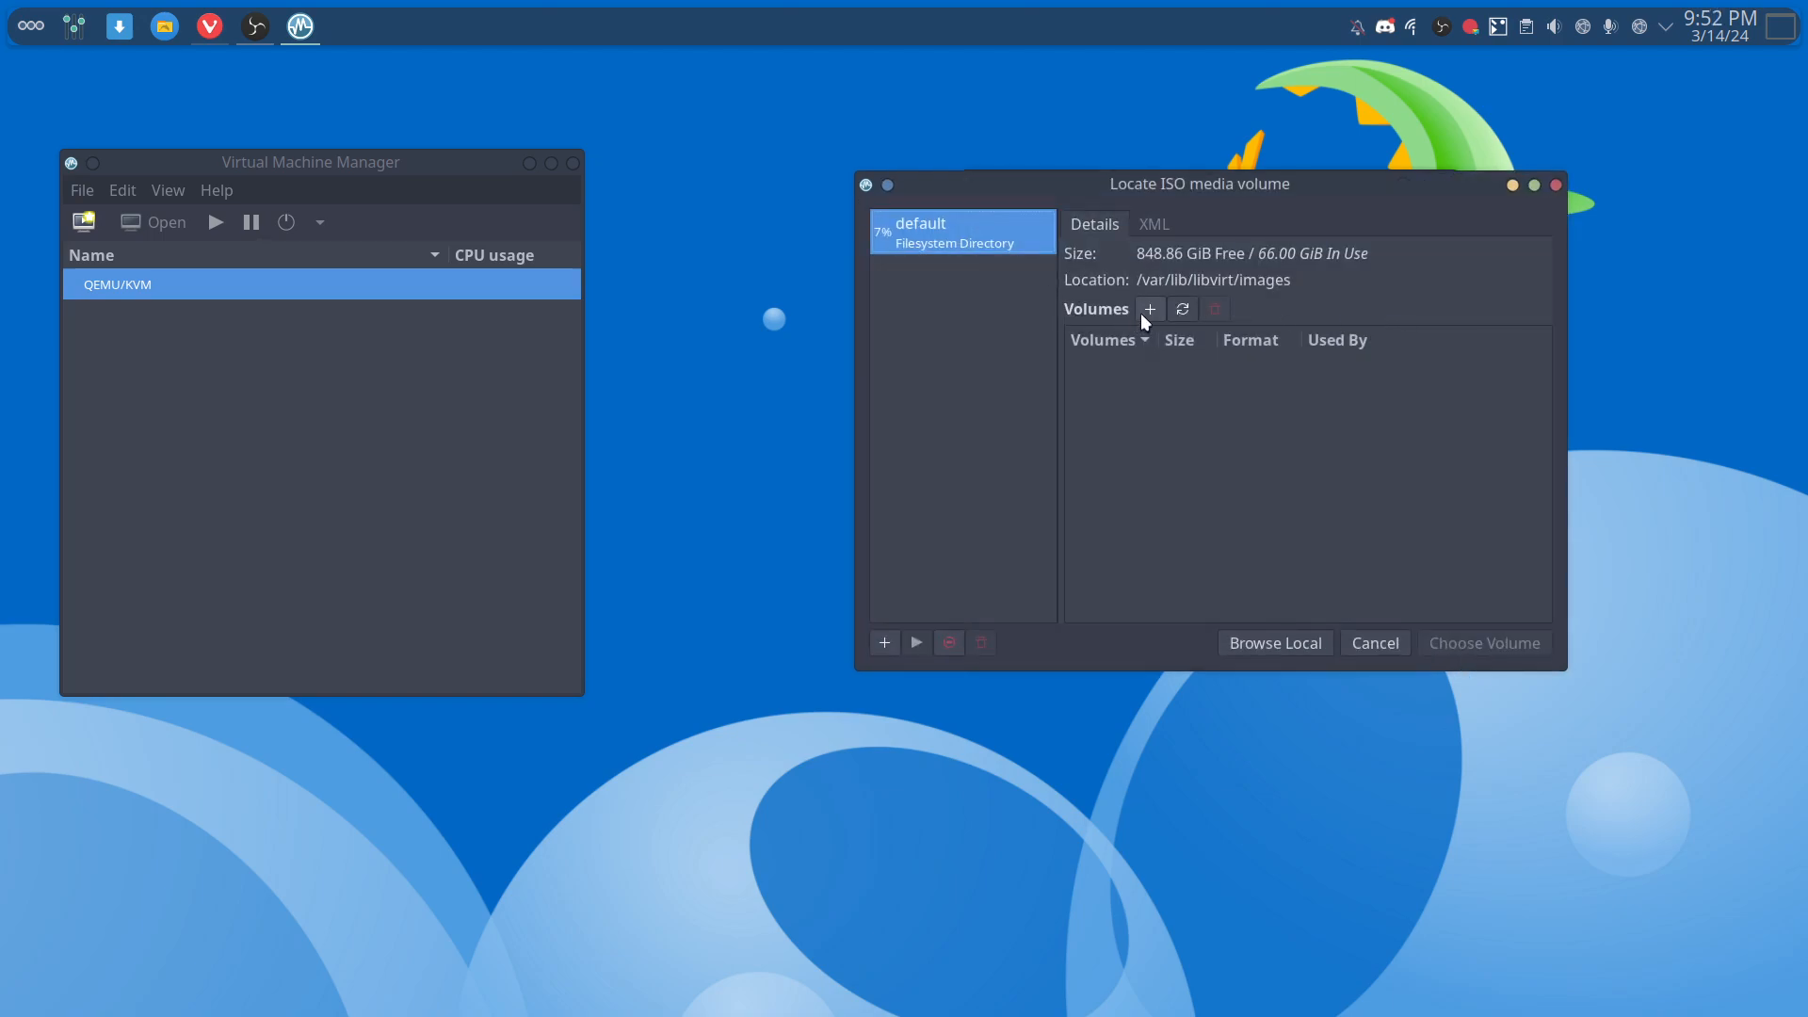
{"action": "left_click", "coordinate": [1267, 646]}
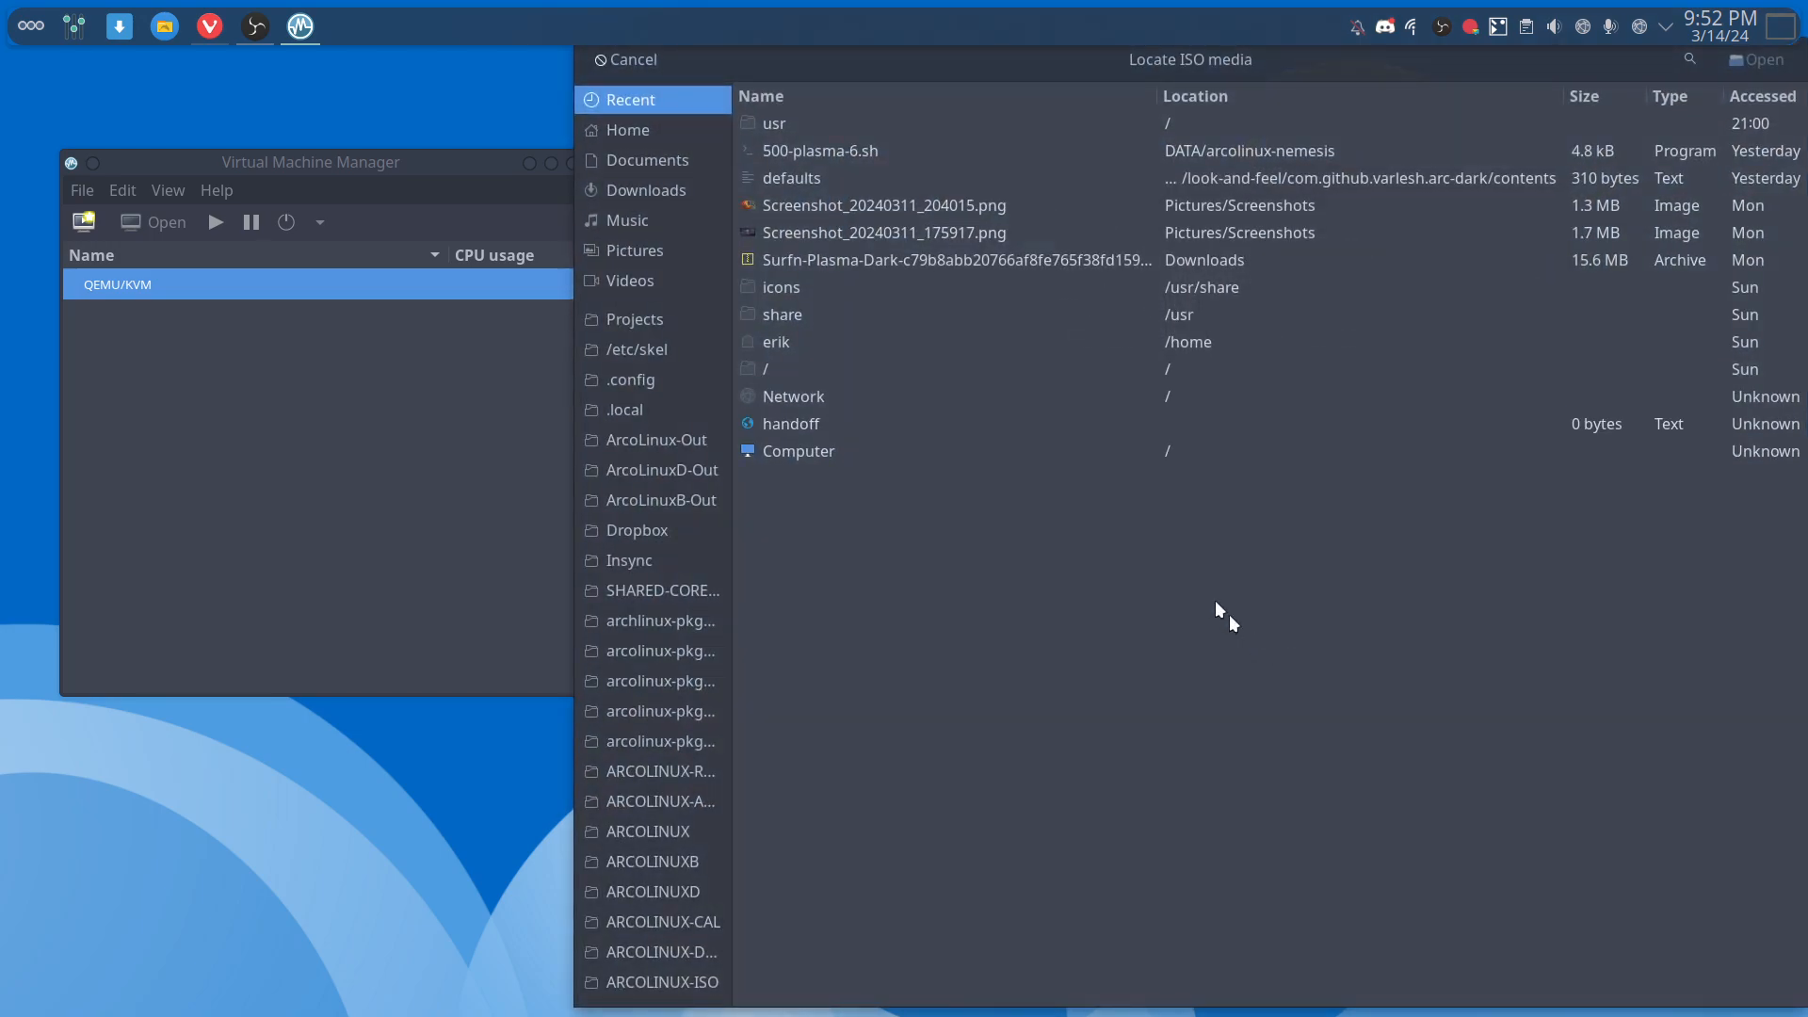
{"action": "left_click", "coordinate": [650, 128]}
{"action": "double_click", "coordinate": [889, 198]}
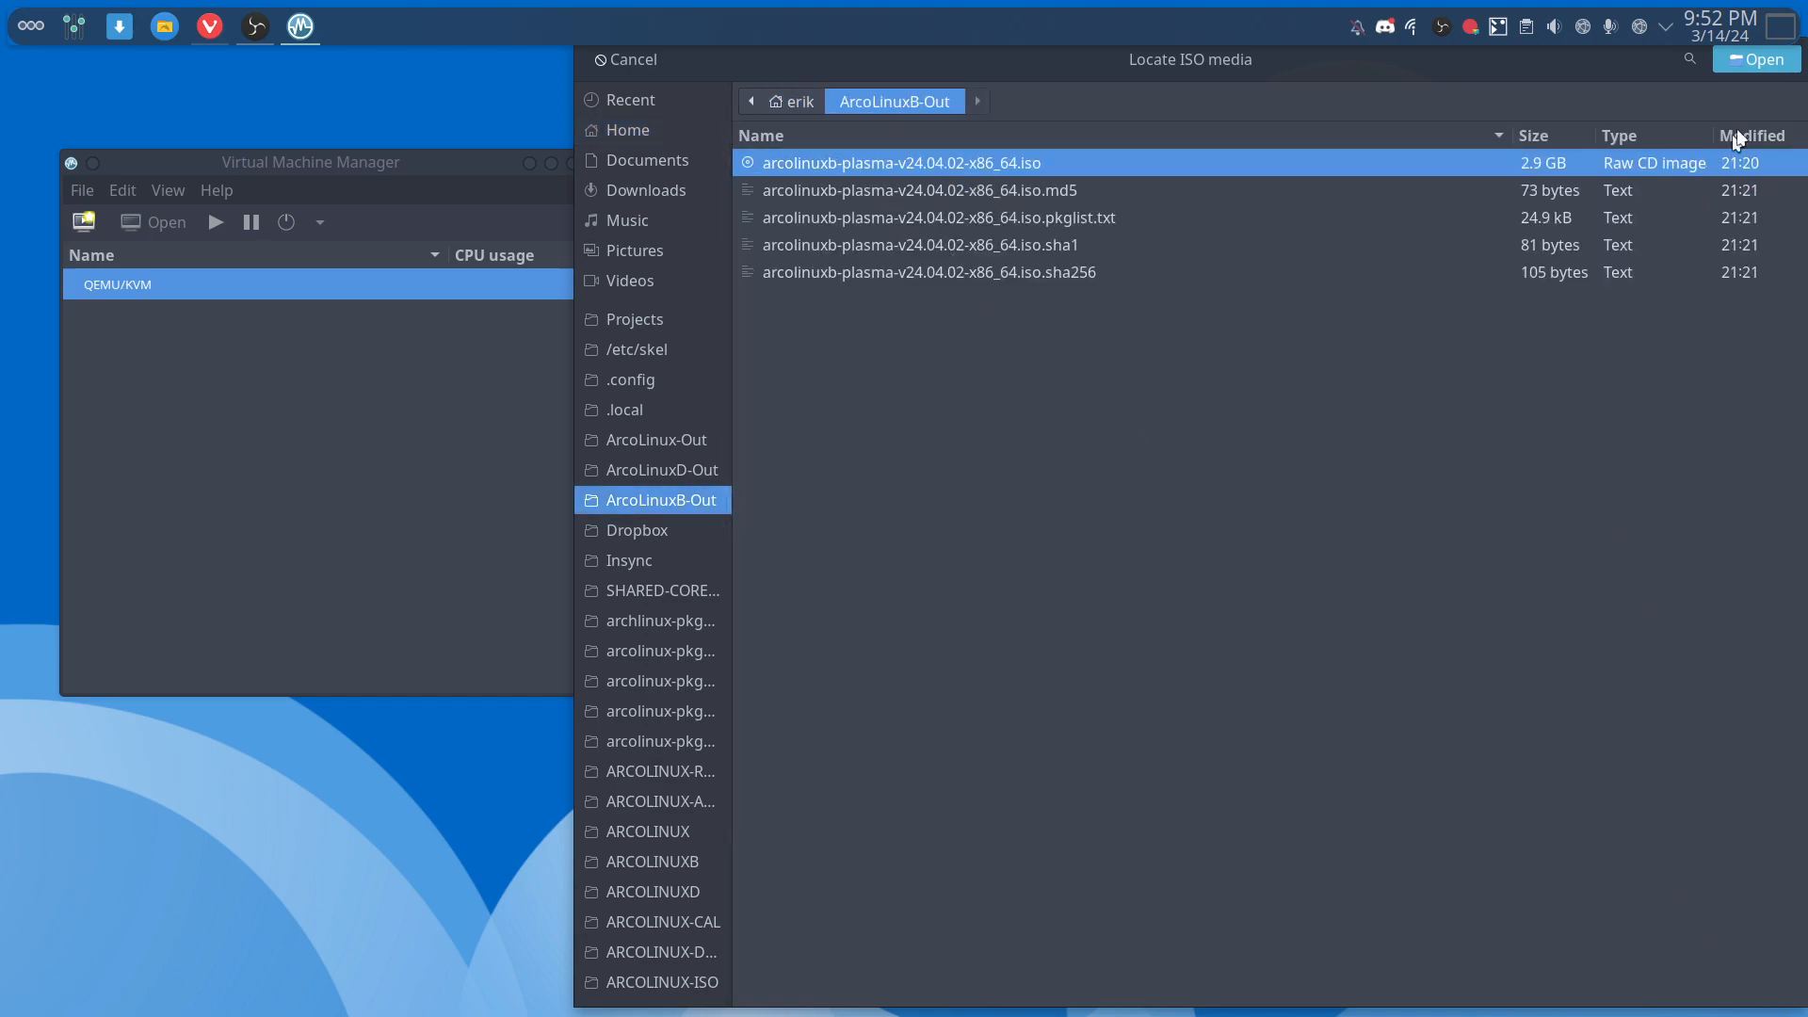
{"action": "left_click", "coordinate": [1763, 60]}
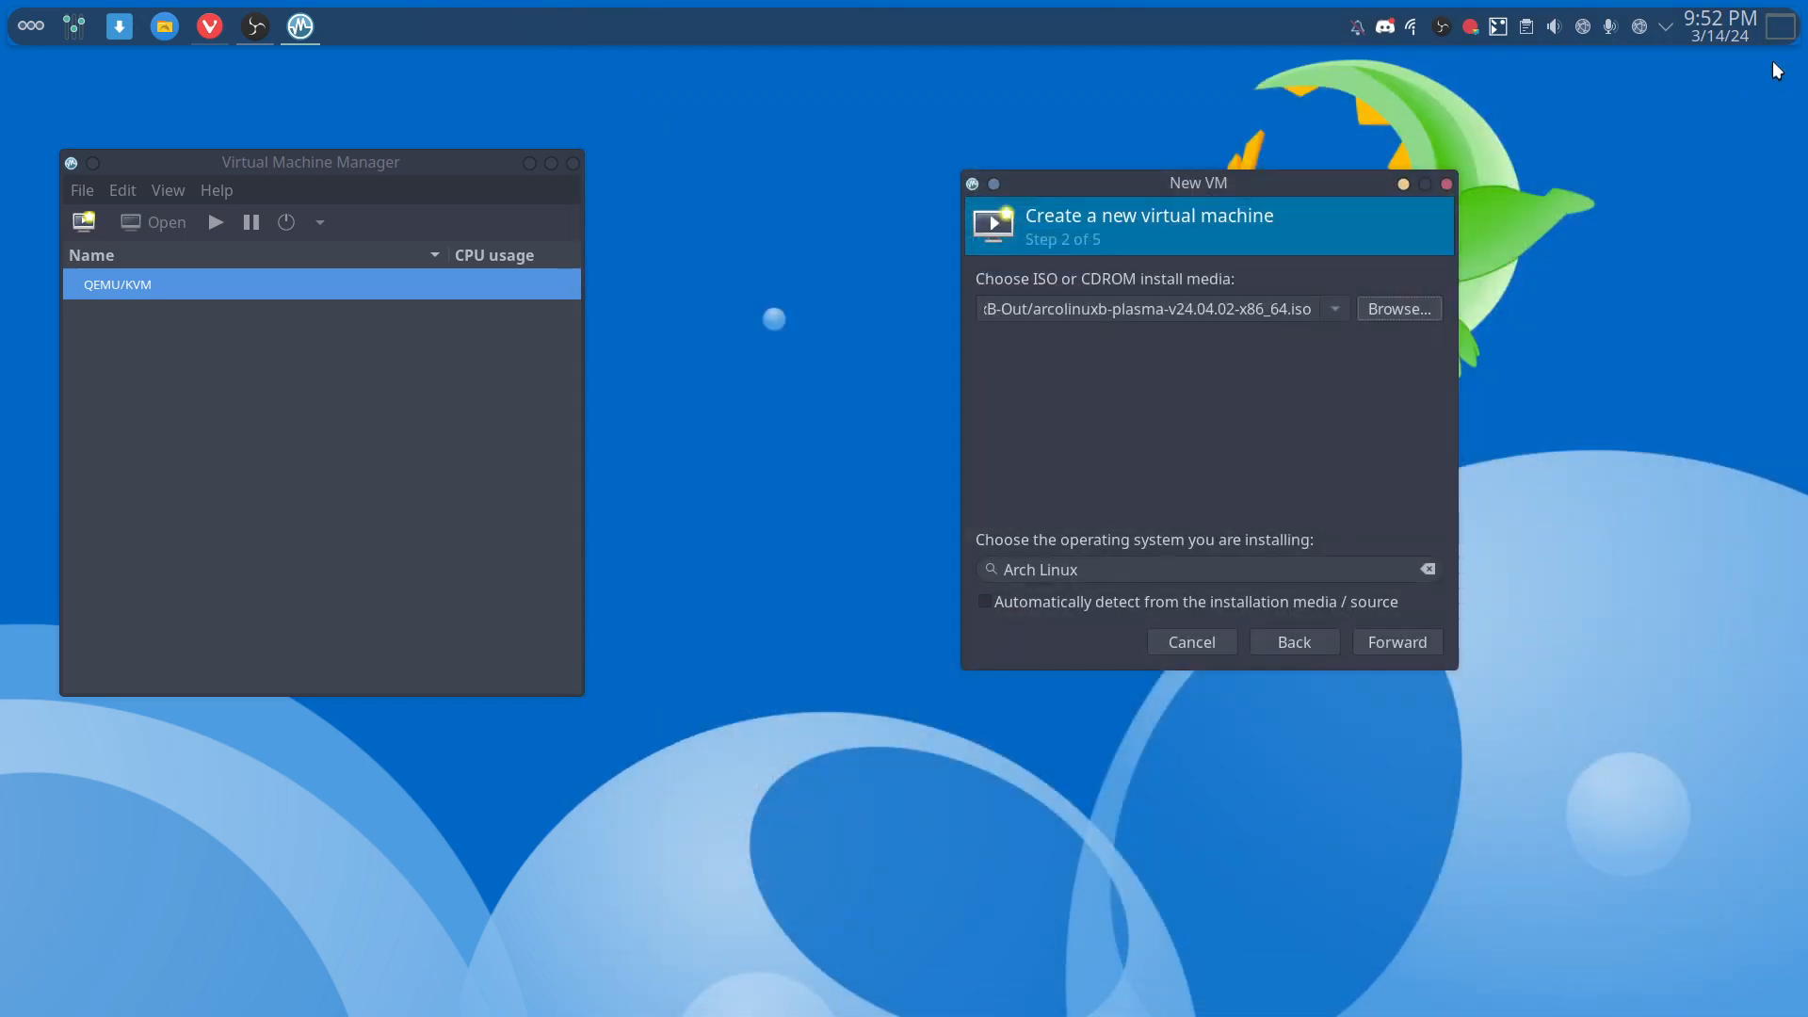
{"action": "left_click", "coordinate": [1399, 641]}
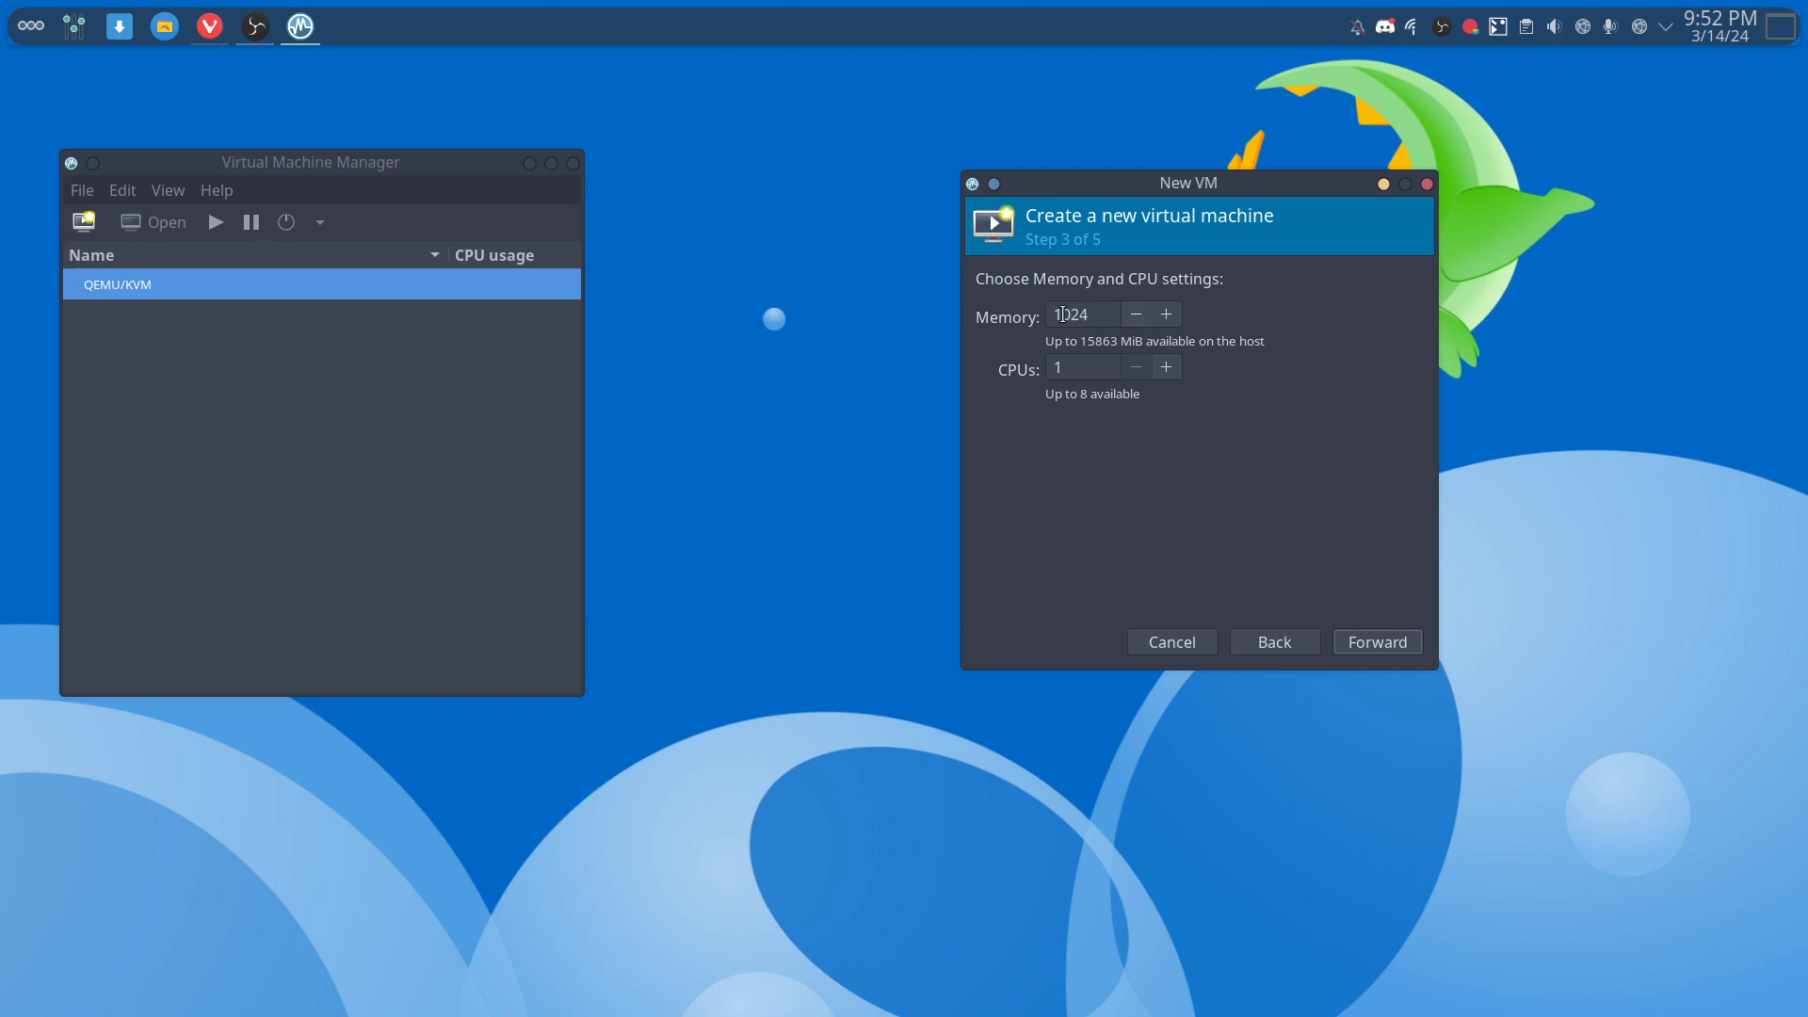
- Set the virtual machine's memory to 8024 MiB and its CPUs to 4, and continue to the storage settings
{"action": "left_click_drag", "start_coordinate": [1063, 315], "coordinate": [1035, 369]}
{"action": "left_click", "coordinate": [1367, 650]}
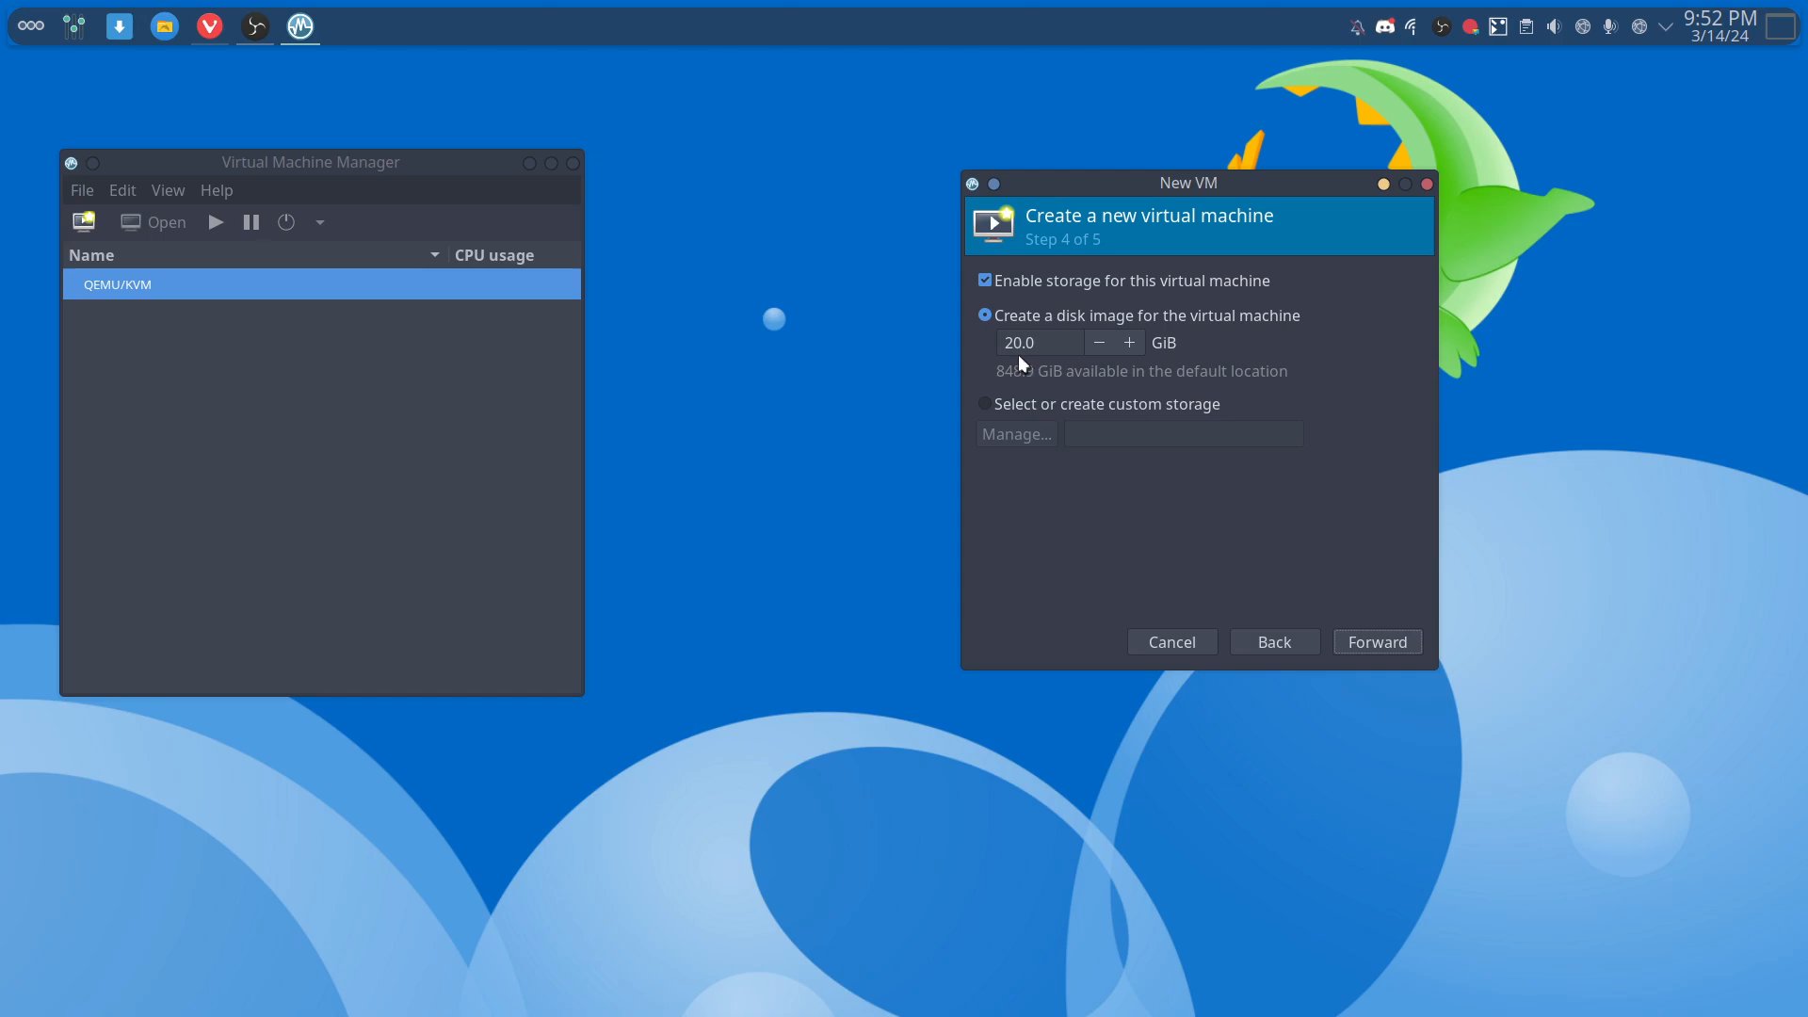
- Set the virtual machine's disk image size to 30 GiB and enable customizing the configuration before install
{"action": "left_click_drag", "start_coordinate": [1015, 345], "coordinate": [957, 335]}
{"action": "left_click", "coordinate": [1358, 642]}
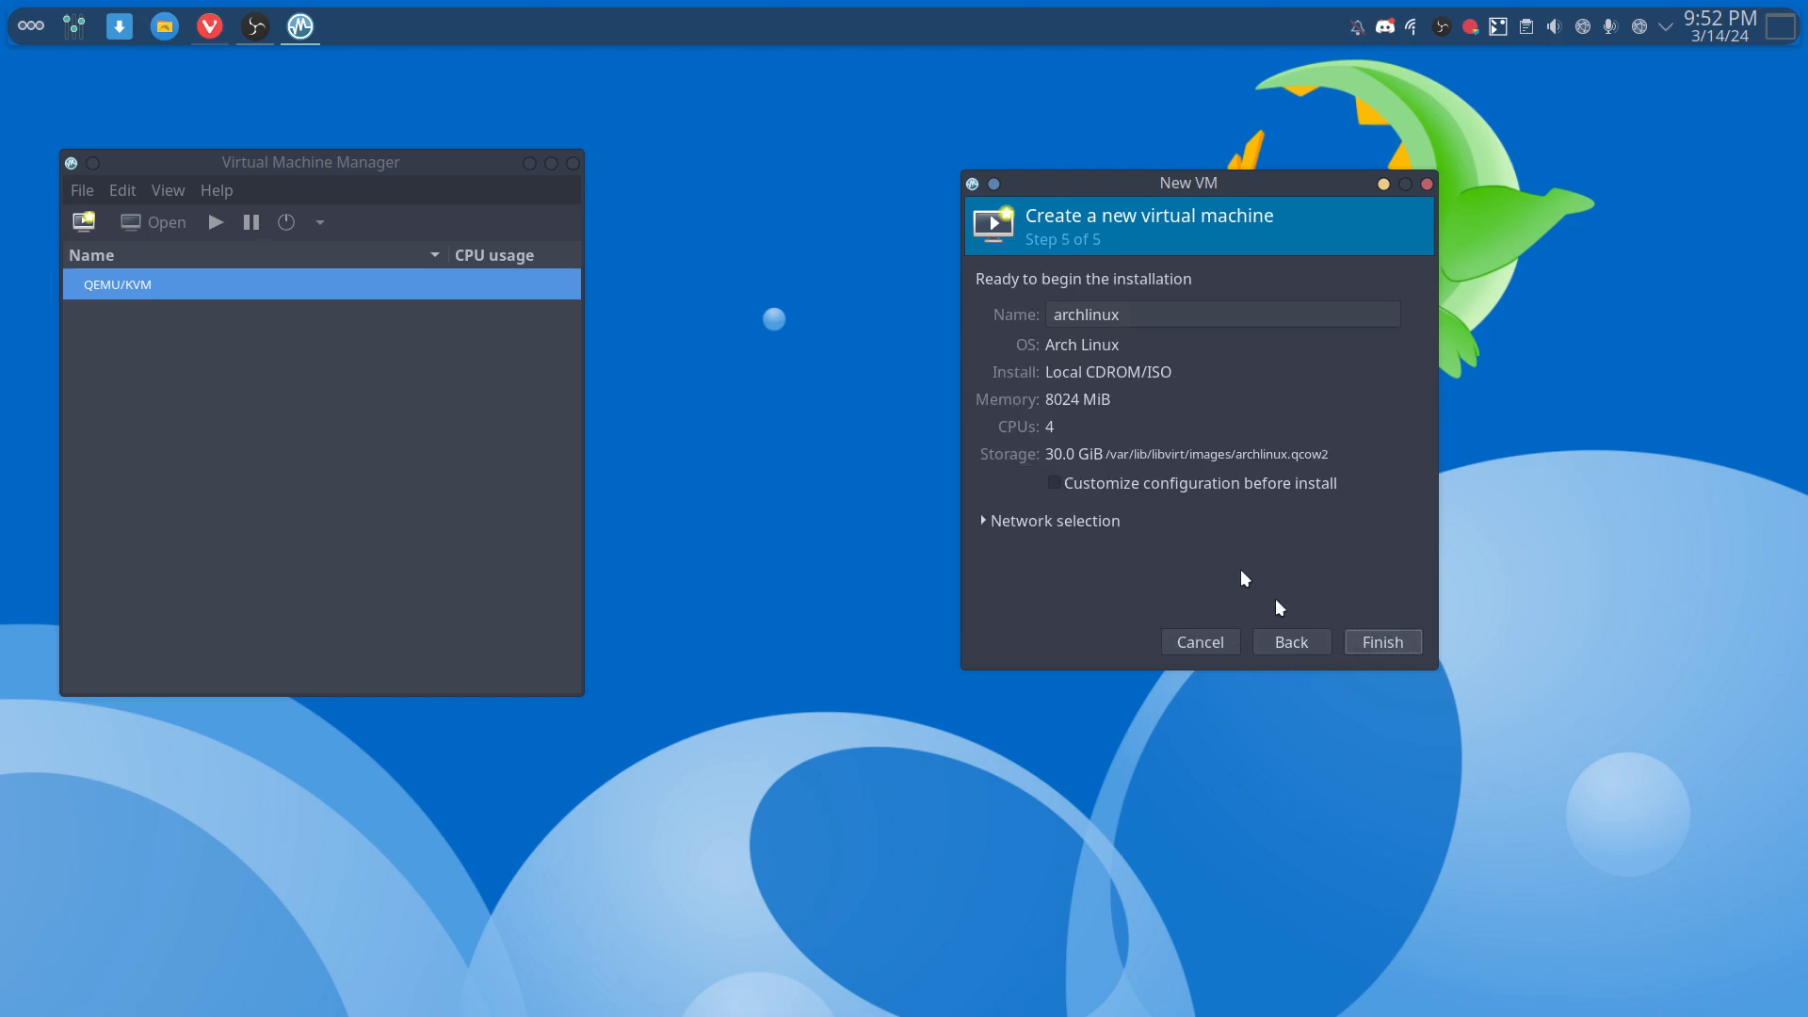
{"action": "left_click", "coordinate": [1141, 483]}
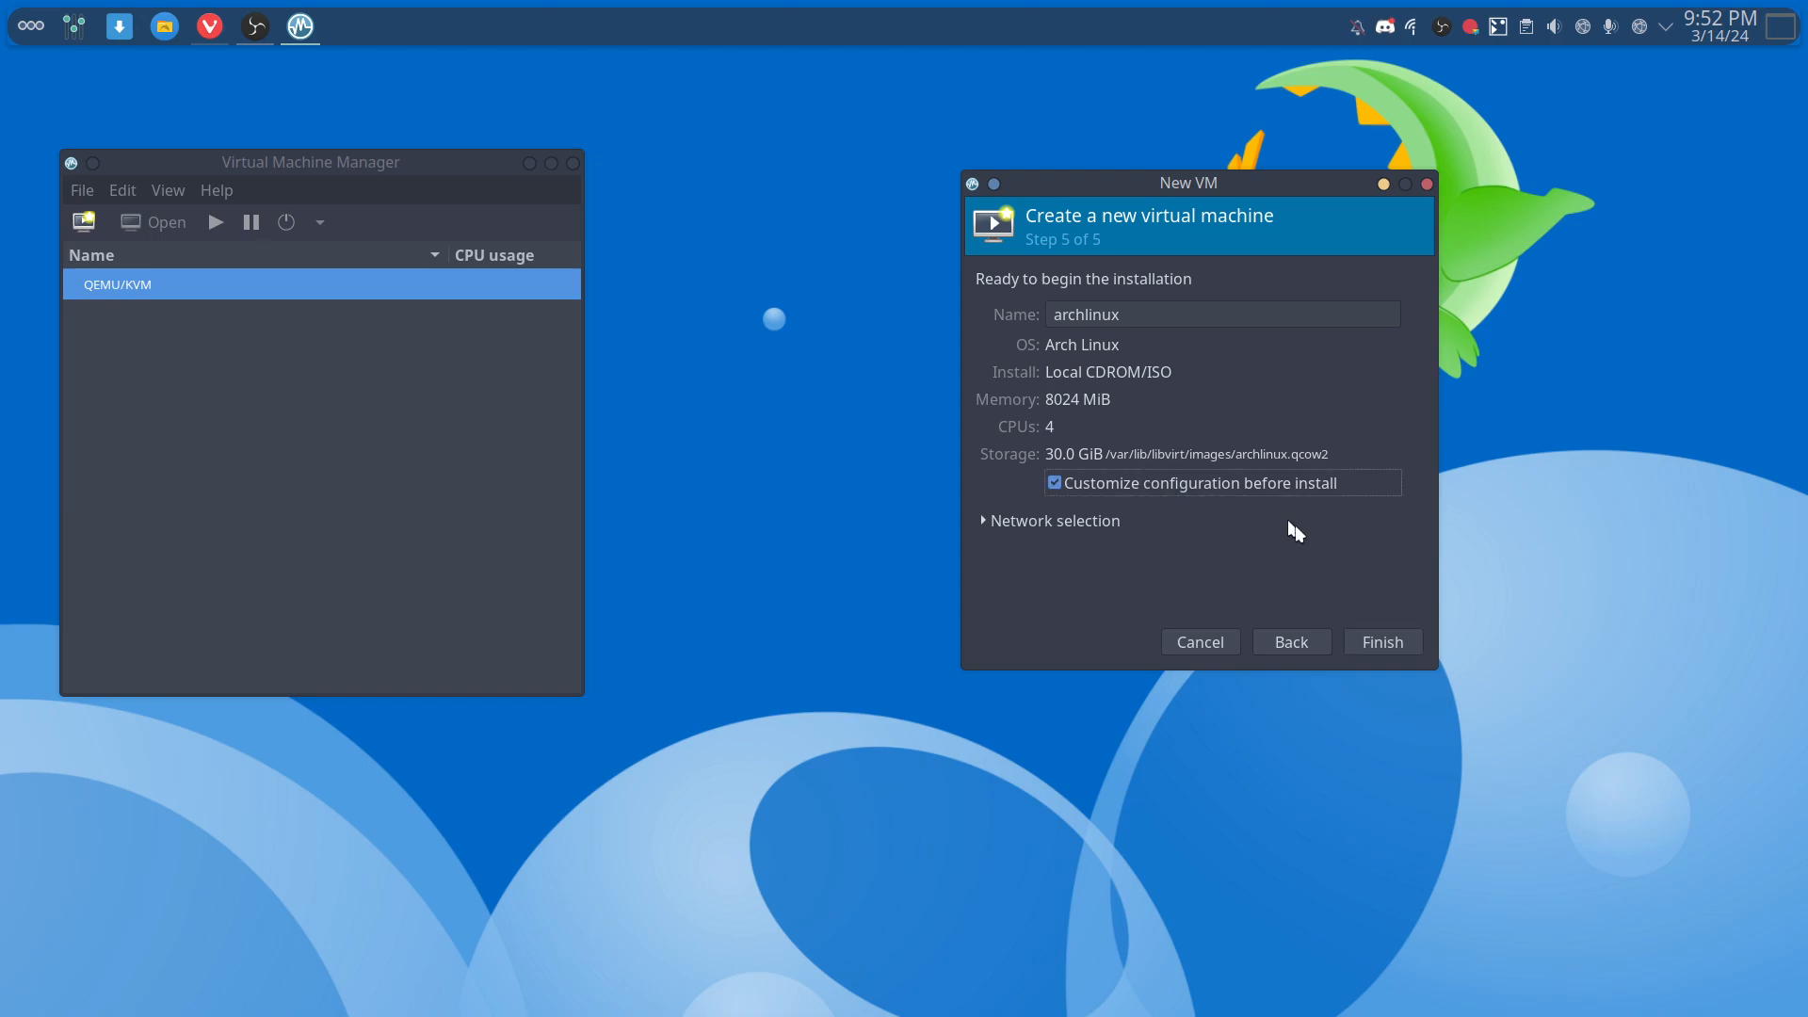
- Finish the new virtual machine wizard and start the 'default' virtual network
{"action": "left_click", "coordinate": [1381, 640]}
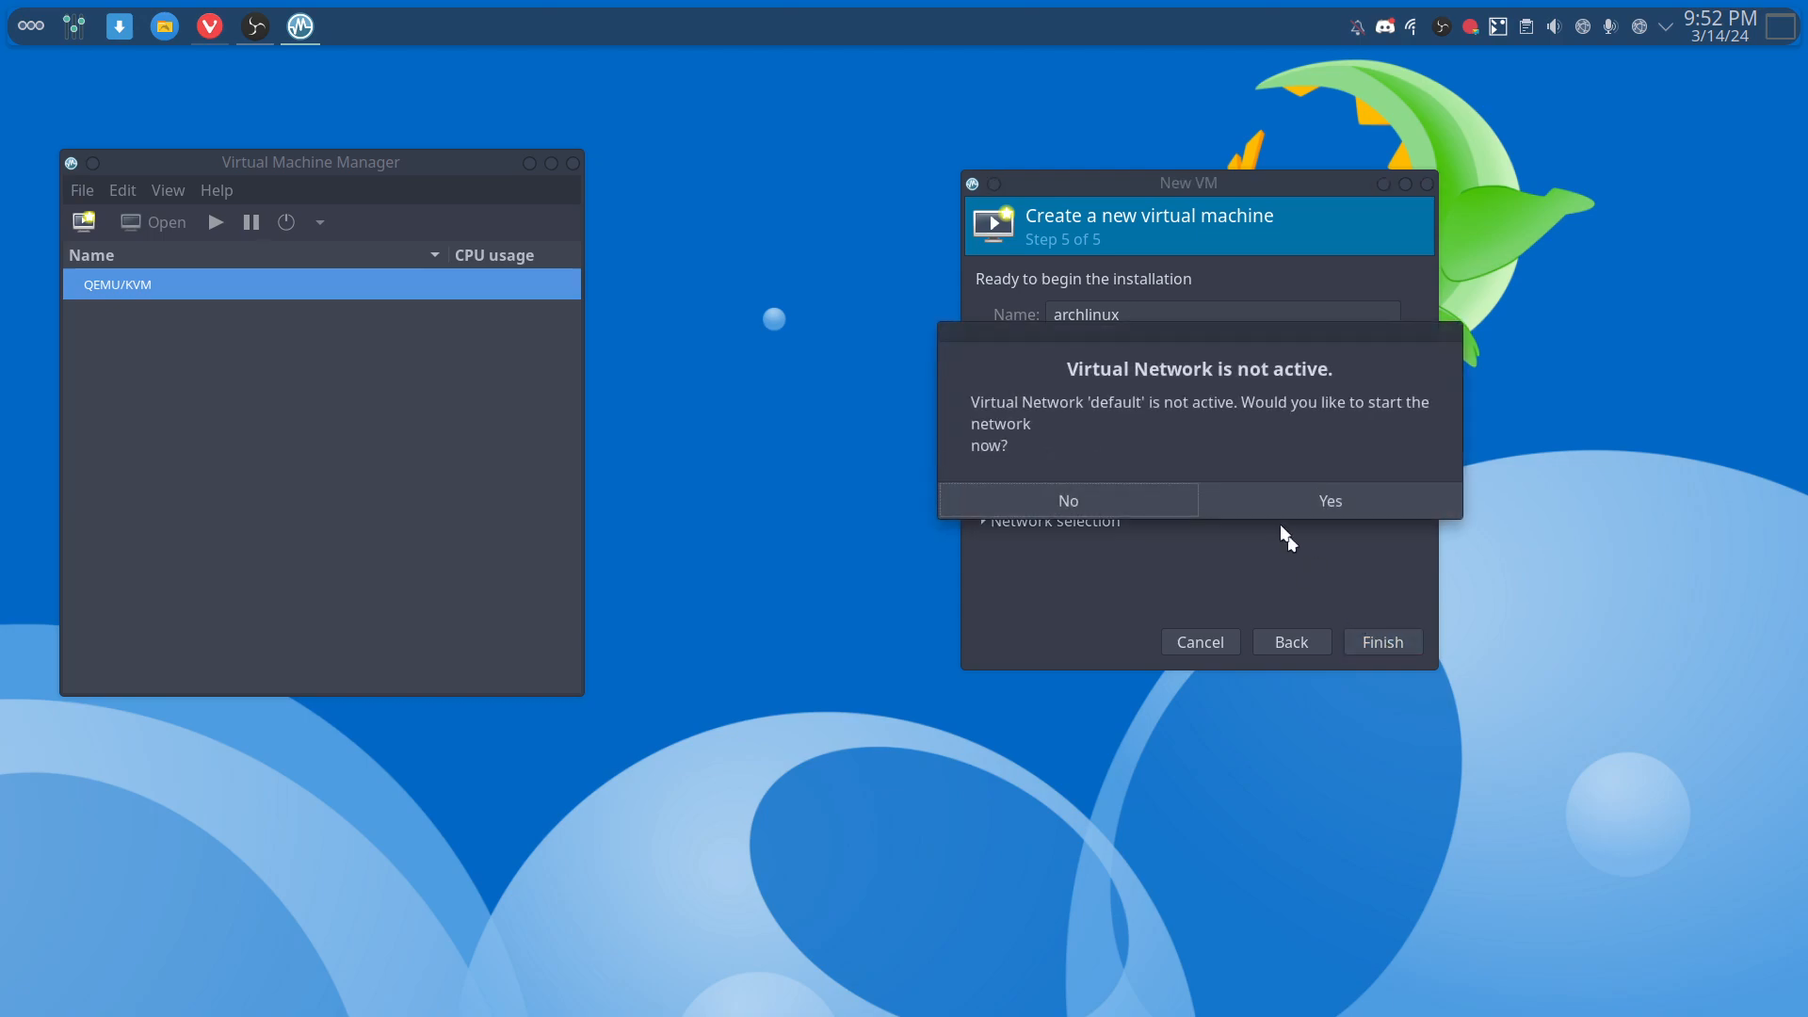
{"action": "left_click", "coordinate": [1304, 507]}
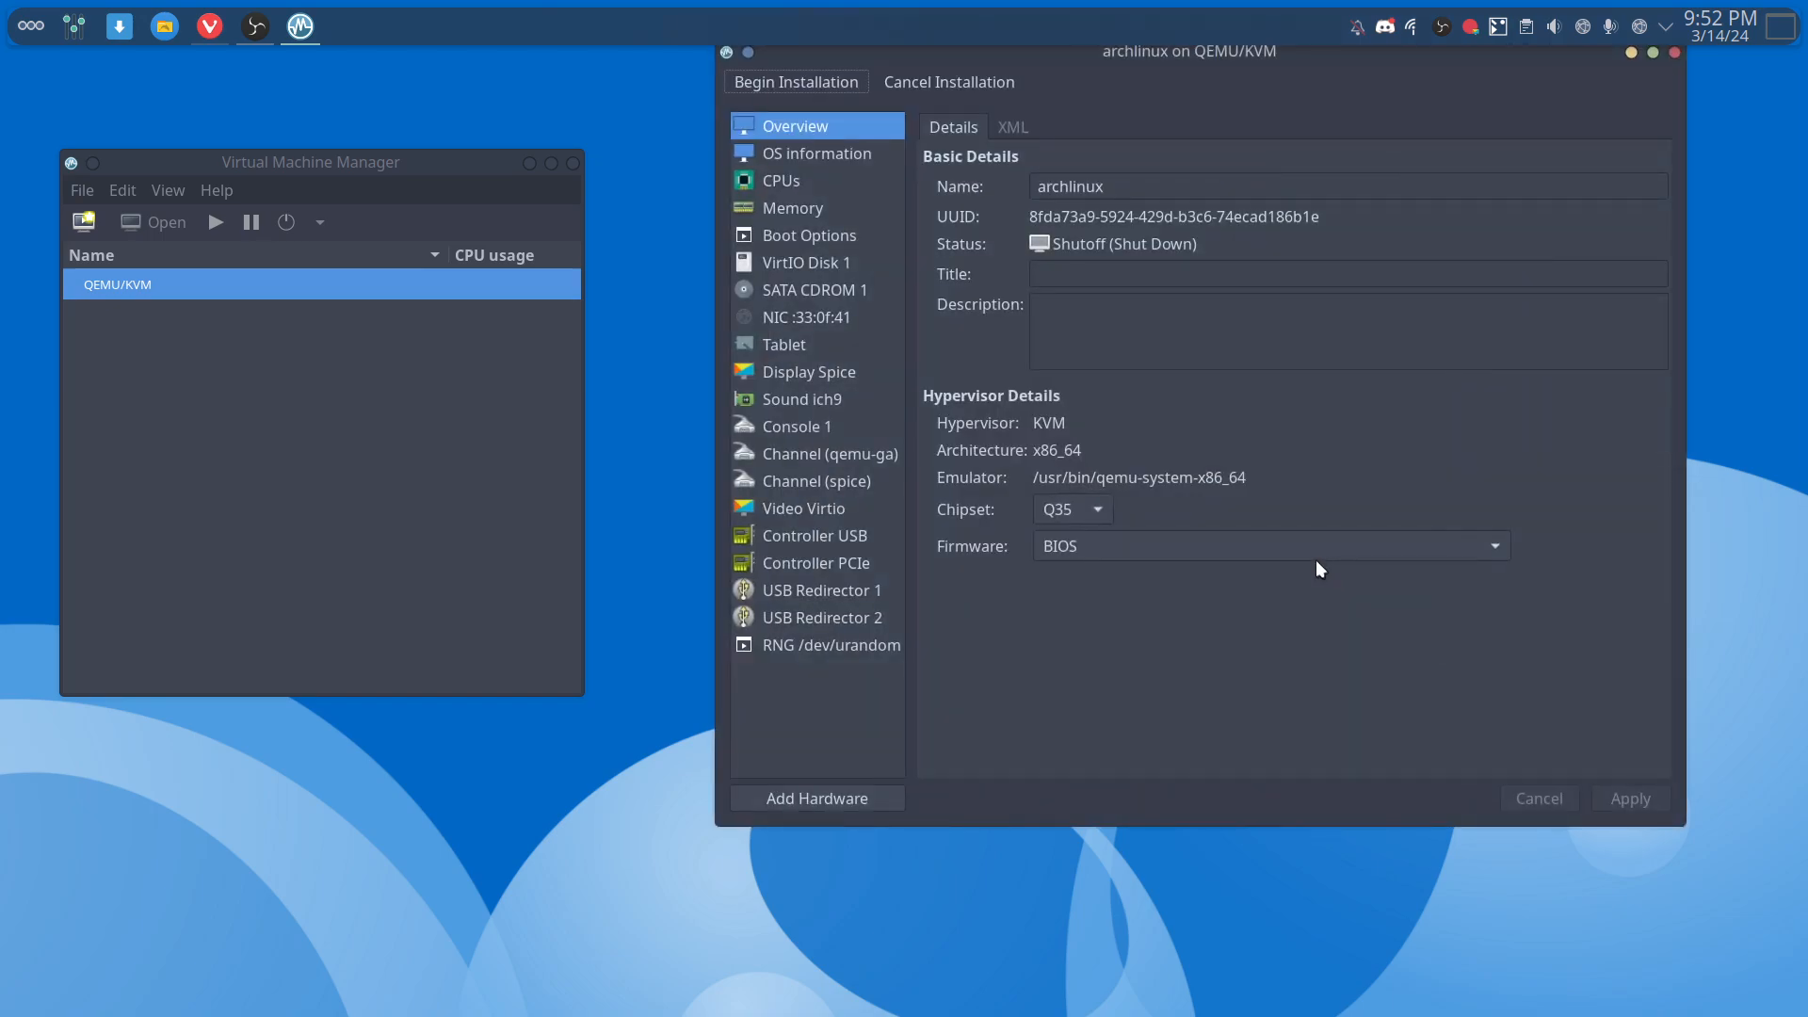
- Set the archlinux virtual machine's firmware to UEFI and apply the change
{"action": "left_click", "coordinate": [1126, 548]}
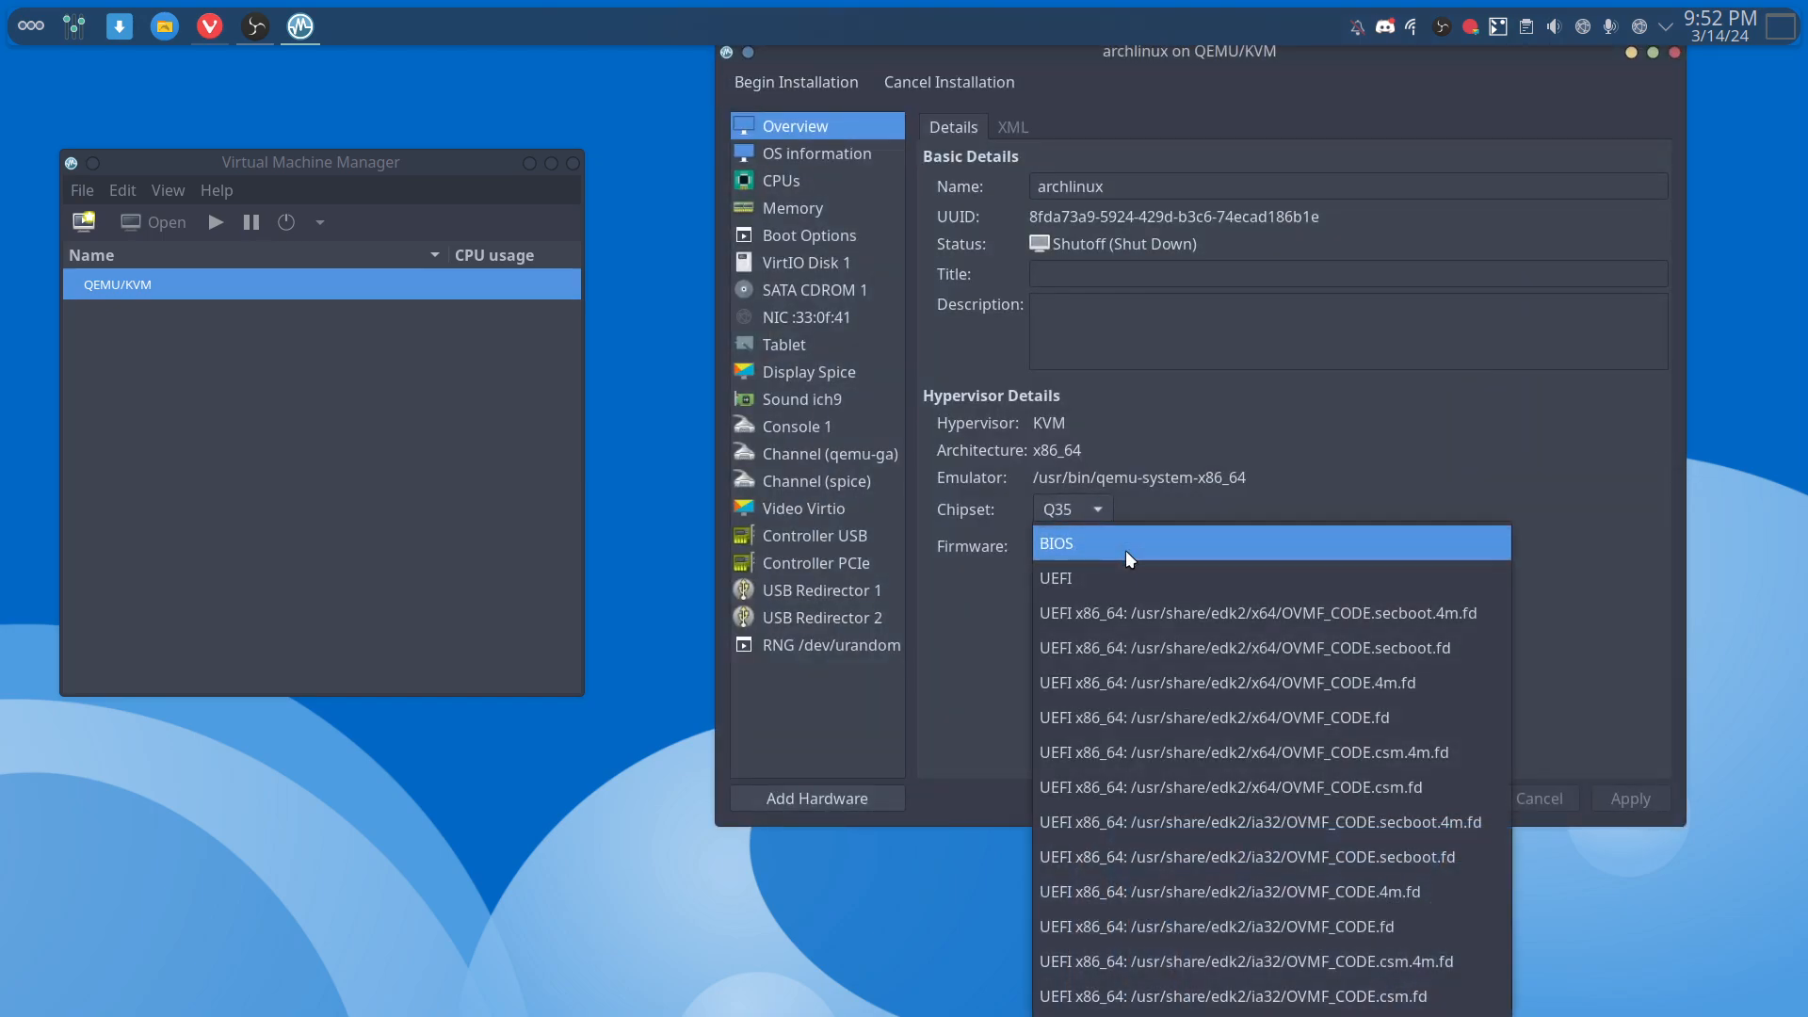
{"action": "left_click", "coordinate": [1132, 578]}
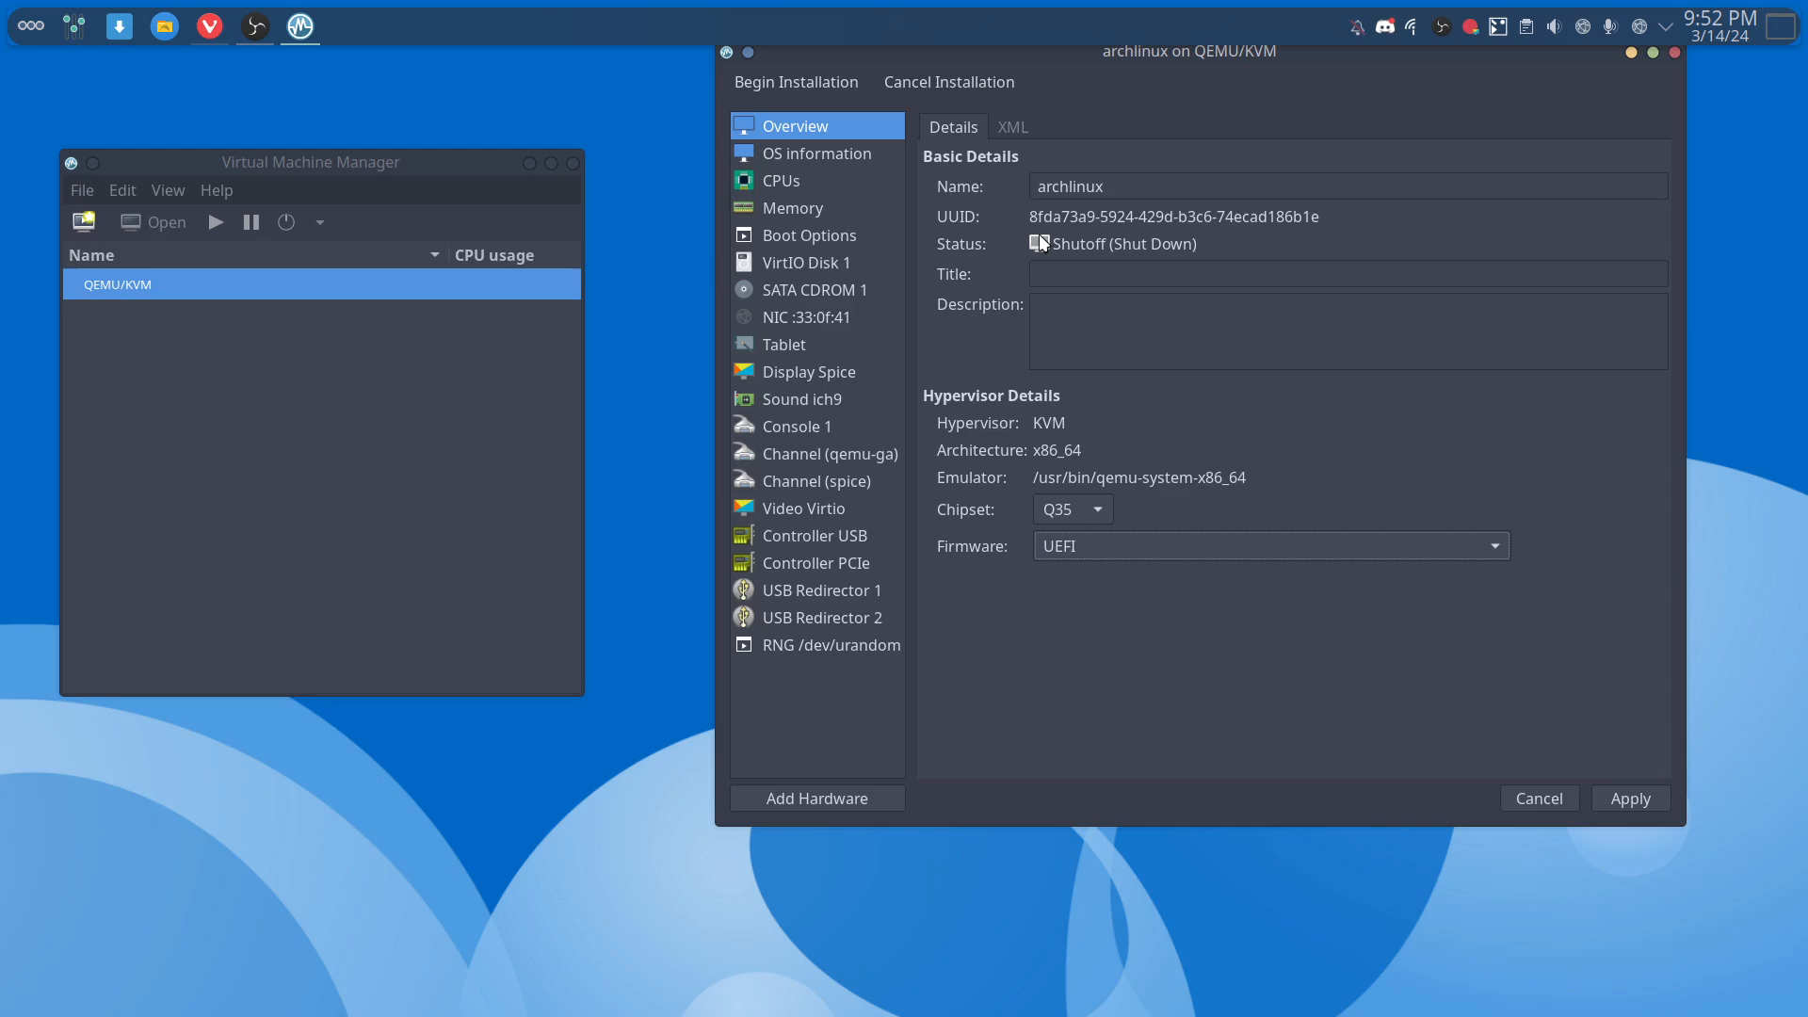
{"action": "left_click", "coordinate": [838, 162]}
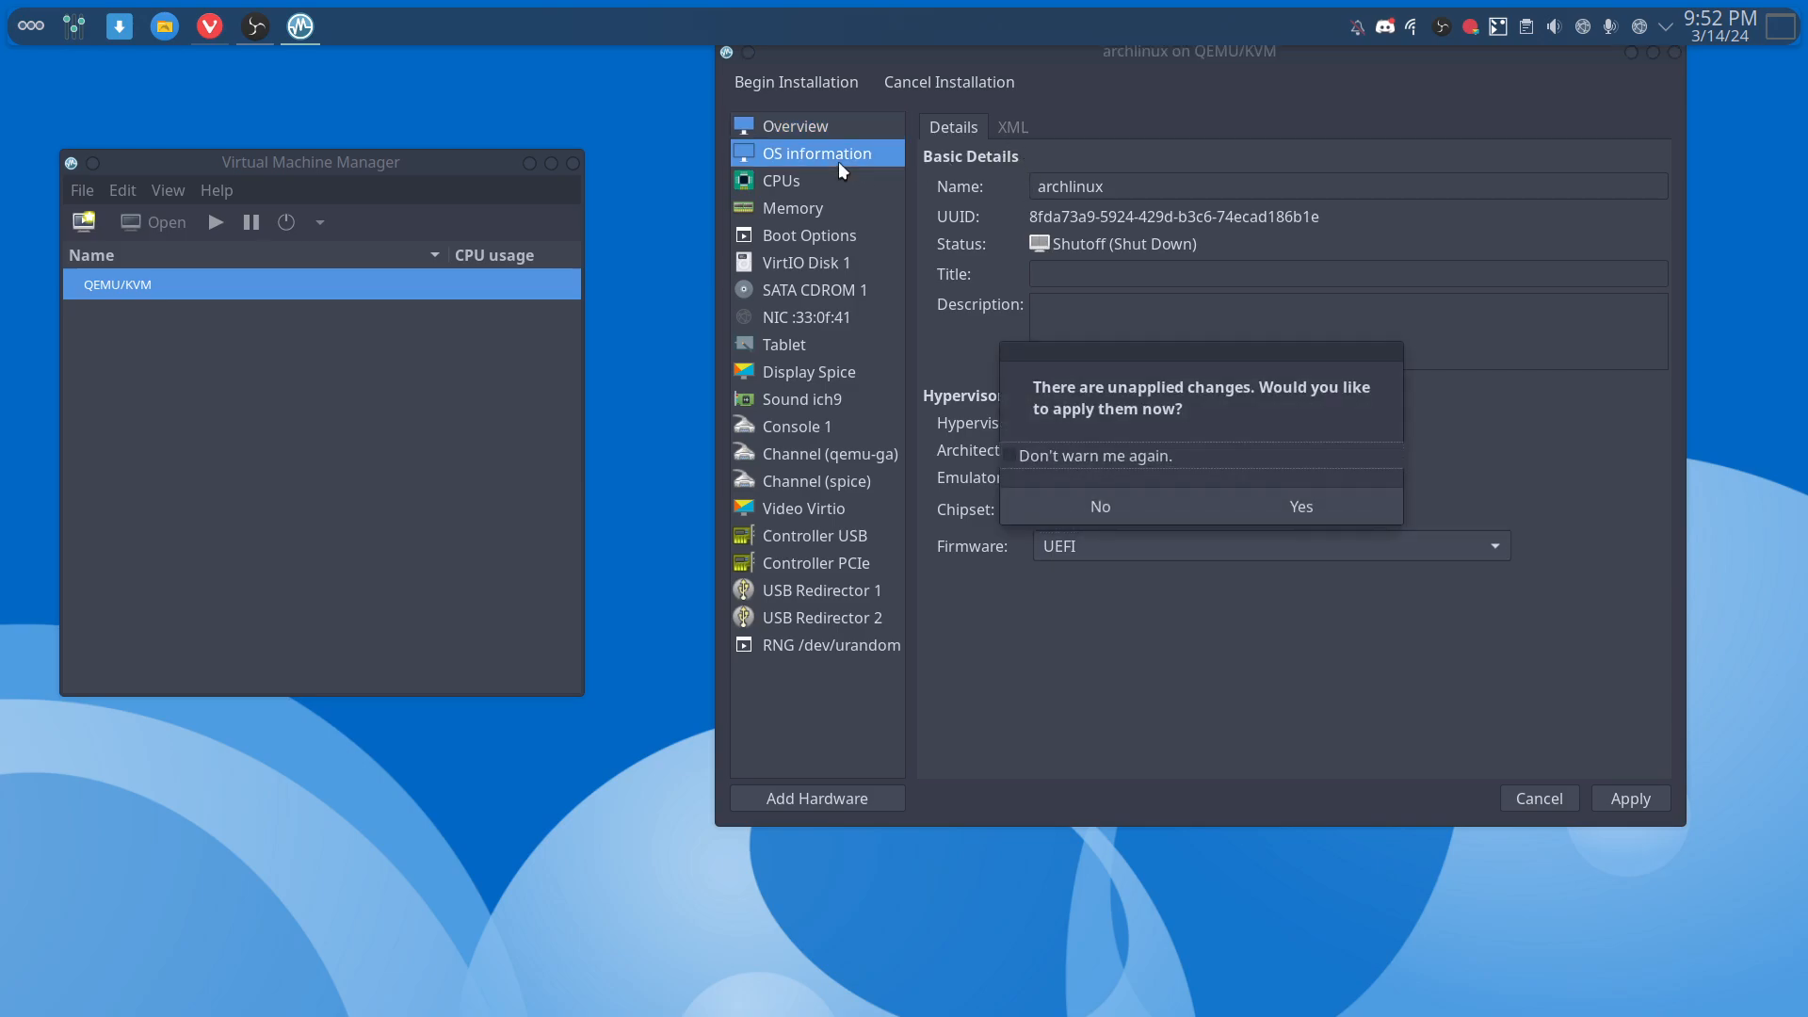
{"action": "left_click", "coordinate": [1323, 514]}
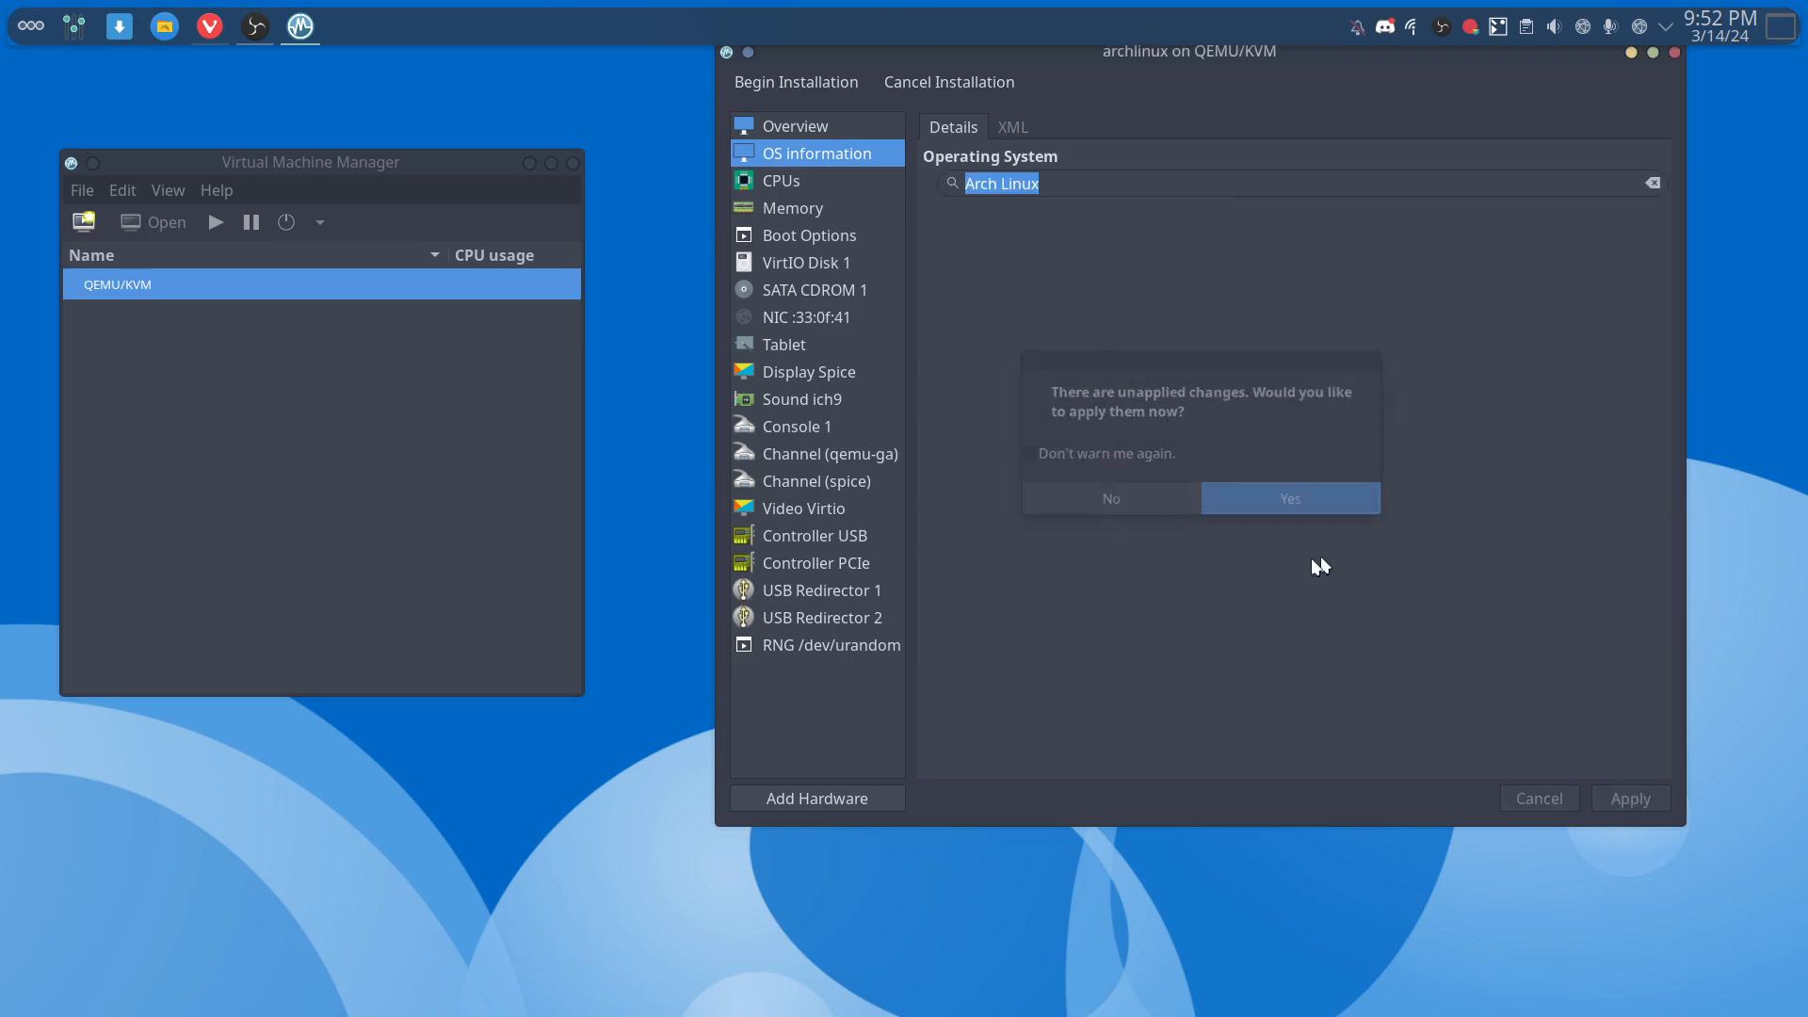
{"action": "left_click", "coordinate": [826, 128]}
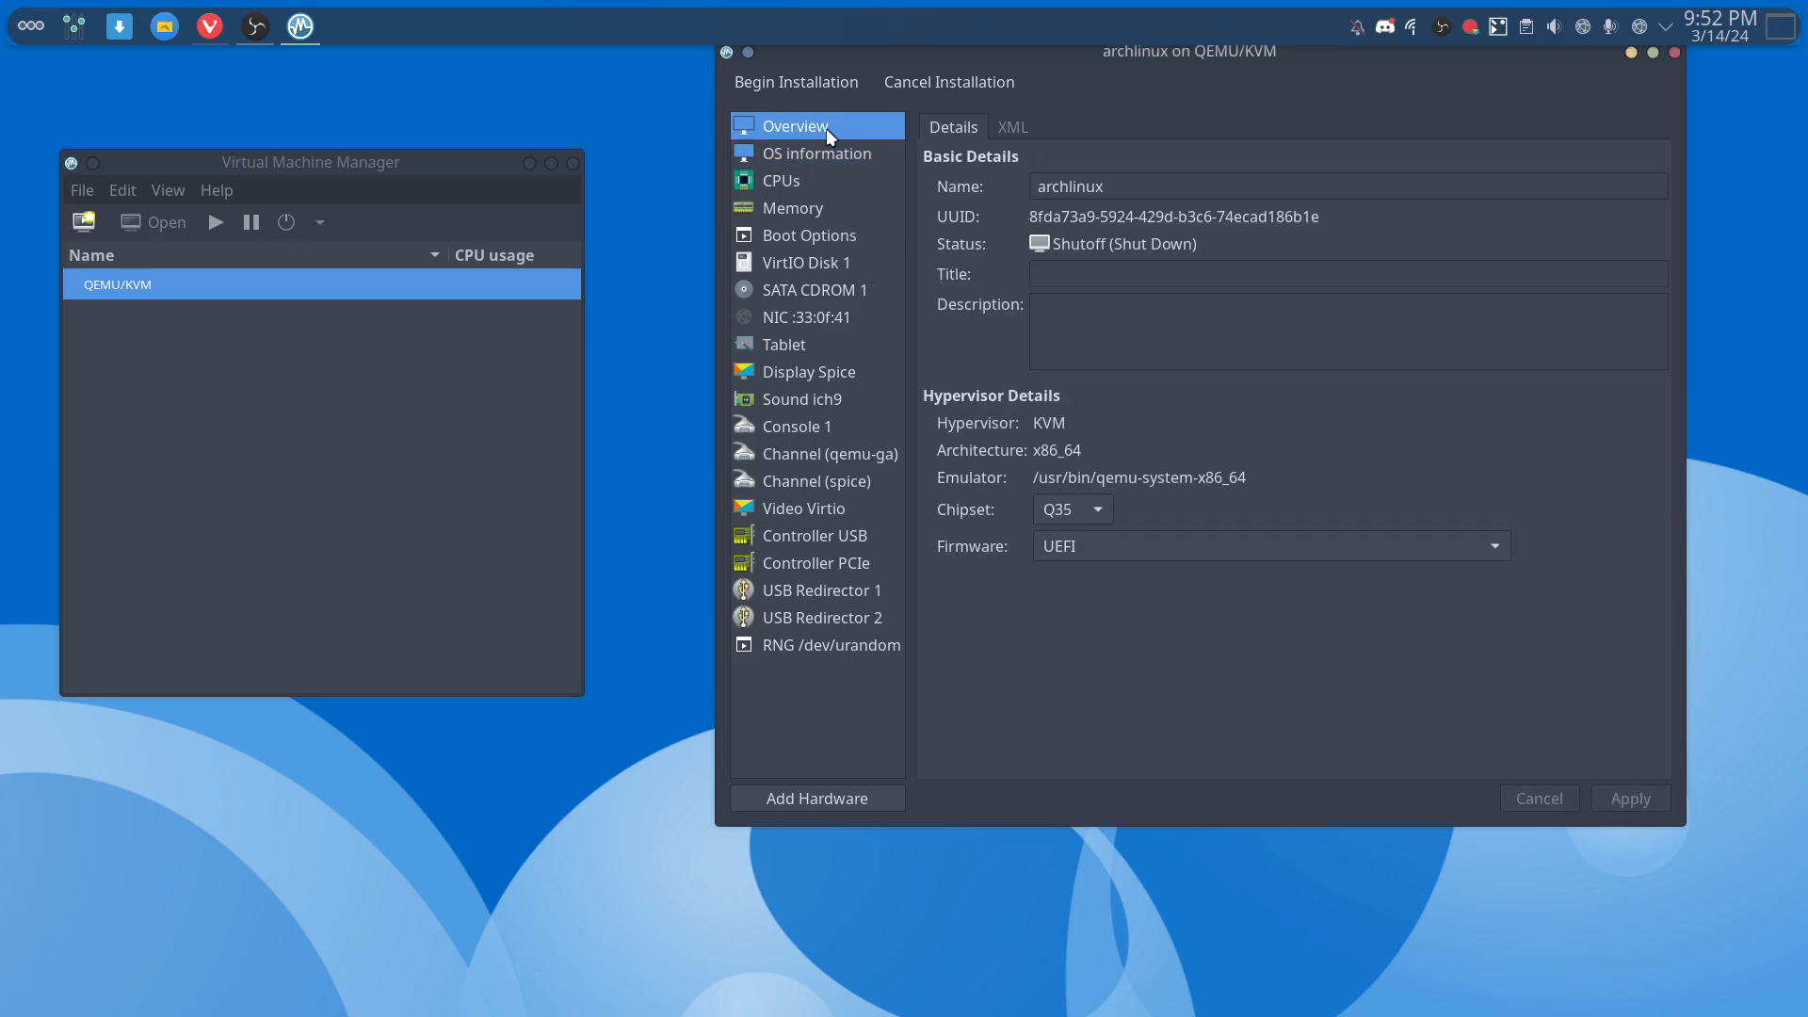
- Review the virtual machine's OS, CPU topology, memory, boot, disk, CD-ROM, network, display and sound settings
{"action": "left_click", "coordinate": [825, 149]}
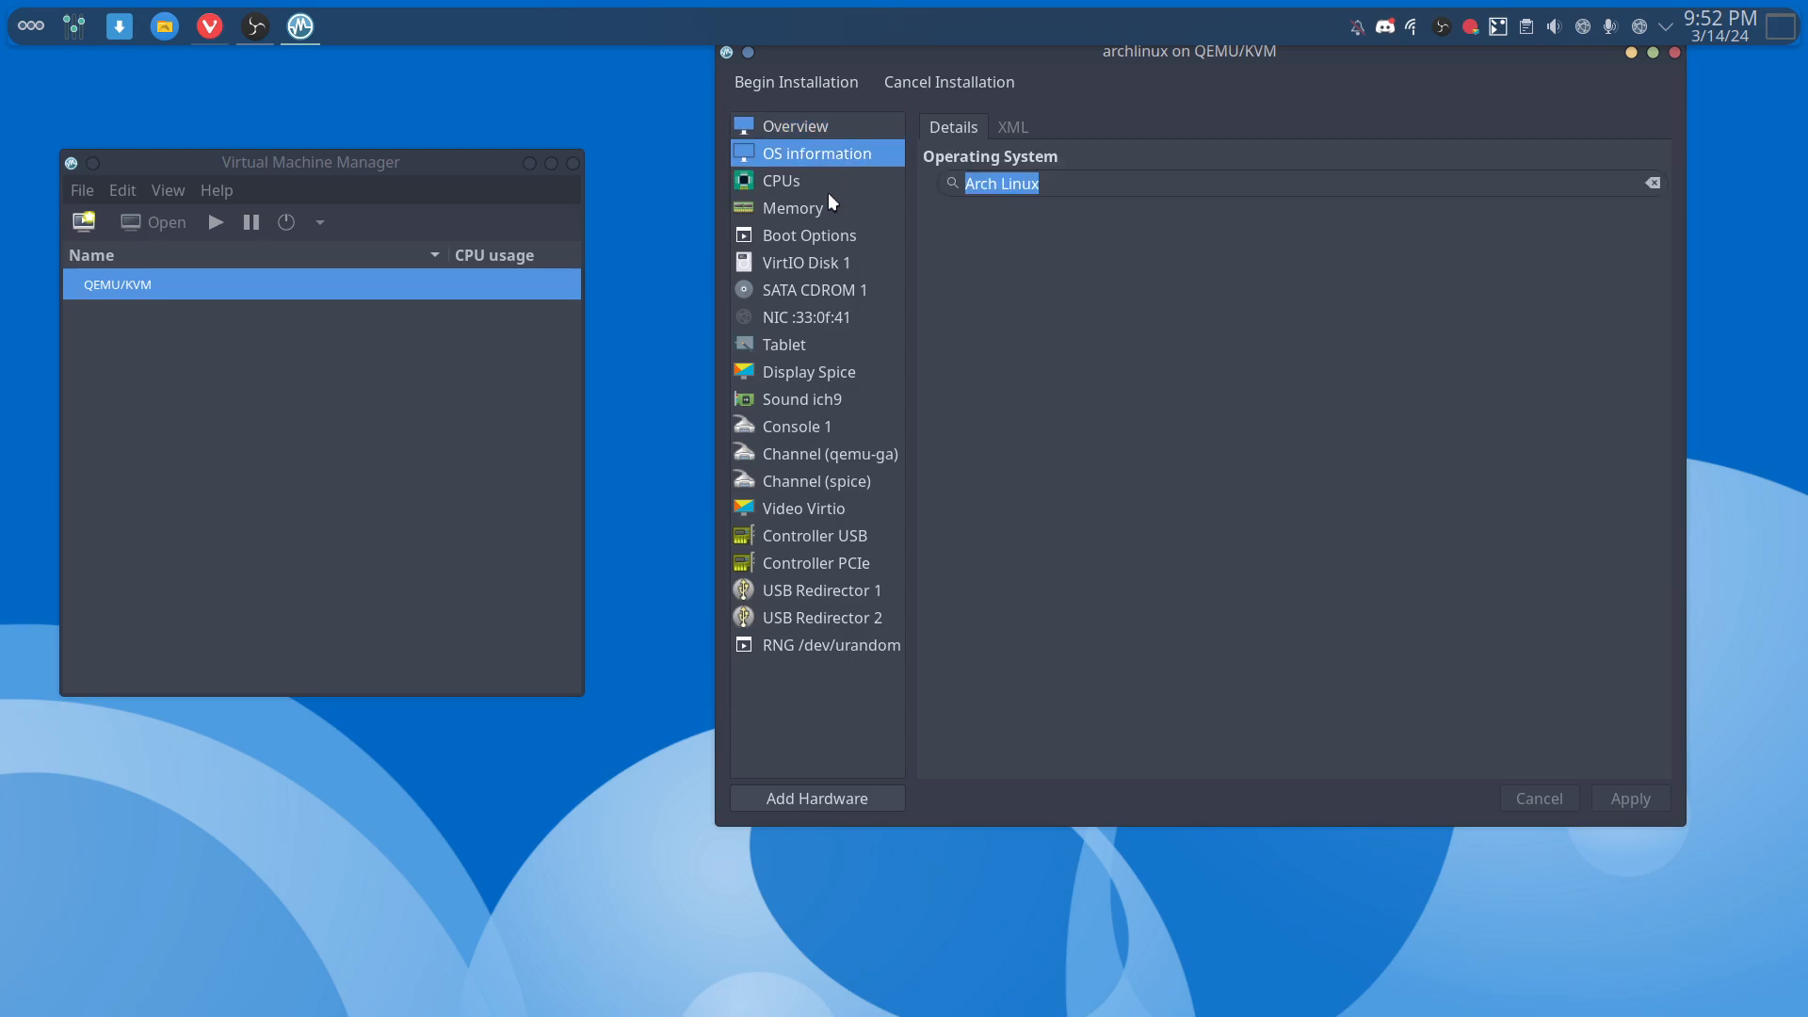
{"action": "left_click", "coordinate": [821, 186]}
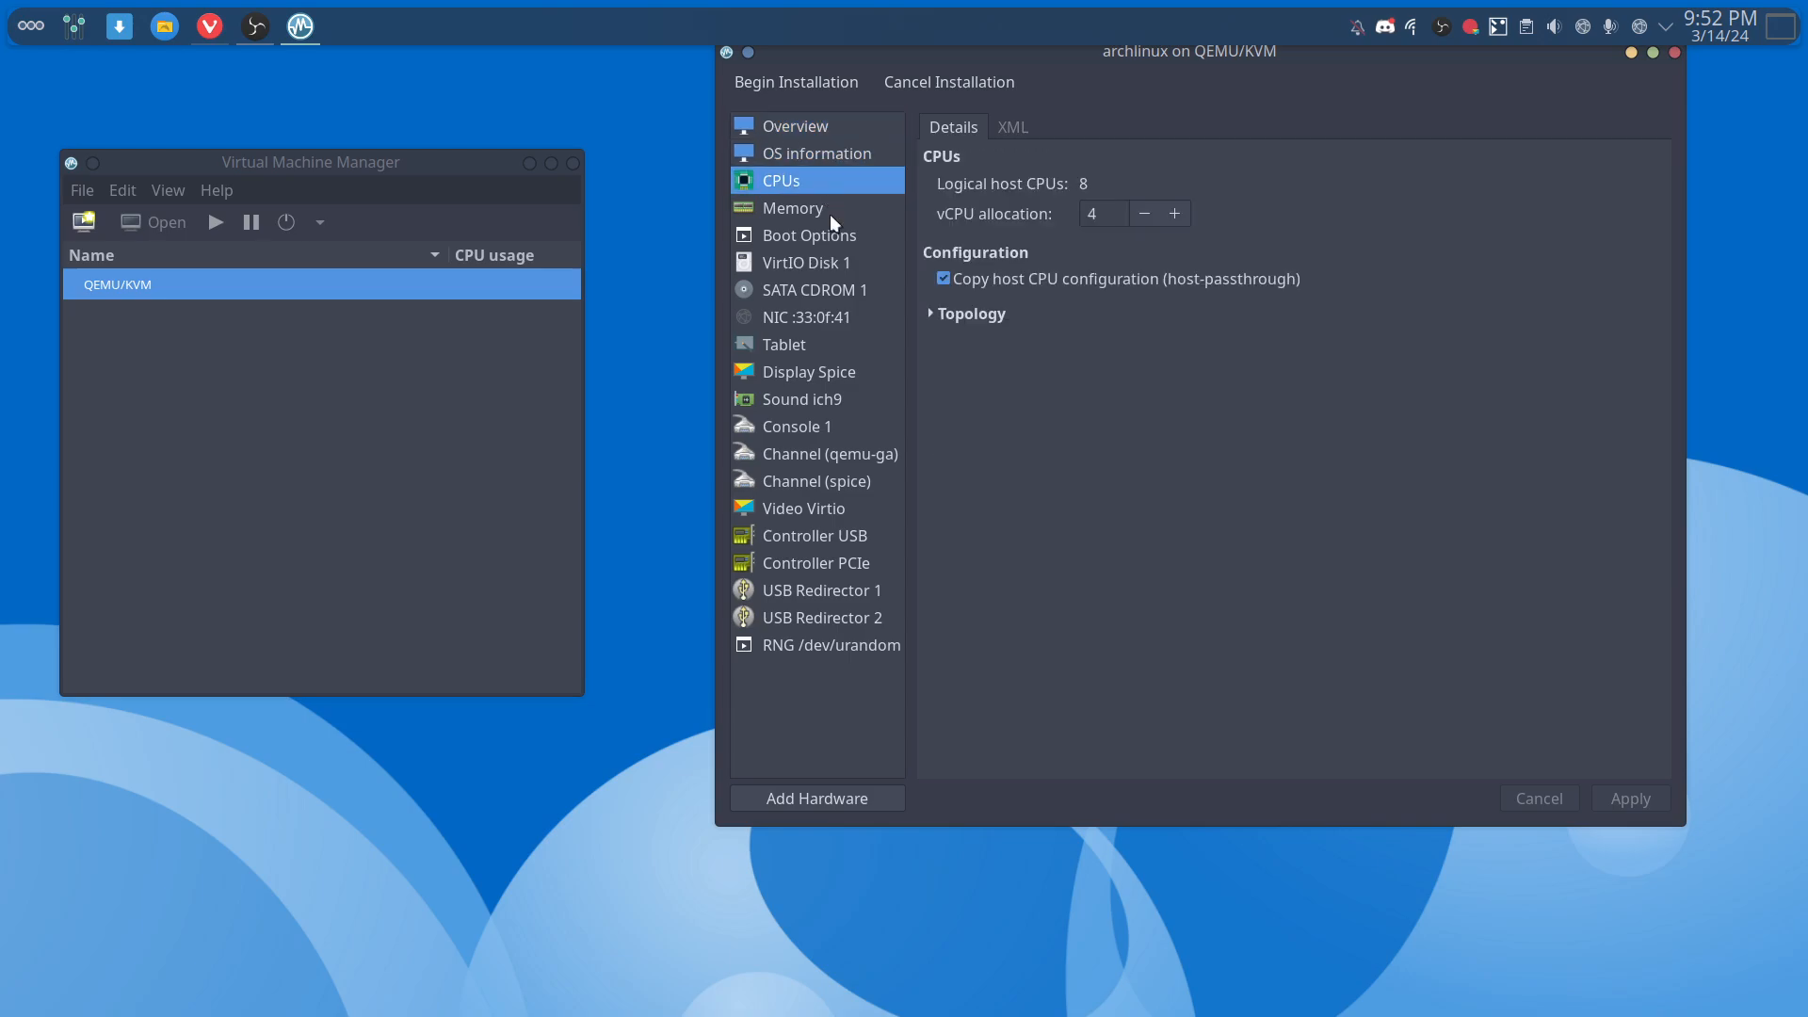
{"action": "left_click", "coordinate": [928, 315]}
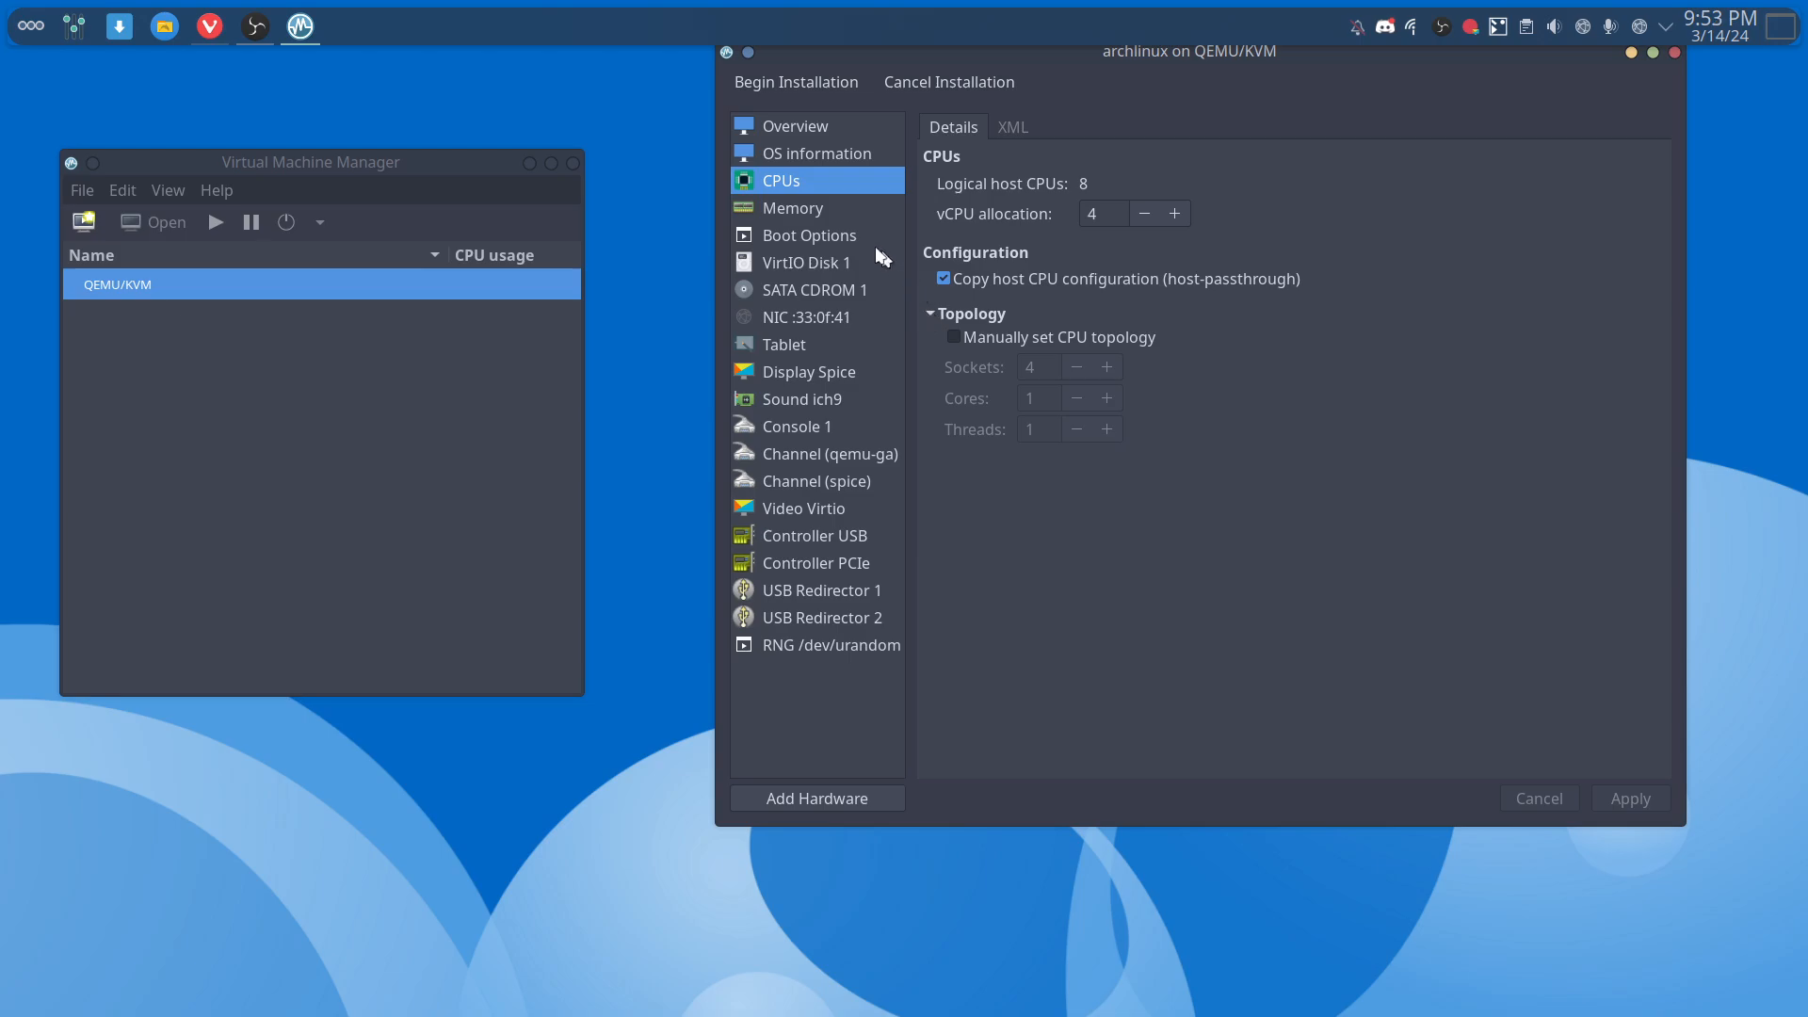
{"action": "left_click", "coordinate": [839, 213]}
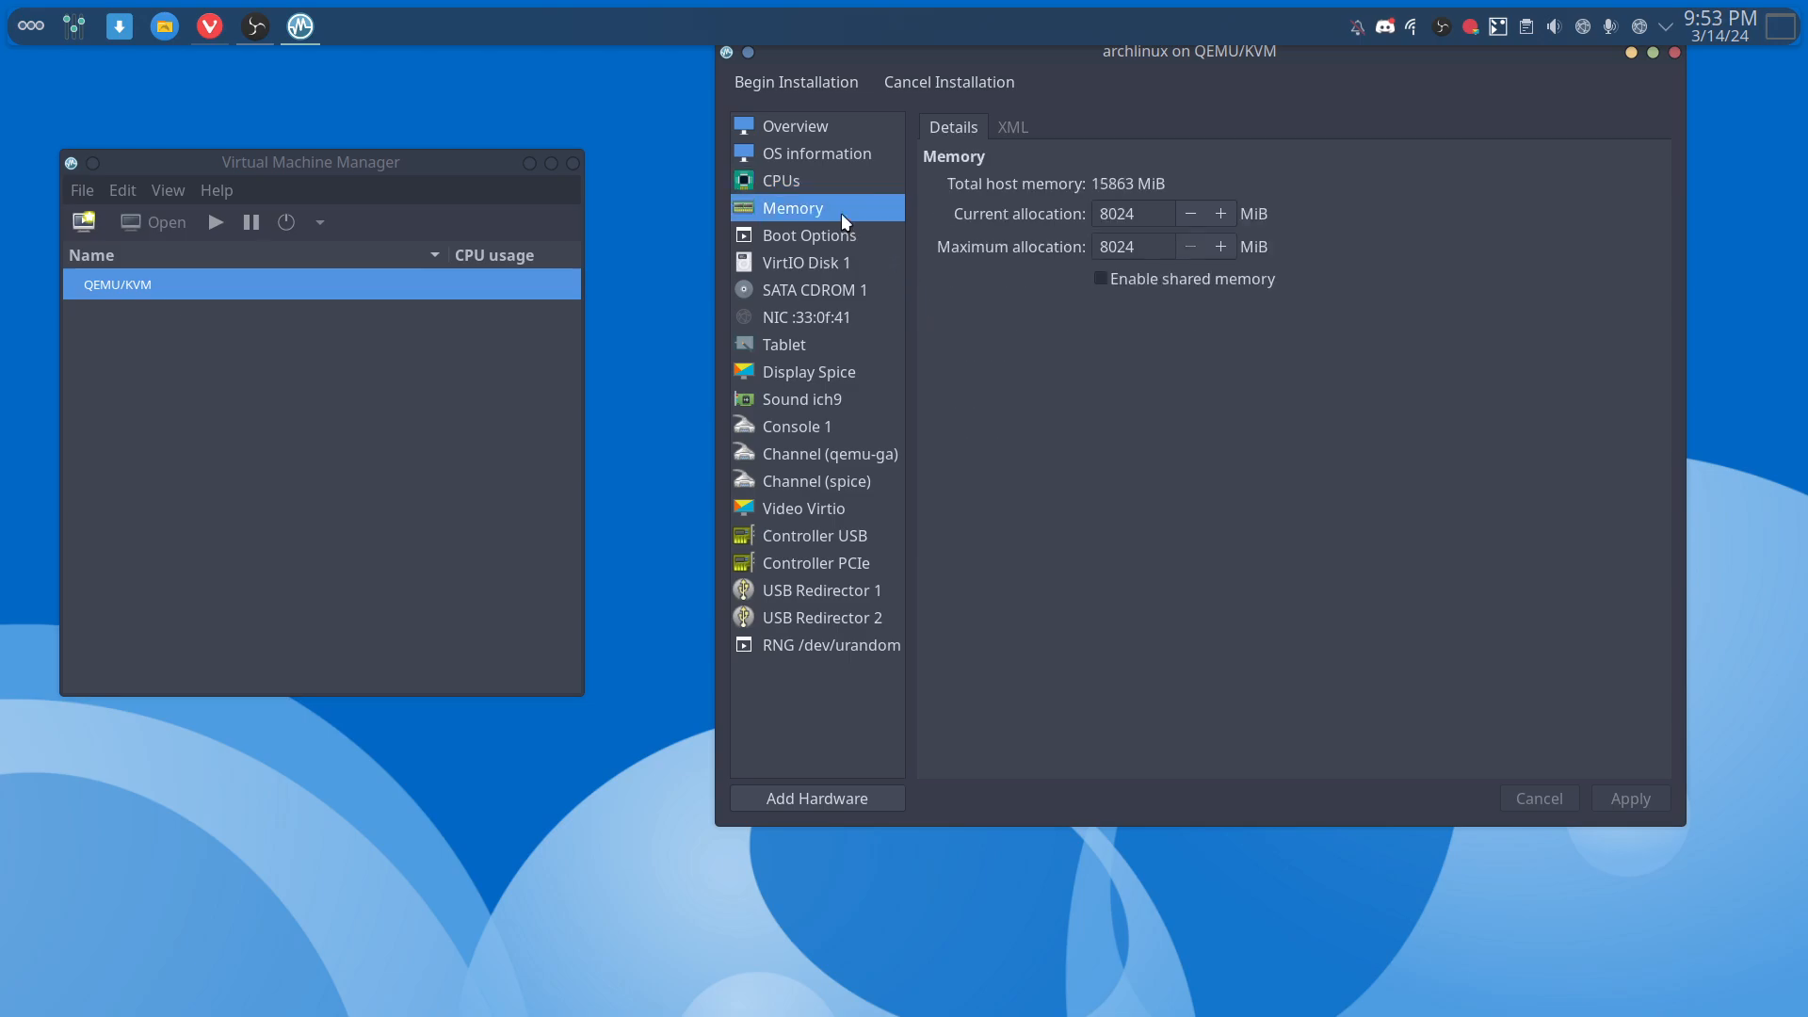
{"action": "left_click", "coordinate": [845, 237]}
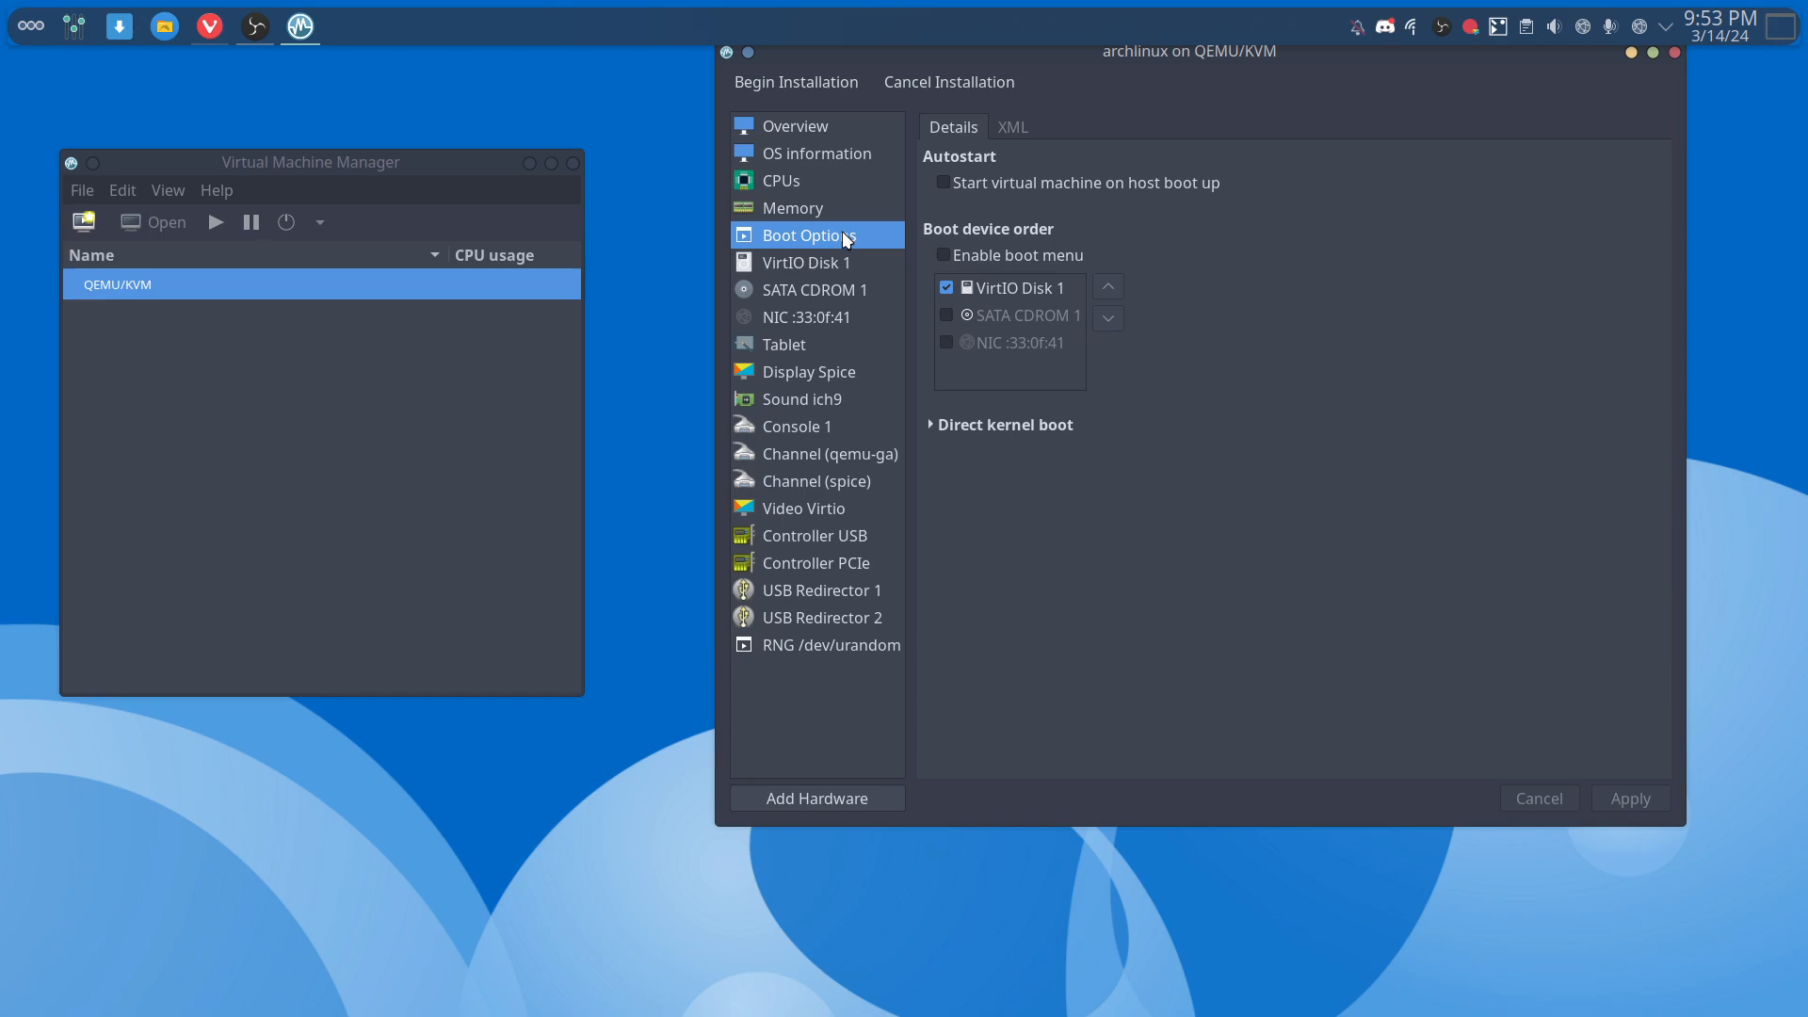
{"action": "left_click", "coordinate": [841, 265]}
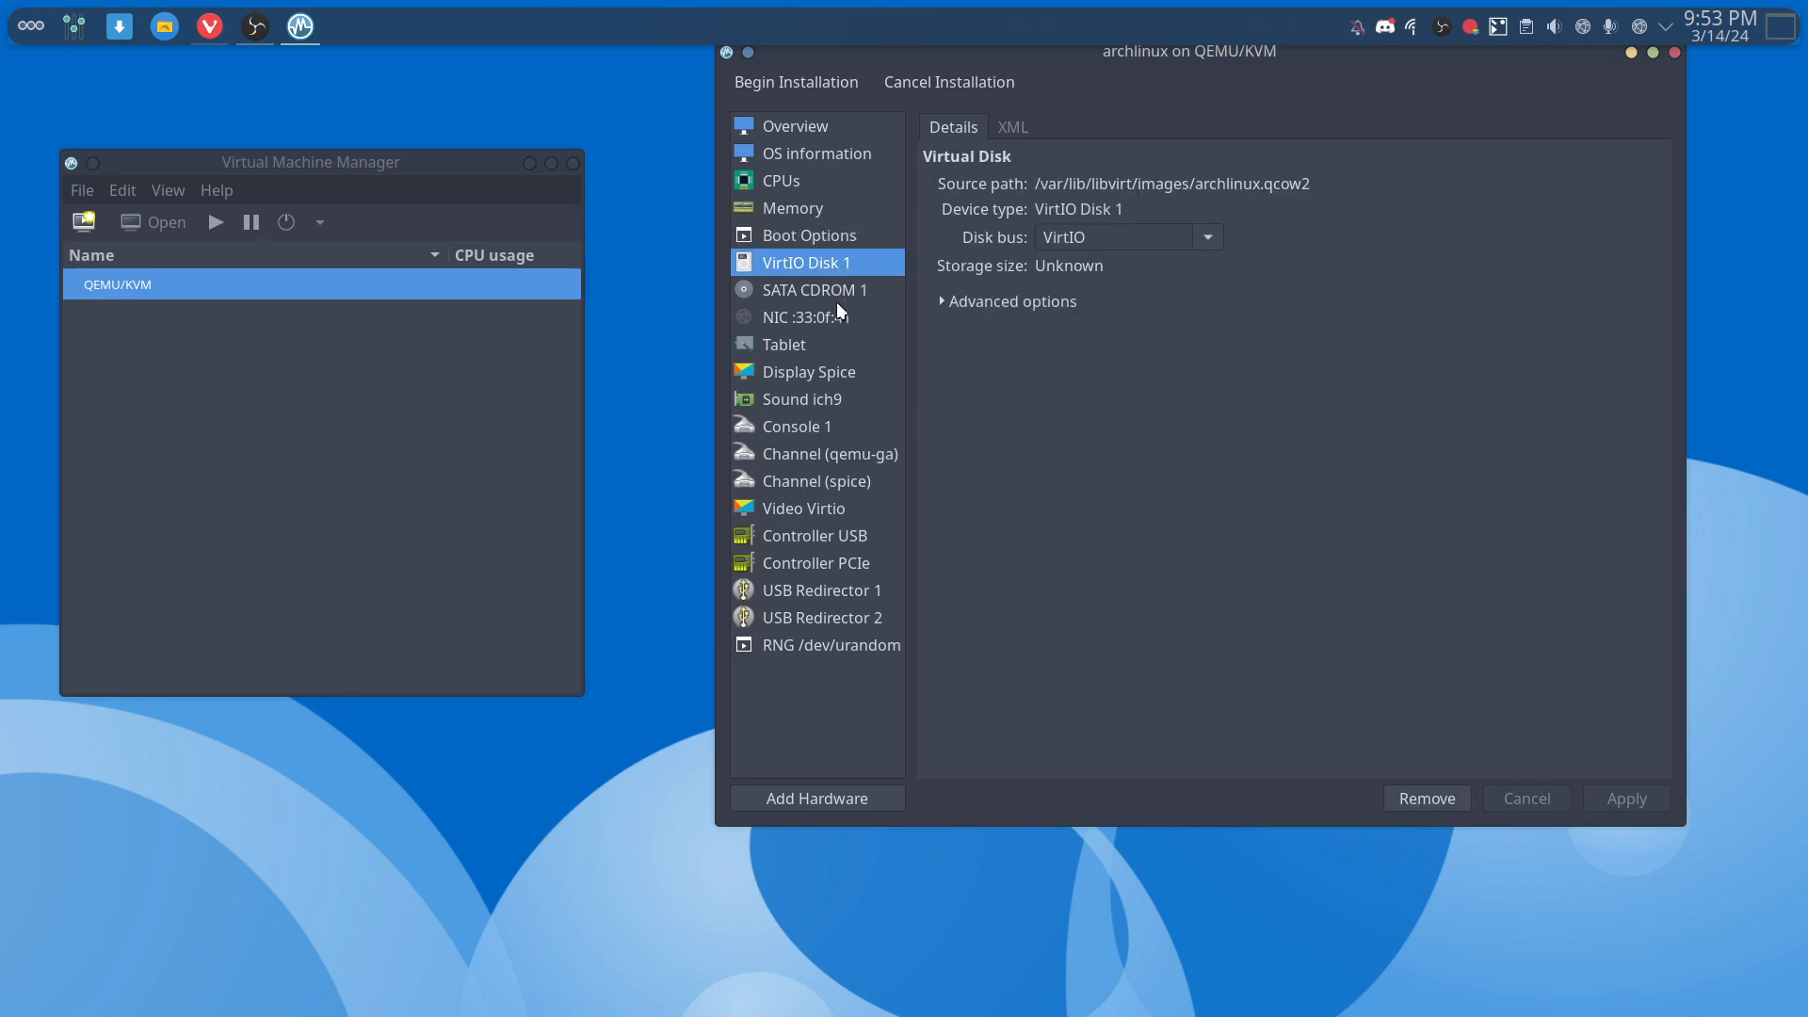
{"action": "left_click", "coordinate": [826, 289]}
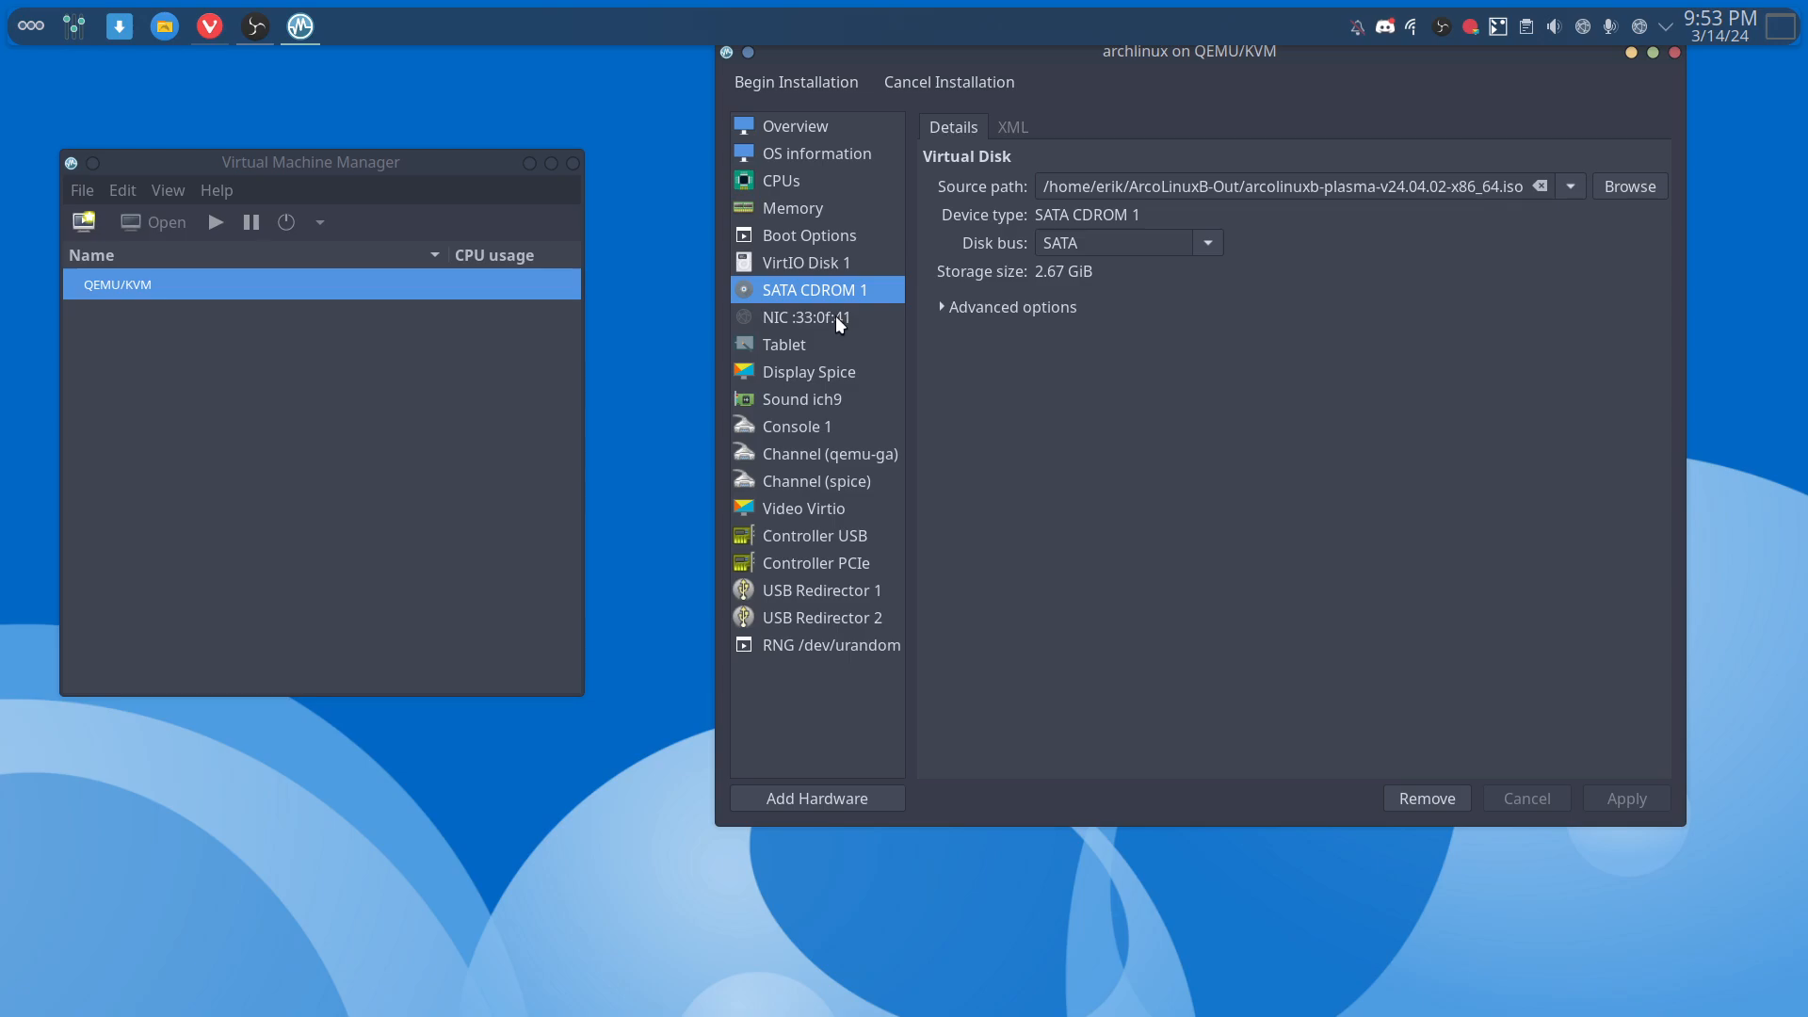
{"action": "left_click", "coordinate": [834, 314]}
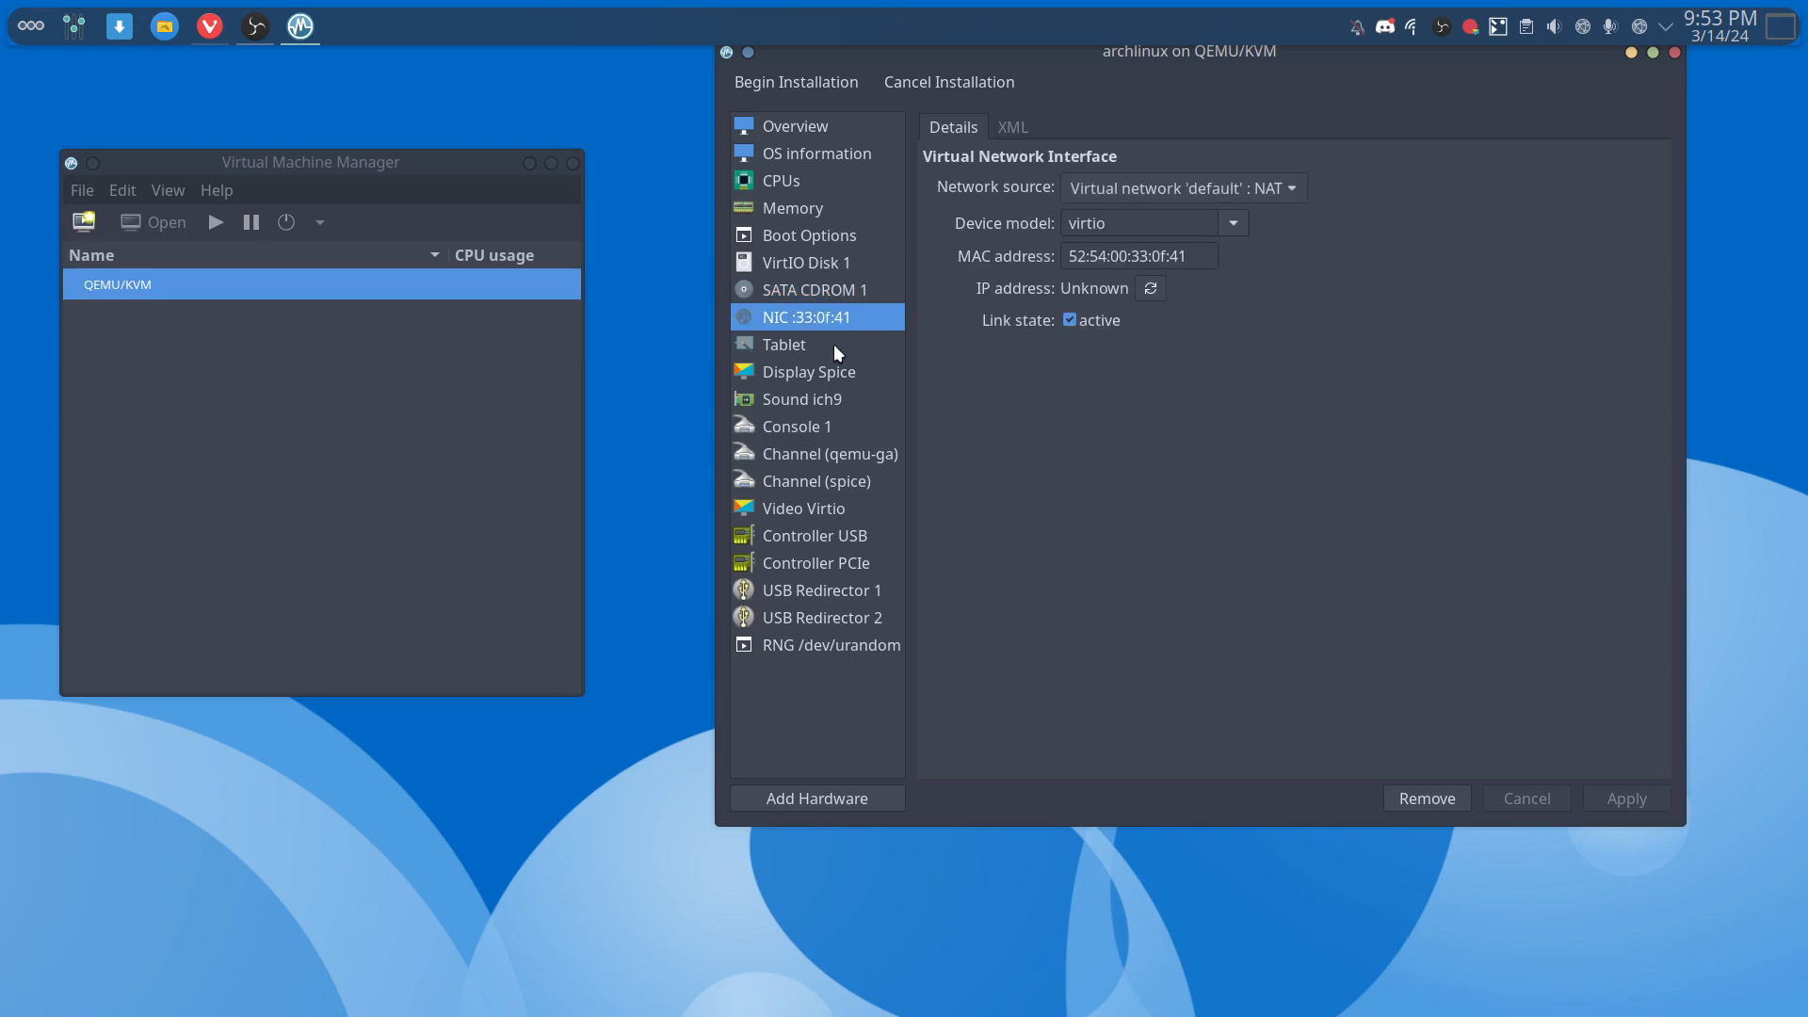
{"action": "left_click", "coordinate": [819, 347]}
{"action": "left_click", "coordinate": [831, 372]}
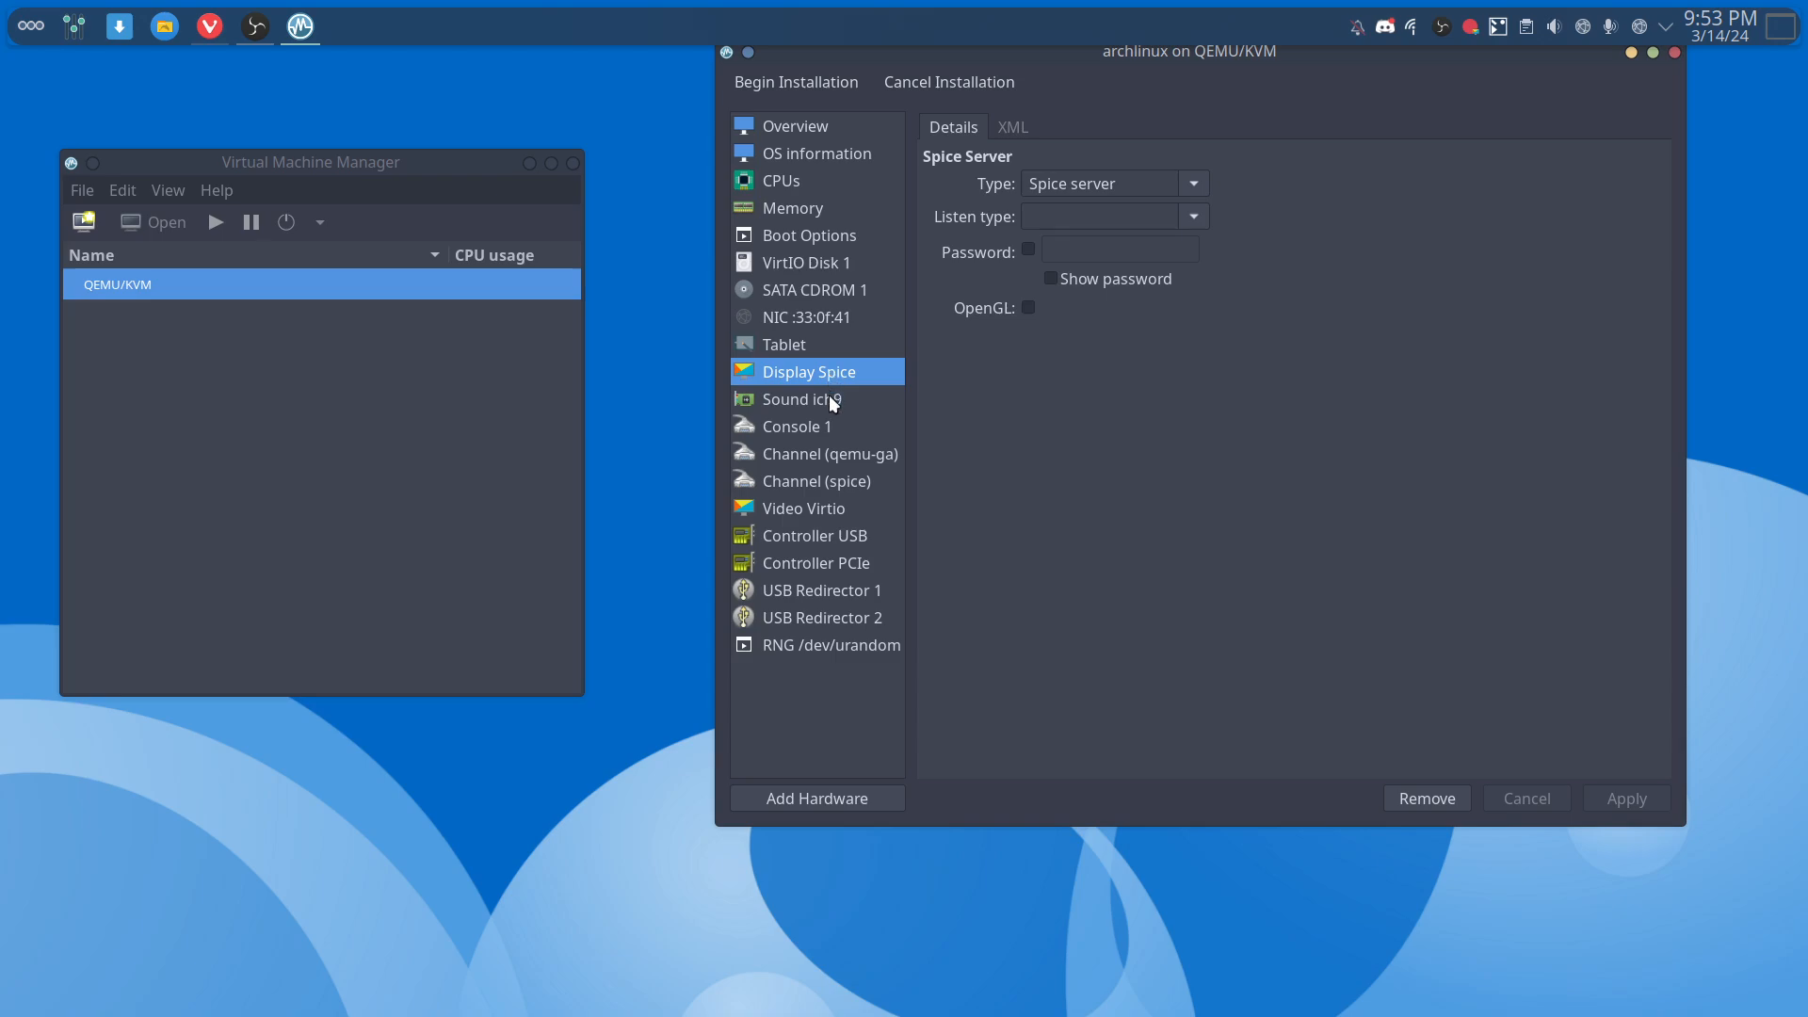
{"action": "left_click", "coordinate": [829, 396]}
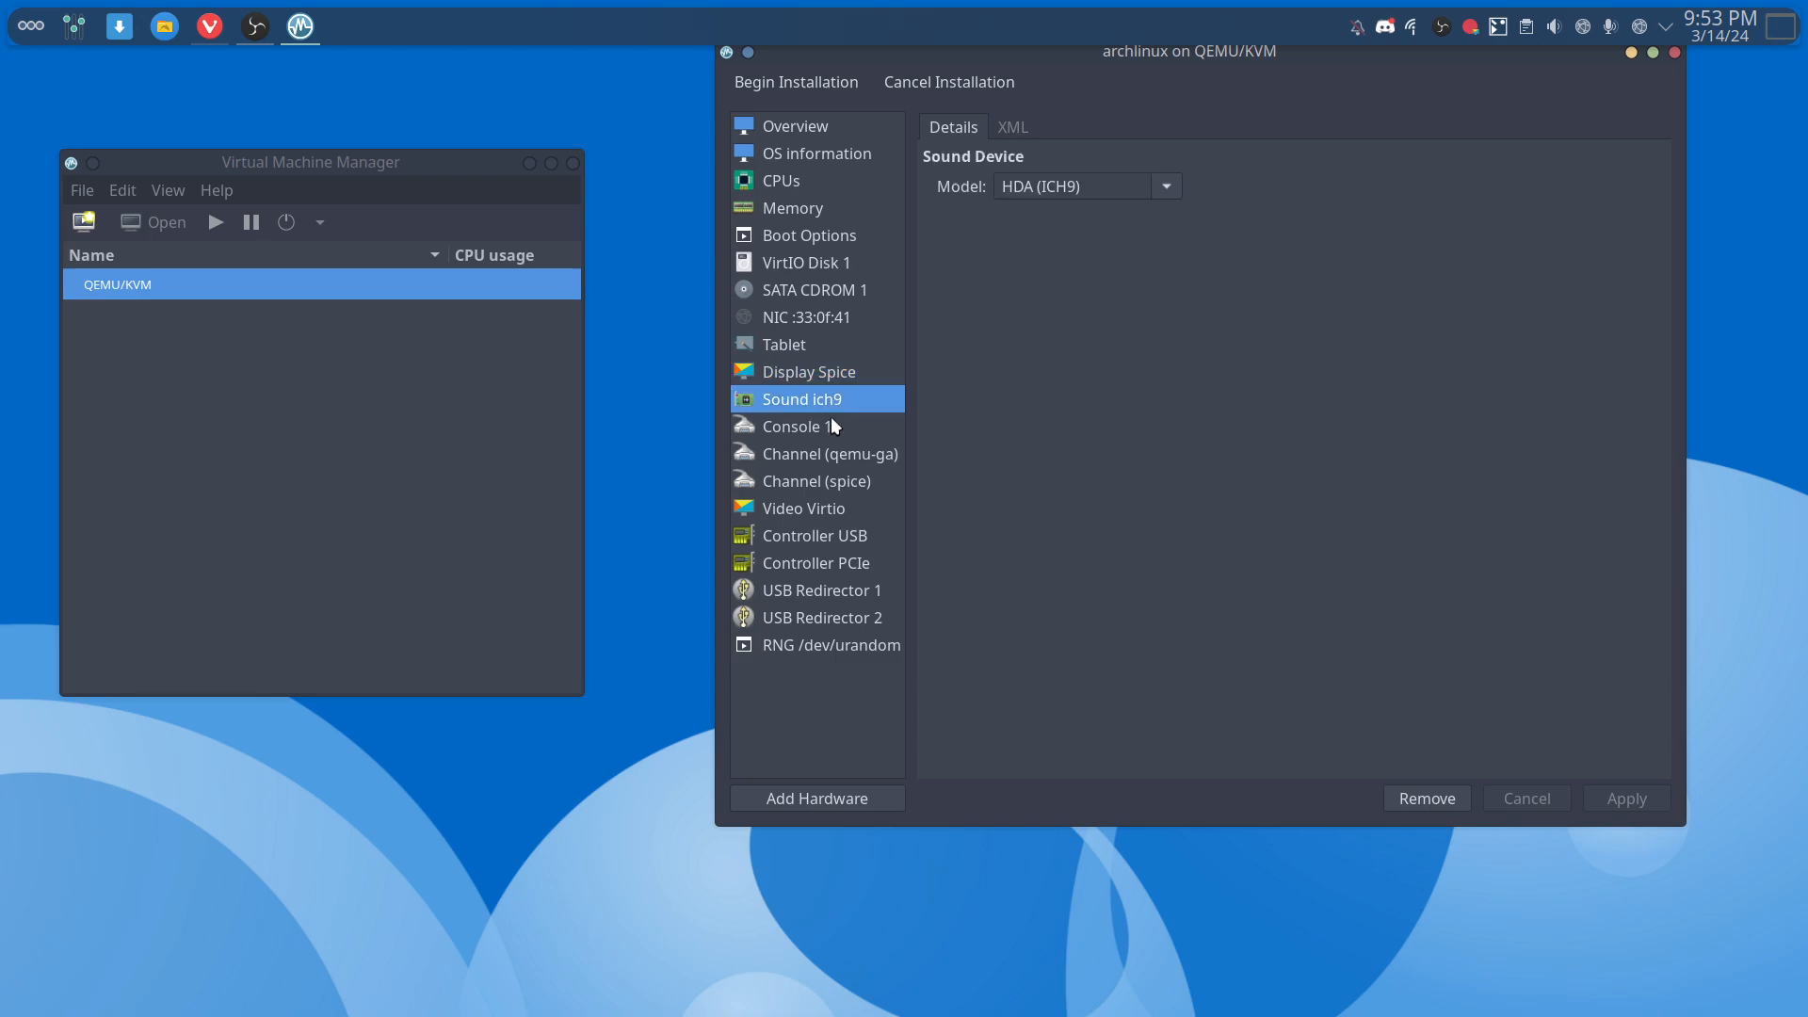
- Enable 3D acceleration for the Virtio video device, apply the change and try to begin the installation
{"action": "left_click", "coordinate": [834, 511]}
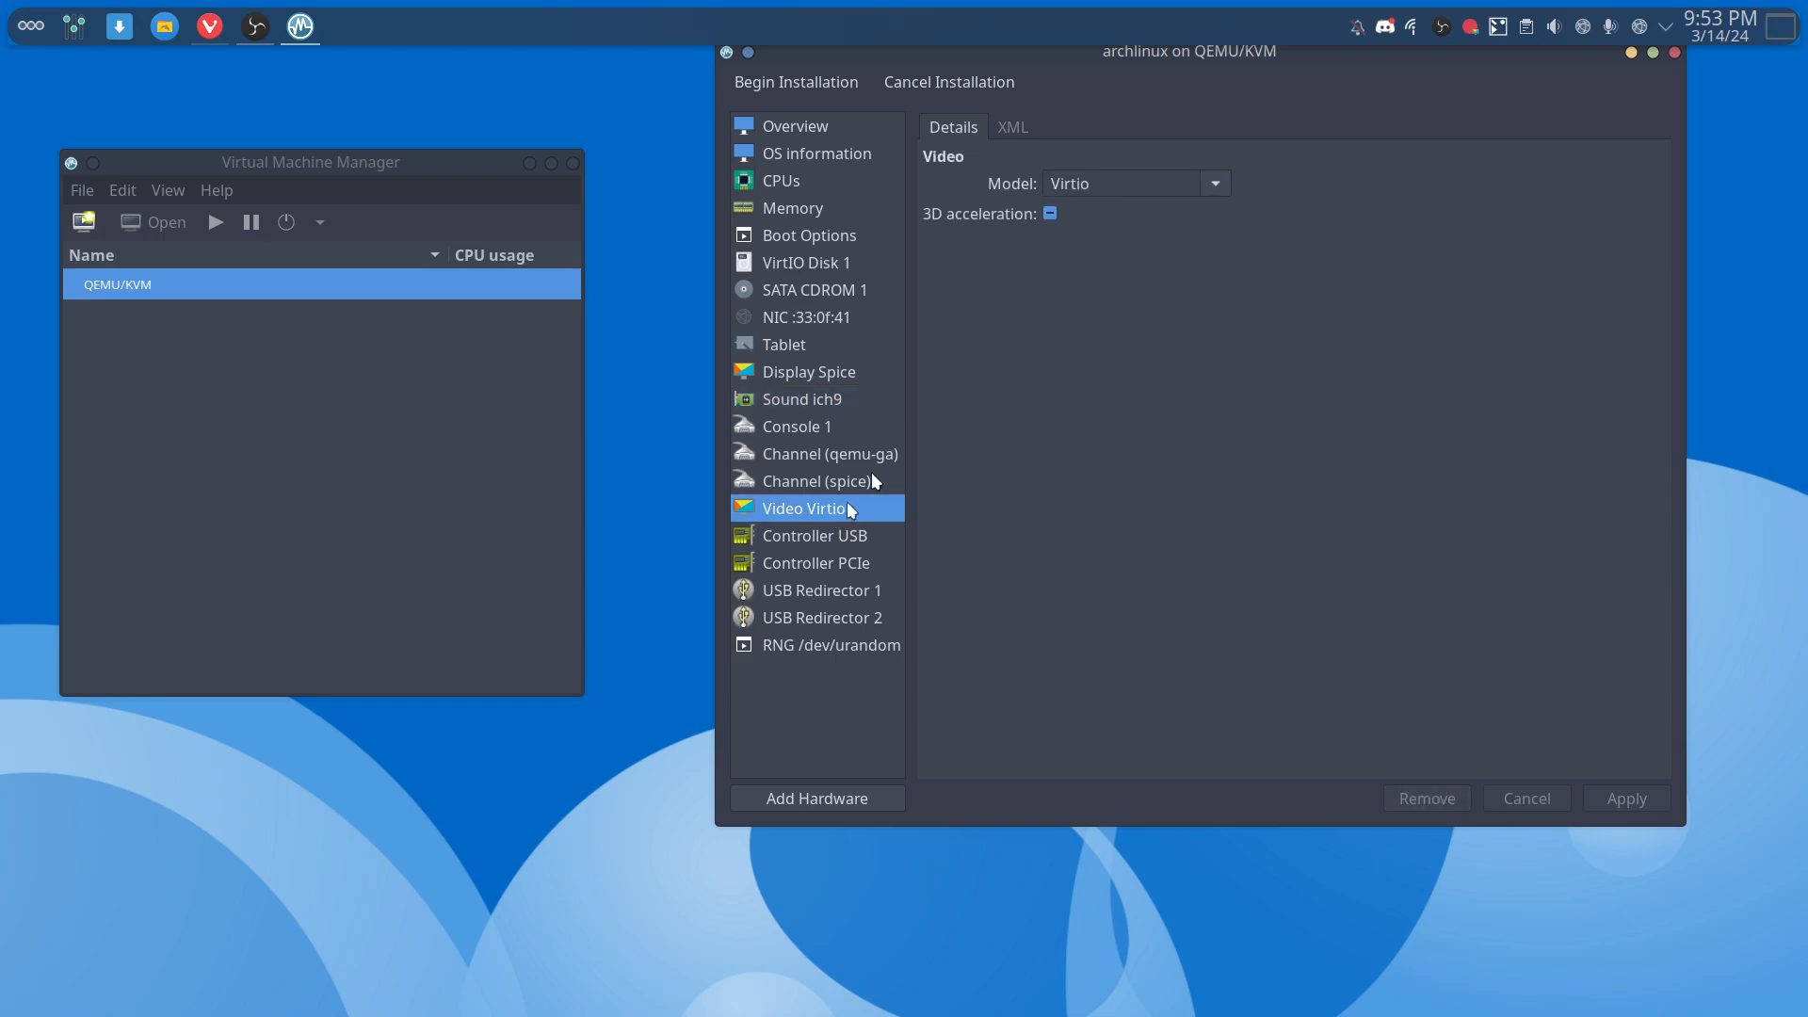
{"action": "left_click", "coordinate": [1048, 214]}
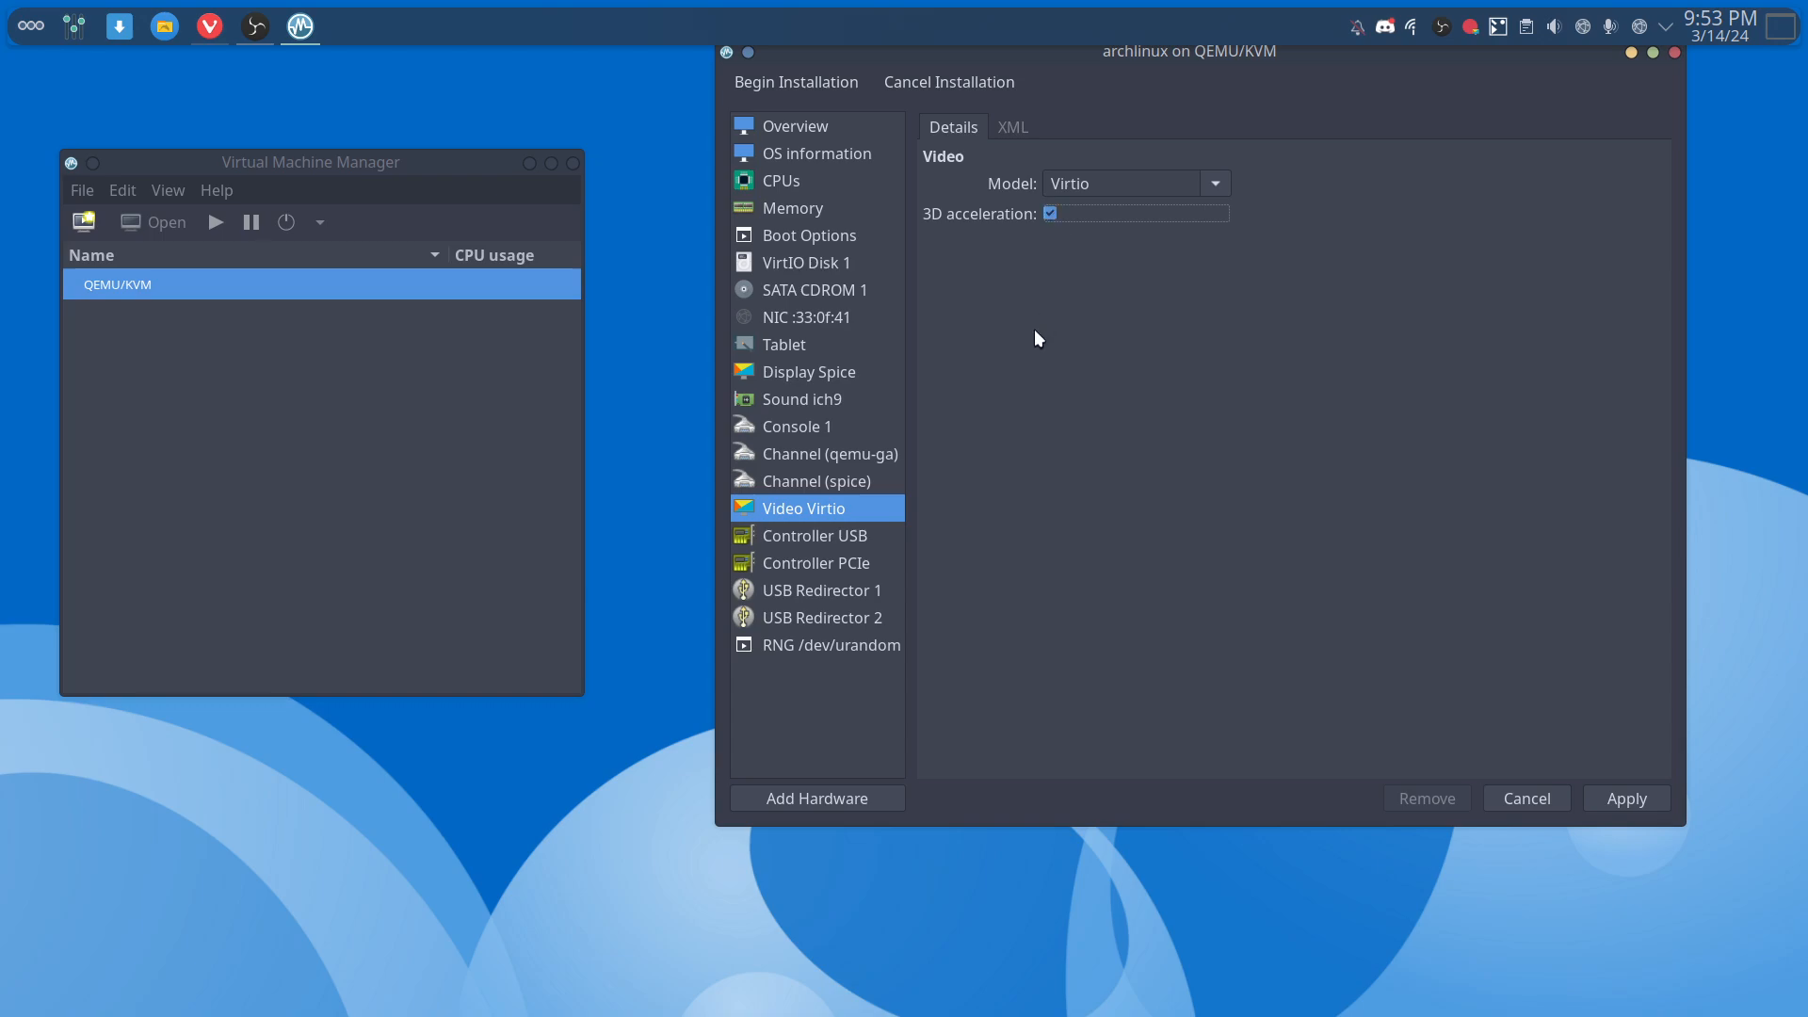
{"action": "left_click", "coordinate": [1214, 184]}
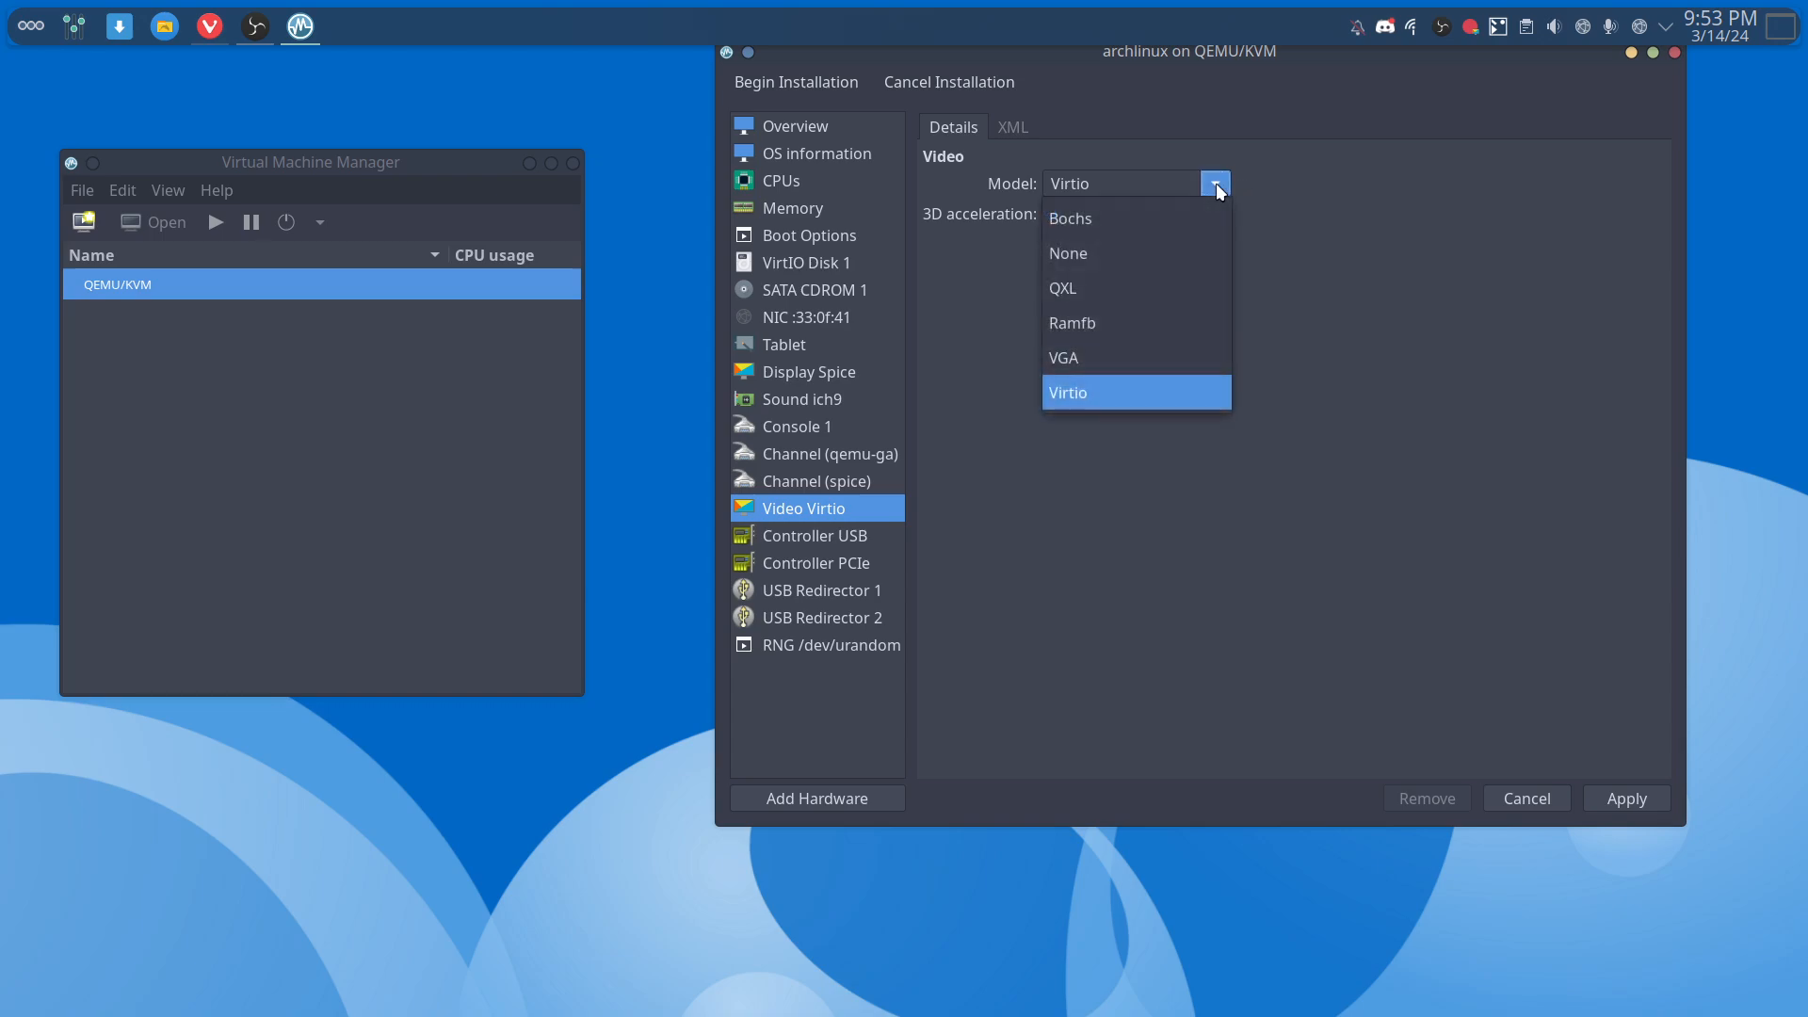
{"action": "left_click", "coordinate": [1365, 183]}
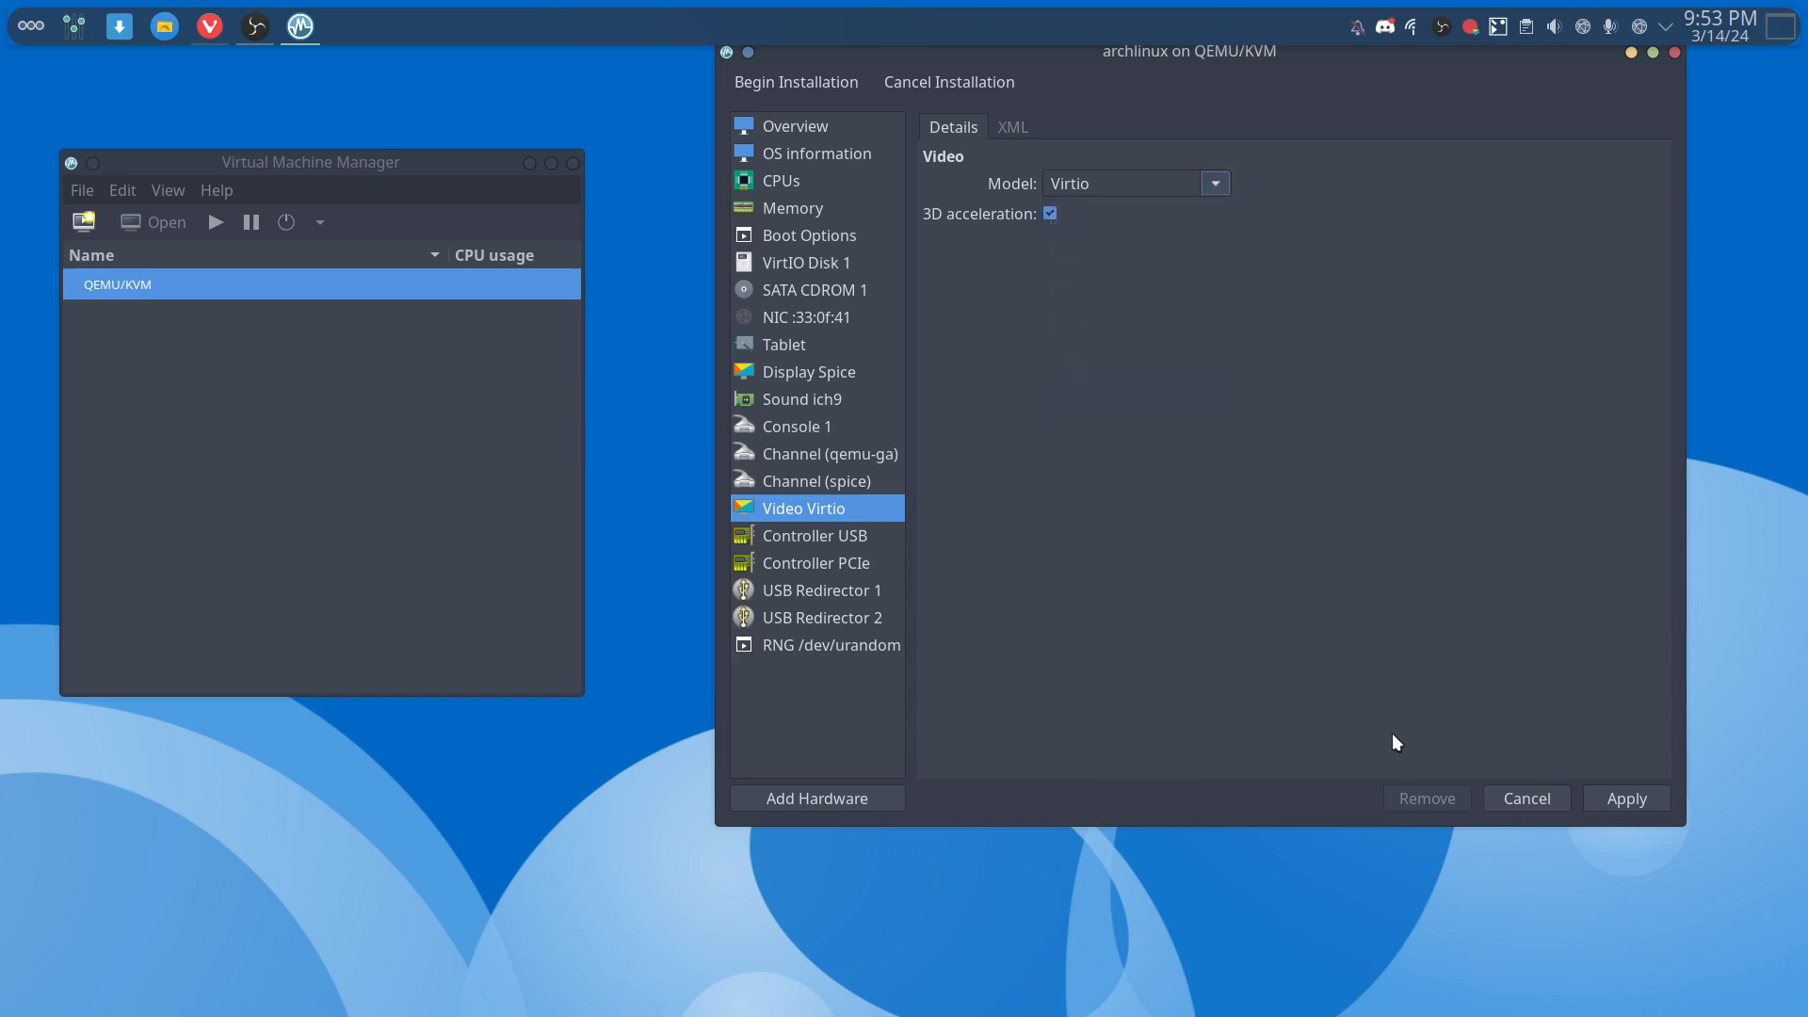
{"action": "left_click", "coordinate": [1624, 799]}
{"action": "left_click", "coordinate": [834, 87]}
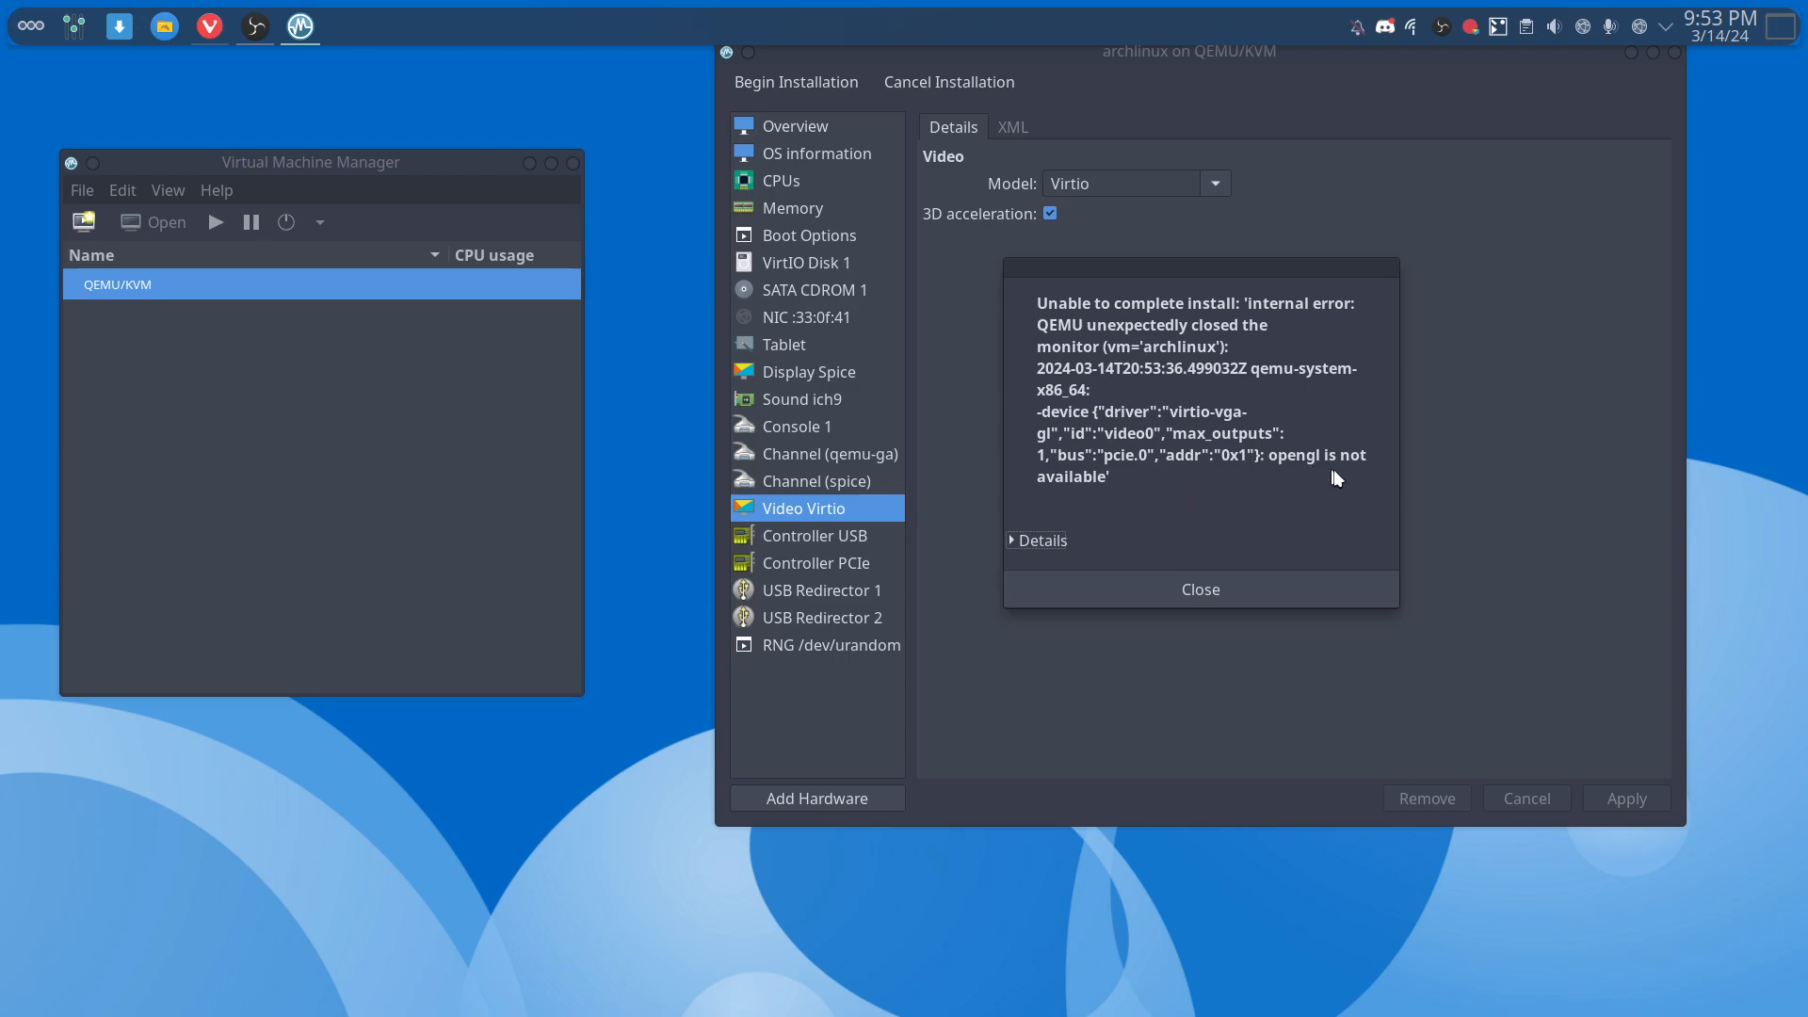
- Examine the full details of the installation error down to its last line, then dismiss the message
{"action": "left_click", "coordinate": [1014, 538]}
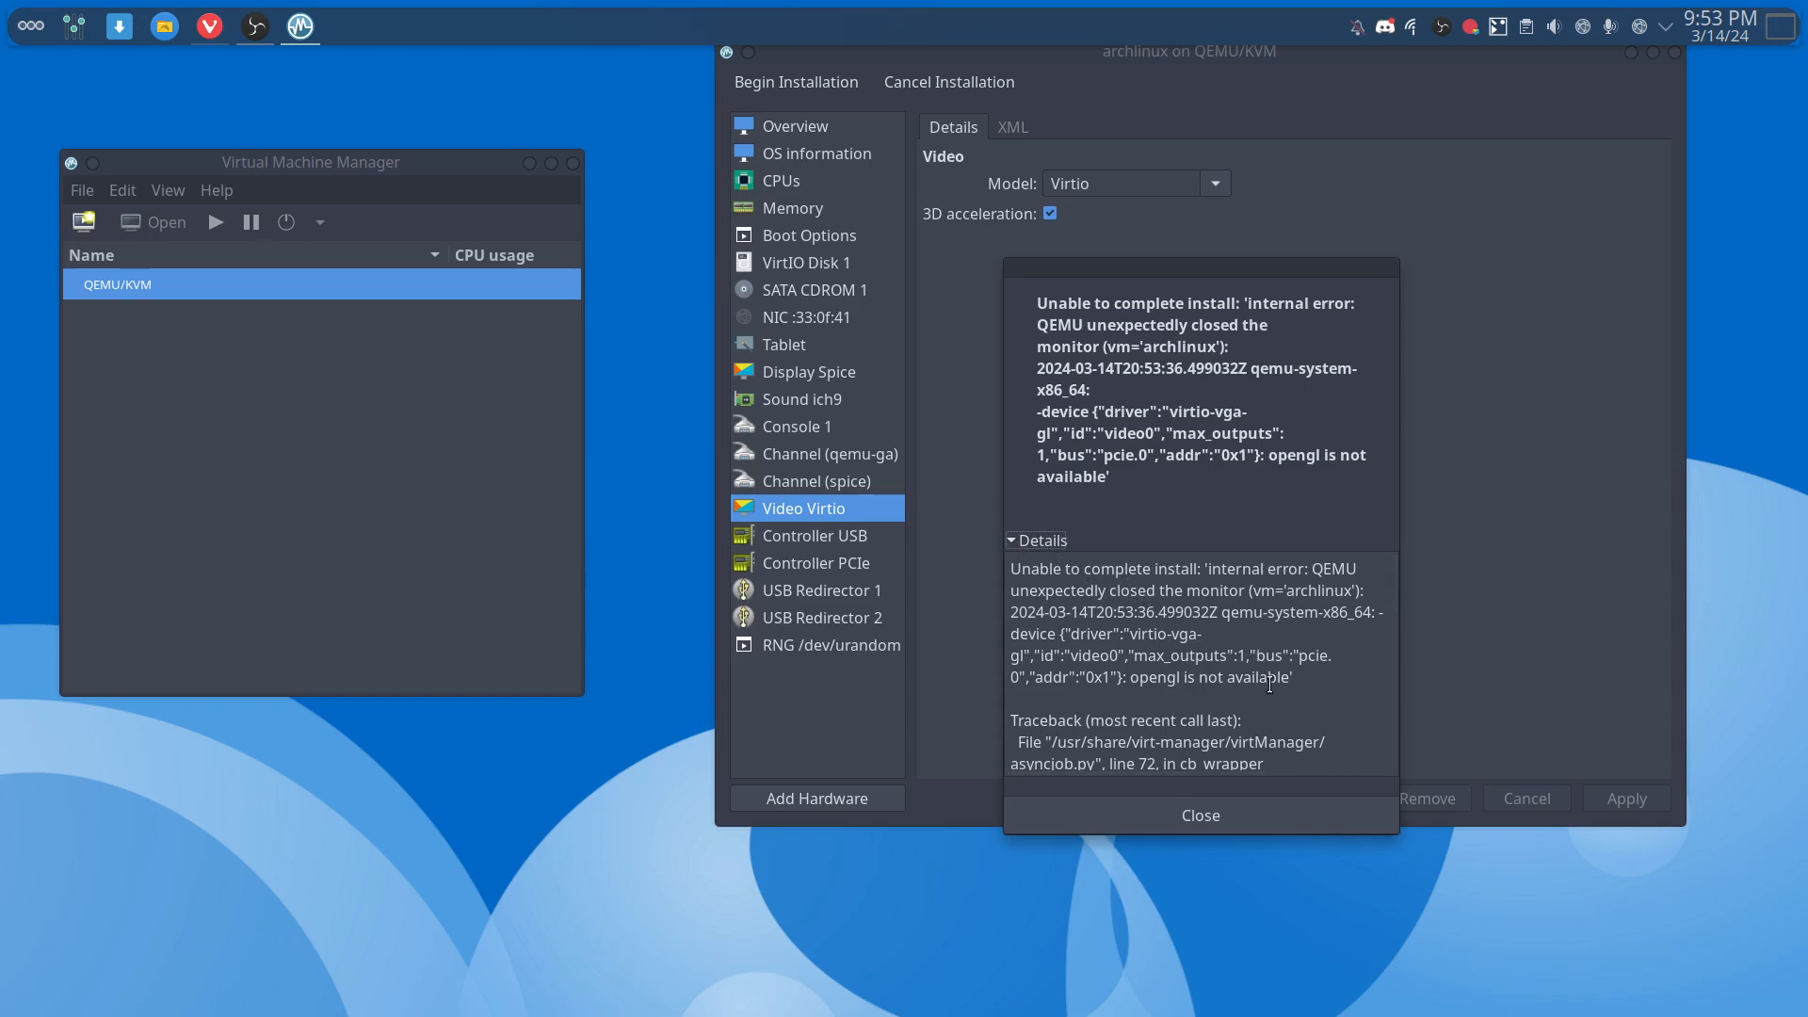
{"action": "scroll", "coordinate": [1270, 683], "scroll_direction": "down", "scroll_amount": 5}
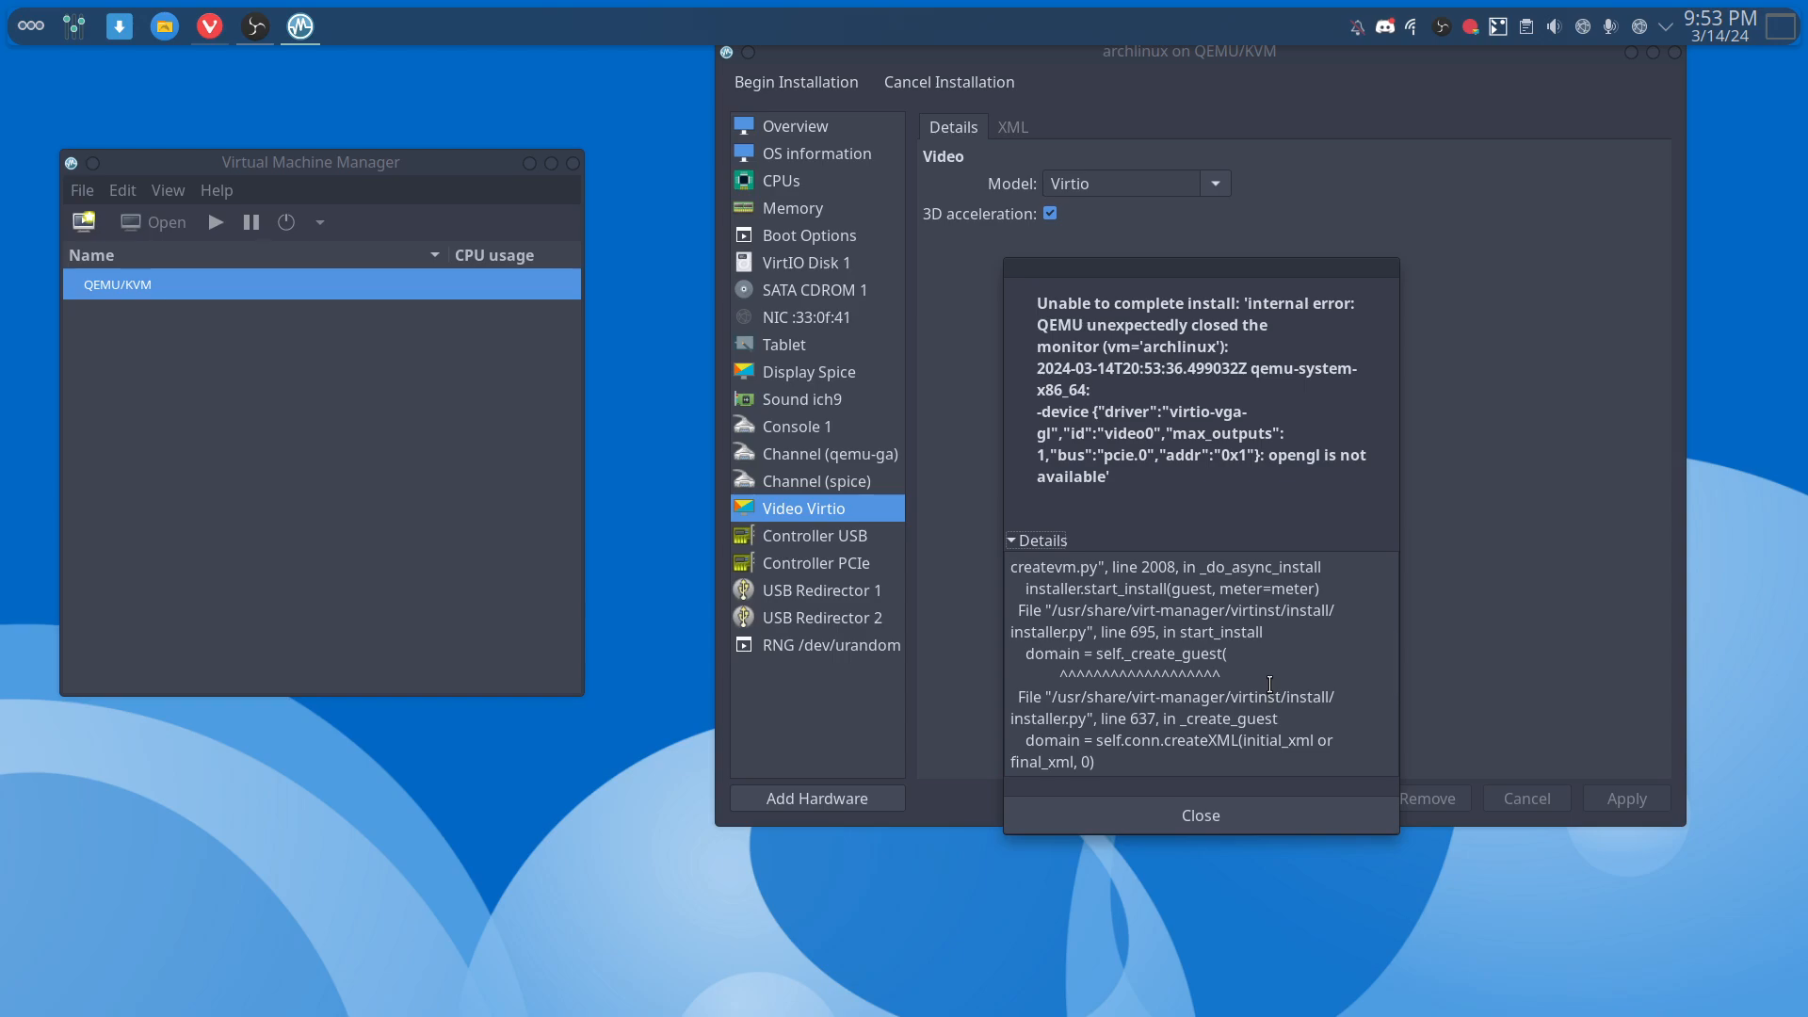
{"action": "scroll", "coordinate": [1270, 684], "scroll_direction": "down", "scroll_amount": 5}
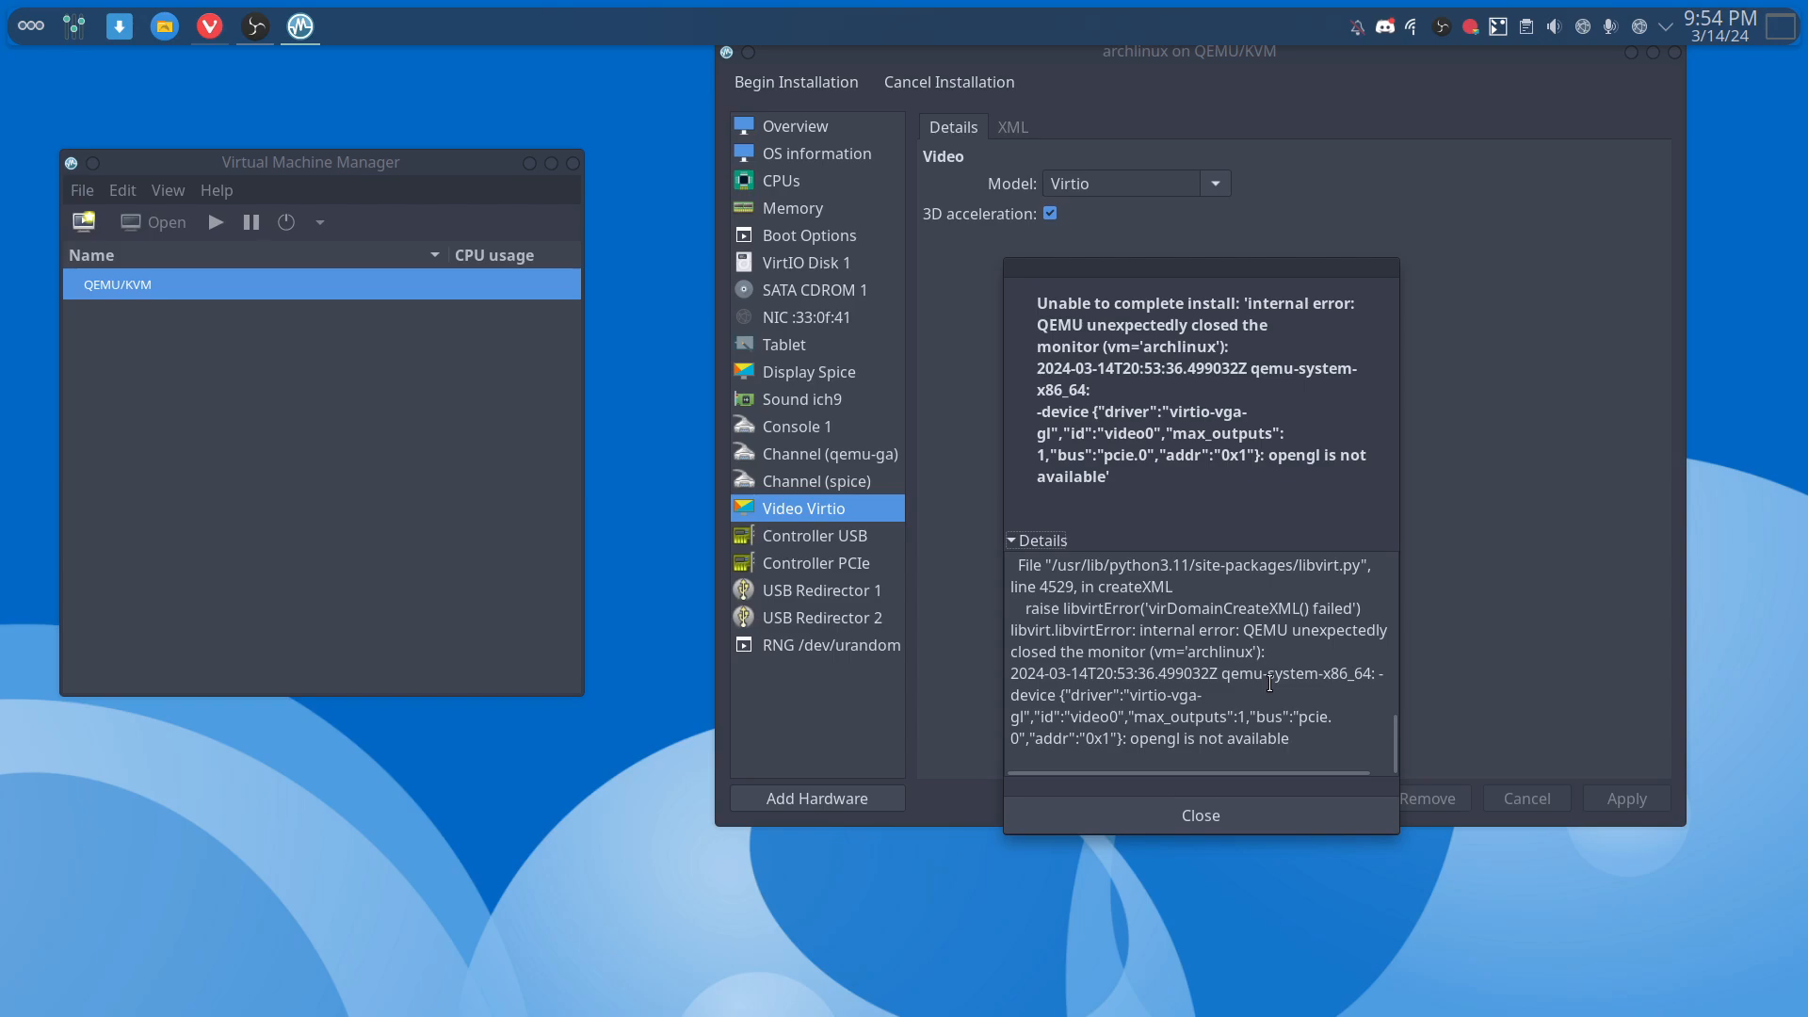
{"action": "left_click_drag", "start_coordinate": [1123, 739], "coordinate": [1255, 738]}
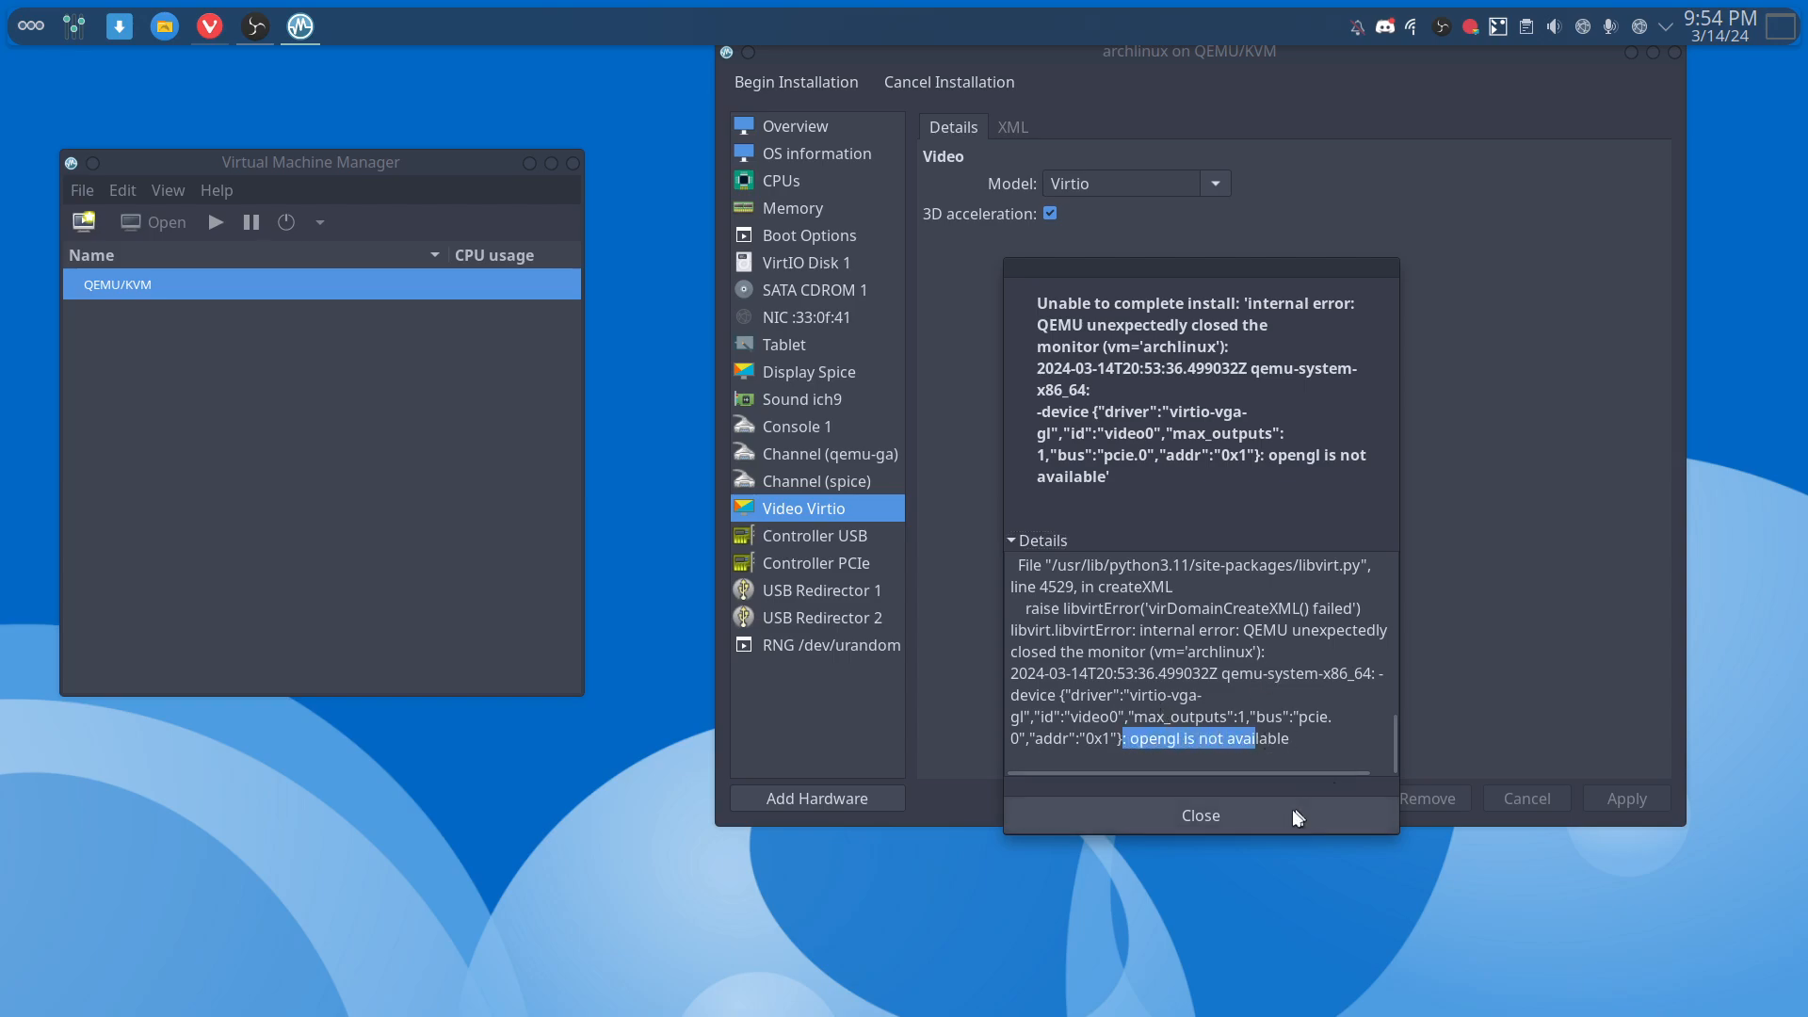
{"action": "left_click", "coordinate": [1253, 815]}
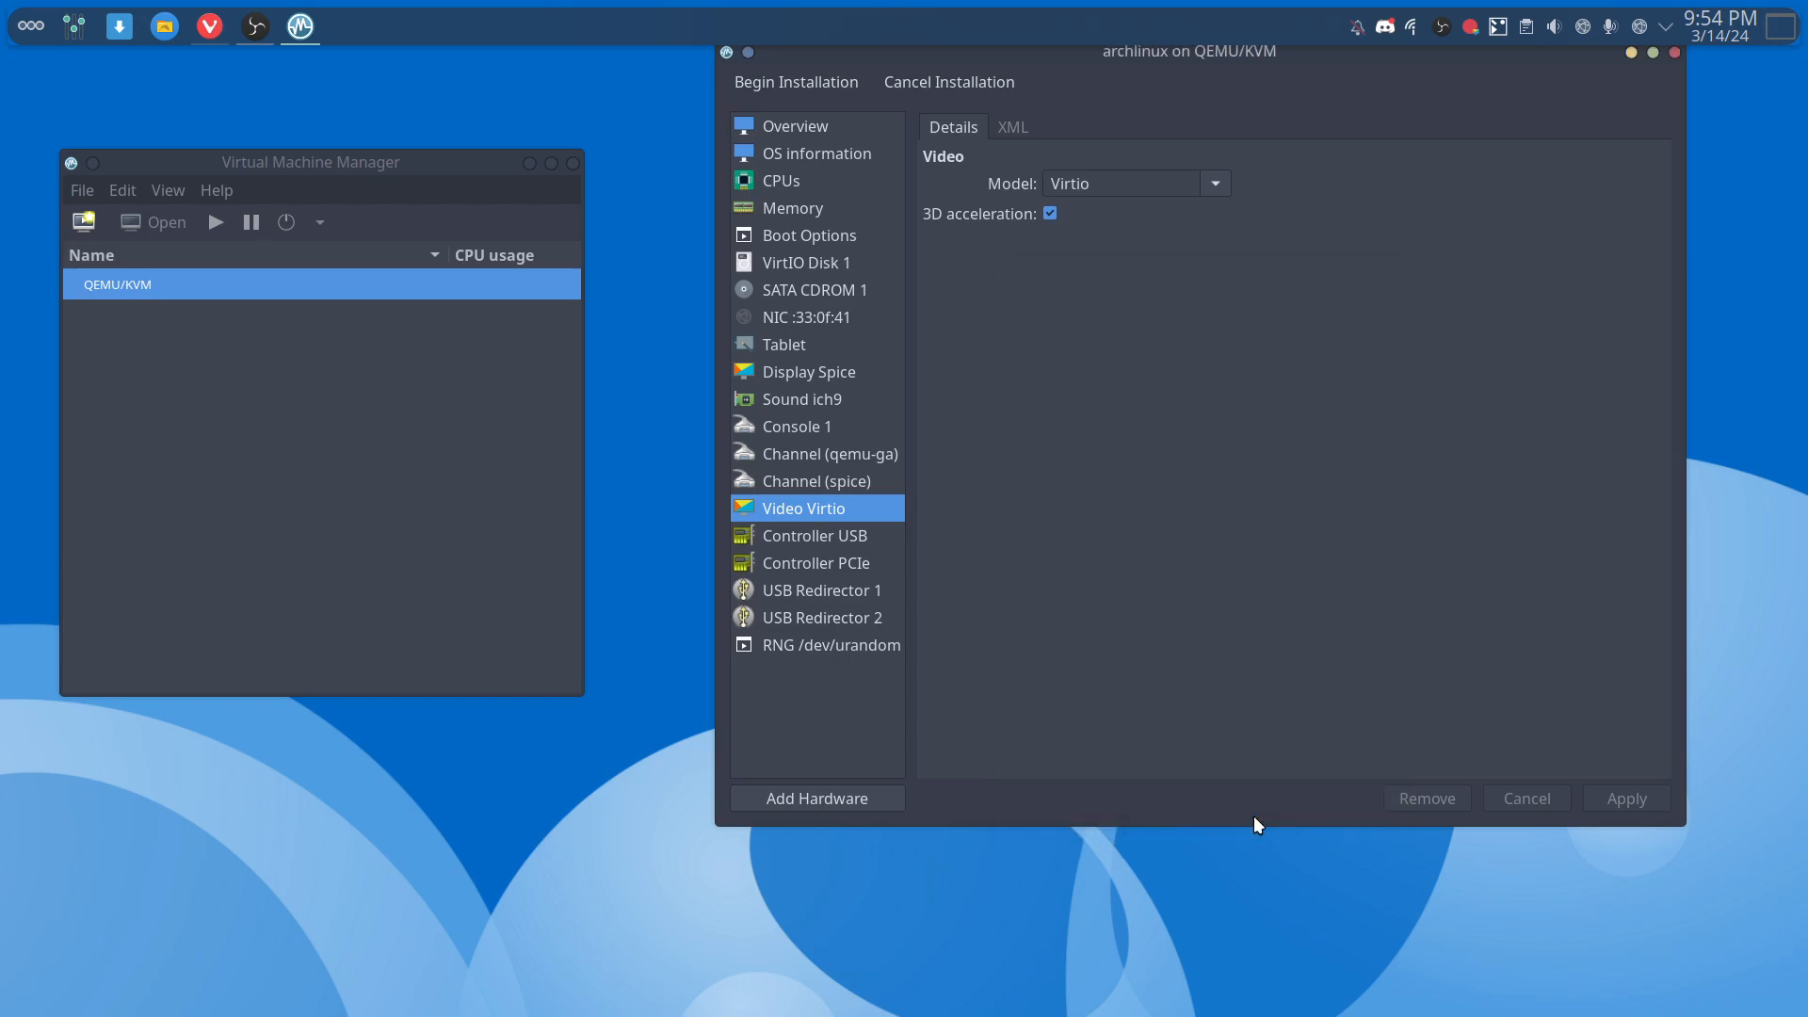
- Switch to the Vivaldi browser, search the web for "qemu wayland opengl is not available" and close the downloads list
{"action": "left_click", "coordinate": [209, 26]}
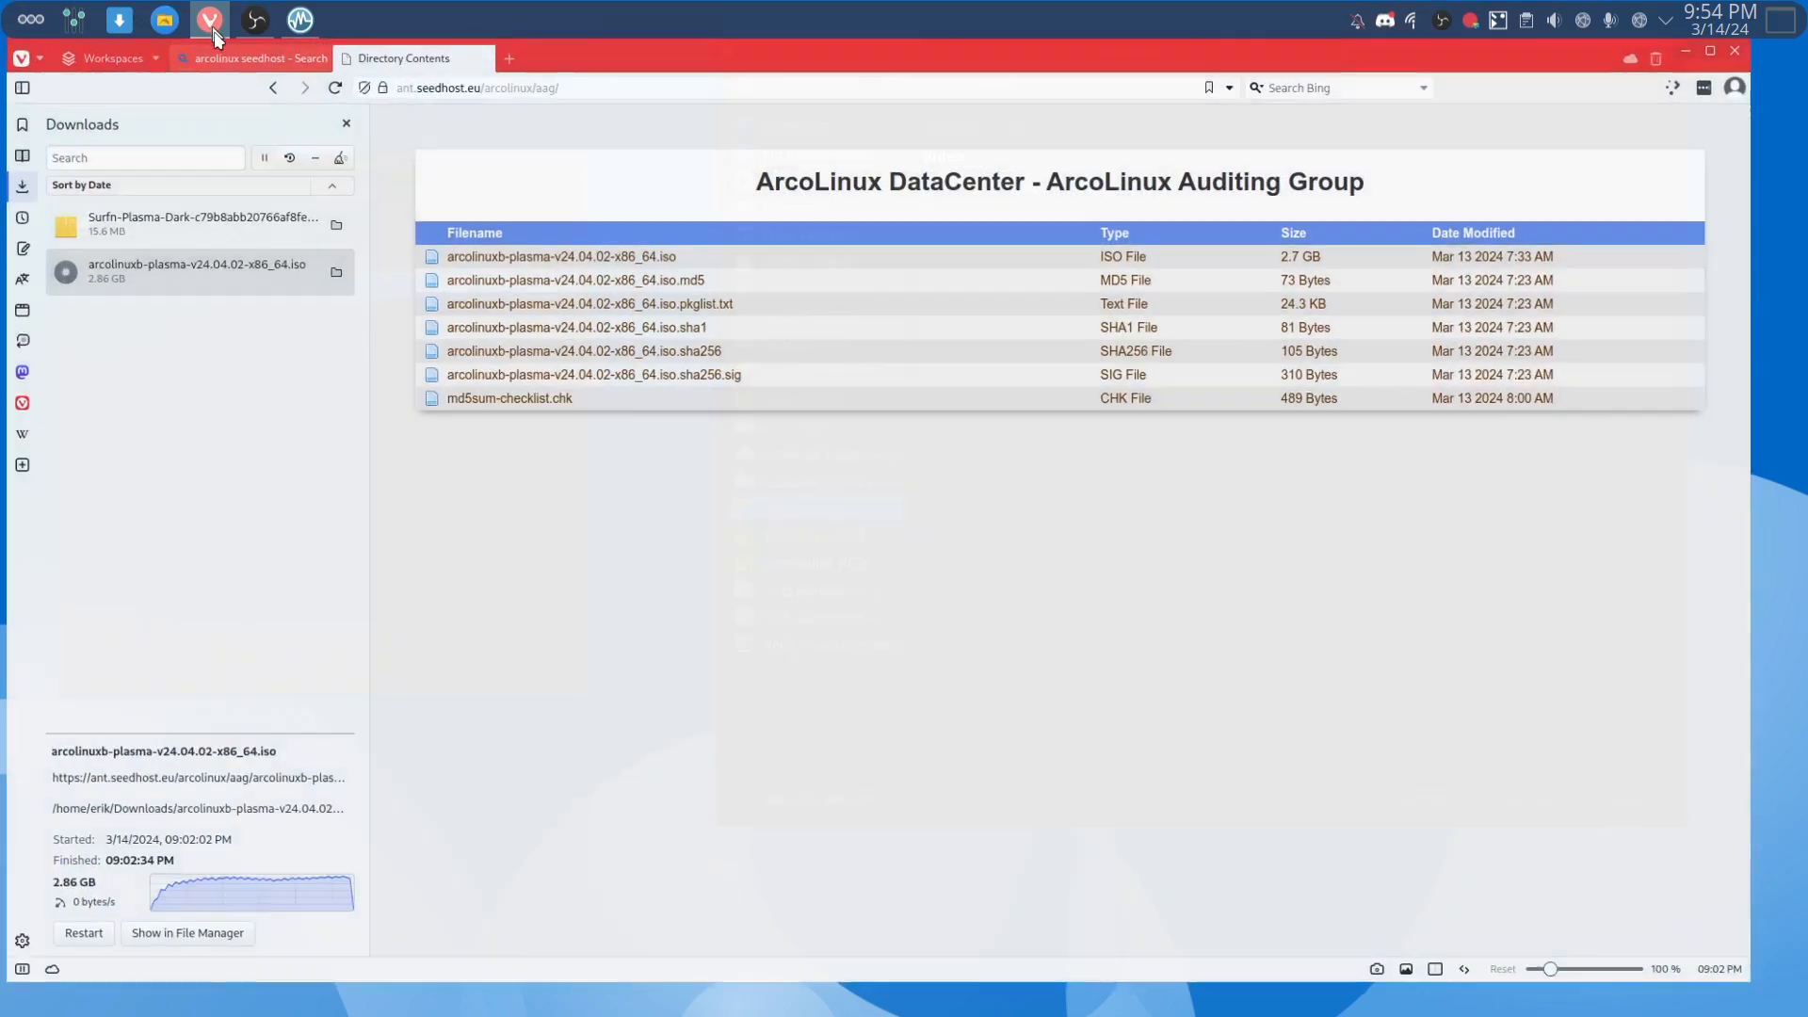
{"action": "left_click", "coordinate": [465, 81]}
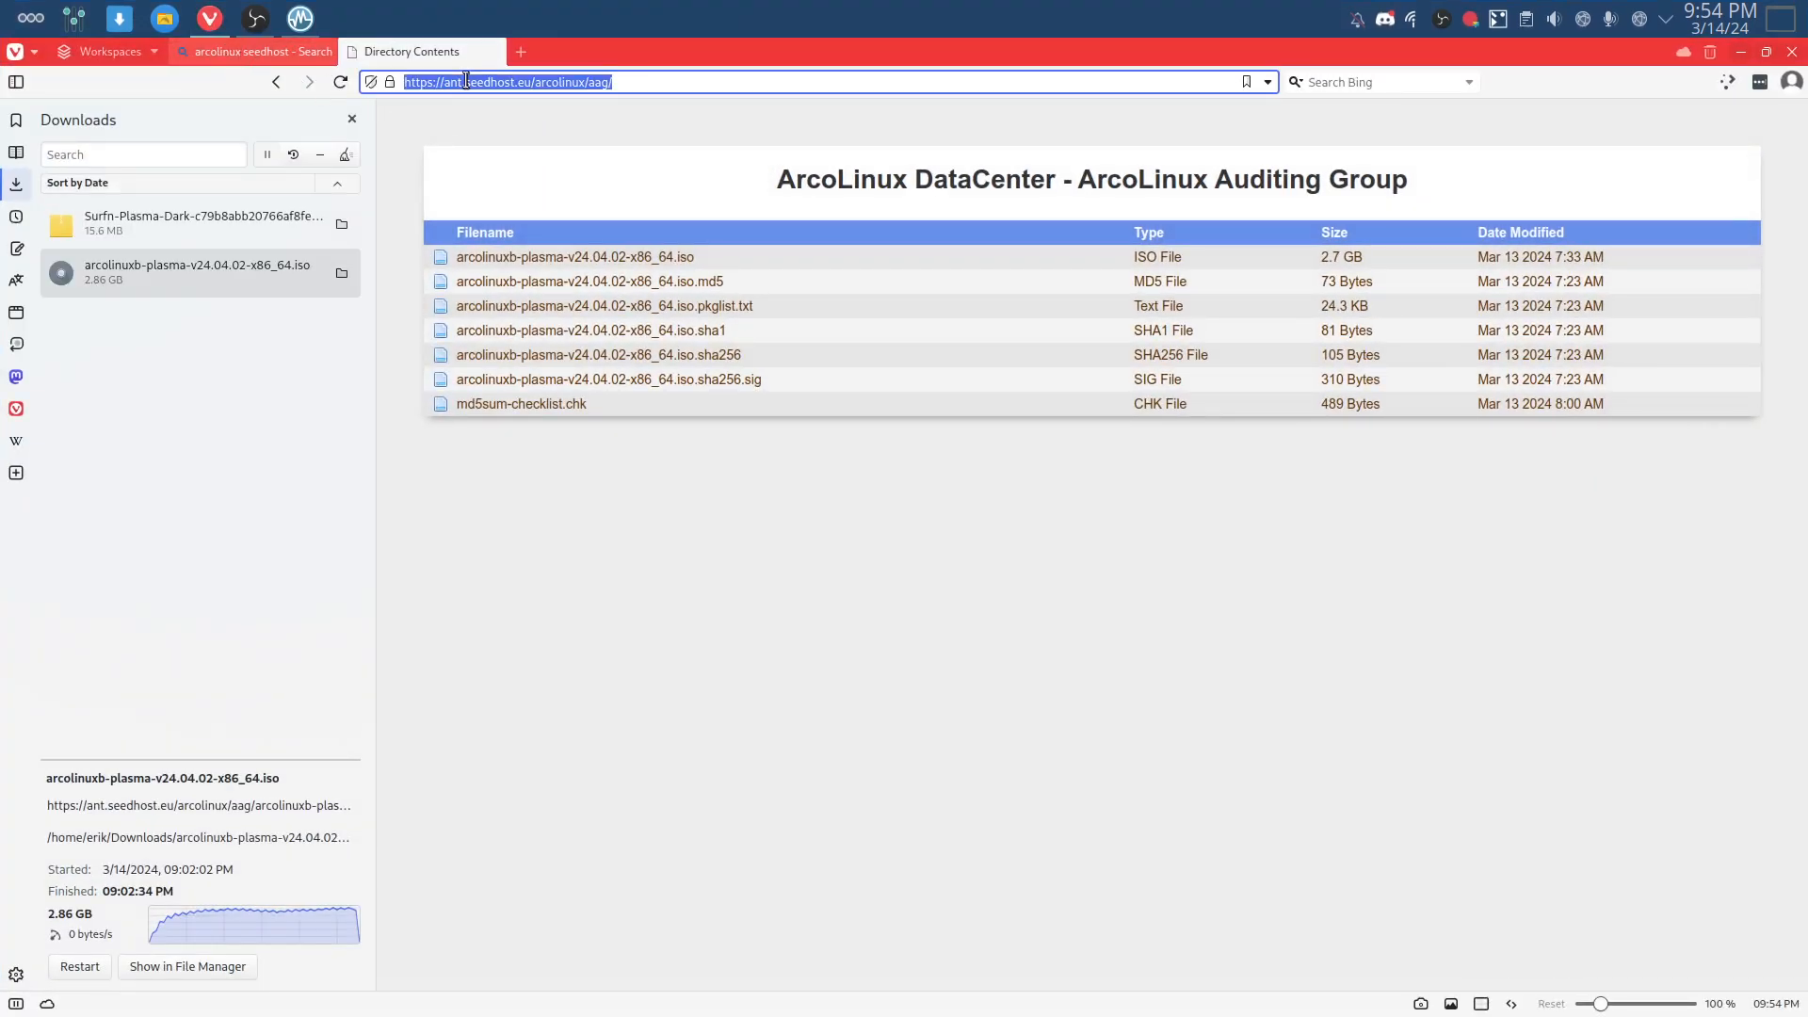
{"action": "type", "text": "qemu way"}
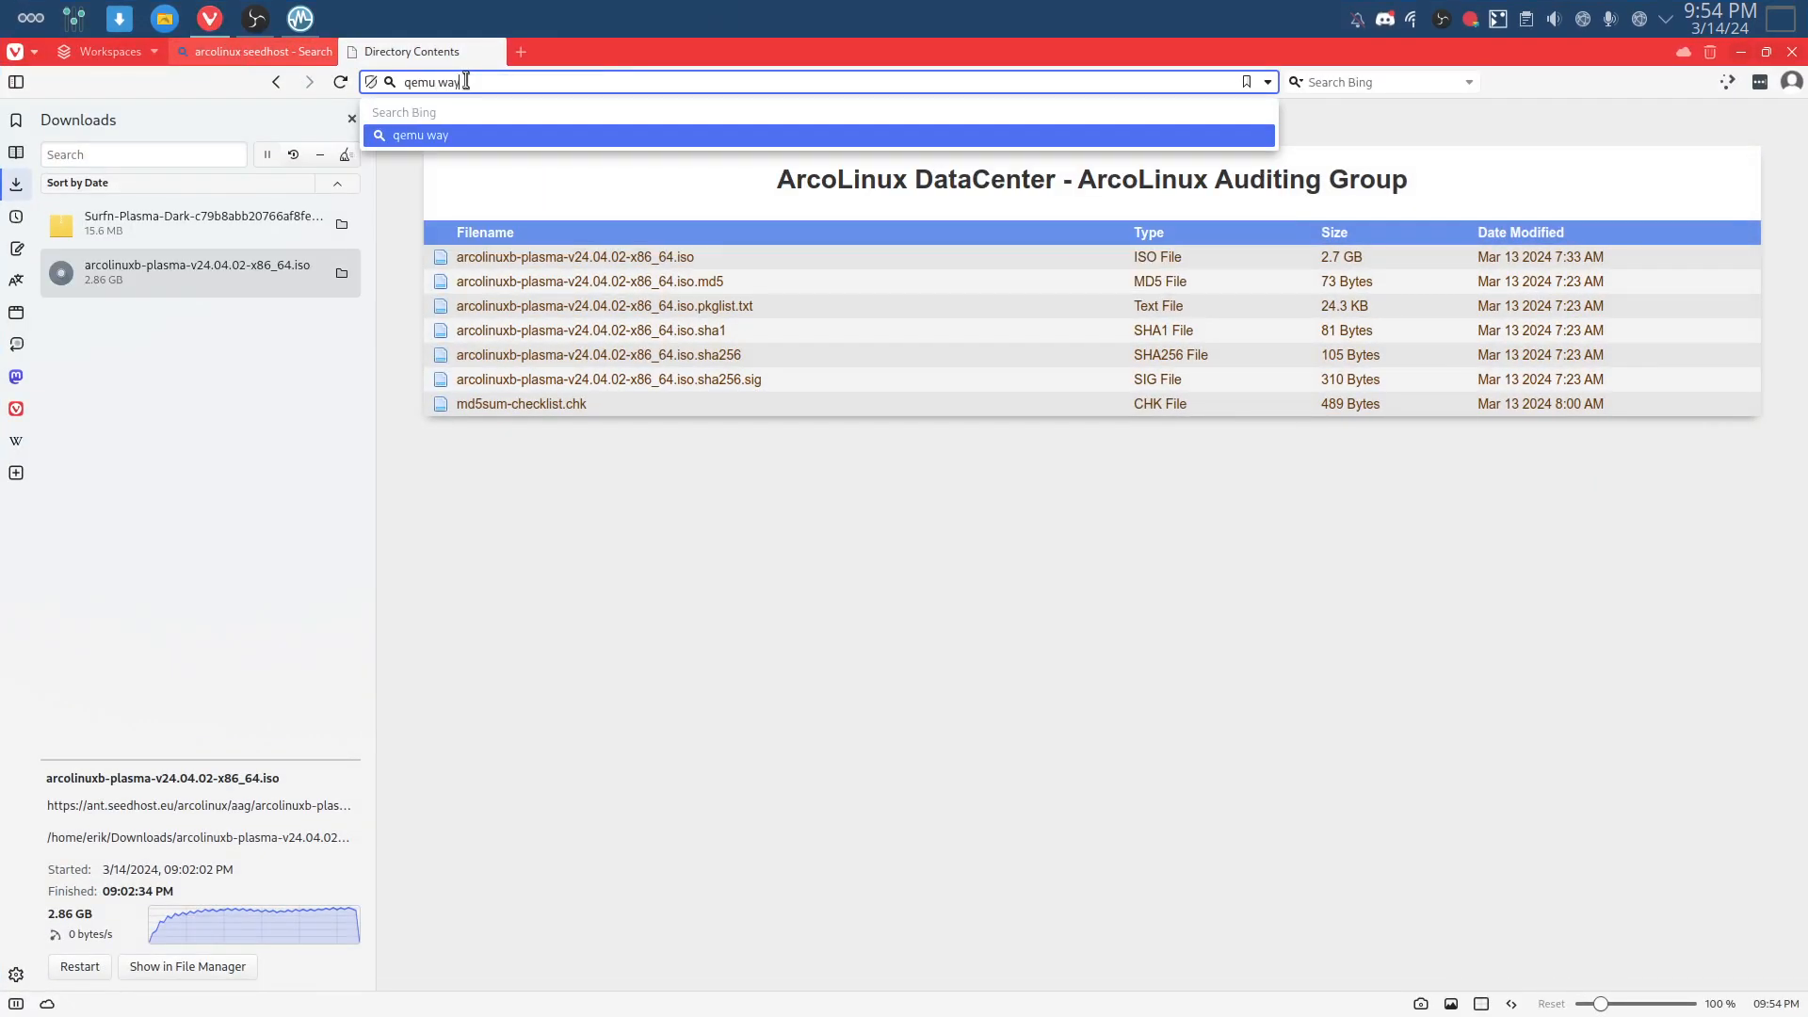
{"action": "type", "text": "ln"}
{"action": "key", "text": "BackSpace"}
{"action": "type", "text": "and opengl is not available"}
{"action": "key", "text": "Return"}
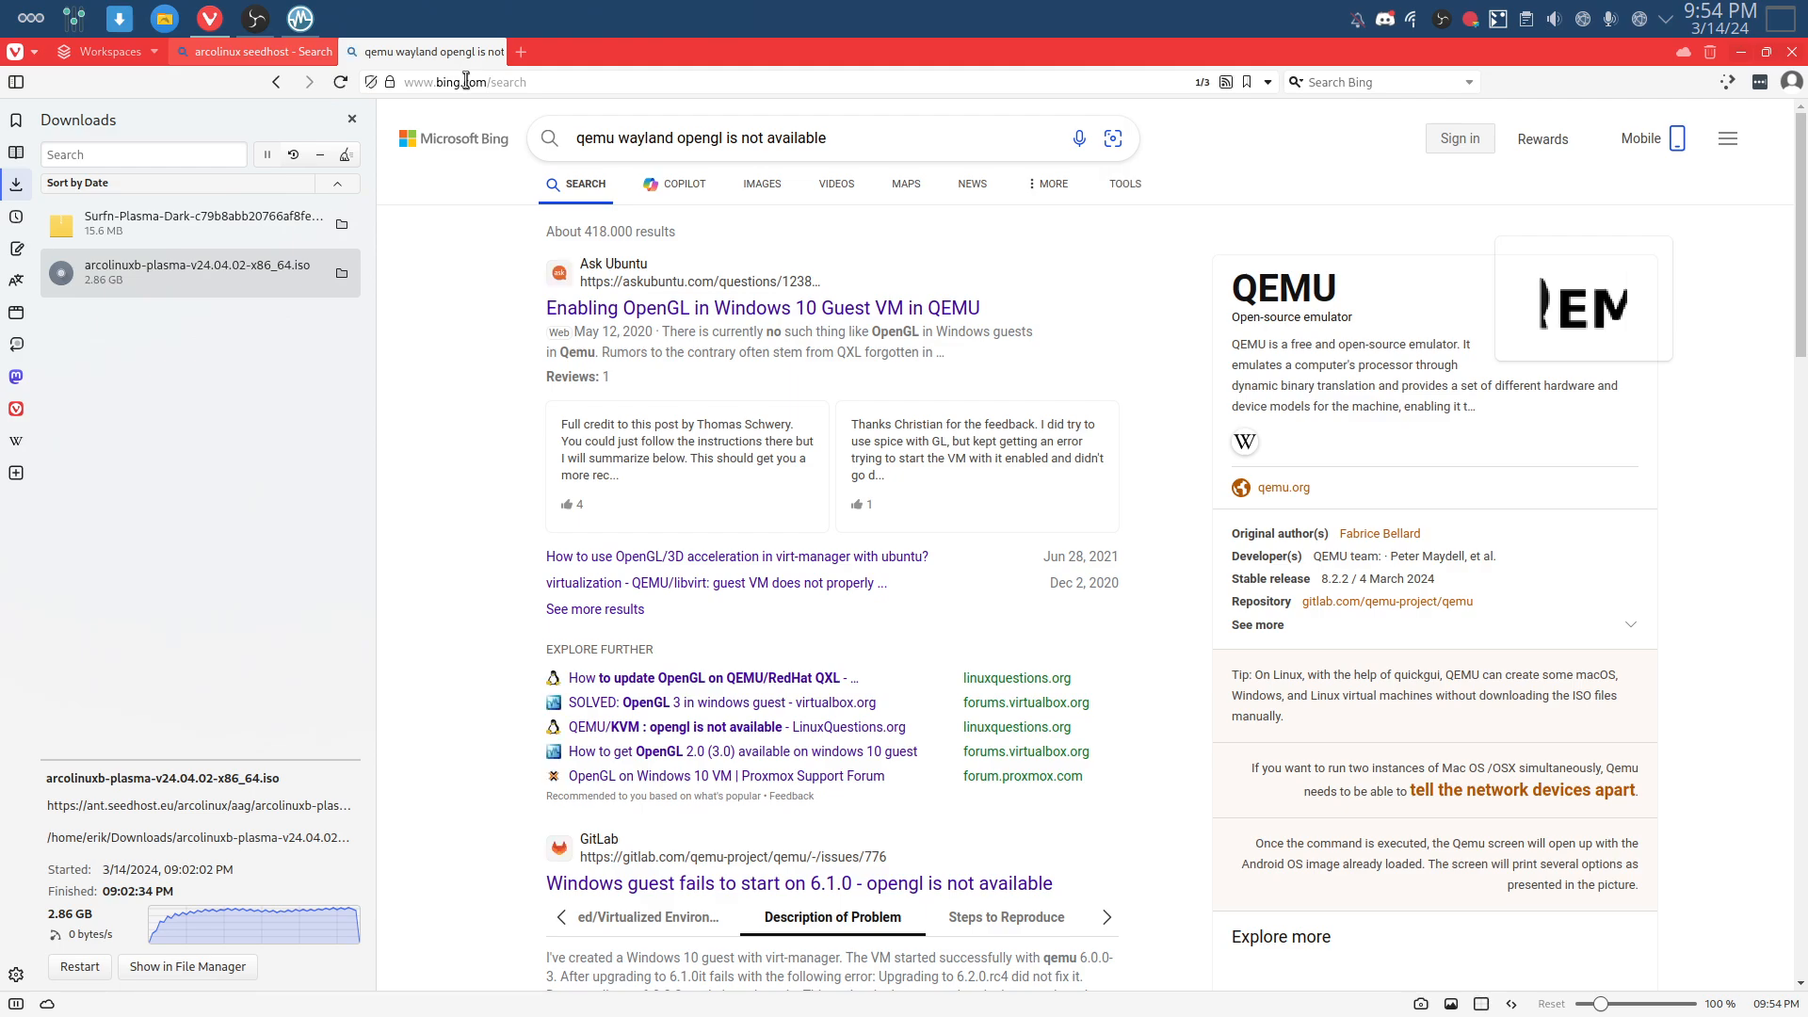
{"action": "left_click", "coordinate": [352, 118]}
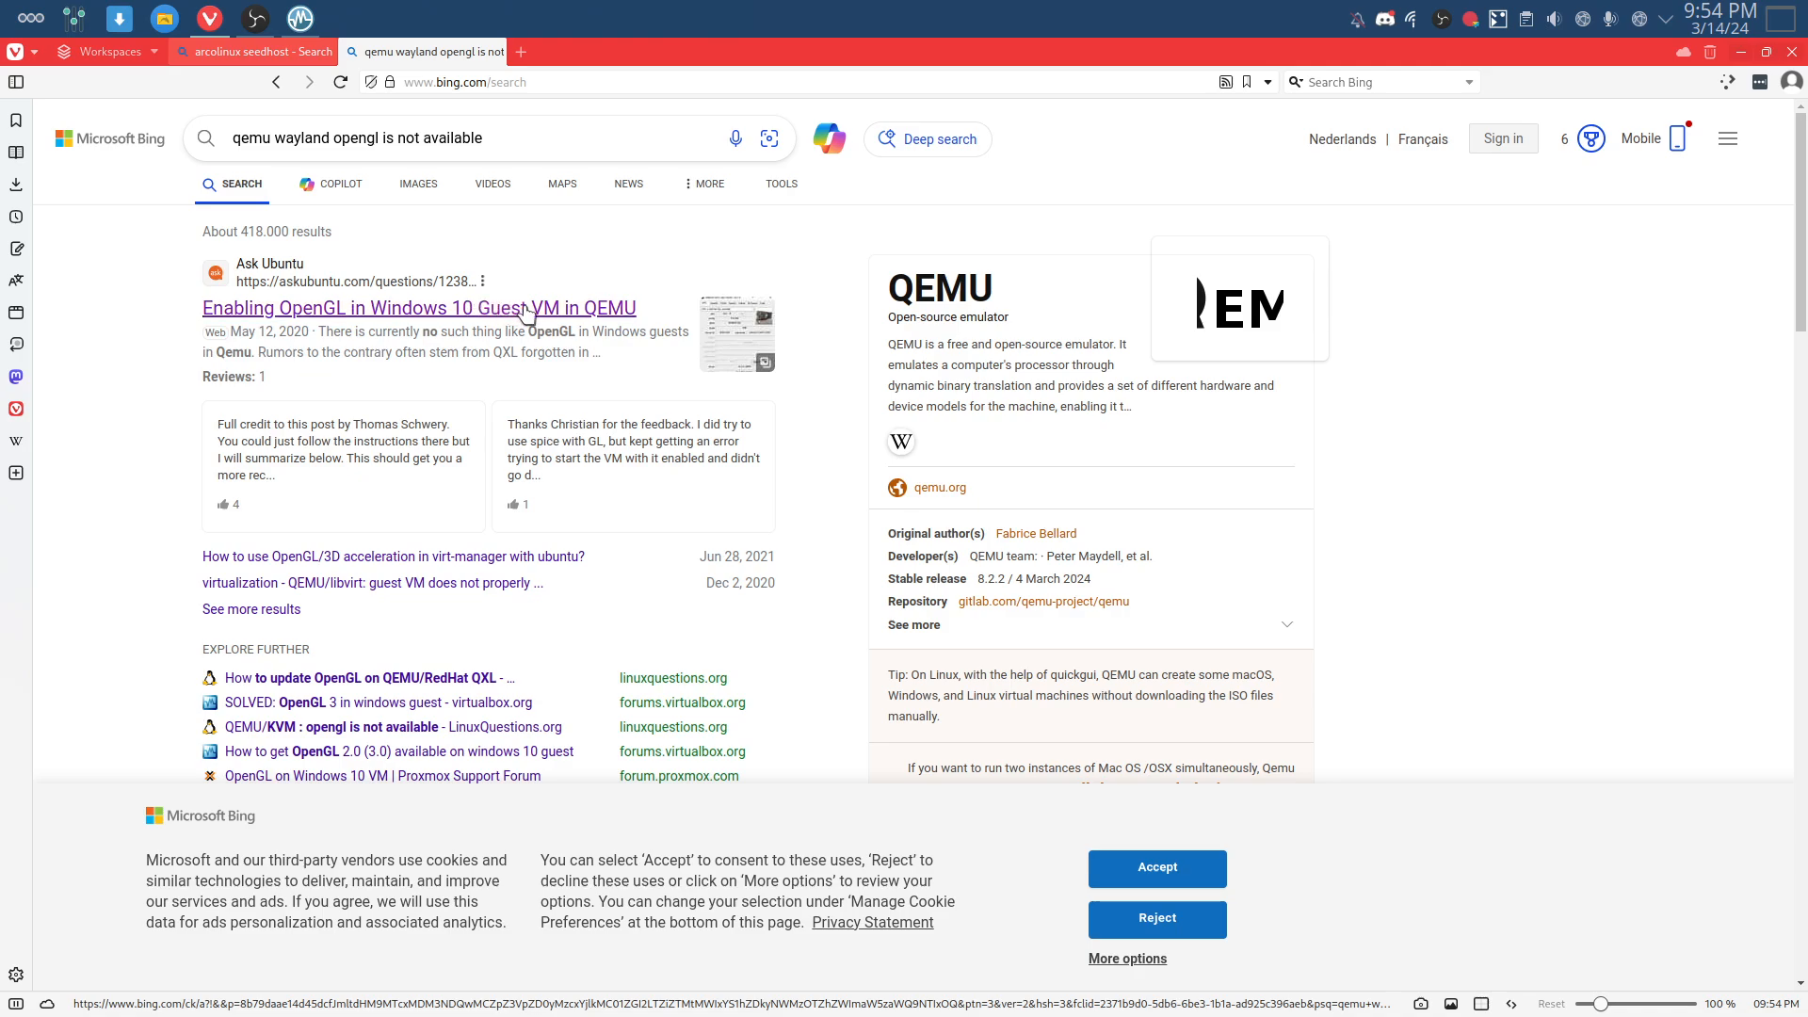
{"action": "left_click", "coordinate": [235, 129]}
{"action": "key", "text": "Tab"}
{"action": "key", "text": "Return"}
{"action": "type", "text": "ex"}
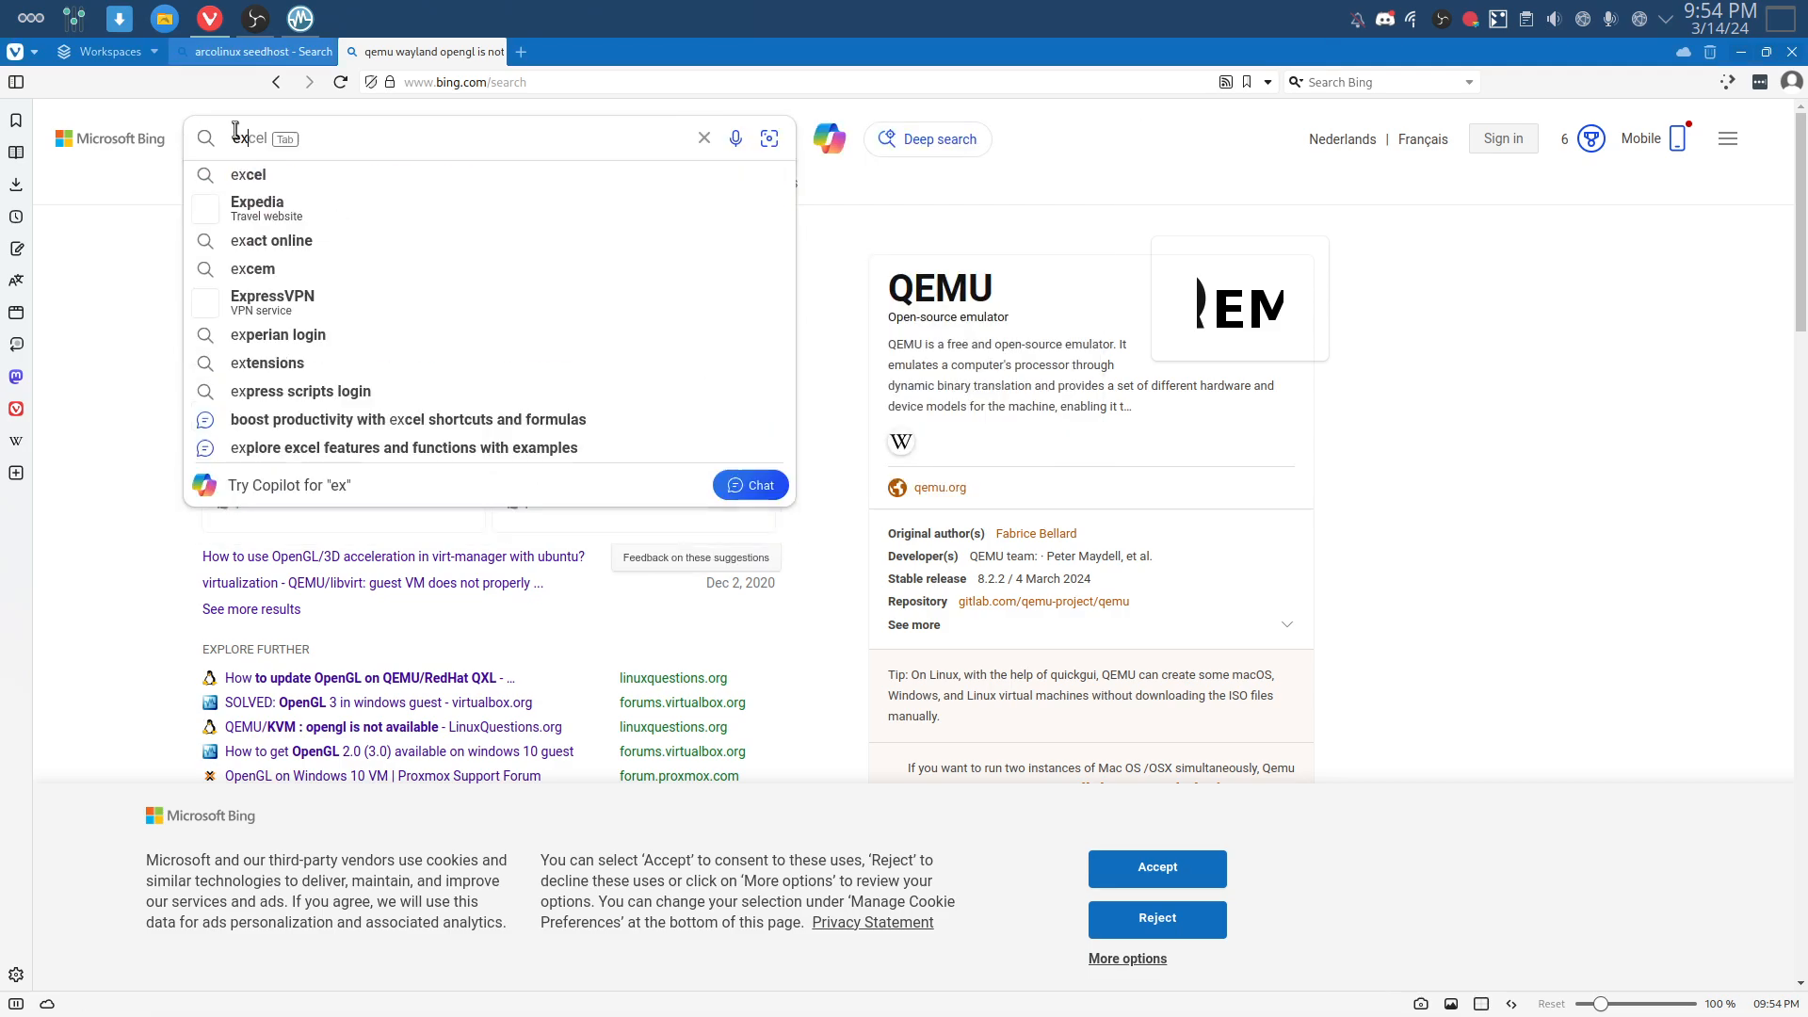
{"action": "key", "text": "BackSpace"}
{"action": "key", "text": "BackSpace"}
{"action": "type", "text": "r"}
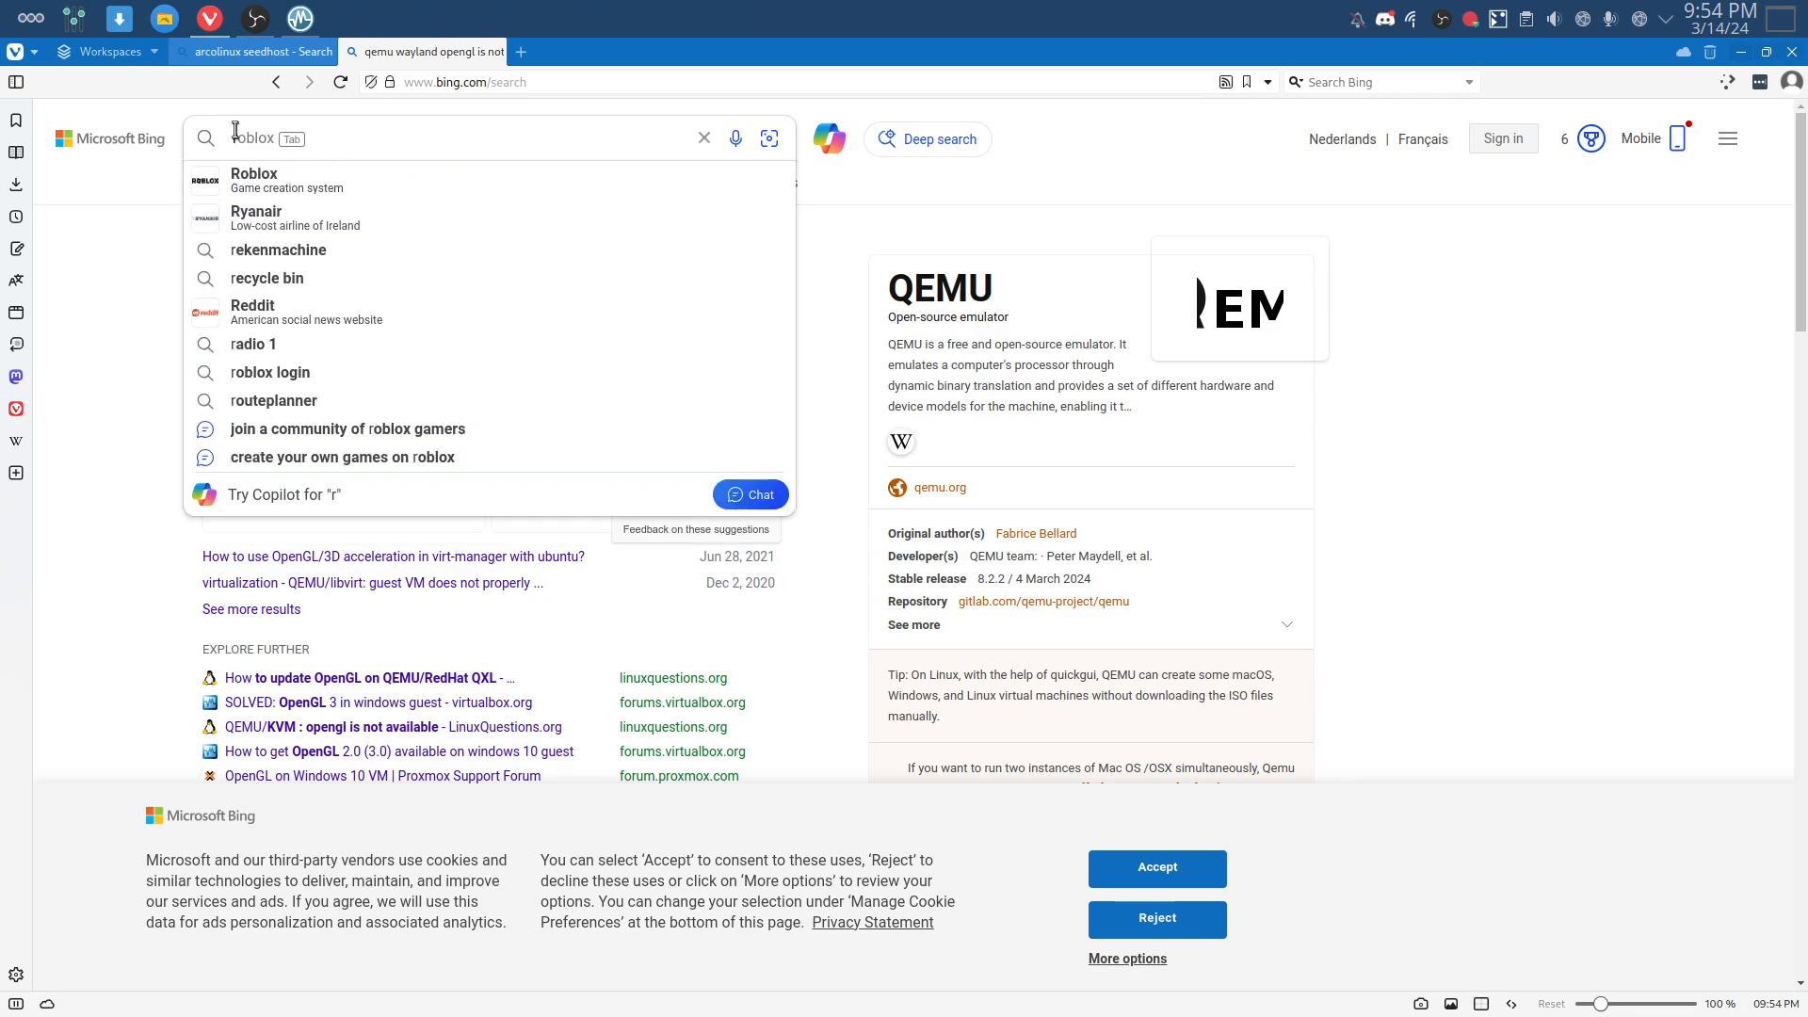
{"action": "left_click", "coordinate": [209, 105]}
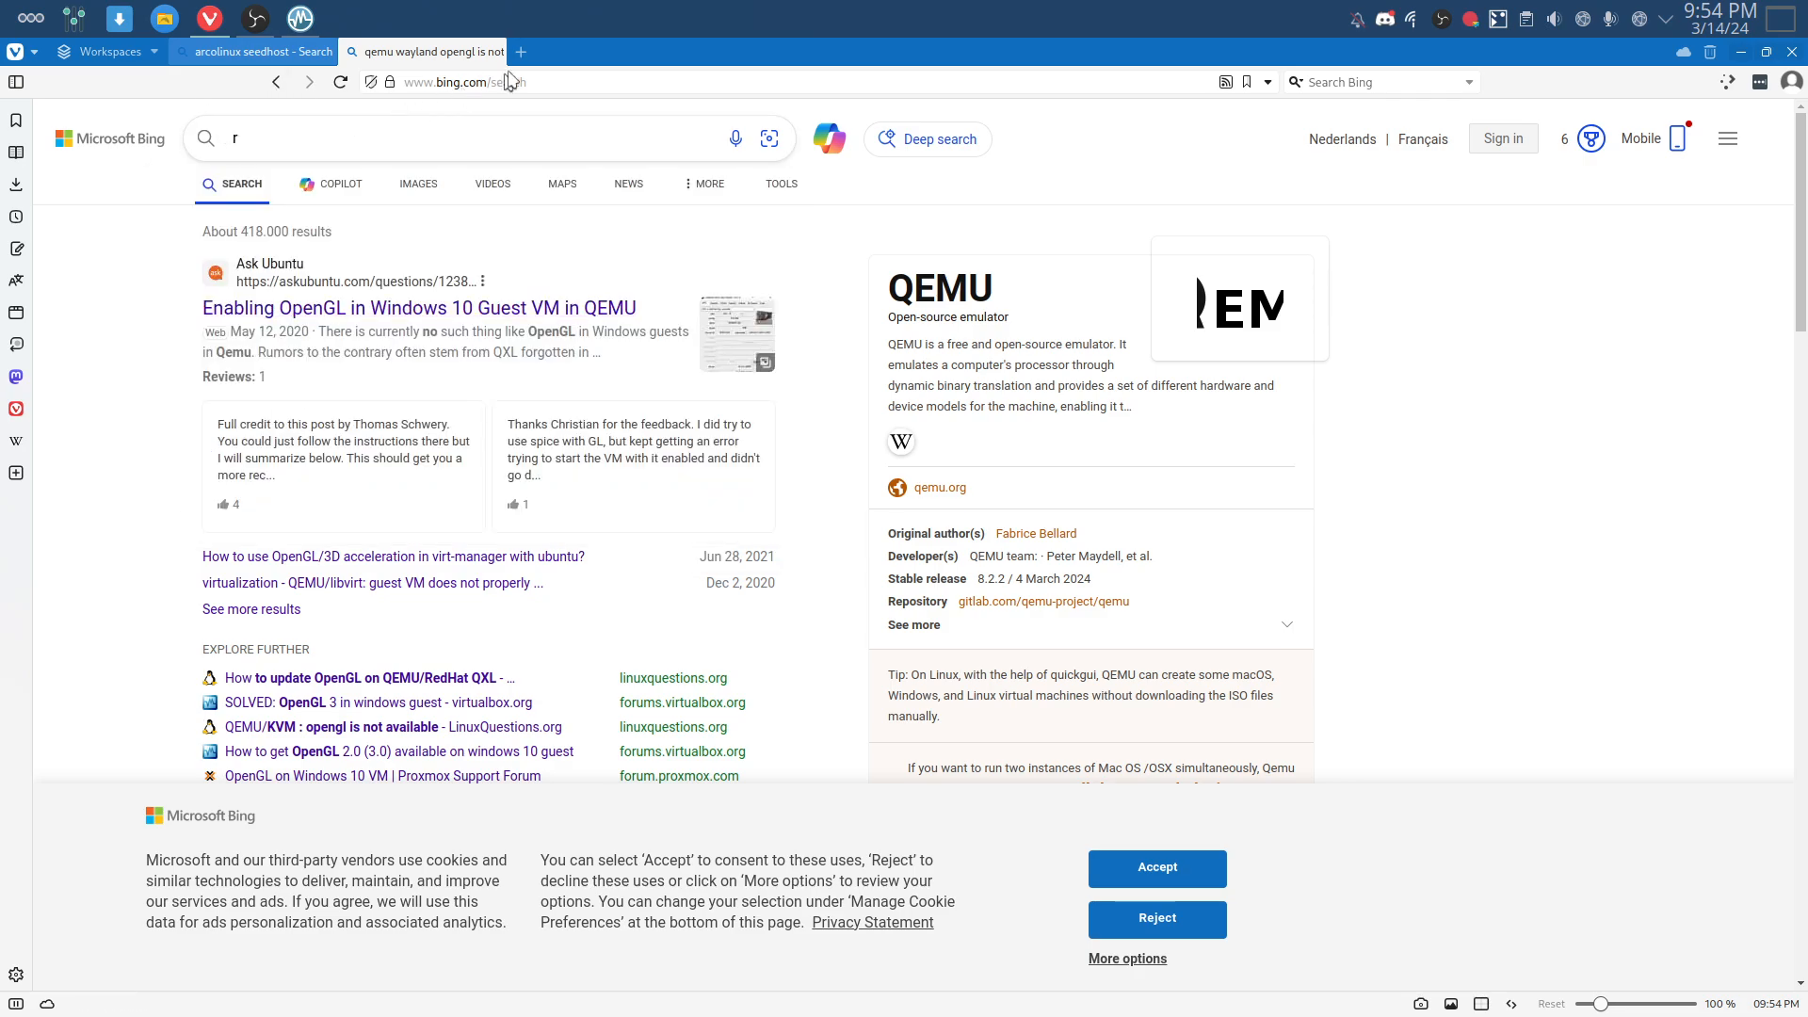
{"action": "left_click", "coordinate": [551, 82]}
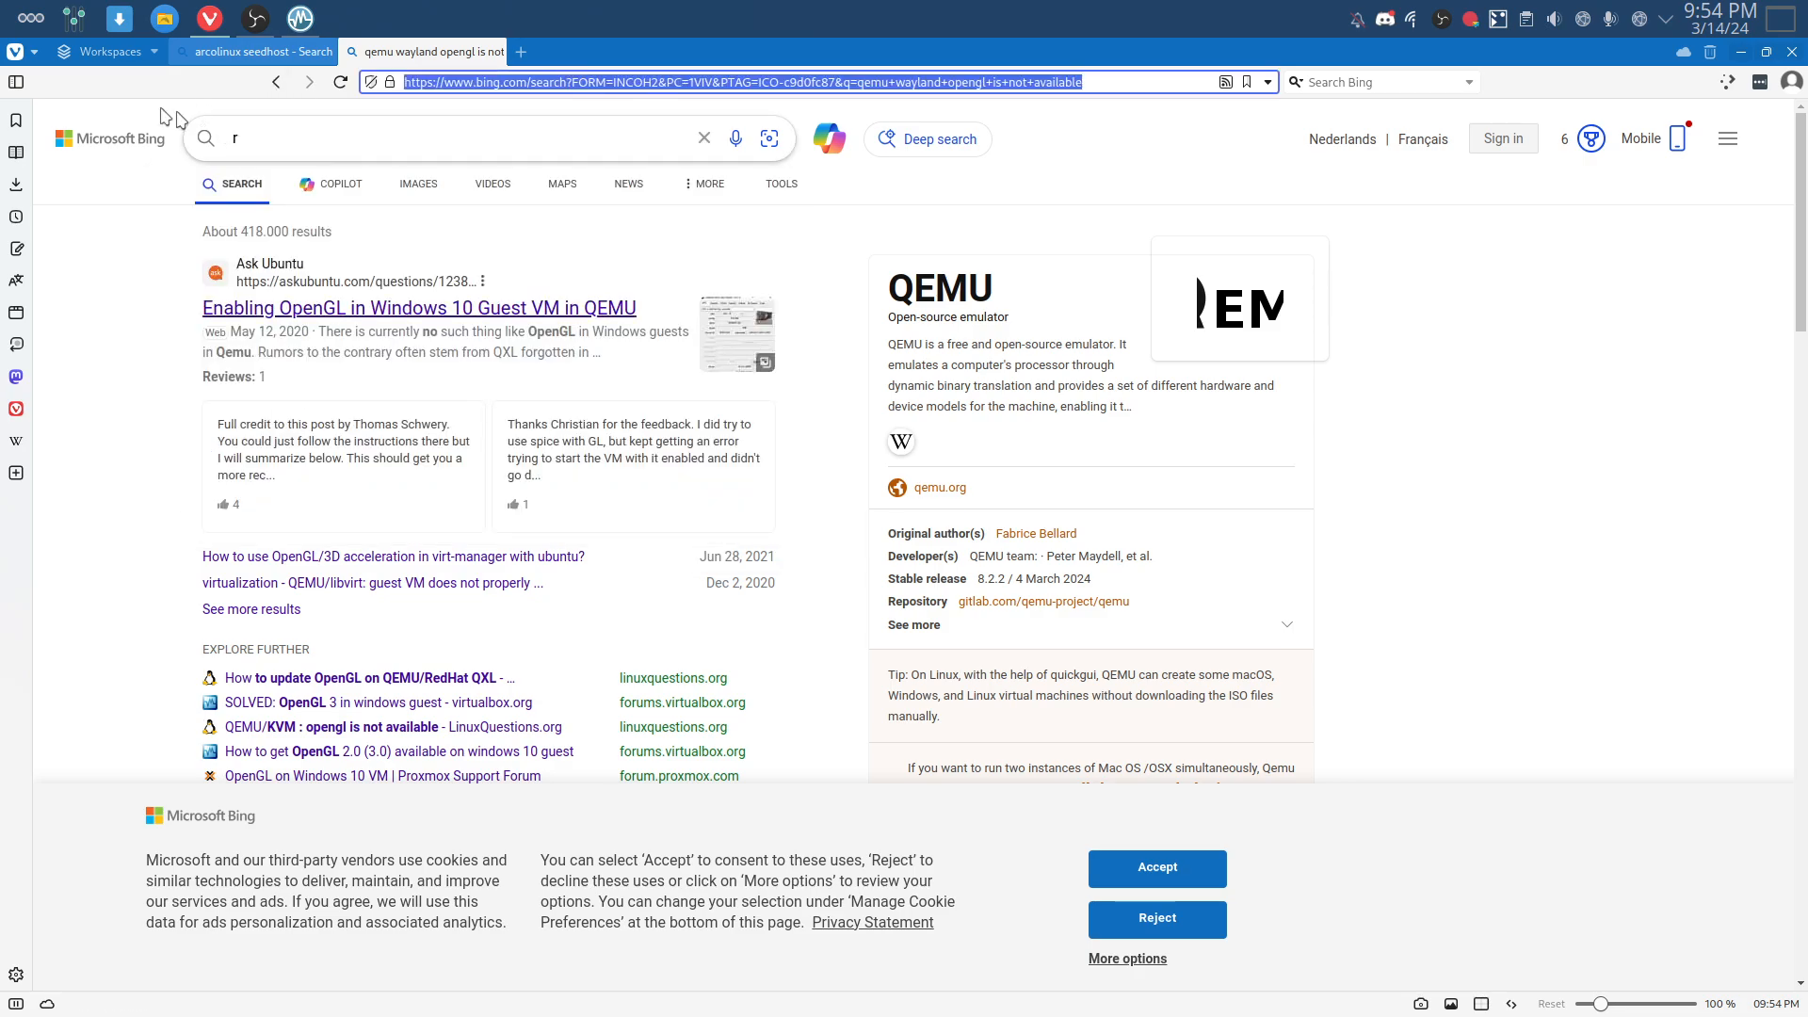
{"action": "left_click", "coordinate": [277, 82]}
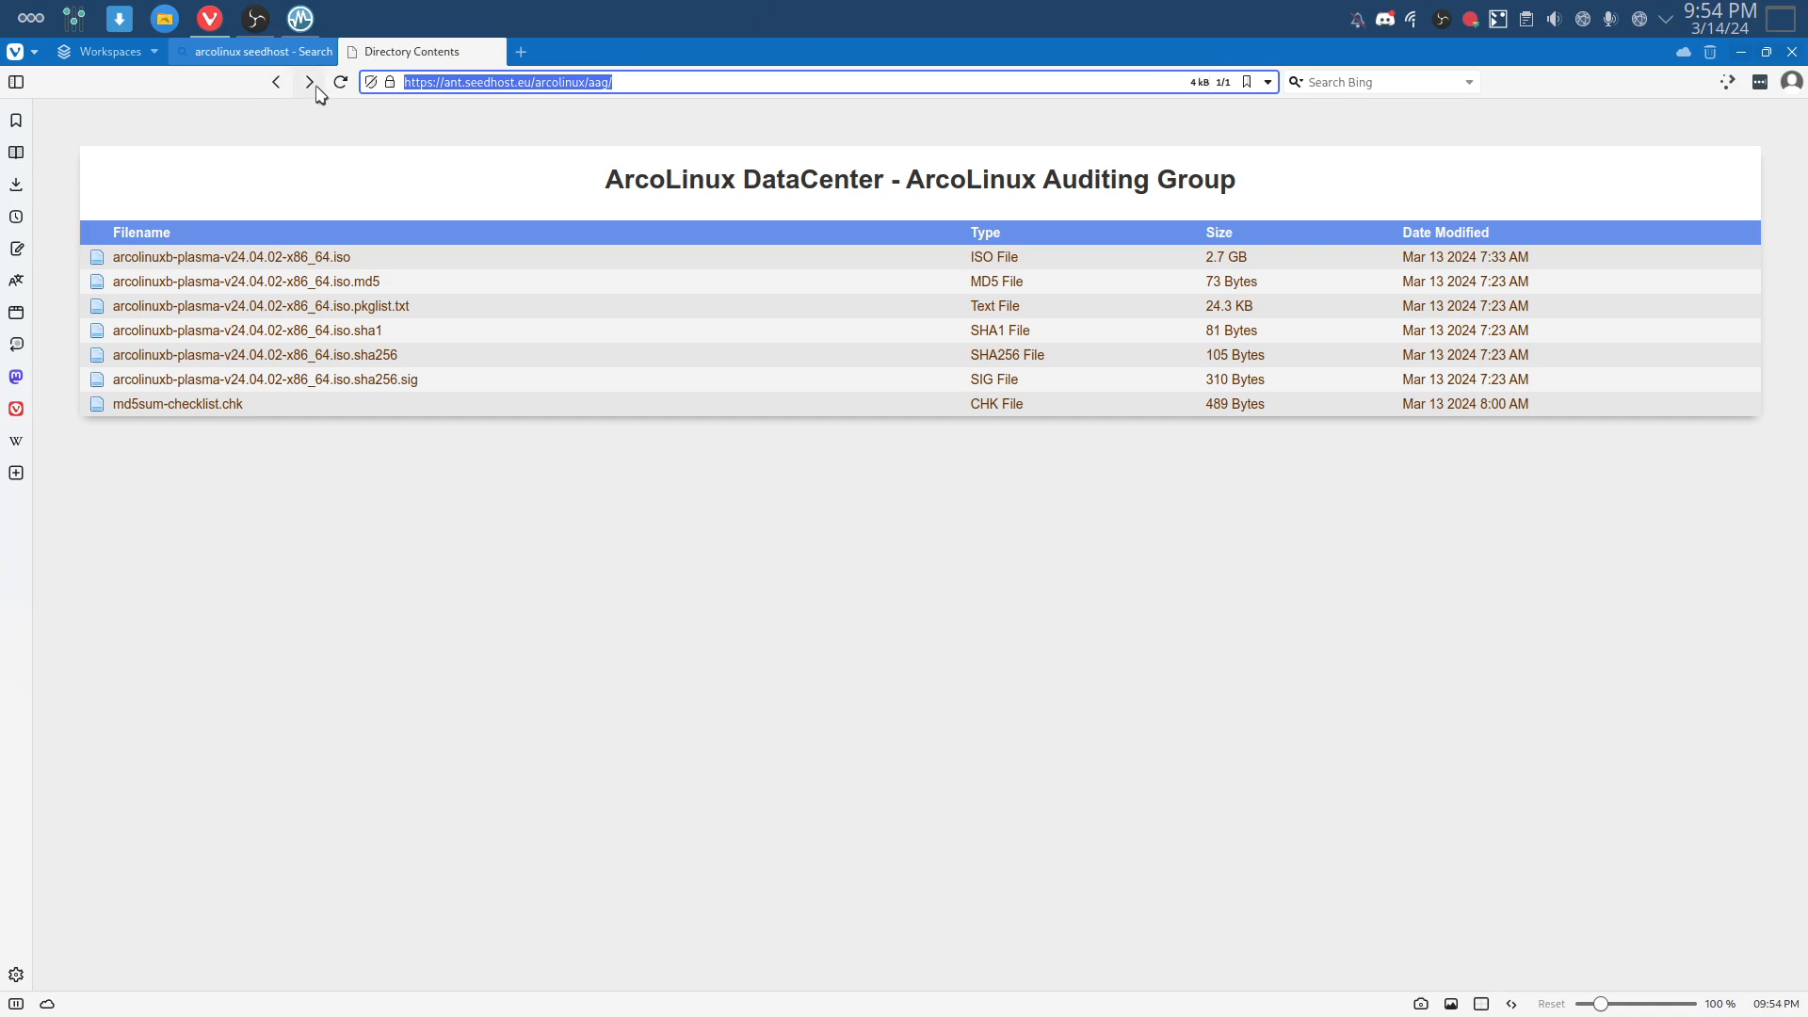
{"action": "left_click", "coordinate": [308, 82]}
{"action": "left_click", "coordinate": [517, 141]}
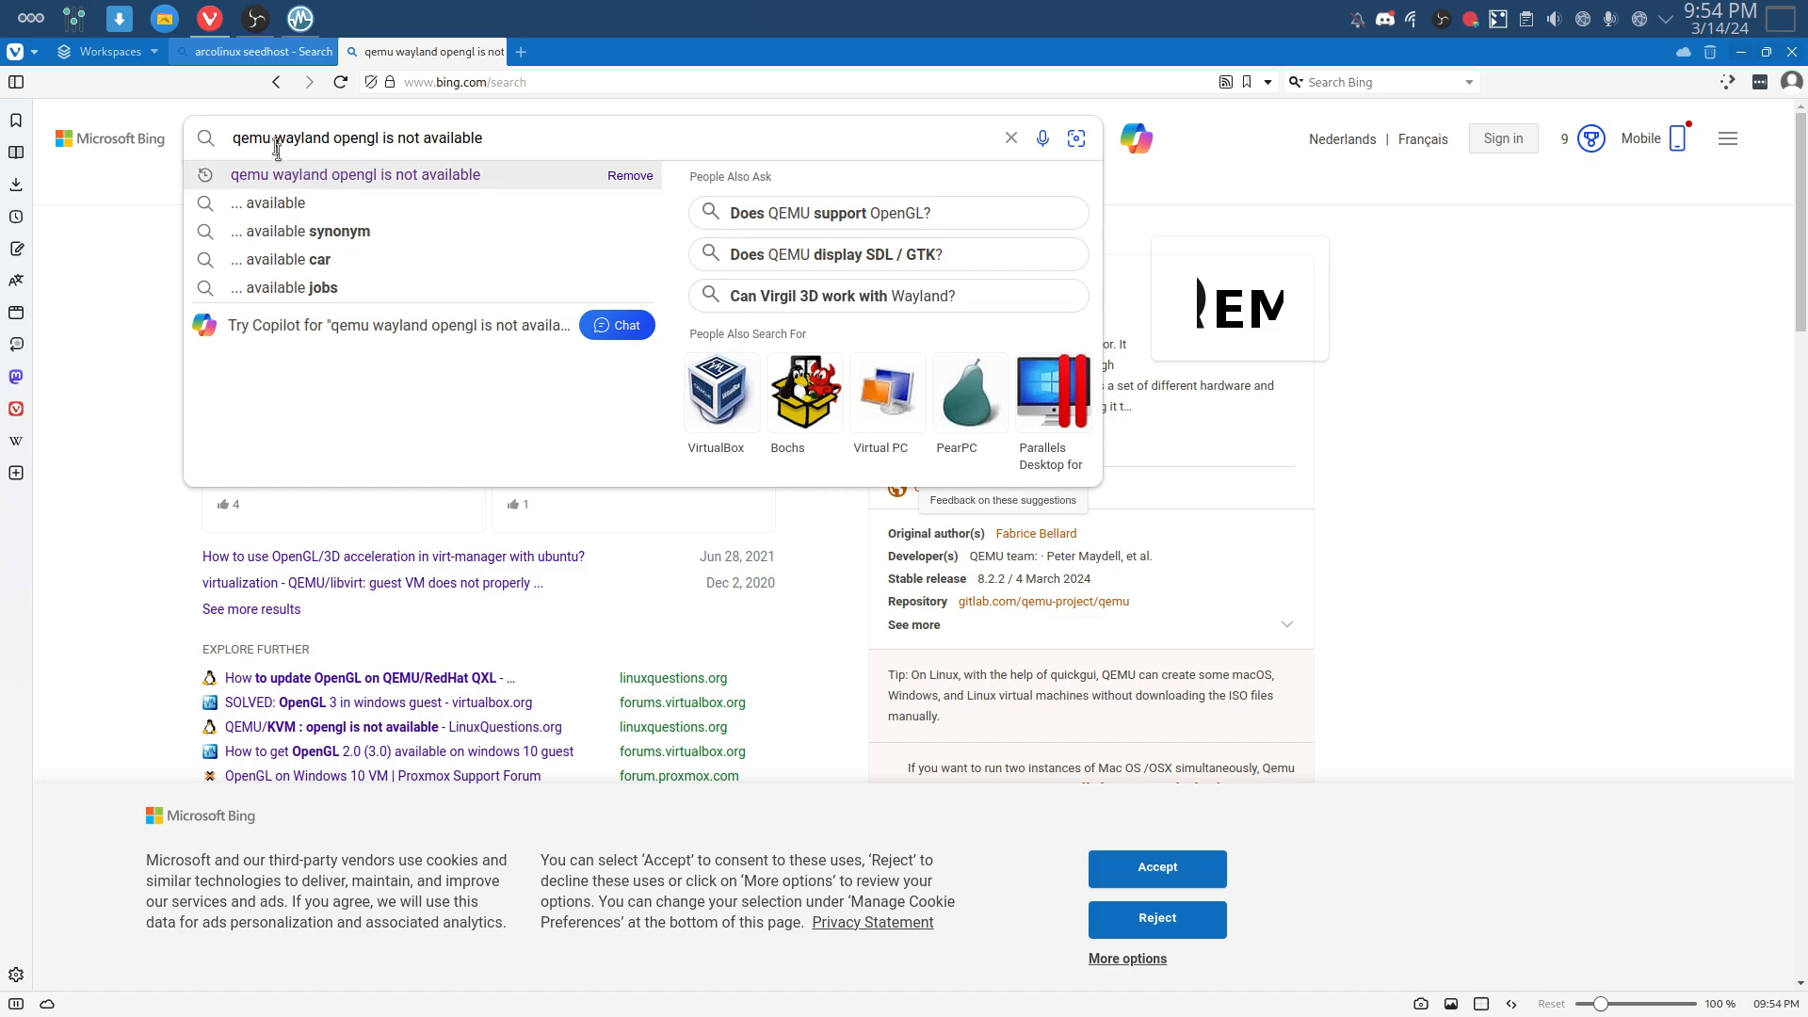
{"action": "key", "text": "ctrl+a"}
{"action": "type", "text": "exg kub"}
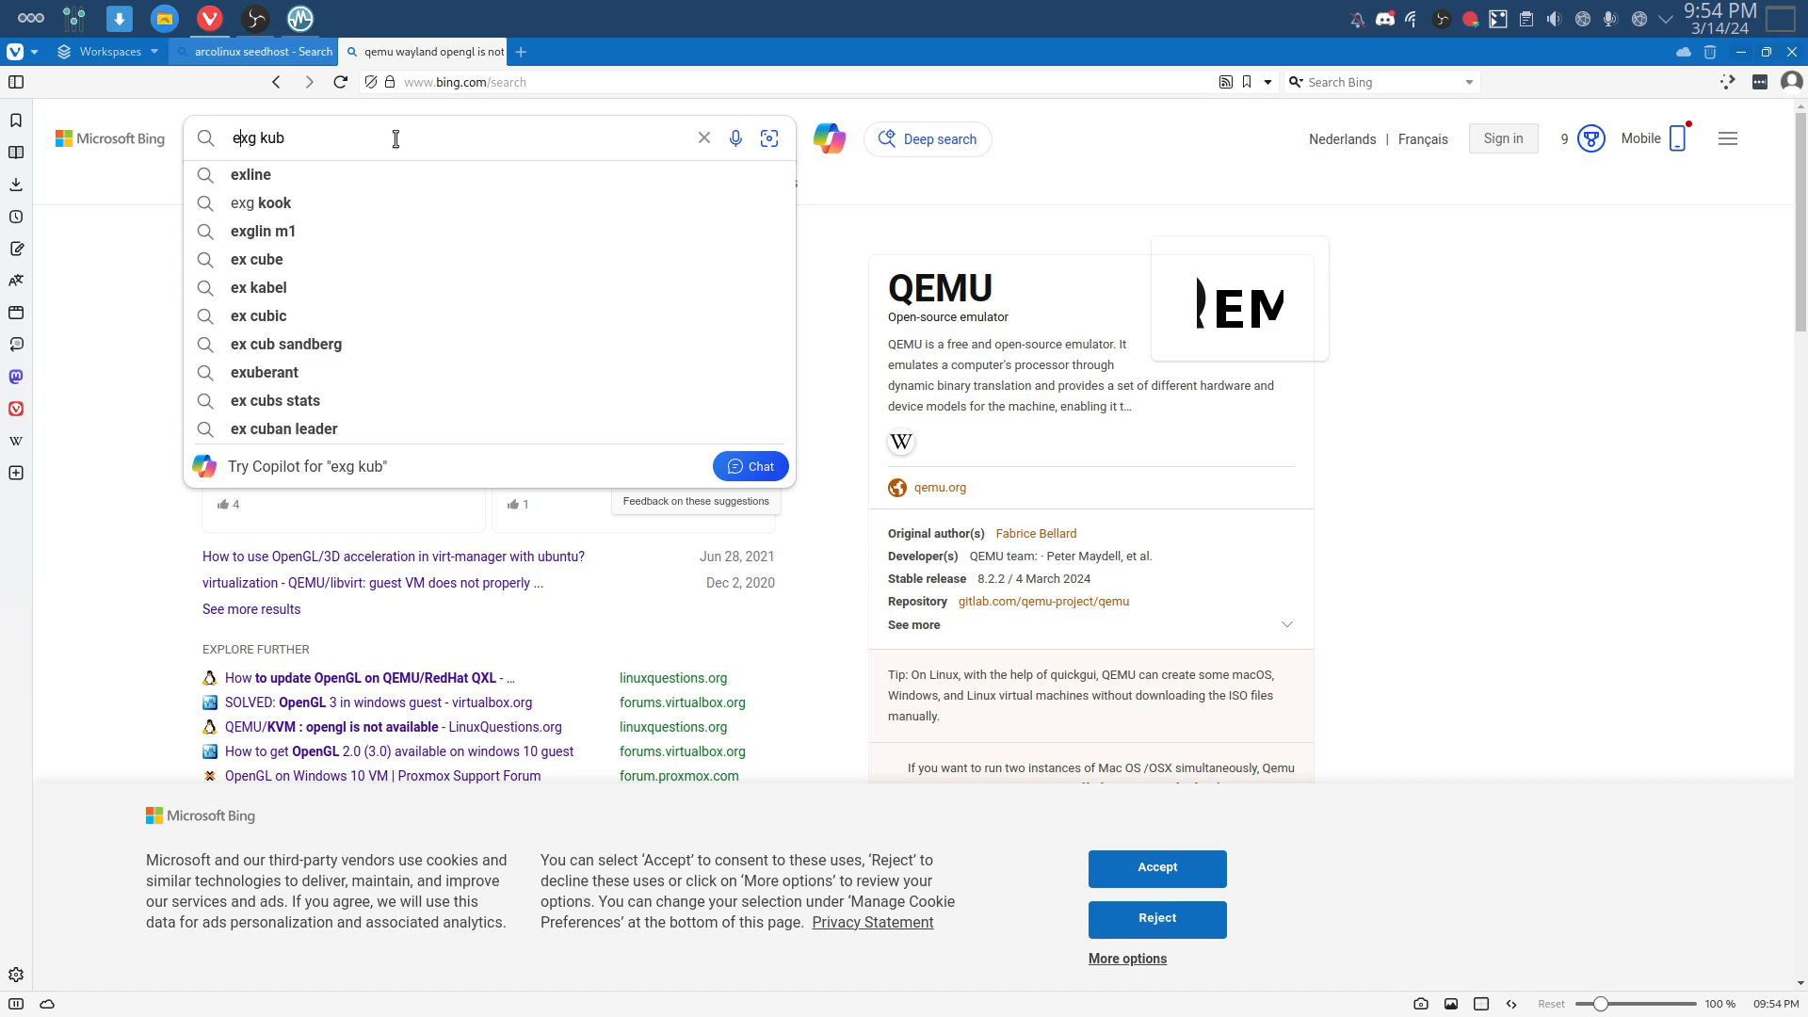
{"action": "key", "text": "ctrl+a"}
- Open google.be in the current browser tab and accept all cookies
{"action": "left_click", "coordinate": [429, 80]}
{"action": "type", "text": "goog"}
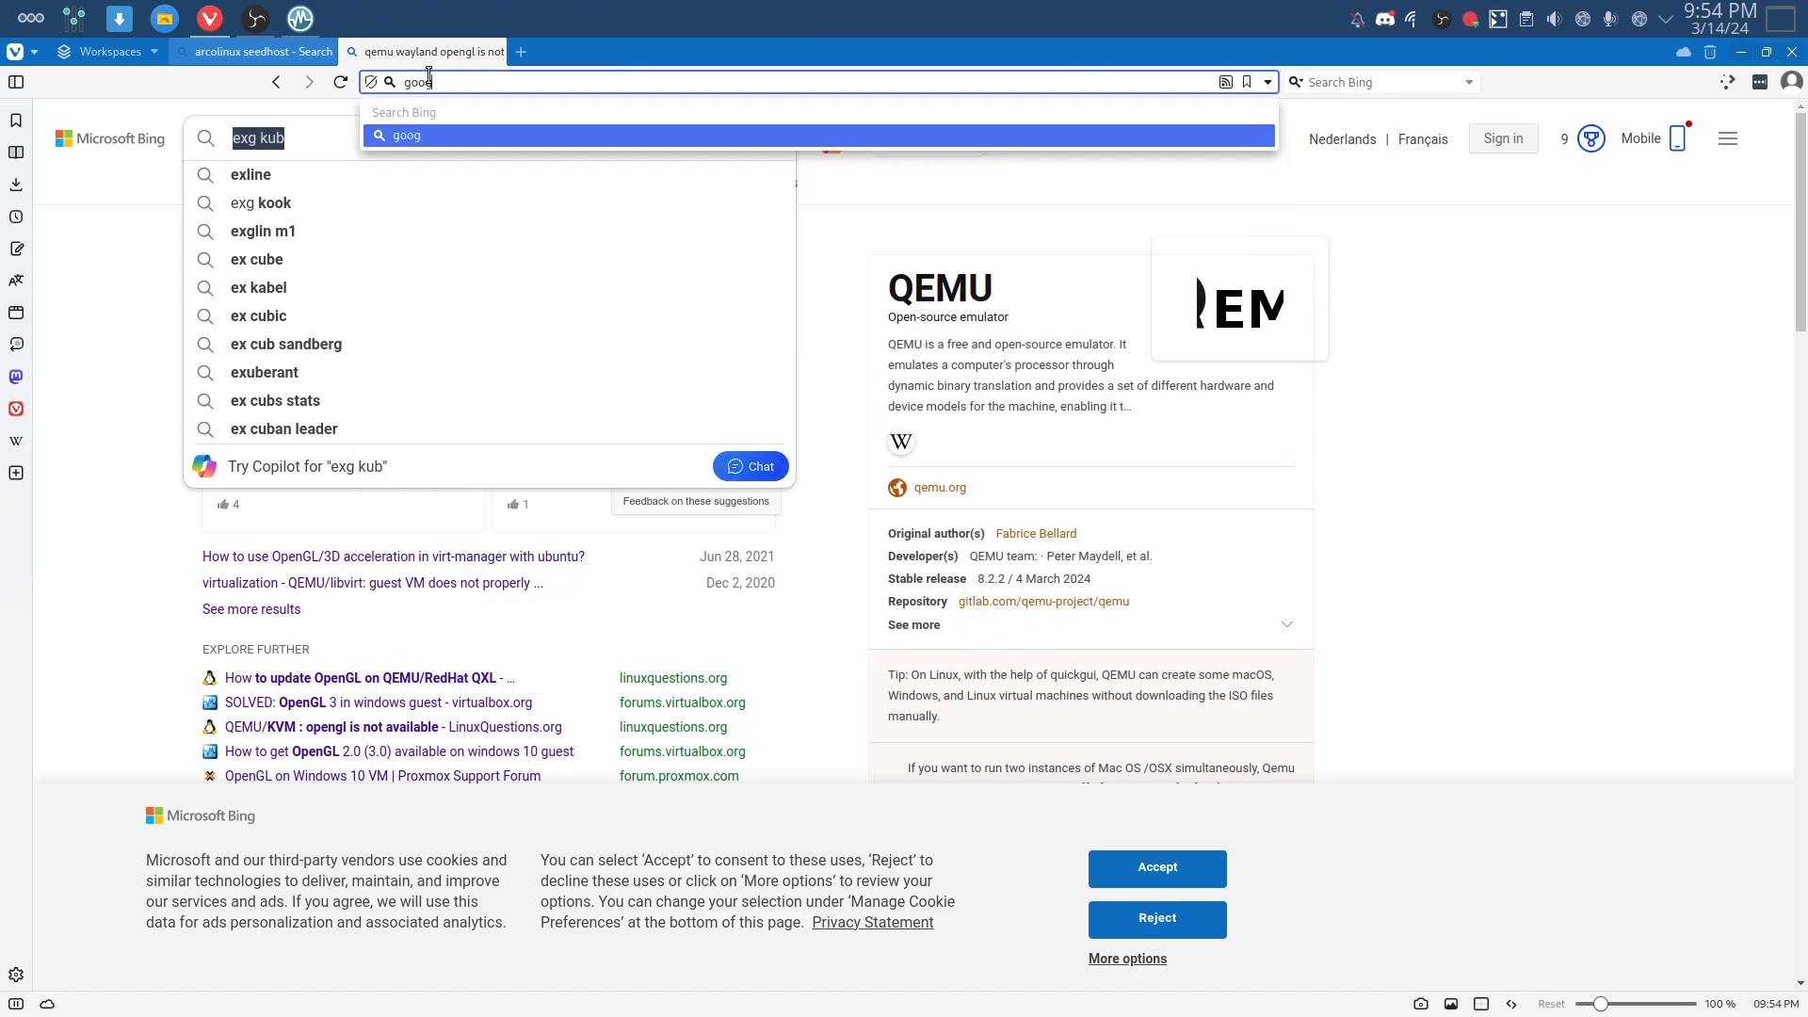
{"action": "type", "text": "le.be"}
{"action": "key", "text": "Return"}
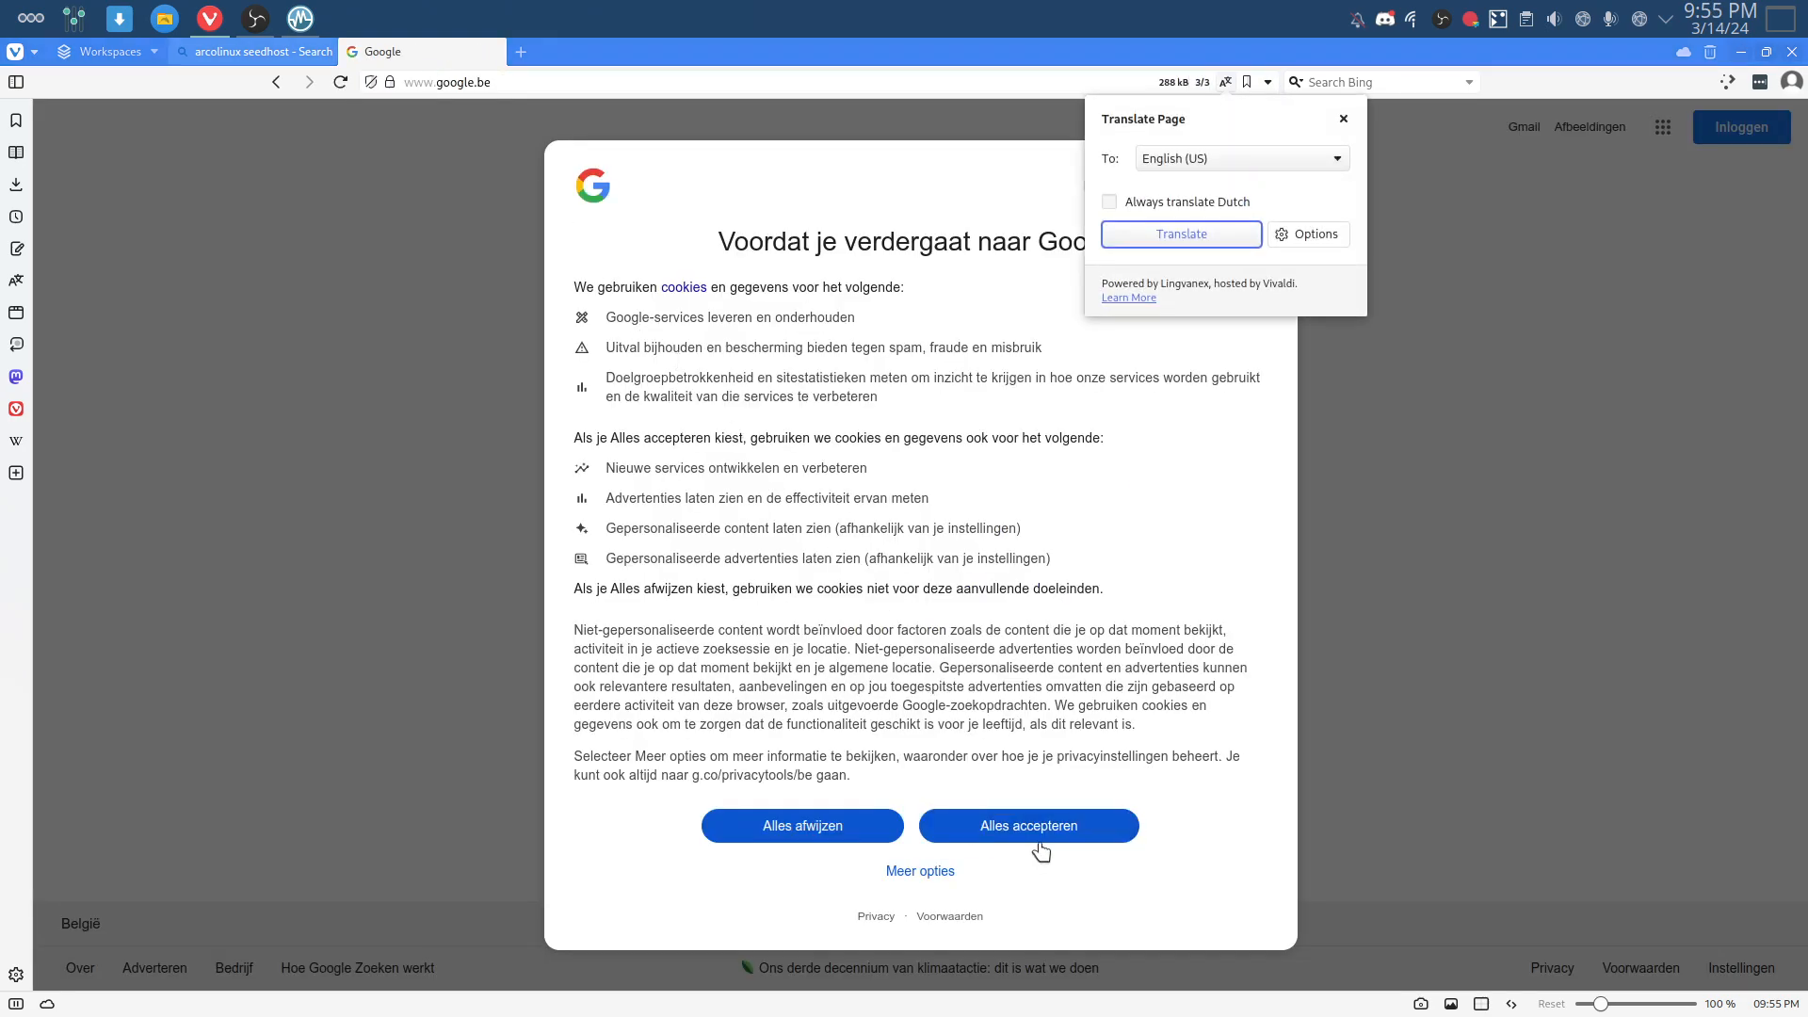
{"action": "left_click", "coordinate": [1041, 850]}
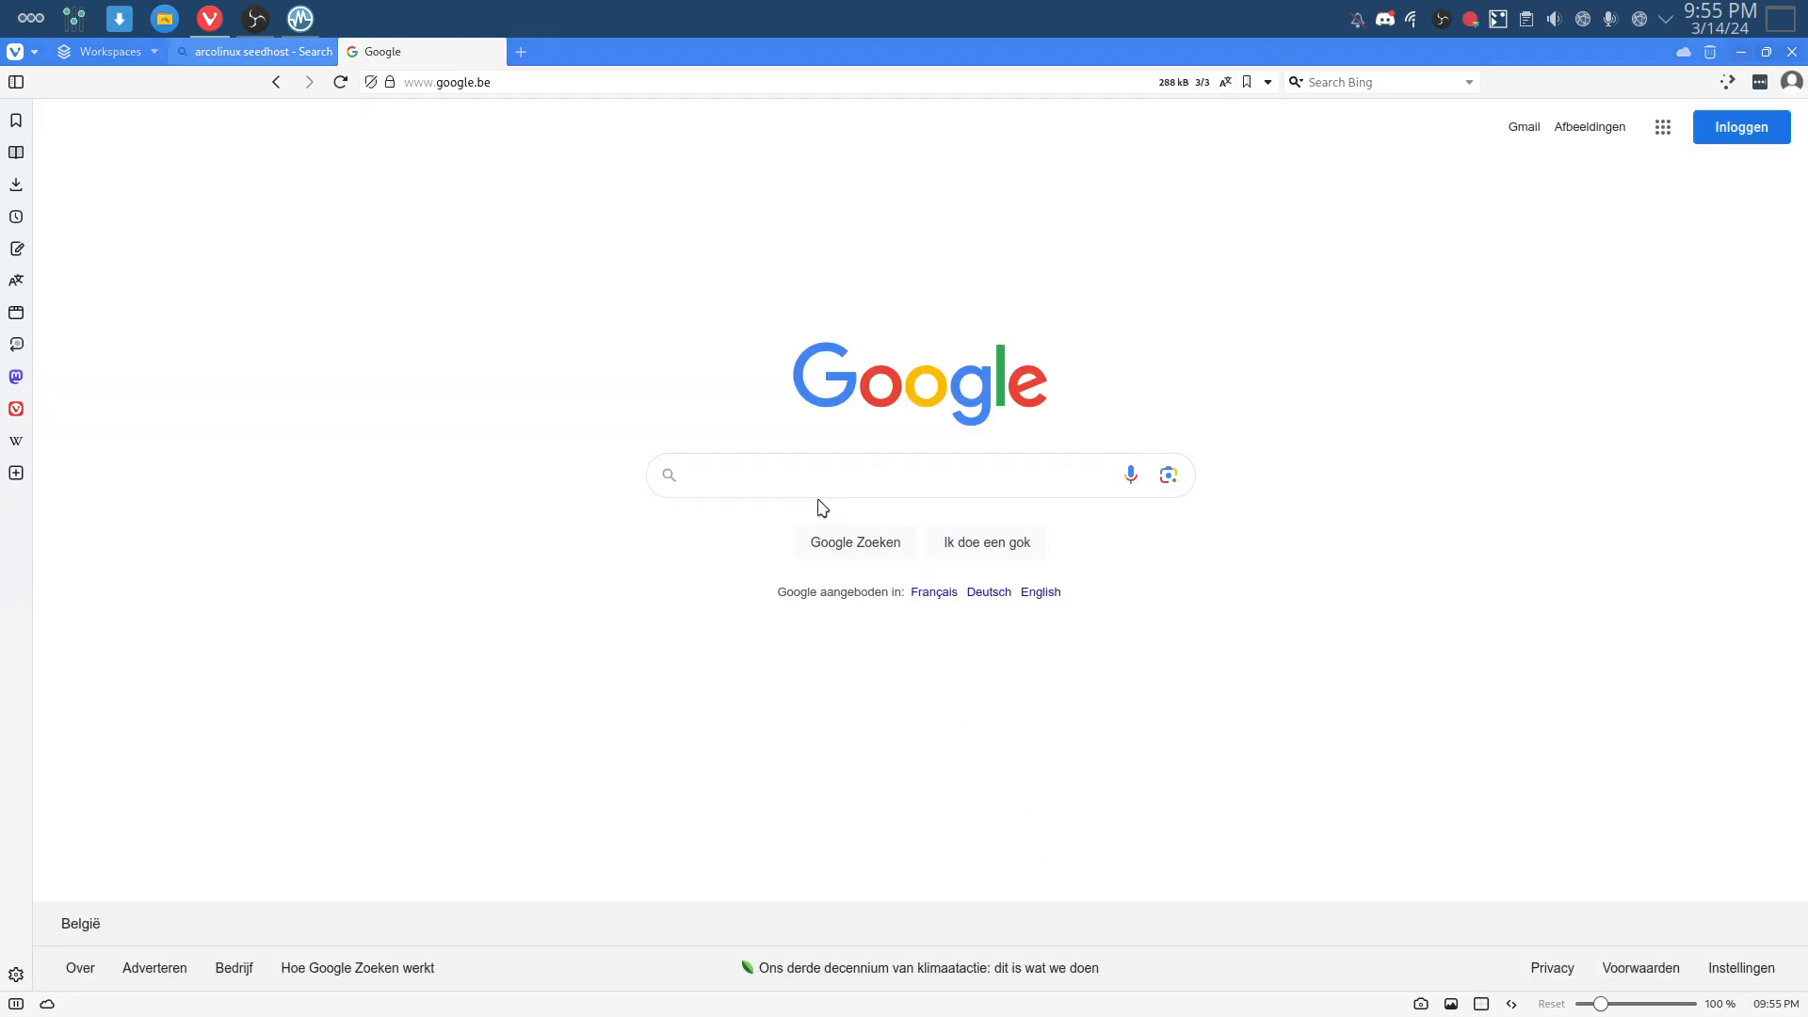
- Search Google for "arch qemu opengl error"
{"action": "left_click", "coordinate": [767, 465]}
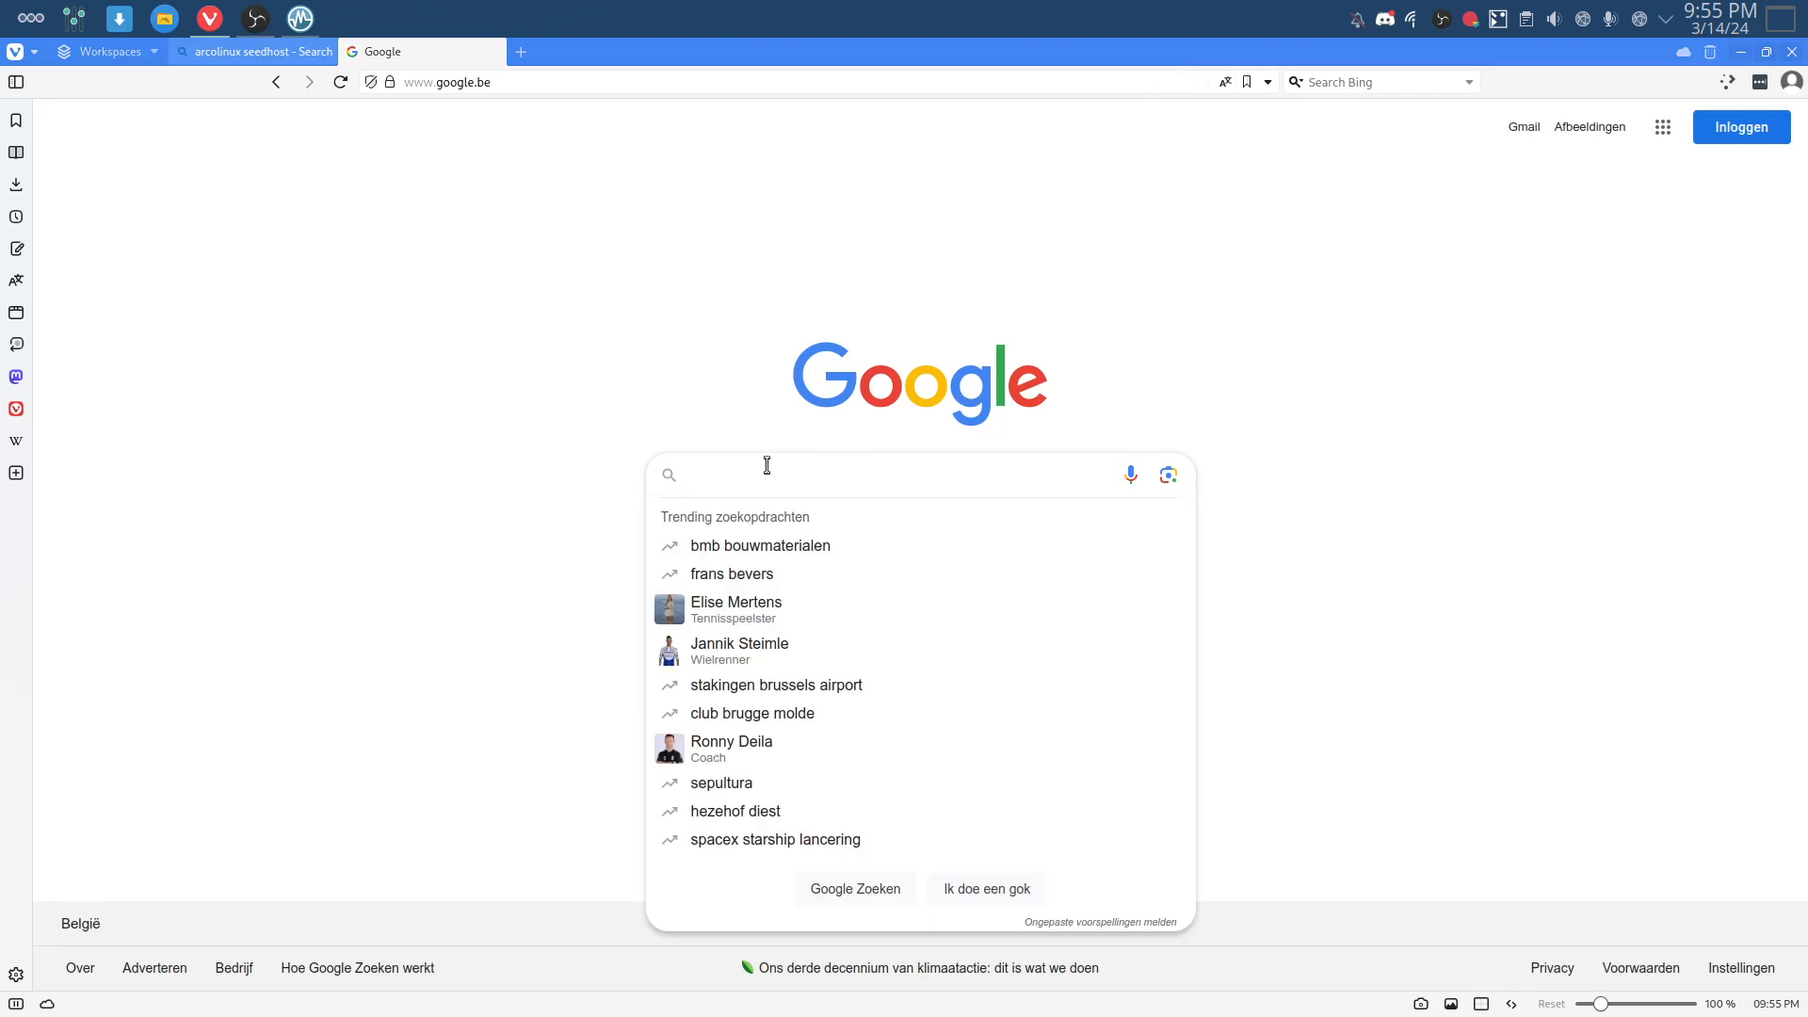
{"action": "type", "text": "qemu"}
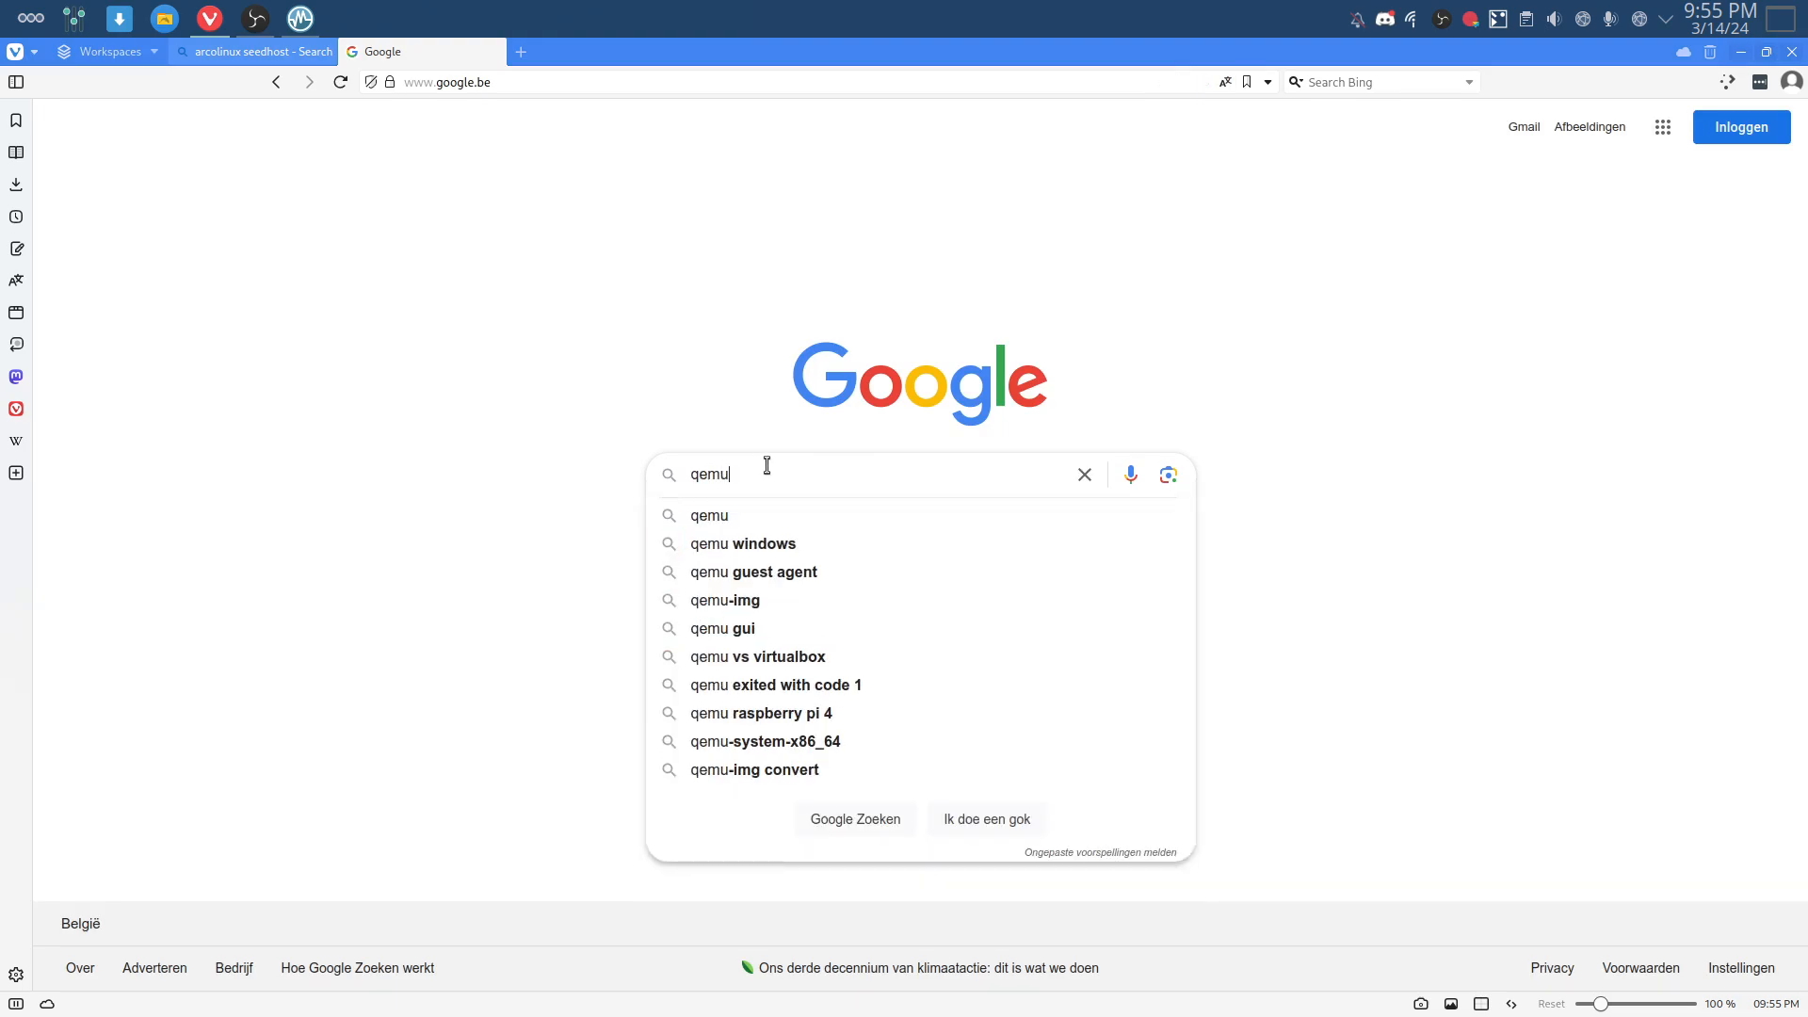
{"action": "key", "text": "BackSpace"}
{"action": "key", "text": "BackSpace"}
{"action": "key", "text": "BackSpace"}
{"action": "key", "text": "BackSpace"}
{"action": "type", "text": "arch qeu"}
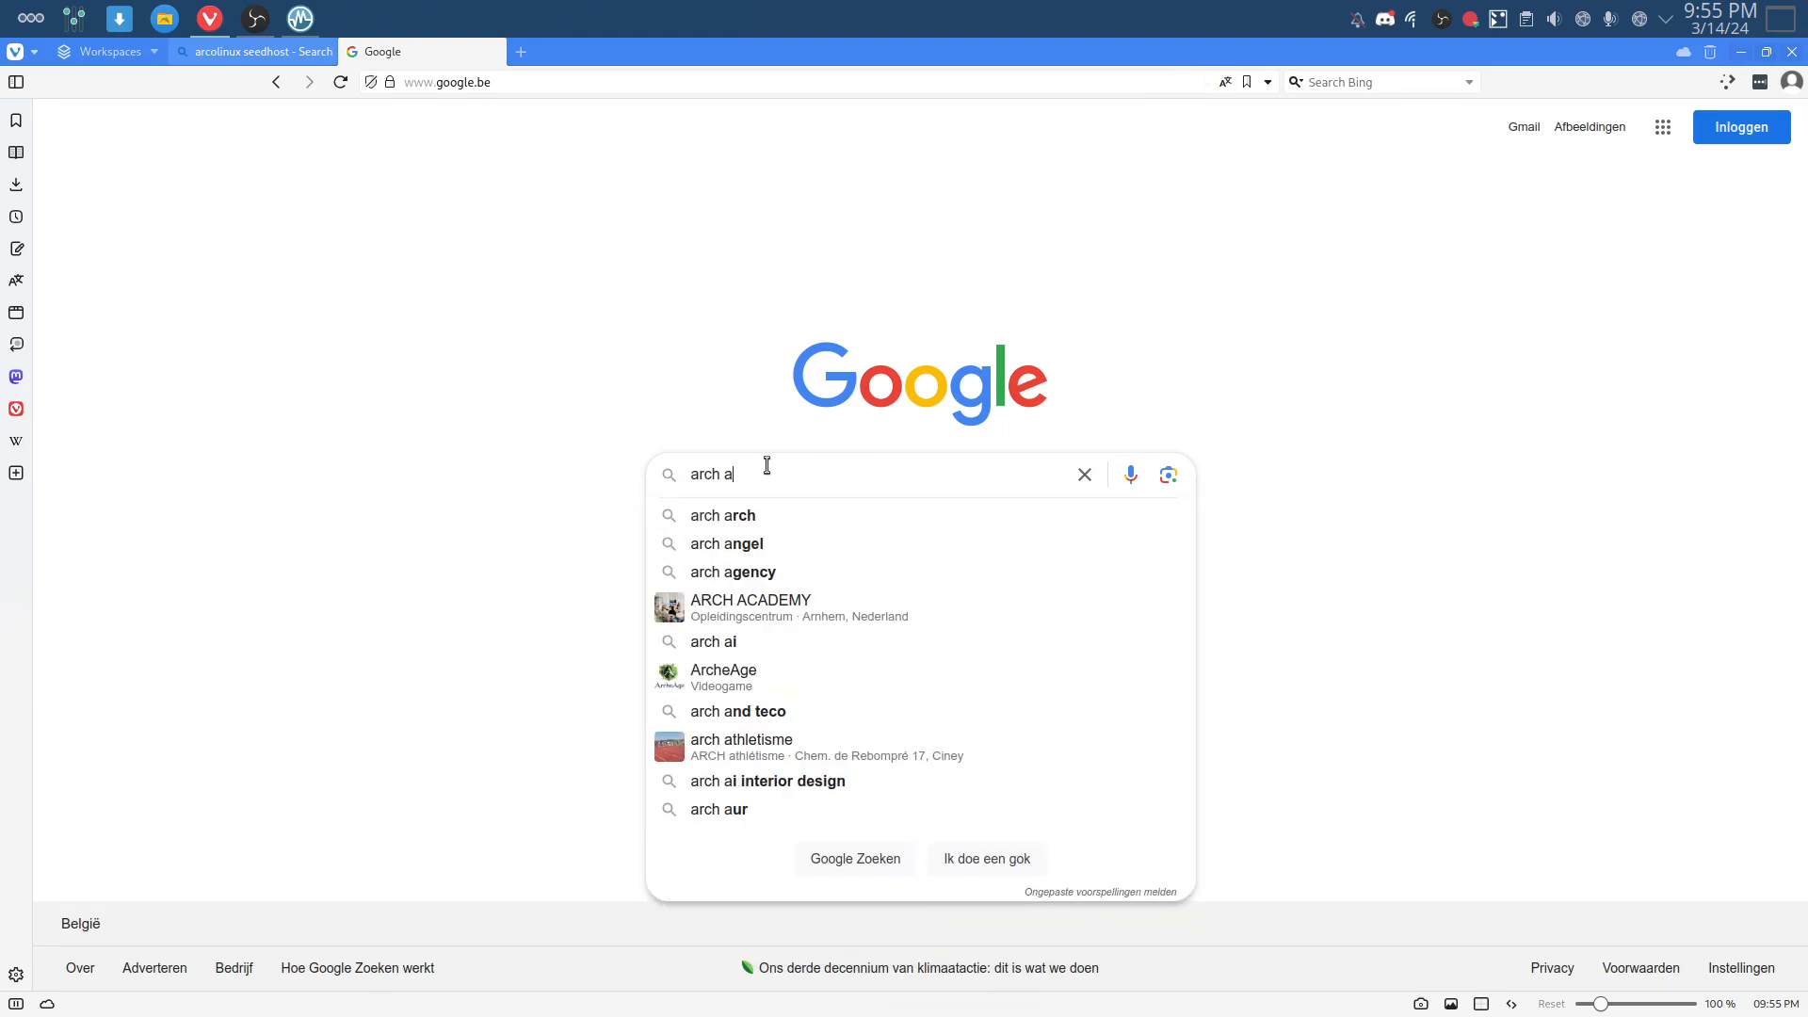
{"action": "key", "text": "BackSpace"}
{"action": "type", "text": "m"}
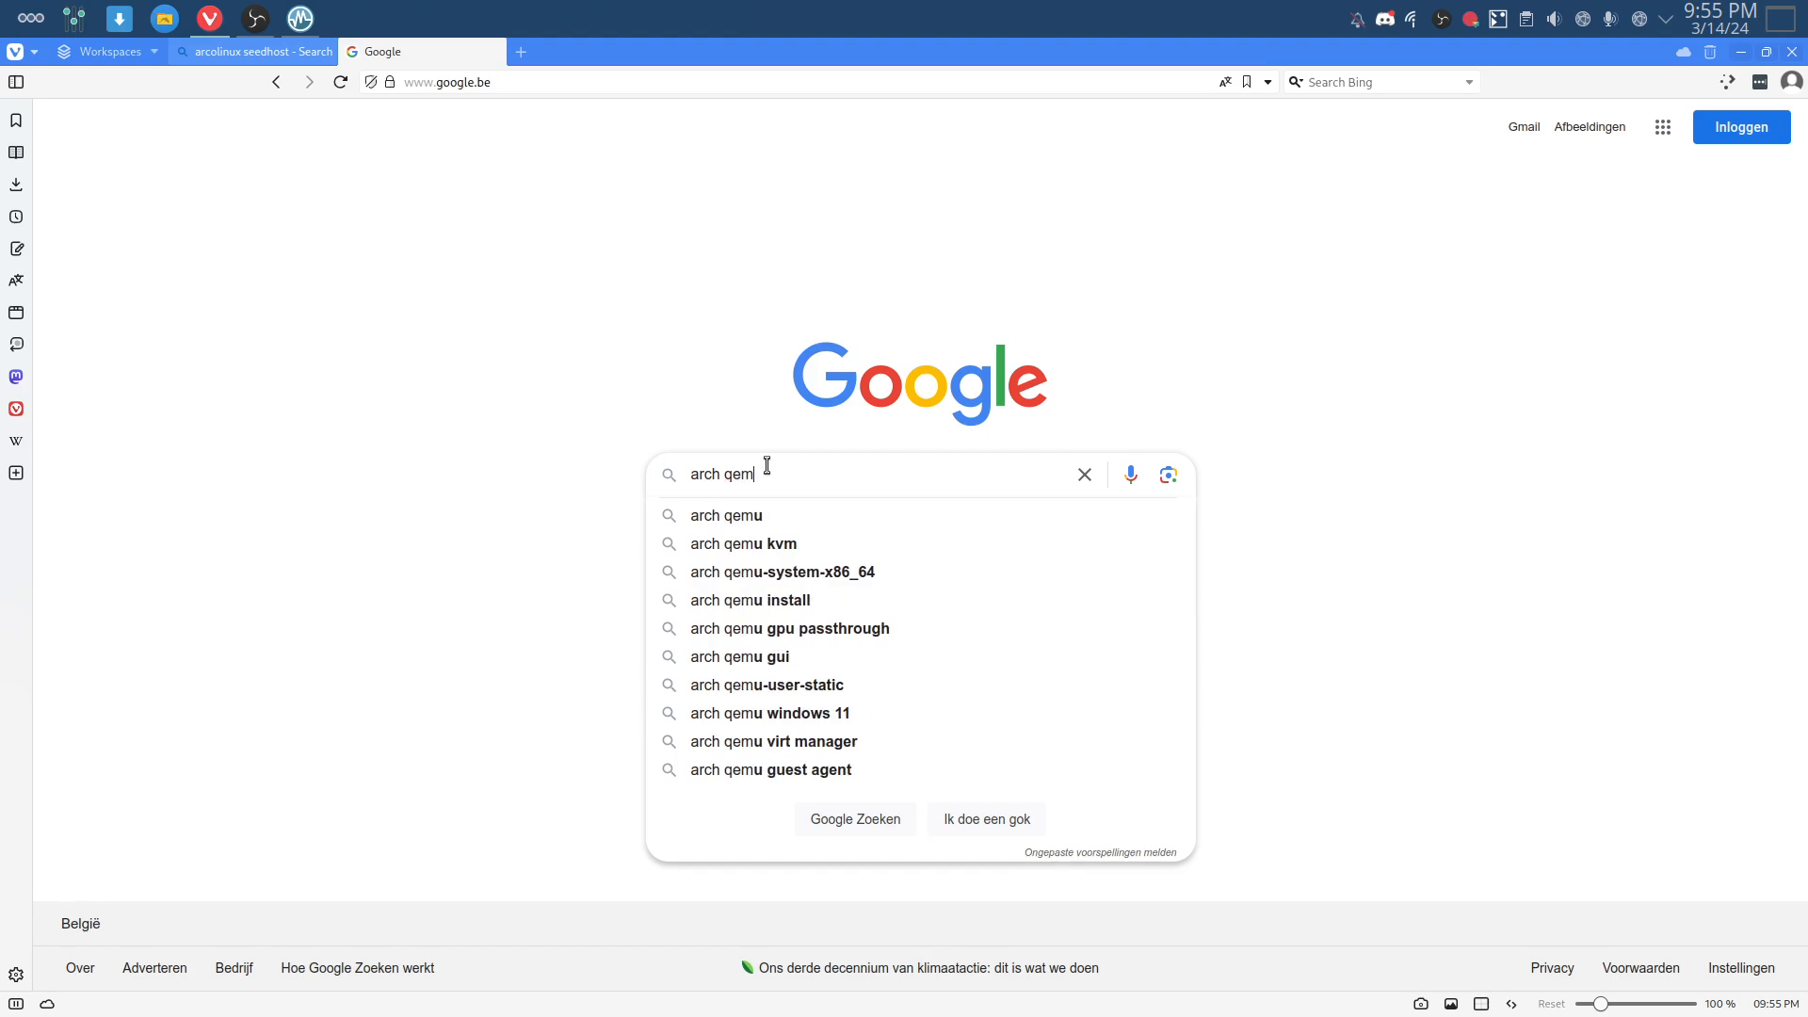
{"action": "type", "text": "u opengl "}
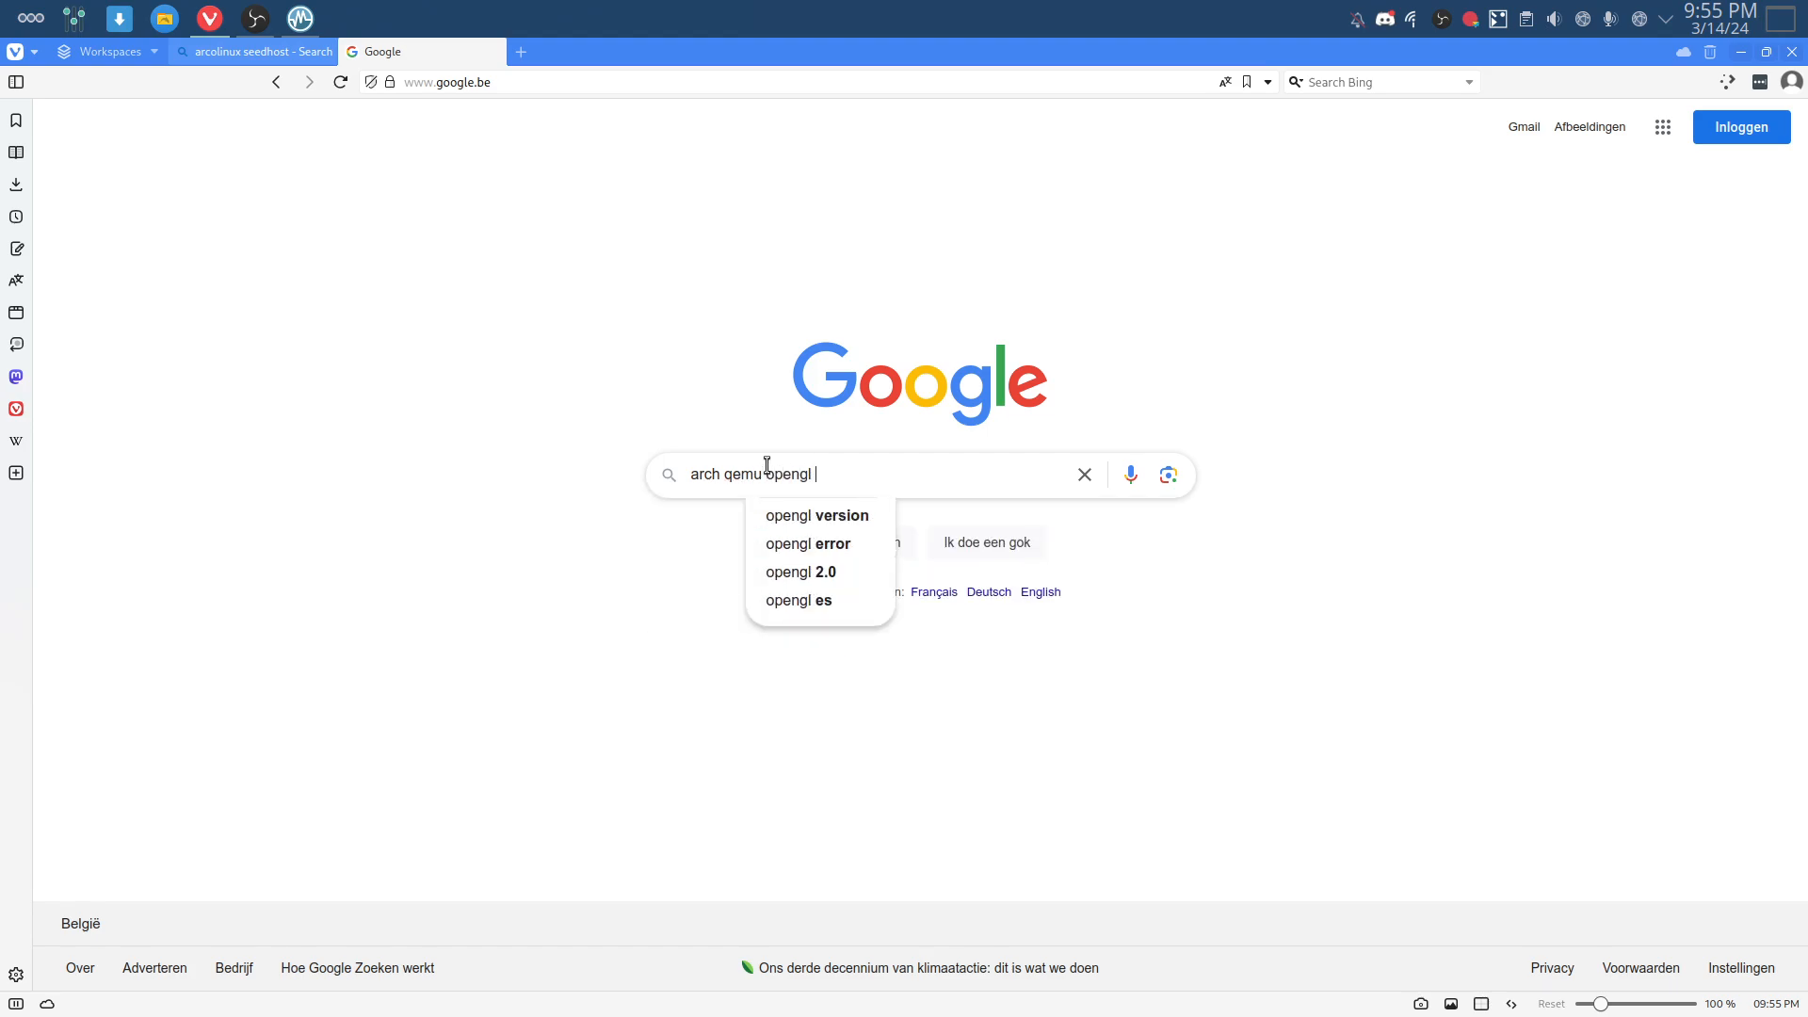
{"action": "type", "text": "error"}
{"action": "key", "text": "Return"}
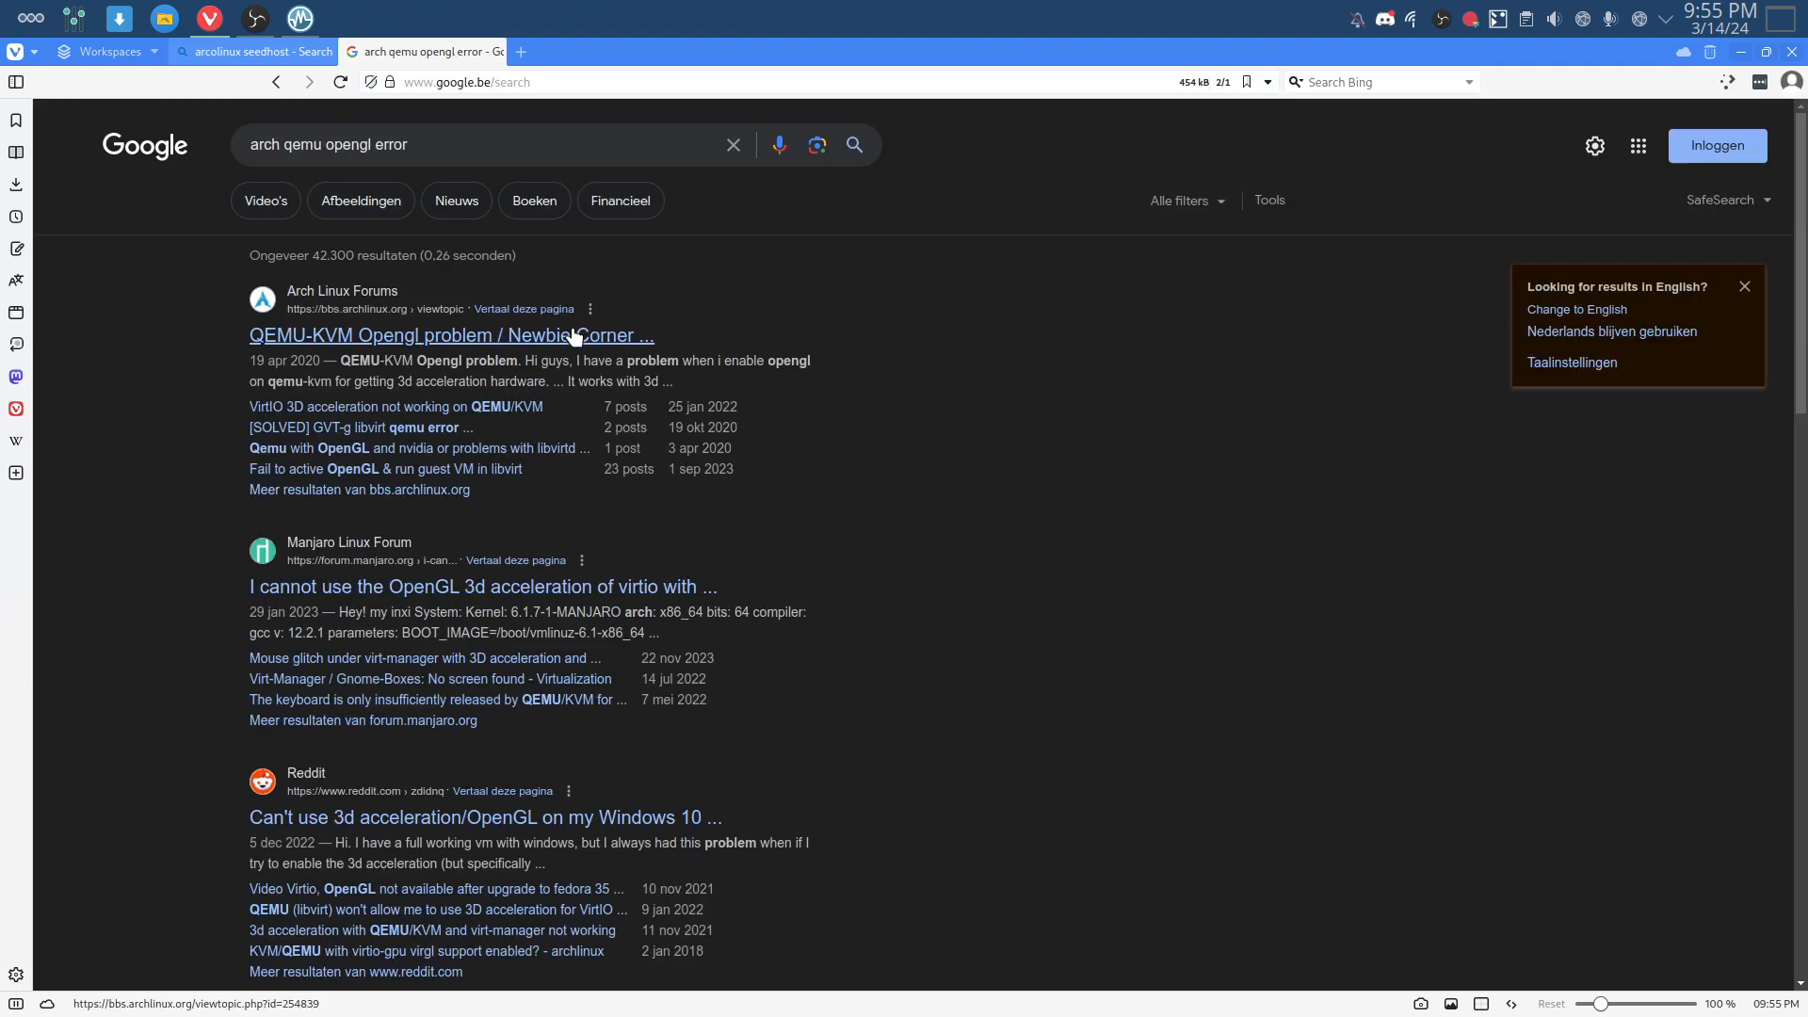
- Open the Arch Linux Forums thread "QEMU-KVM Opengl problem" and read its replies, including the suggested MESA_LOADER_DRIVER_OVERRIDE workaround
{"action": "left_click", "coordinate": [621, 335]}
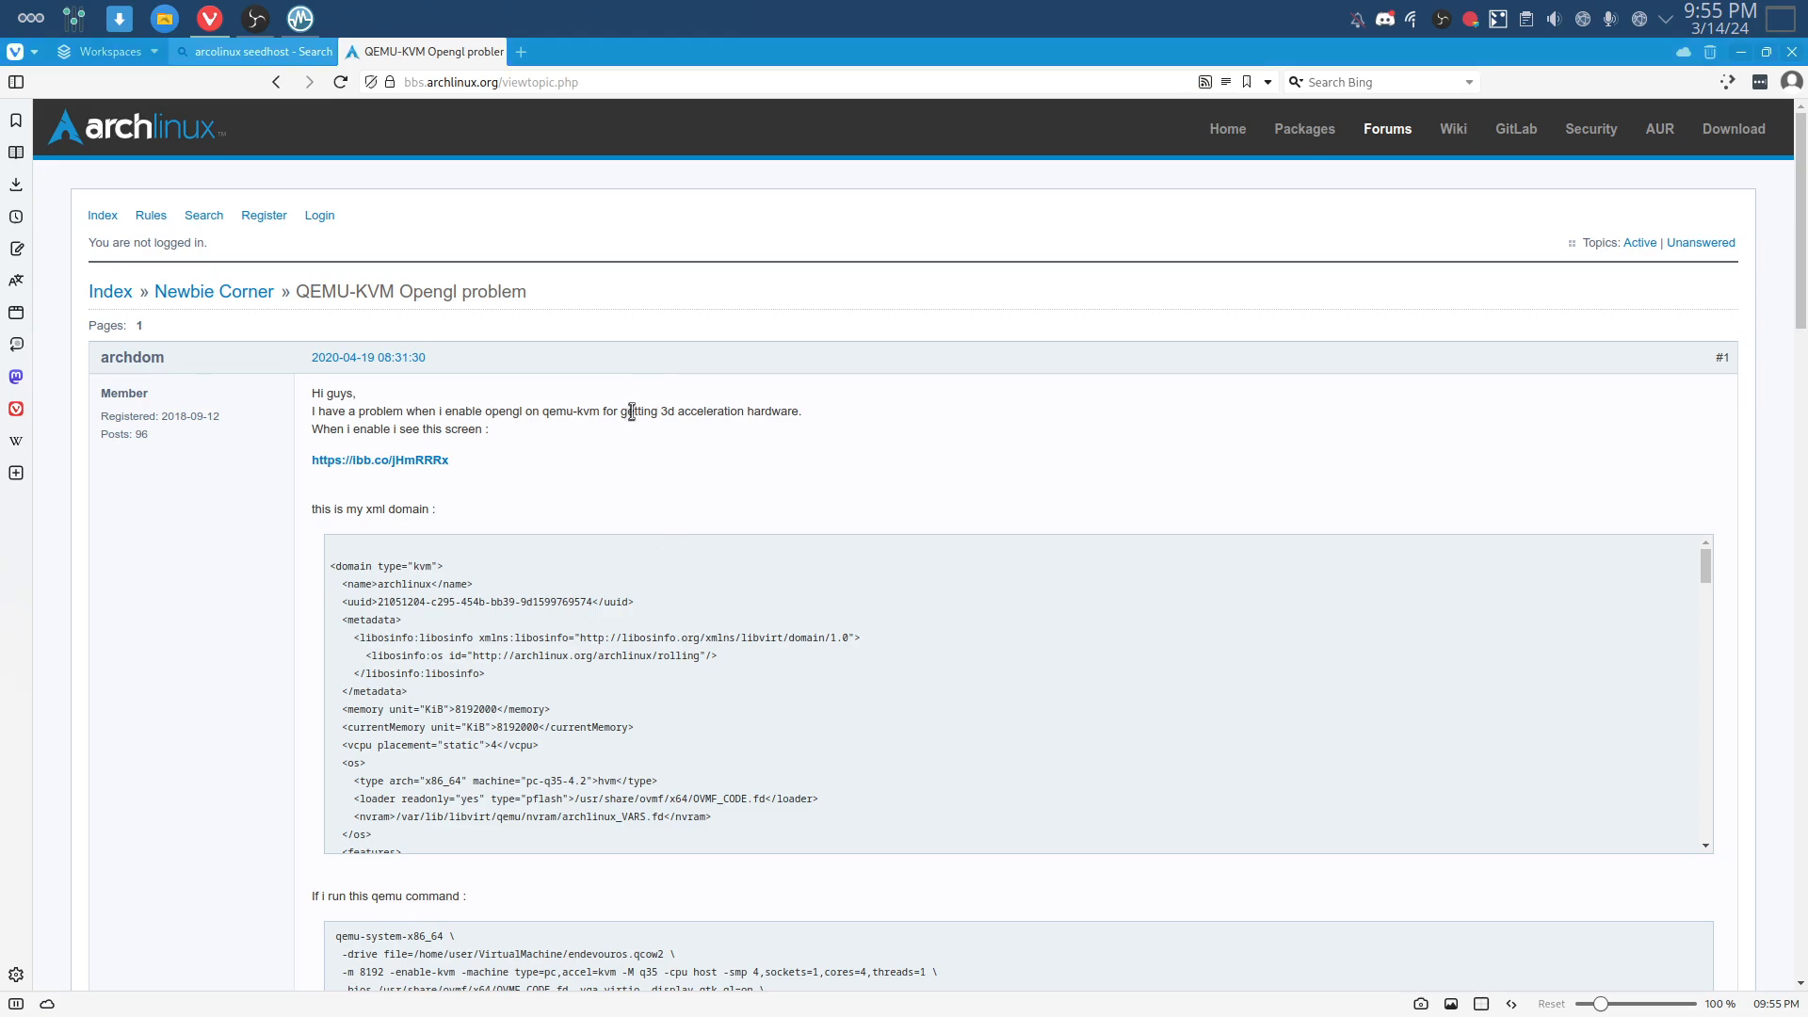
{"action": "left_click_drag", "start_coordinate": [627, 411], "coordinate": [852, 421]}
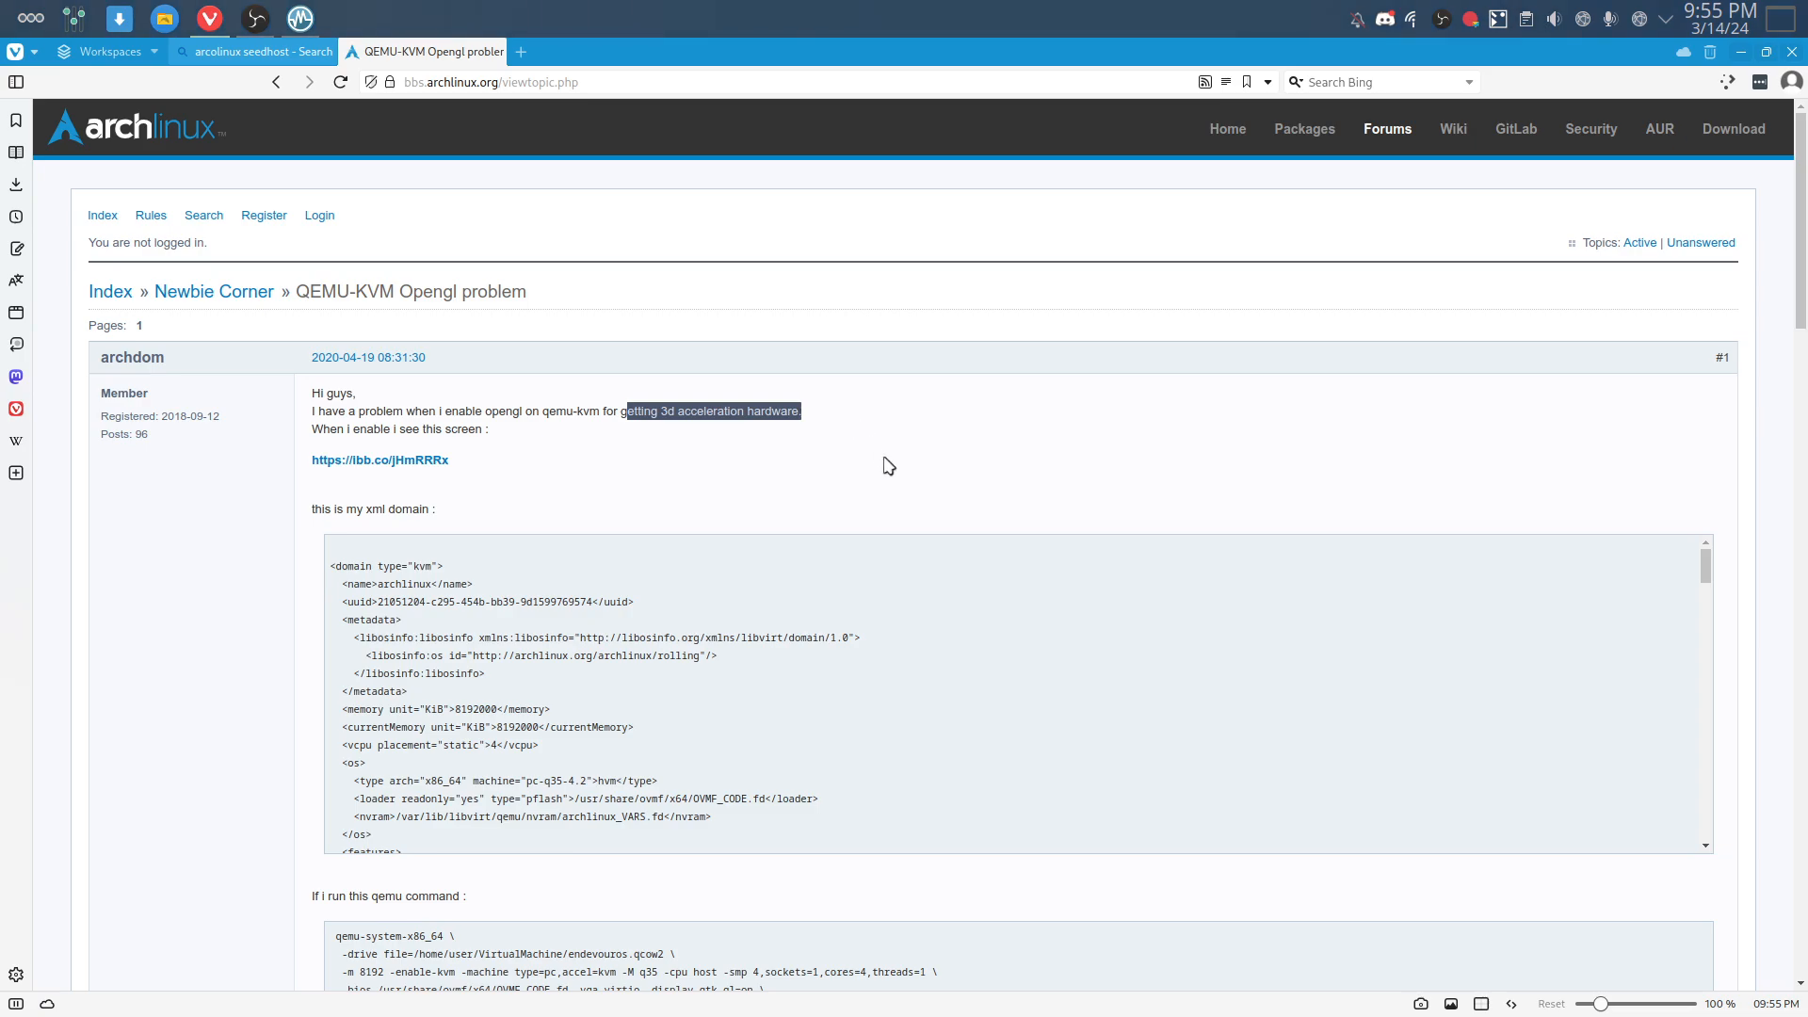
{"action": "scroll", "coordinate": [888, 466], "scroll_direction": "down", "scroll_amount": 12}
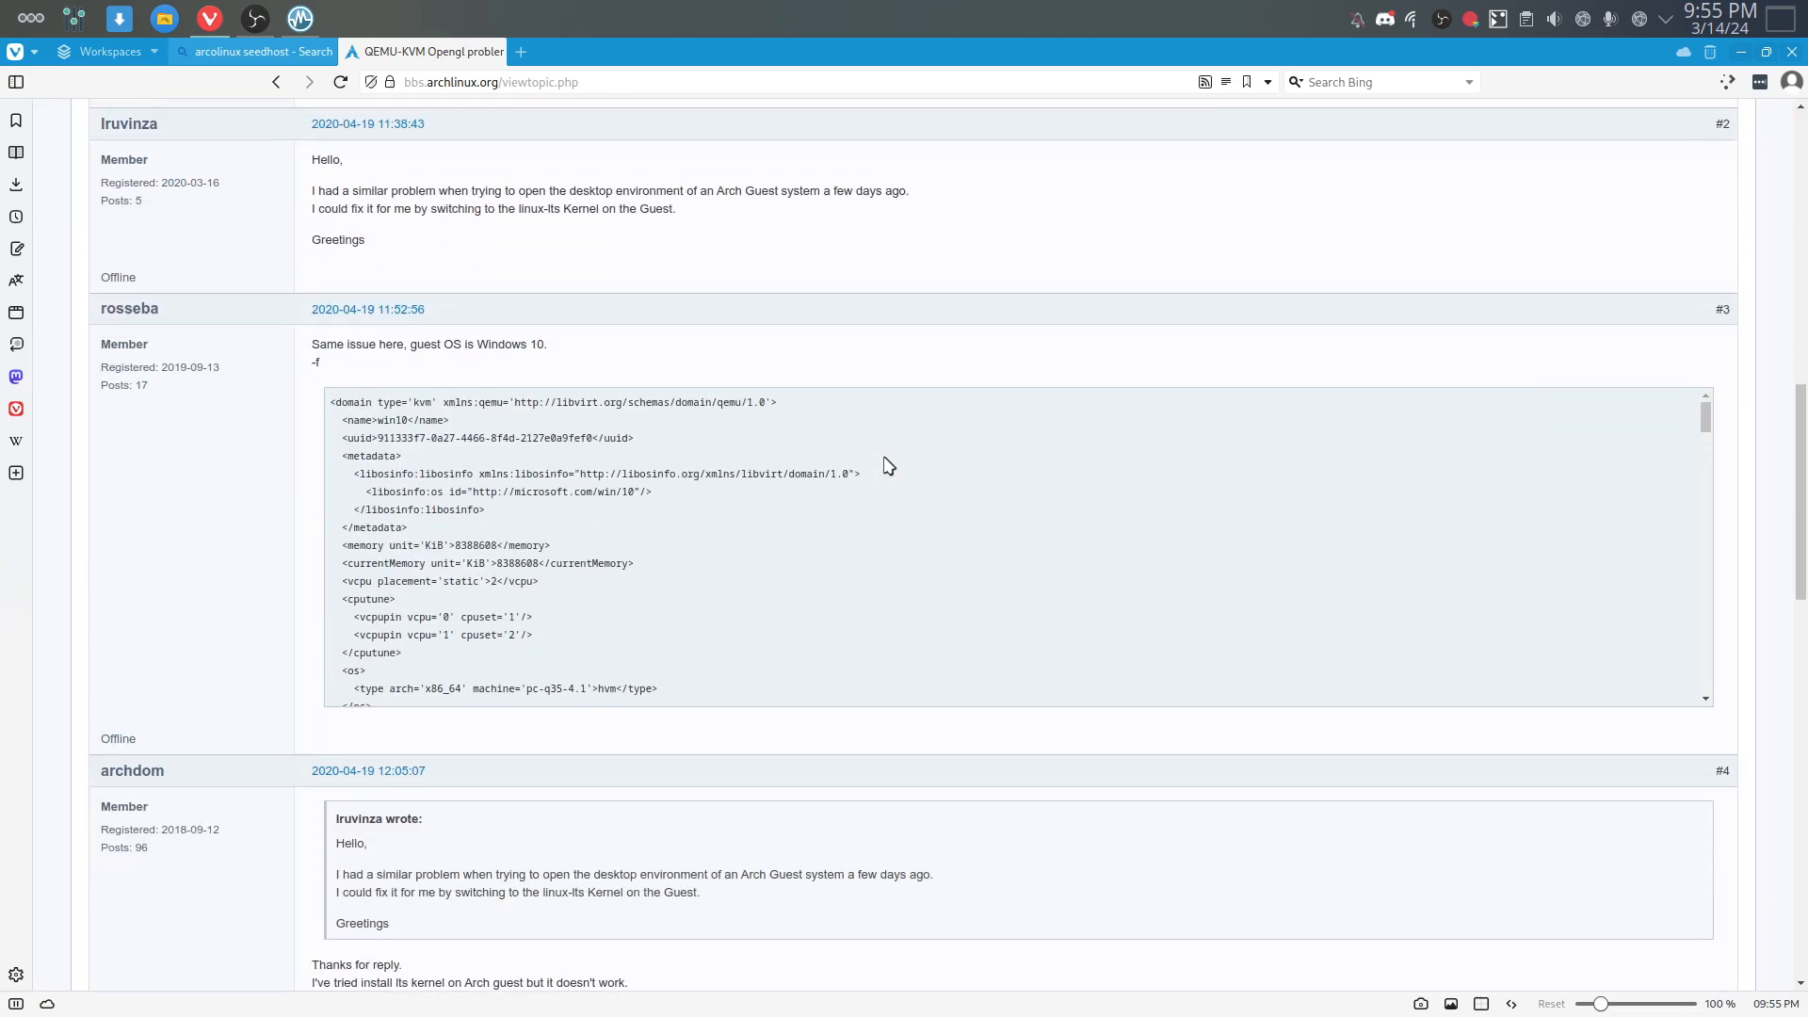
{"action": "scroll", "coordinate": [885, 527], "scroll_direction": "down", "scroll_amount": 10}
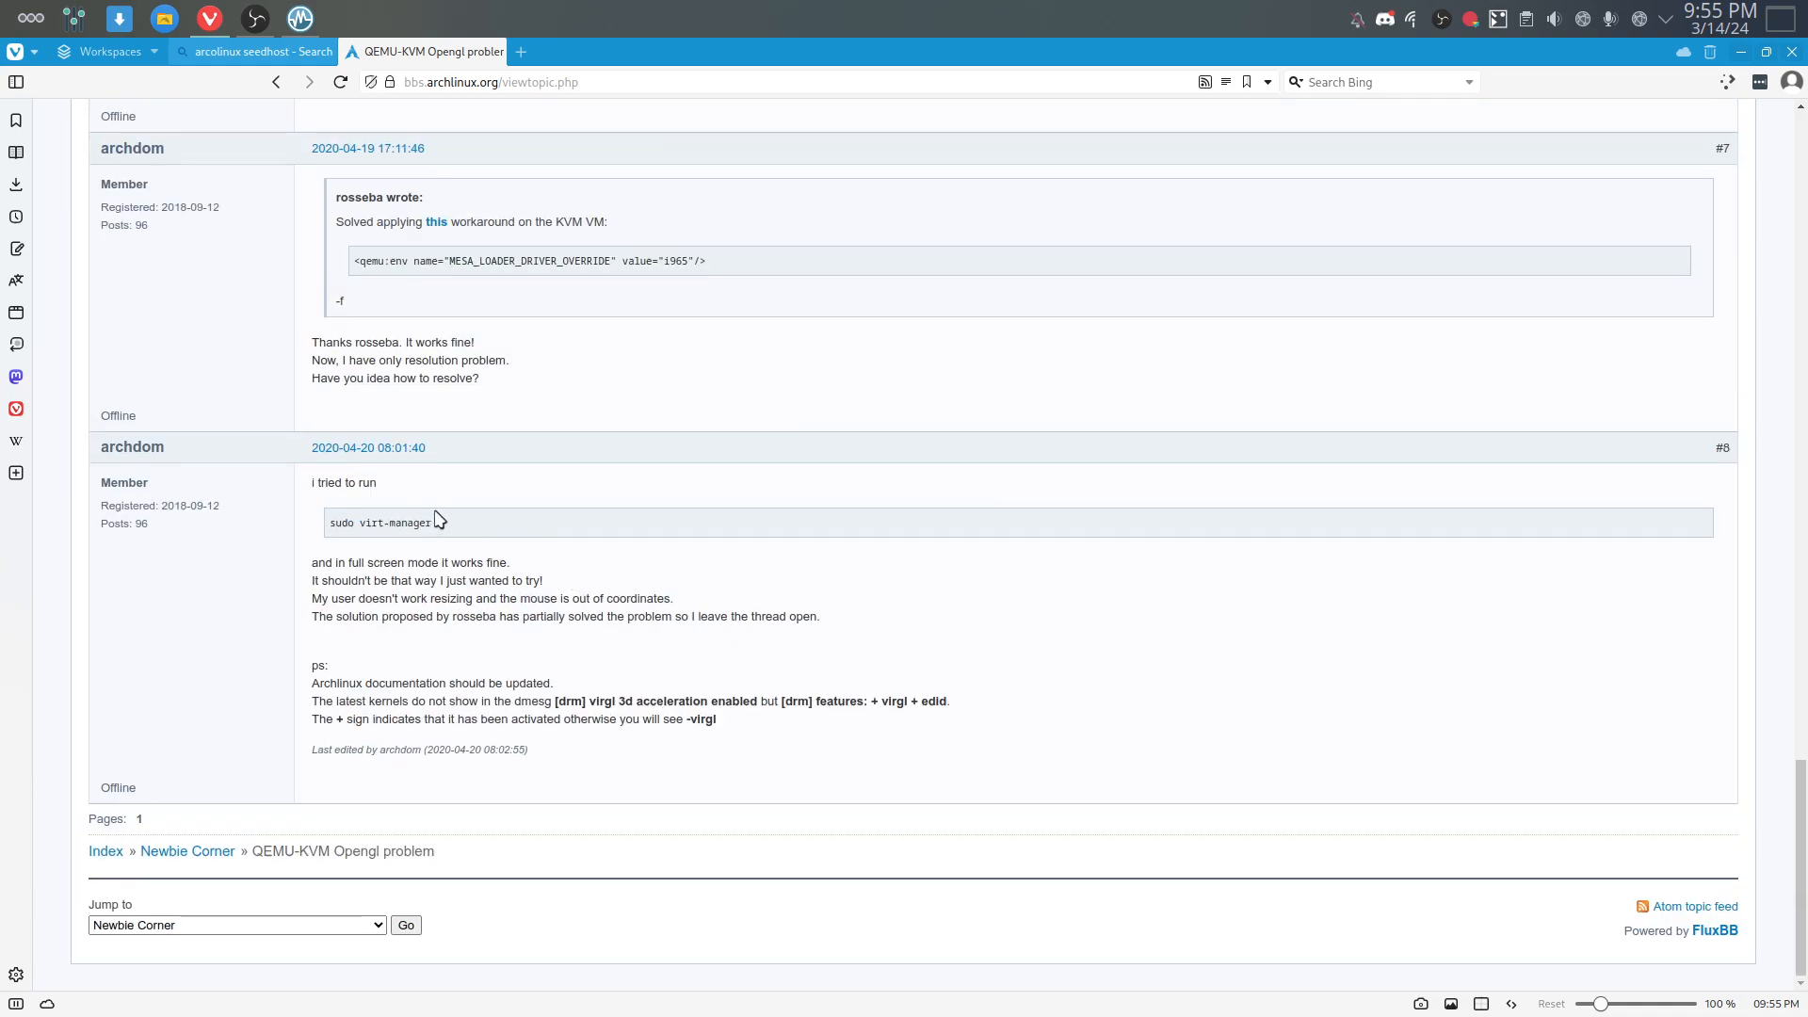
{"action": "scroll", "coordinate": [440, 520], "scroll_direction": "up", "scroll_amount": 3}
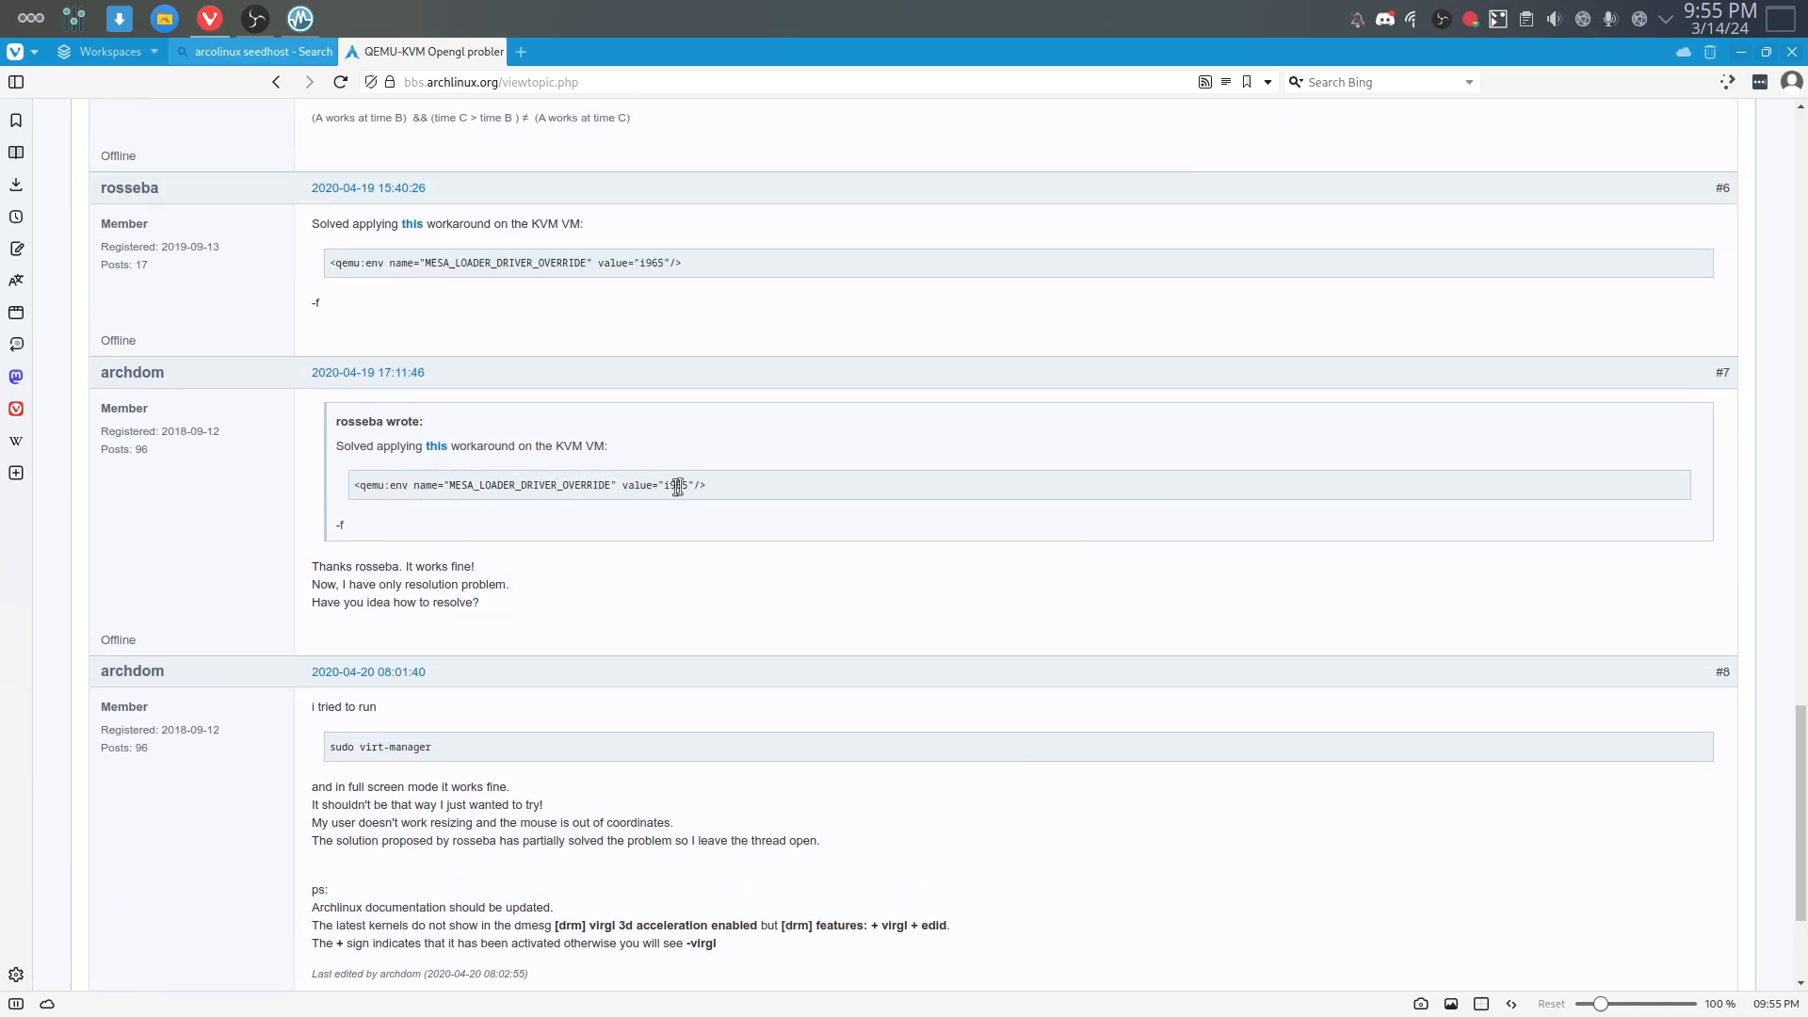
{"action": "left_click_drag", "start_coordinate": [727, 494], "coordinate": [343, 489]}
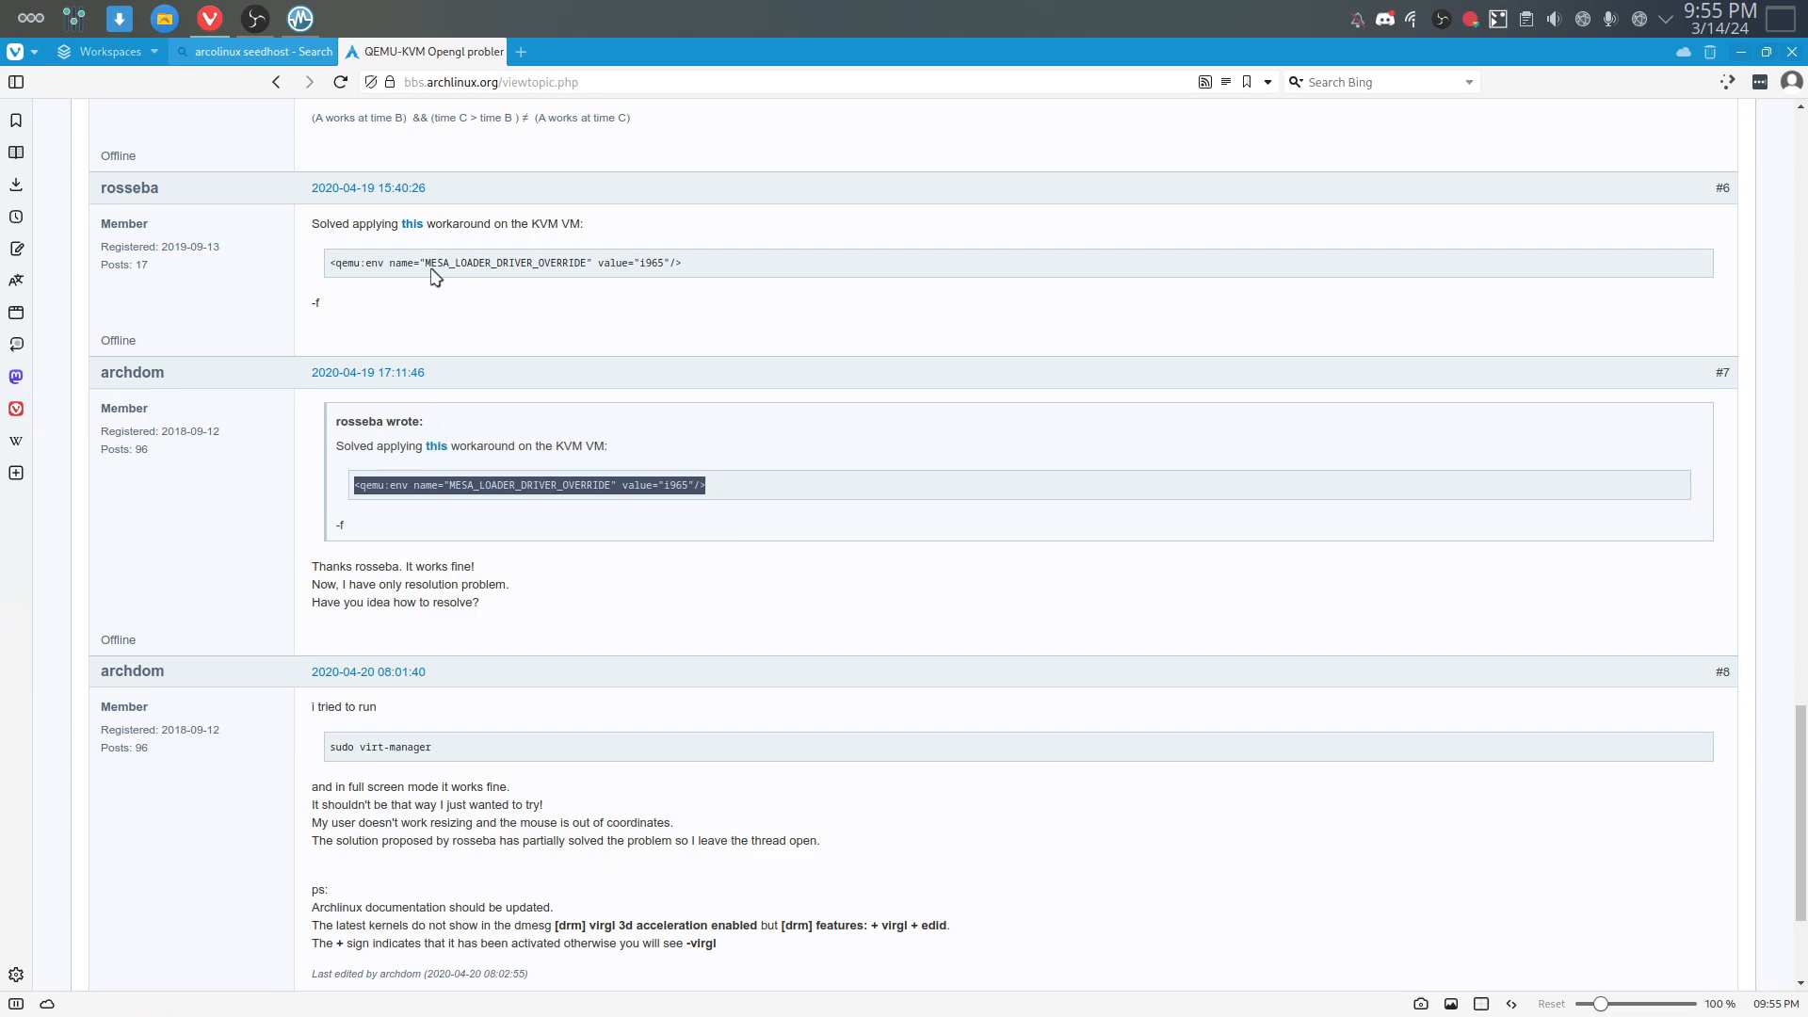
{"action": "scroll", "coordinate": [734, 475], "scroll_direction": "up", "scroll_amount": 15}
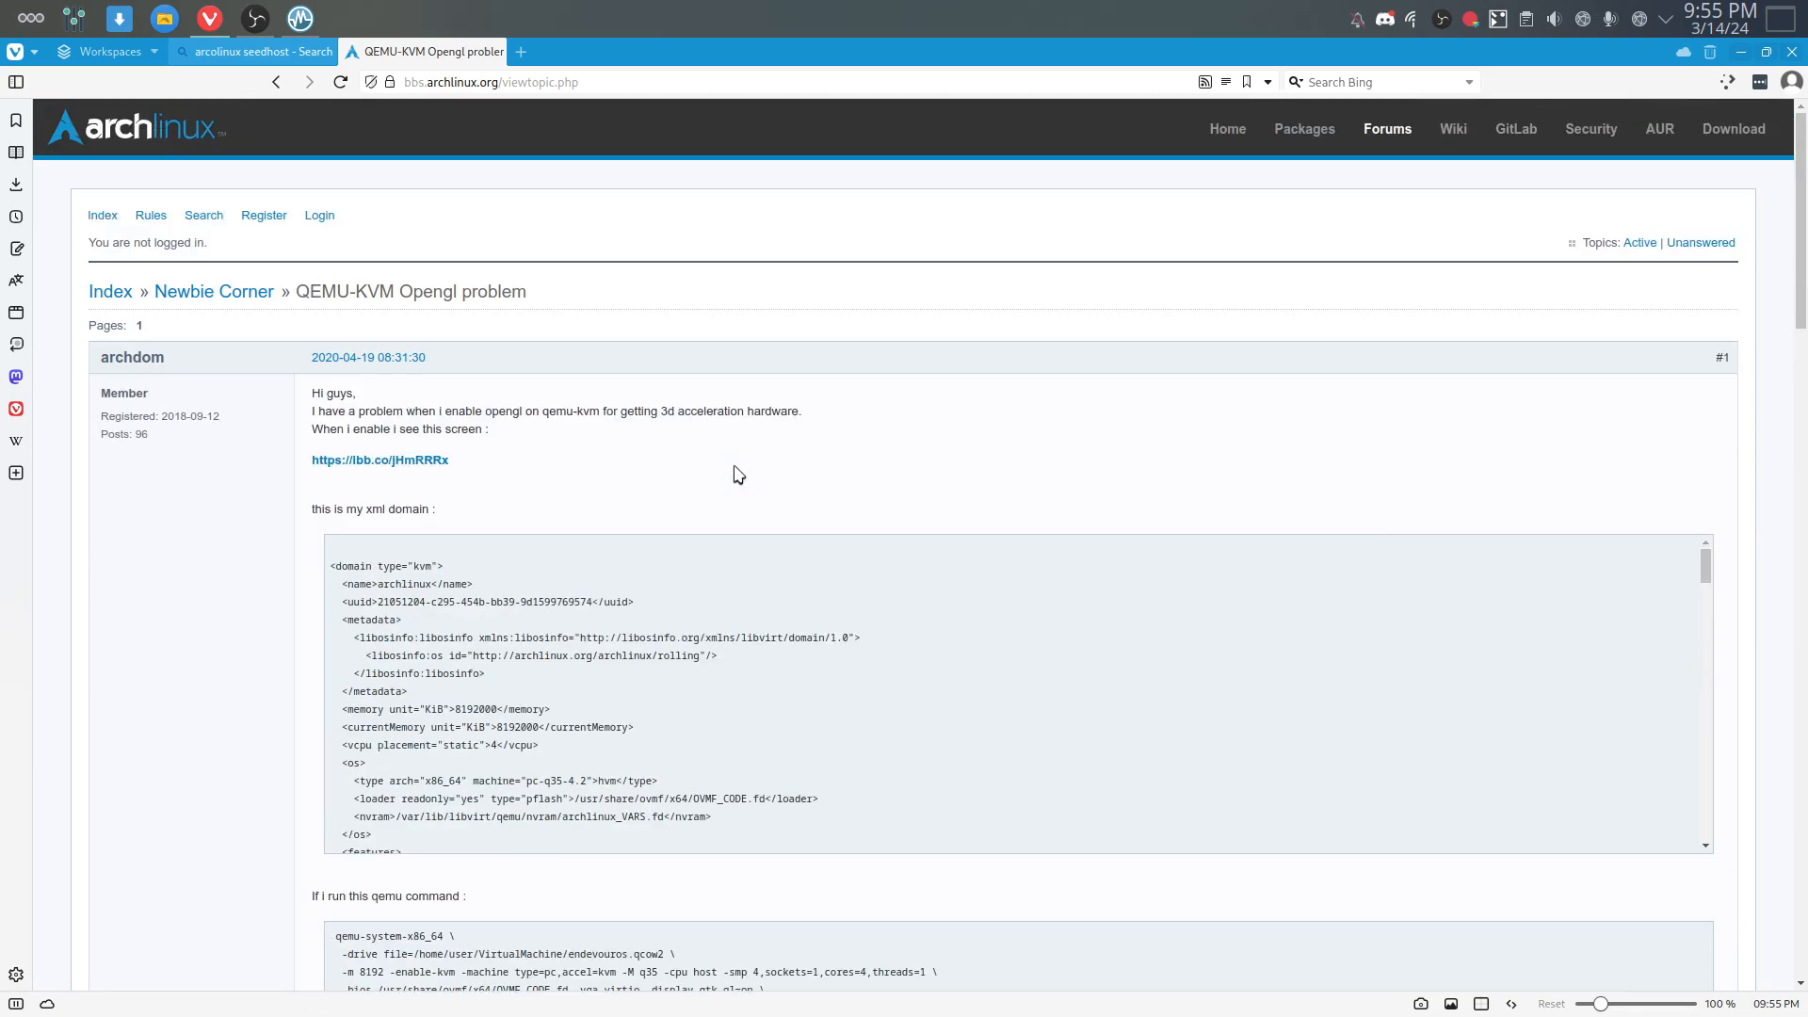
- Return to the Google results and restrict them to the past year (Afgelopen jaar)
{"action": "left_click", "coordinate": [277, 82]}
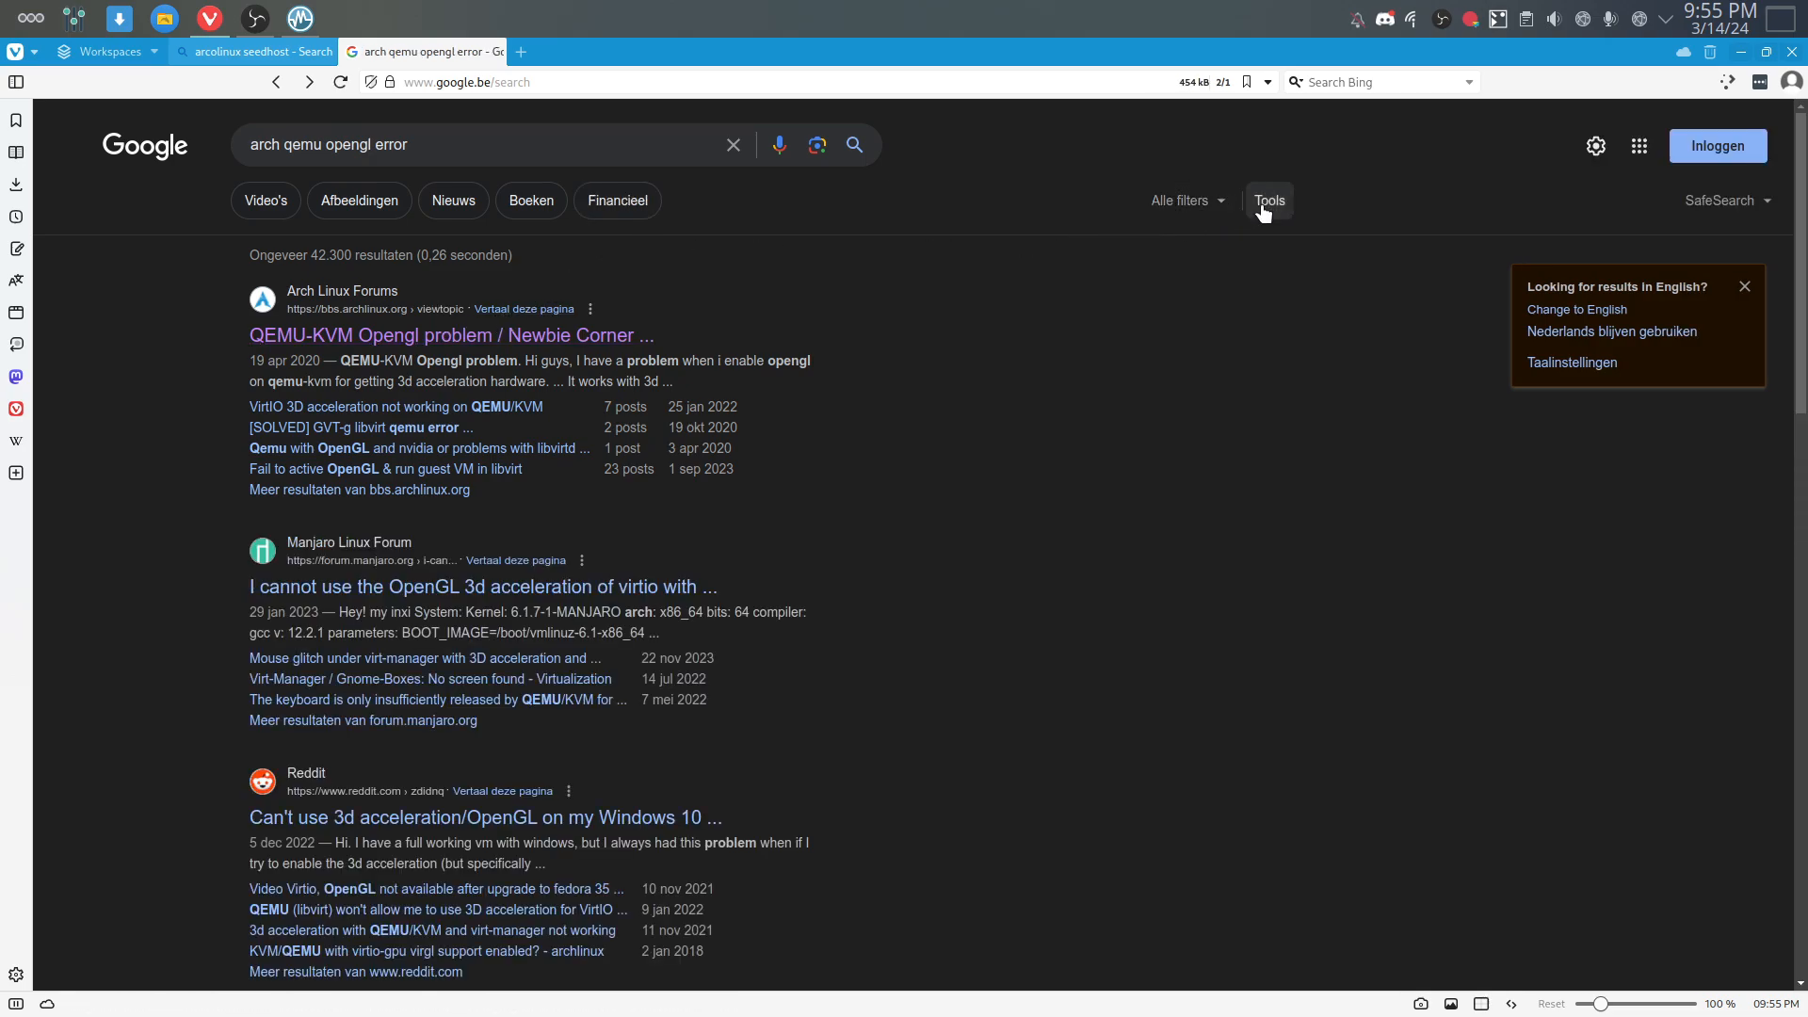
{"action": "left_click", "coordinate": [1265, 201]}
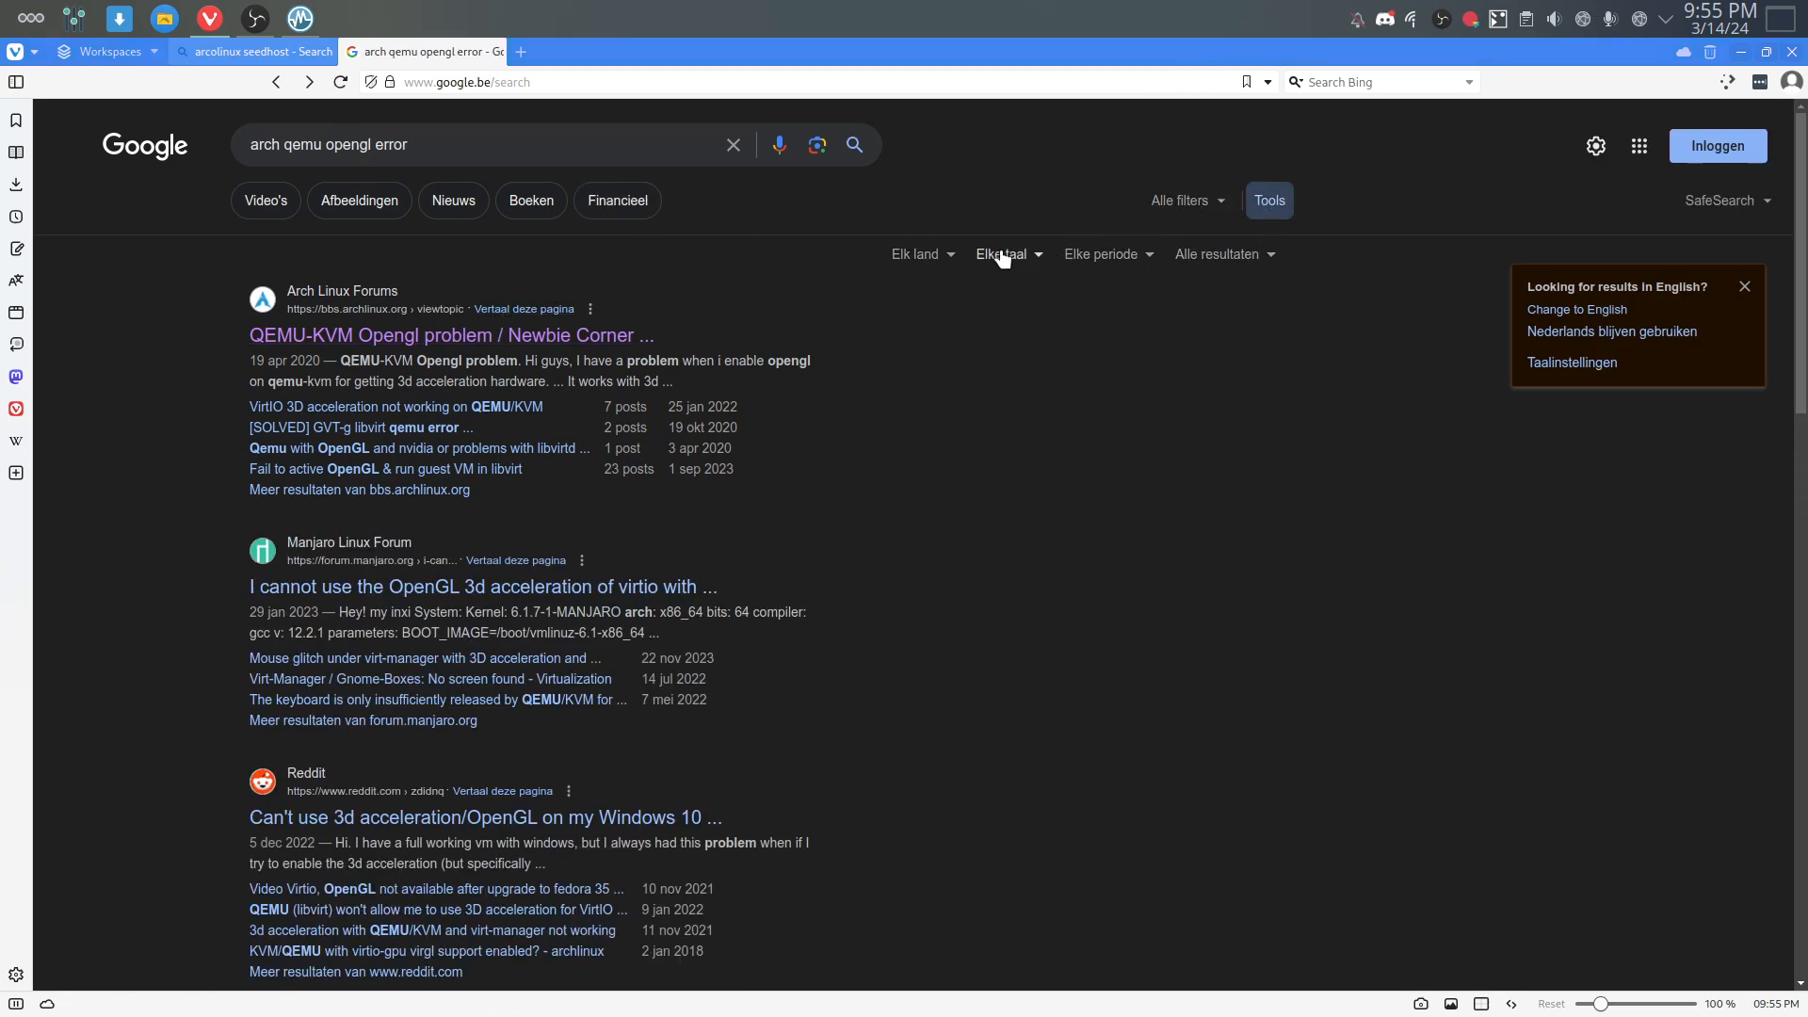
{"action": "left_click", "coordinate": [1102, 255]}
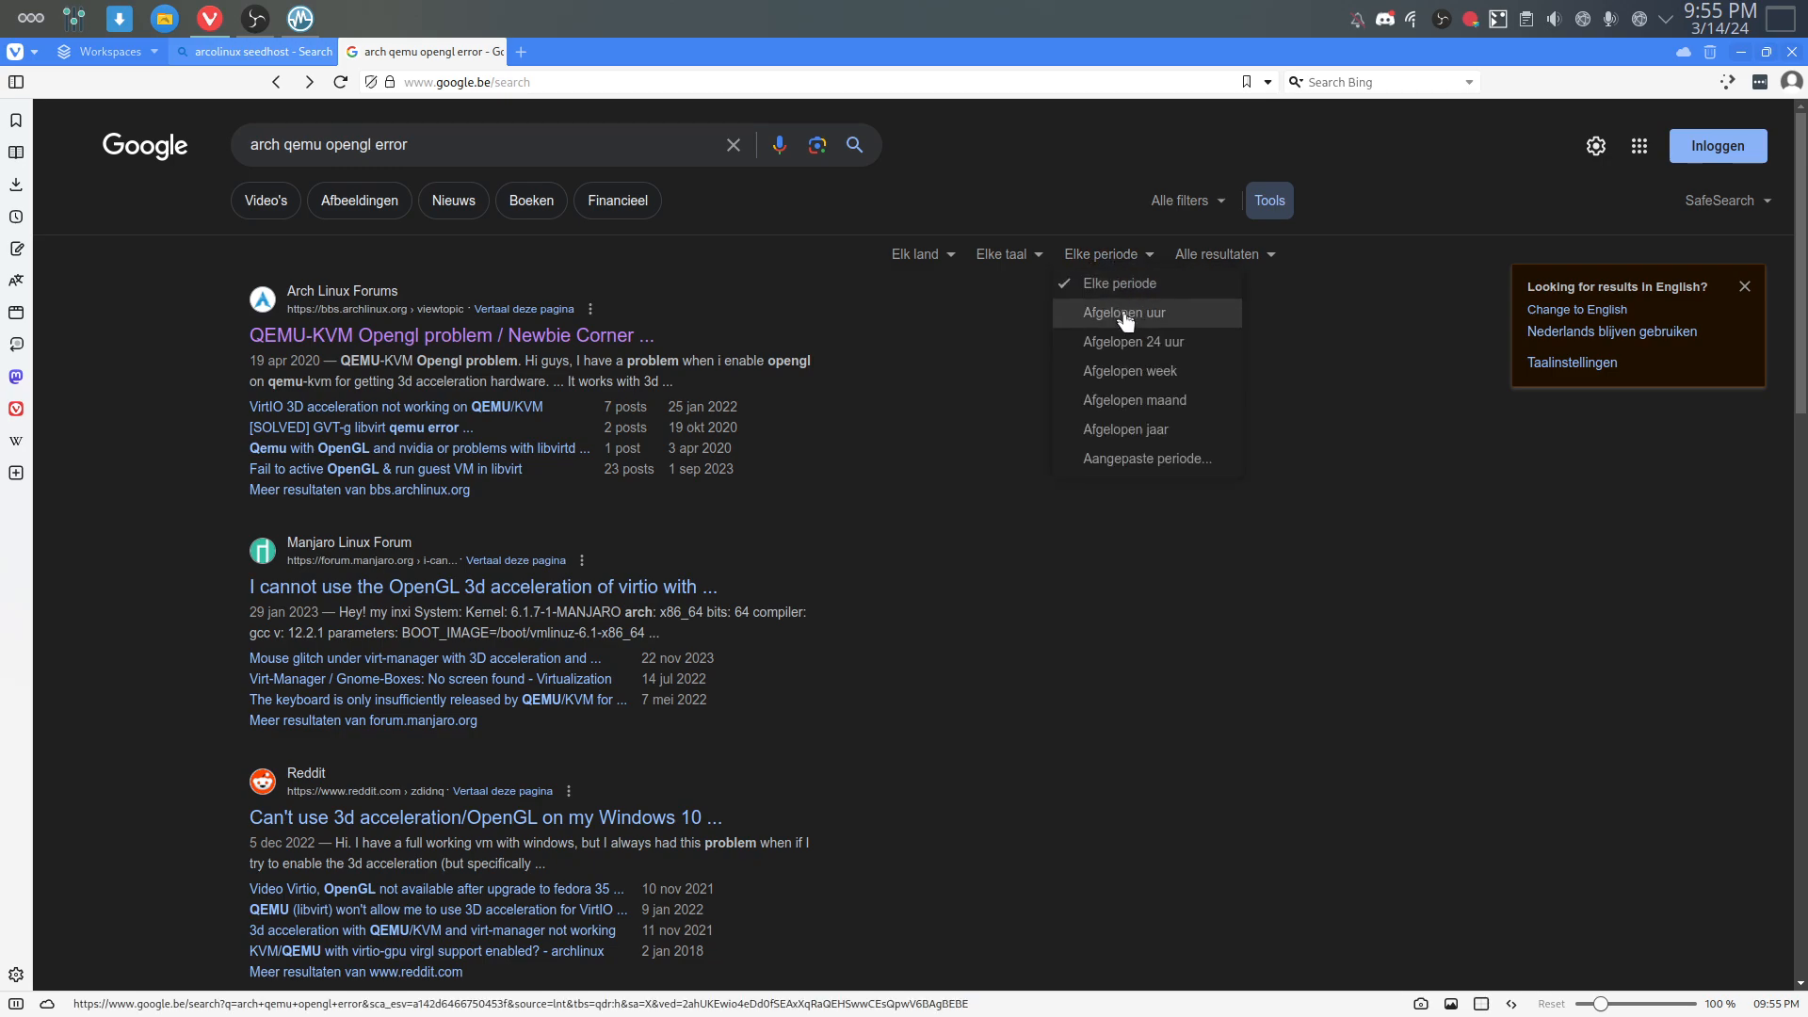
{"action": "left_click", "coordinate": [1144, 431]}
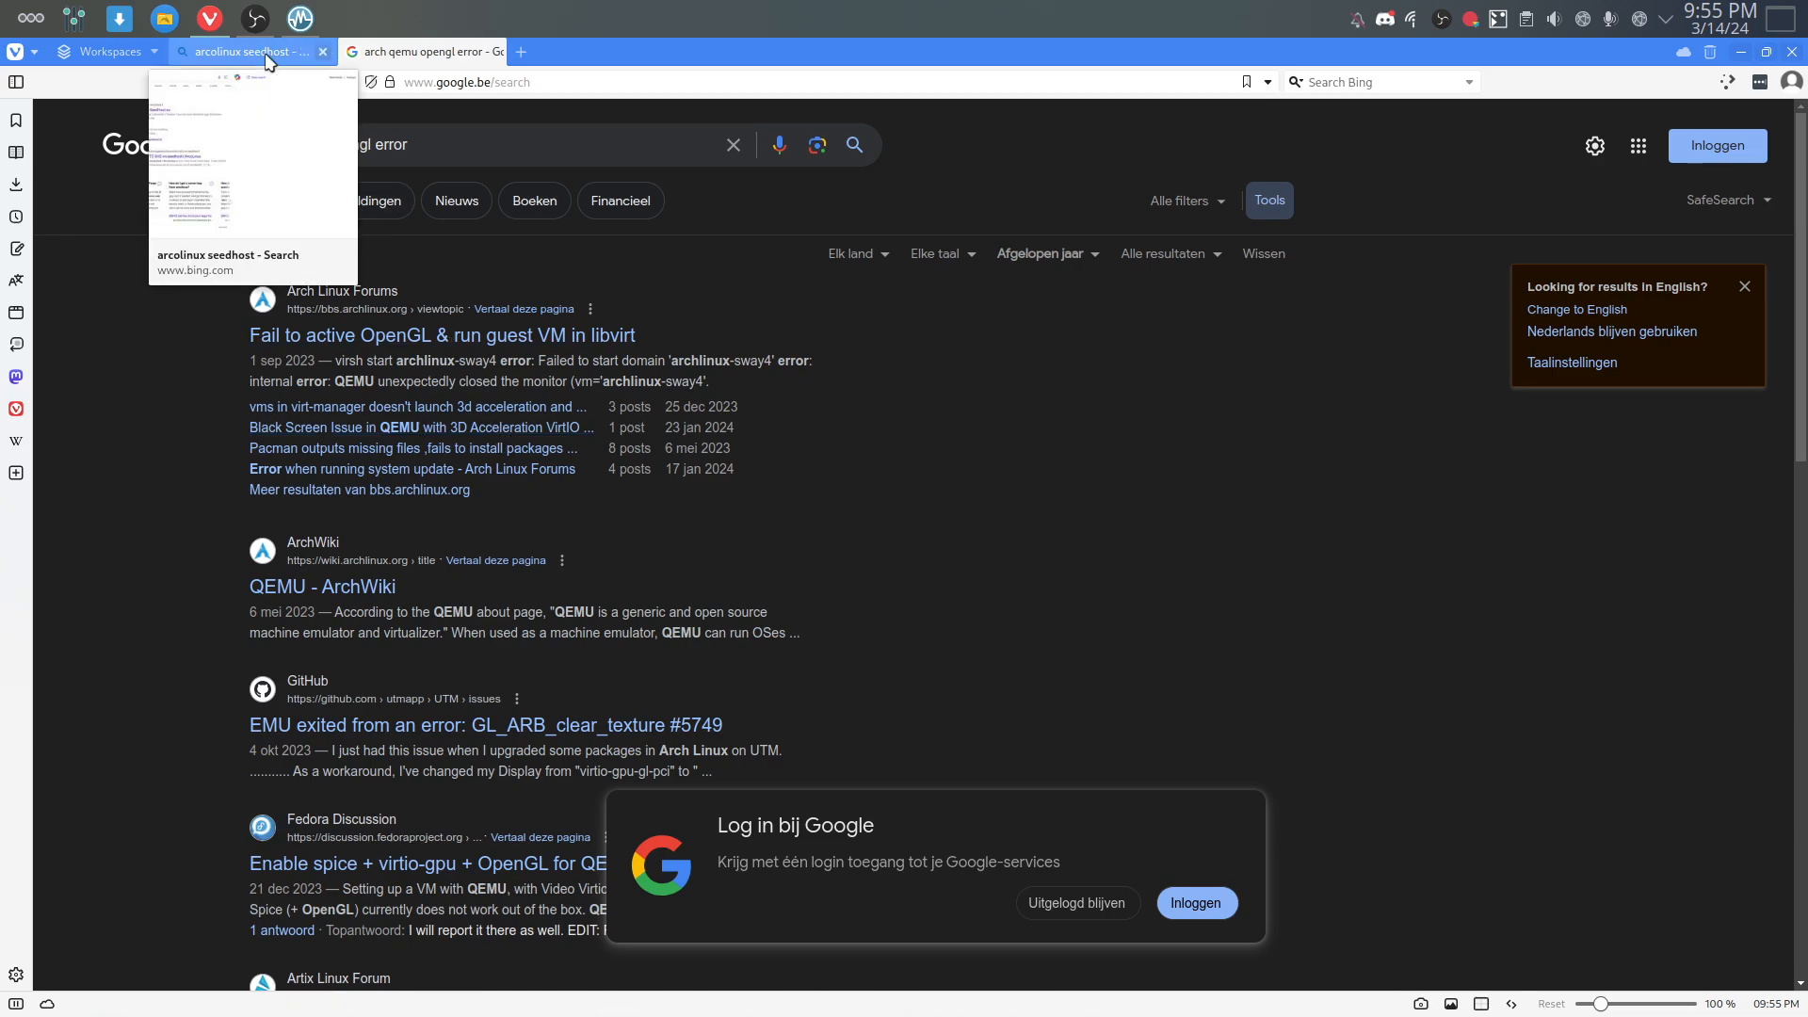
- Switch back to the archlinux virtual machine settings, disable 3D acceleration for the Virtio video device and apply the change
{"action": "left_click", "coordinate": [1740, 53]}
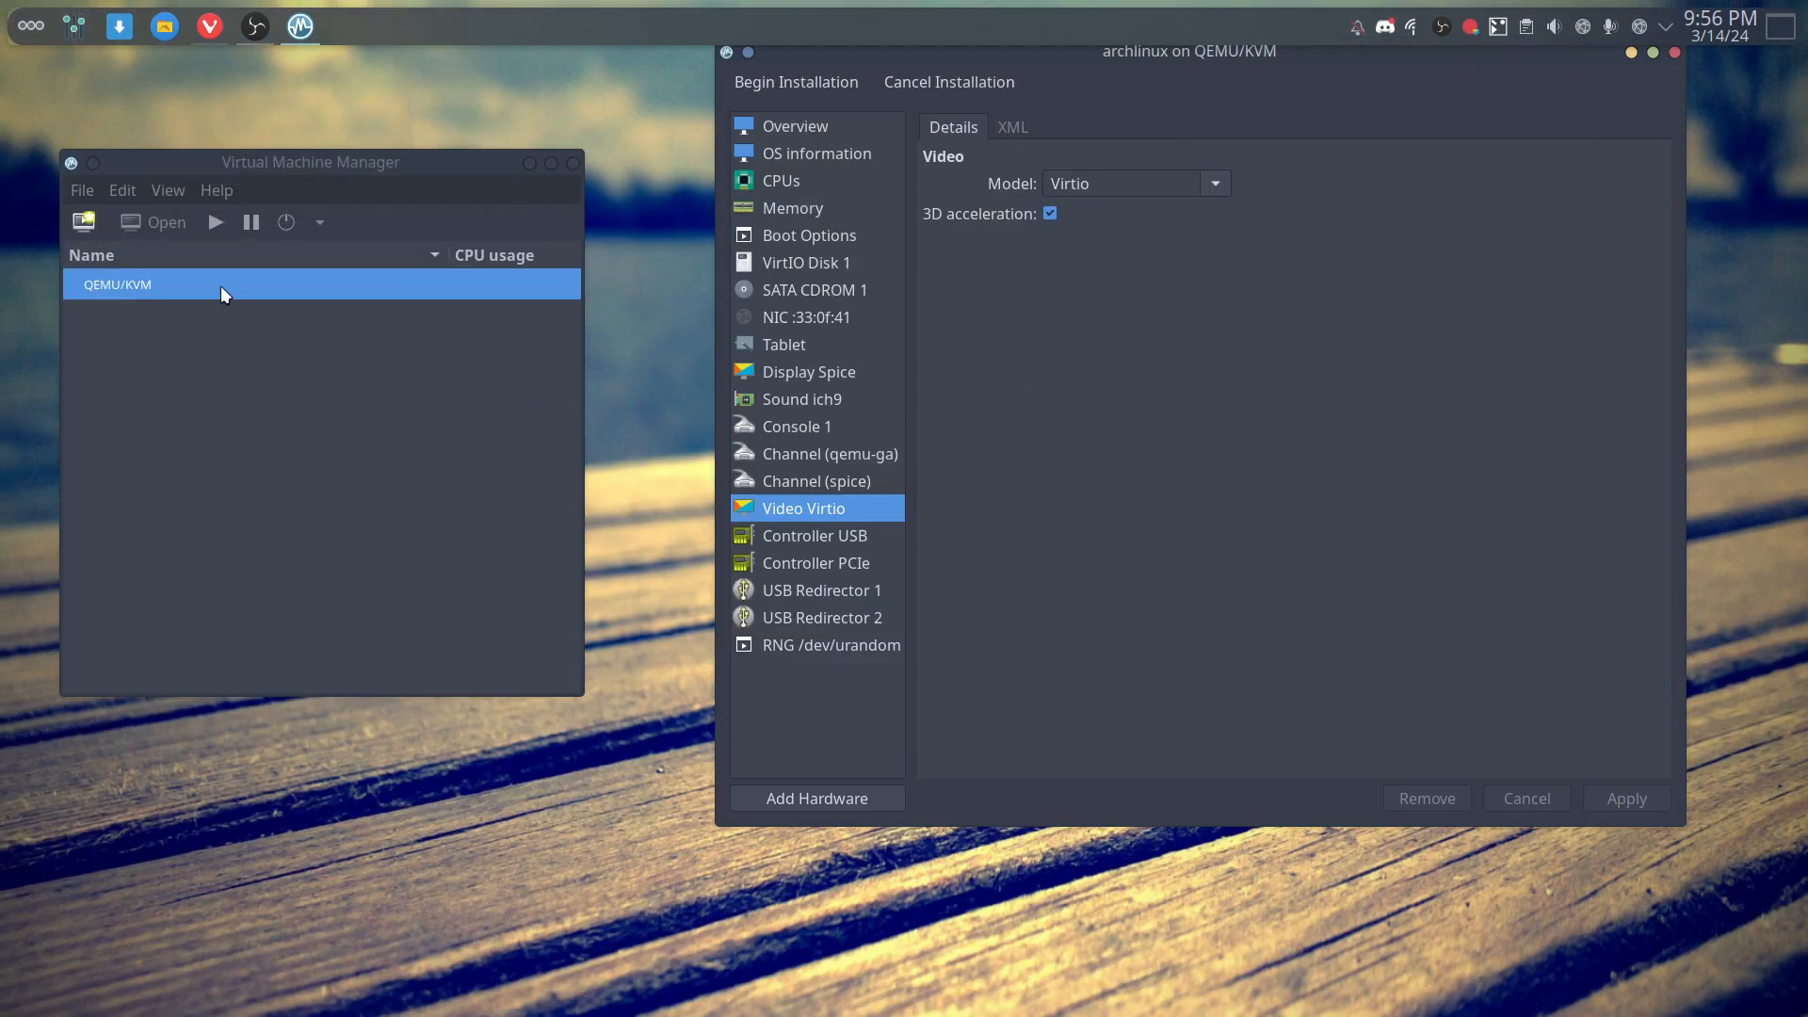
{"action": "left_click", "coordinate": [1049, 213]}
{"action": "left_click", "coordinate": [1648, 805]}
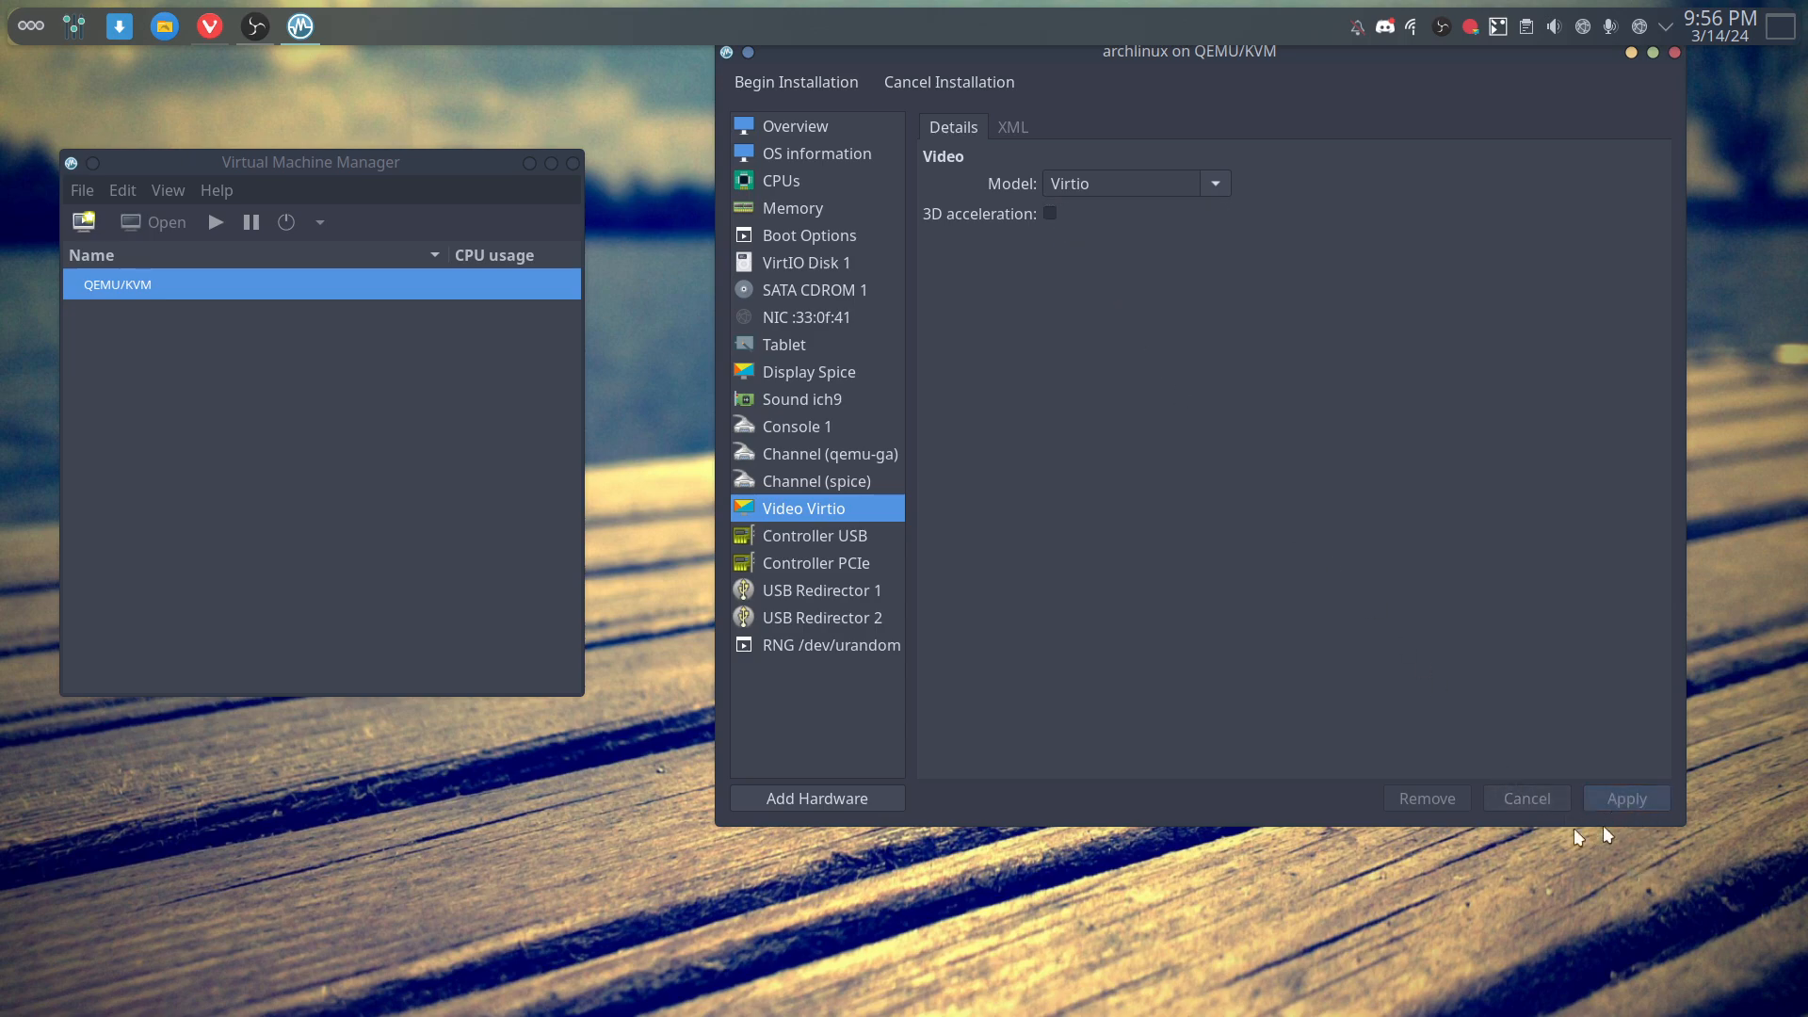
- Begin the installation, boot the ArcoLinuxB-plasma open source install medium entry and move the virtual machine window aside
{"action": "left_click", "coordinate": [805, 85]}
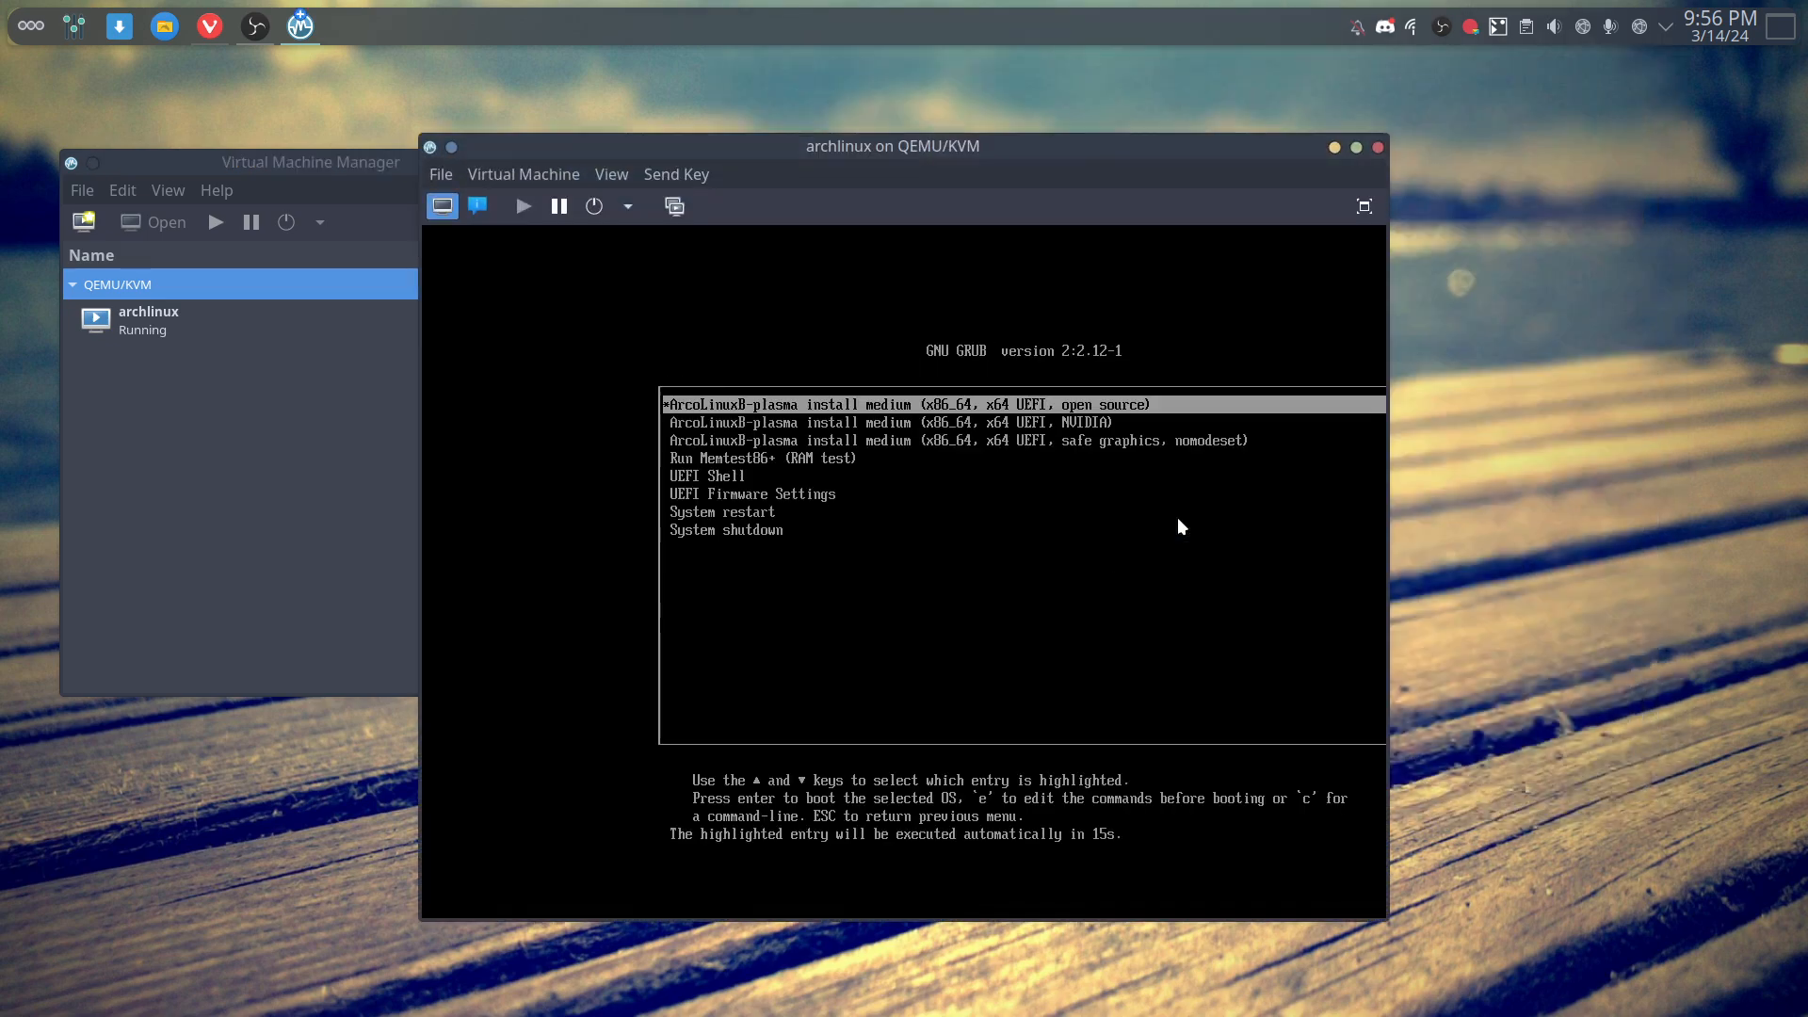
{"action": "key", "text": "Return"}
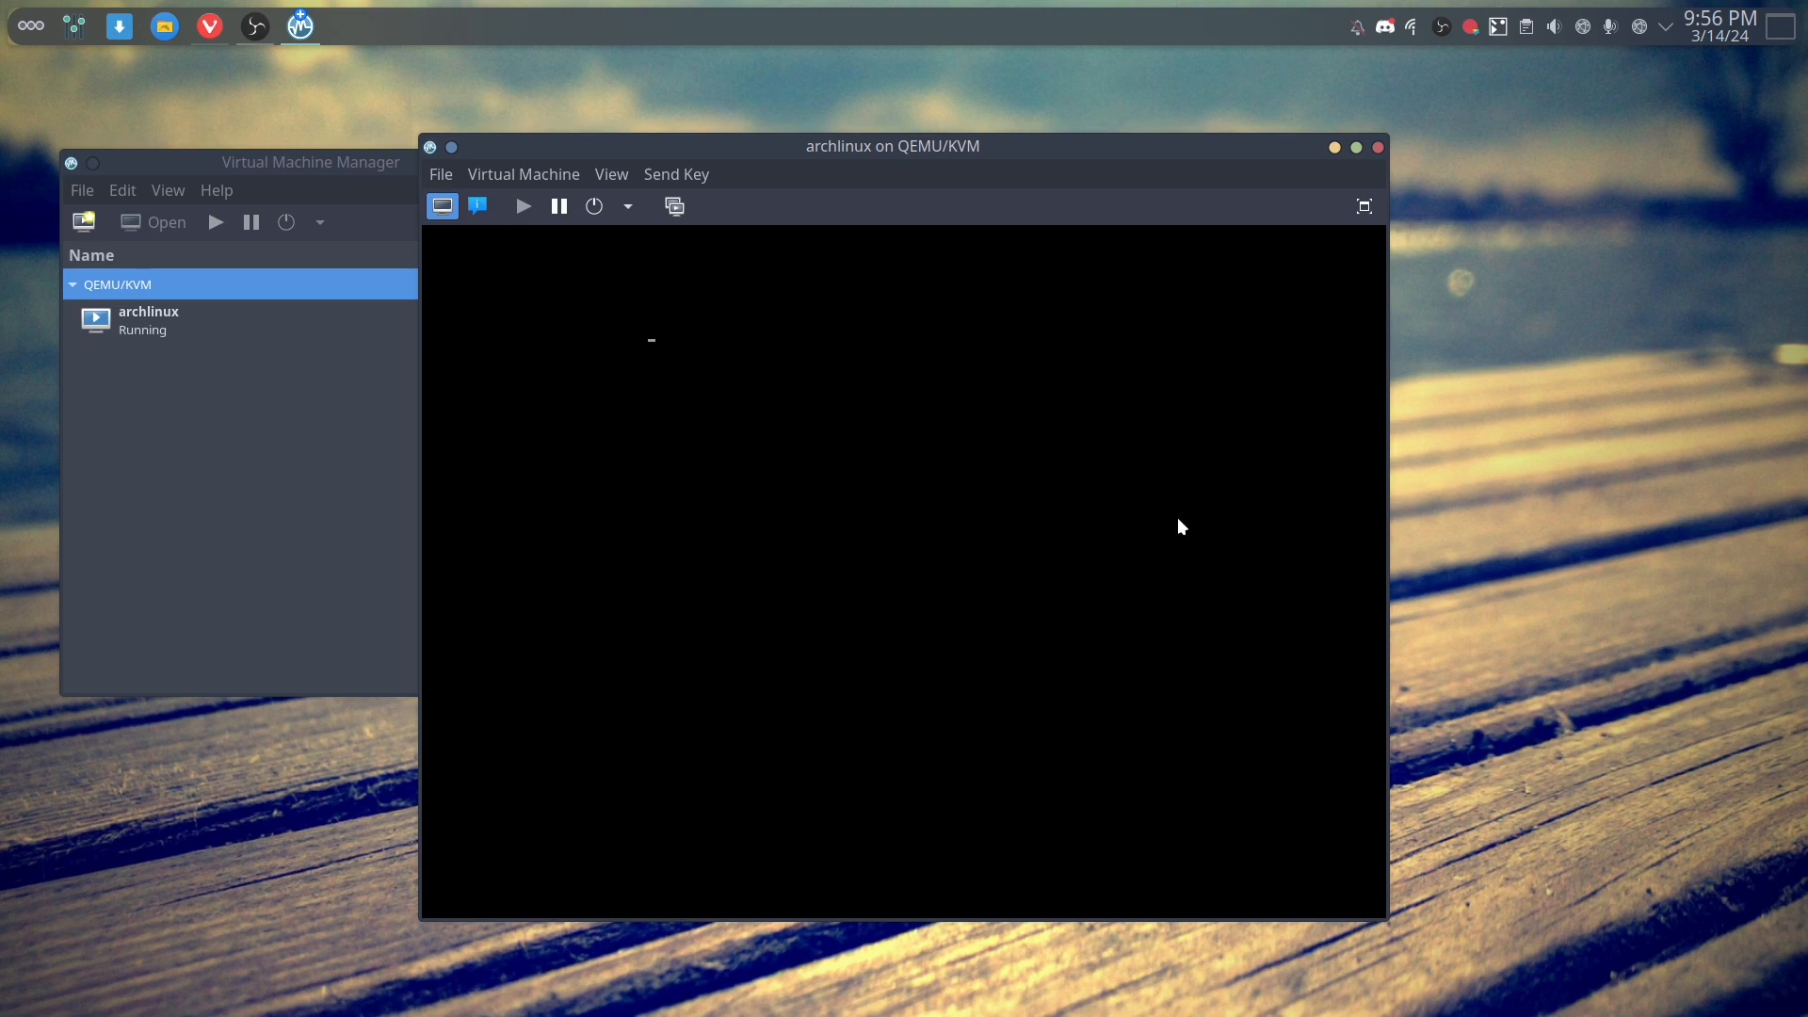
{"action": "left_click_drag", "start_coordinate": [942, 146], "coordinate": [709, 89]}
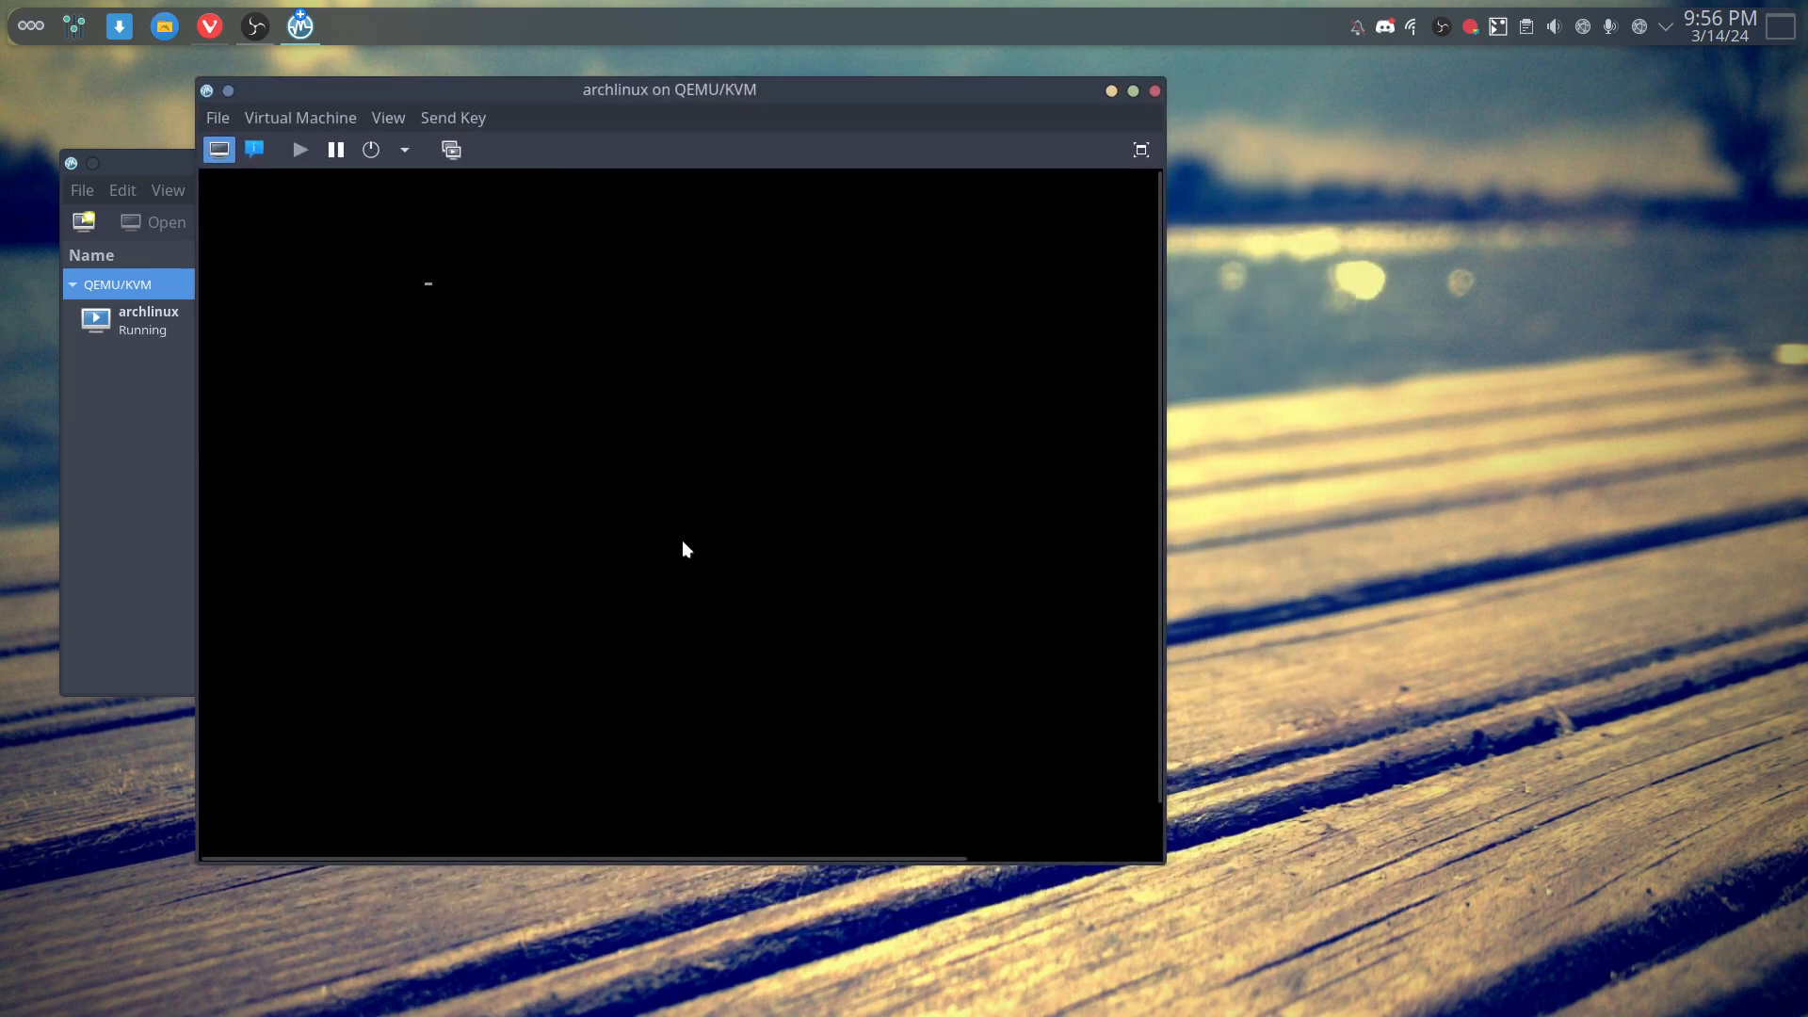
- Switch to Vivaldi, extend the Google search to "arch qemu opengl error wayland" and look through the results
{"action": "left_click", "coordinate": [203, 28]}
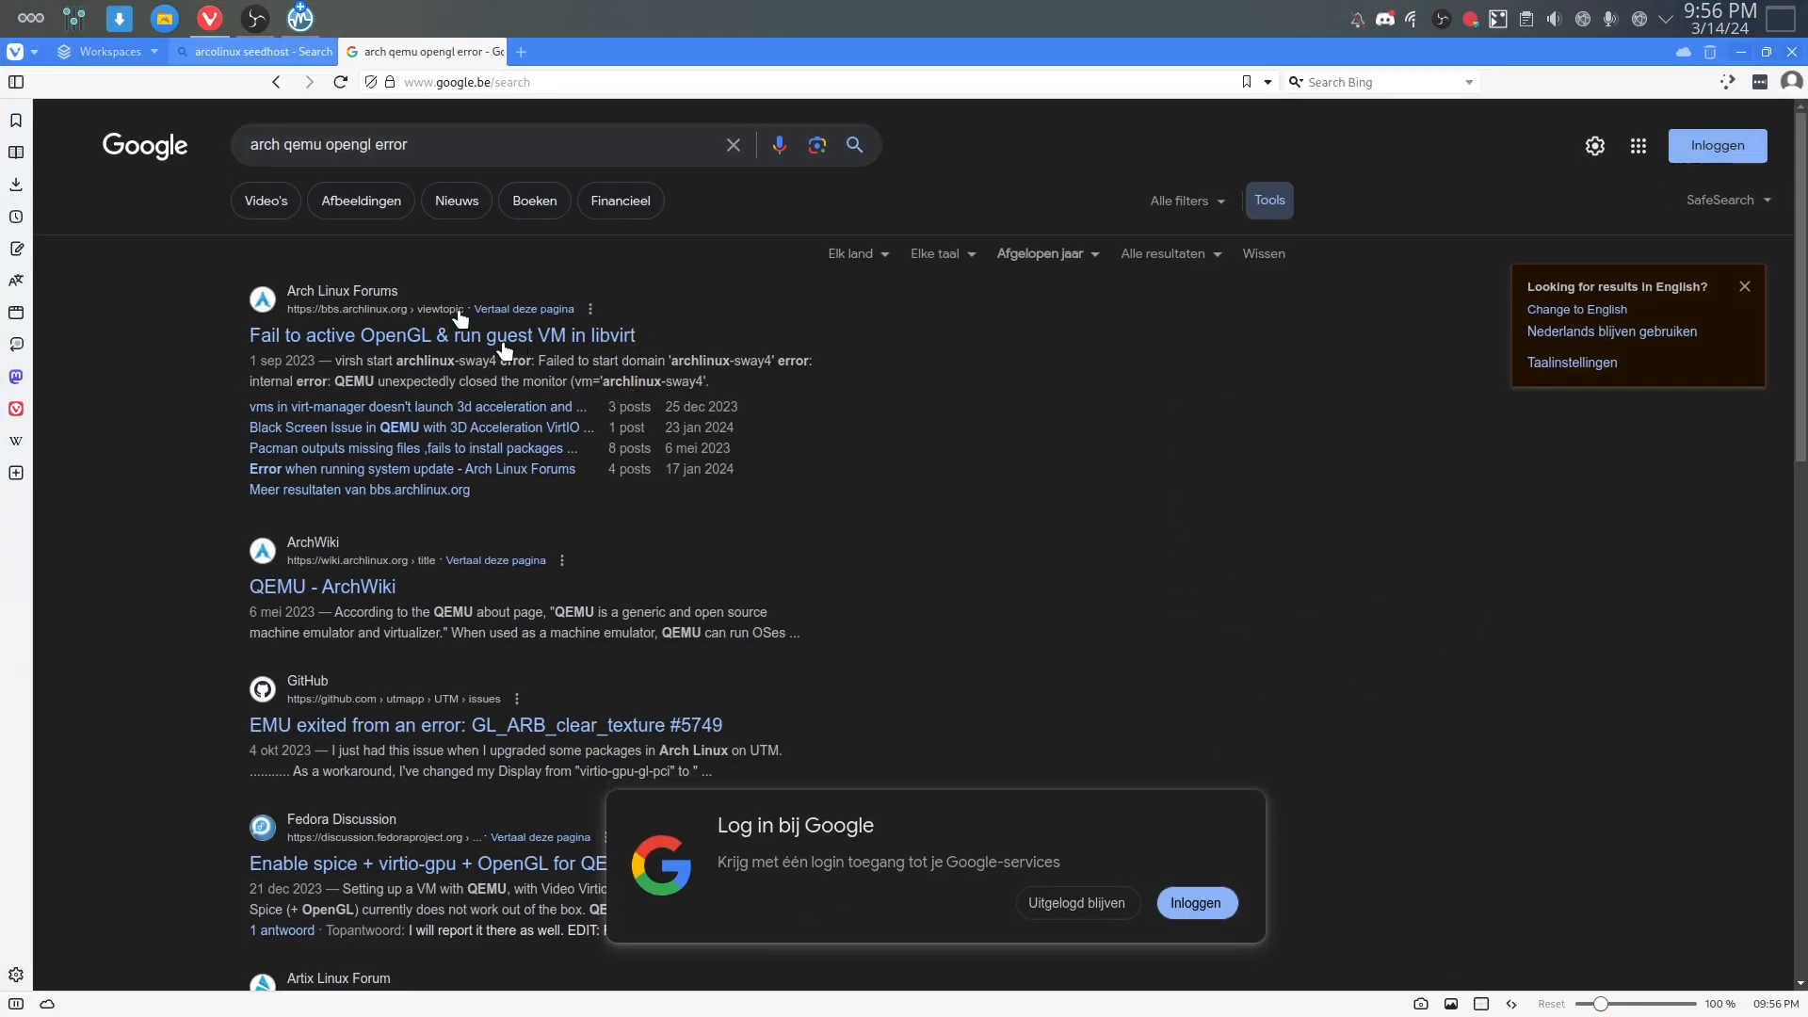
{"action": "left_click", "coordinate": [432, 144]}
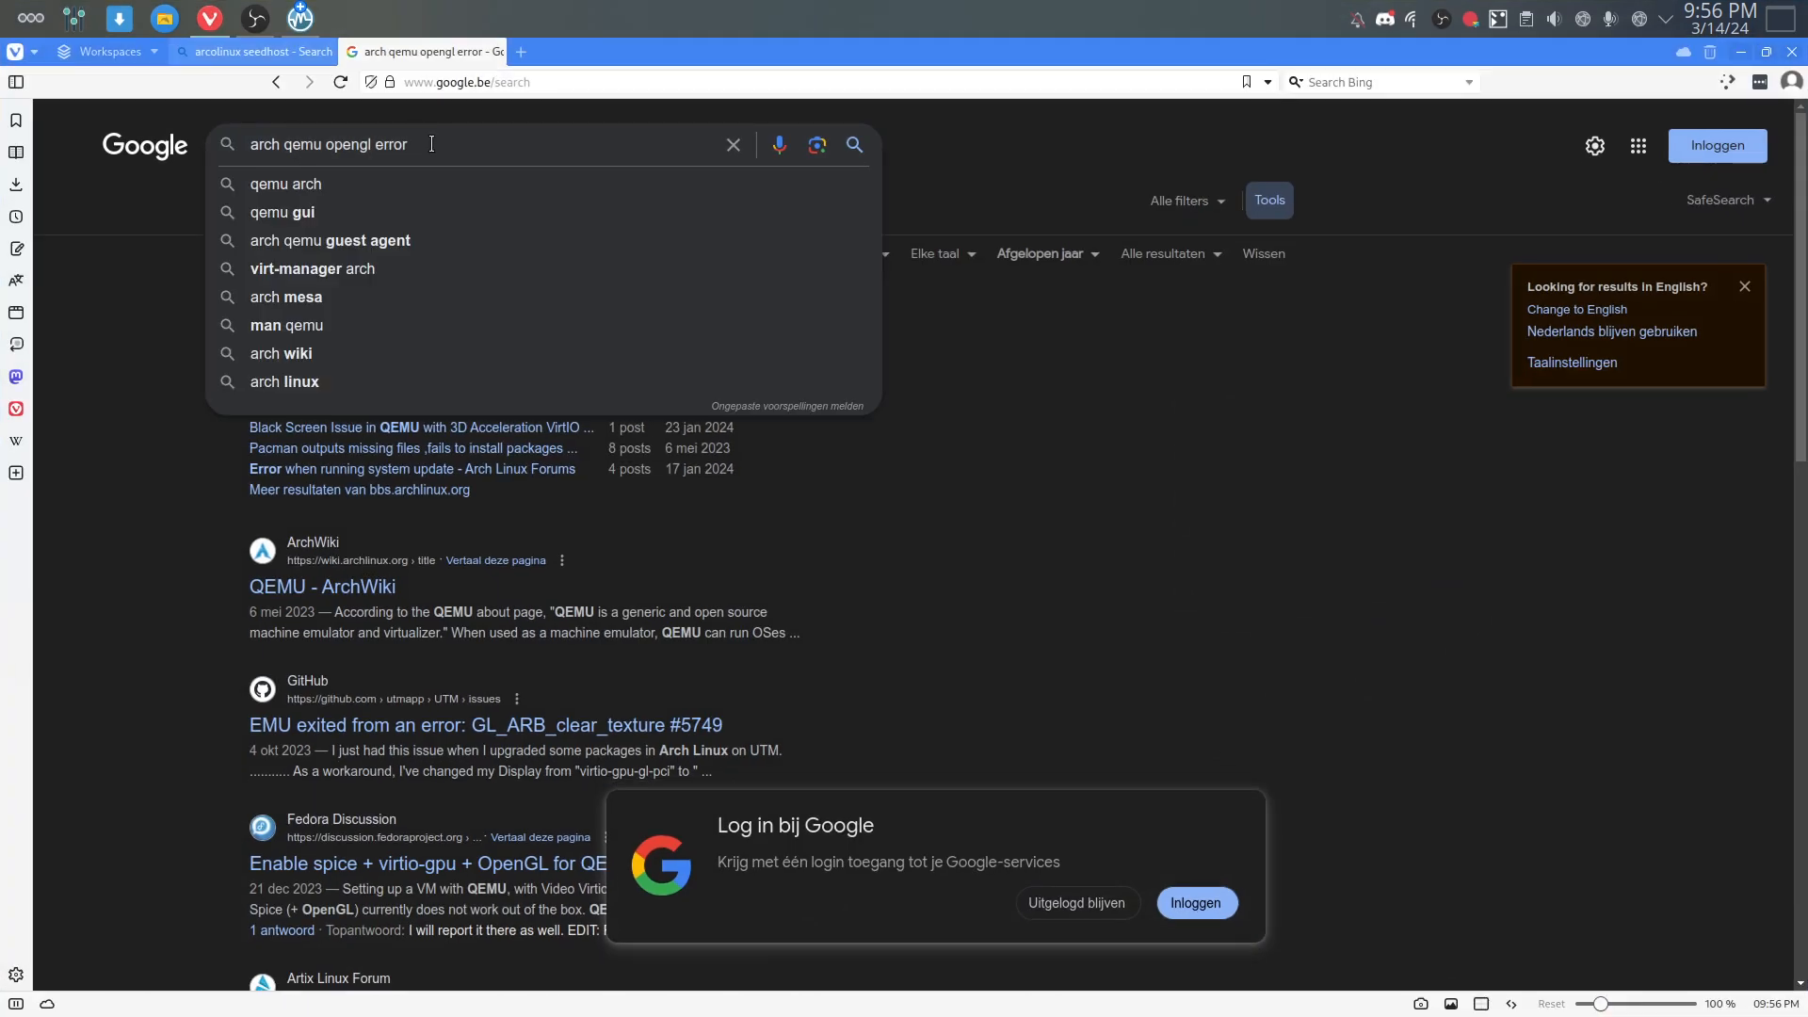
{"action": "type", "text": "wayln"}
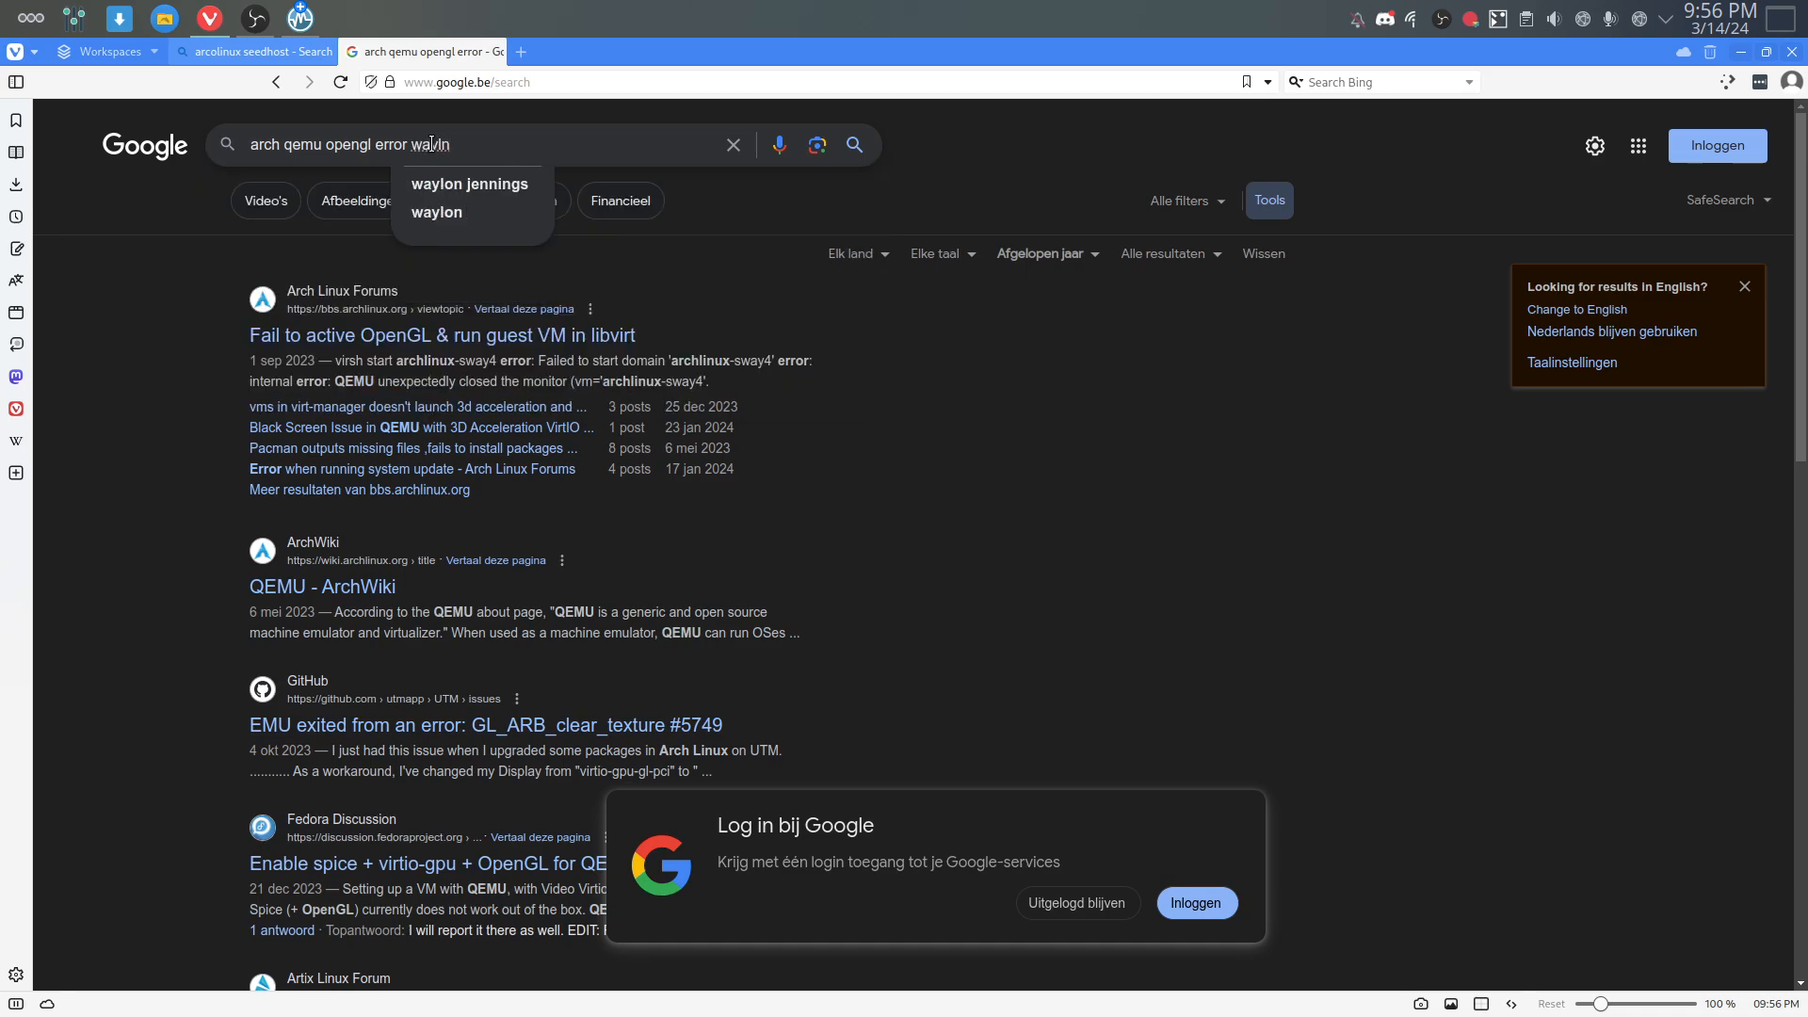
{"action": "key", "text": "BackSpace"}
{"action": "type", "text": "and"}
{"action": "key", "text": "Return"}
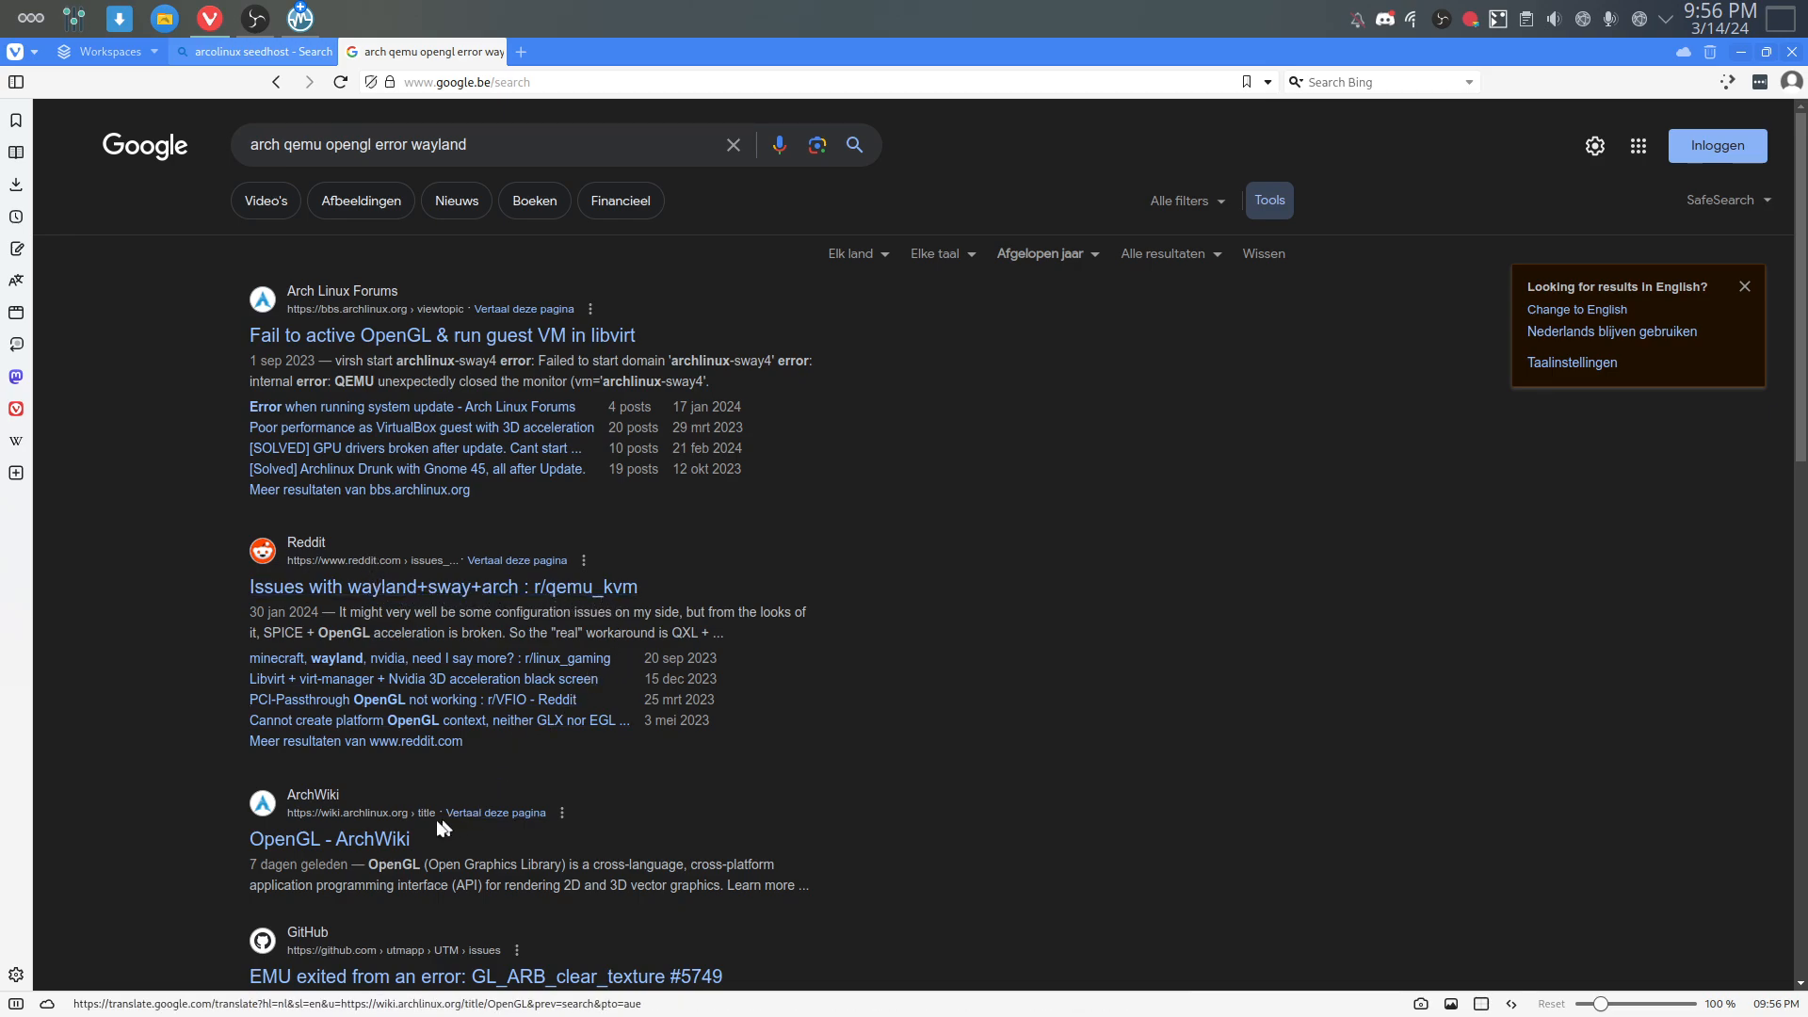
{"action": "scroll", "coordinate": [352, 847], "scroll_direction": "down", "scroll_amount": 2}
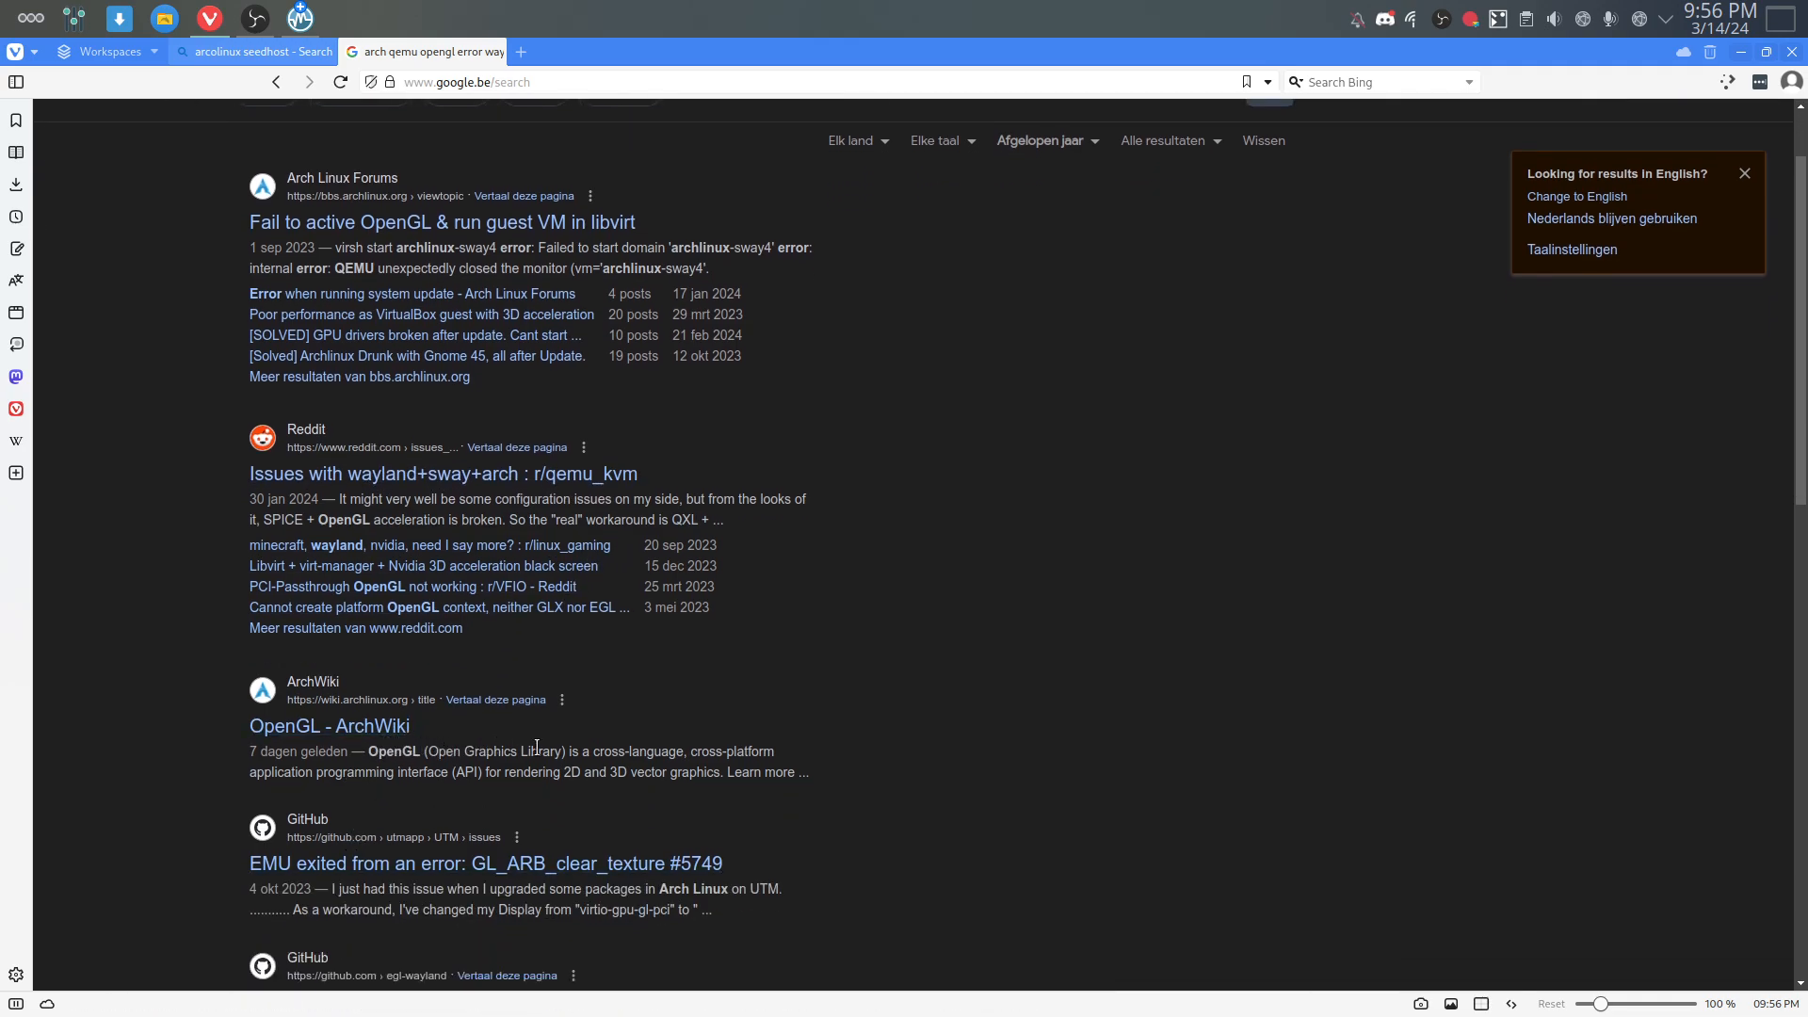
{"action": "scroll", "coordinate": [461, 753], "scroll_direction": "down", "scroll_amount": 4}
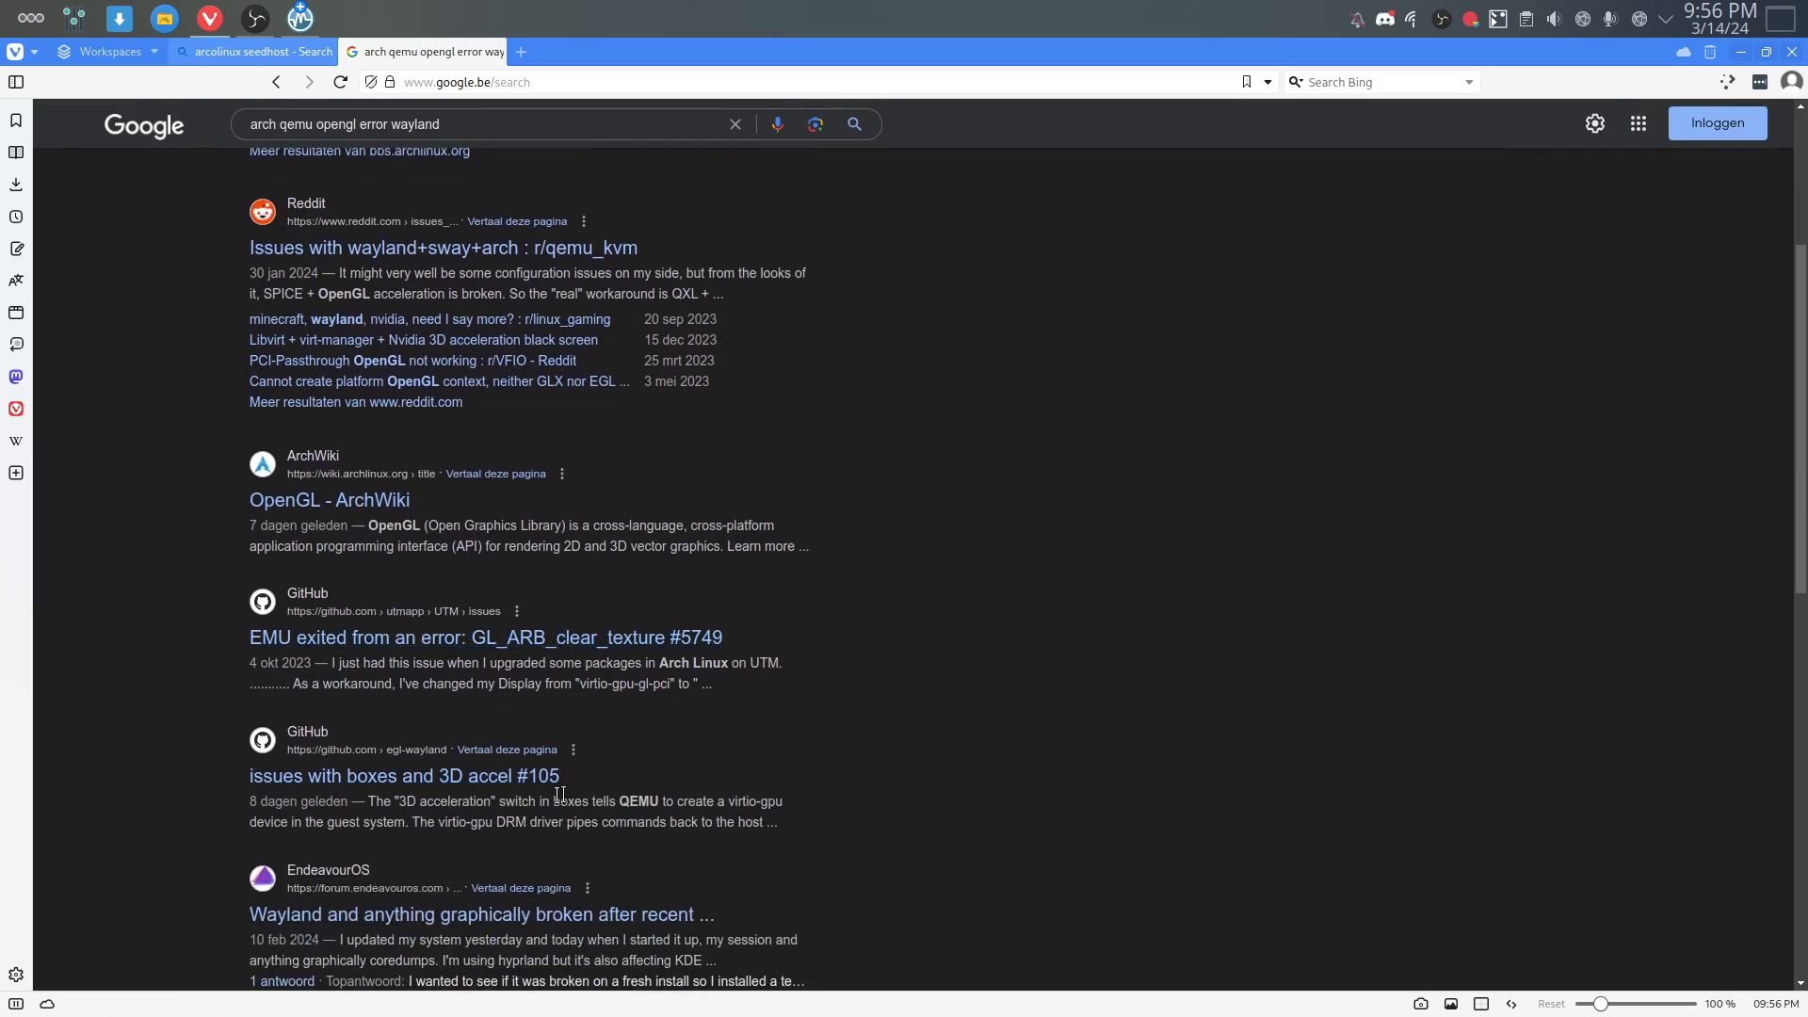
- Leave the Google results, bring back the archlinux virtual machine window and minimize Vivaldi
{"action": "scroll", "coordinate": [370, 913], "scroll_direction": "down", "scroll_amount": 2}
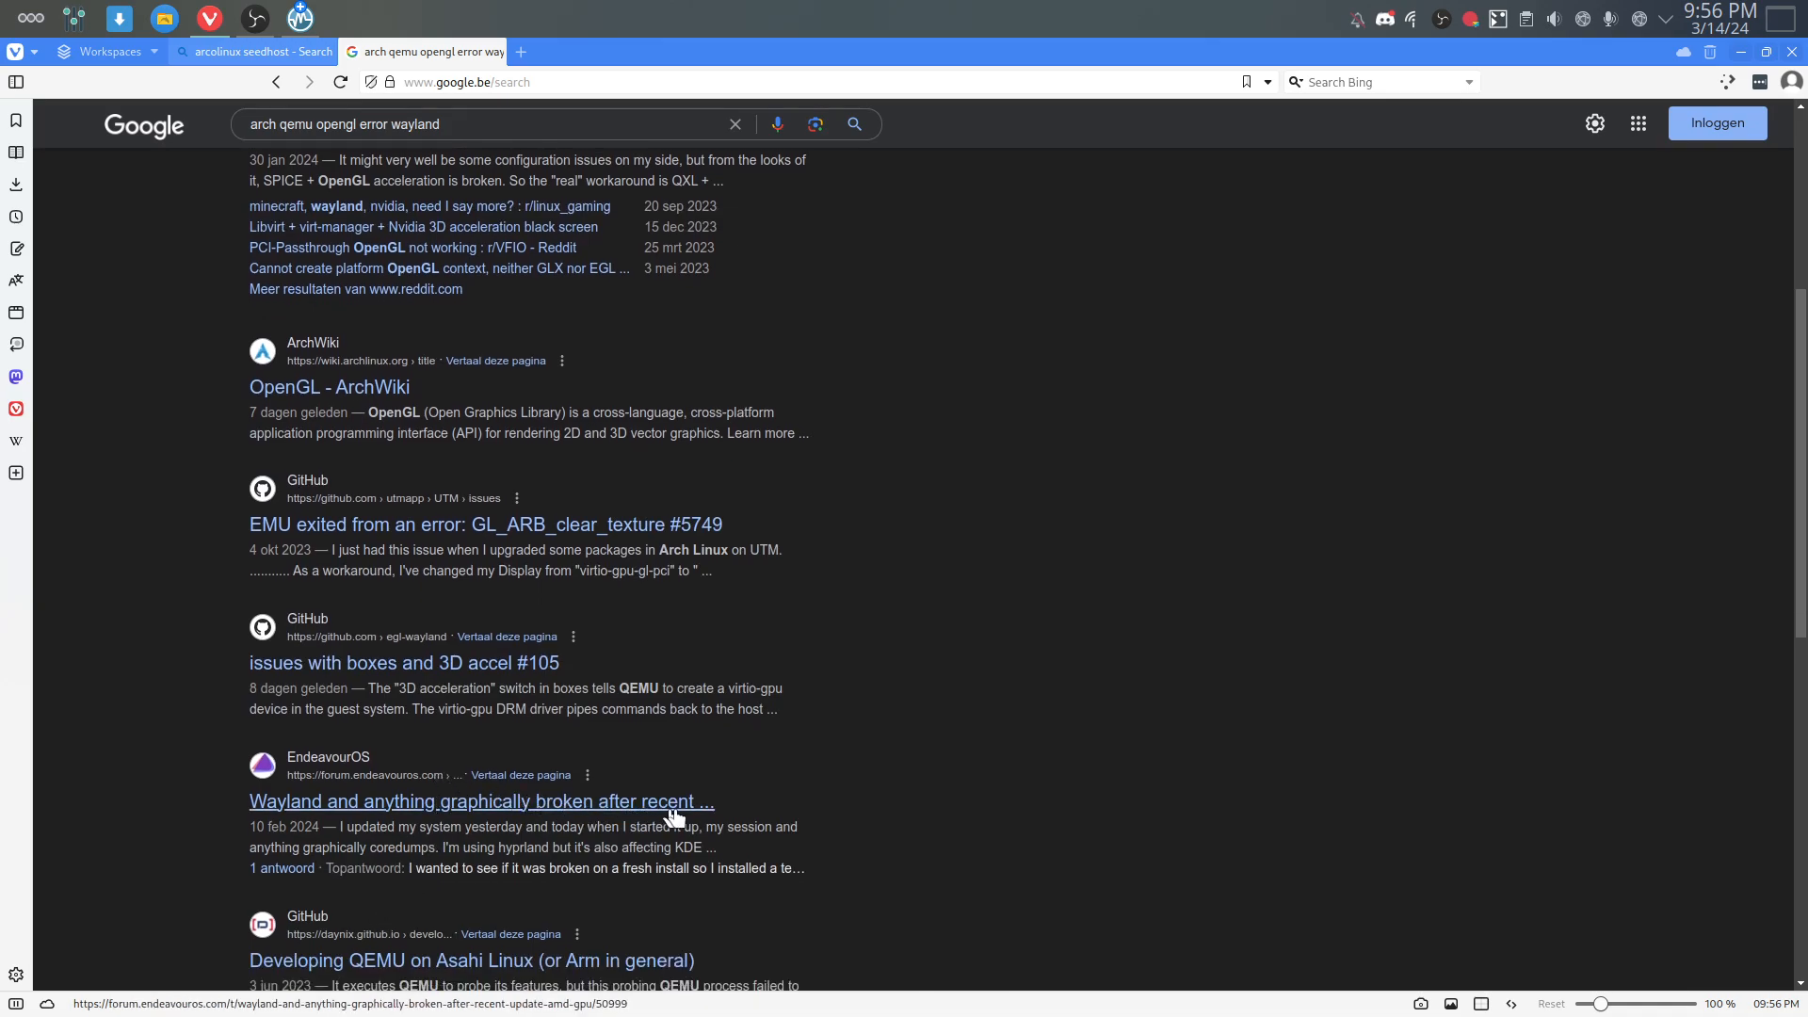
{"action": "left_click", "coordinate": [294, 21]}
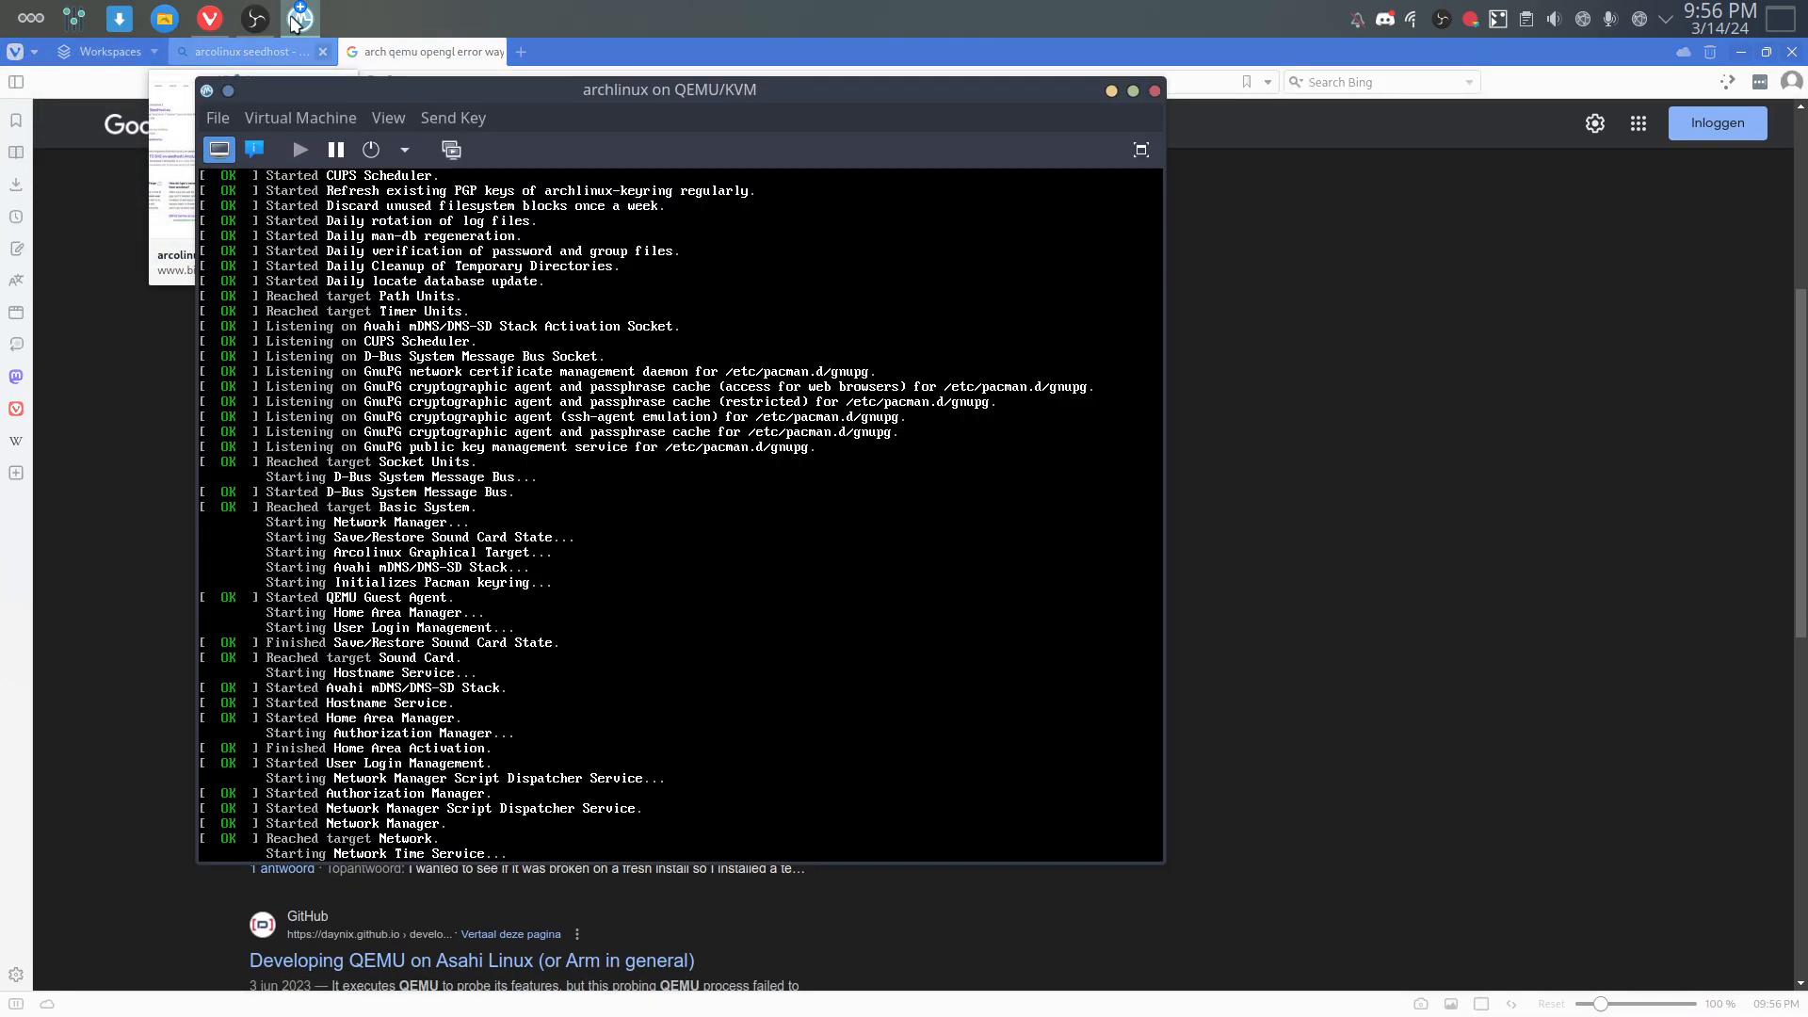
{"action": "left_click", "coordinate": [1741, 52]}
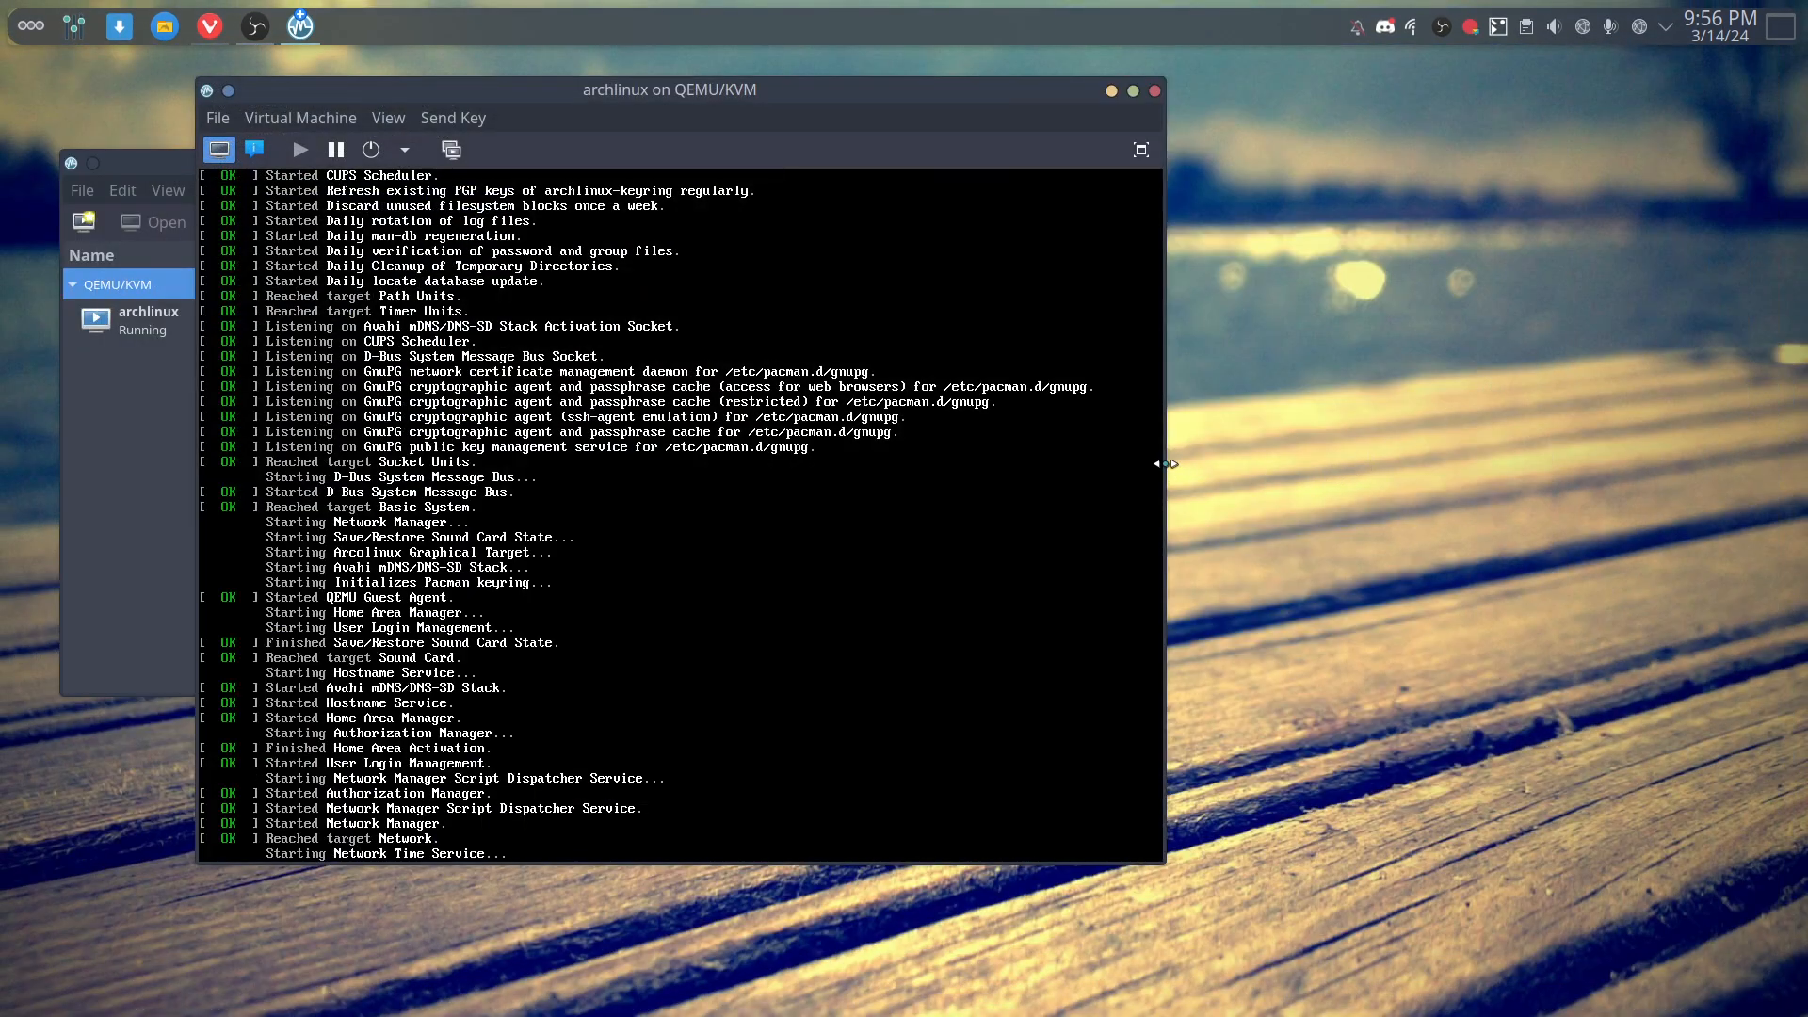
{"action": "left_click", "coordinate": [96, 443]}
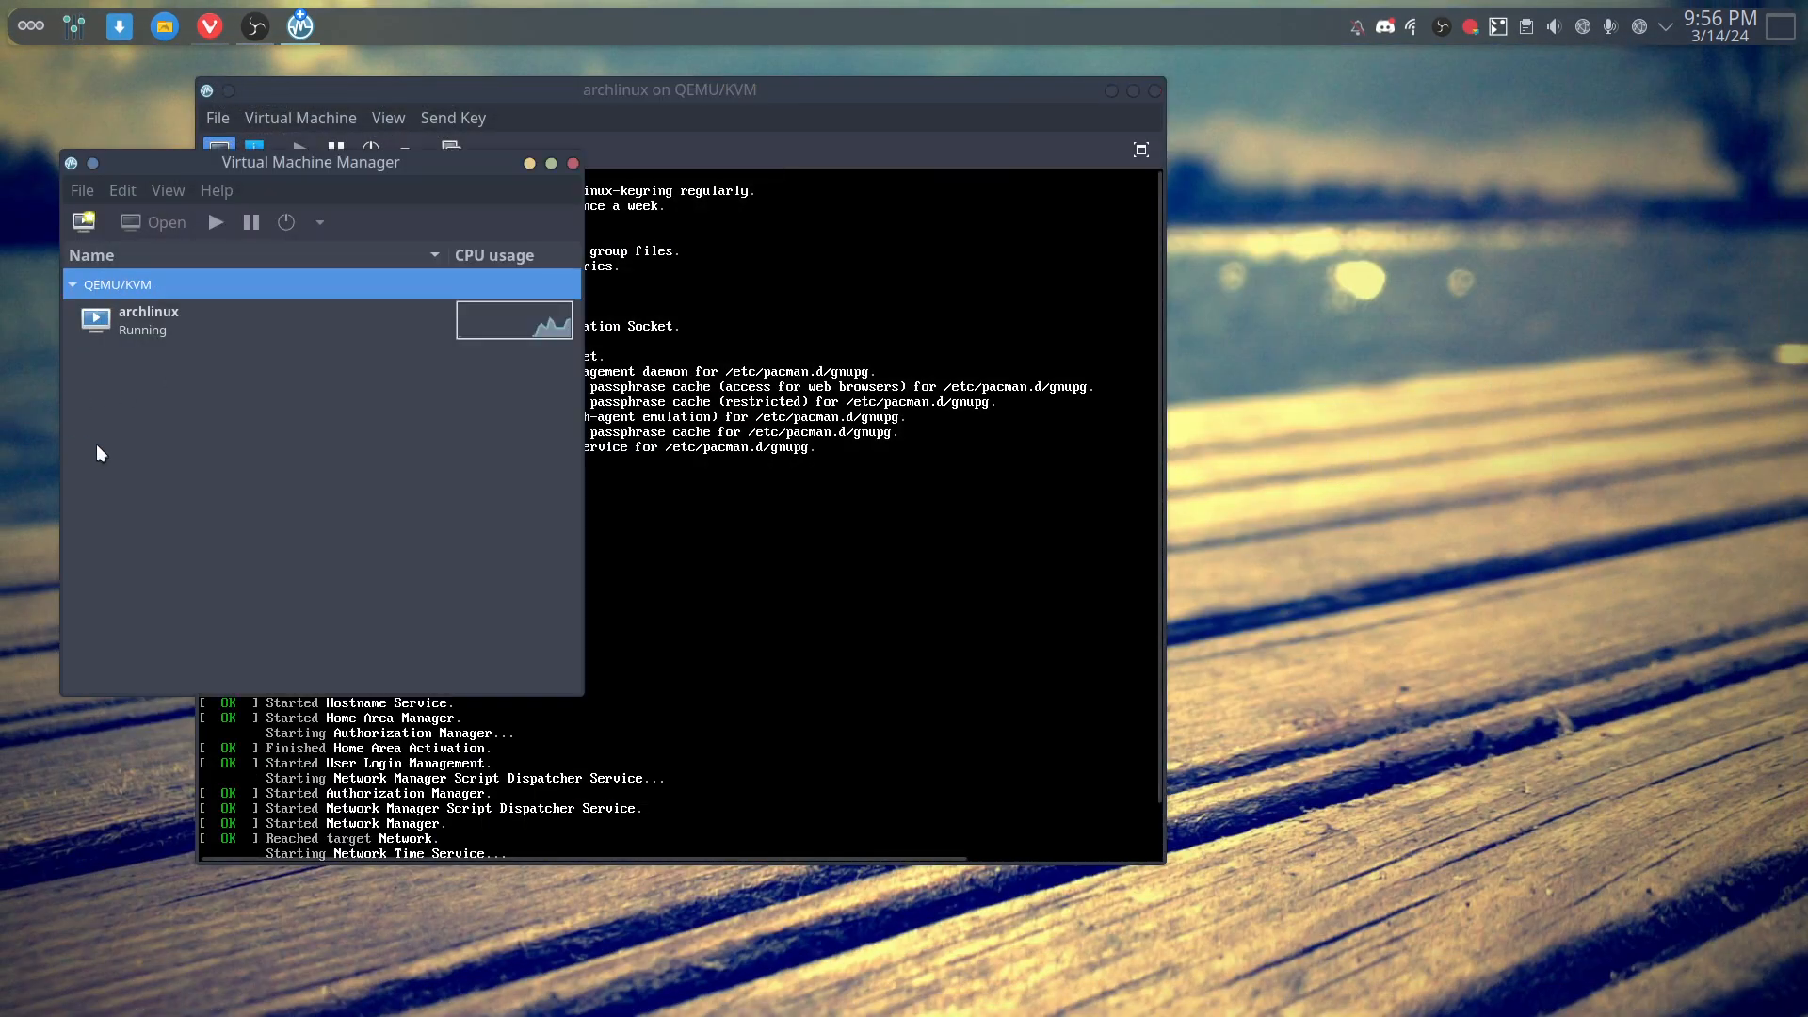
- Move the archlinux virtual machine window to the desktop's upper-left corner and enlarge it to fill the desktop
{"action": "left_click_drag", "start_coordinate": [671, 102], "coordinate": [515, 83]}
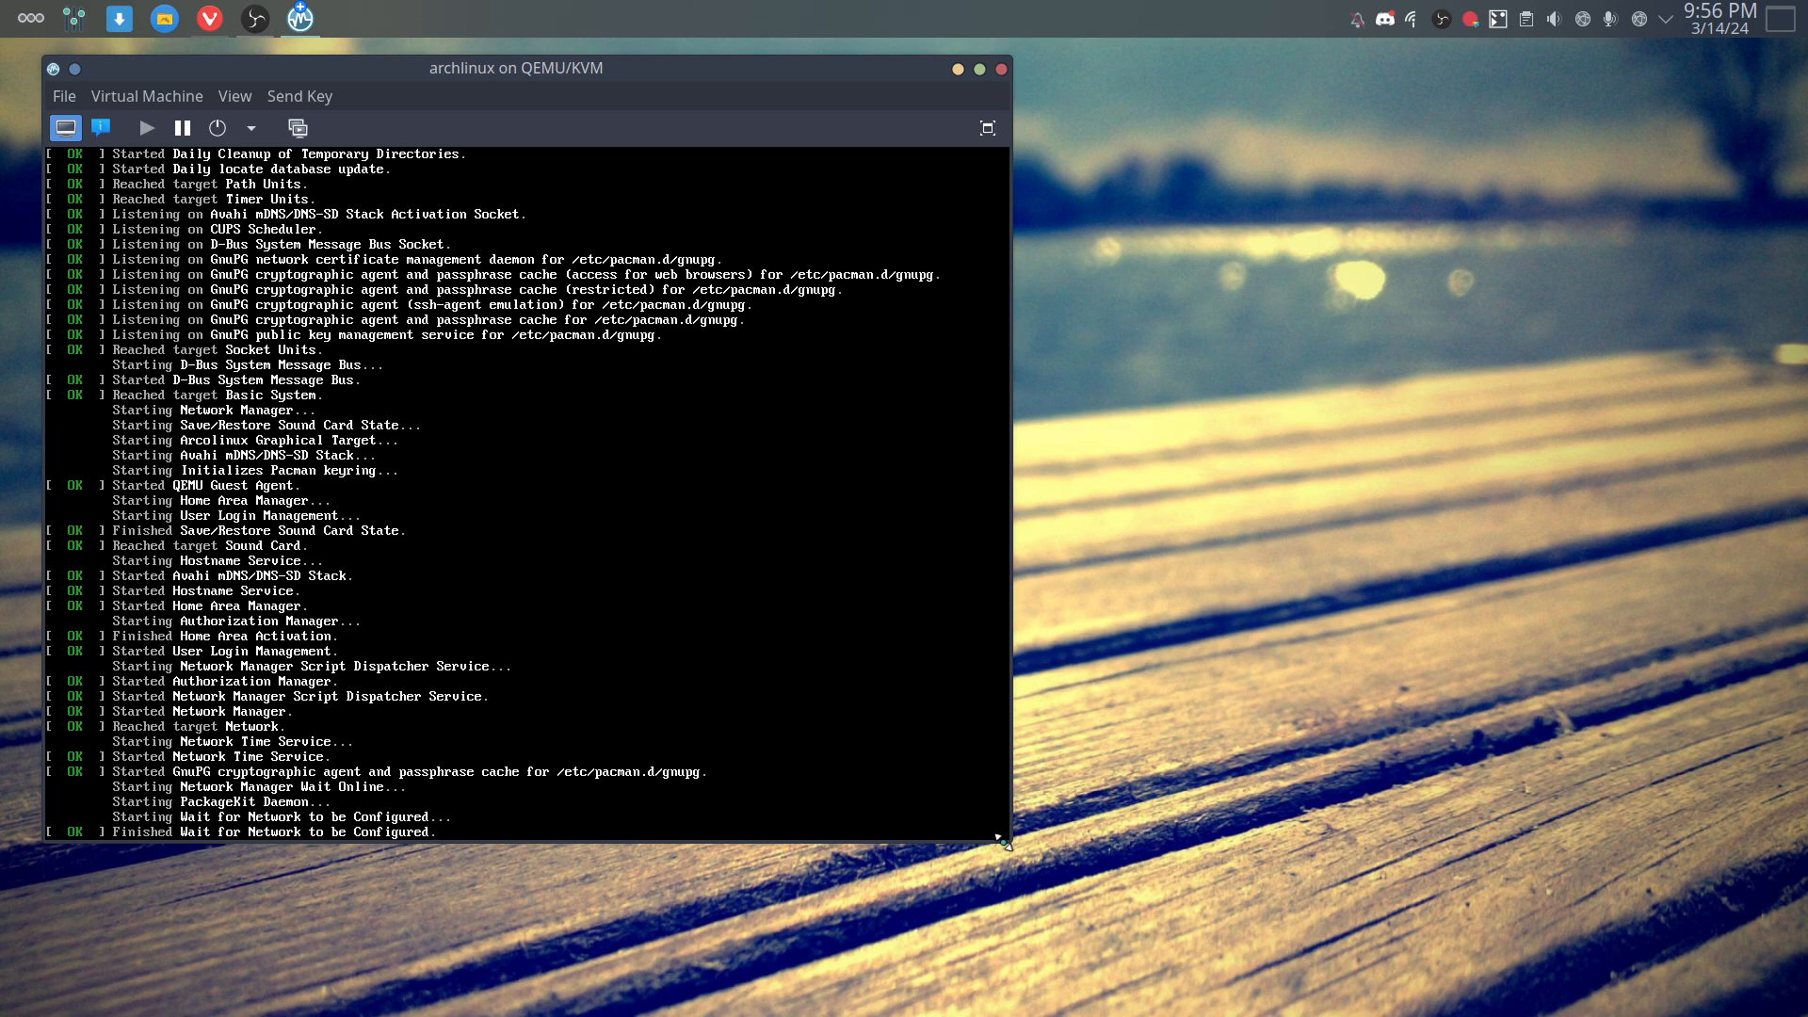
{"action": "left_click_drag", "start_coordinate": [1001, 842], "coordinate": [1744, 998]}
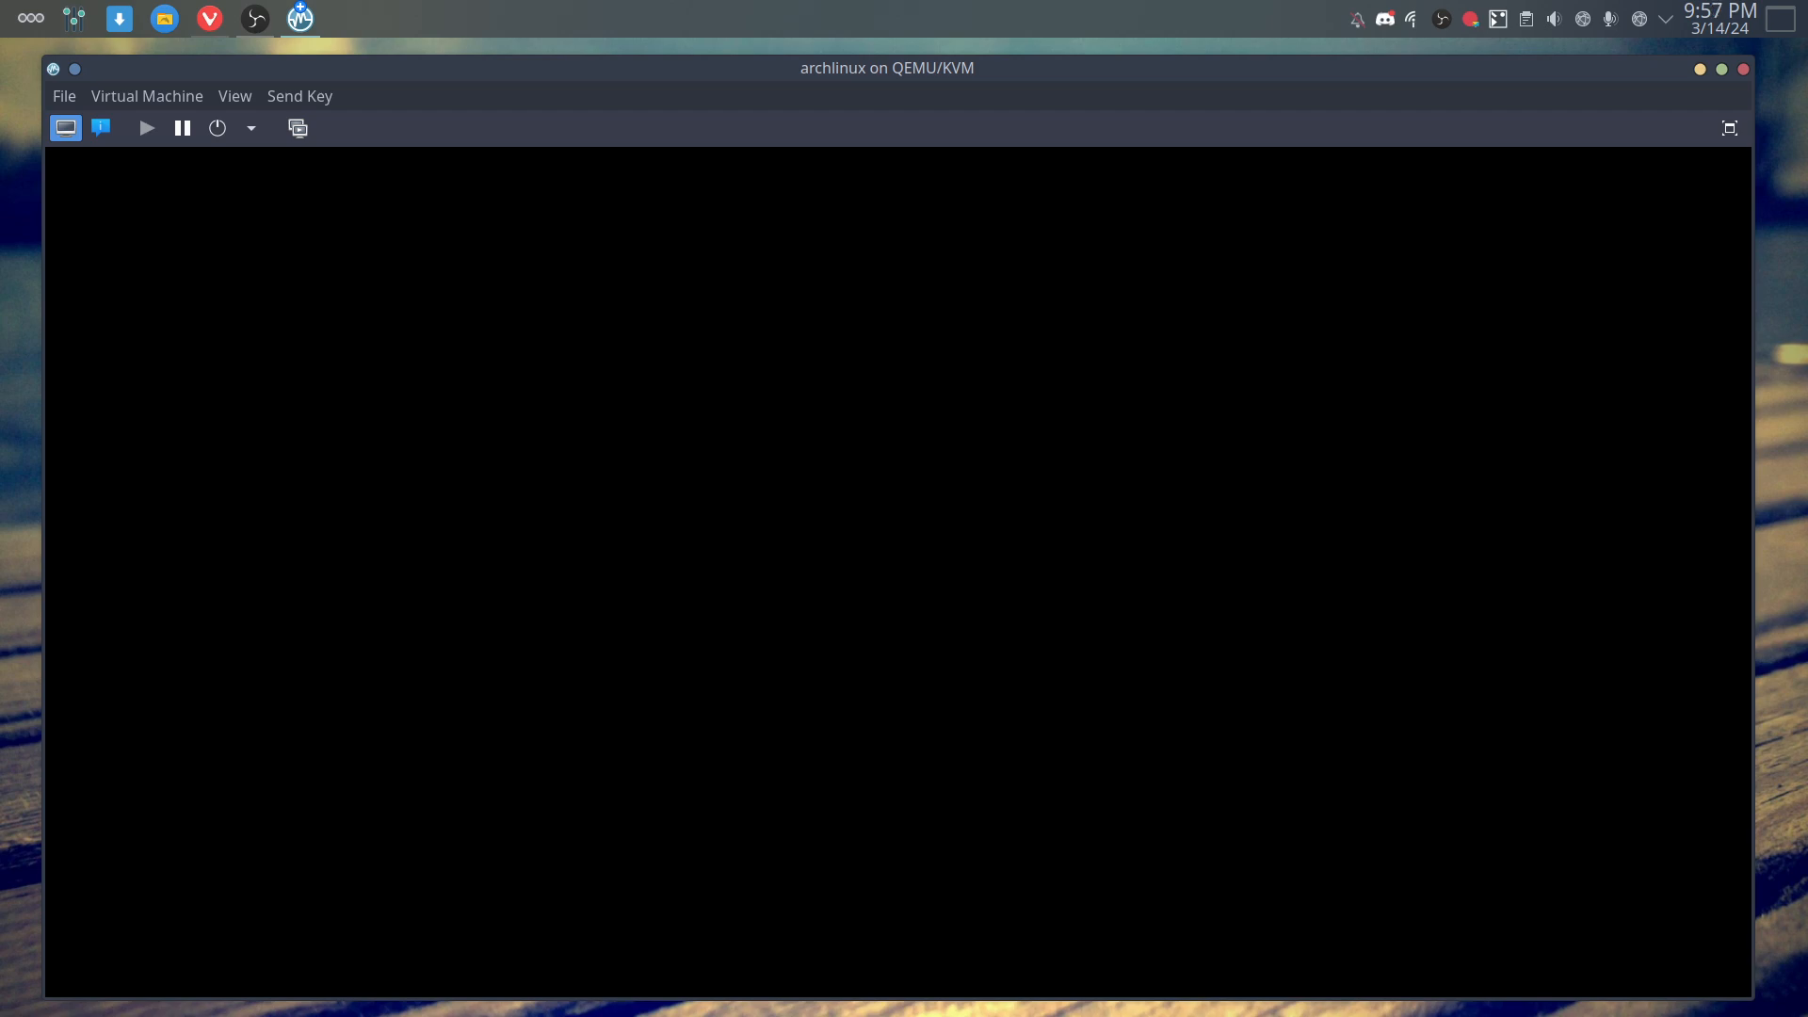
{"action": "left_click_drag", "start_coordinate": [826, 68], "coordinate": [785, 51]}
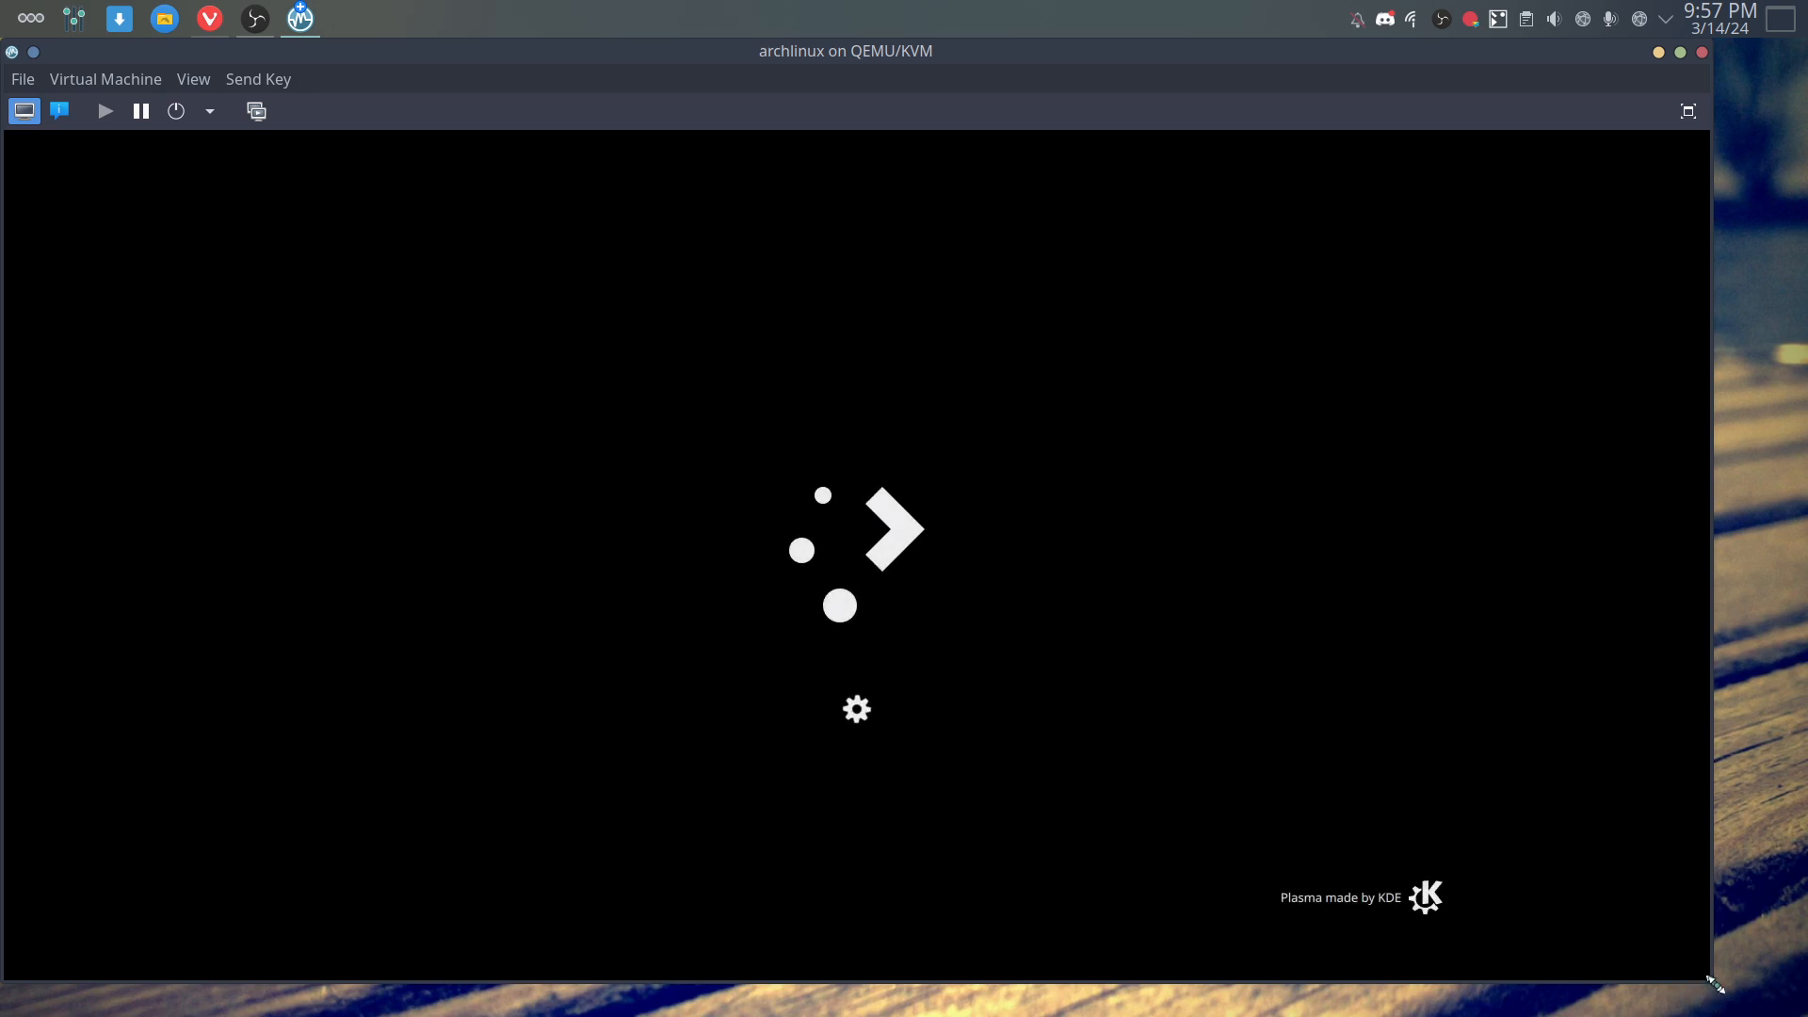
{"action": "left_click_drag", "start_coordinate": [1711, 981], "coordinate": [1796, 1010]}
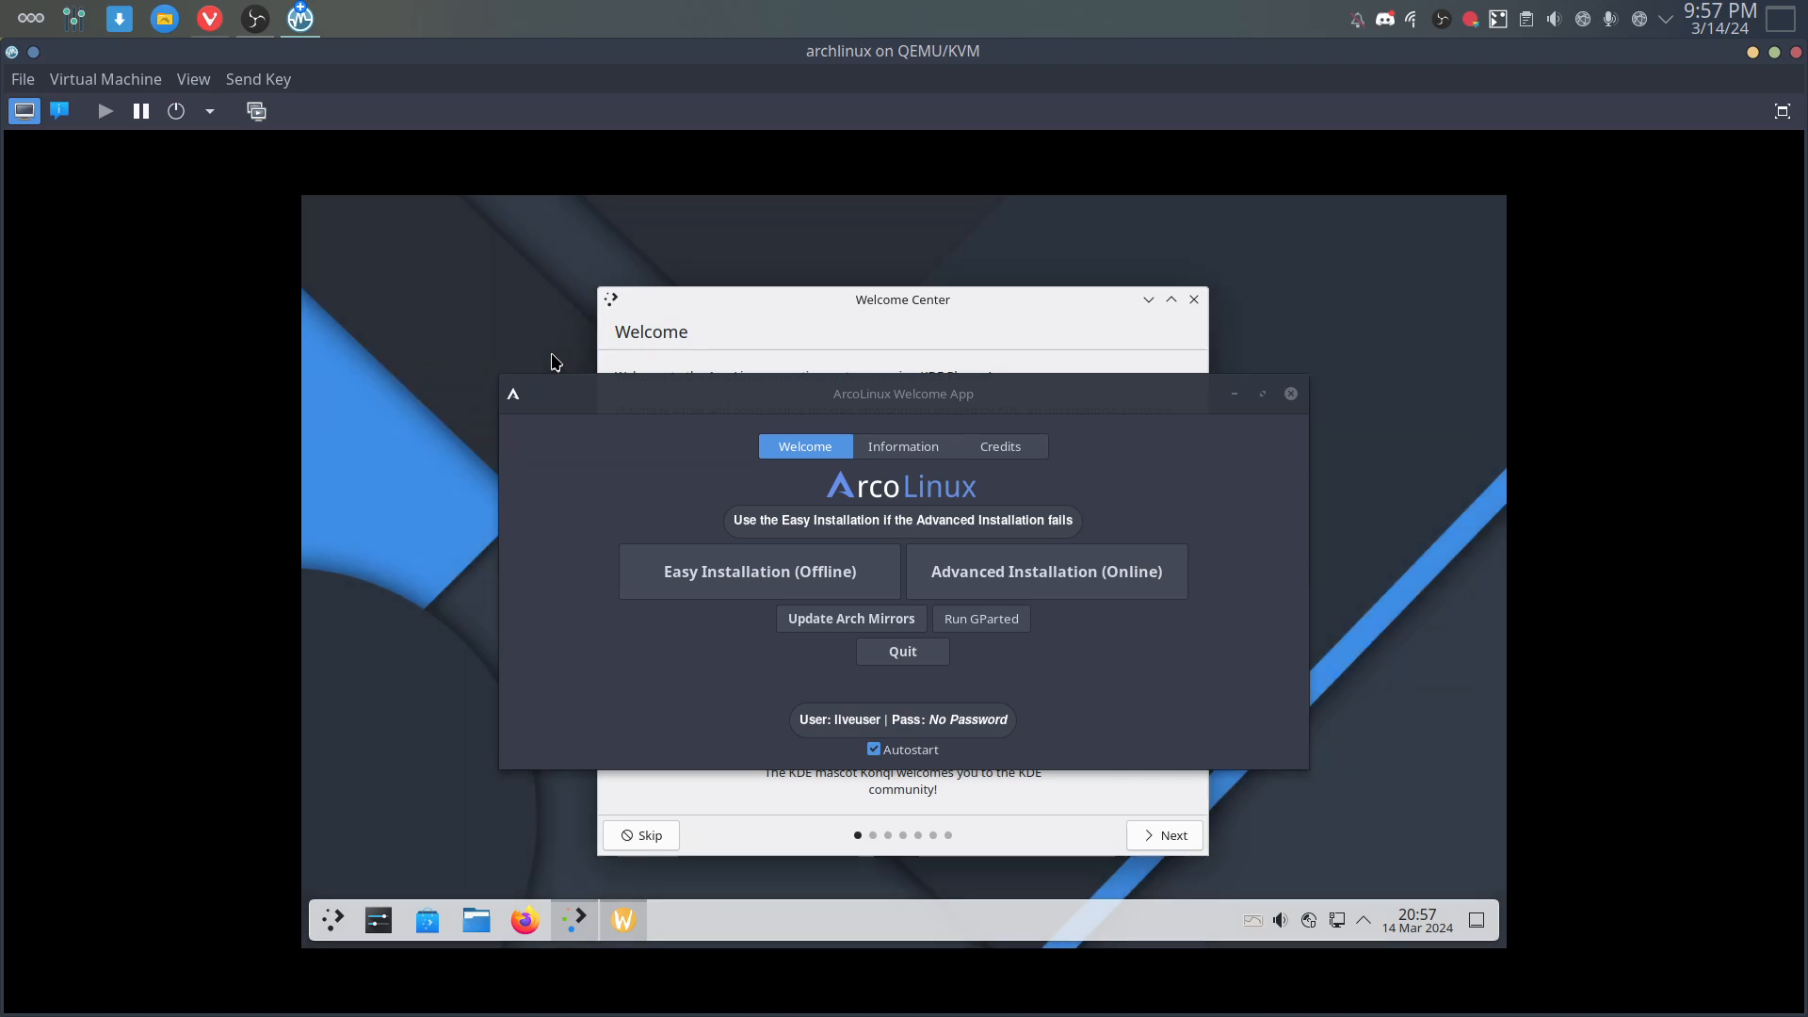
- Launch the Easy Installation (Offline) from the ArcoLinux Welcome App, accepting American English and the Europe/Brussels location
{"action": "left_click", "coordinate": [860, 569]}
{"action": "left_click", "coordinate": [851, 595]}
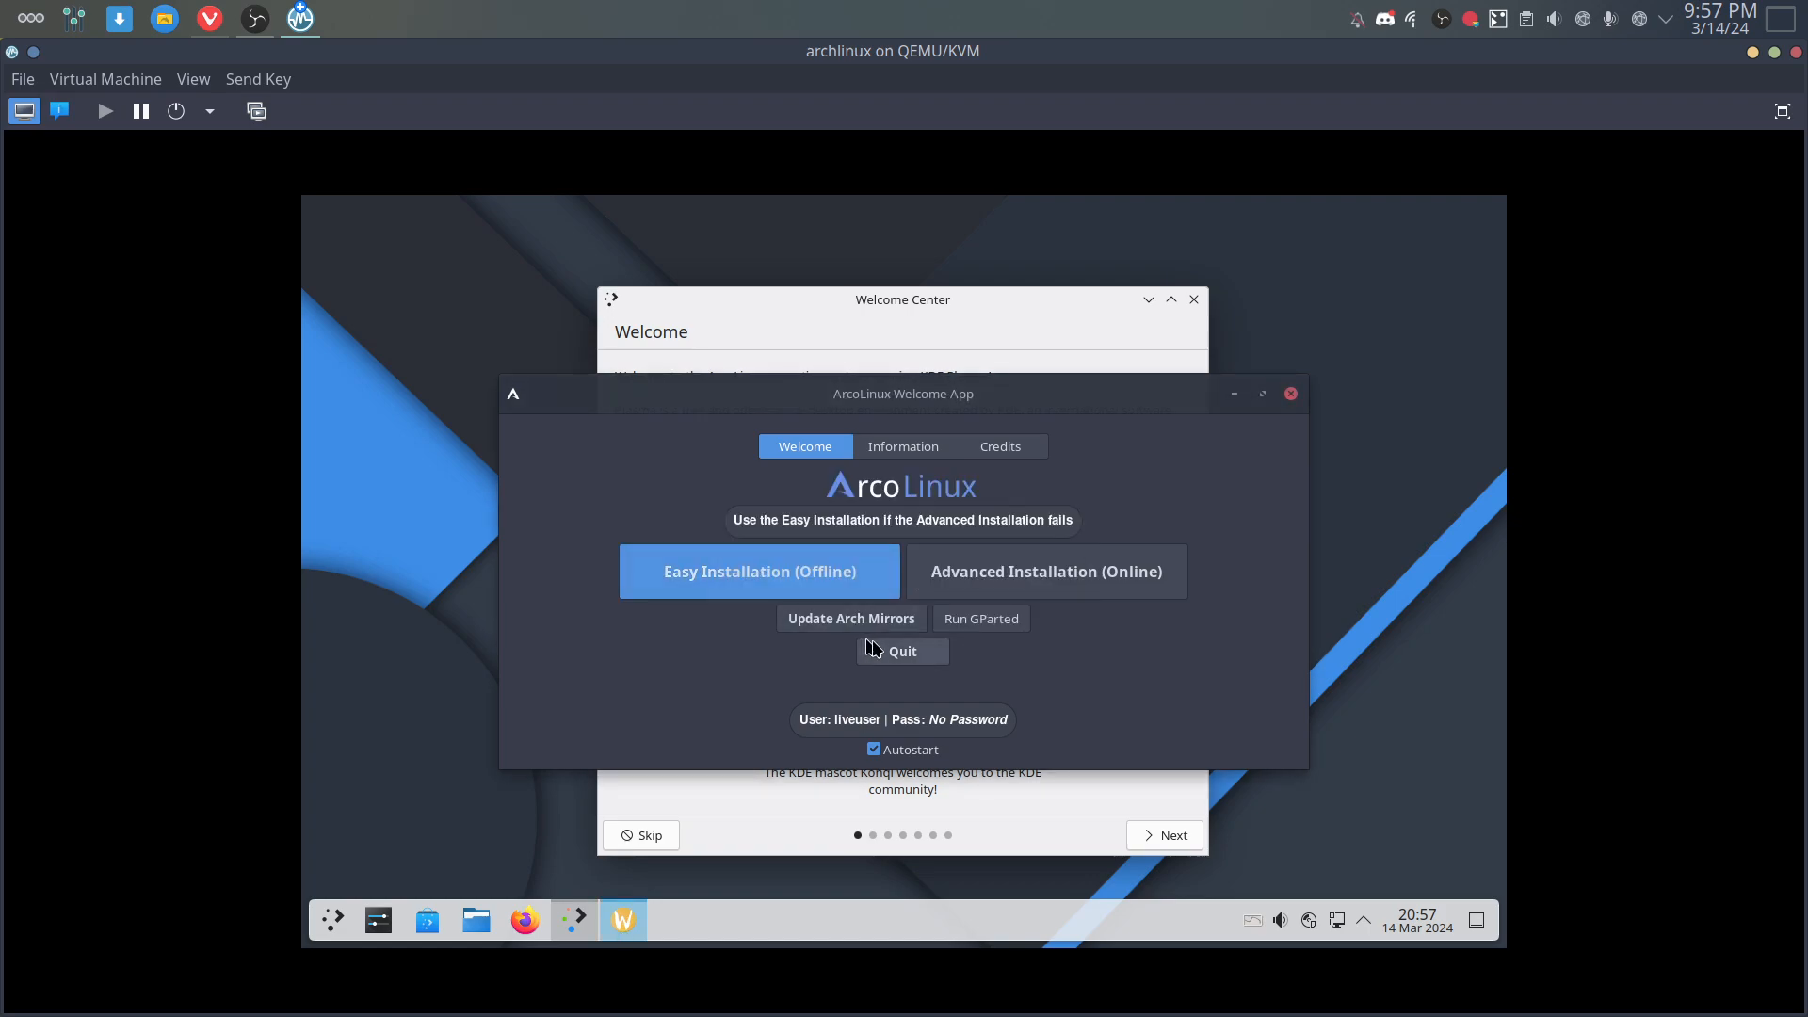
{"action": "left_click", "coordinate": [881, 652]}
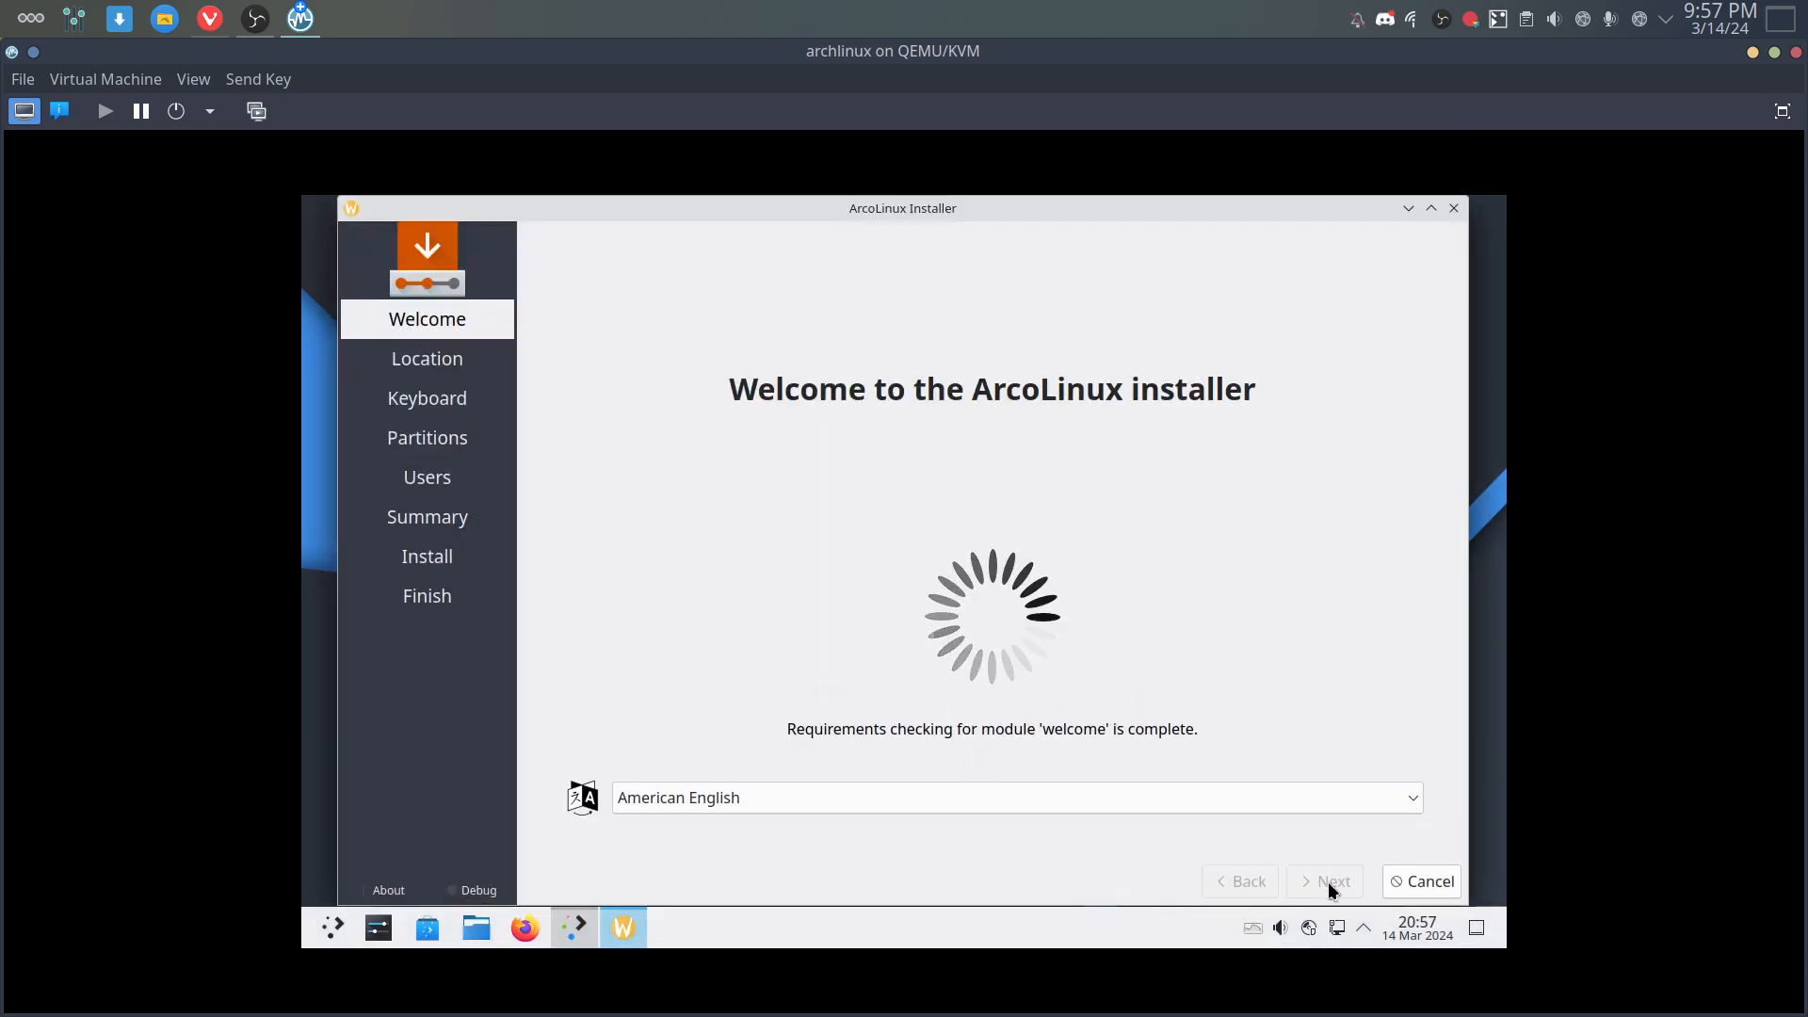
{"action": "left_click", "coordinate": [1332, 885]}
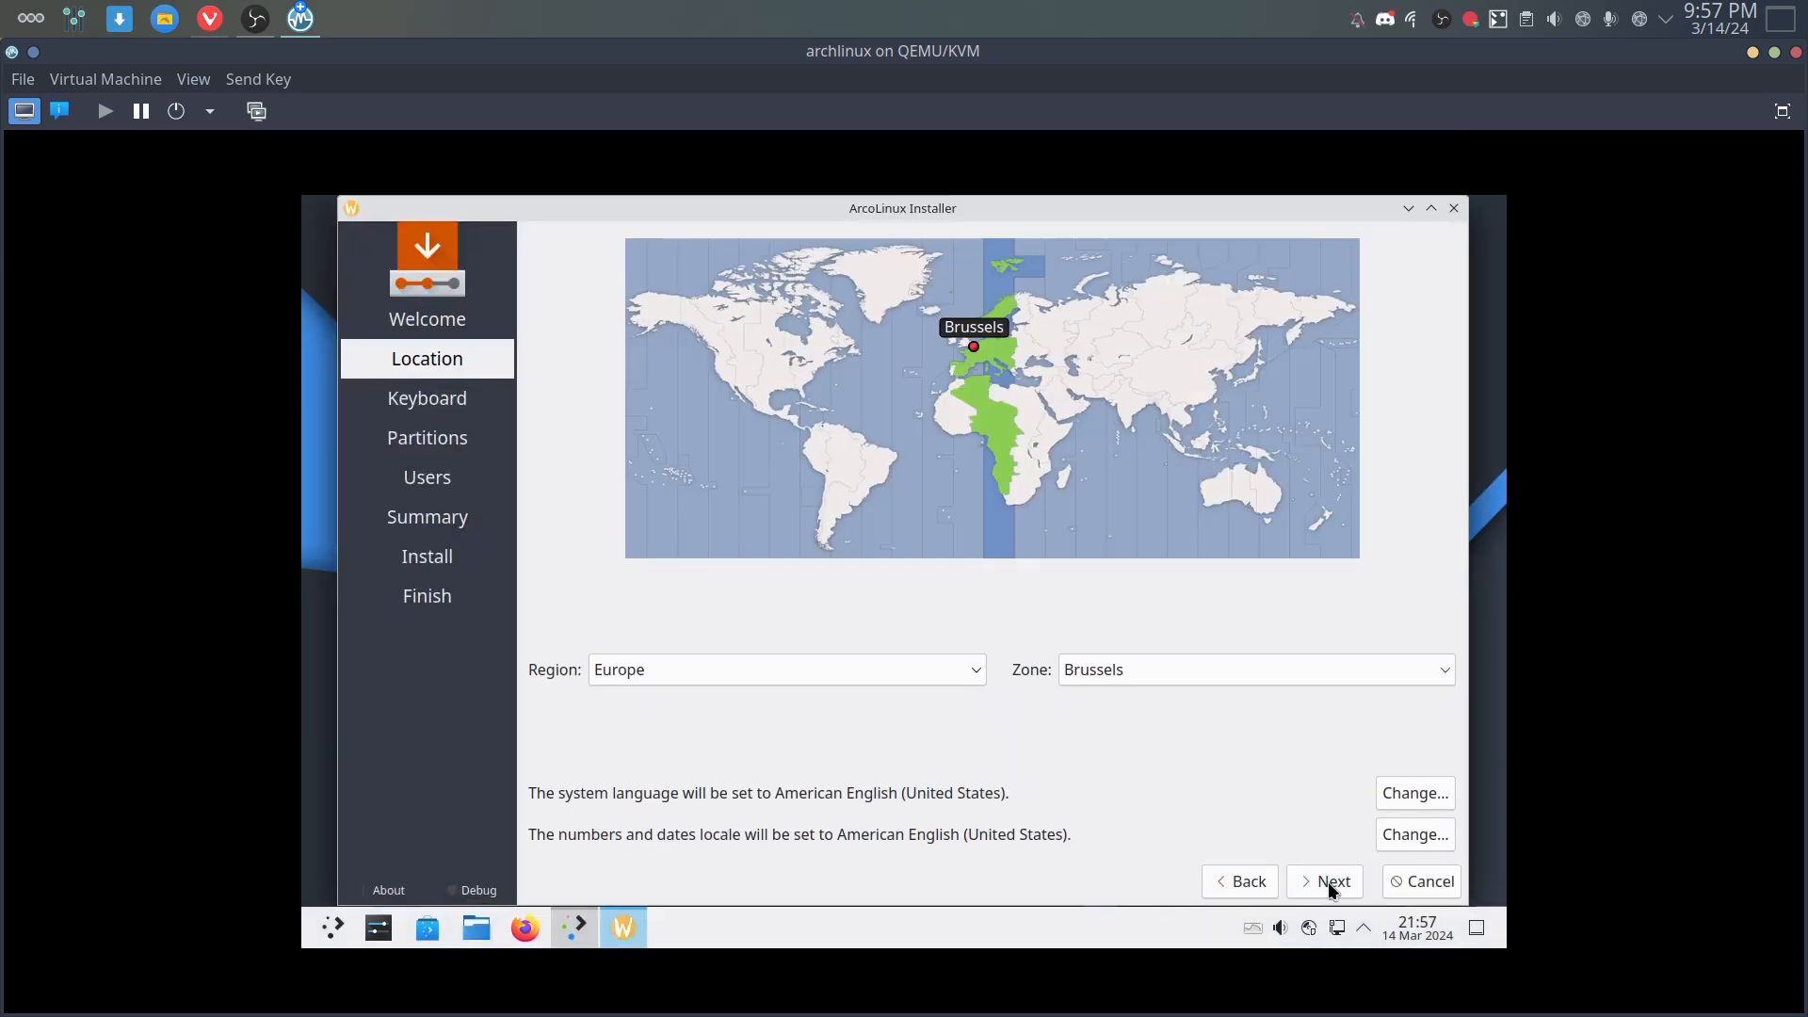
{"action": "left_click", "coordinate": [1332, 885]}
- Set the keyboard layout to Belgian and accept the Erase disk partitioning with no swap and ext4
{"action": "scroll", "coordinate": [657, 622], "scroll_direction": "up", "scroll_amount": 6}
{"action": "scroll", "coordinate": [656, 622], "scroll_direction": "up", "scroll_amount": 1}
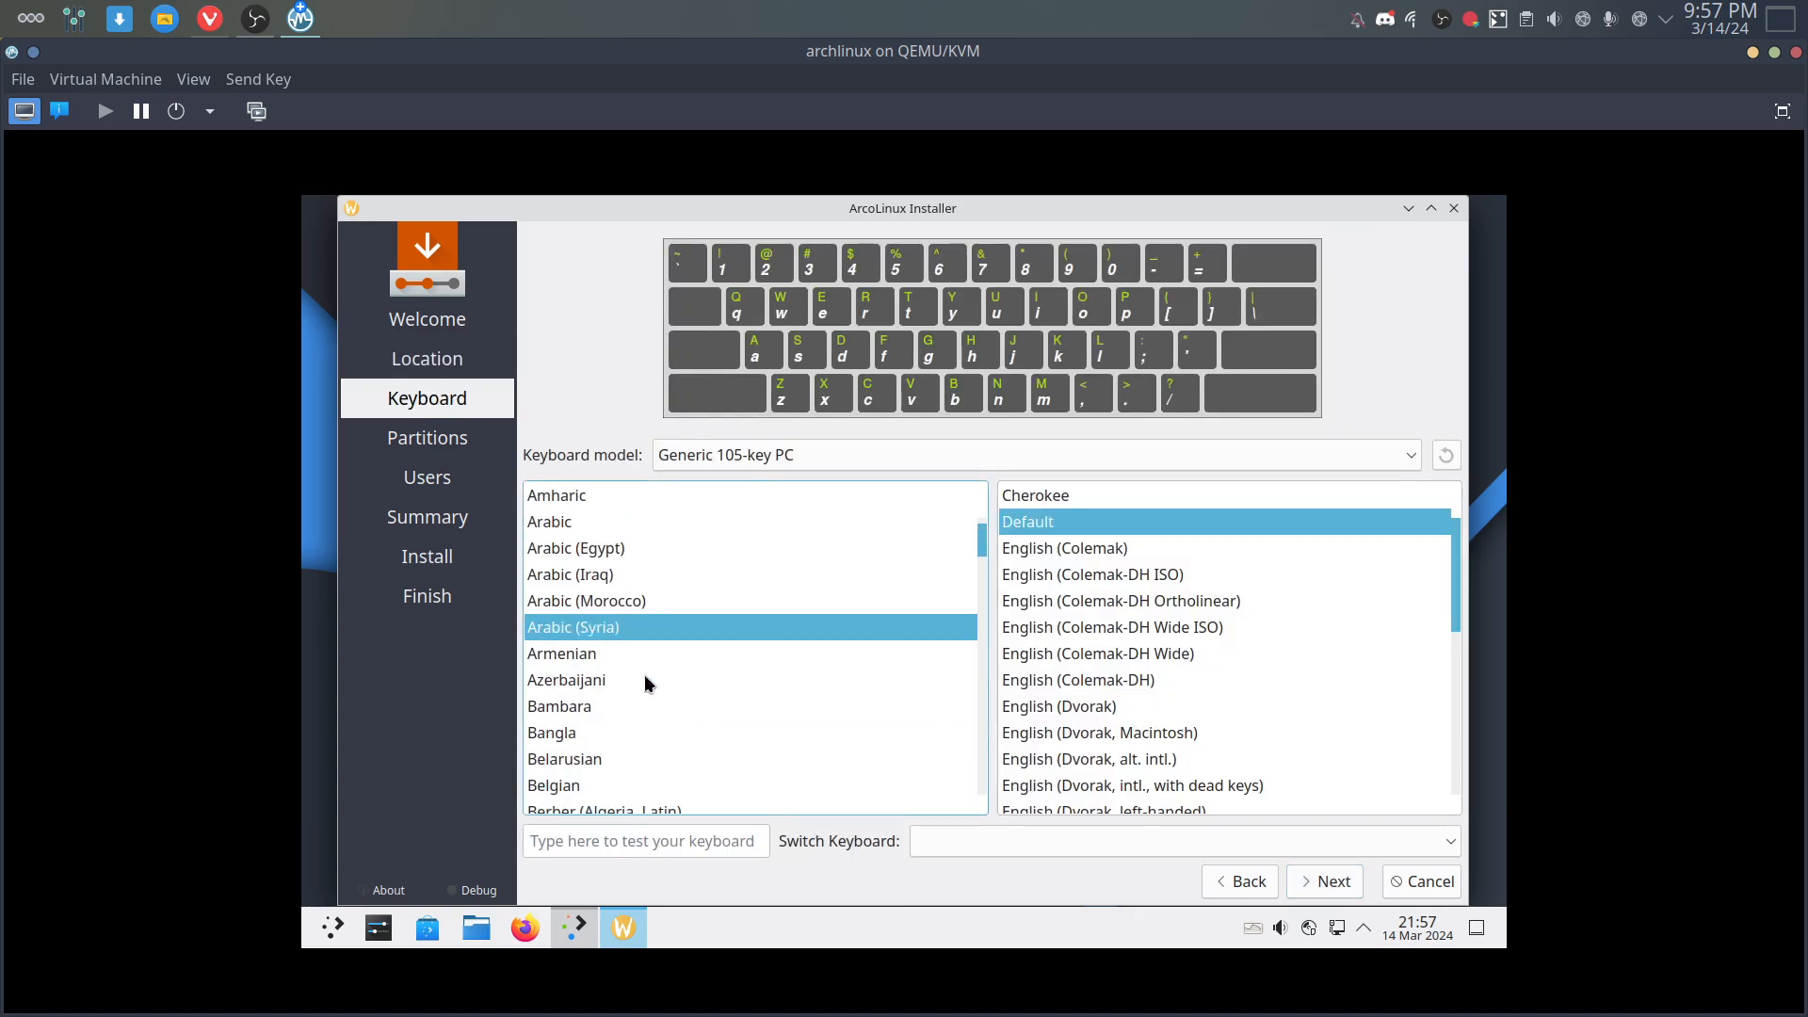
{"action": "left_click", "coordinate": [634, 785]}
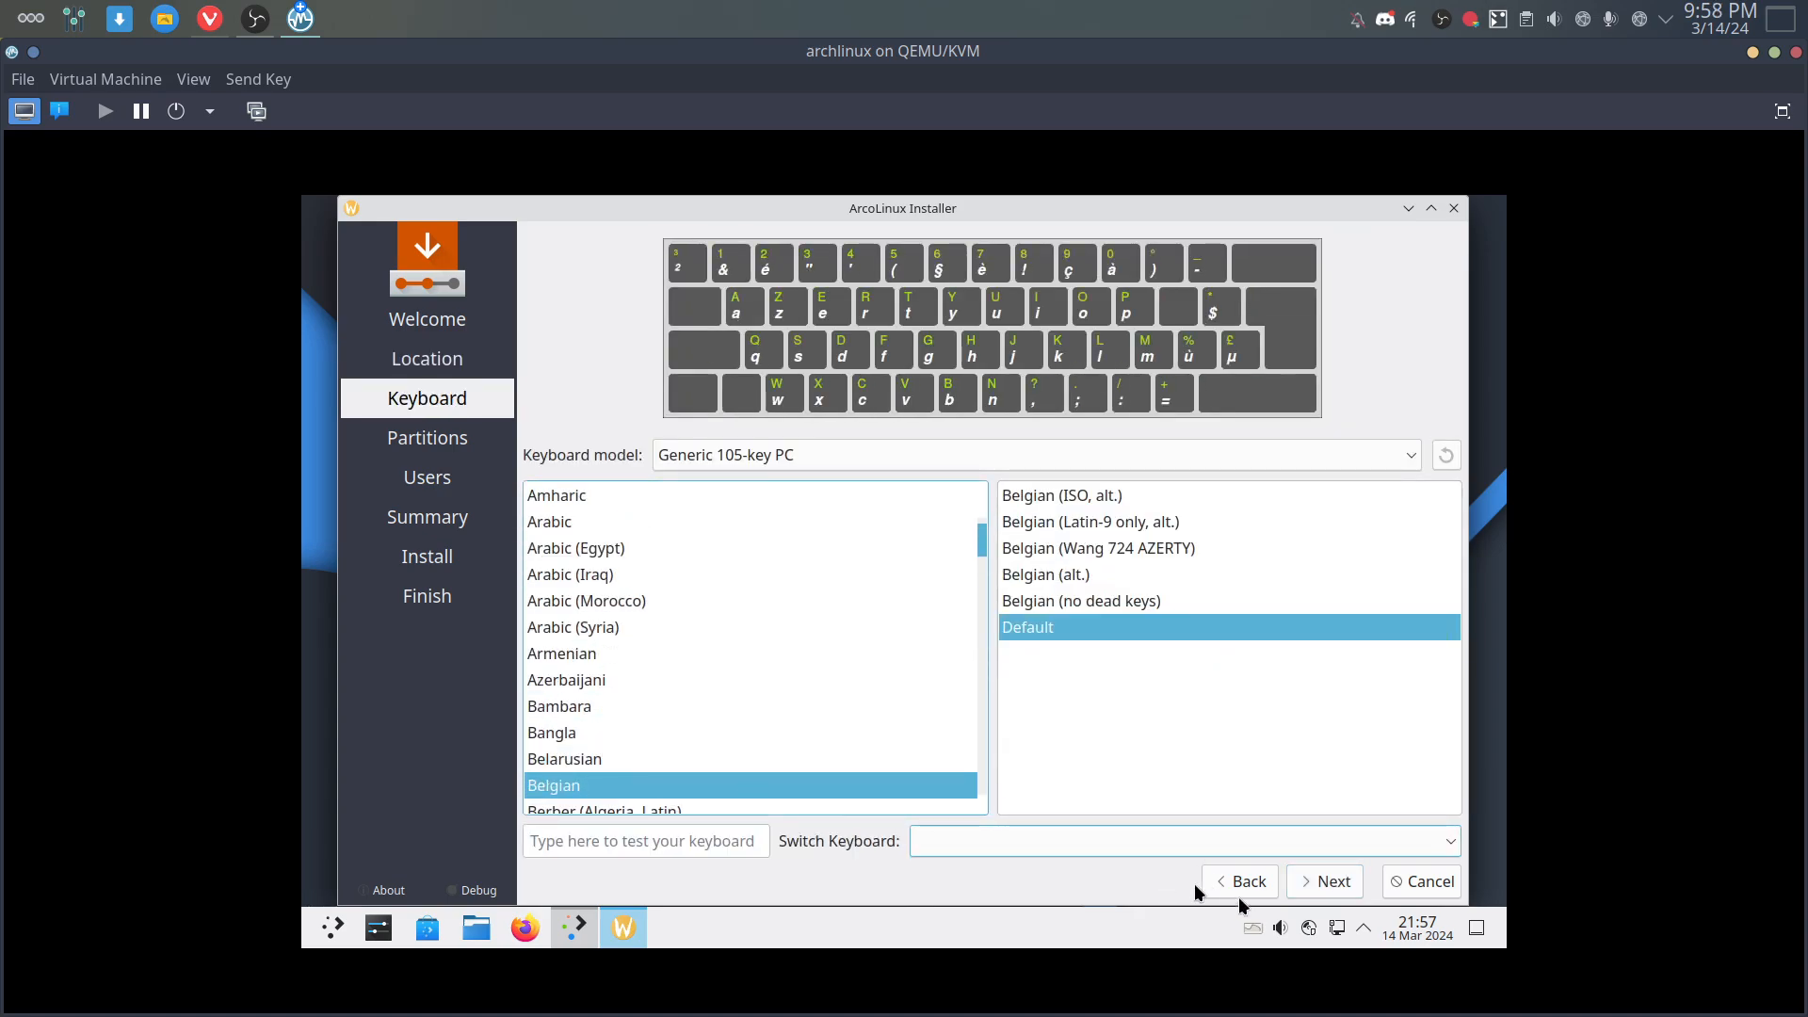
{"action": "left_click", "coordinate": [1326, 882]}
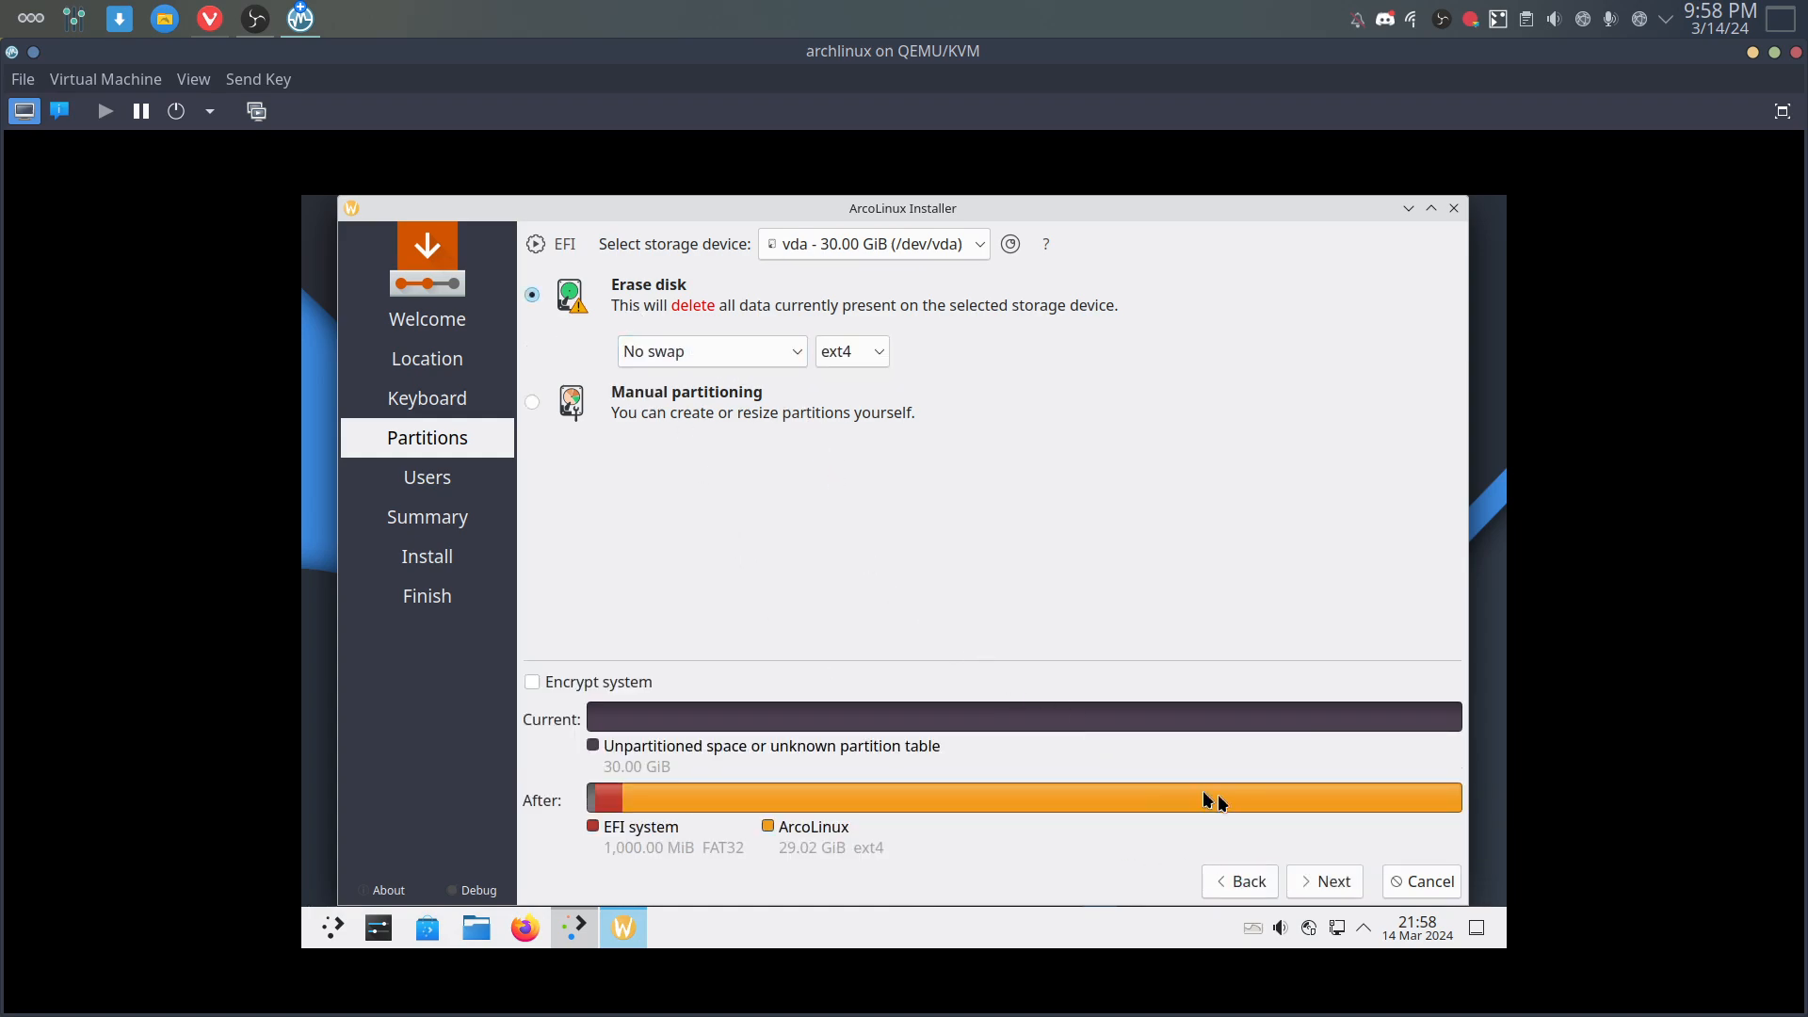
{"action": "left_click", "coordinate": [1322, 883]}
- Fill in the user's name, keep the suggested login and computer names, and enter the account password and its repetition
{"action": "type", "text": "erik"}
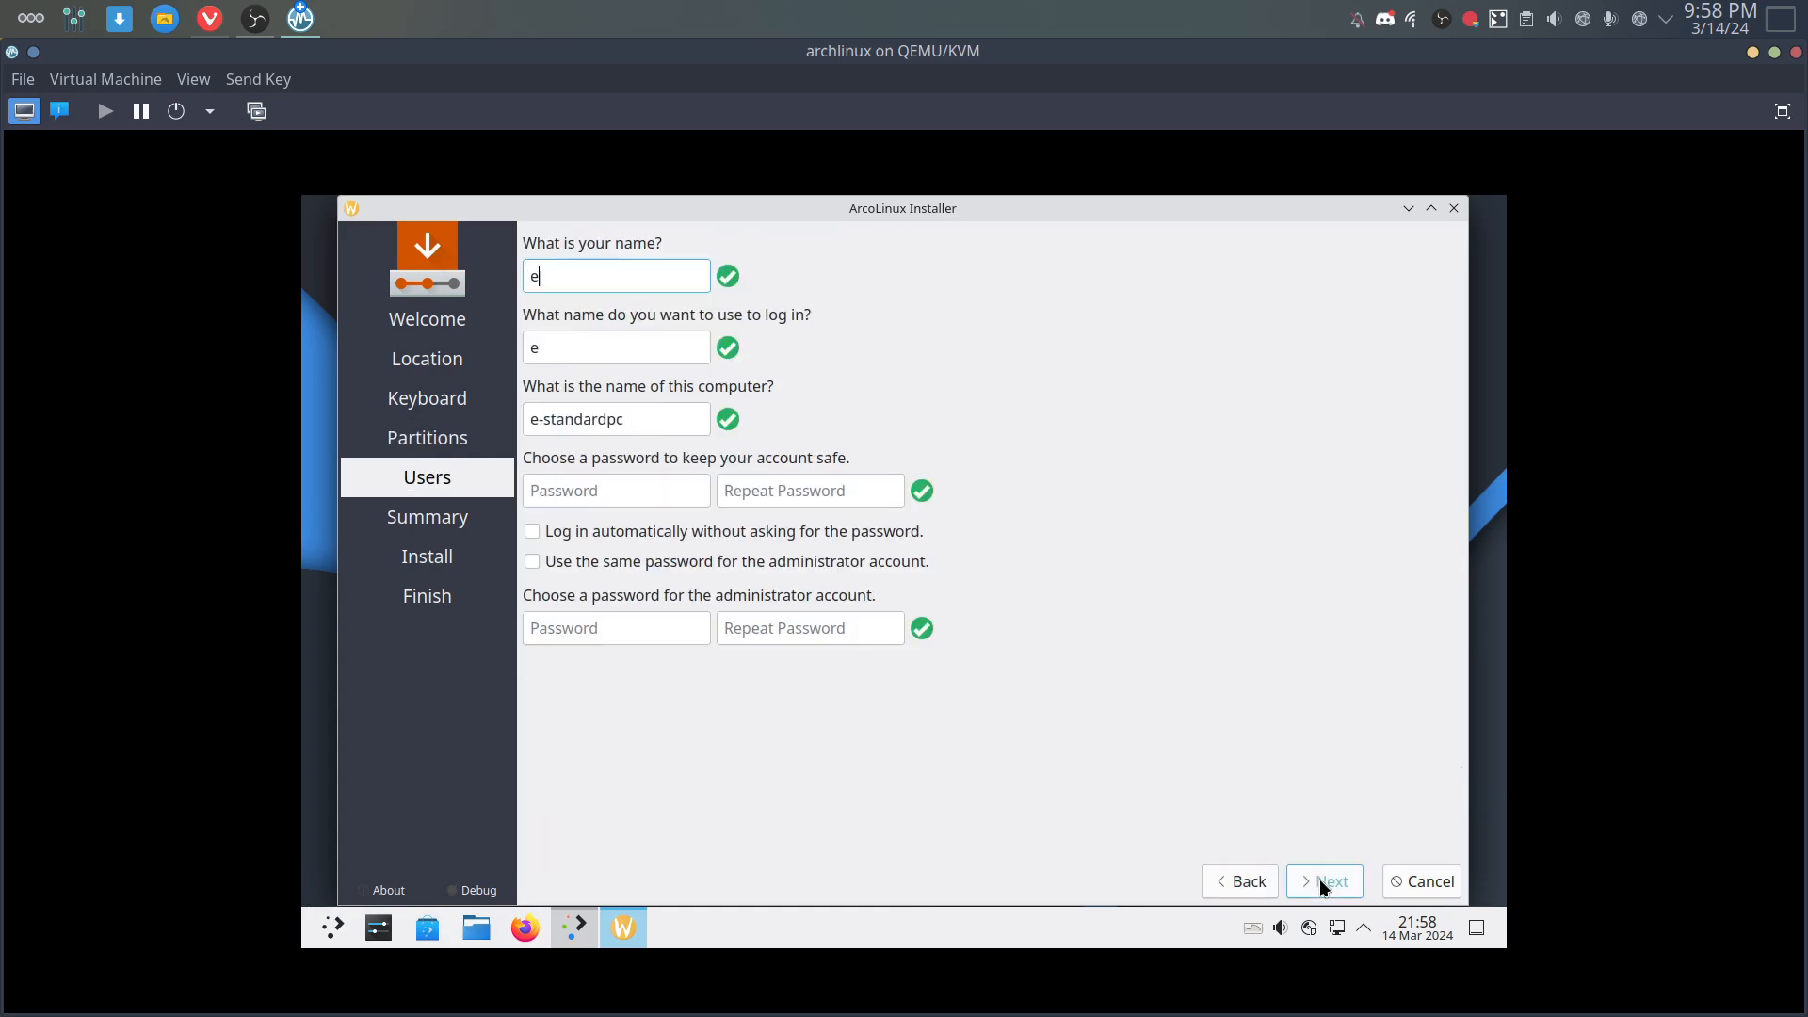
{"action": "key", "text": "Tab"}
{"action": "key", "text": "Tab"}
{"action": "key", "text": "Tab"}
{"action": "type", "text": "●●●●"}
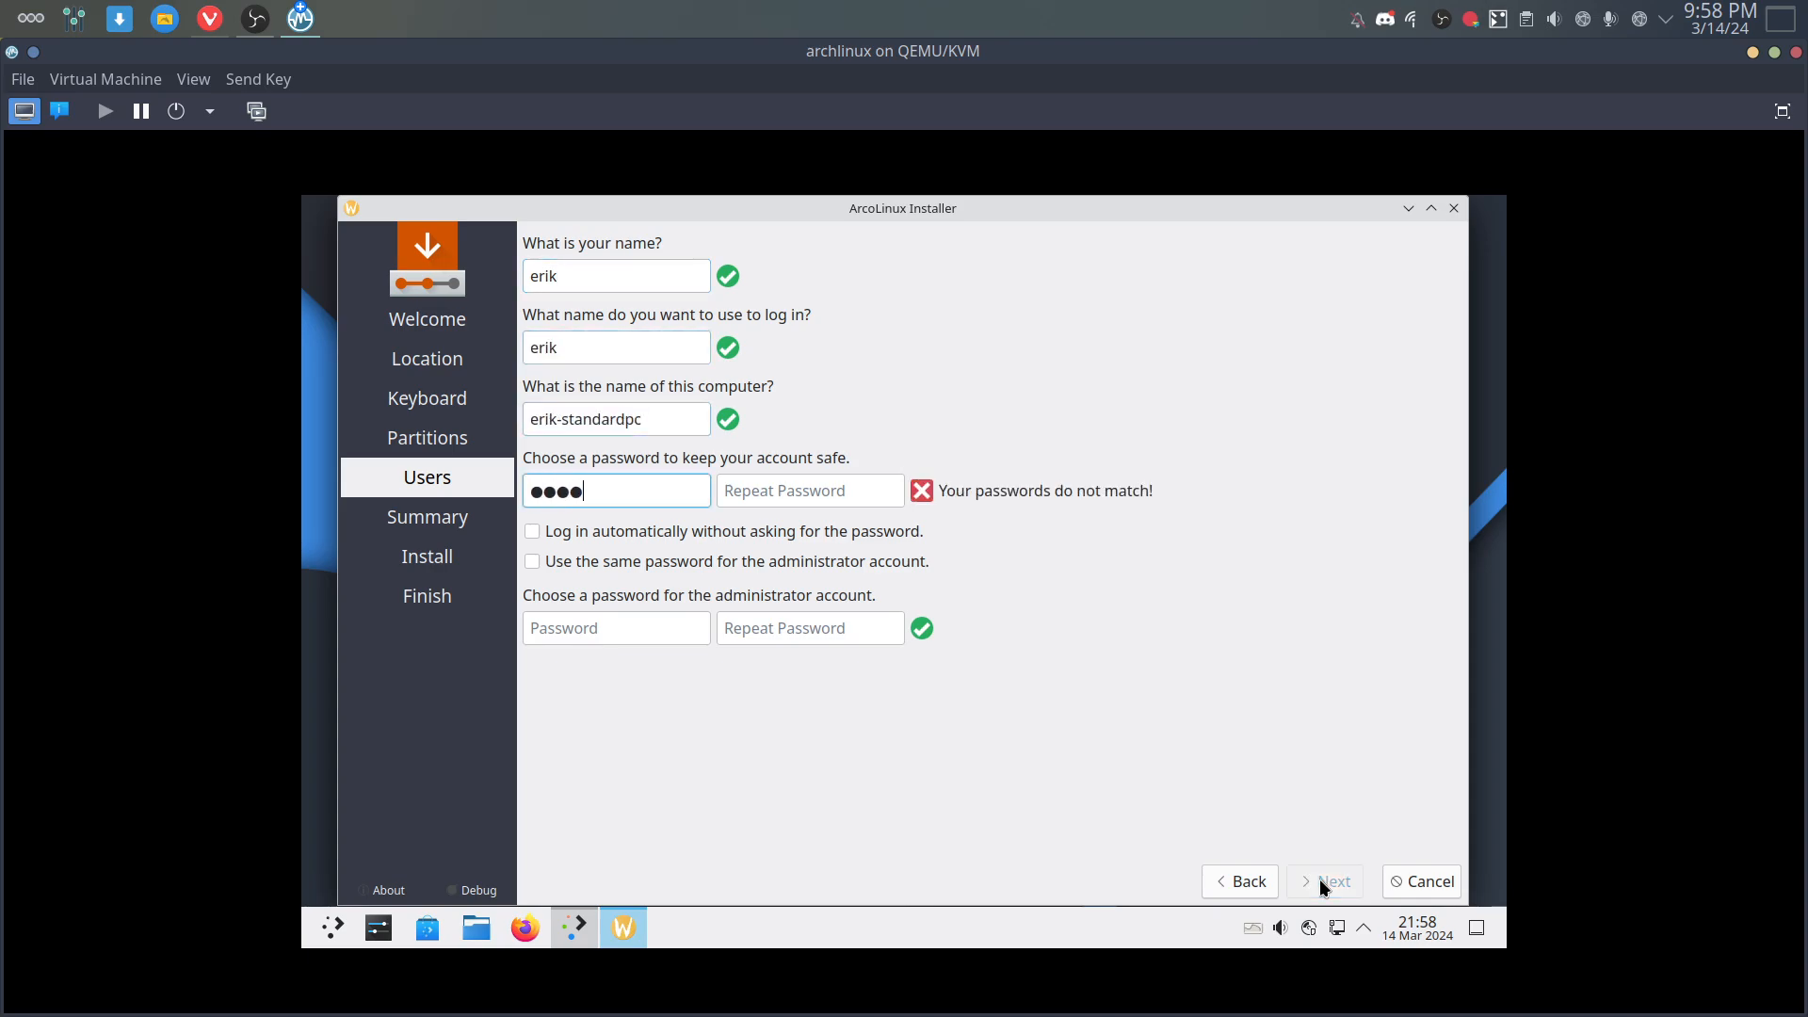
{"action": "key", "text": "Tab"}
{"action": "type", "text": "●●●●●"}
{"action": "key", "text": "Tab"}
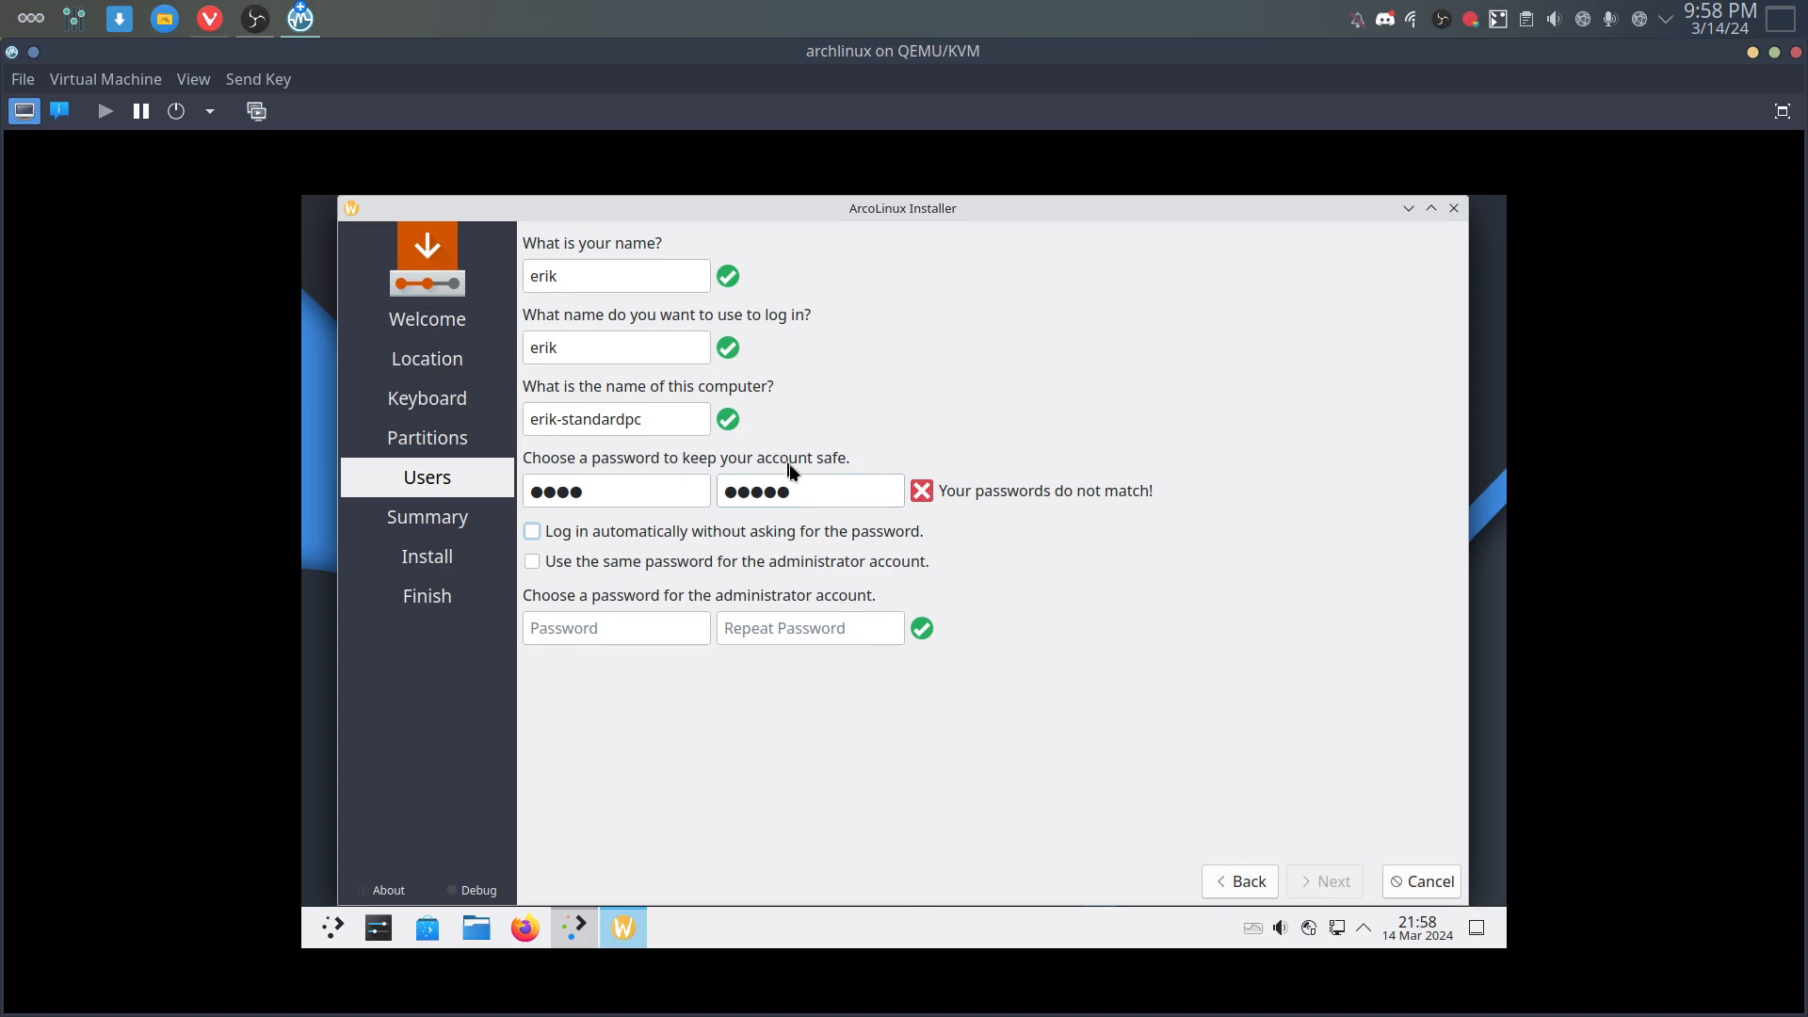
- Correct the repeated account password, and enable automatic login and the same password for the administrator account
{"action": "left_click", "coordinate": [825, 492]}
{"action": "key", "text": "BackSpace"}
{"action": "key", "text": "BackSpace"}
{"action": "key", "text": "BackSpace"}
{"action": "key", "text": "BackSpace"}
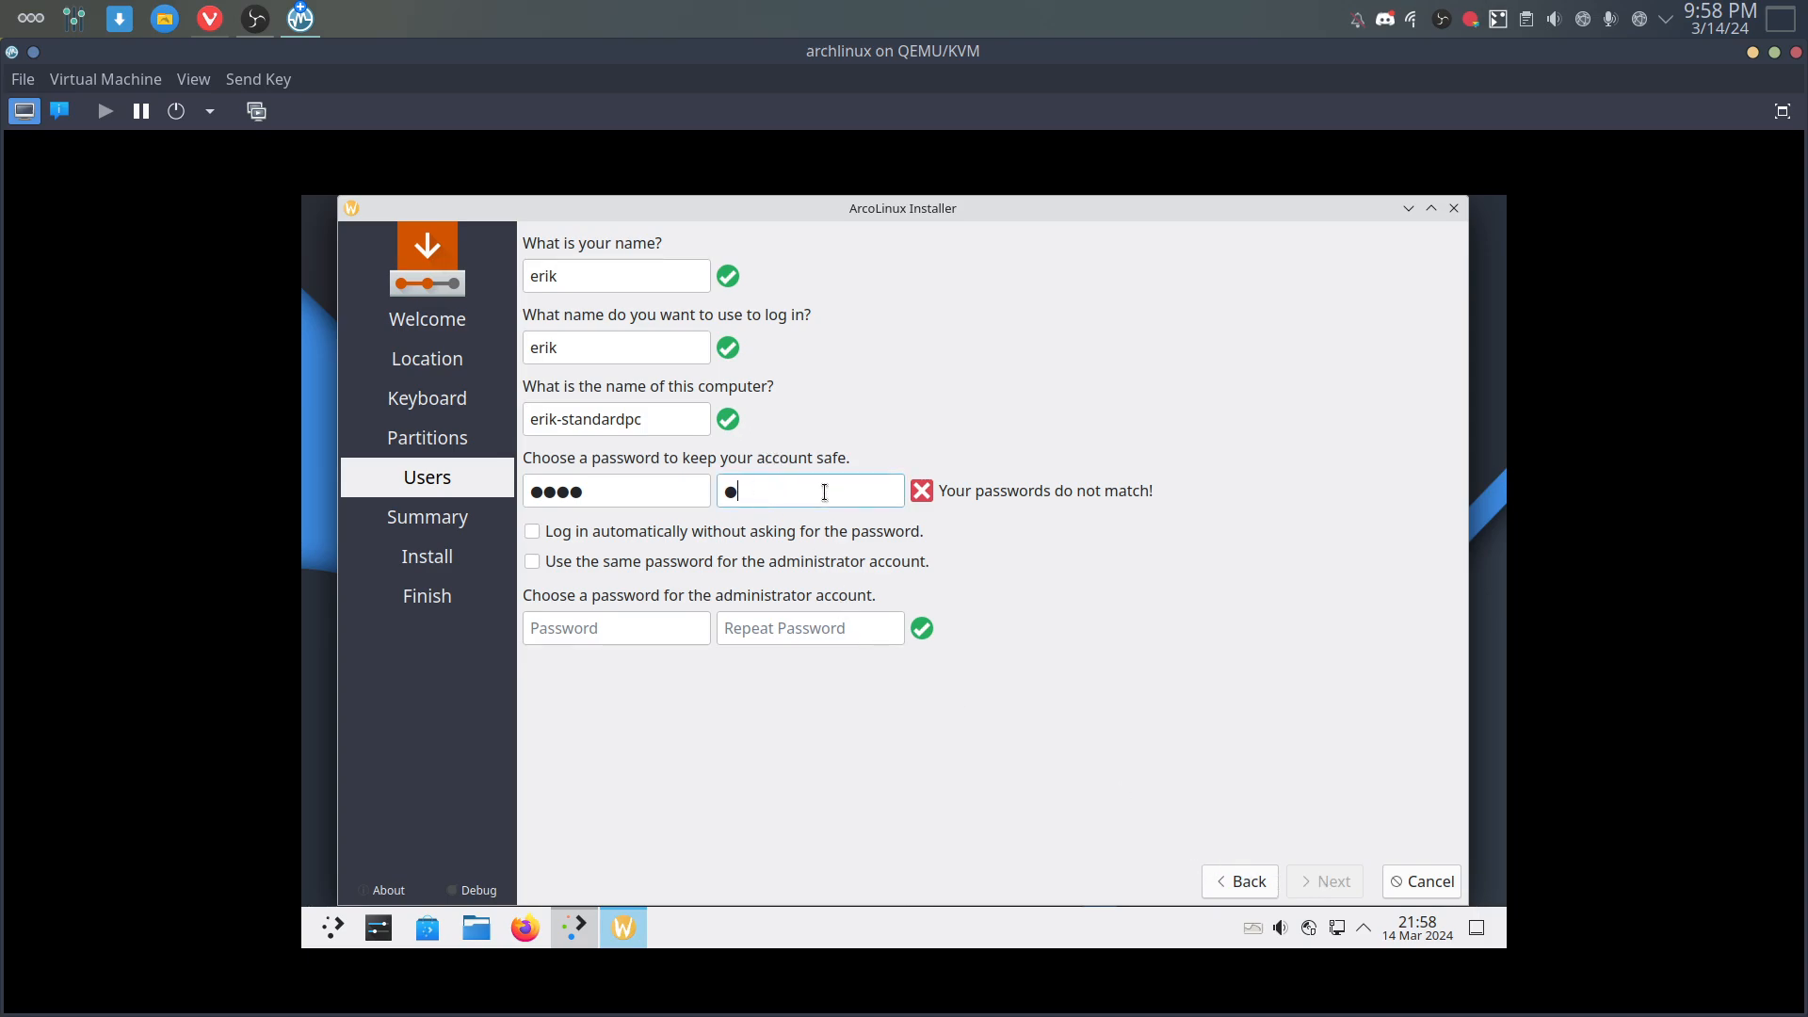
{"action": "type", "text": "●●●"}
{"action": "key", "text": "Tab"}
{"action": "key", "text": "space"}
{"action": "key", "text": "Tab"}
{"action": "key", "text": "space"}
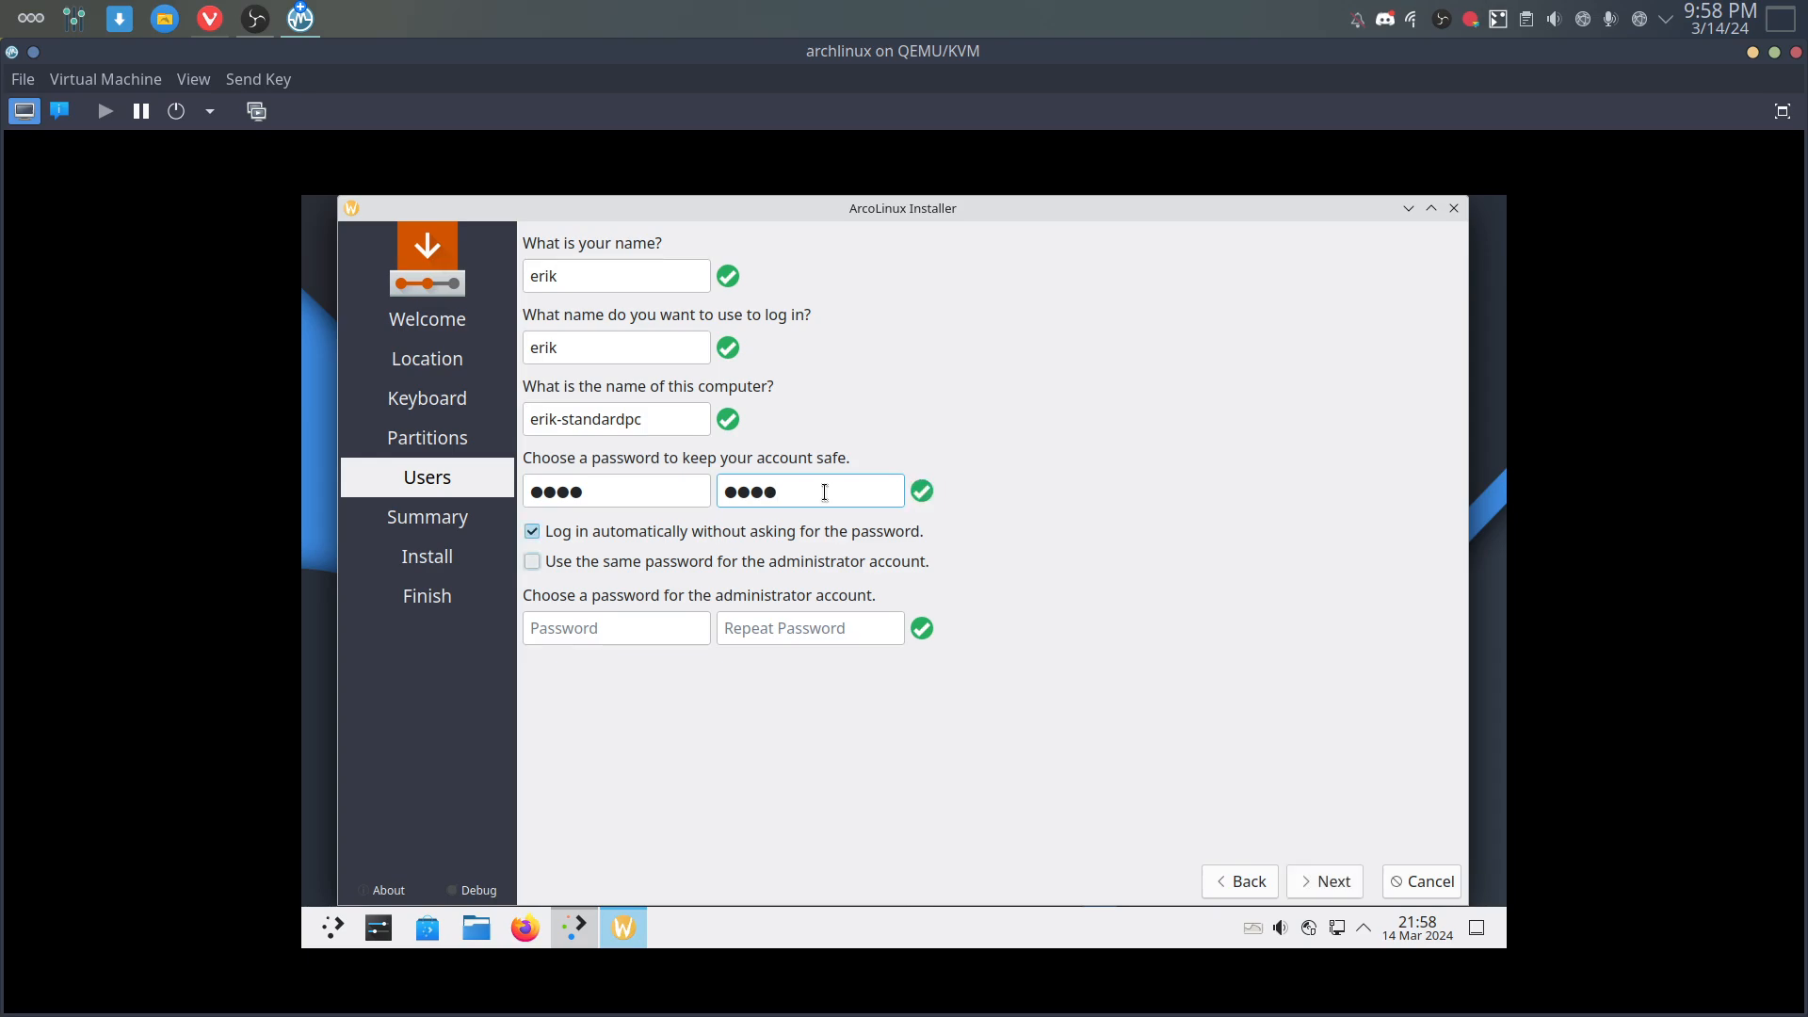
- Accept the user settings and the installation summary, and confirm starting the ArcoLinux installation
{"action": "left_click", "coordinate": [1331, 881]}
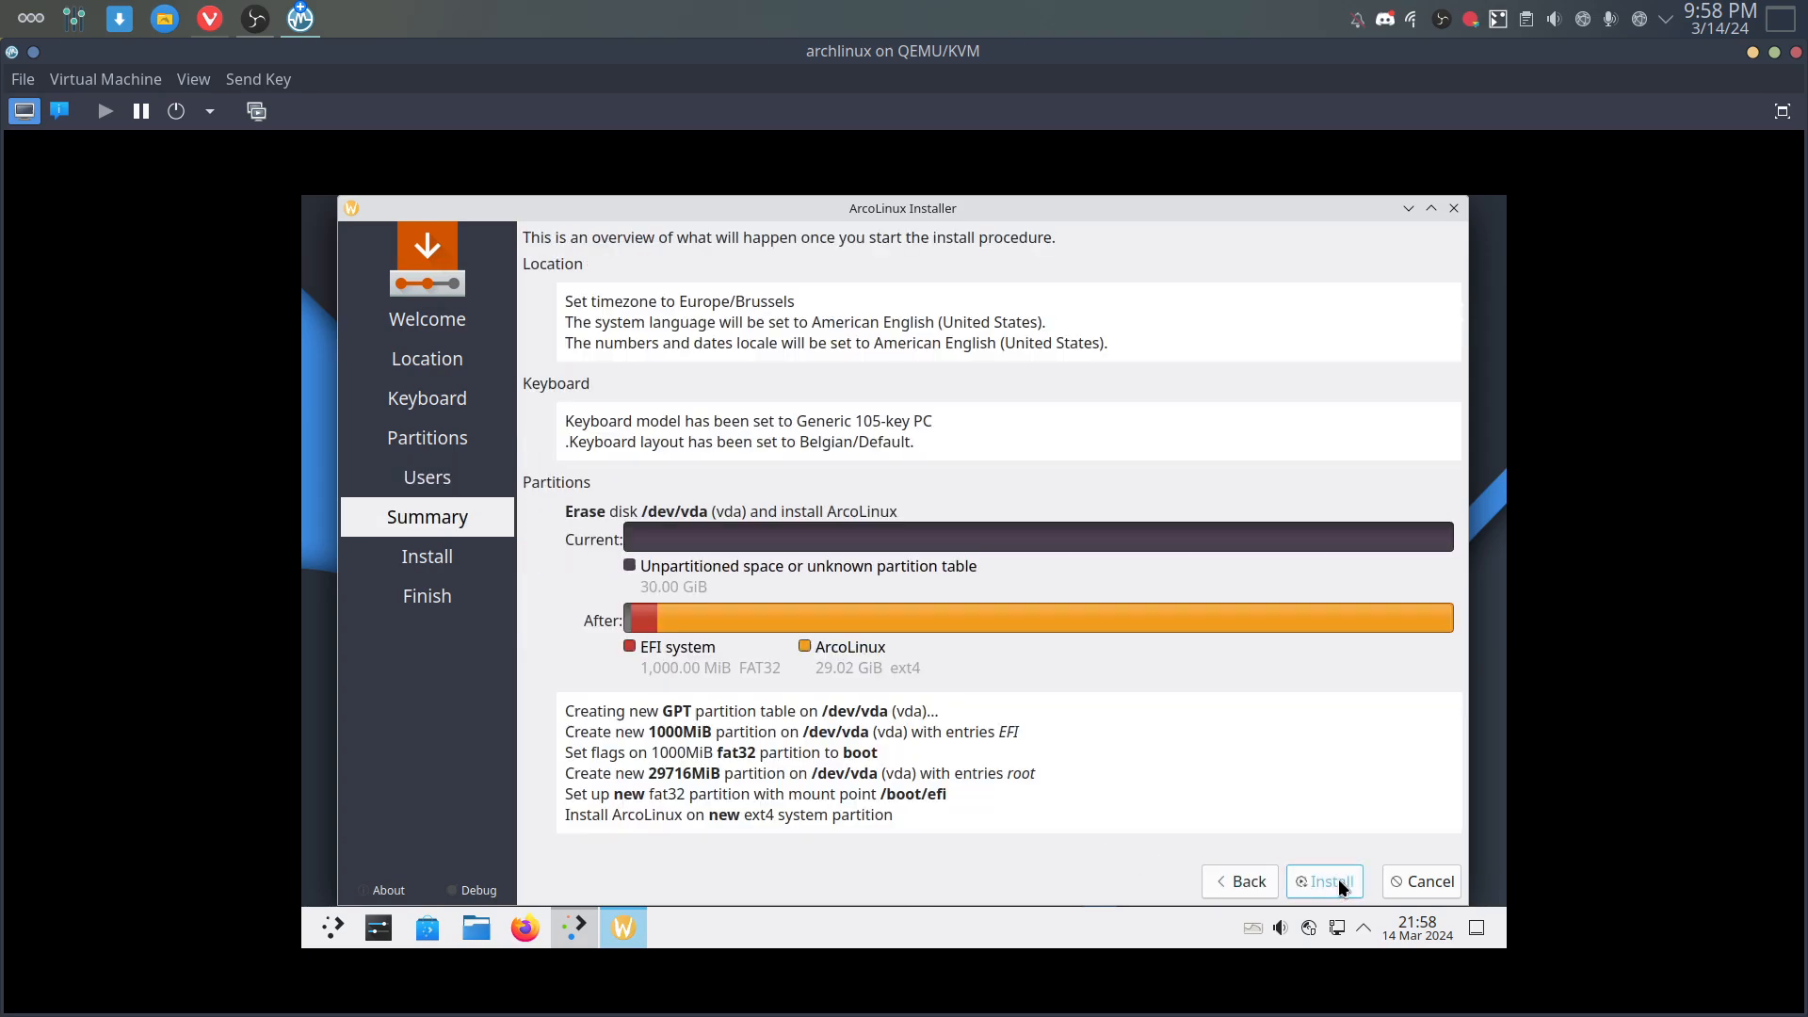
{"action": "left_click", "coordinate": [1331, 881]}
{"action": "left_click", "coordinate": [999, 603]}
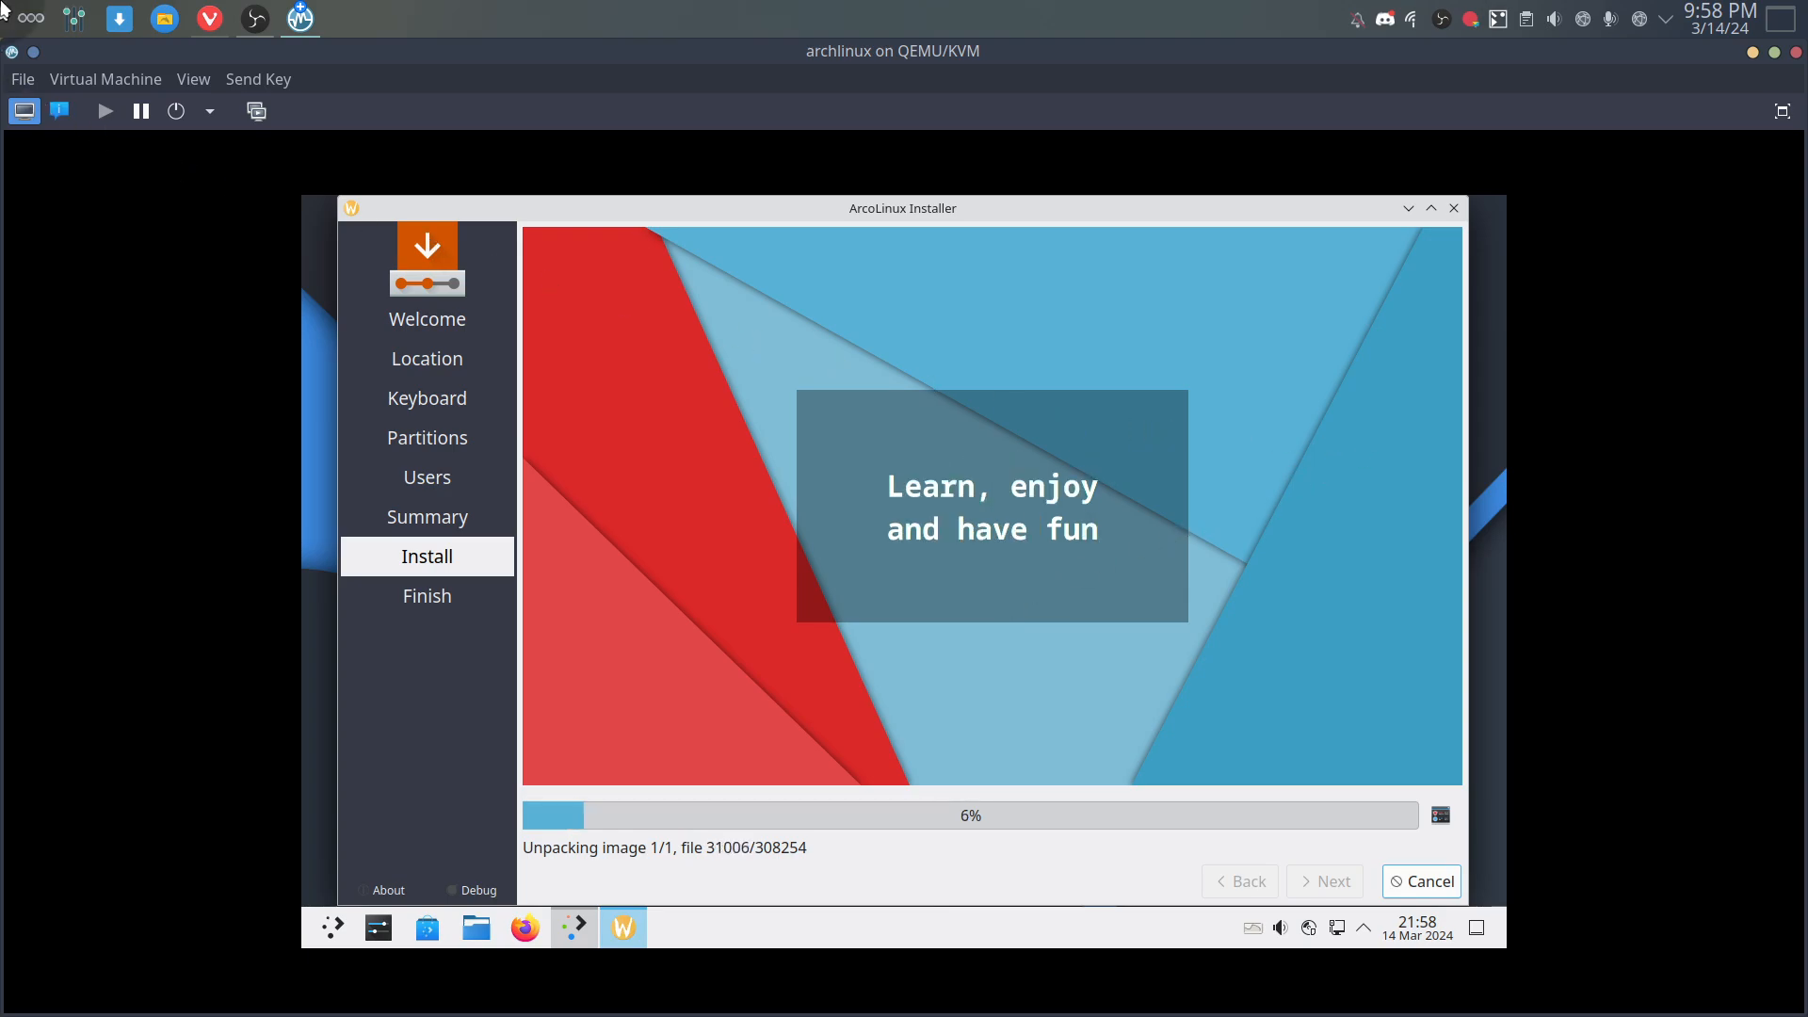
- Add a second virtual desktop in the desktop overview and switch to it
{"action": "mouse_move", "coordinate": [2, 6]}
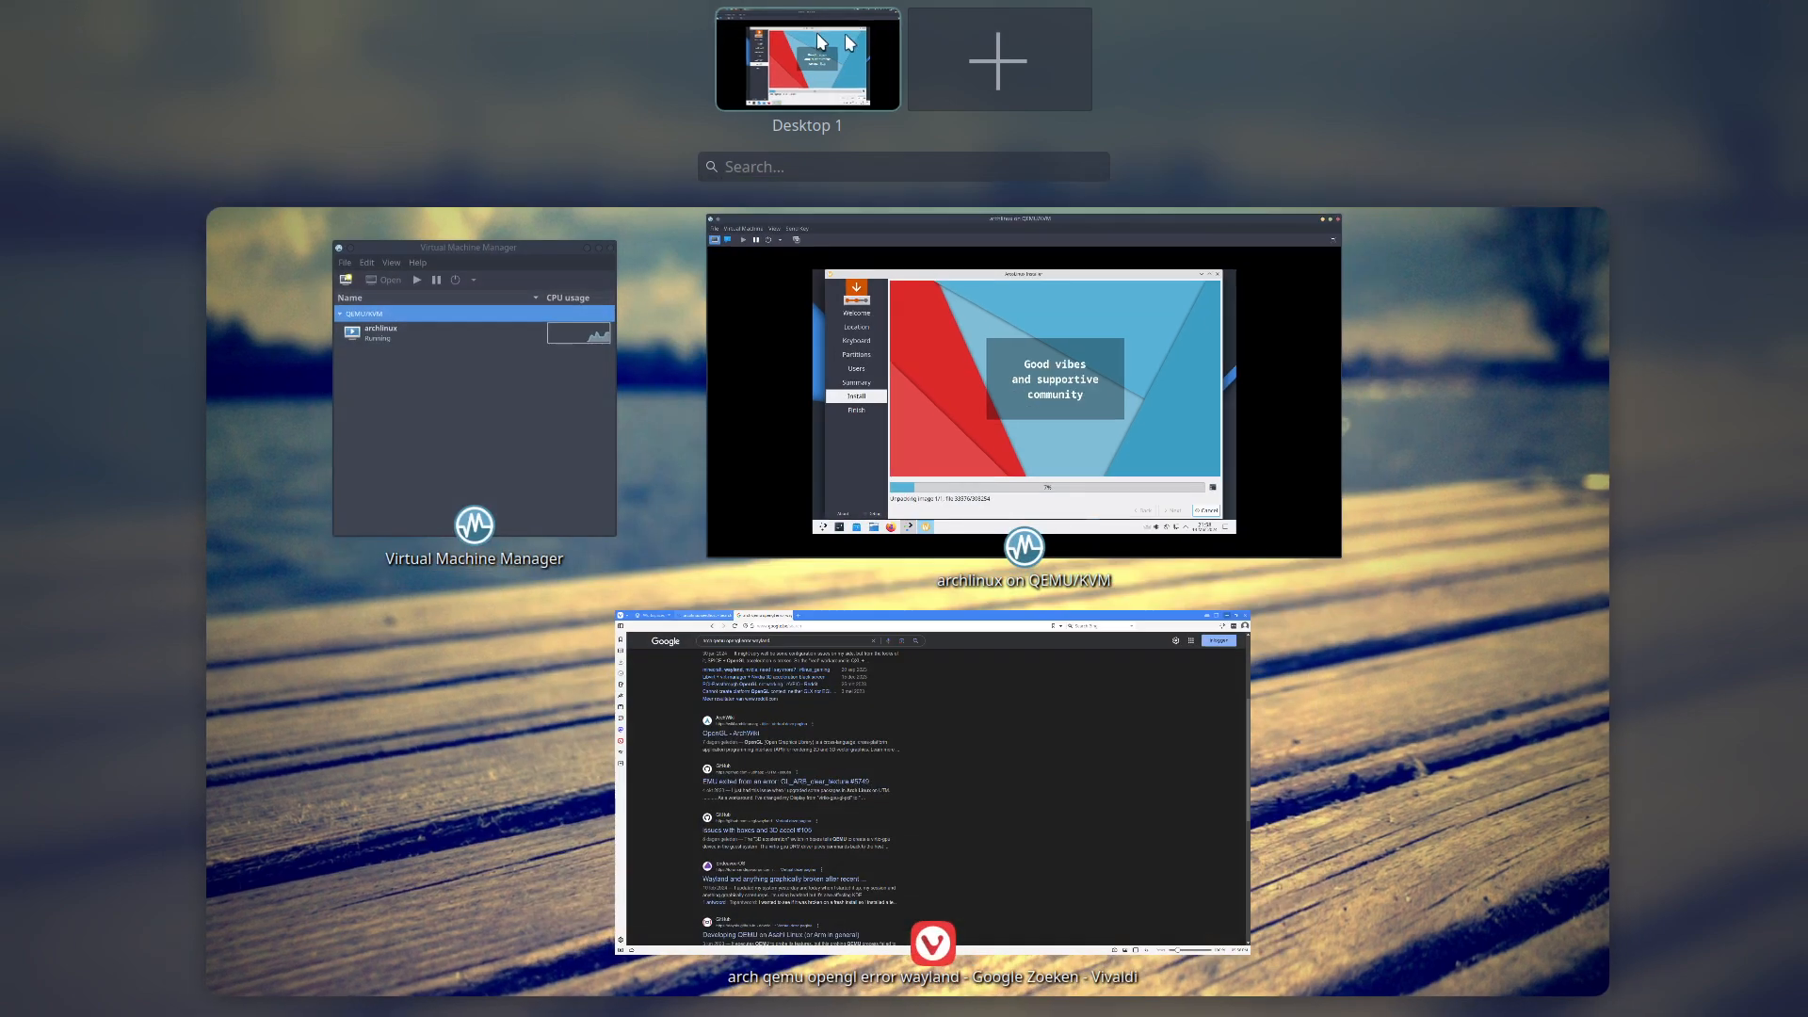
{"action": "left_click", "coordinate": [997, 55]}
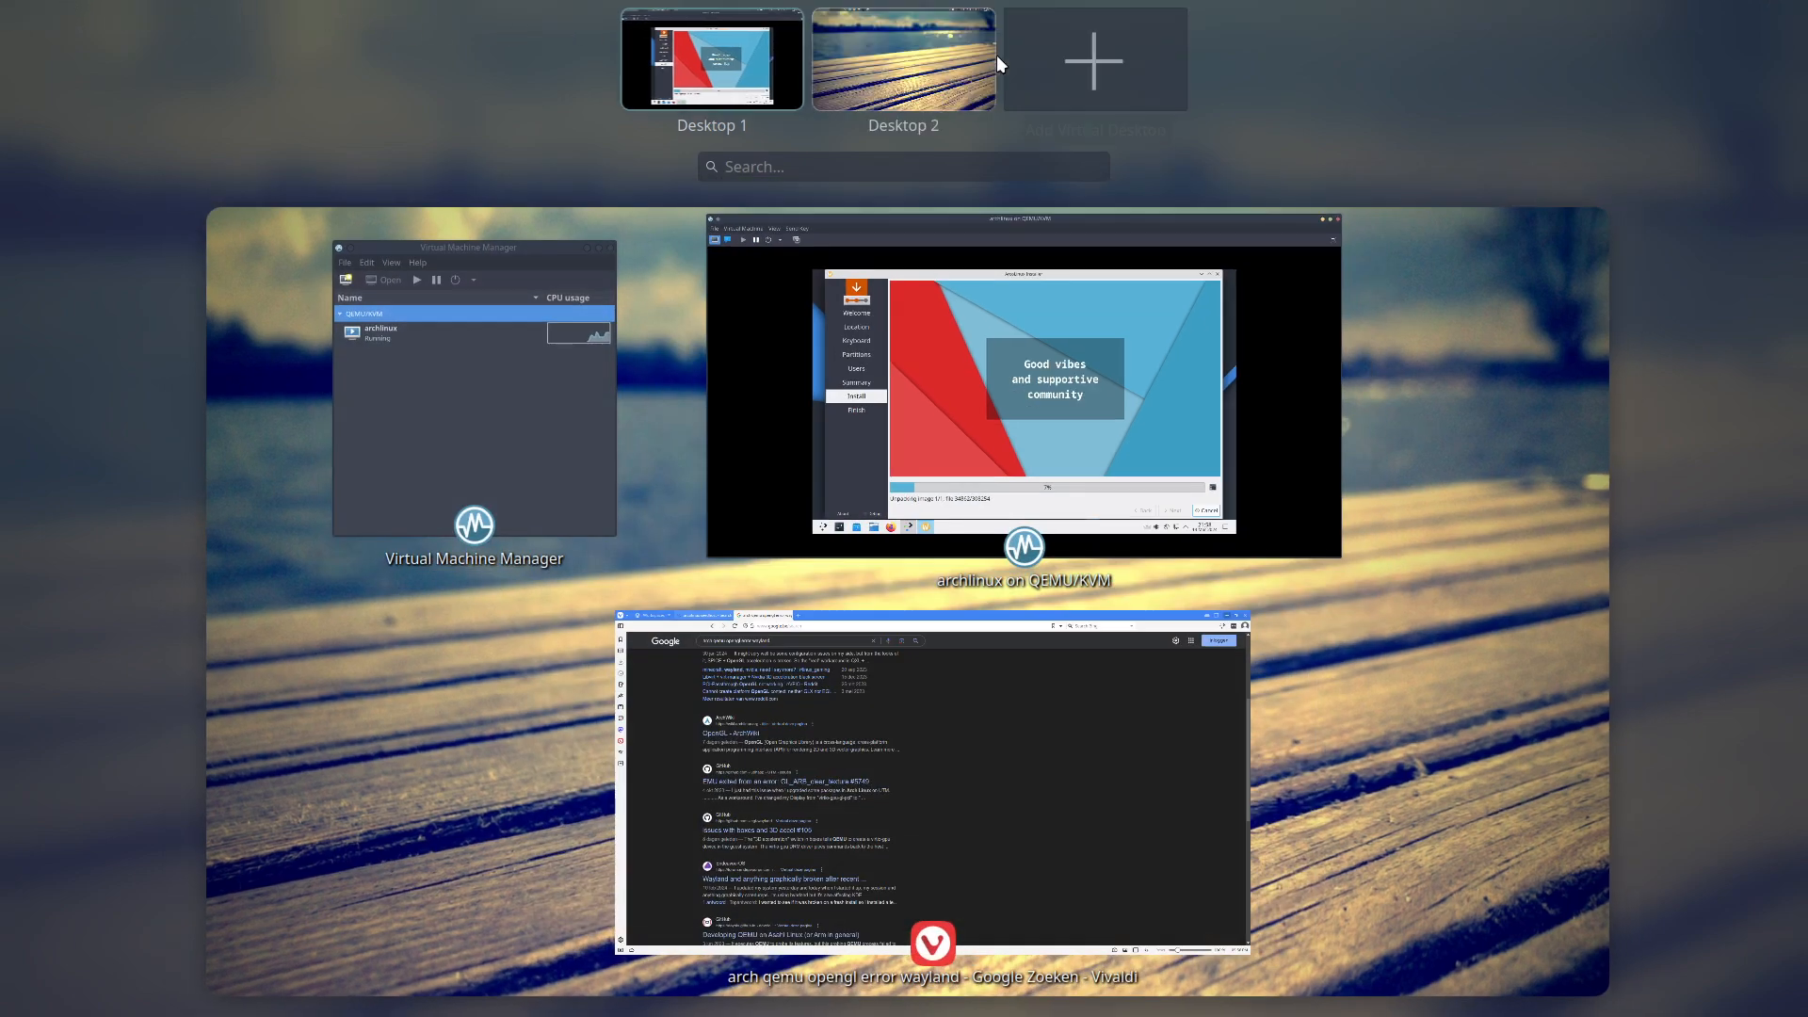
{"action": "left_click", "coordinate": [935, 59]}
{"action": "left_click", "coordinate": [873, 503]}
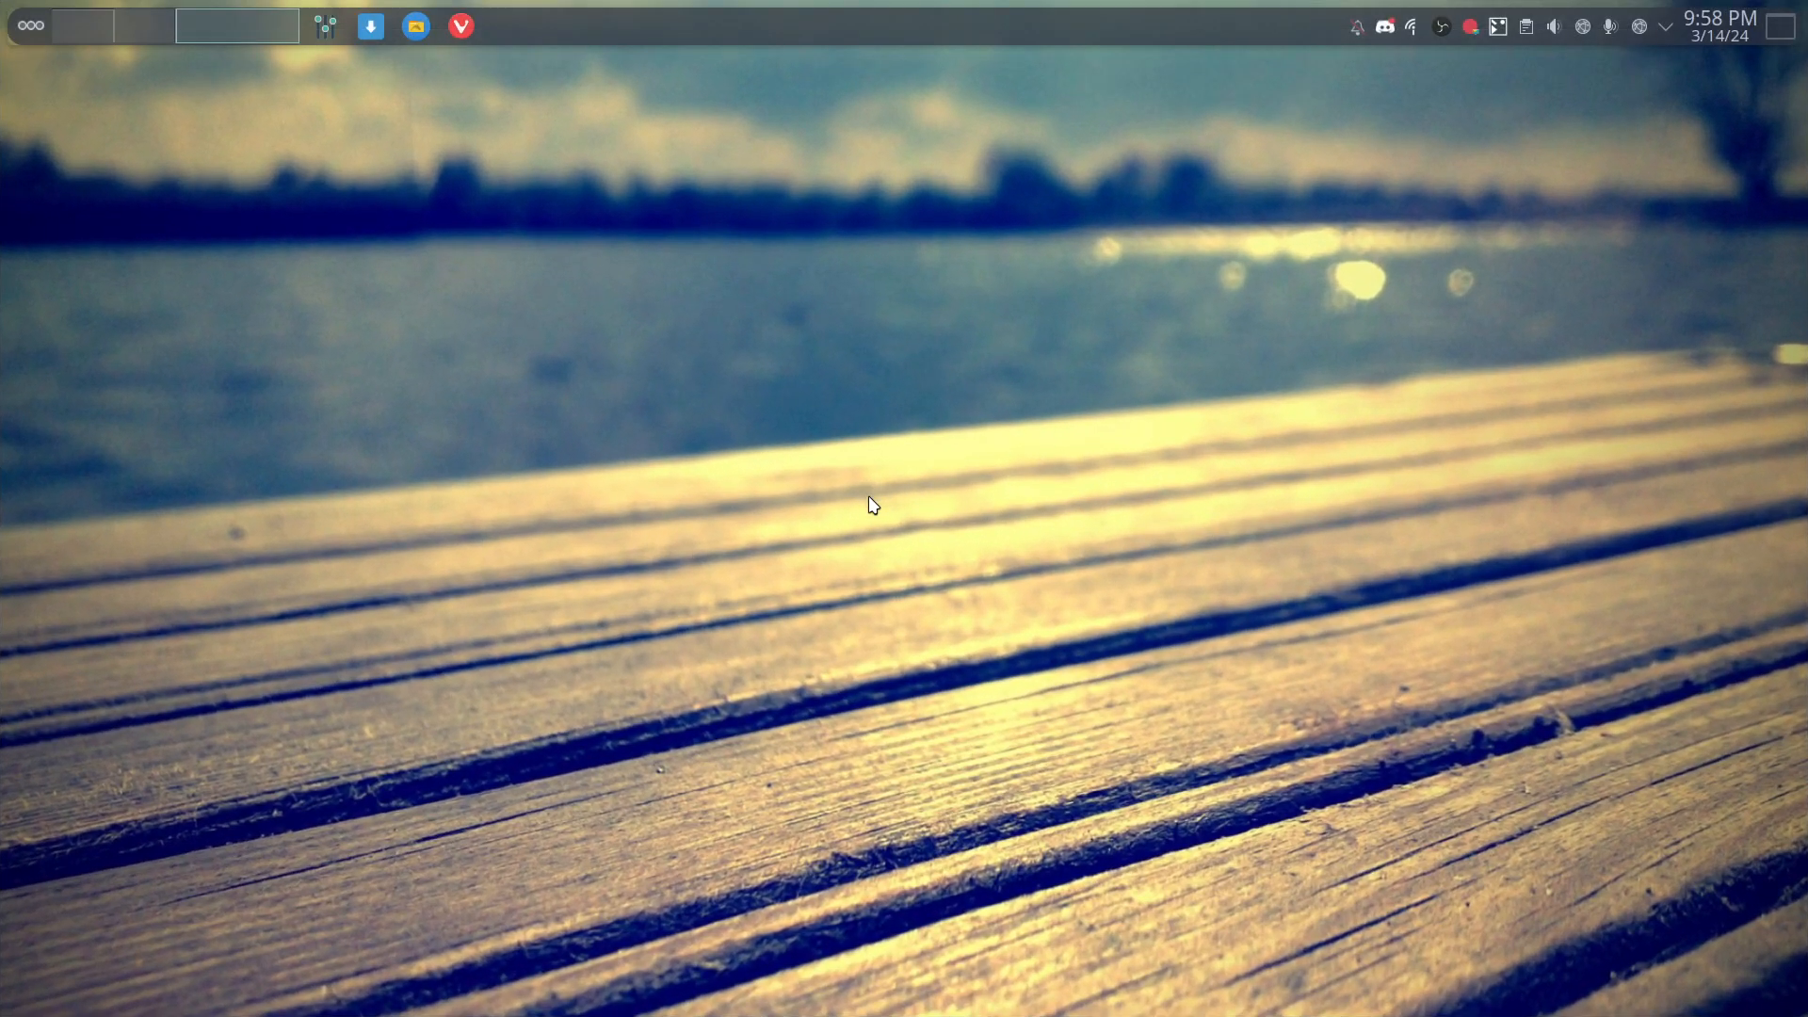
- Set the Plasma panel's width to Fit content and its height to 36, and leave edit mode
{"action": "right_click", "coordinate": [675, 35]}
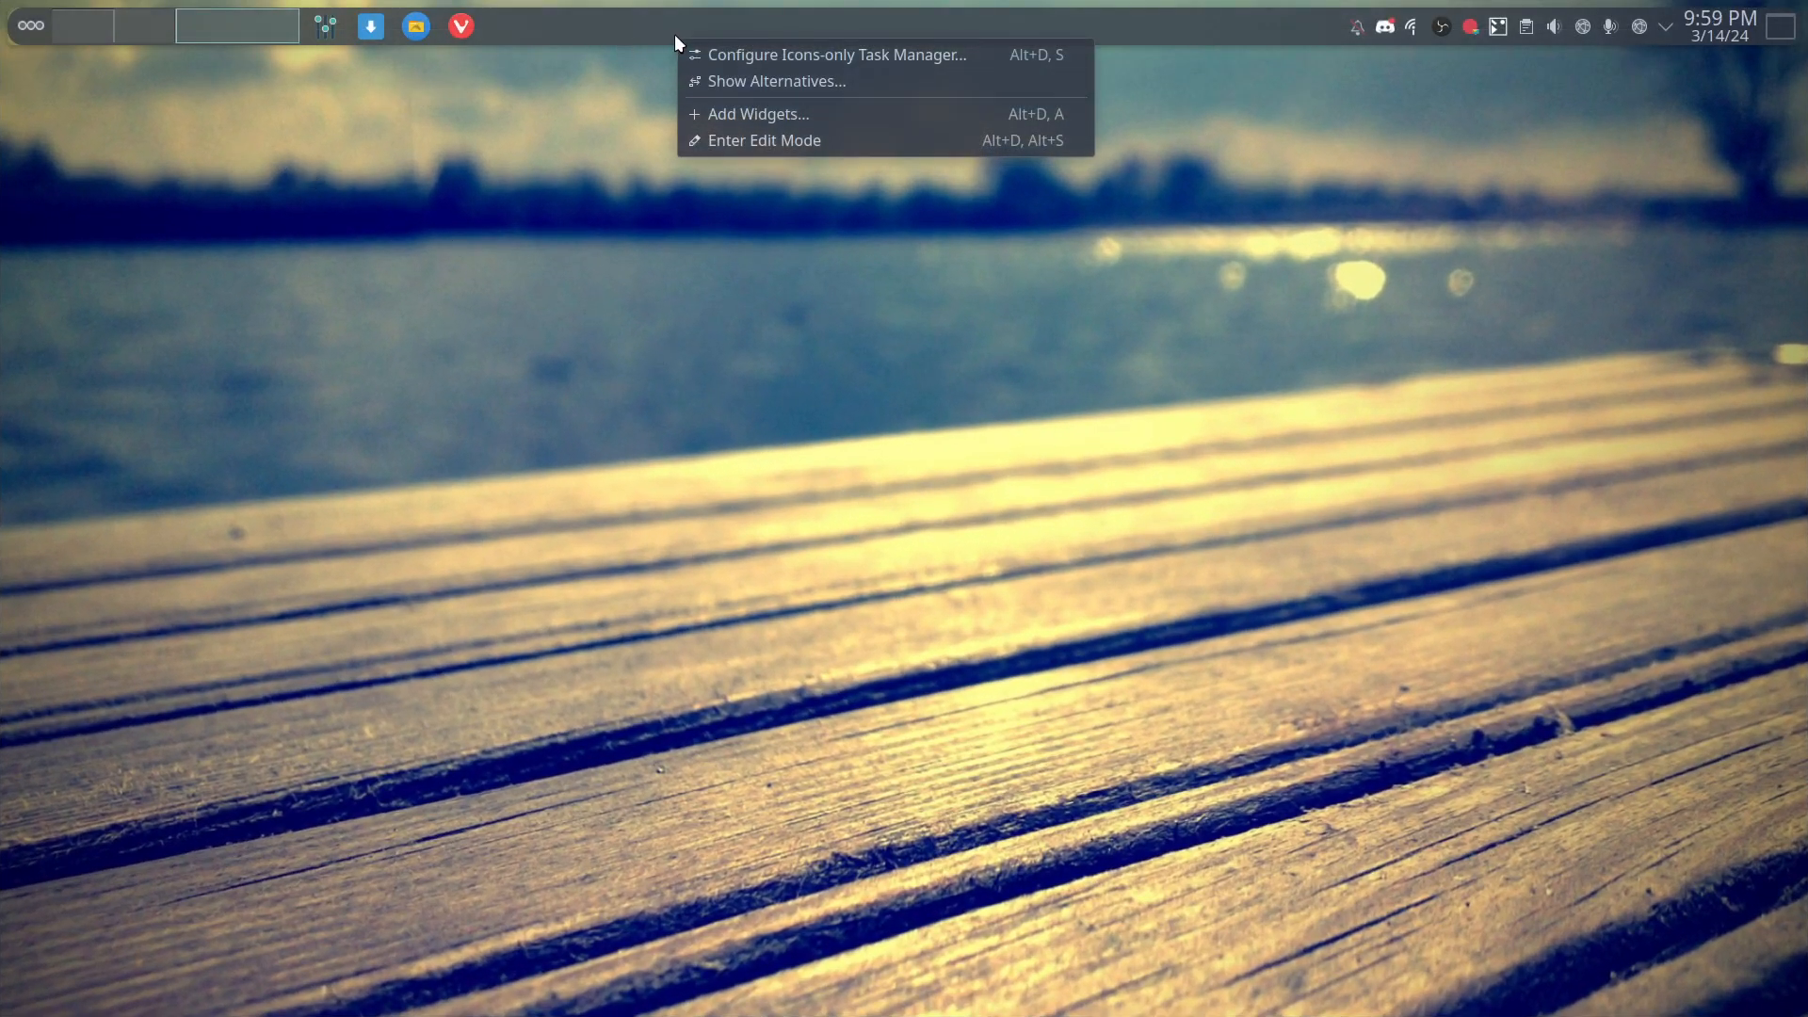
{"action": "left_click", "coordinate": [806, 143]}
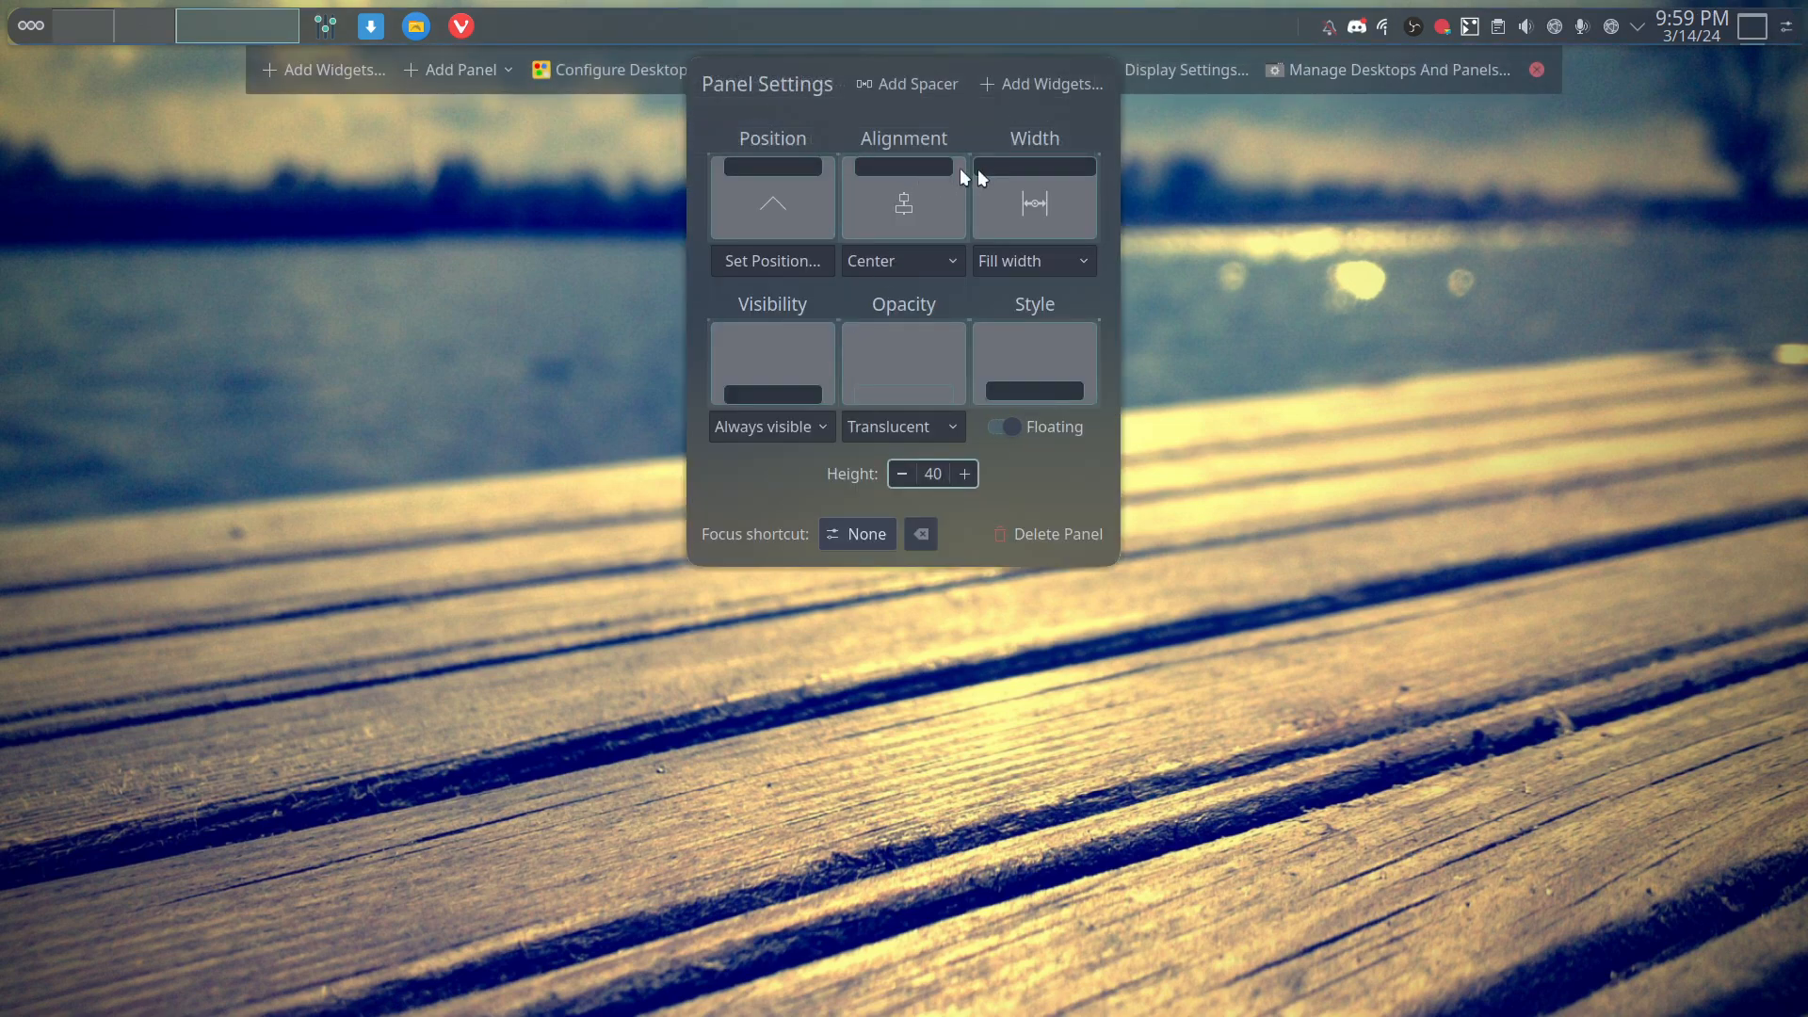
{"action": "left_click", "coordinate": [1044, 207]}
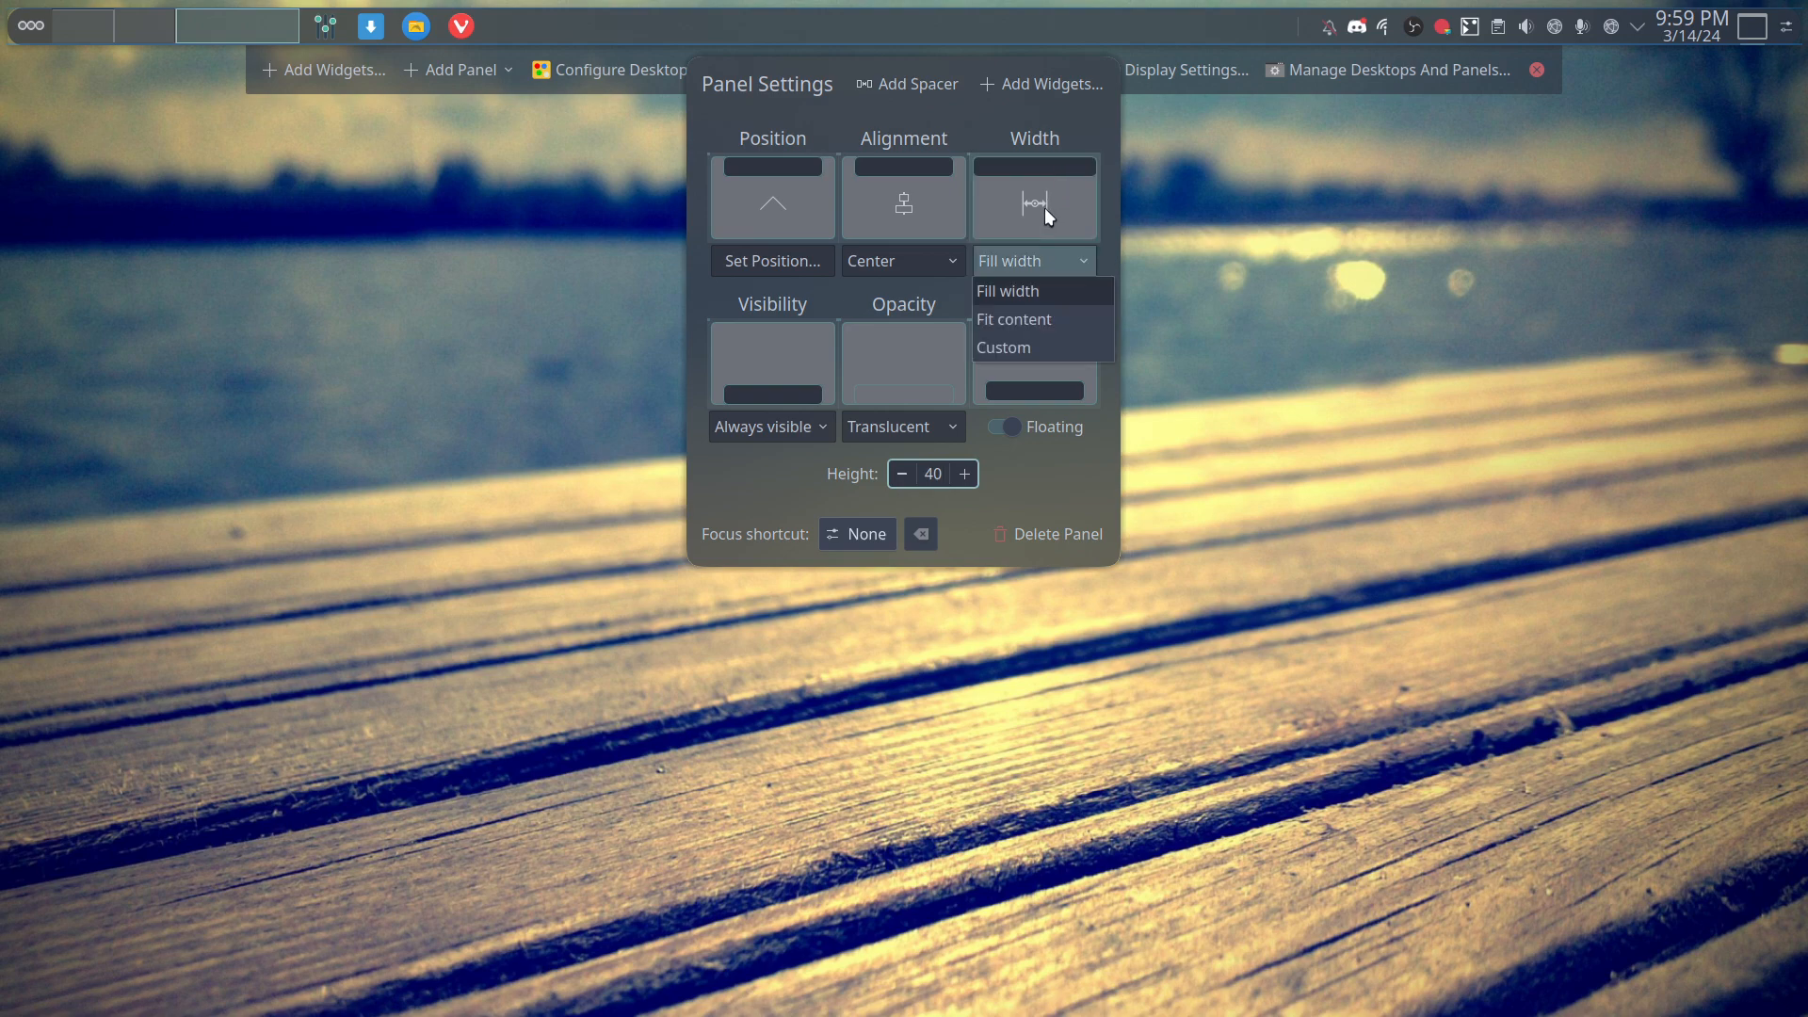
{"action": "left_click", "coordinate": [1046, 318]}
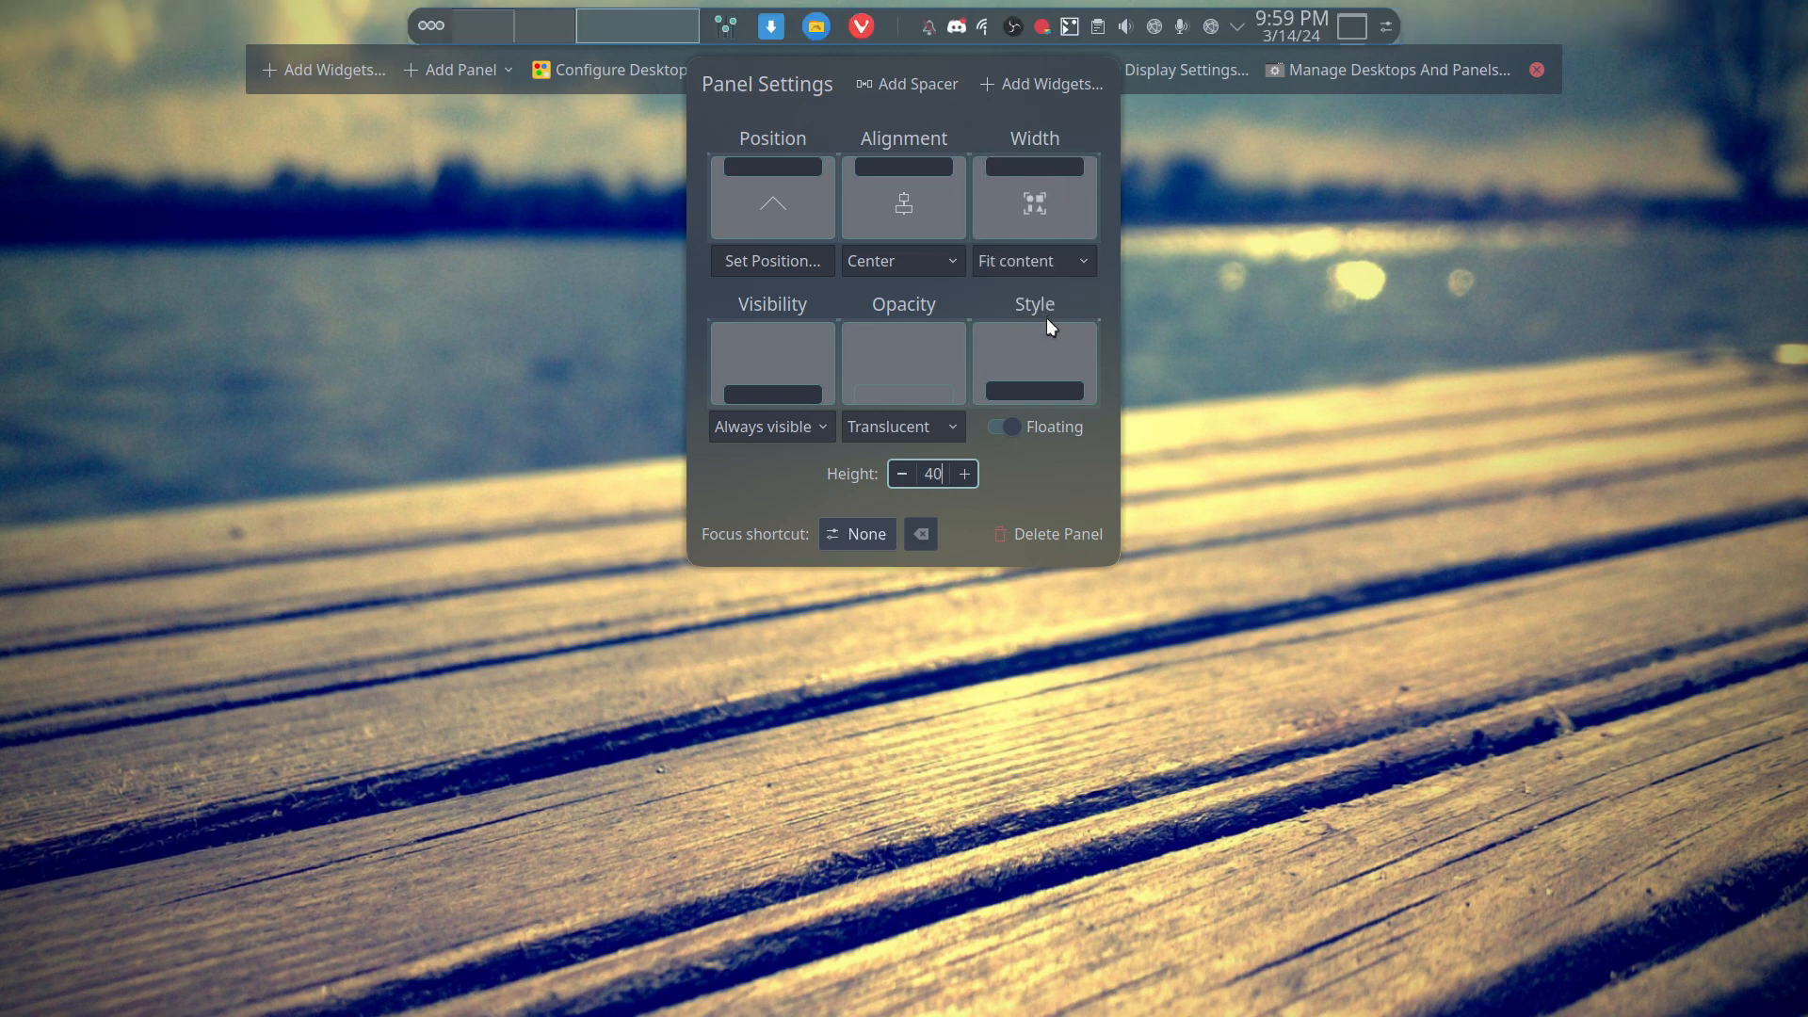
{"action": "left_click", "coordinate": [891, 478]}
{"action": "left_click", "coordinate": [891, 478]}
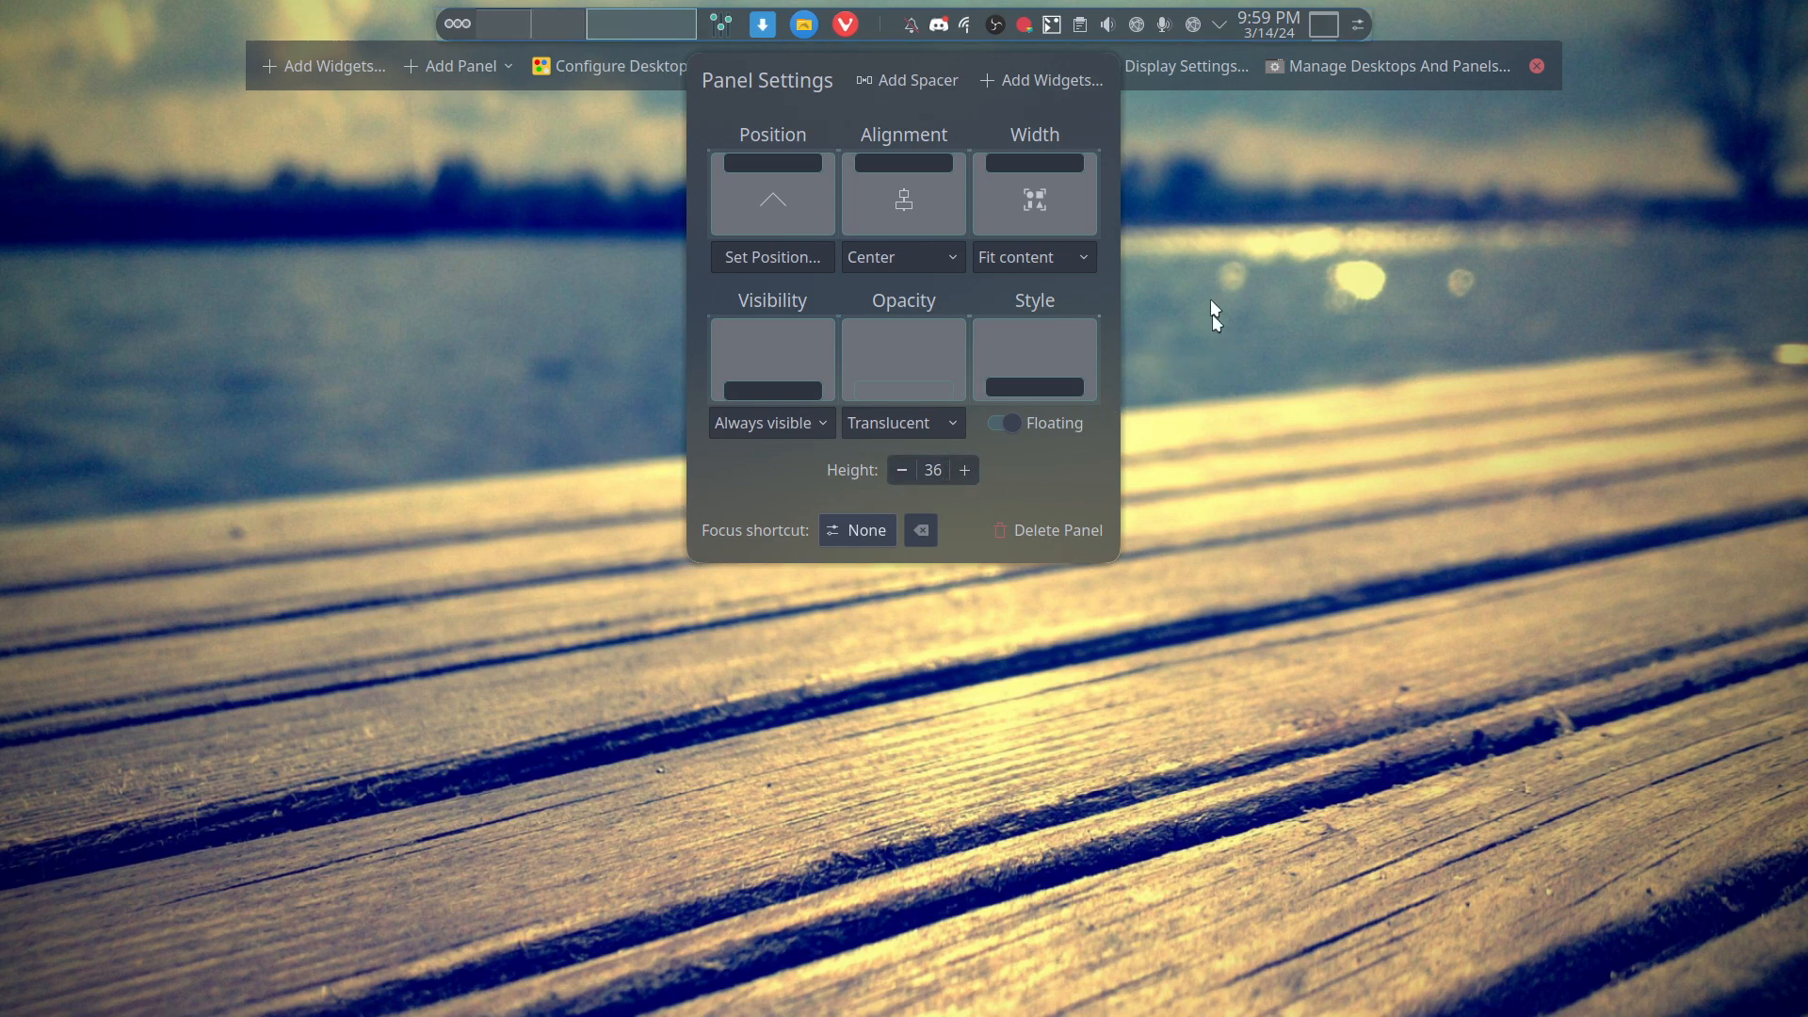
{"action": "left_click", "coordinate": [1538, 66]}
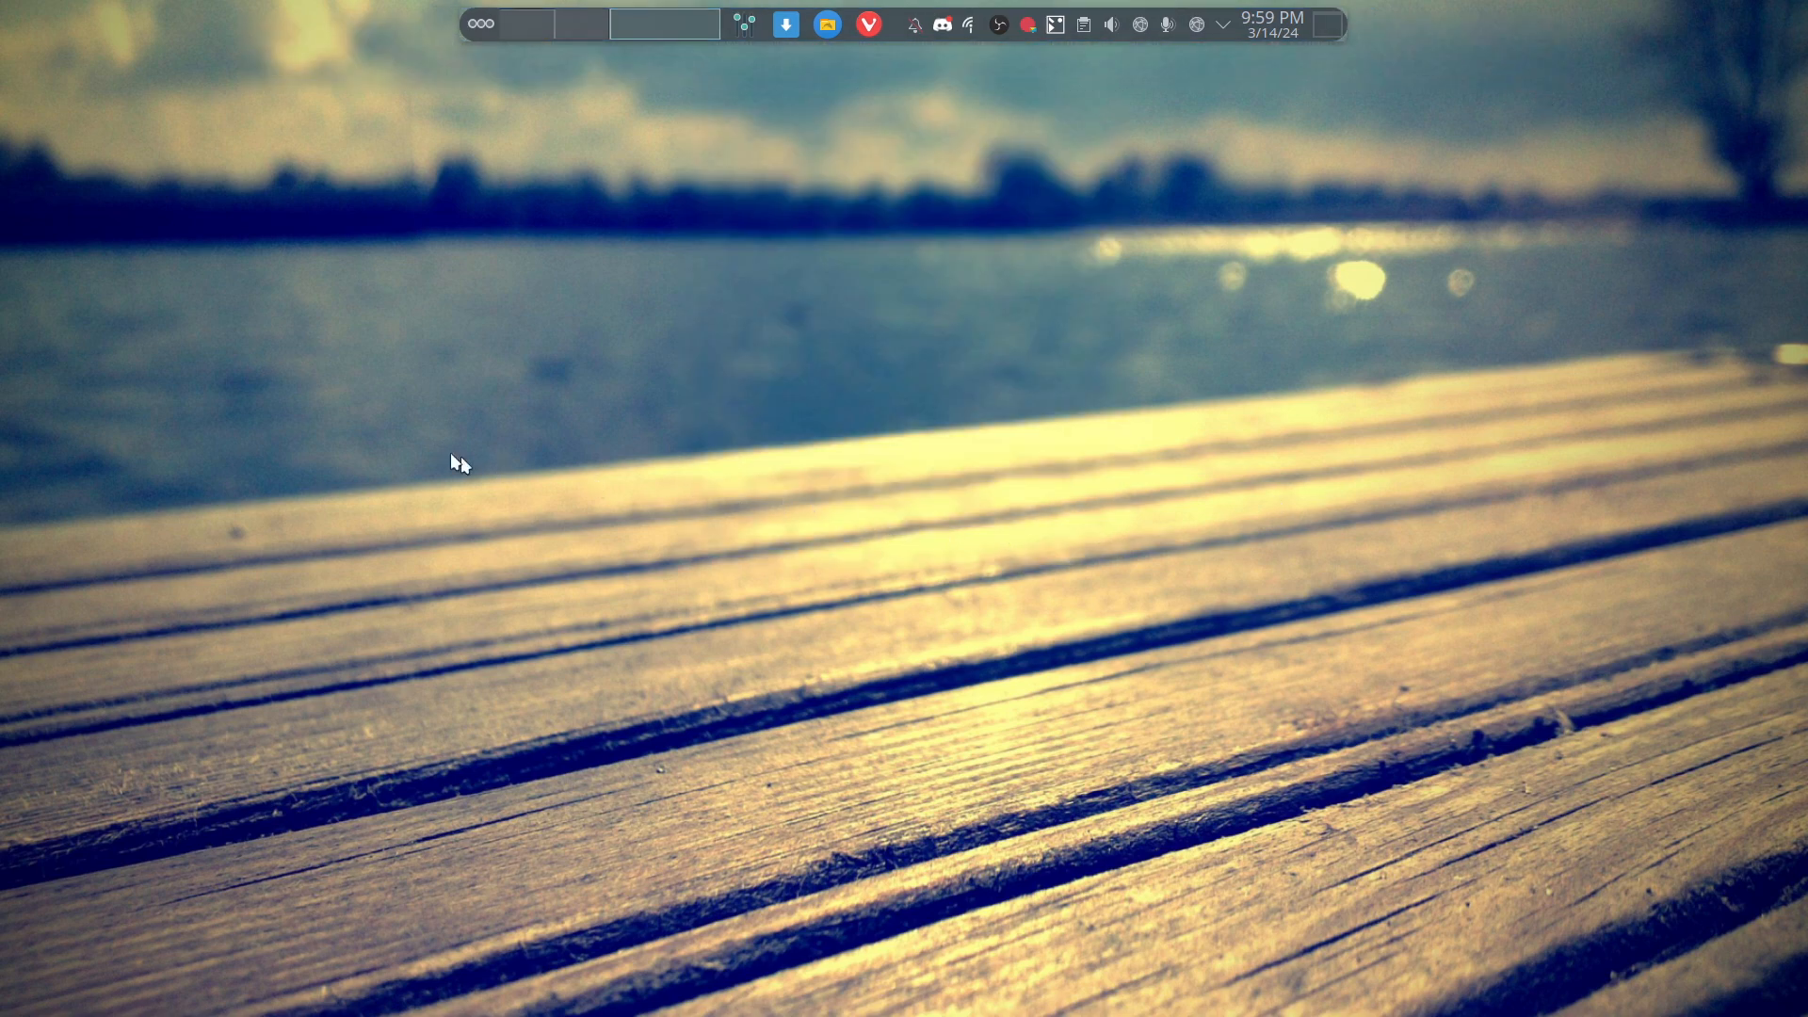
- Switch back and forth between the two virtual desktops to compare the panel and check the installation progress
{"action": "left_click", "coordinate": [526, 33]}
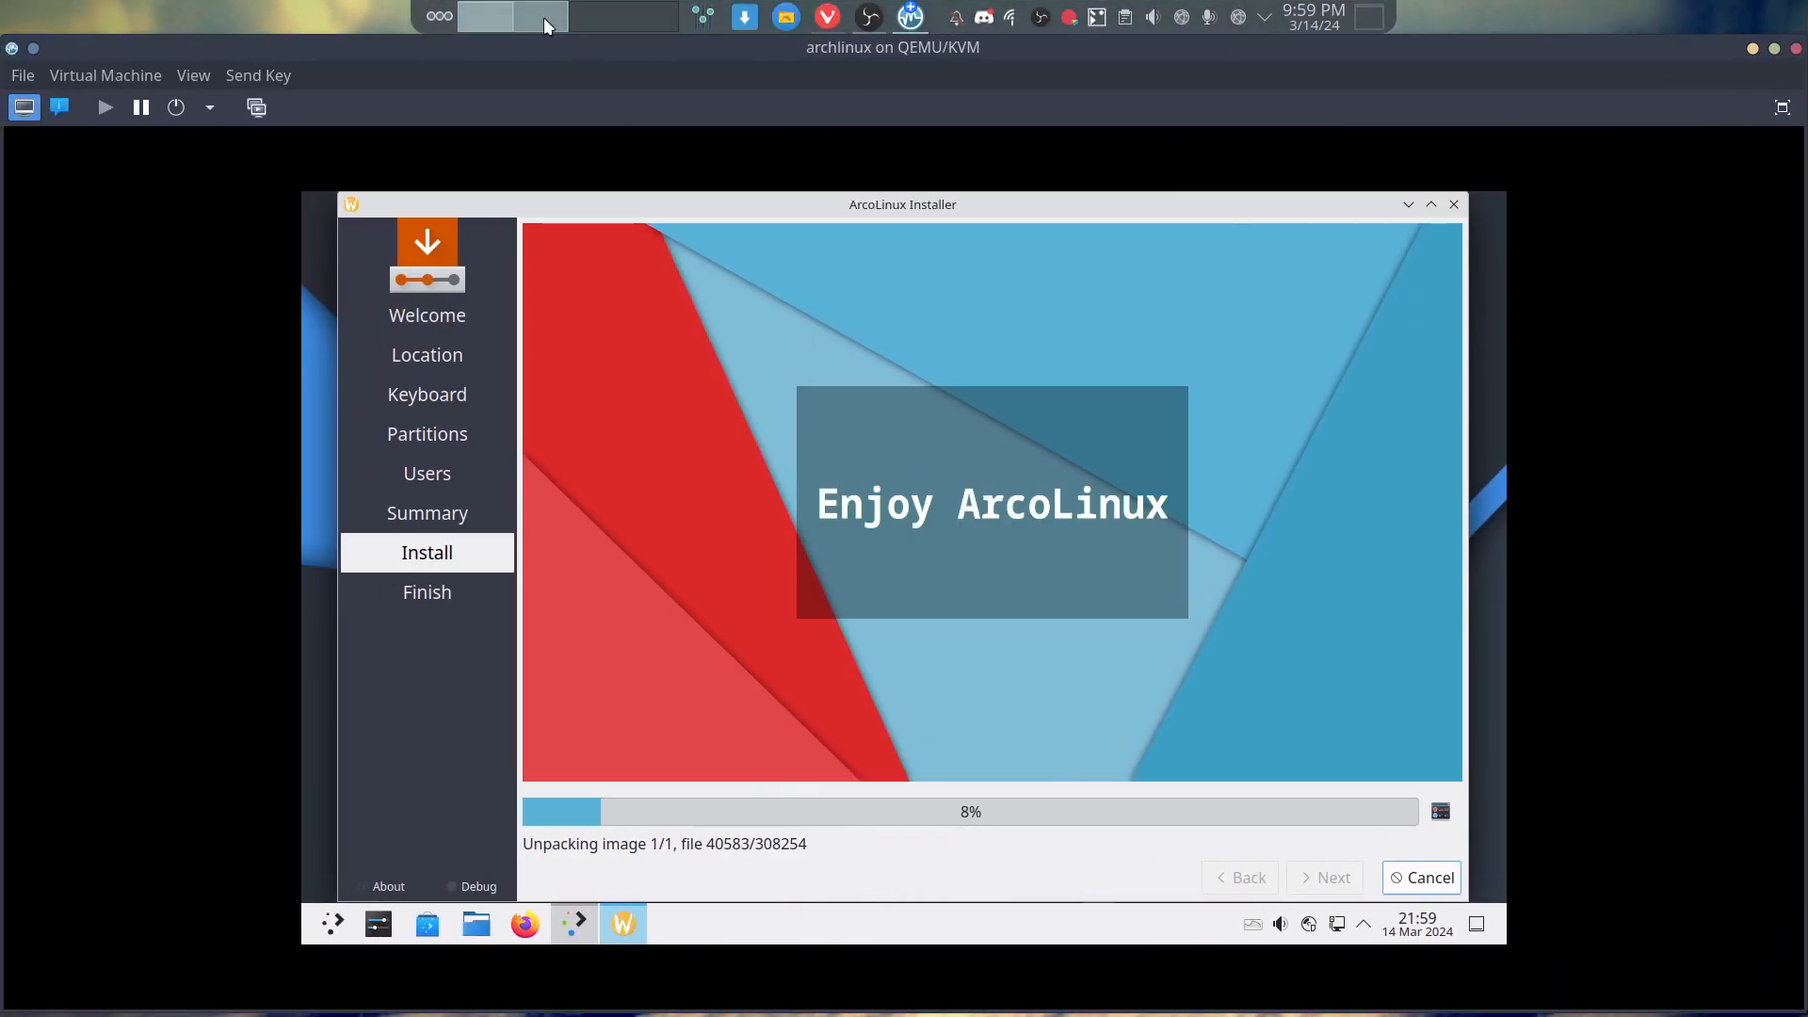
{"action": "left_click", "coordinate": [621, 18]}
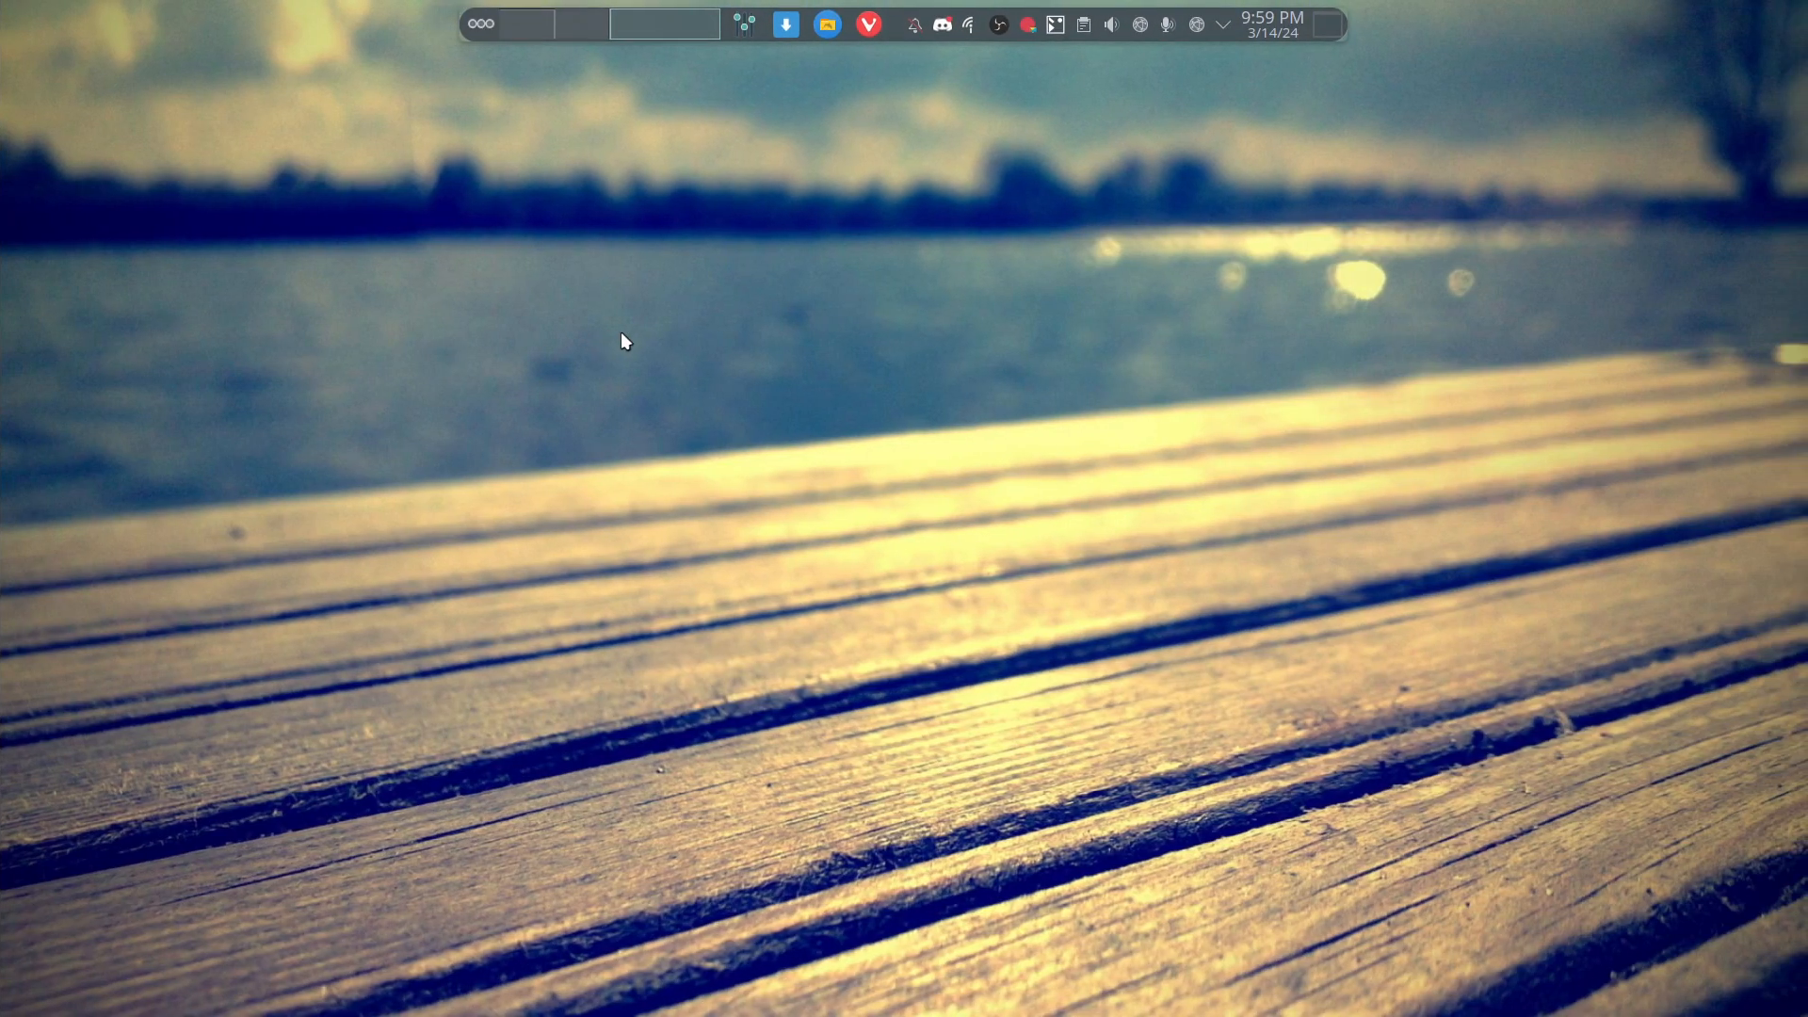
{"action": "left_click", "coordinate": [550, 30]}
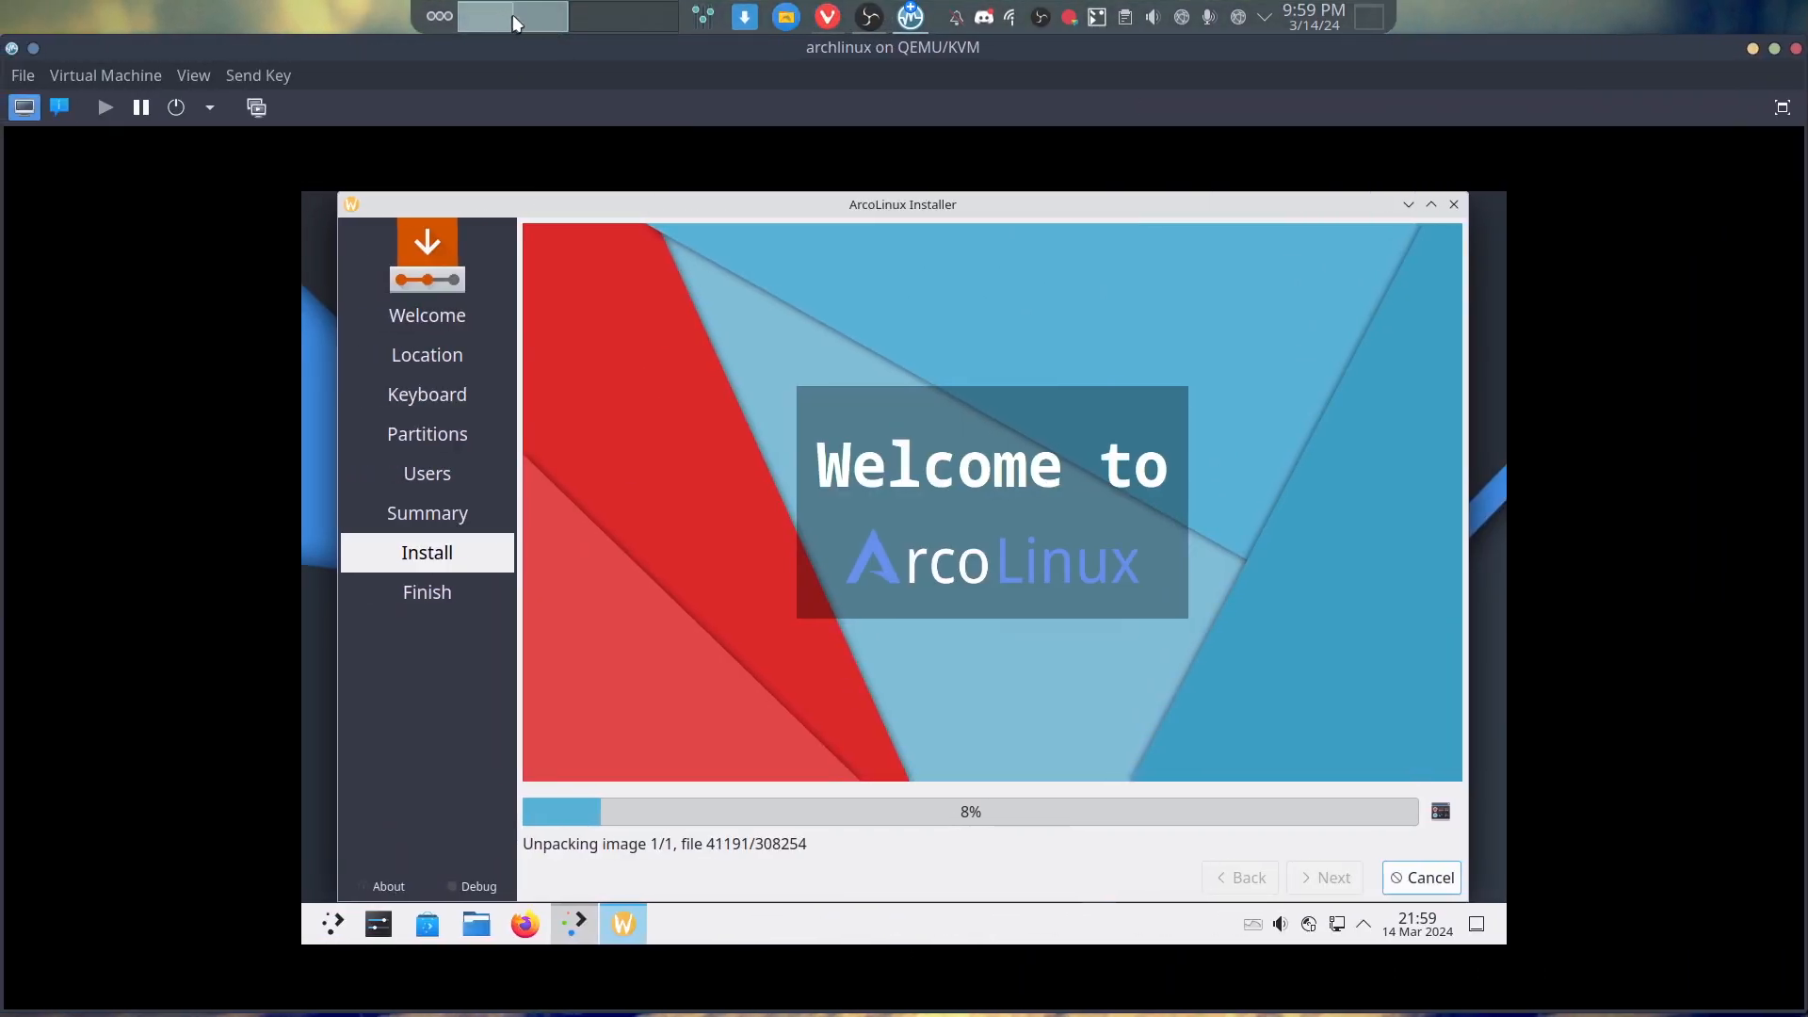
{"action": "left_click", "coordinate": [608, 15]}
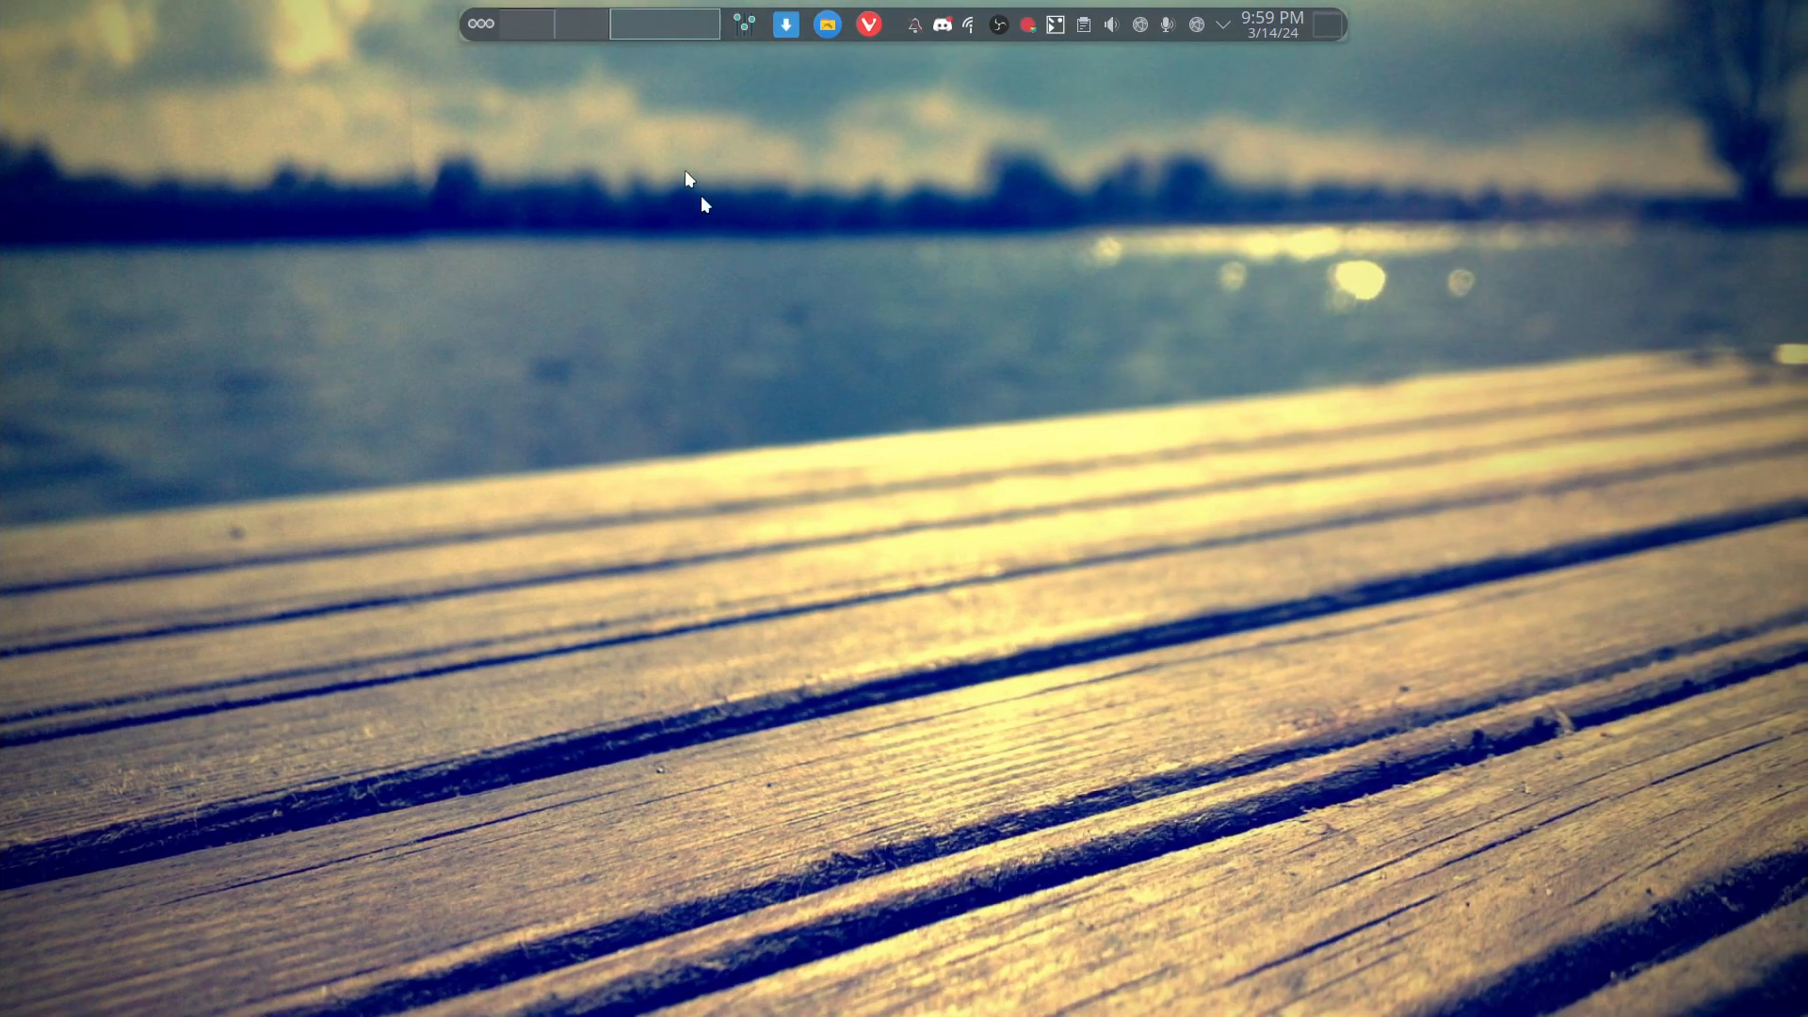
{"action": "mouse_move", "coordinate": [581, 29]}
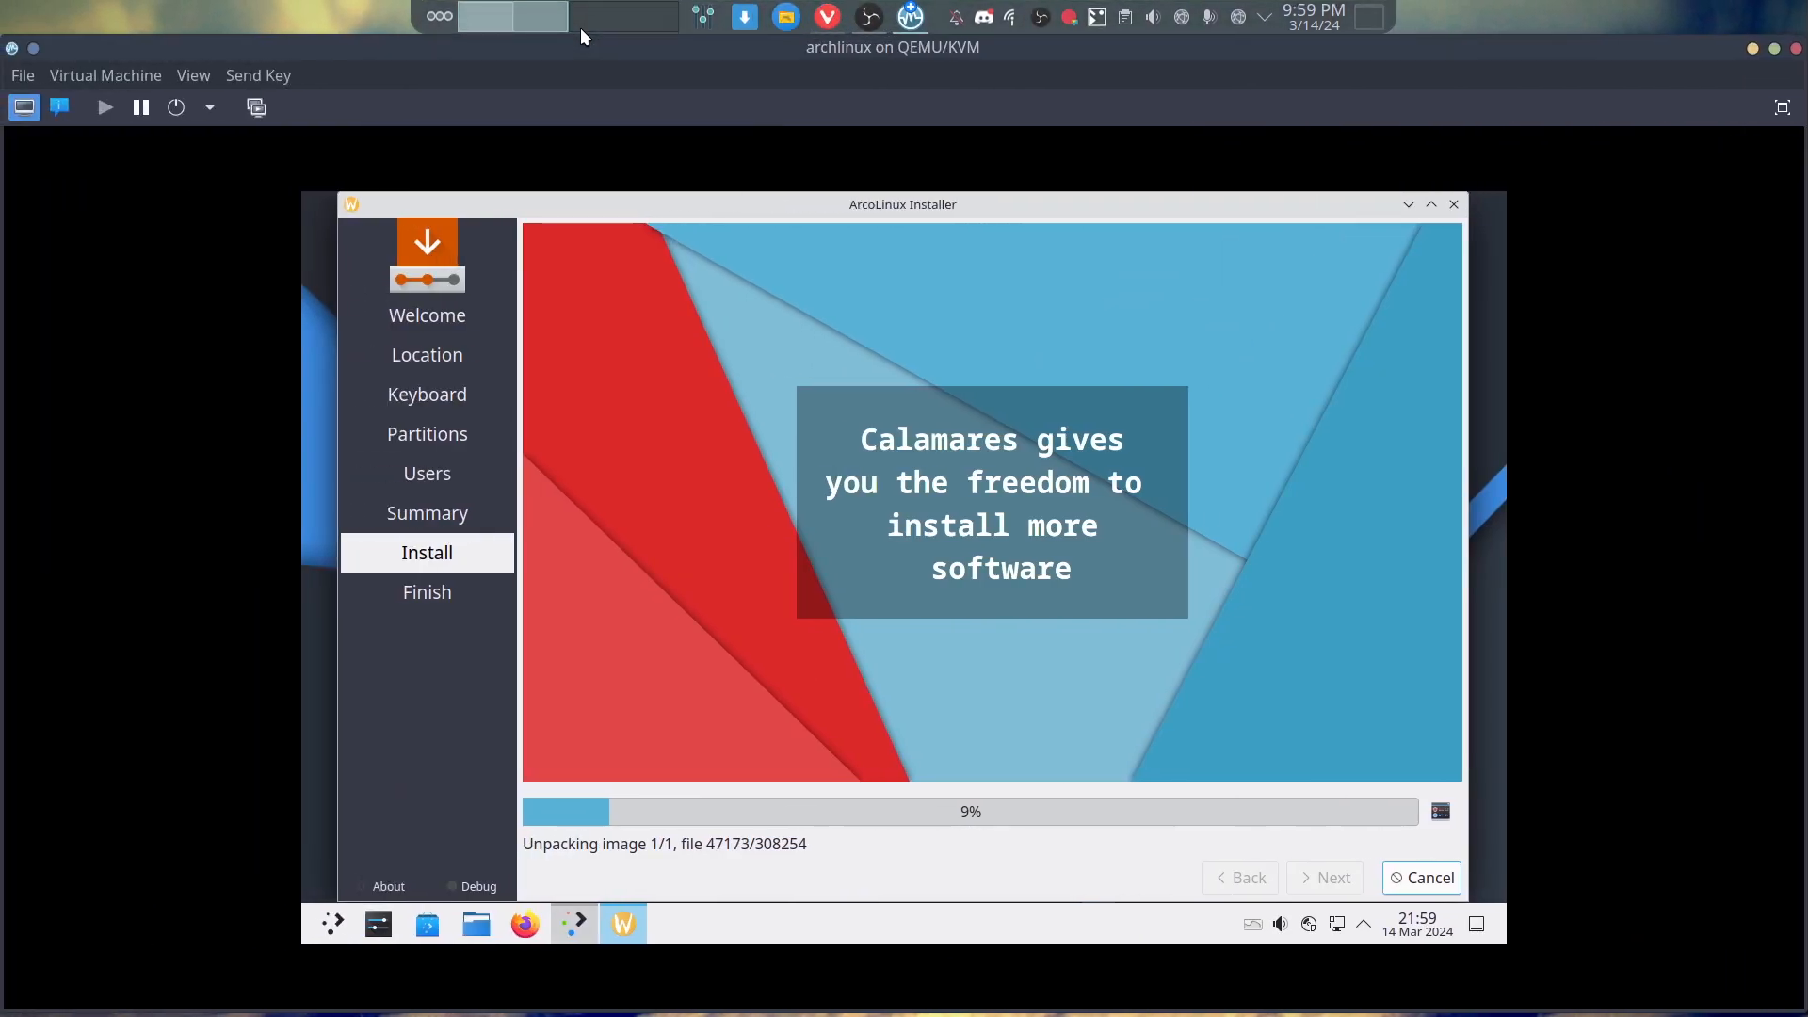
- Switch to the empty virtual desktop and view the application launcher briefly before closing it
{"action": "left_click", "coordinate": [607, 18]}
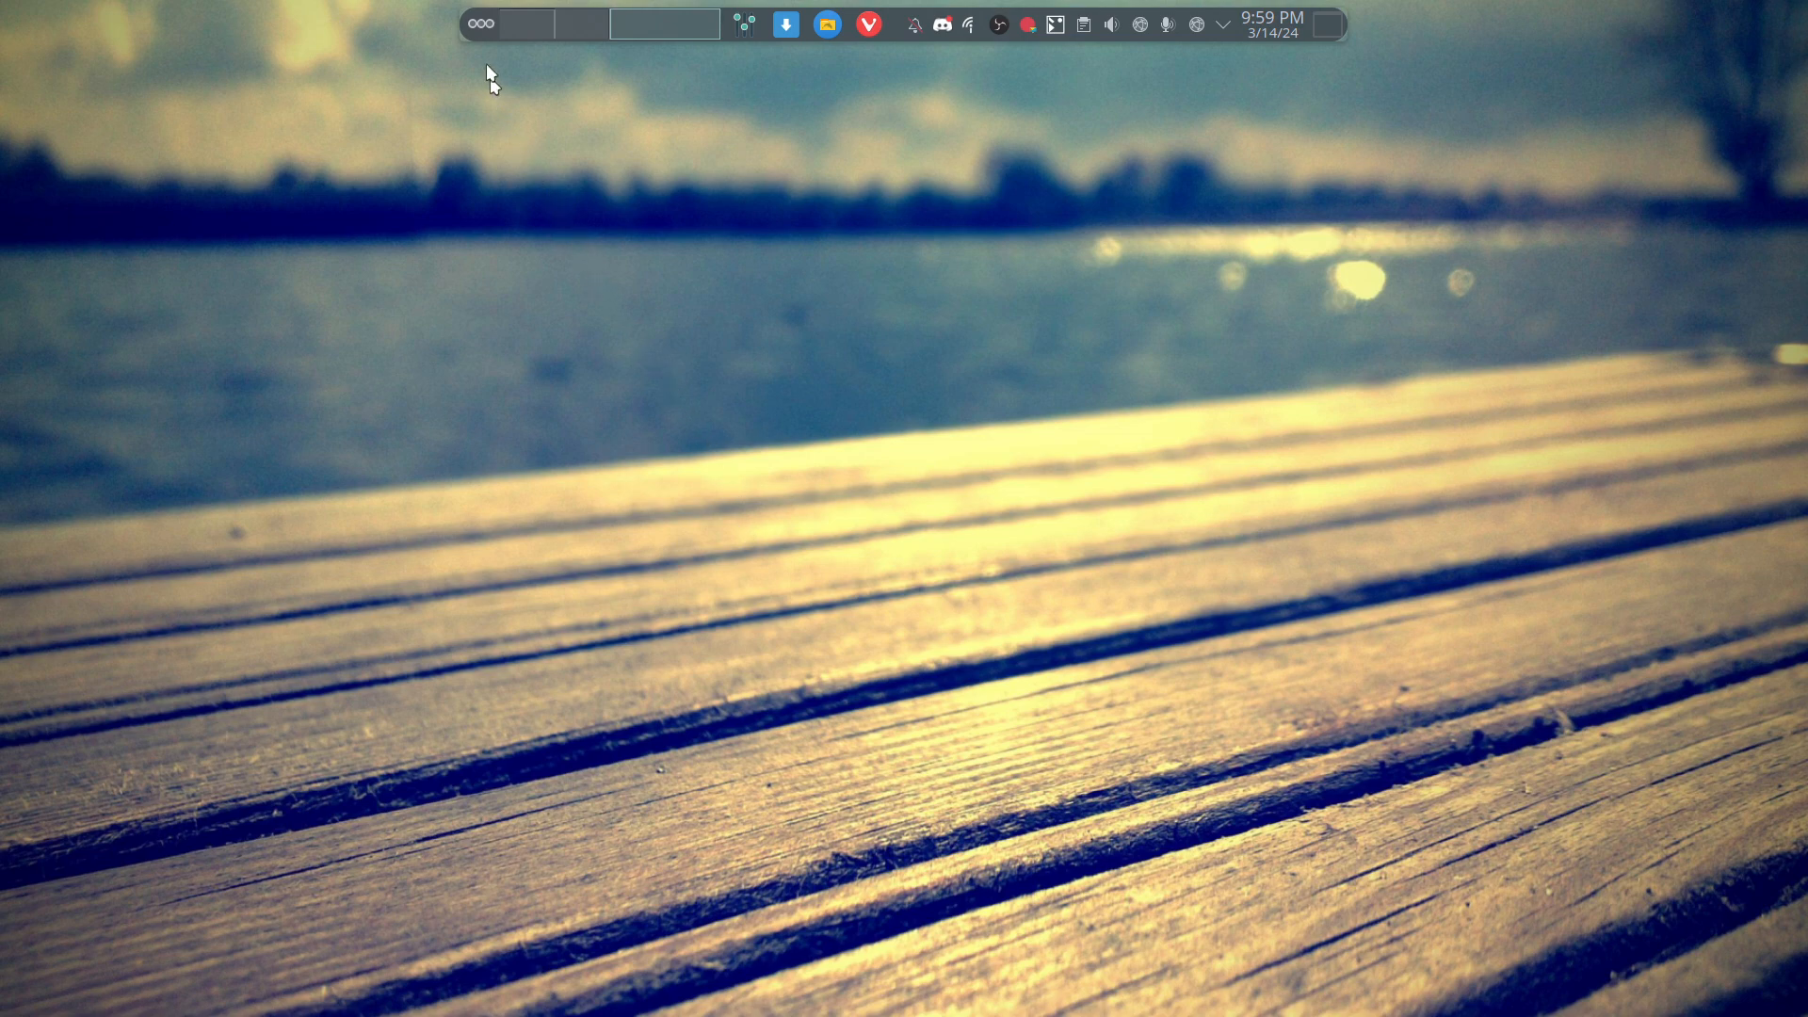
{"action": "left_click", "coordinate": [479, 25]}
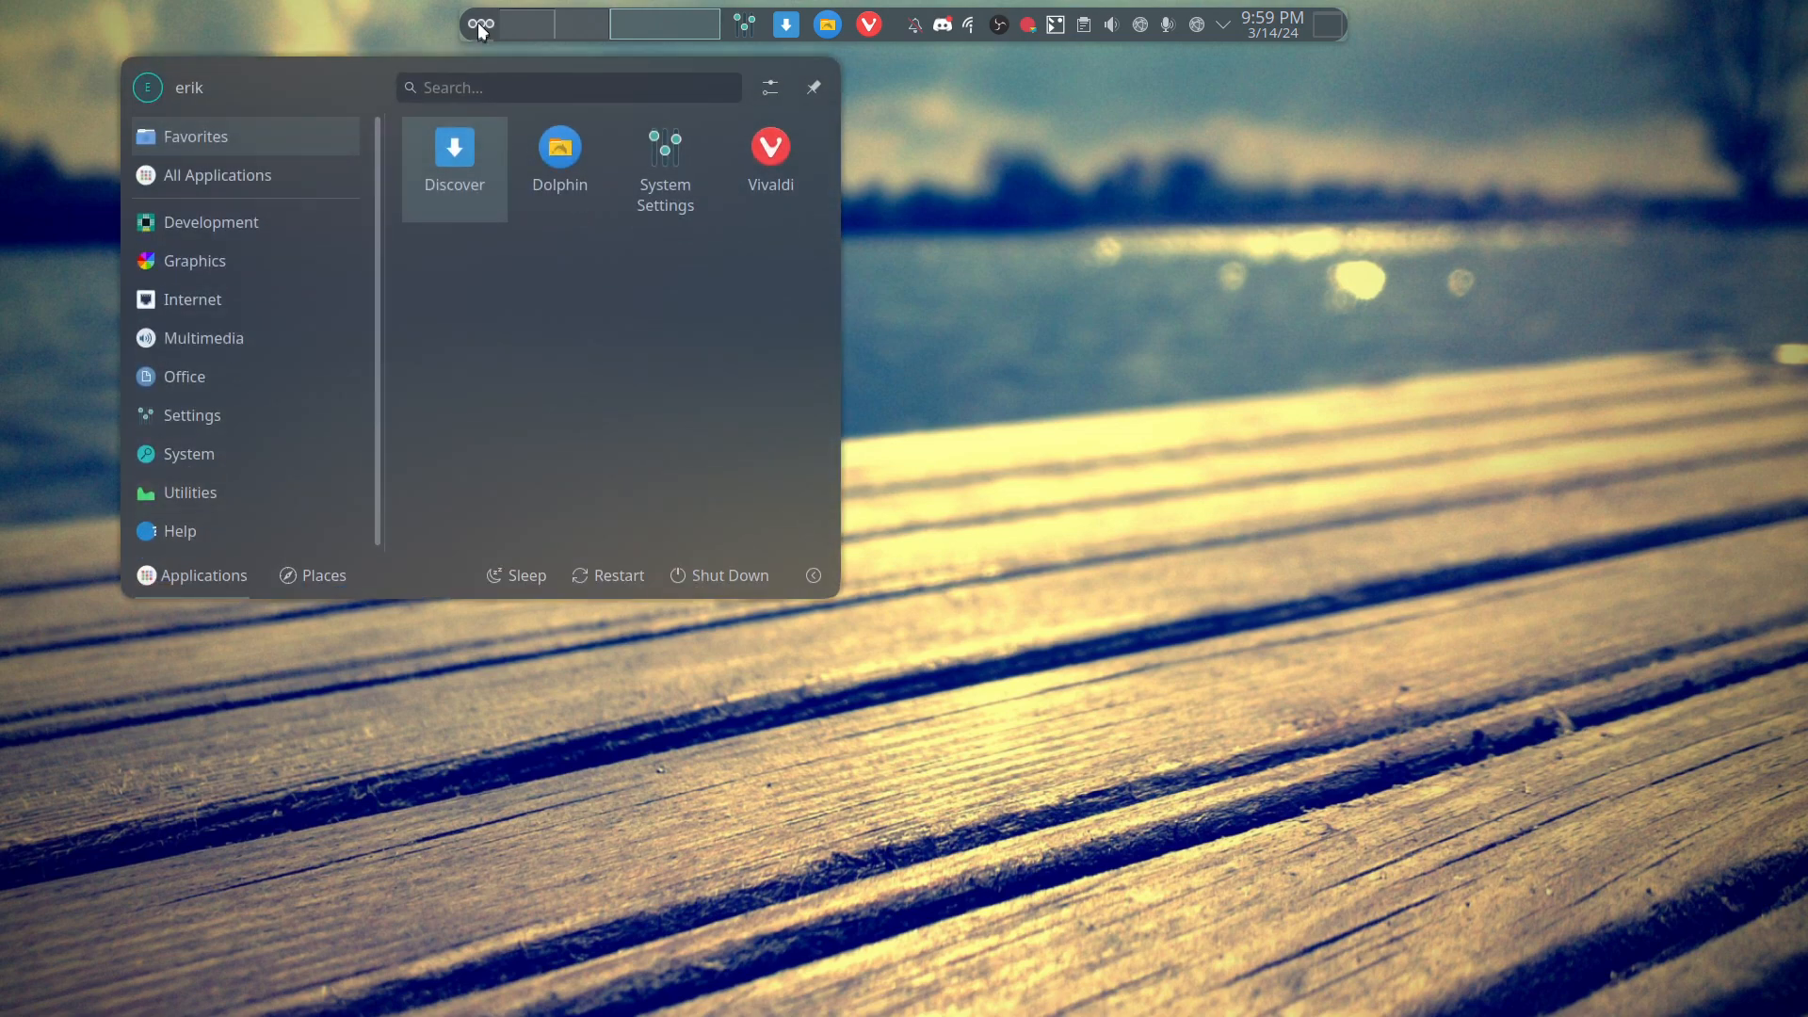
{"action": "left_click", "coordinate": [477, 23]}
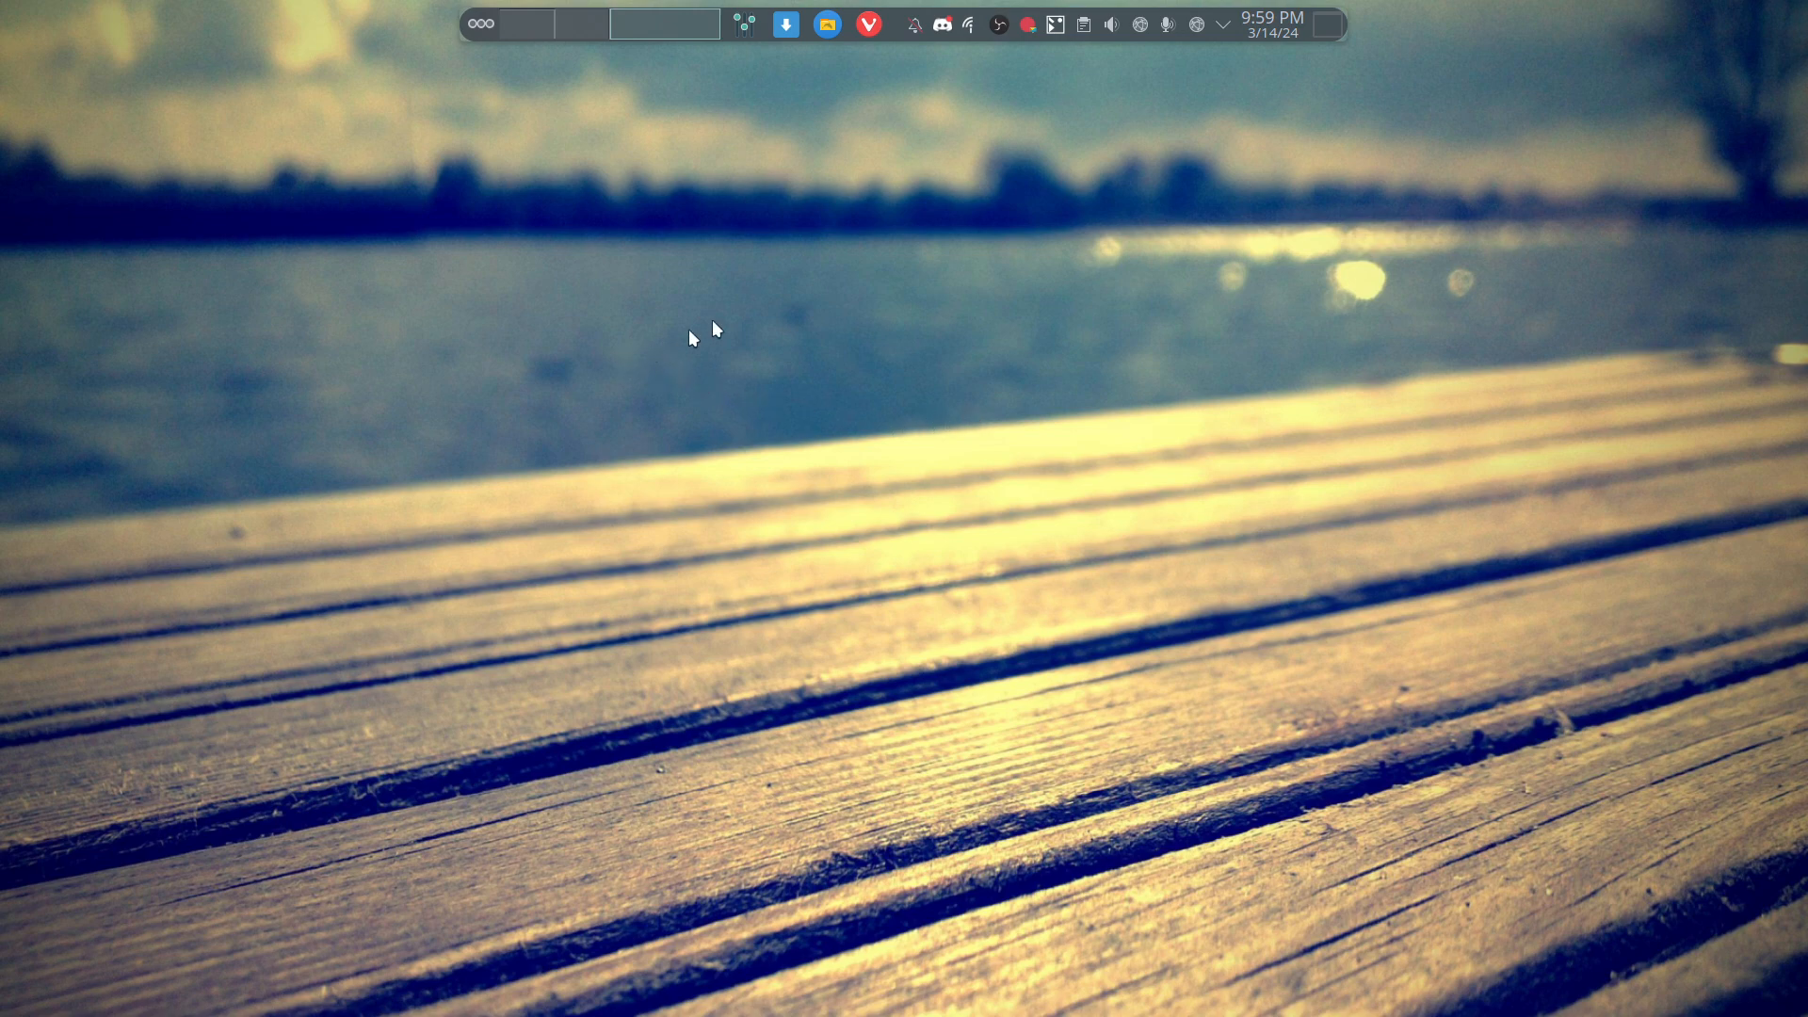
- Open System Settings and turn on Highlight Changed Settings
{"action": "right_click", "coordinate": [945, 25]}
{"action": "left_click", "coordinate": [989, 179]}
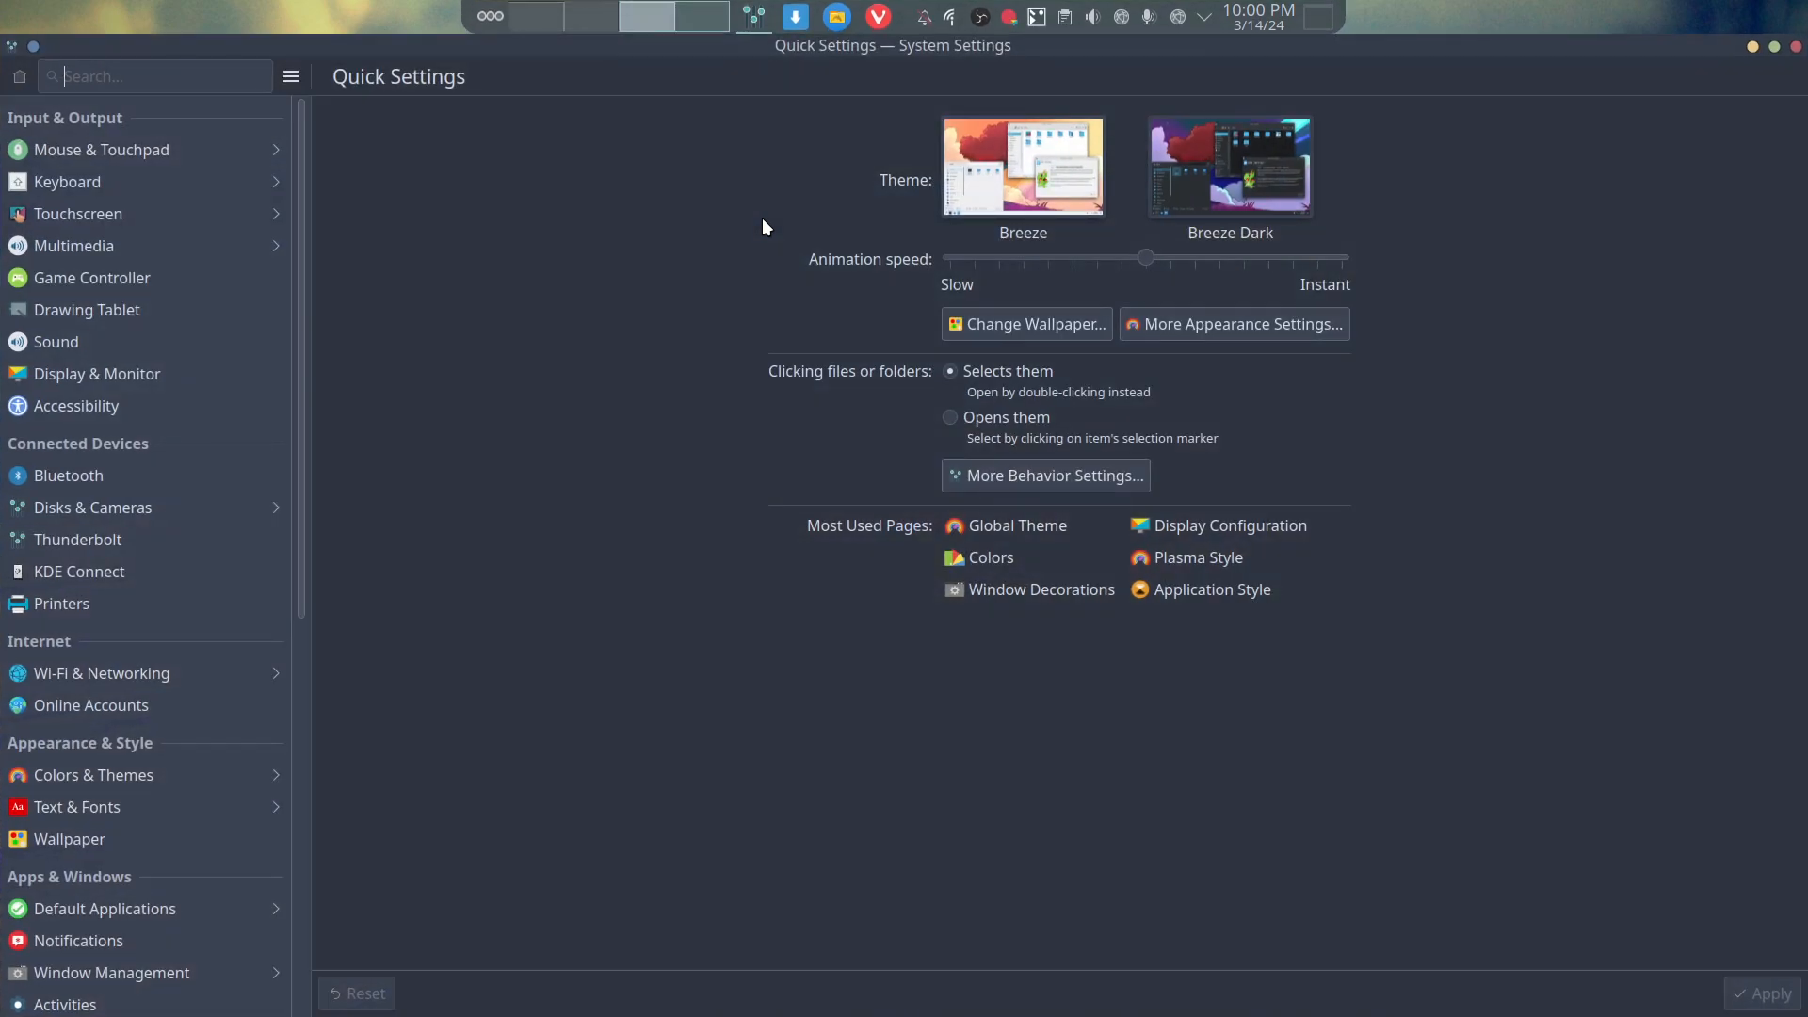
{"action": "left_click", "coordinate": [291, 77]}
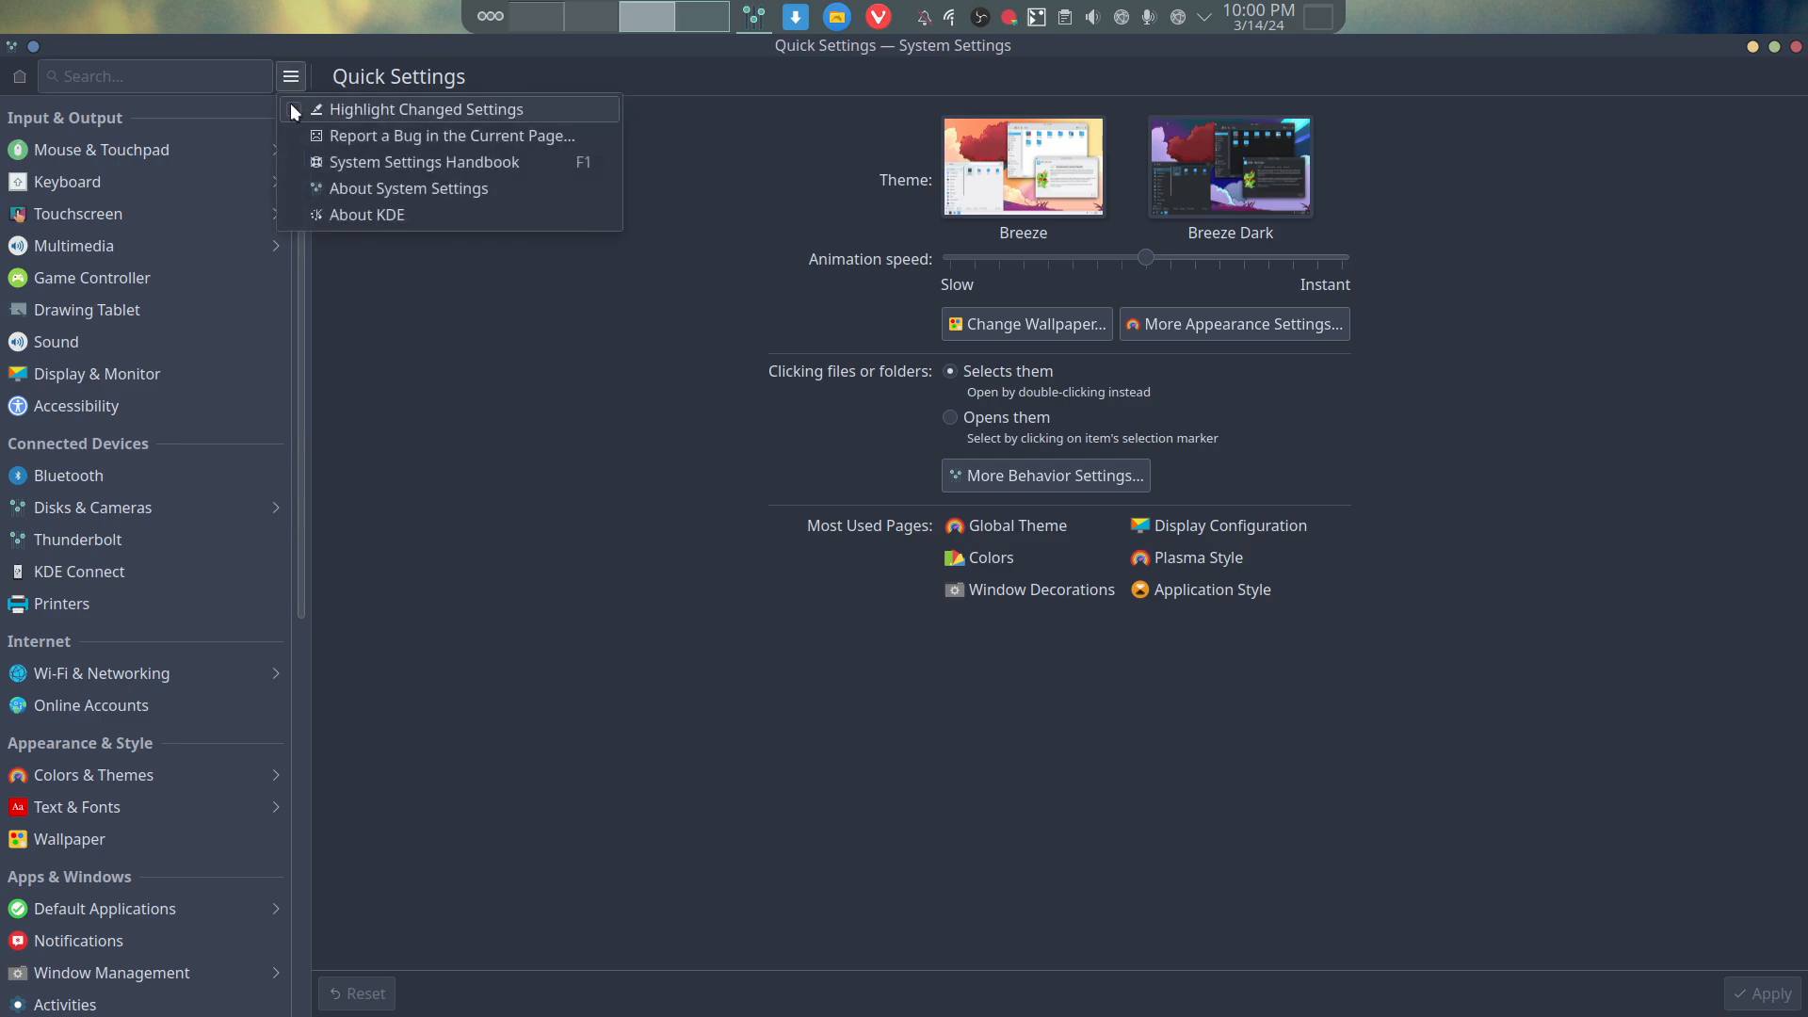
{"action": "left_click", "coordinate": [290, 107]}
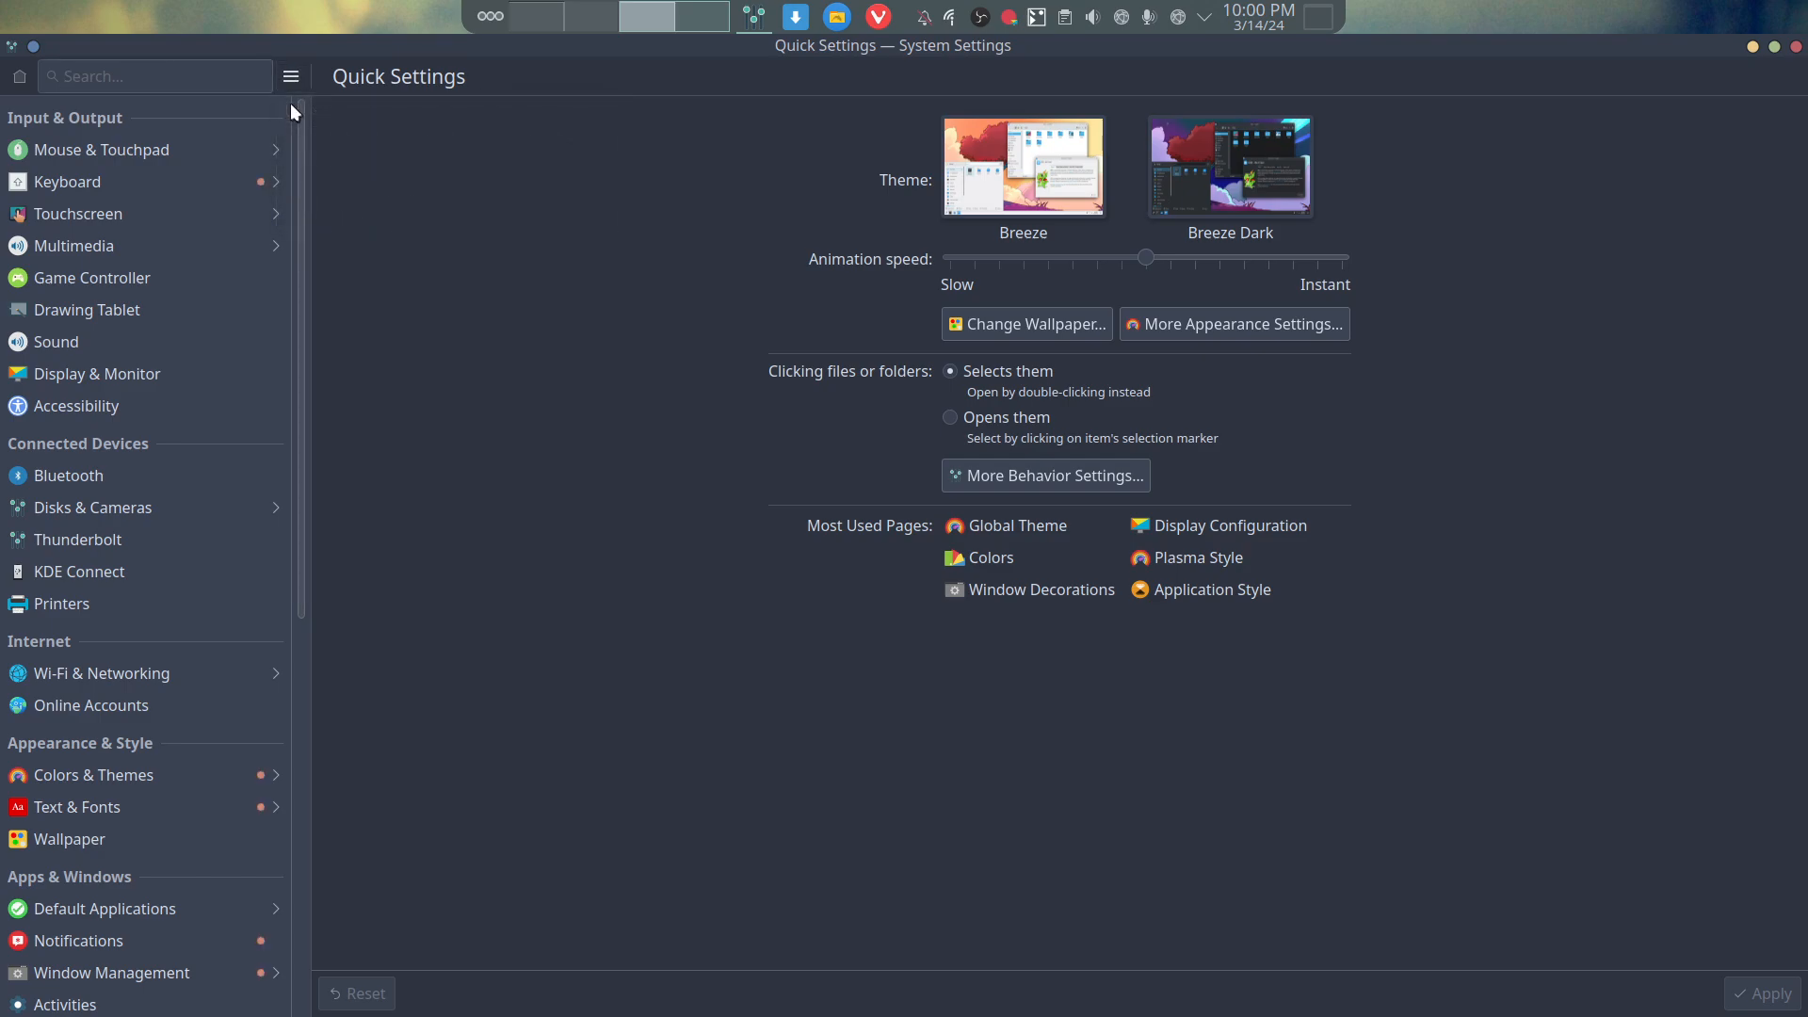
- Examine the highlighted changes on the Keyboard, Shortcuts, Global Theme and Fonts pages
{"action": "left_click", "coordinate": [168, 179]}
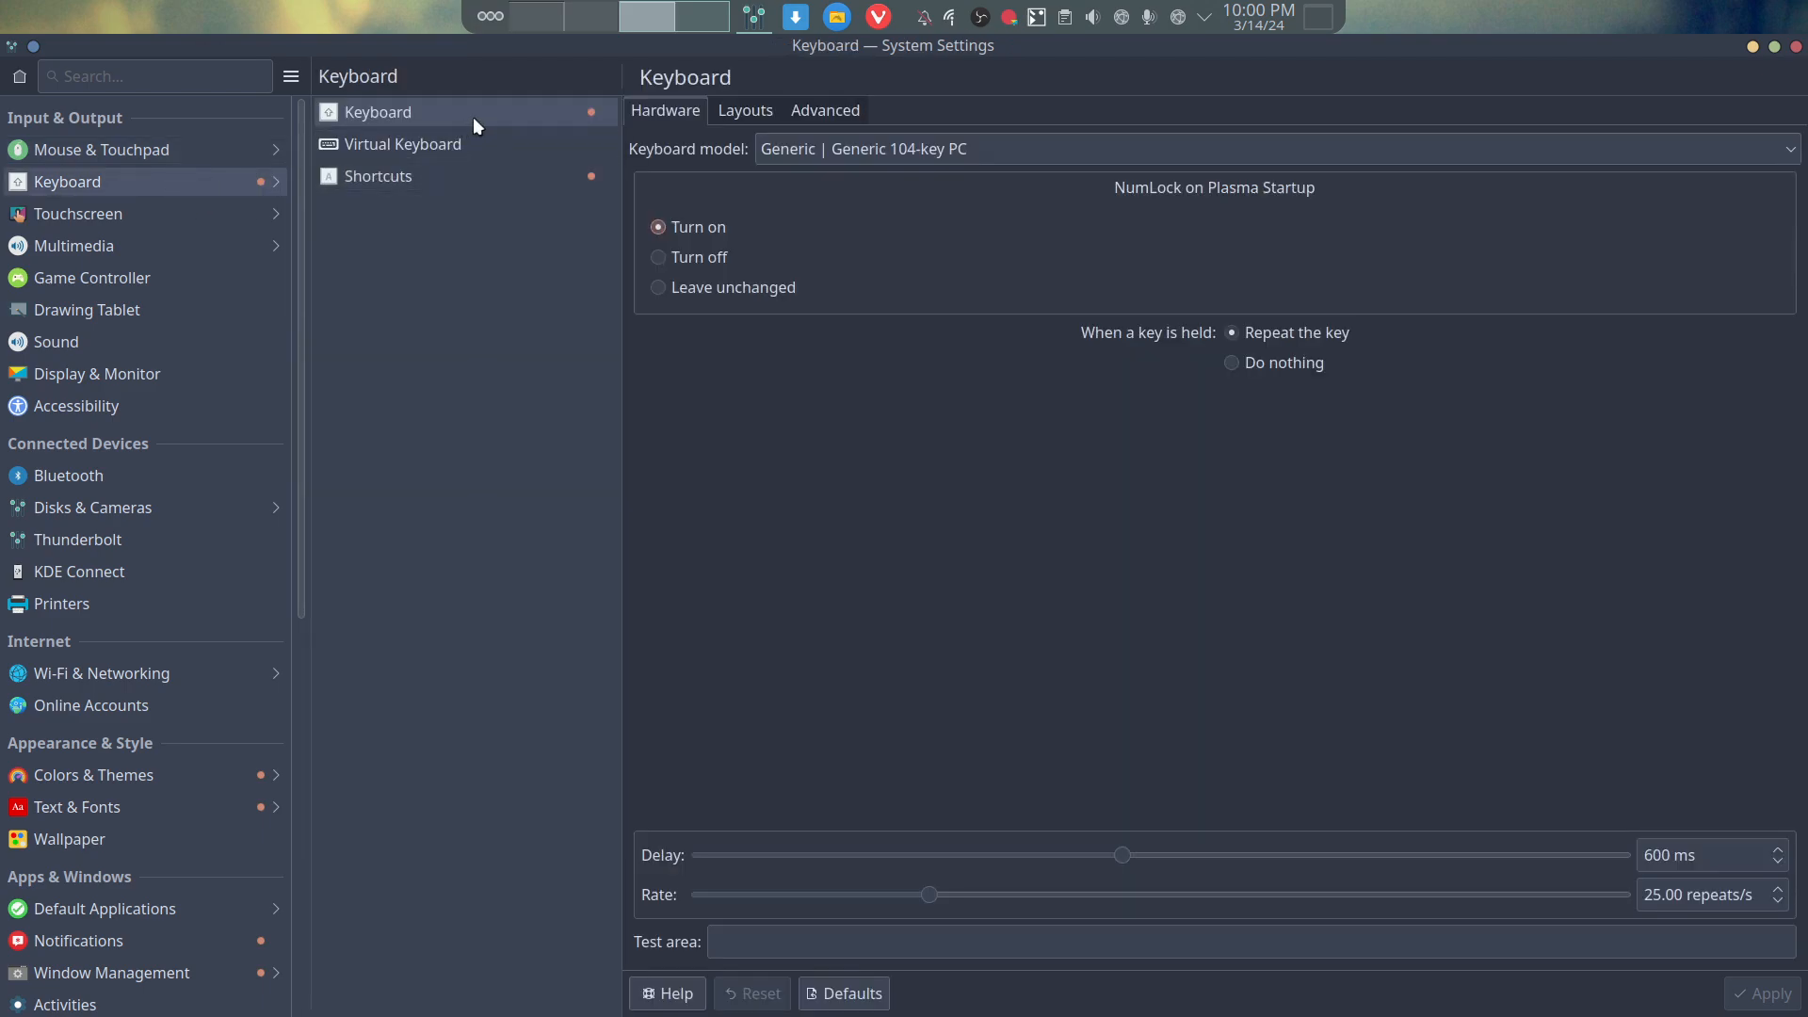
{"action": "left_click", "coordinate": [444, 185]}
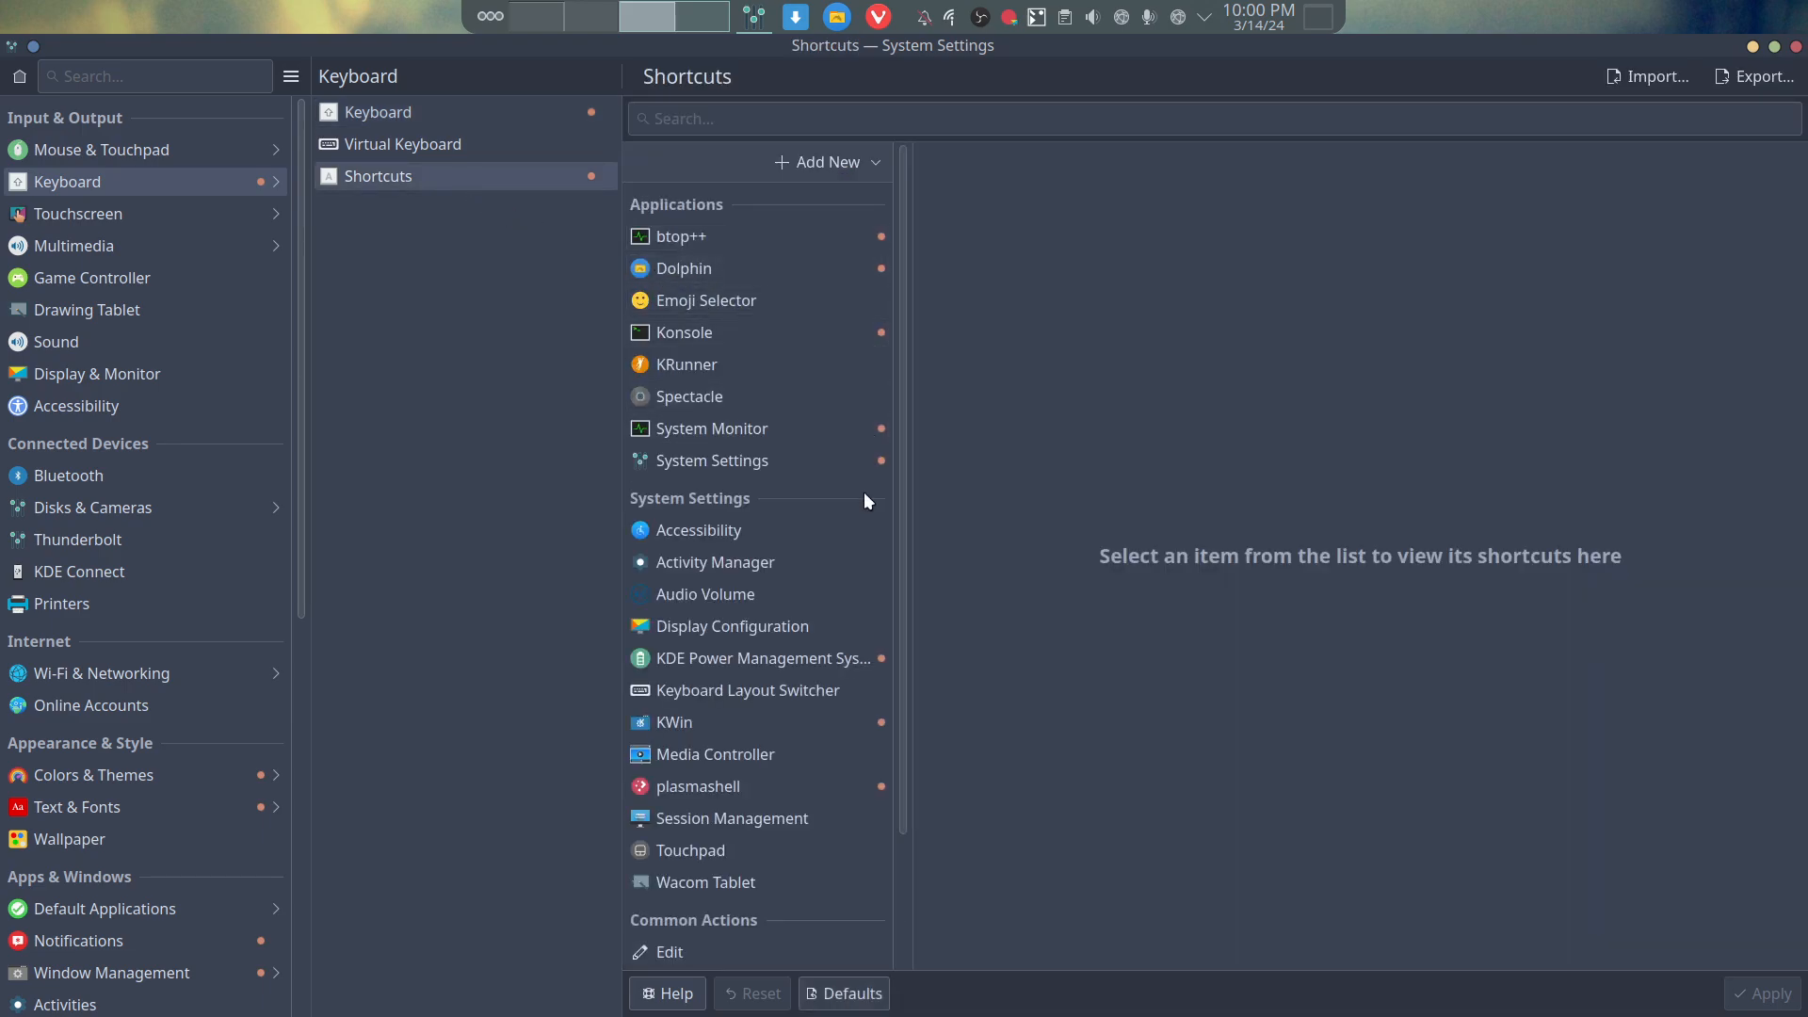
{"action": "left_click", "coordinate": [192, 781]}
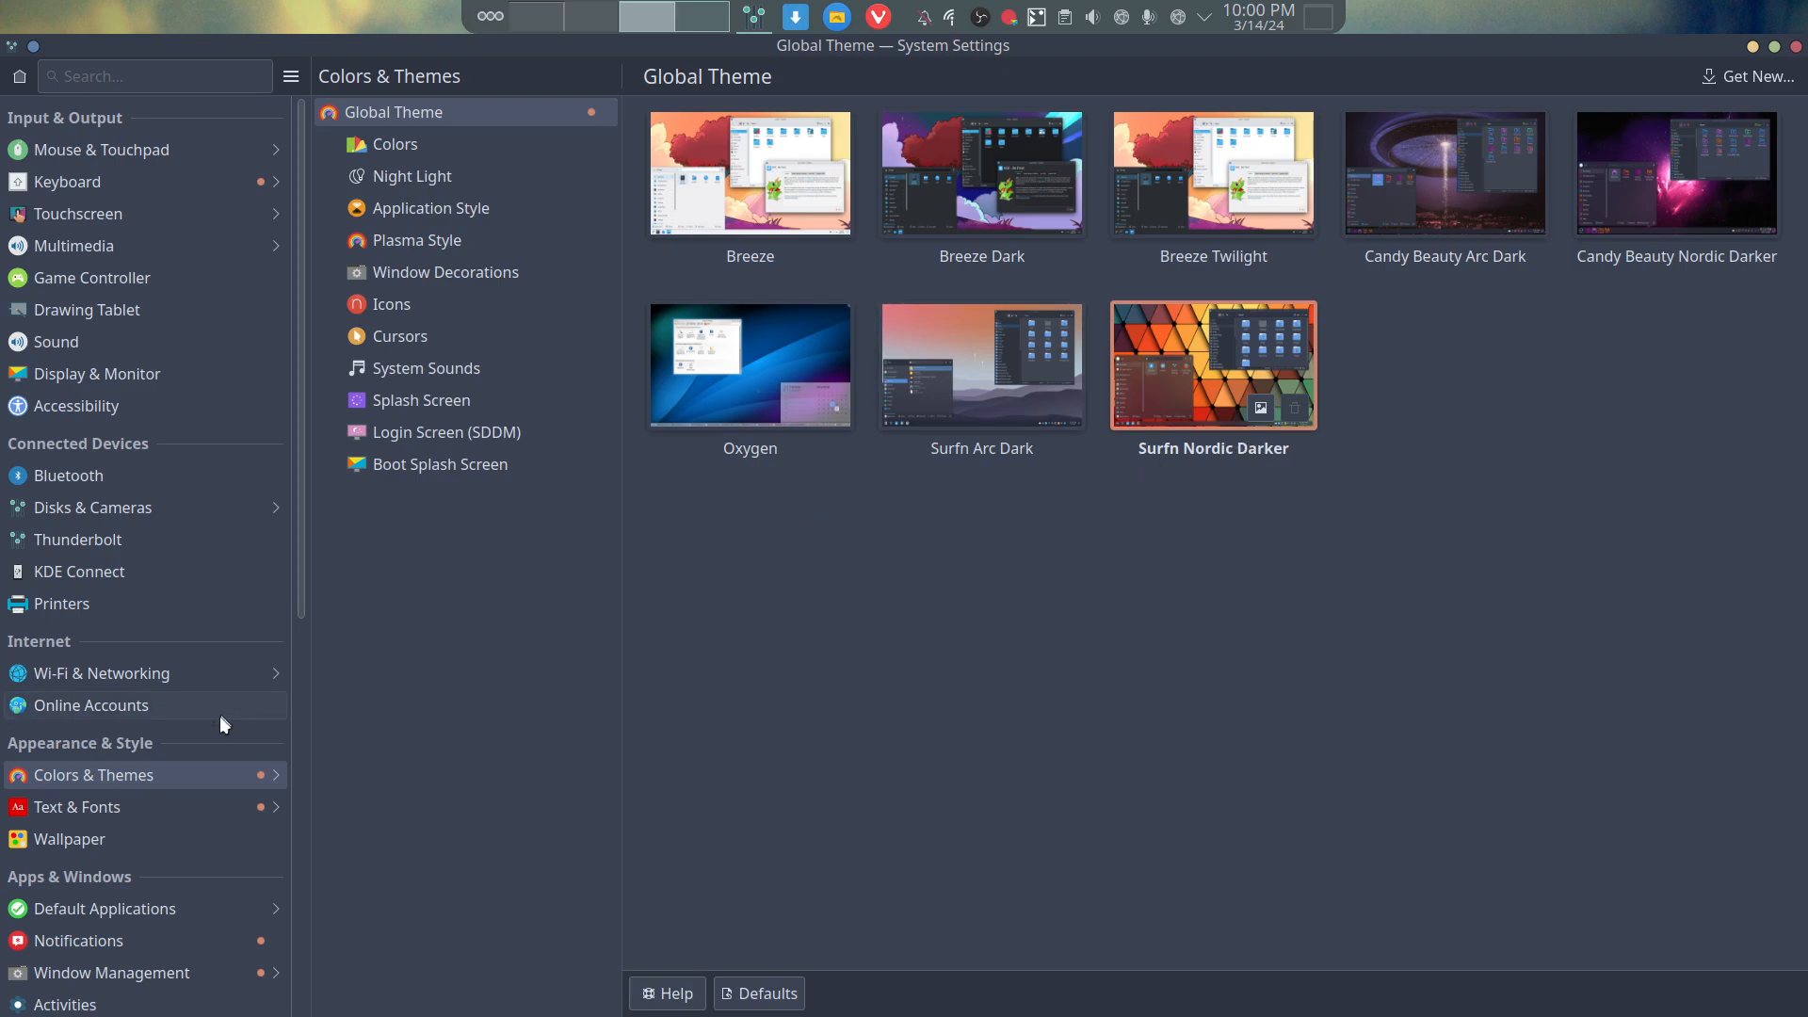
{"action": "scroll", "coordinate": [195, 737], "scroll_direction": "down", "scroll_amount": 1}
{"action": "left_click", "coordinate": [156, 758]}
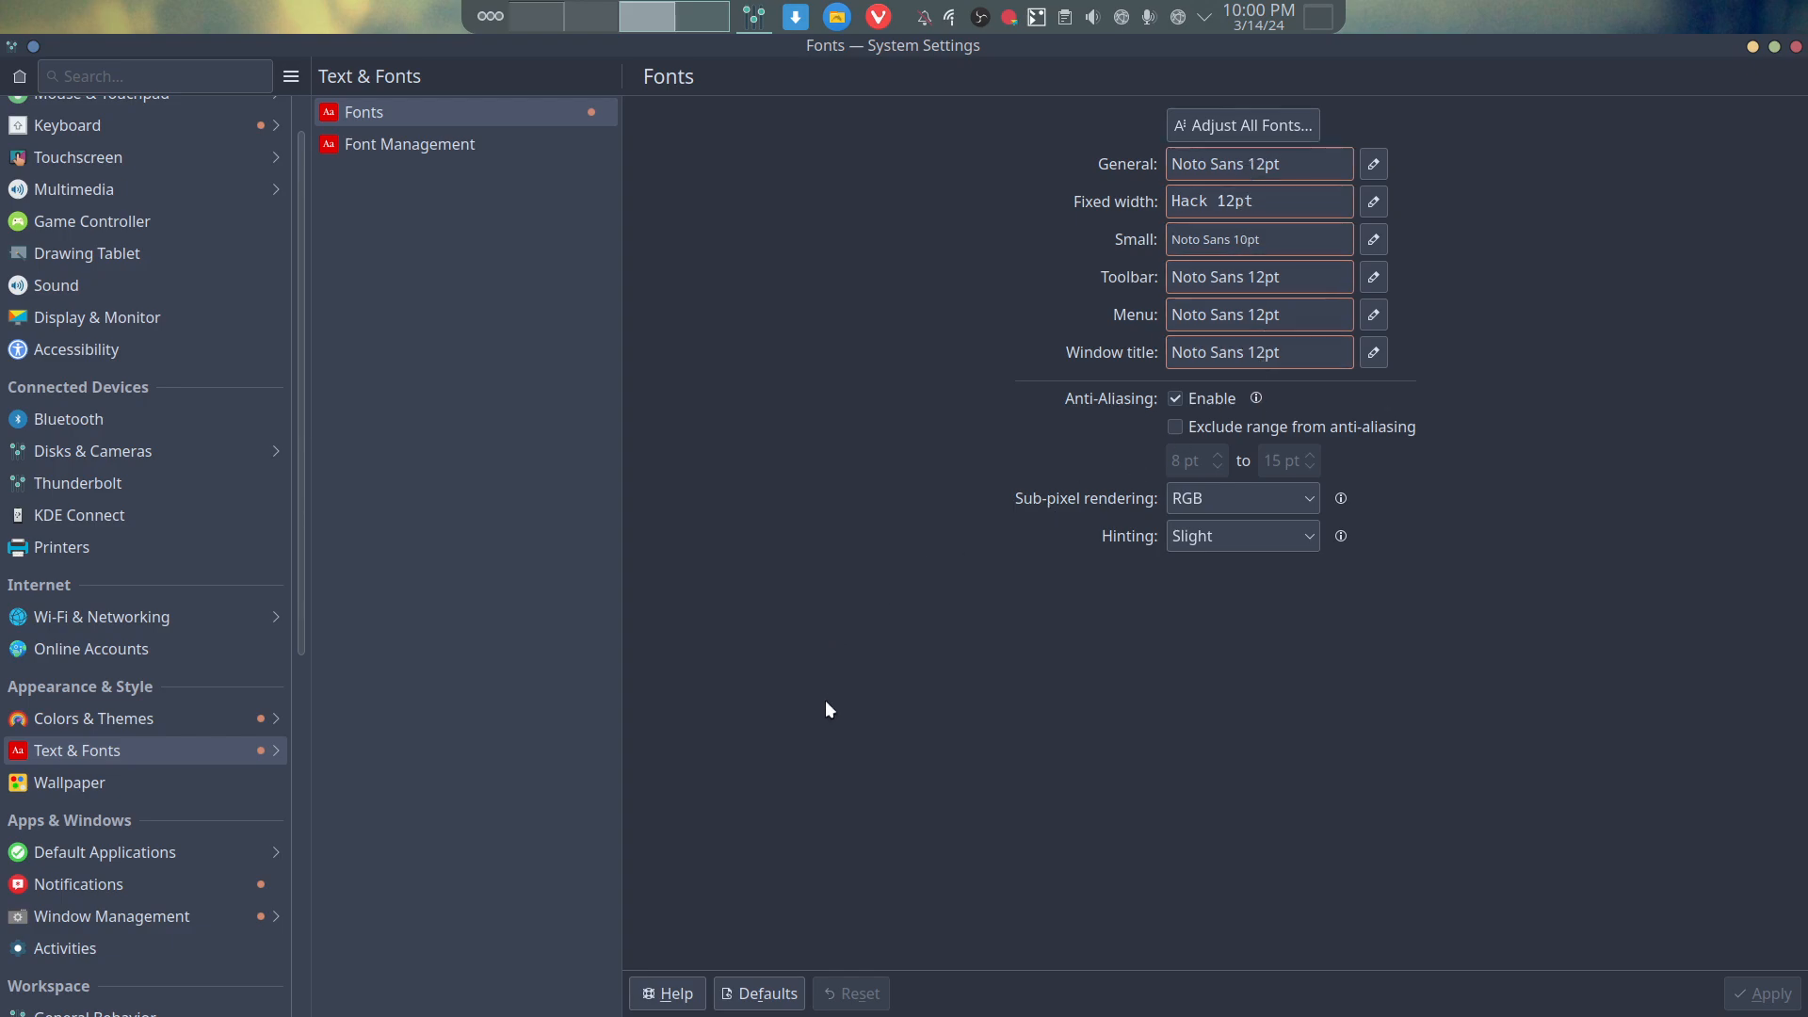
- Run neofetch in a new terminal to view the system information, and close the terminal
{"action": "key", "text": "ctrl+alt+t"}
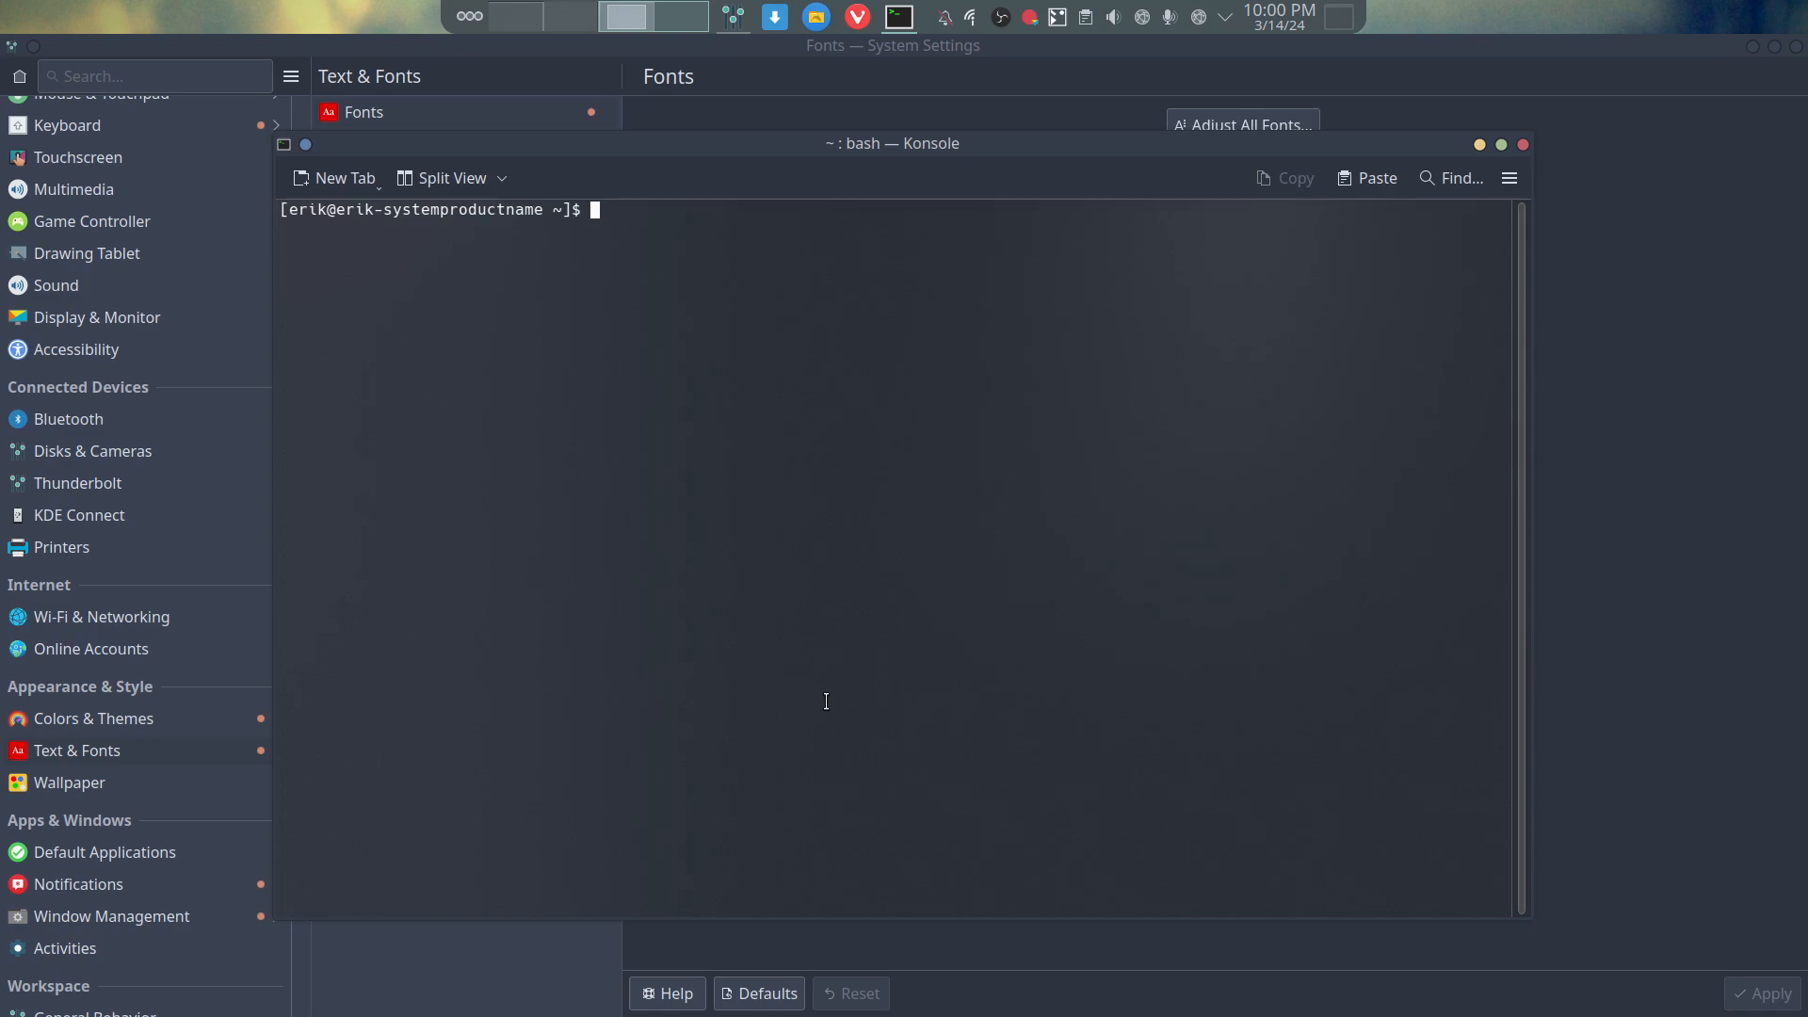
{"action": "type", "text": "neofetch"}
{"action": "key", "text": "Return"}
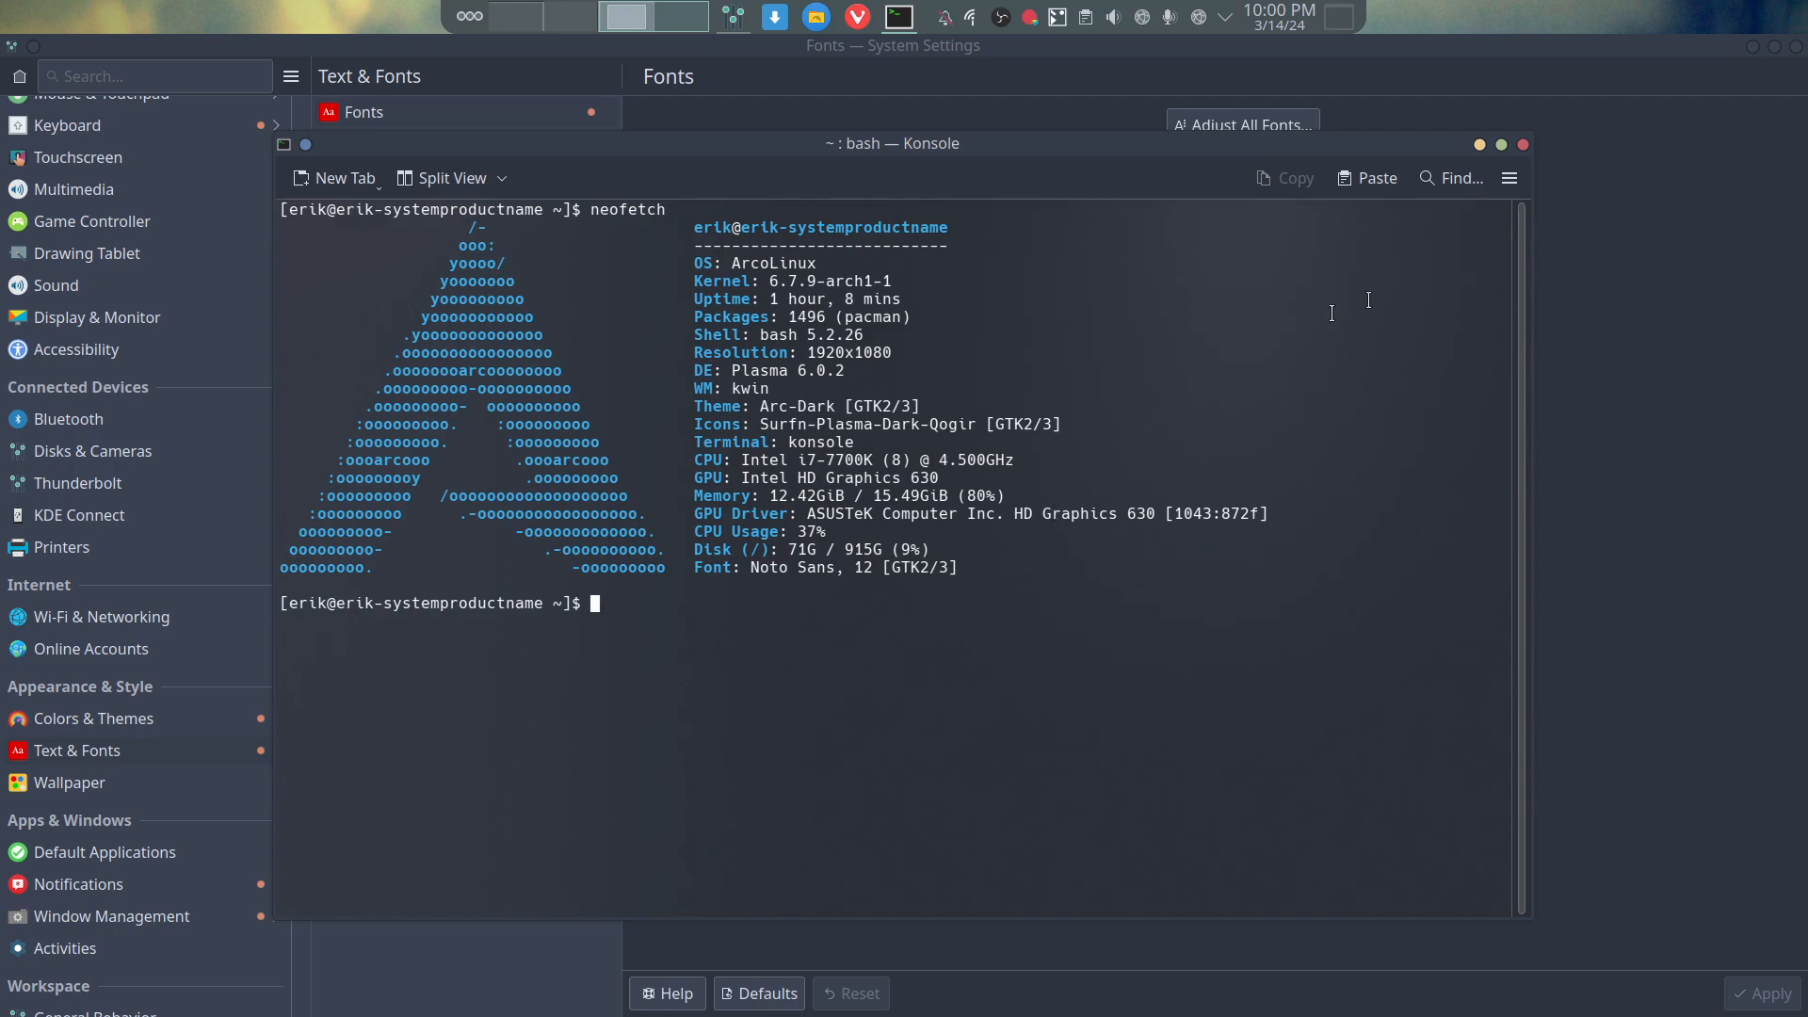
{"action": "left_click", "coordinate": [1522, 146]}
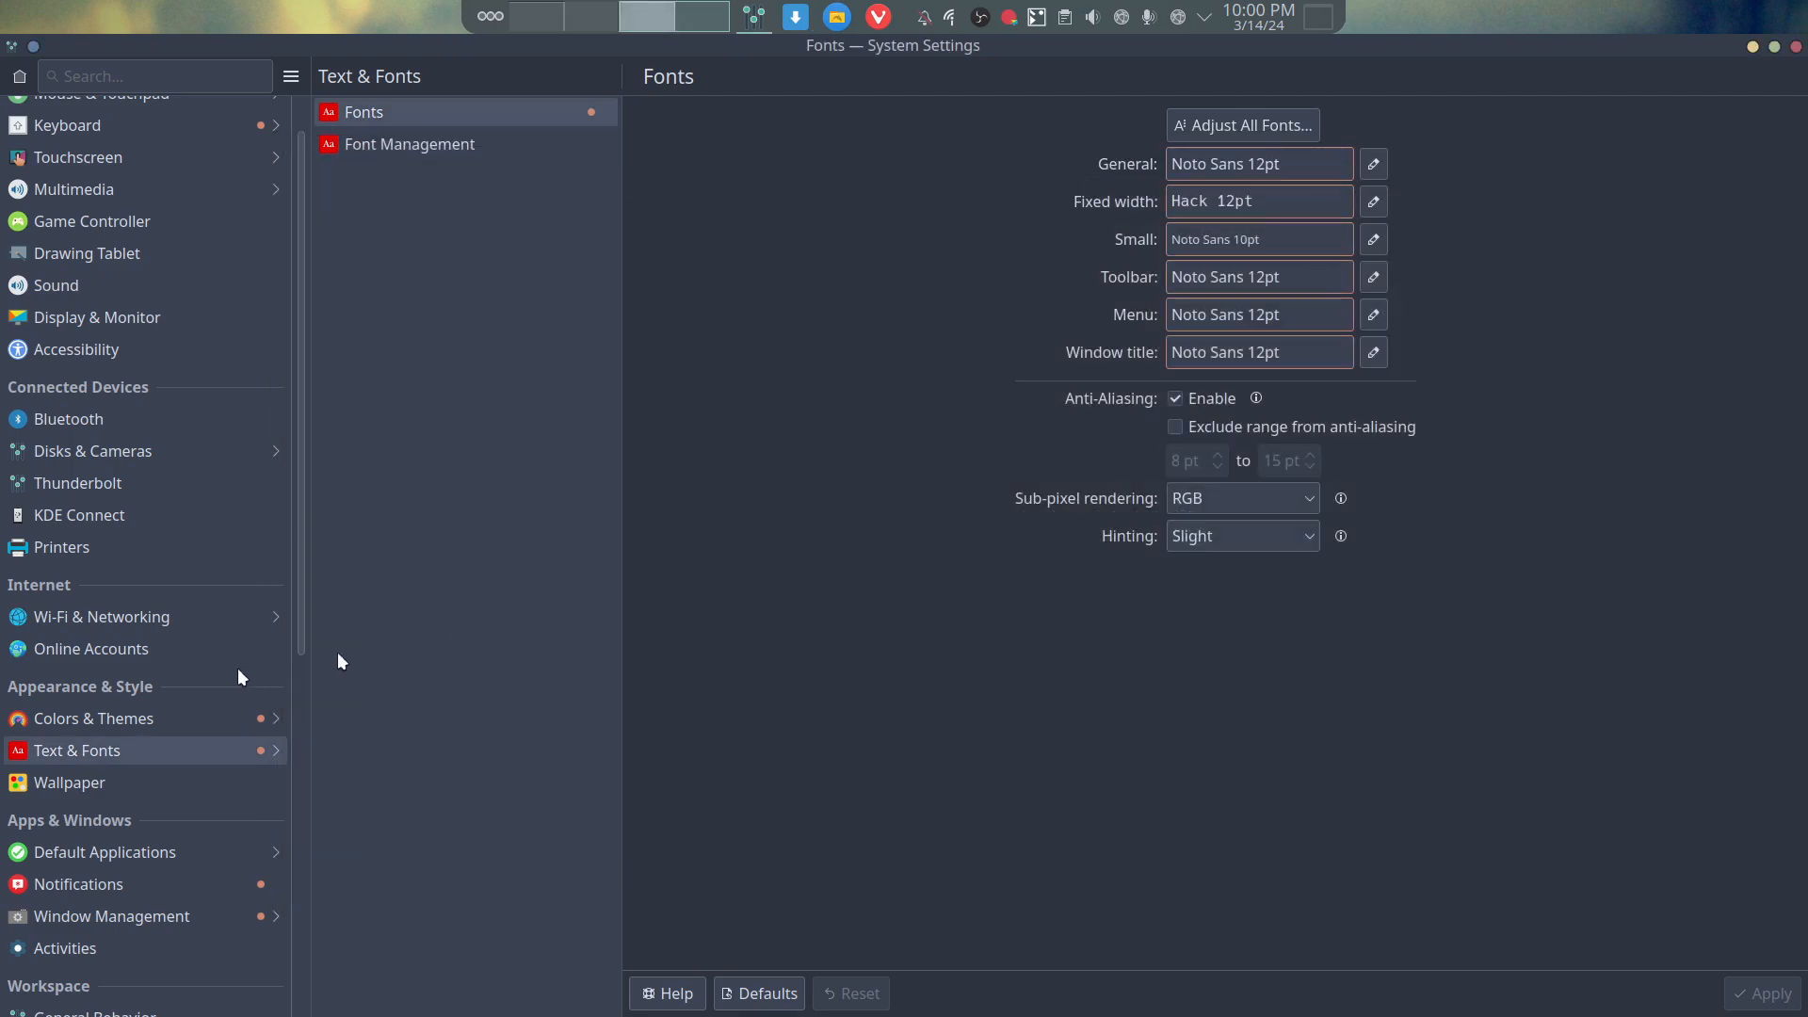
- Set the wallpaper slideshow on HDMI-A-1 to change every 5 minutes and apply it
{"action": "left_click", "coordinate": [111, 787]}
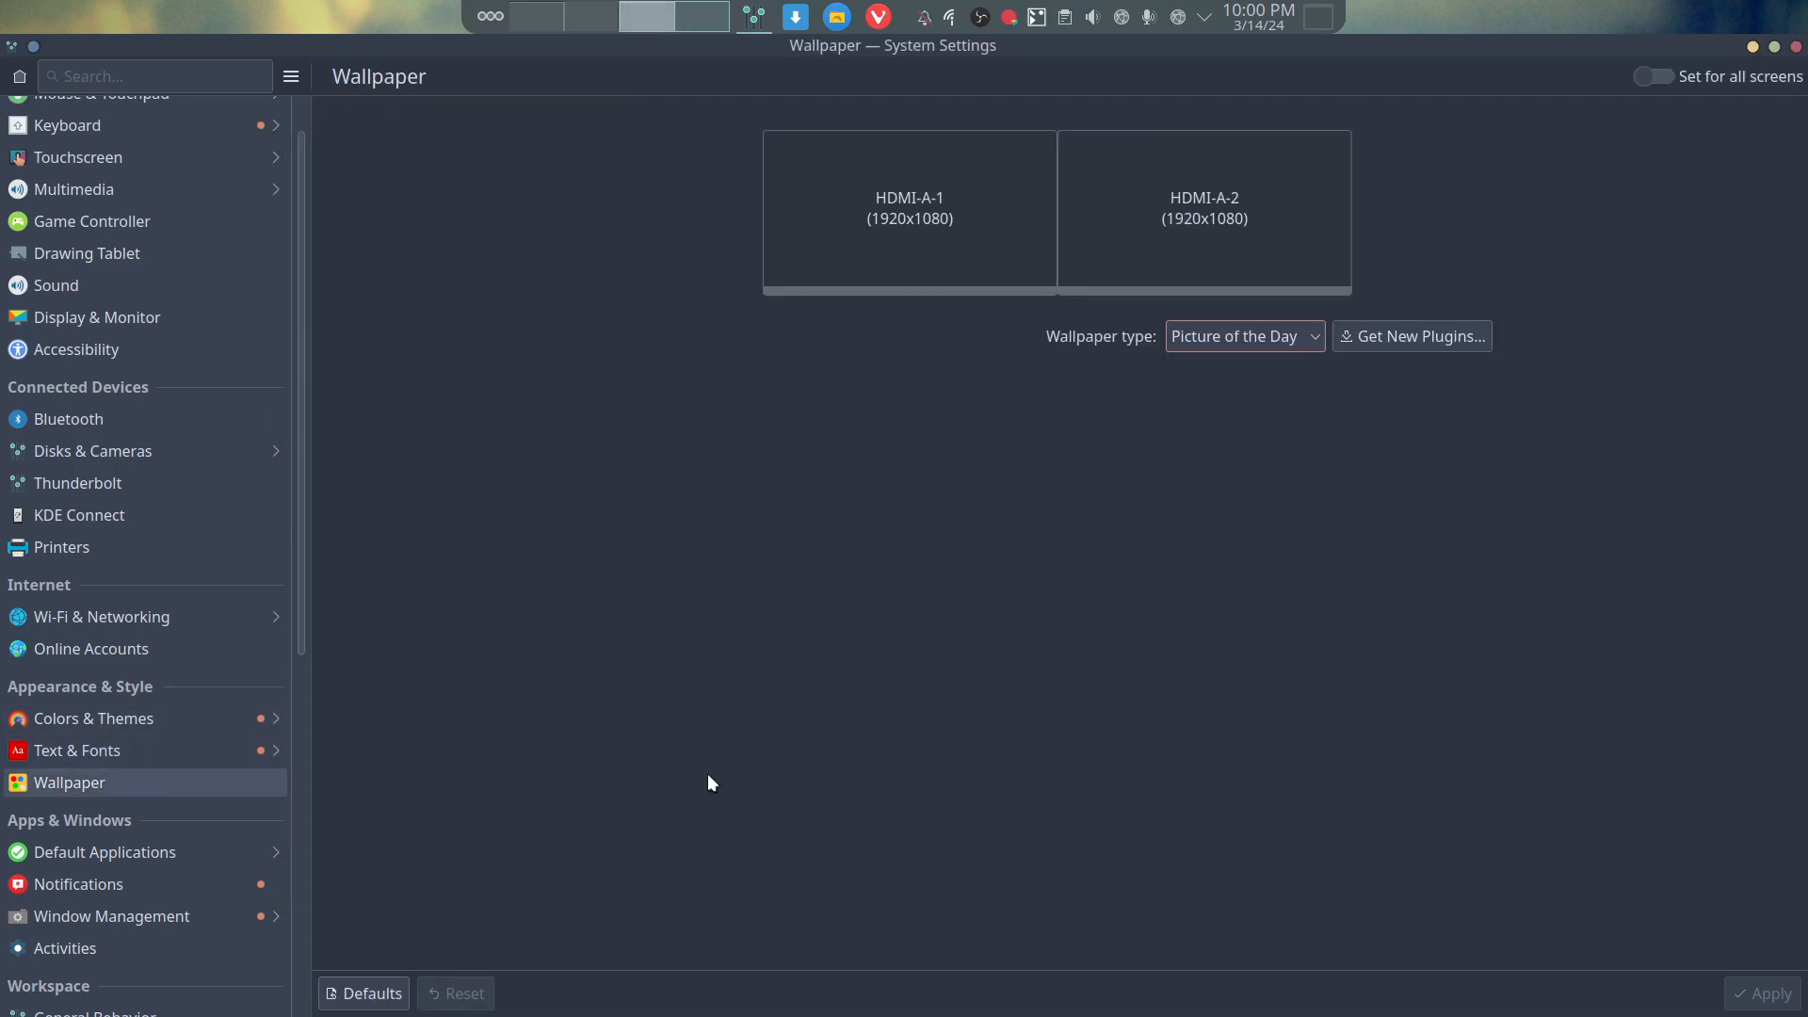
{"action": "left_click_drag", "start_coordinate": [924, 51], "coordinate": [348, 2]}
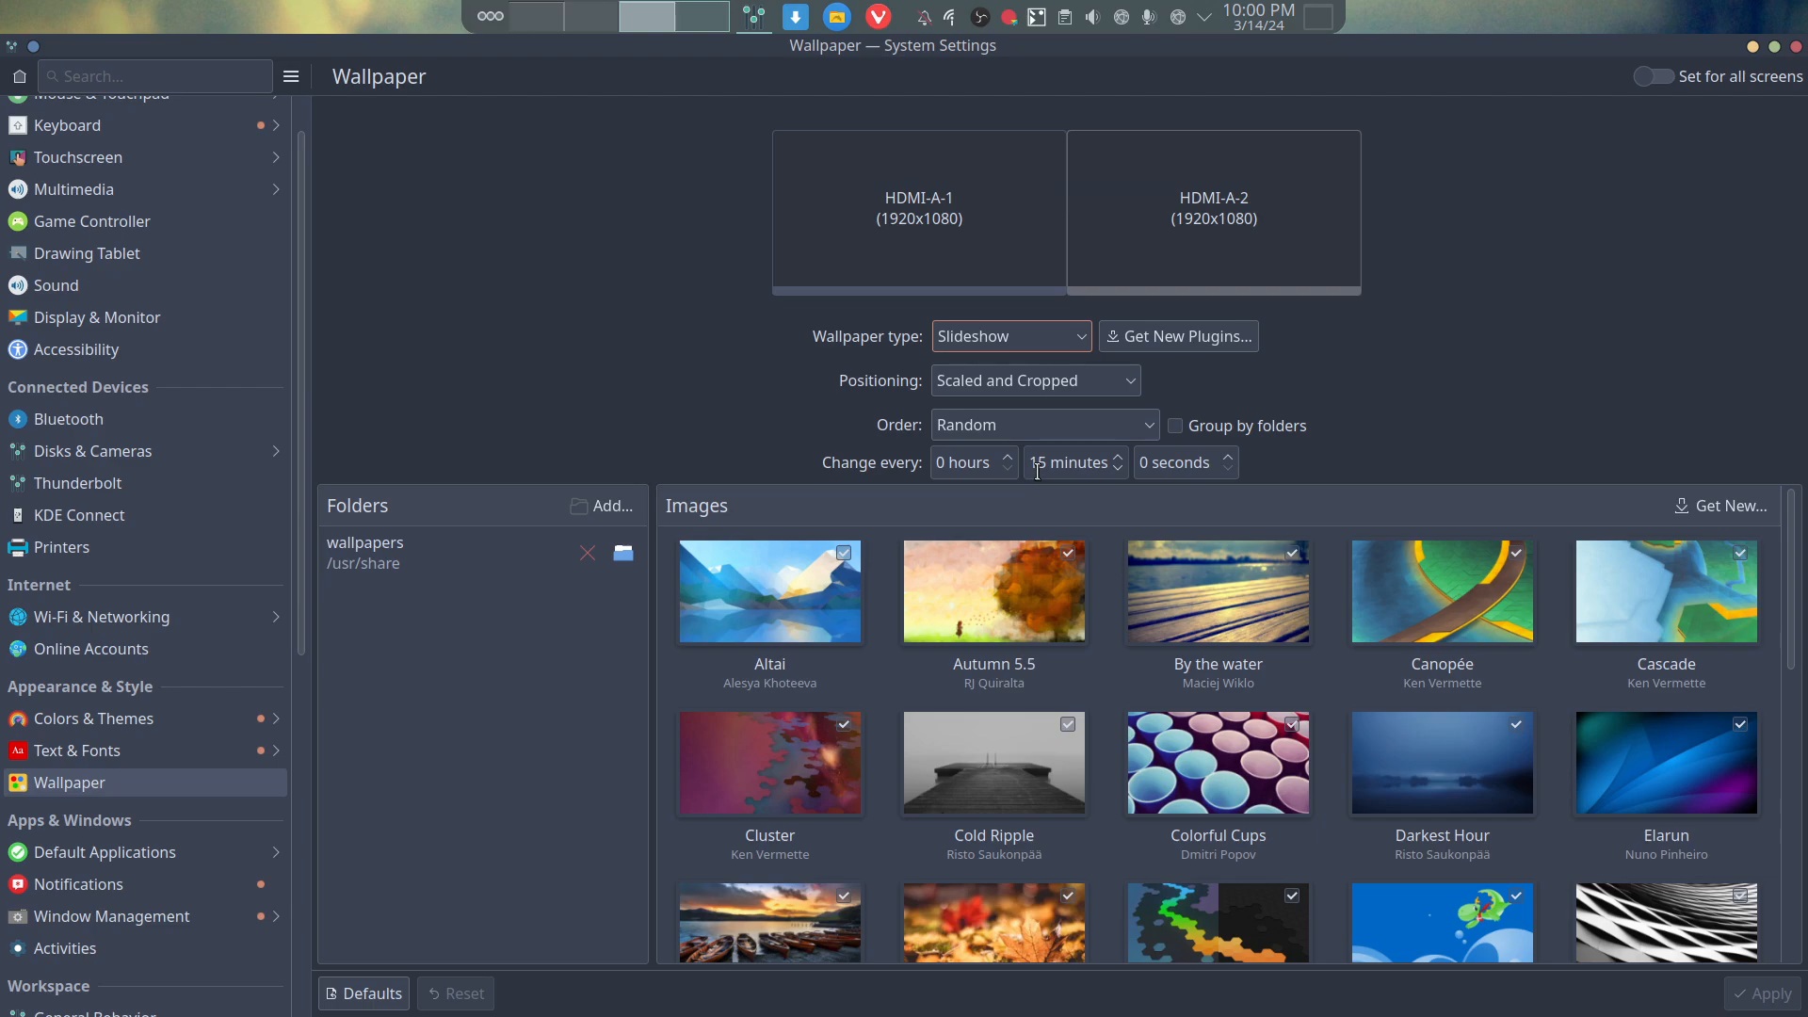
{"action": "scroll", "coordinate": [1116, 466], "scroll_direction": "down", "scroll_amount": 6}
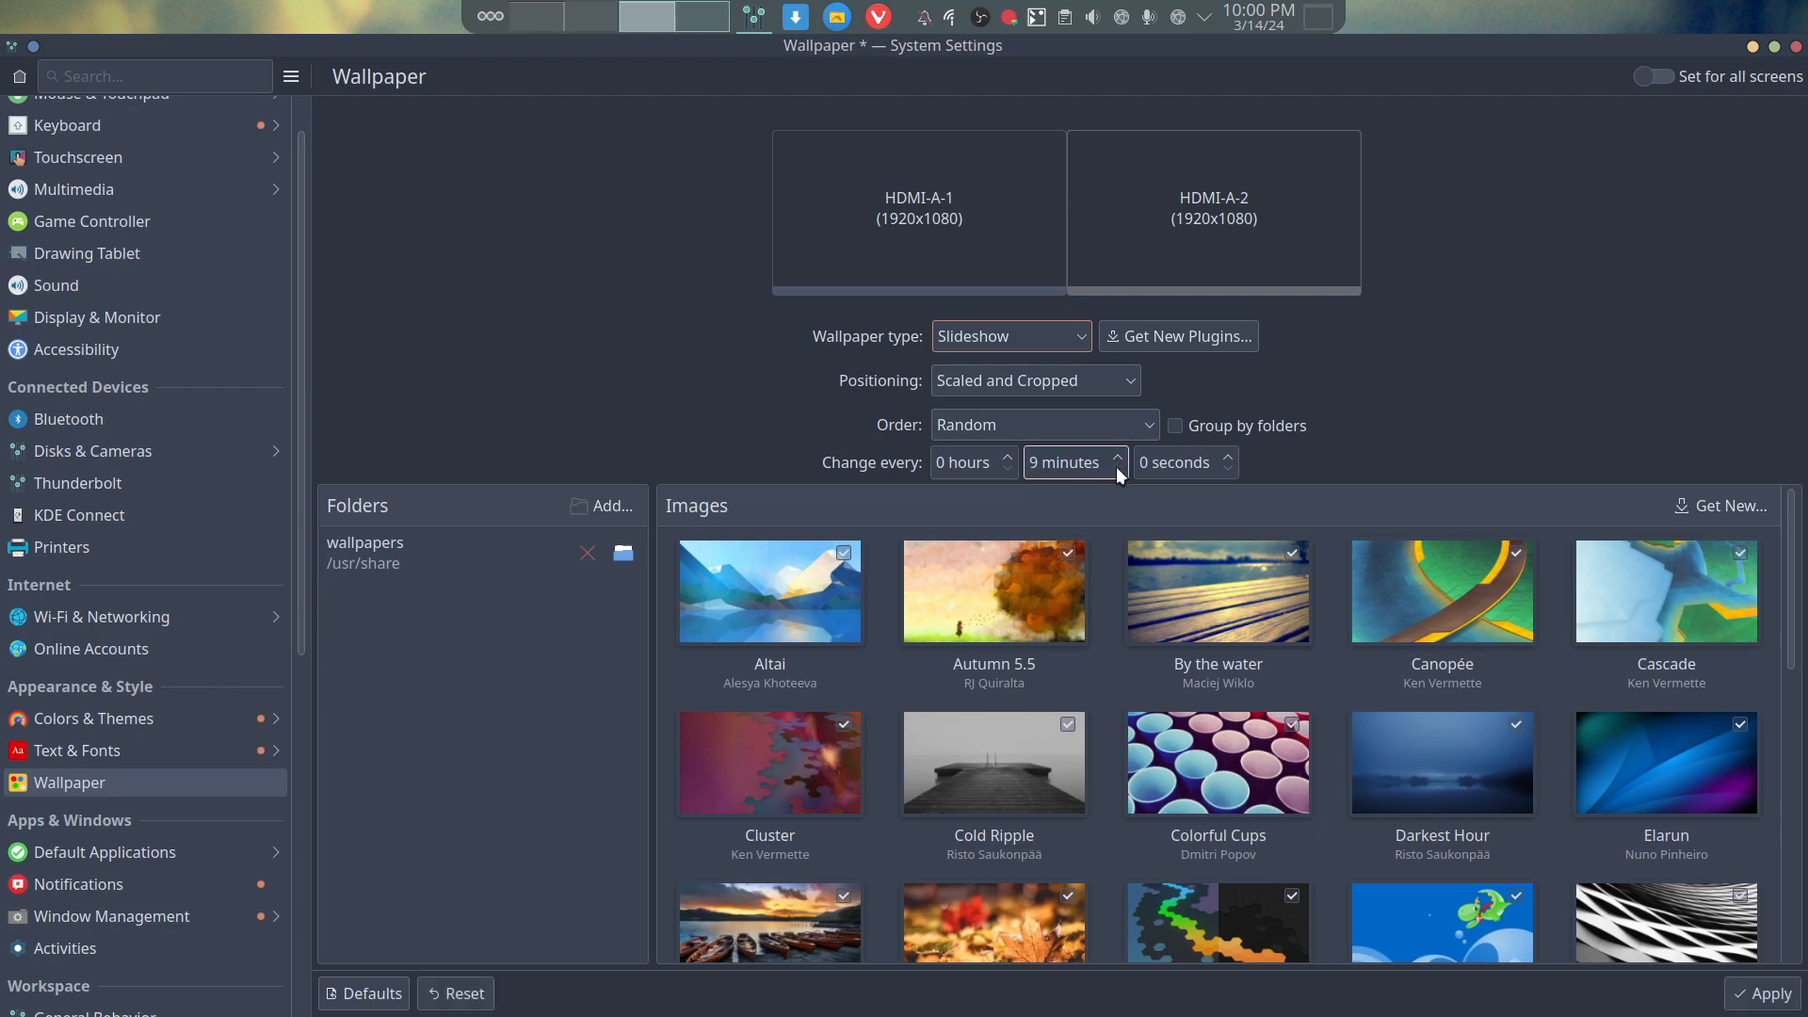
{"action": "scroll", "coordinate": [1116, 466], "scroll_direction": "down", "scroll_amount": 4}
{"action": "left_click", "coordinate": [1767, 1000]}
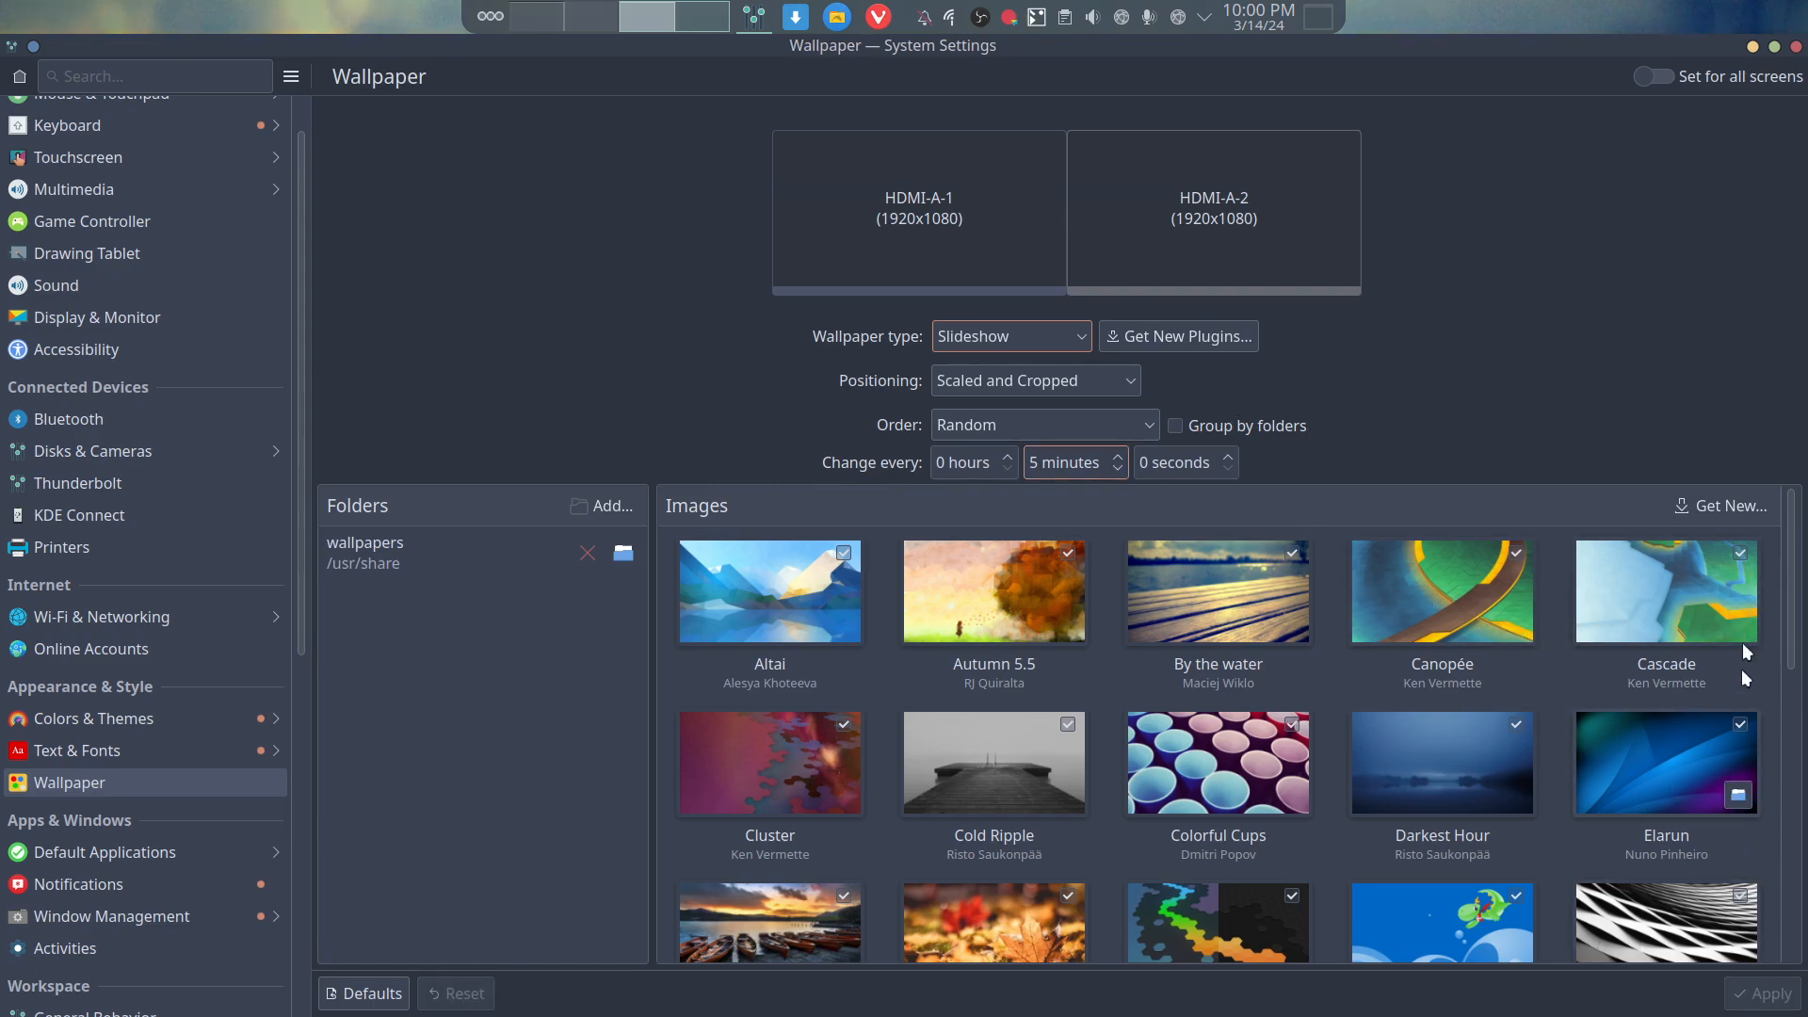
- Open the wallpaper download window, maximize it, and check the ArcoLinux installation progress on the other desktop before returning
{"action": "left_click", "coordinate": [1722, 506]}
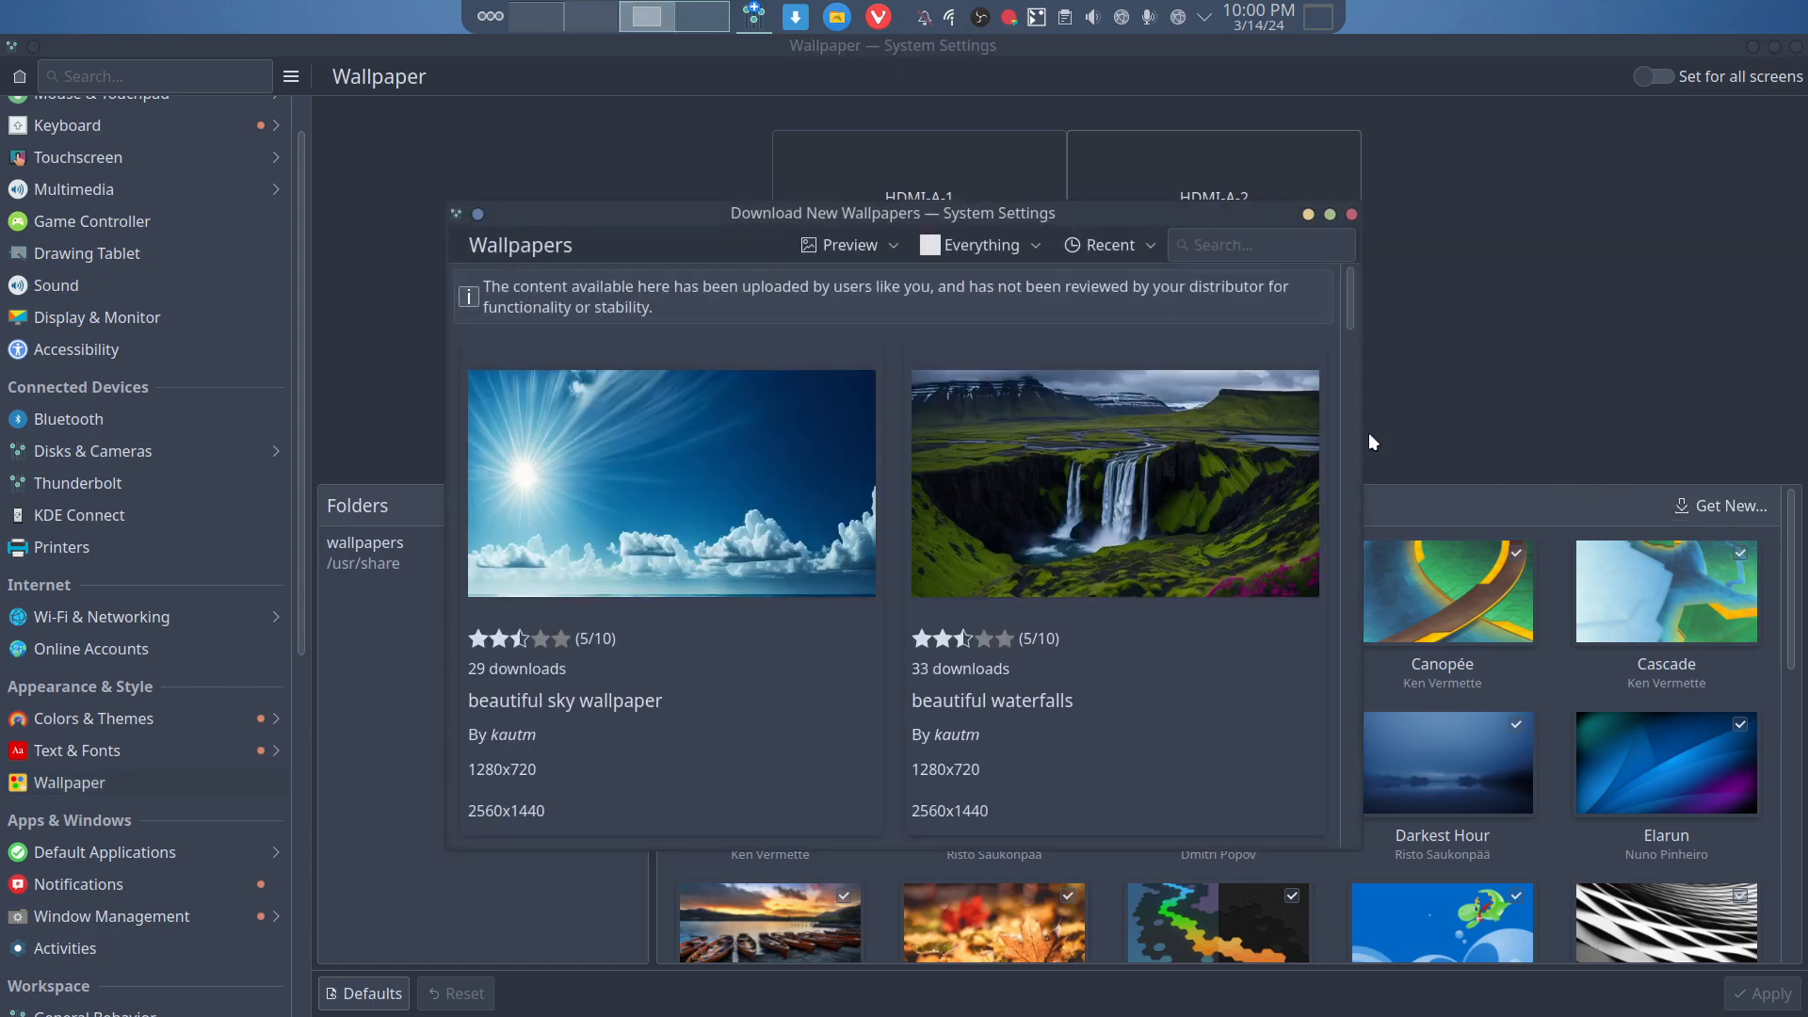
{"action": "left_click", "coordinate": [1330, 214]}
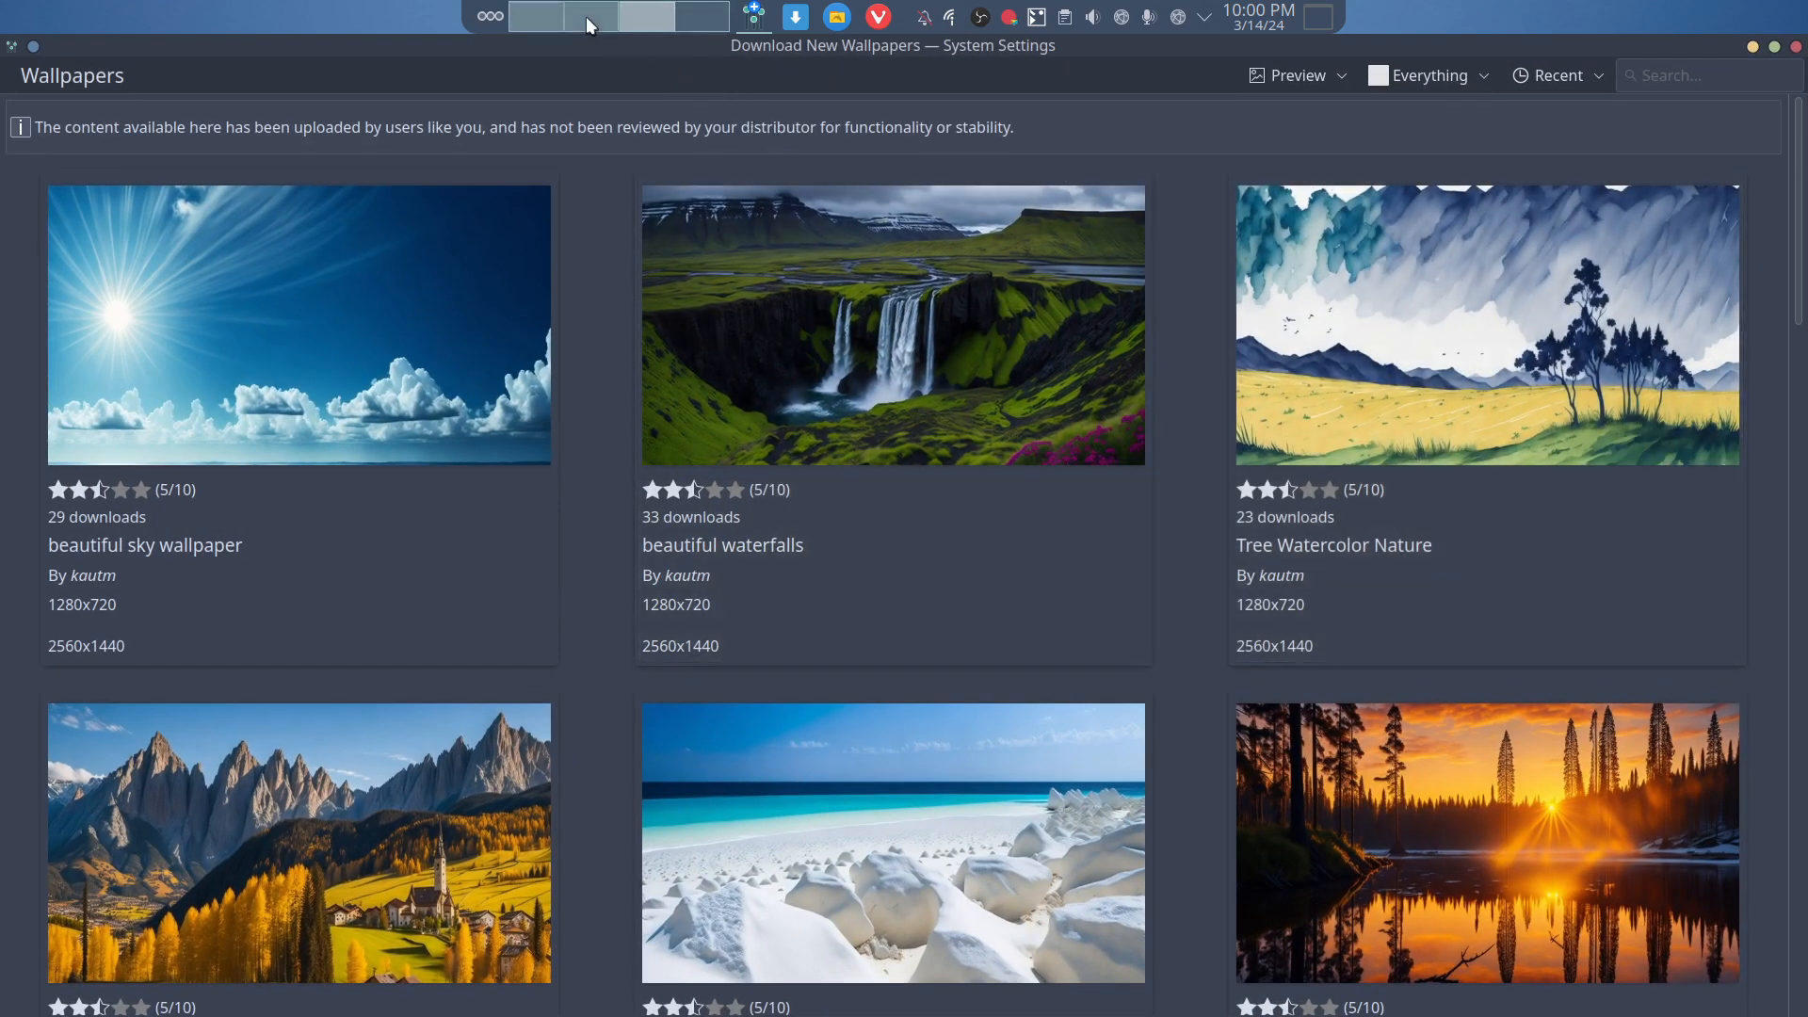
{"action": "left_click", "coordinate": [586, 15]}
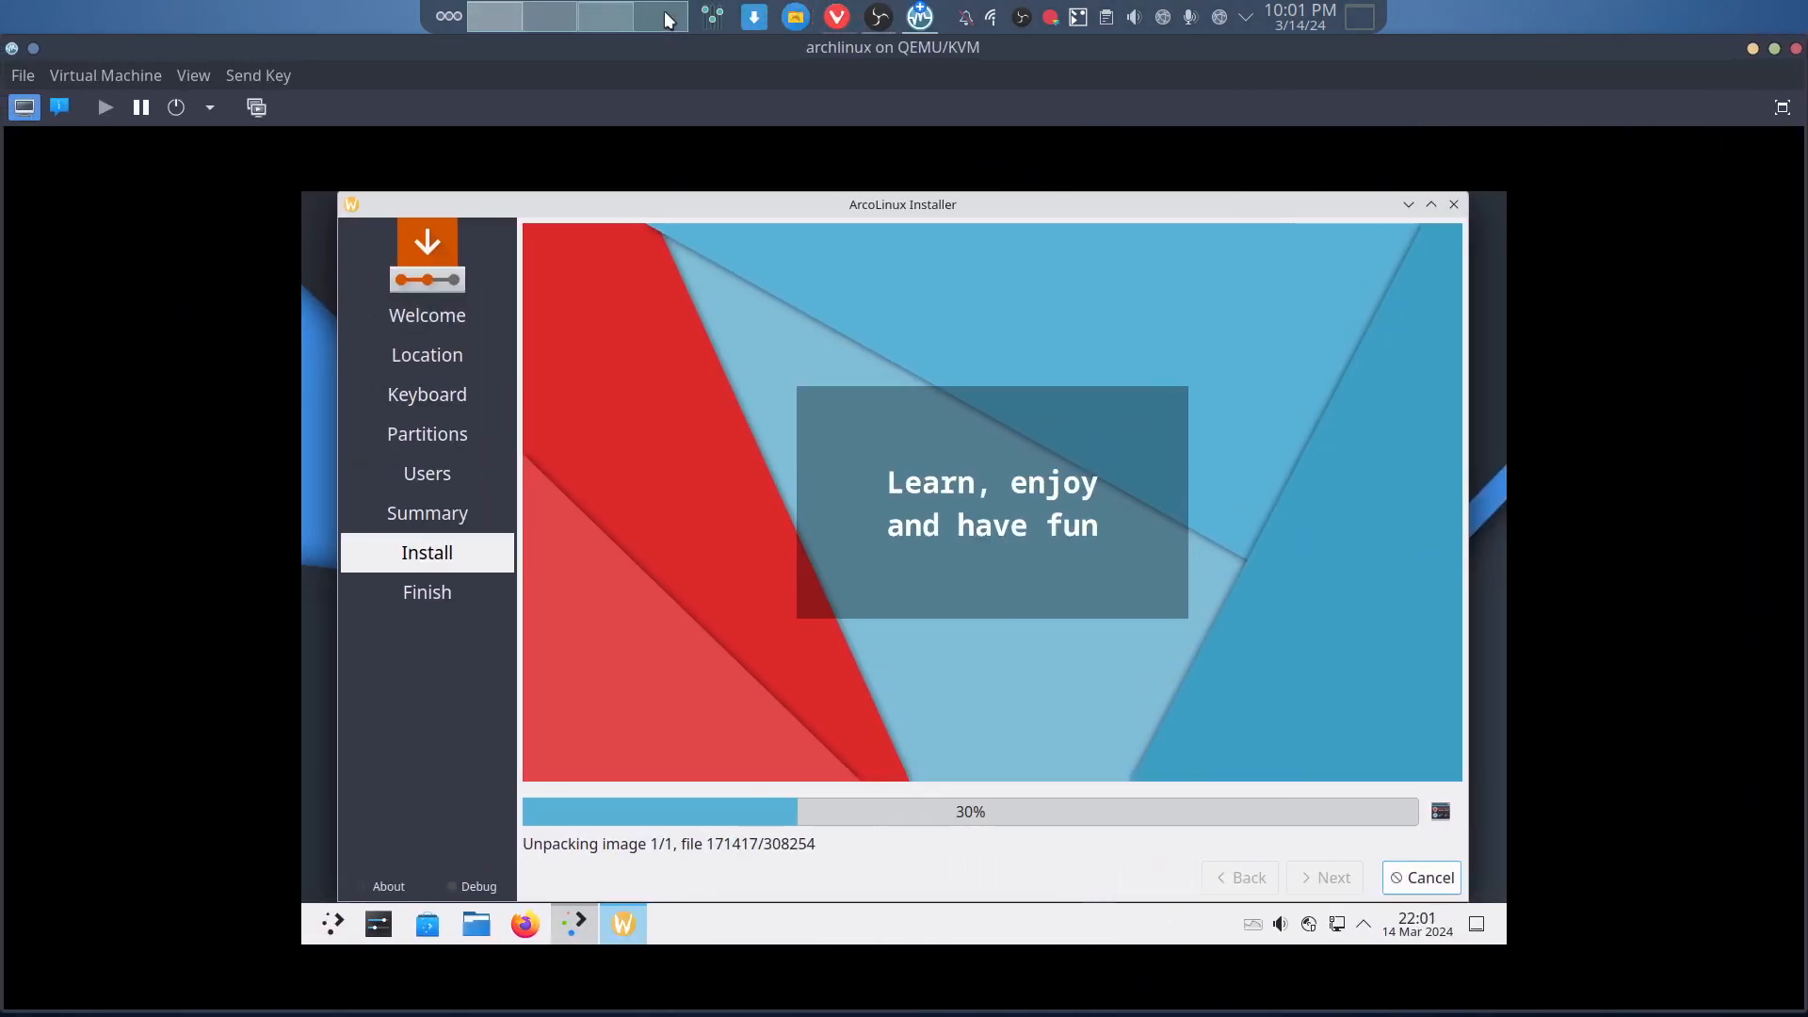
{"action": "left_click", "coordinate": [666, 16]}
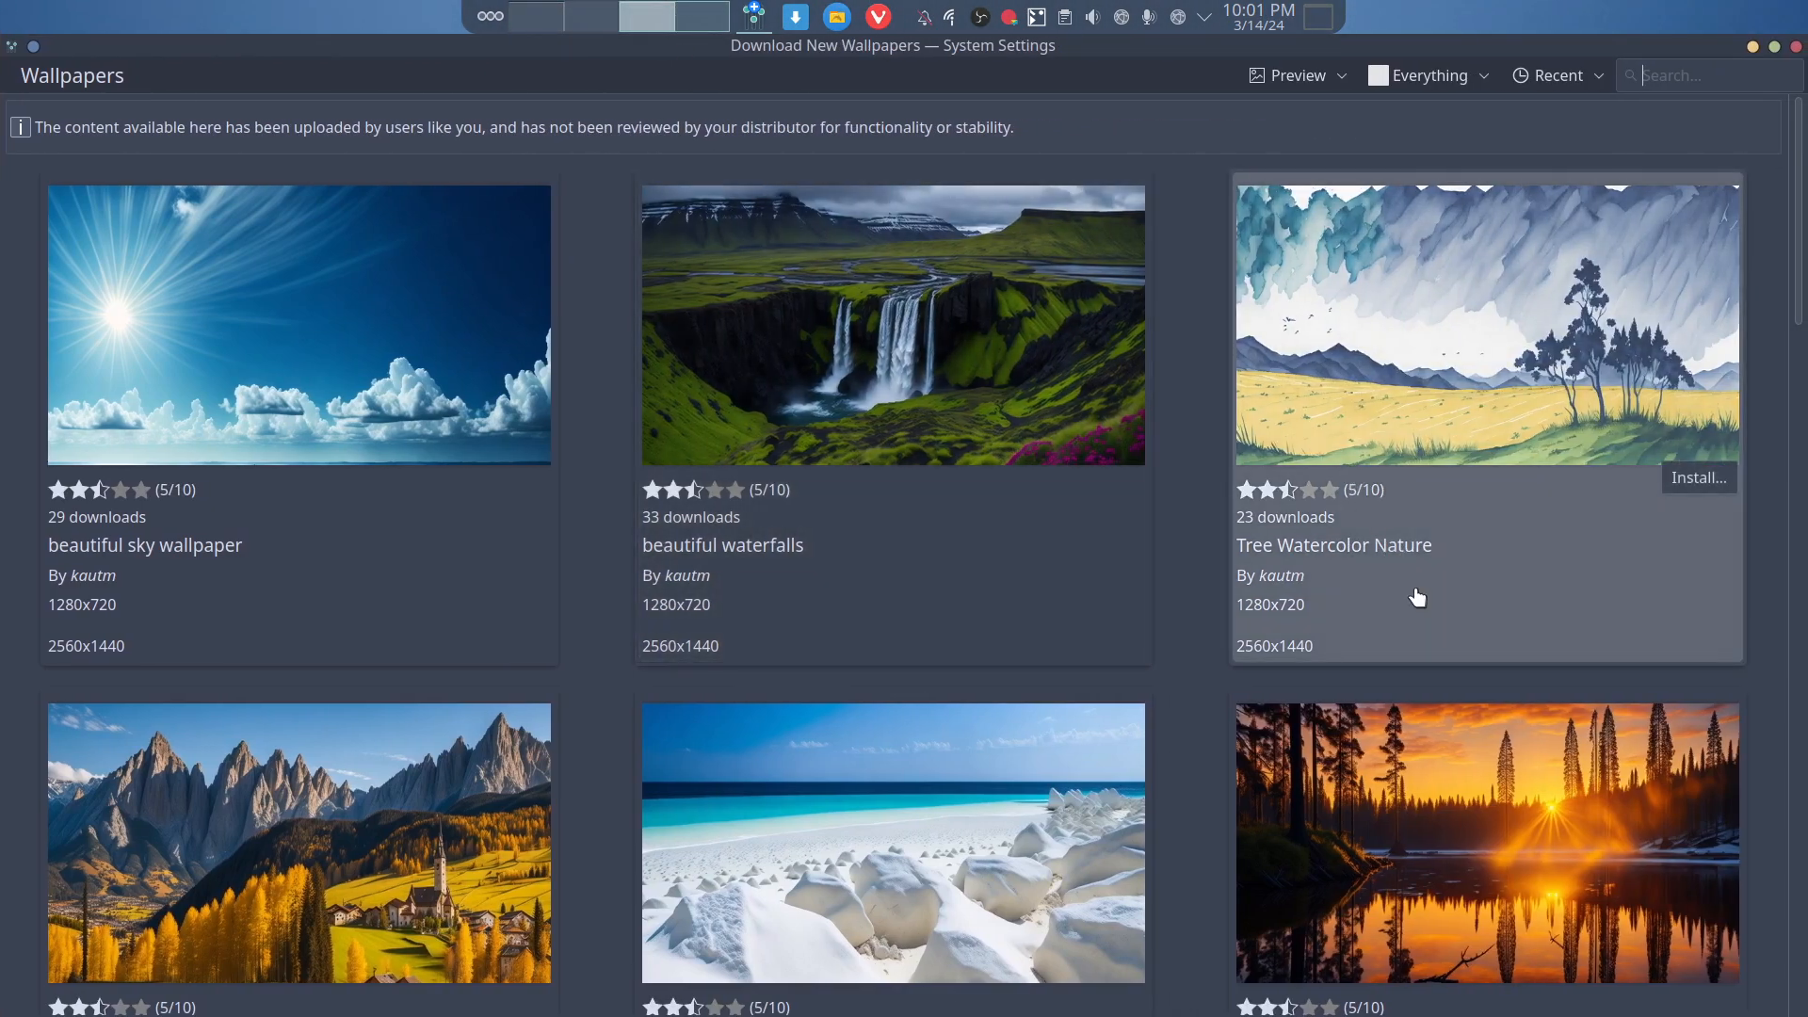
- Try to install 02.jpeg from the details page of the Tree Watercolor Nature wallpaper and return to the list
{"action": "left_click", "coordinate": [1513, 301]}
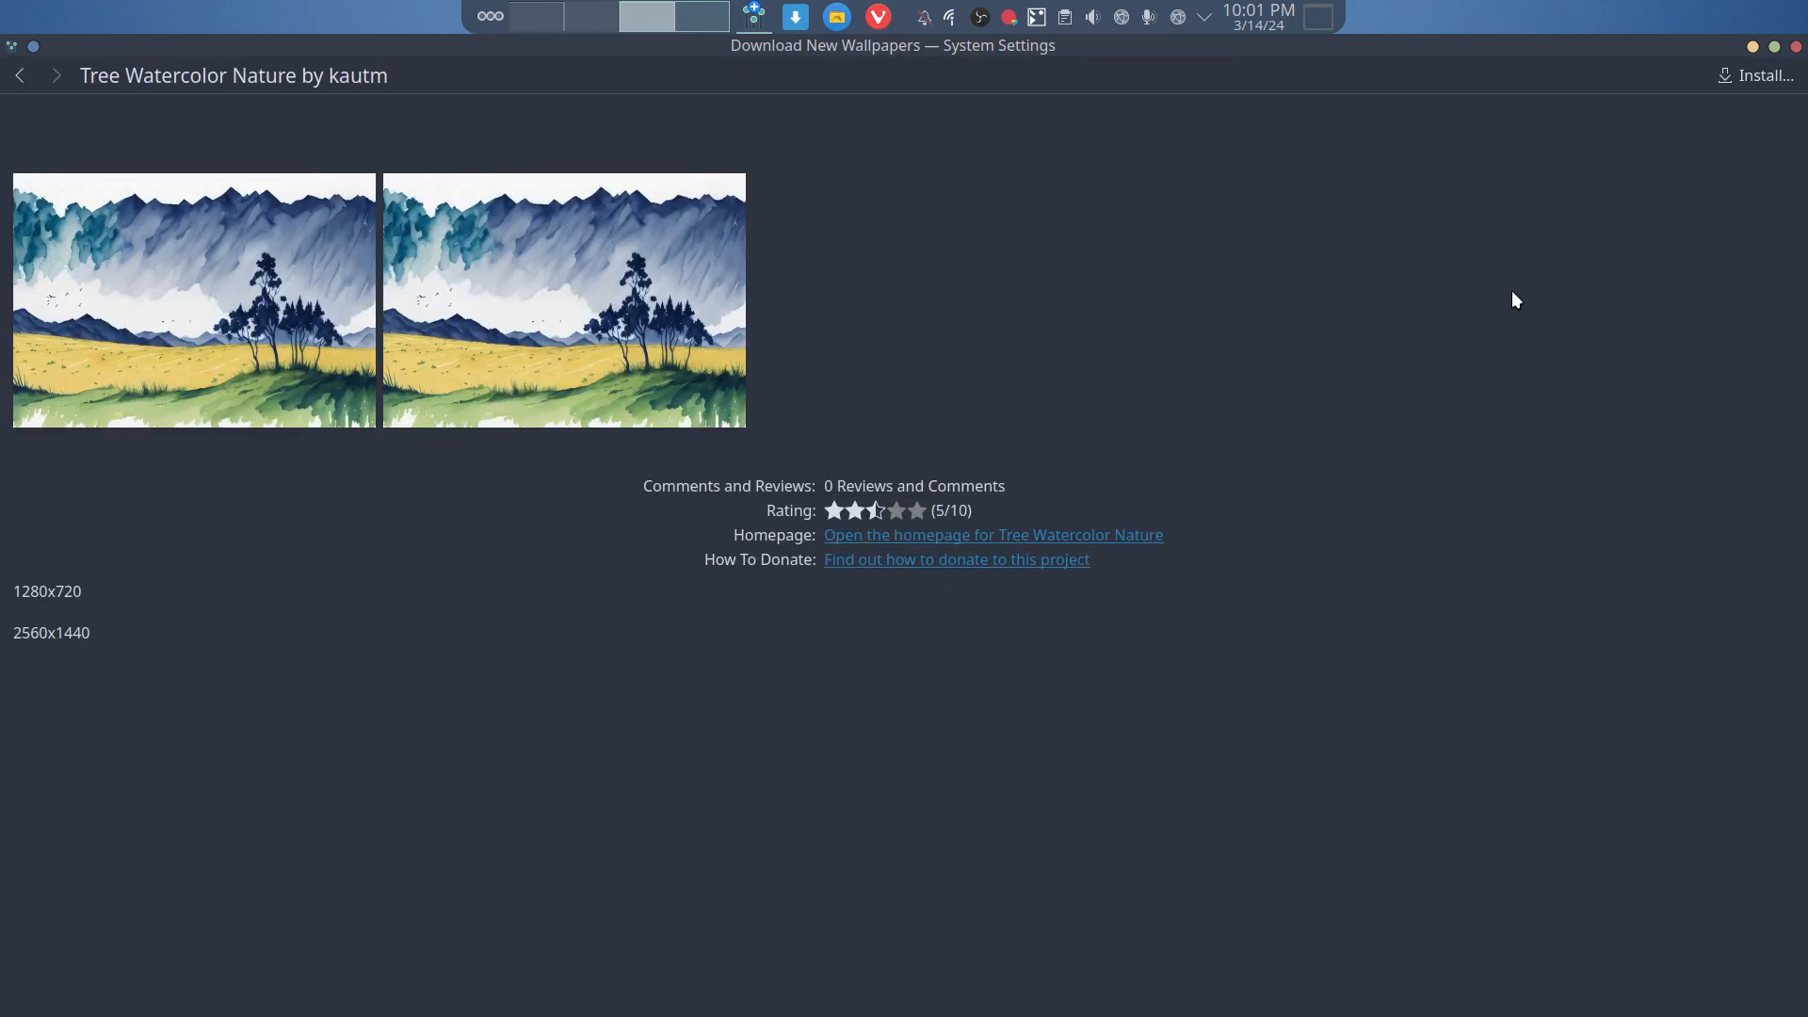
{"action": "left_click", "coordinate": [1753, 76]}
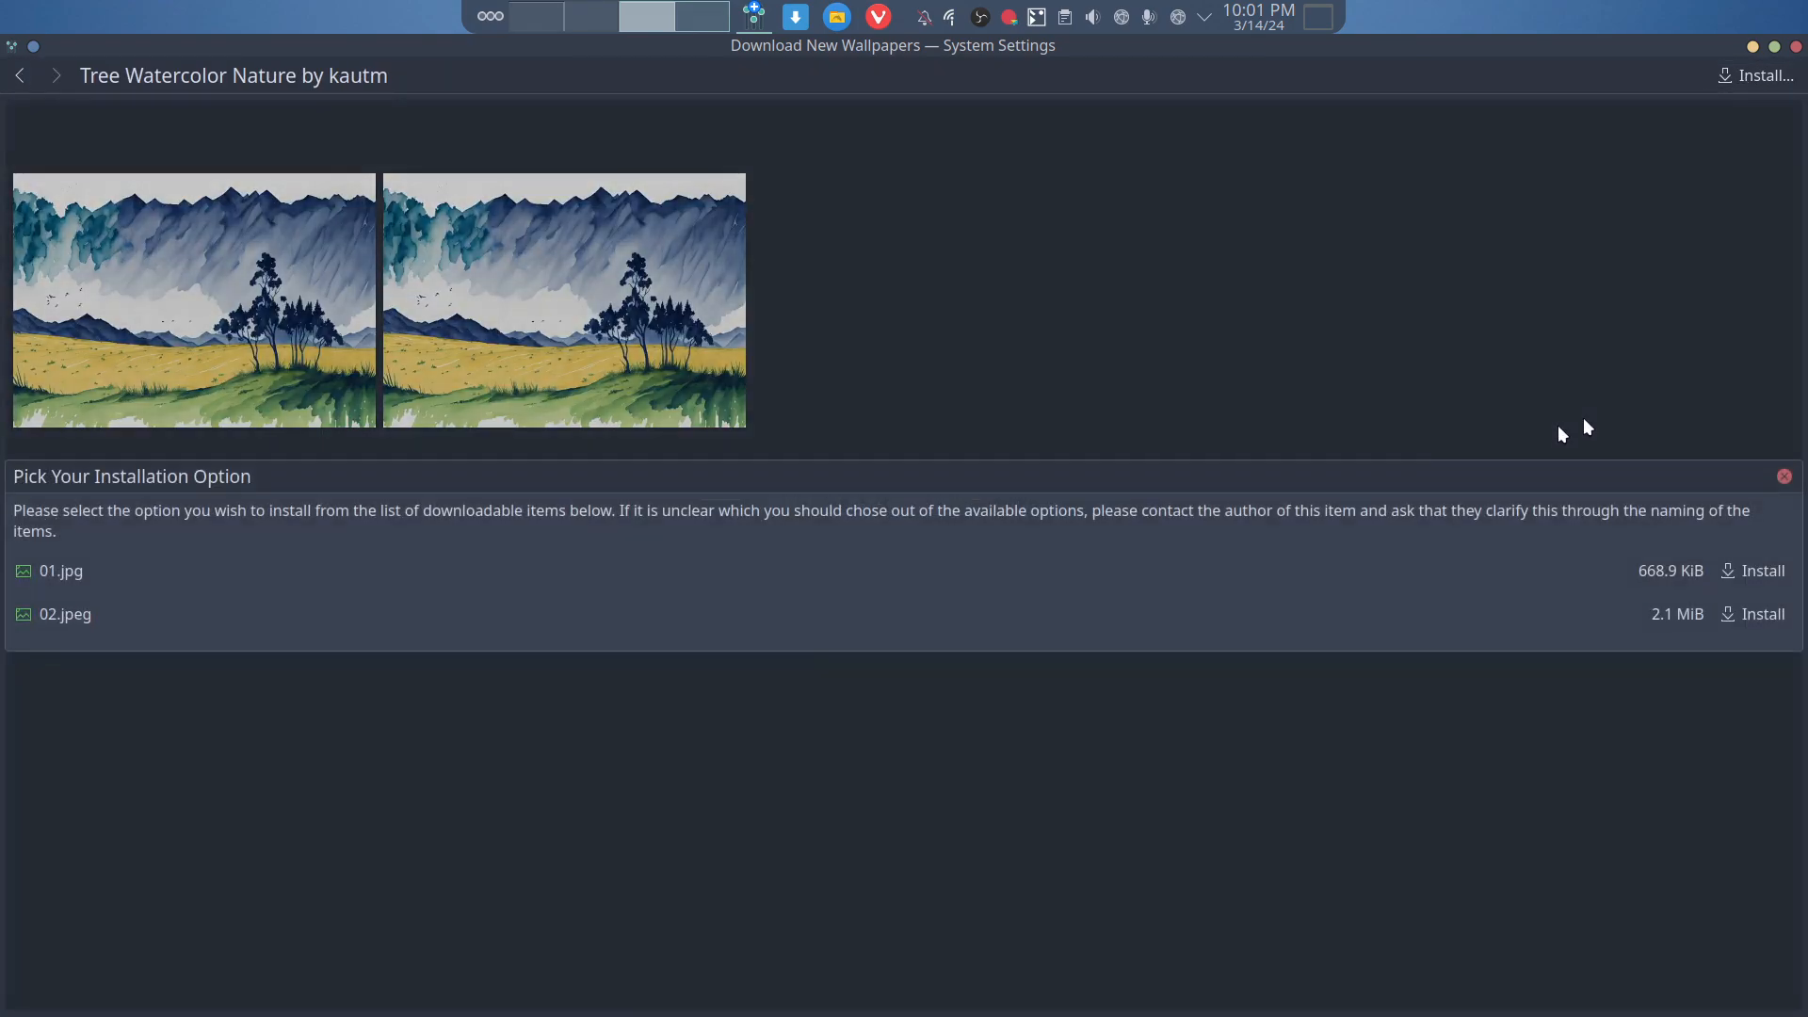
{"action": "left_click", "coordinate": [1753, 618]}
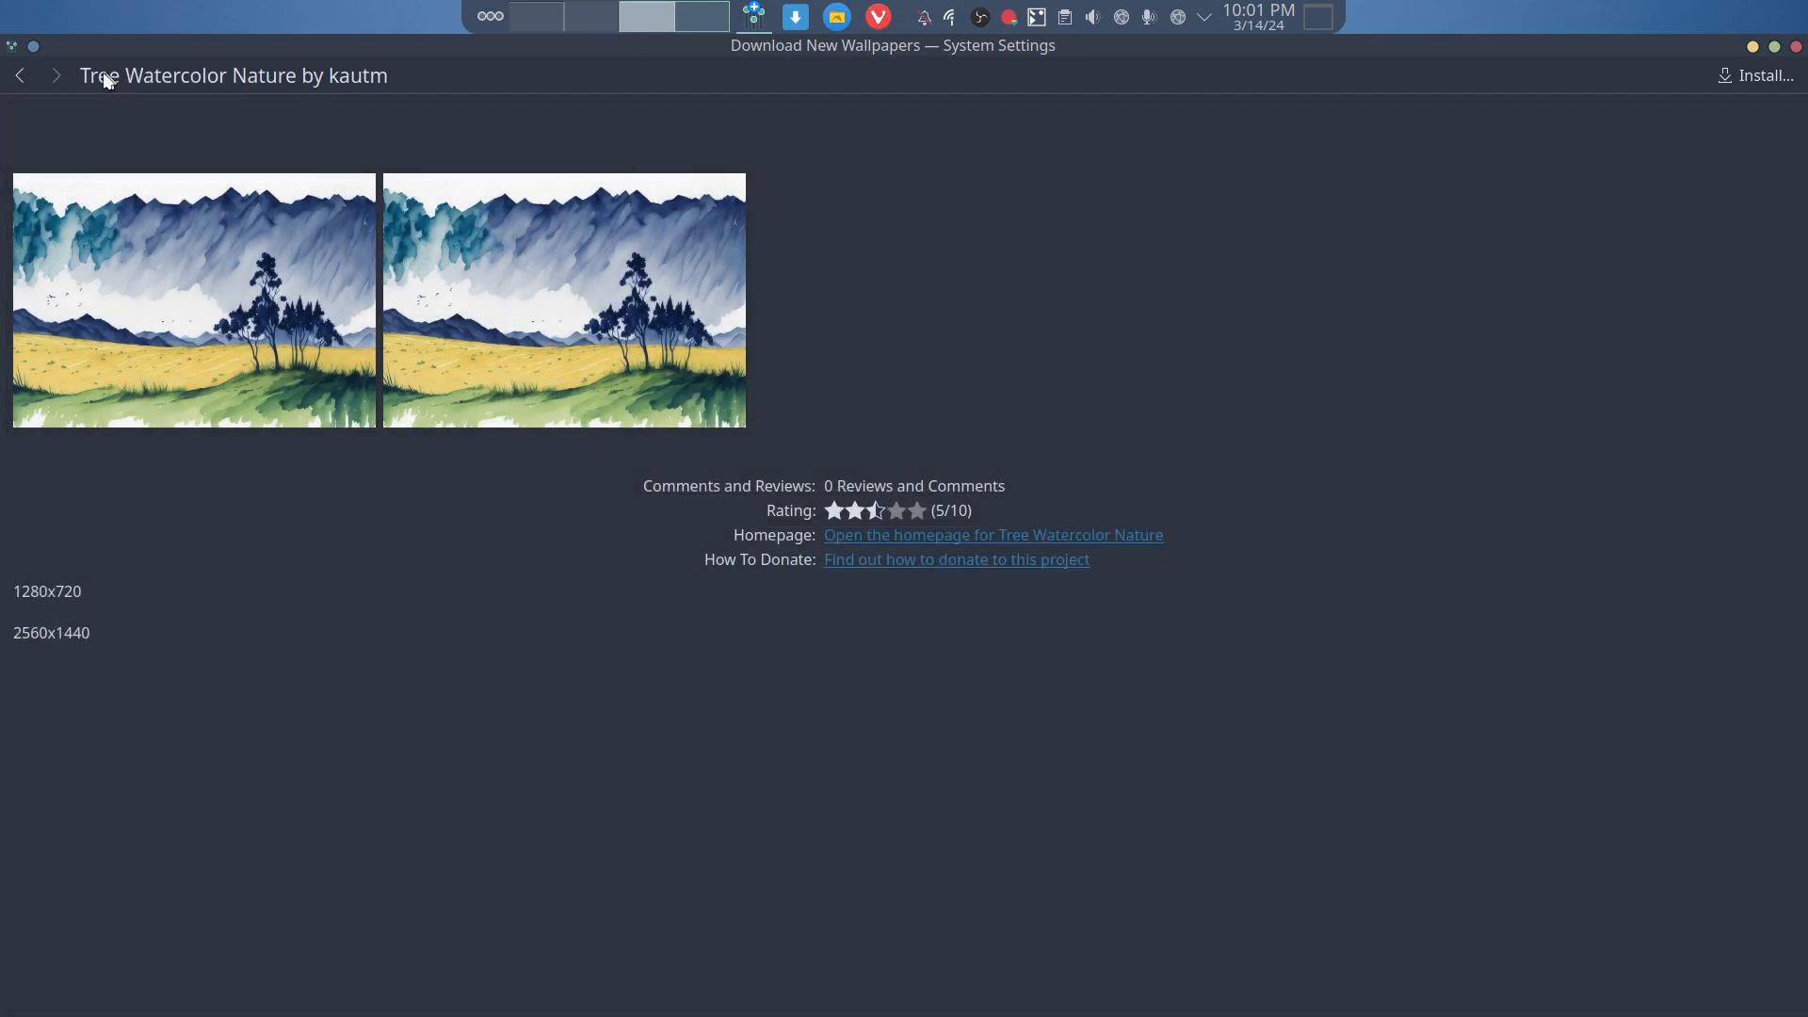
{"action": "left_click", "coordinate": [20, 75]}
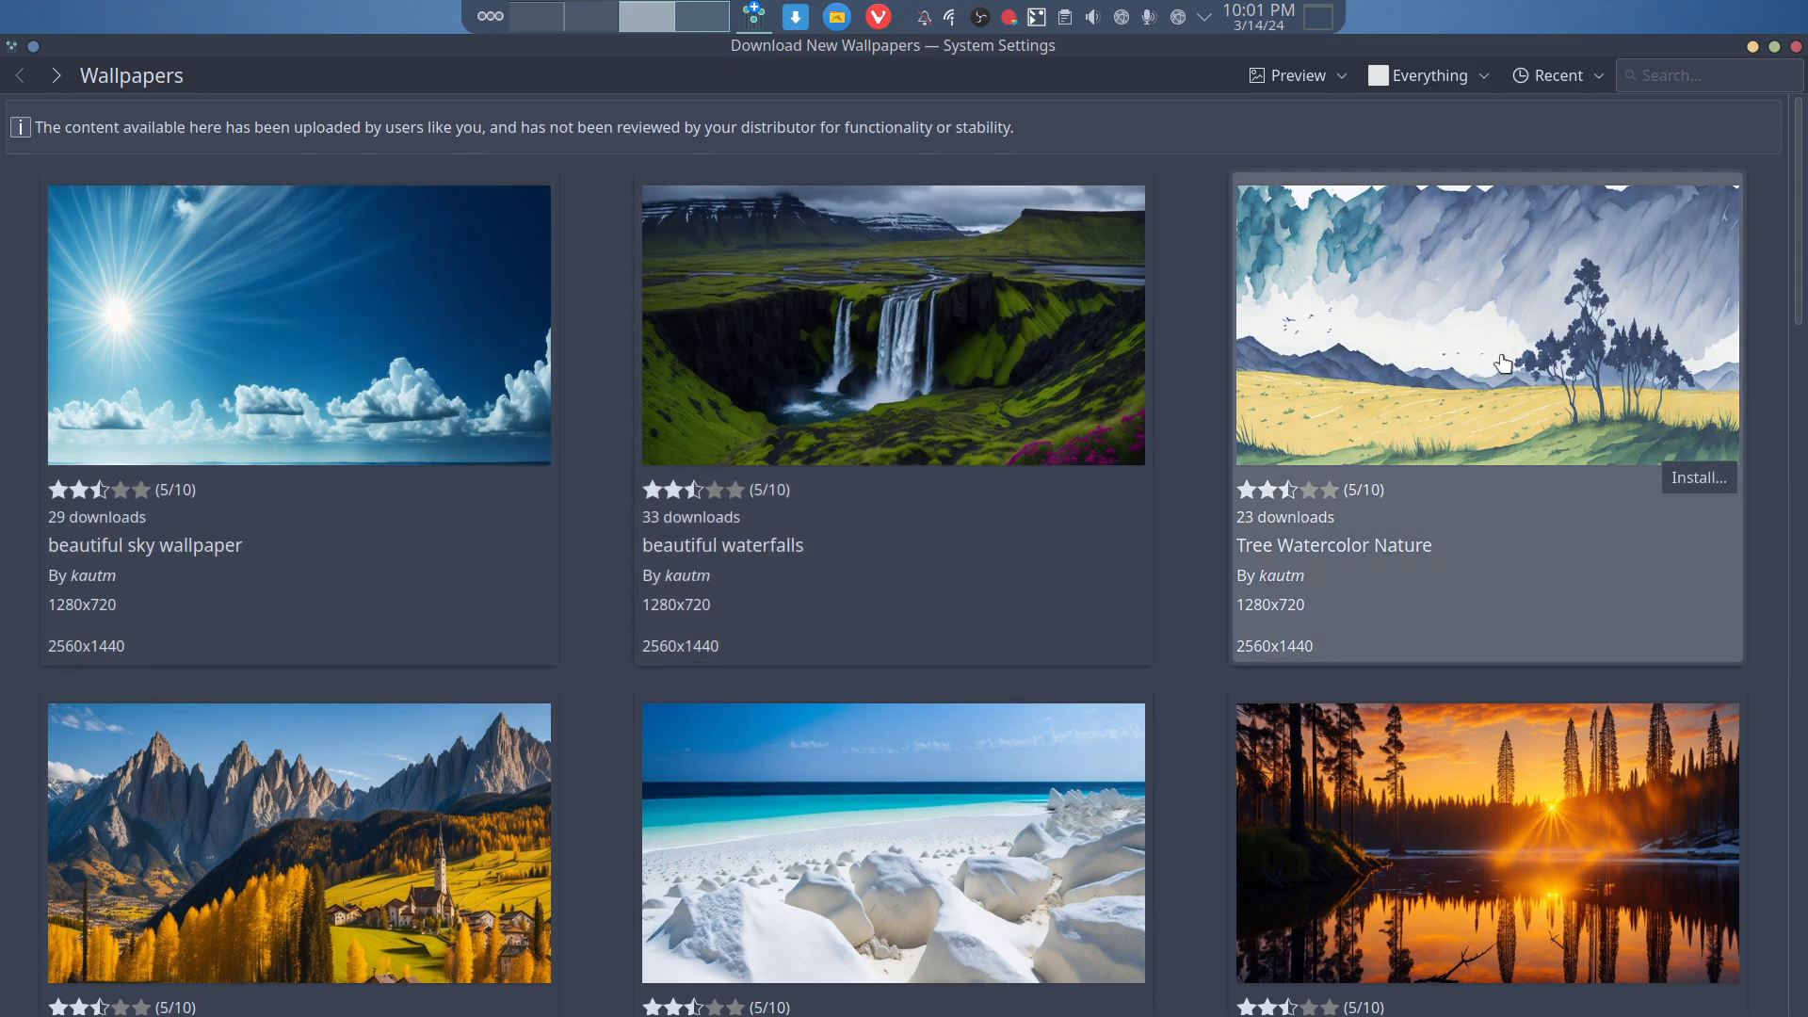
- Install 01.jpg of Tree Watercolor Nature from the wallpaper list and close the download window
{"action": "left_click", "coordinate": [1694, 477]}
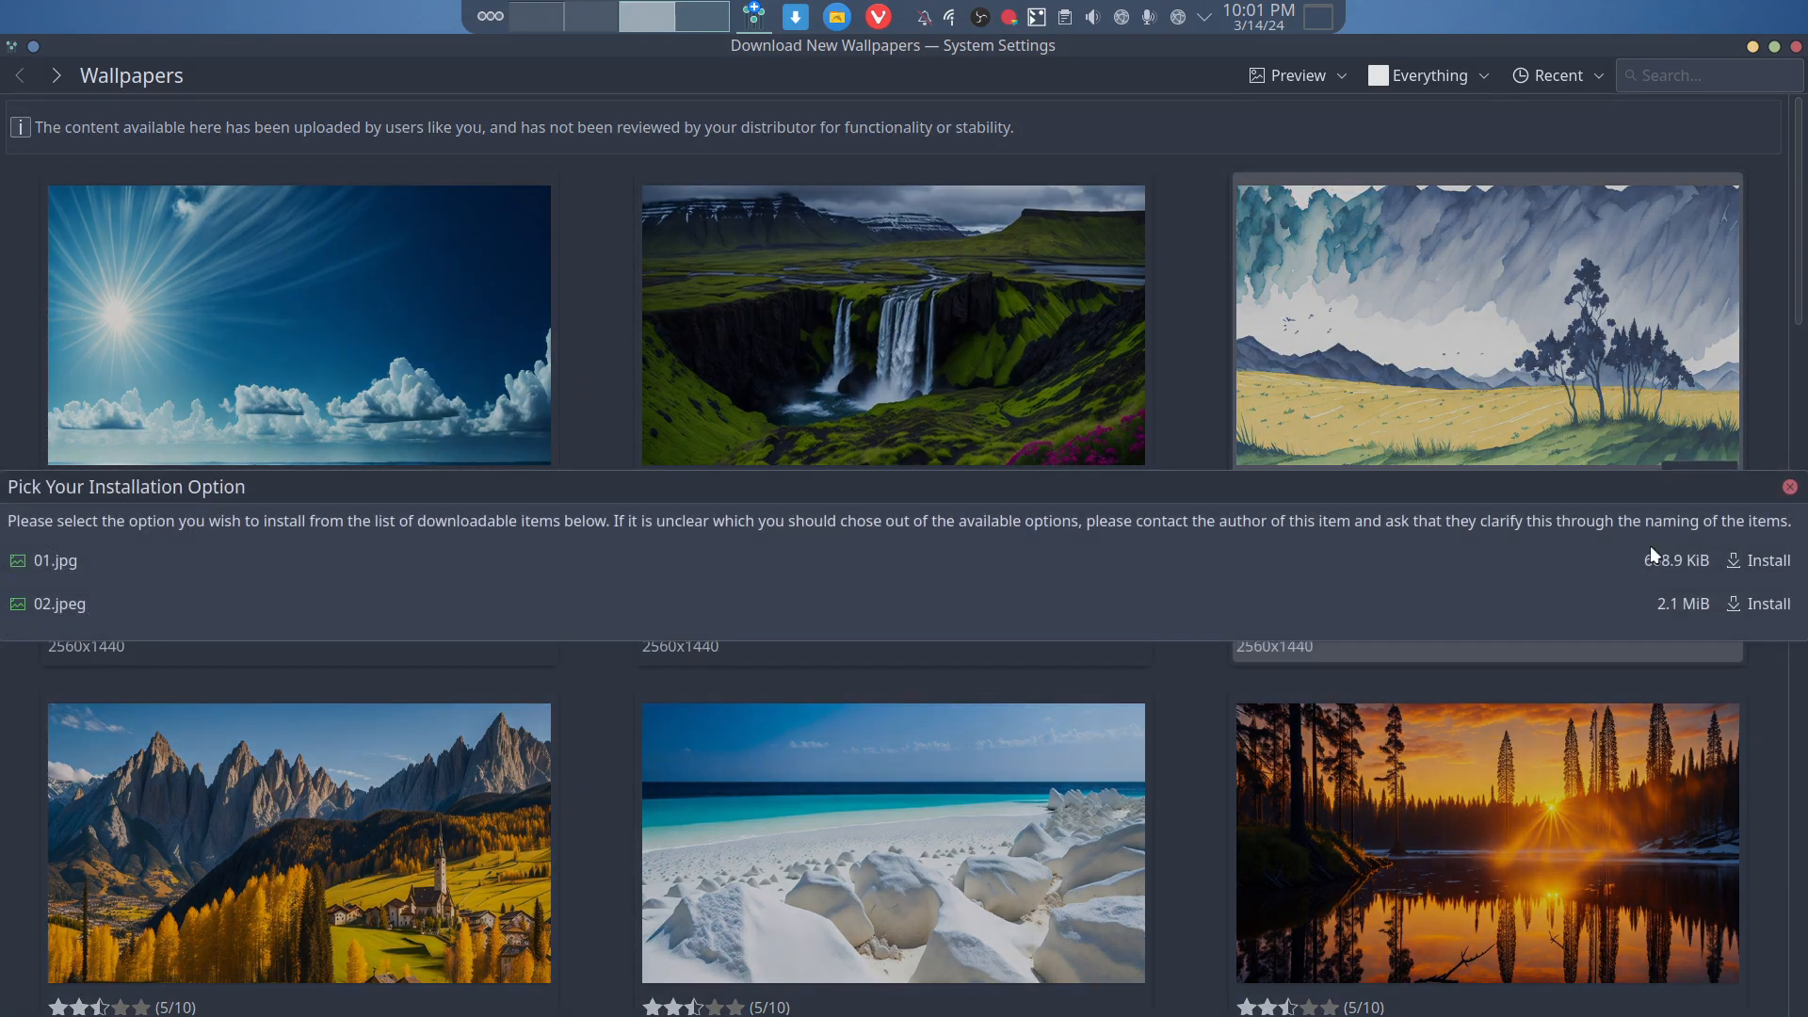
{"action": "left_click", "coordinate": [1729, 570]}
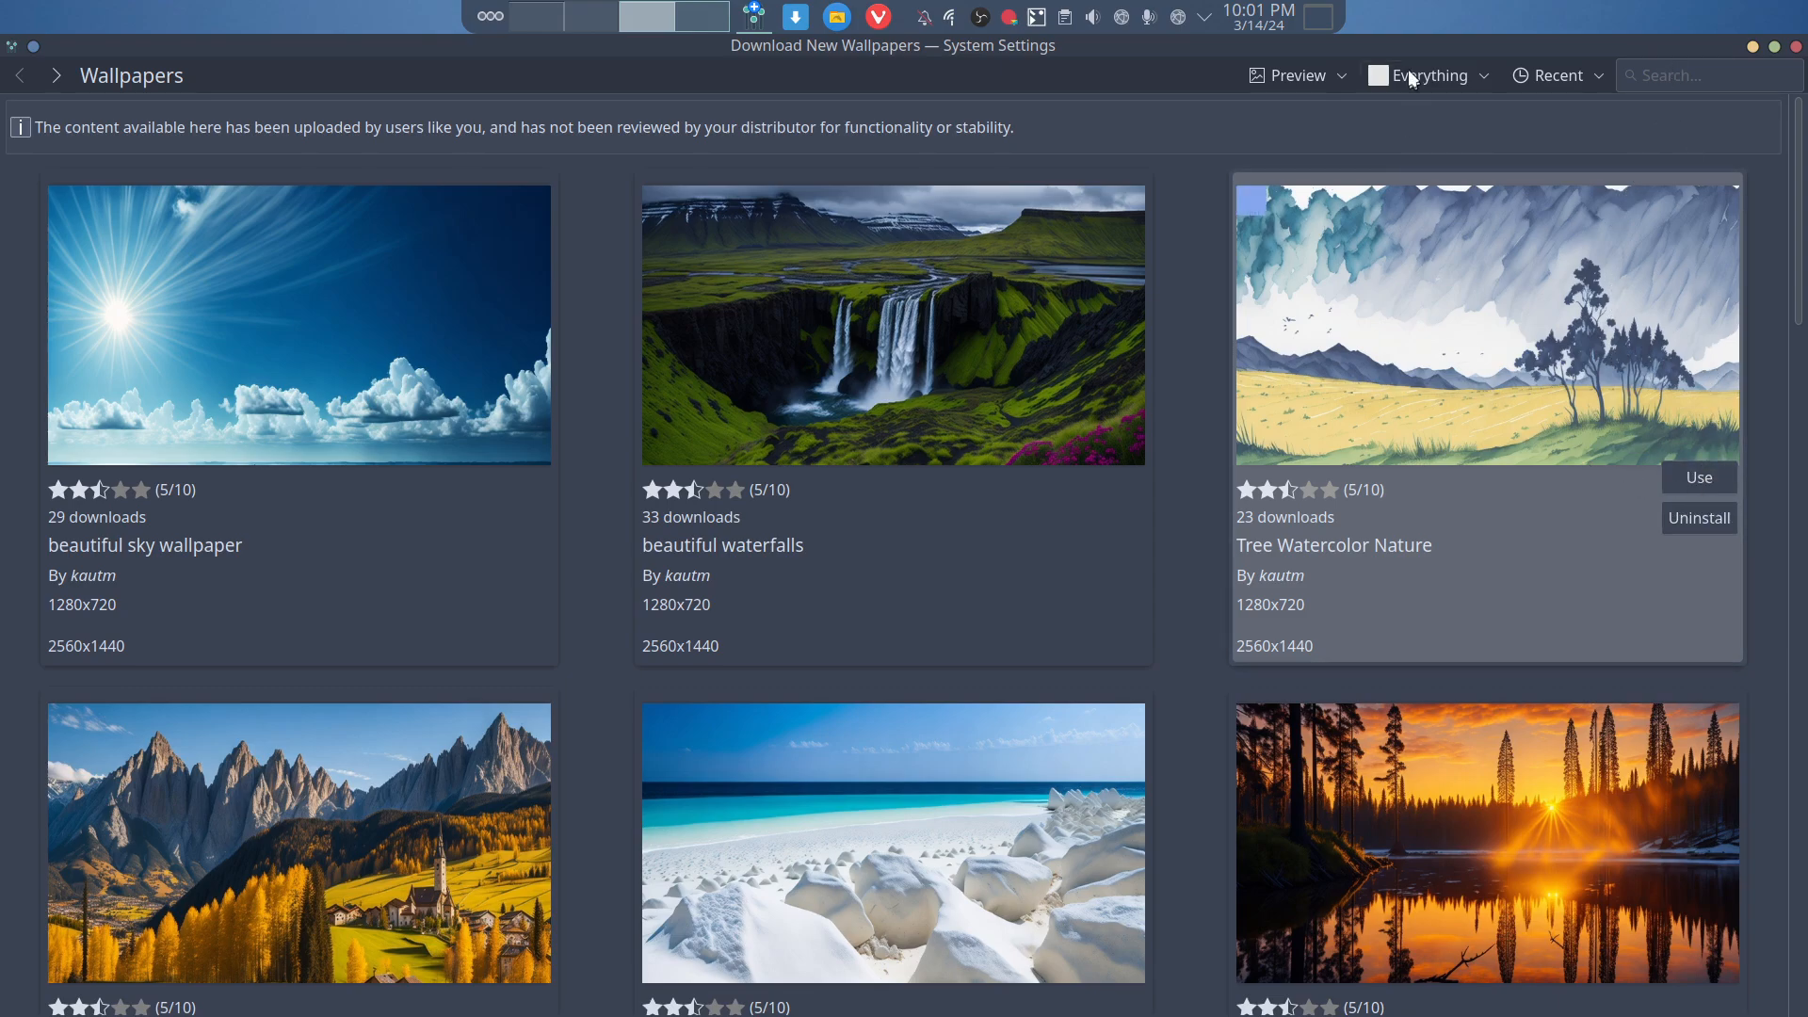
{"action": "left_click_drag", "start_coordinate": [1412, 48], "coordinate": [1246, 698]}
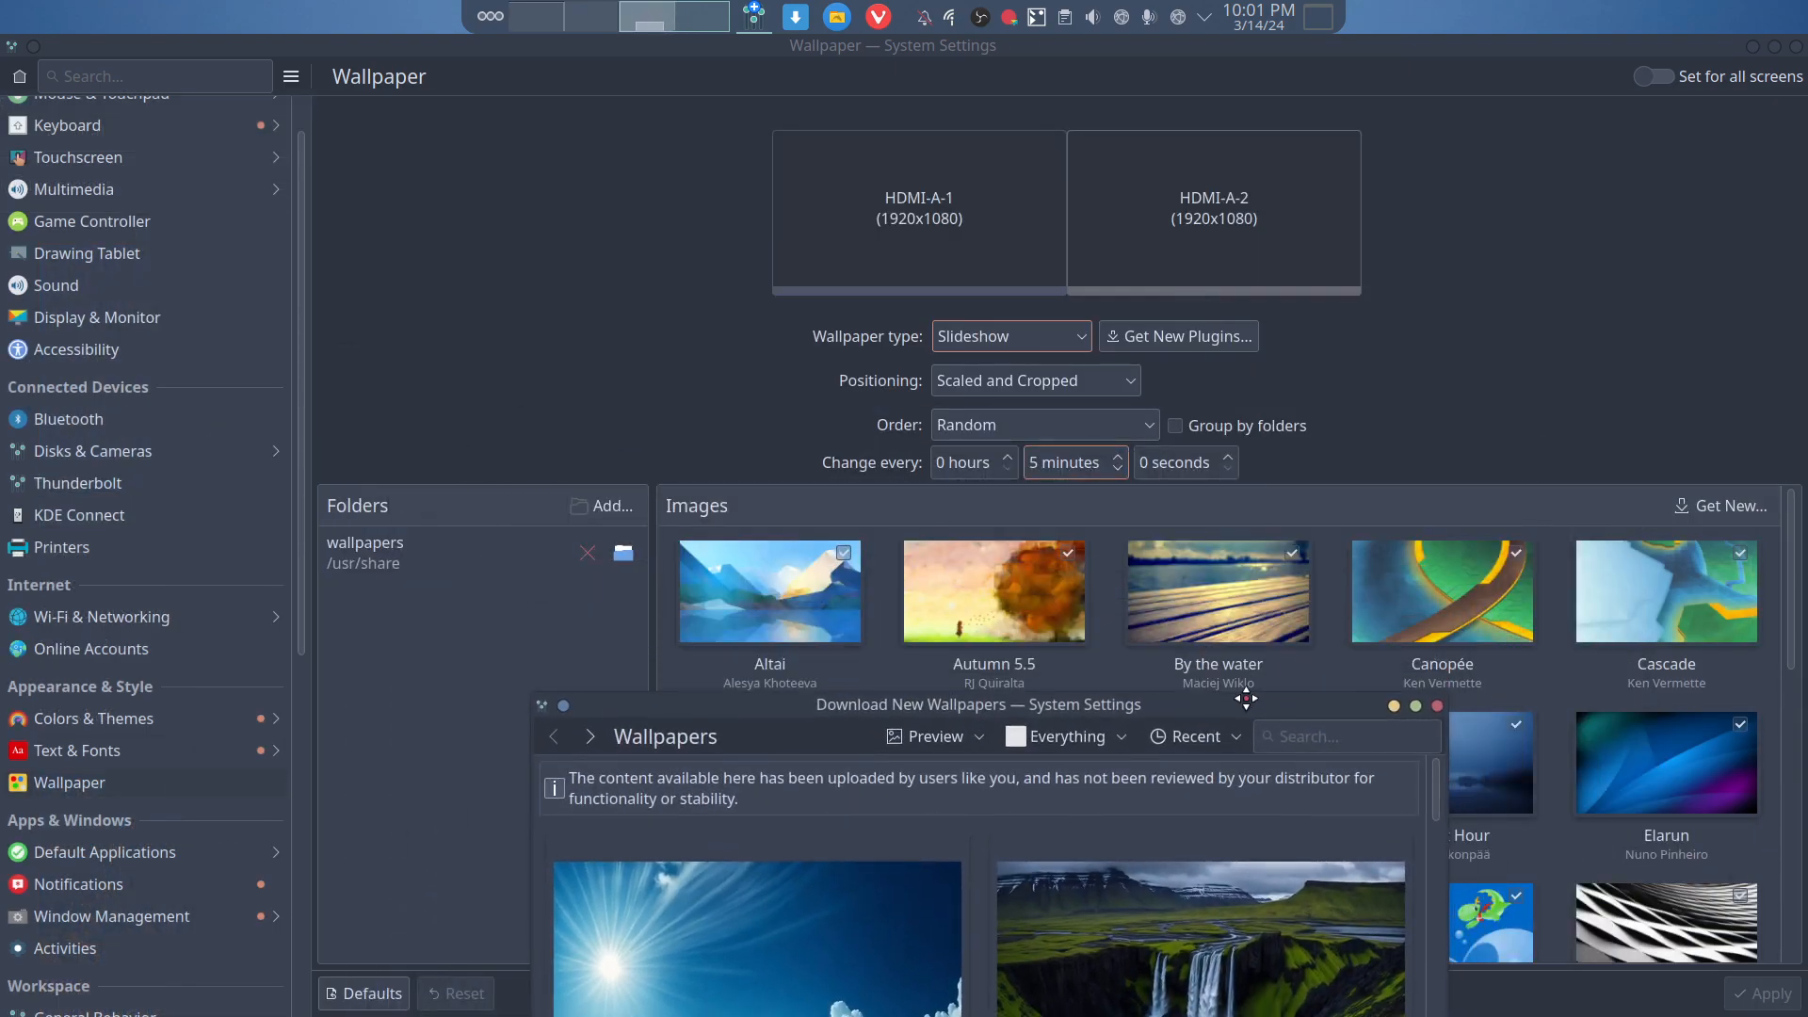
{"action": "left_click", "coordinate": [1437, 704]}
- Look through the slideshow images for the downloaded wallpaper
{"action": "scroll", "coordinate": [1201, 708], "scroll_direction": "down", "scroll_amount": 8}
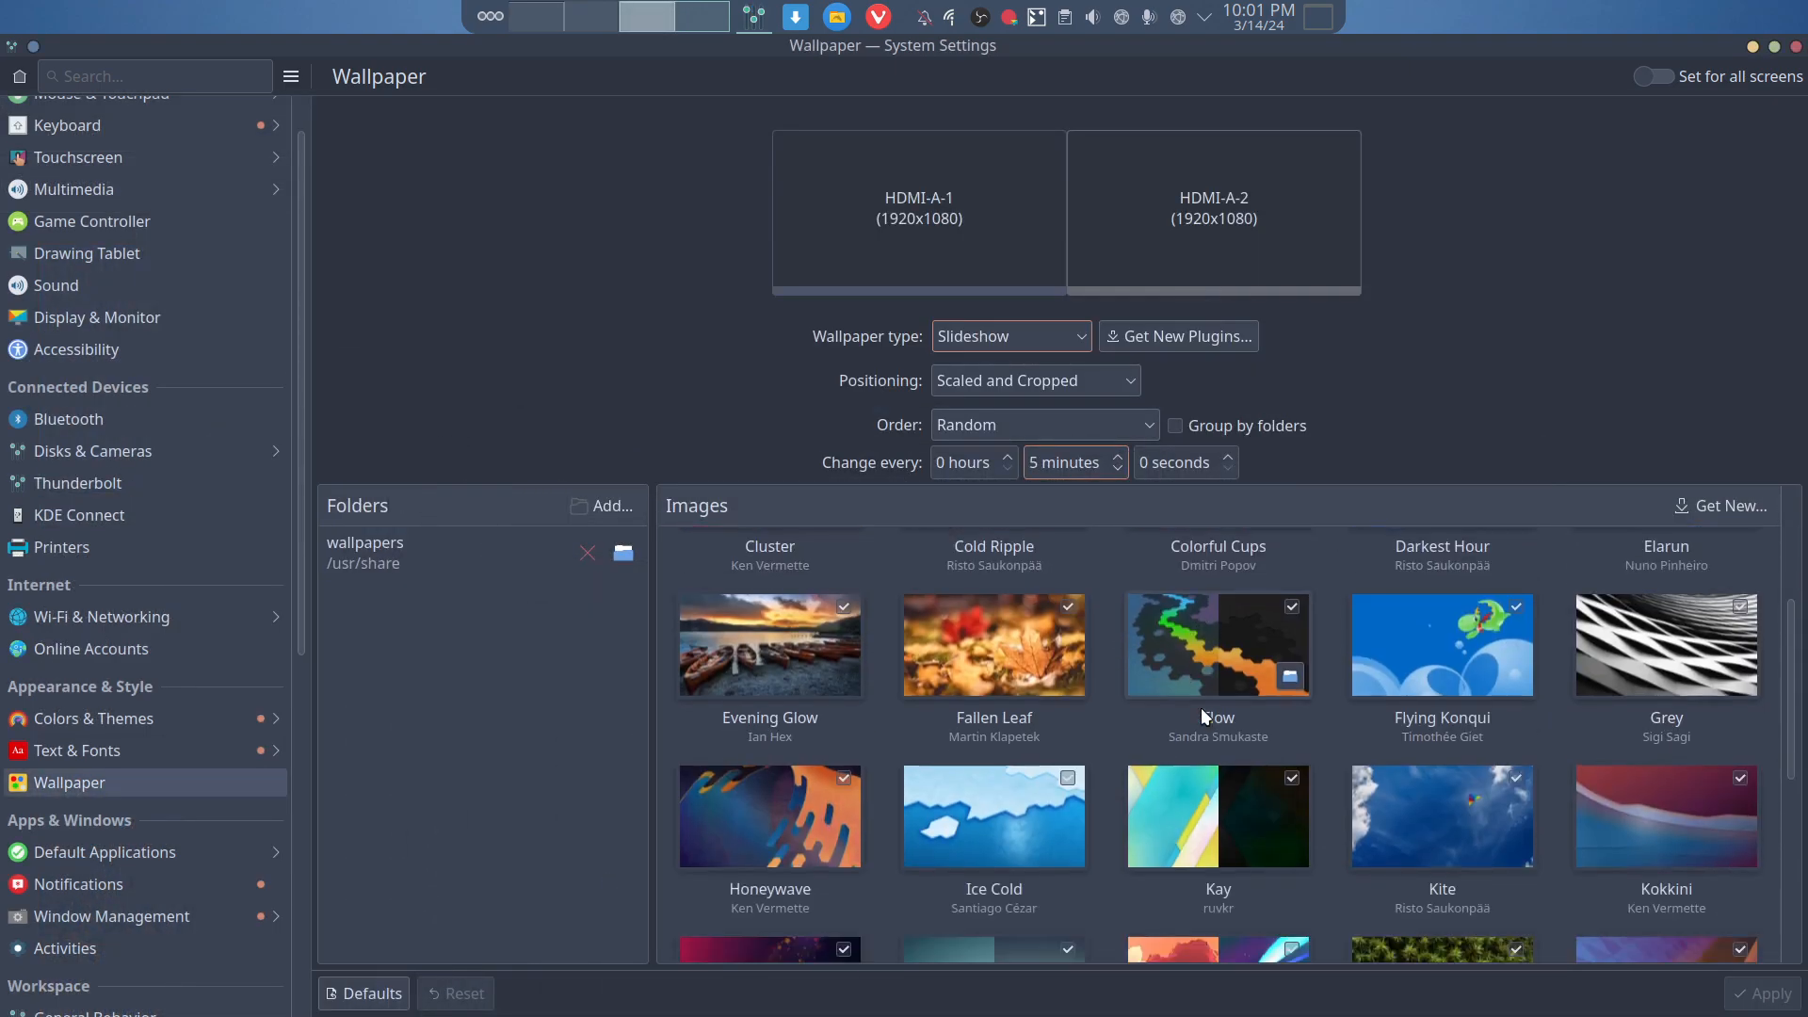
{"action": "scroll", "coordinate": [1201, 708], "scroll_direction": "up", "scroll_amount": 8}
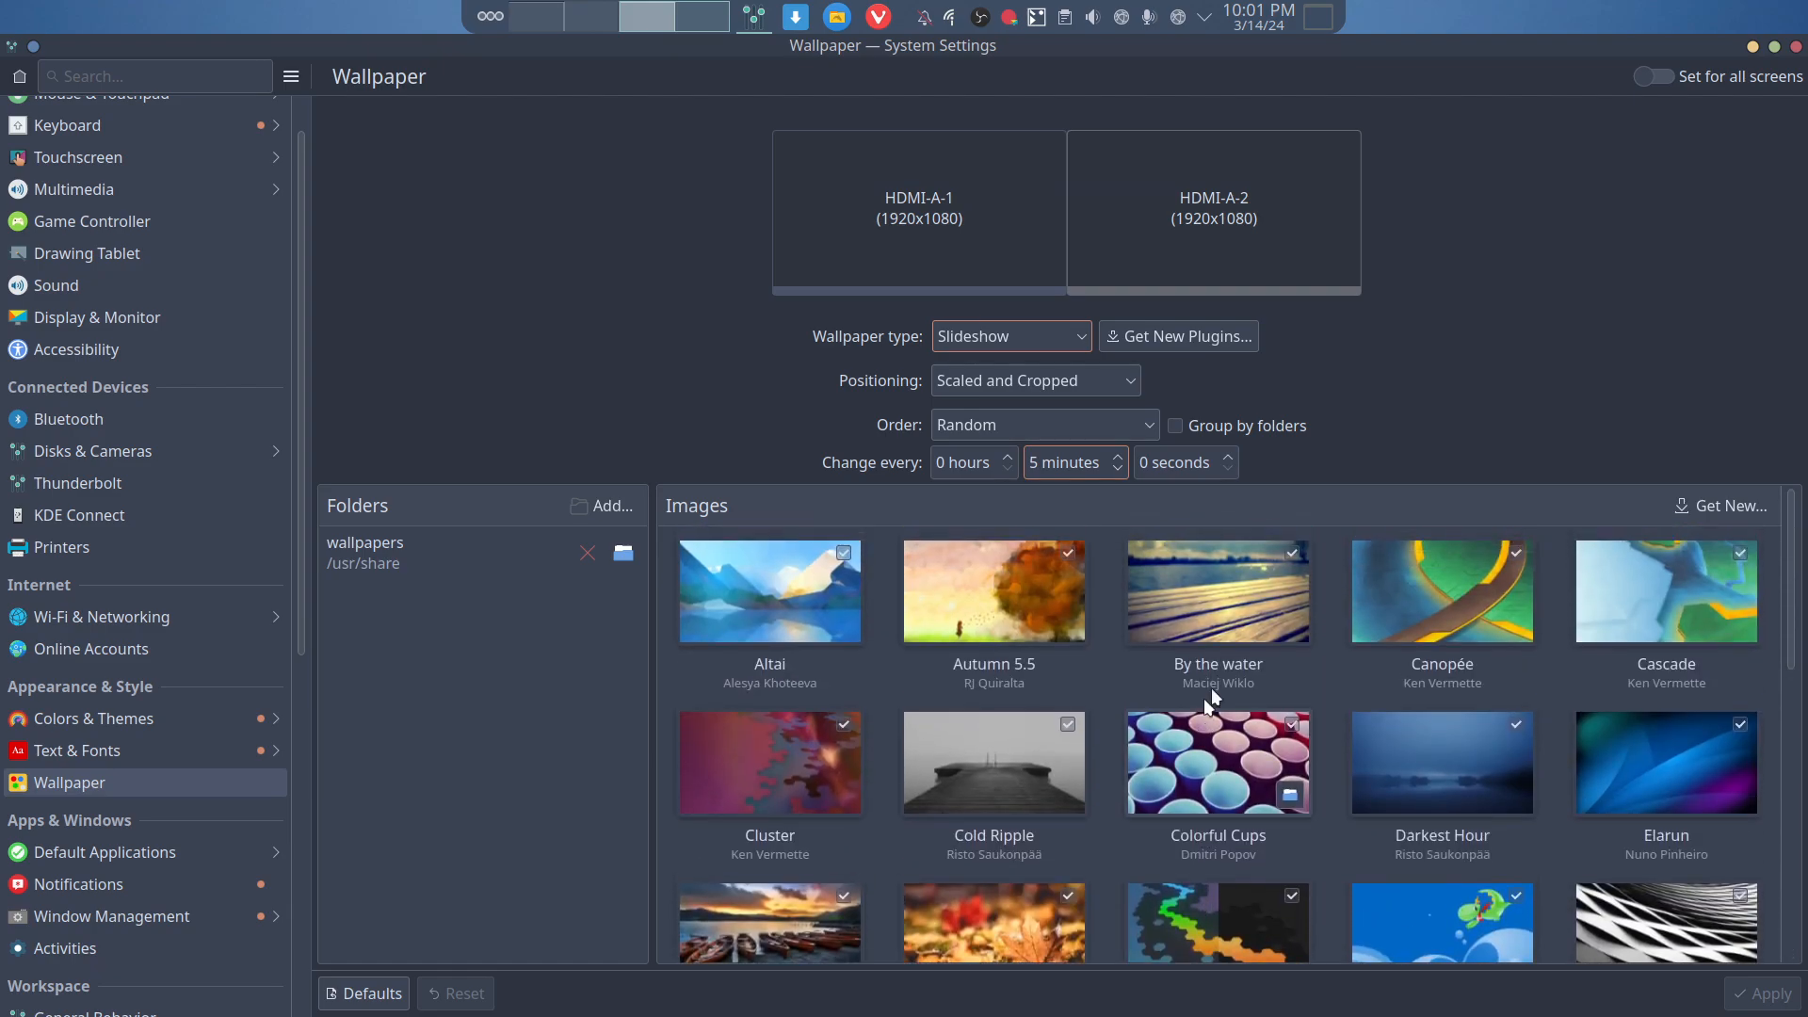
{"action": "left_click_drag", "start_coordinate": [1464, 92], "coordinate": [442, 2]}
{"action": "scroll", "coordinate": [1719, 663], "scroll_direction": "down", "scroll_amount": 8}
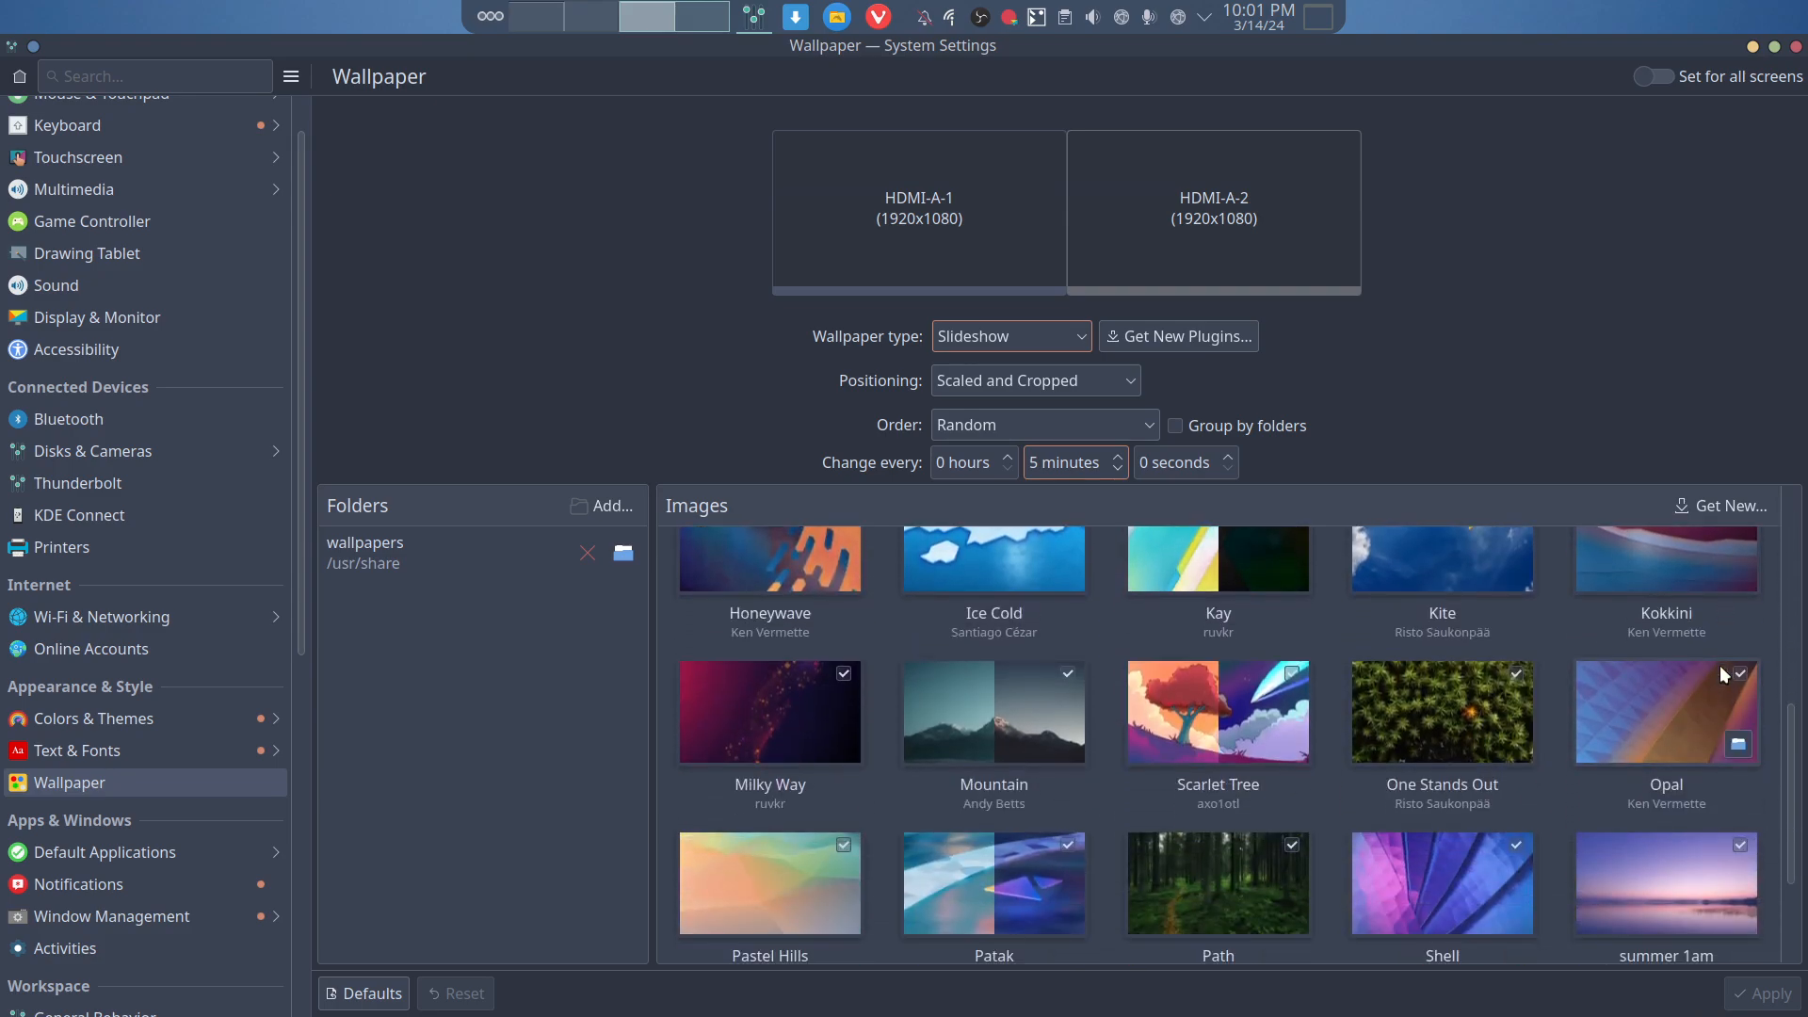
{"action": "scroll", "coordinate": [1720, 665], "scroll_direction": "up", "scroll_amount": 8}
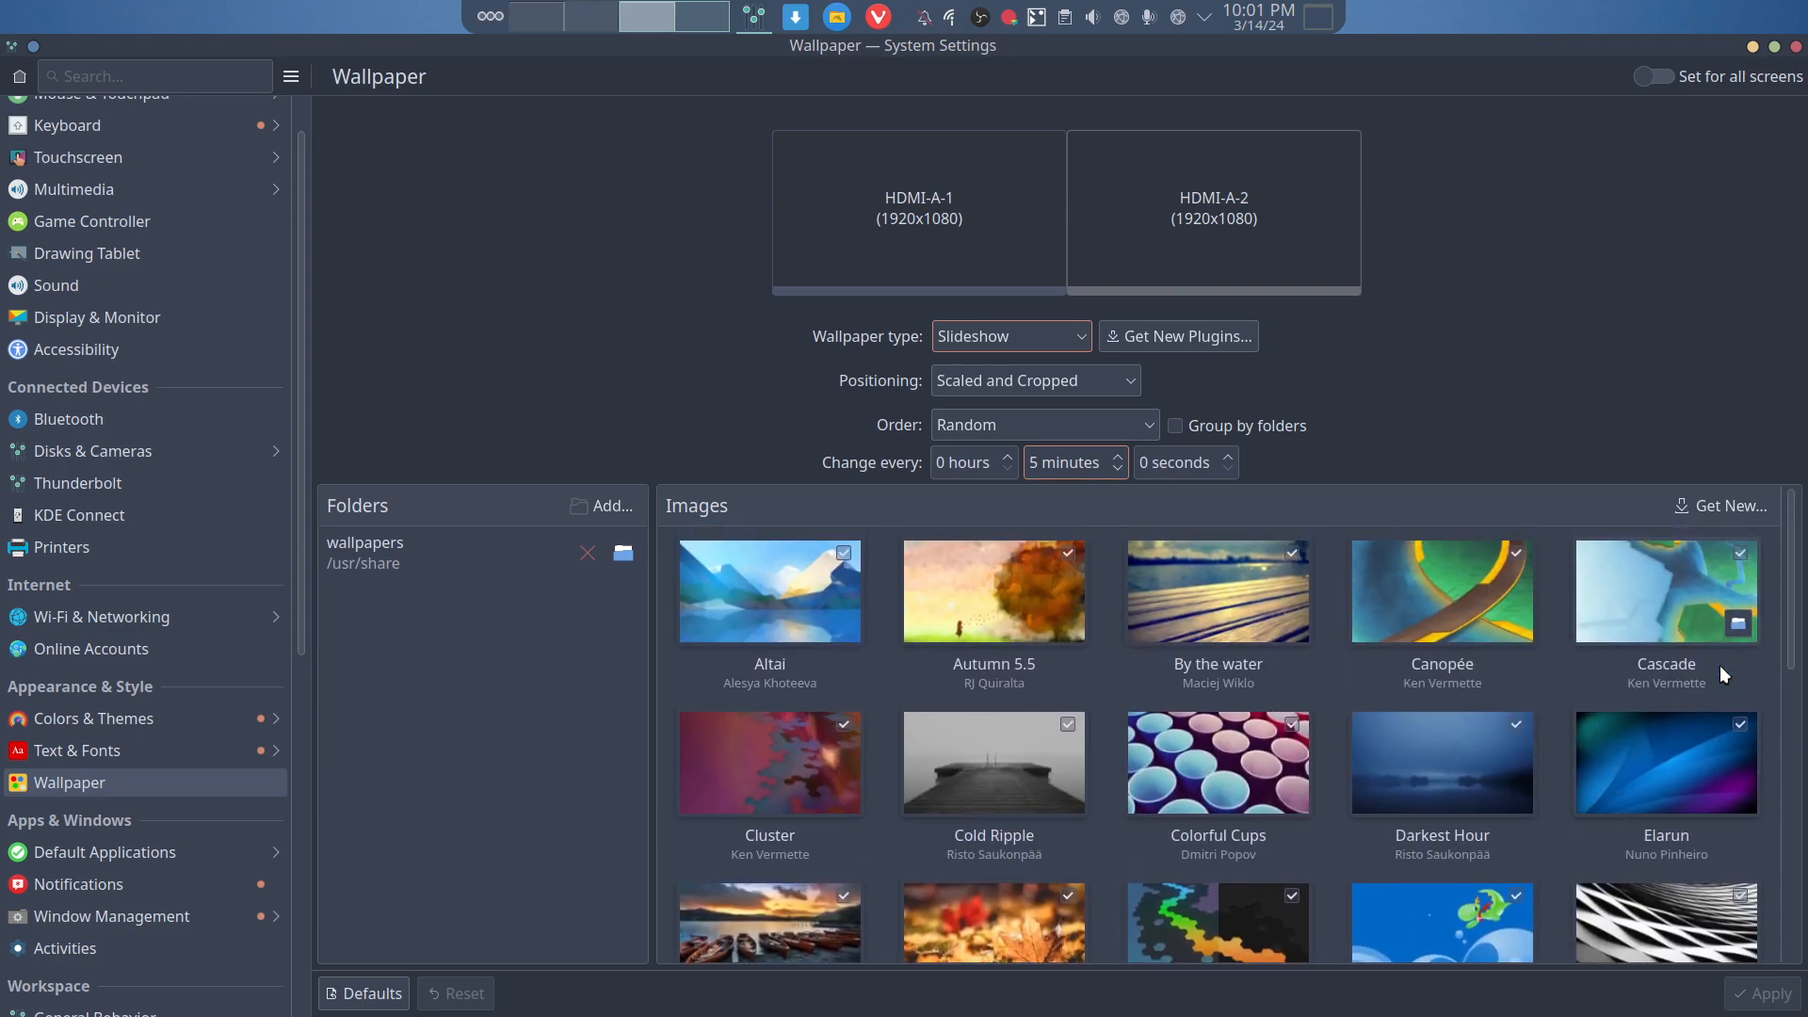
- Open the wallpaper download window, maximize it and search the wallpapers for "plasma 6"
{"action": "left_click", "coordinate": [1703, 514]}
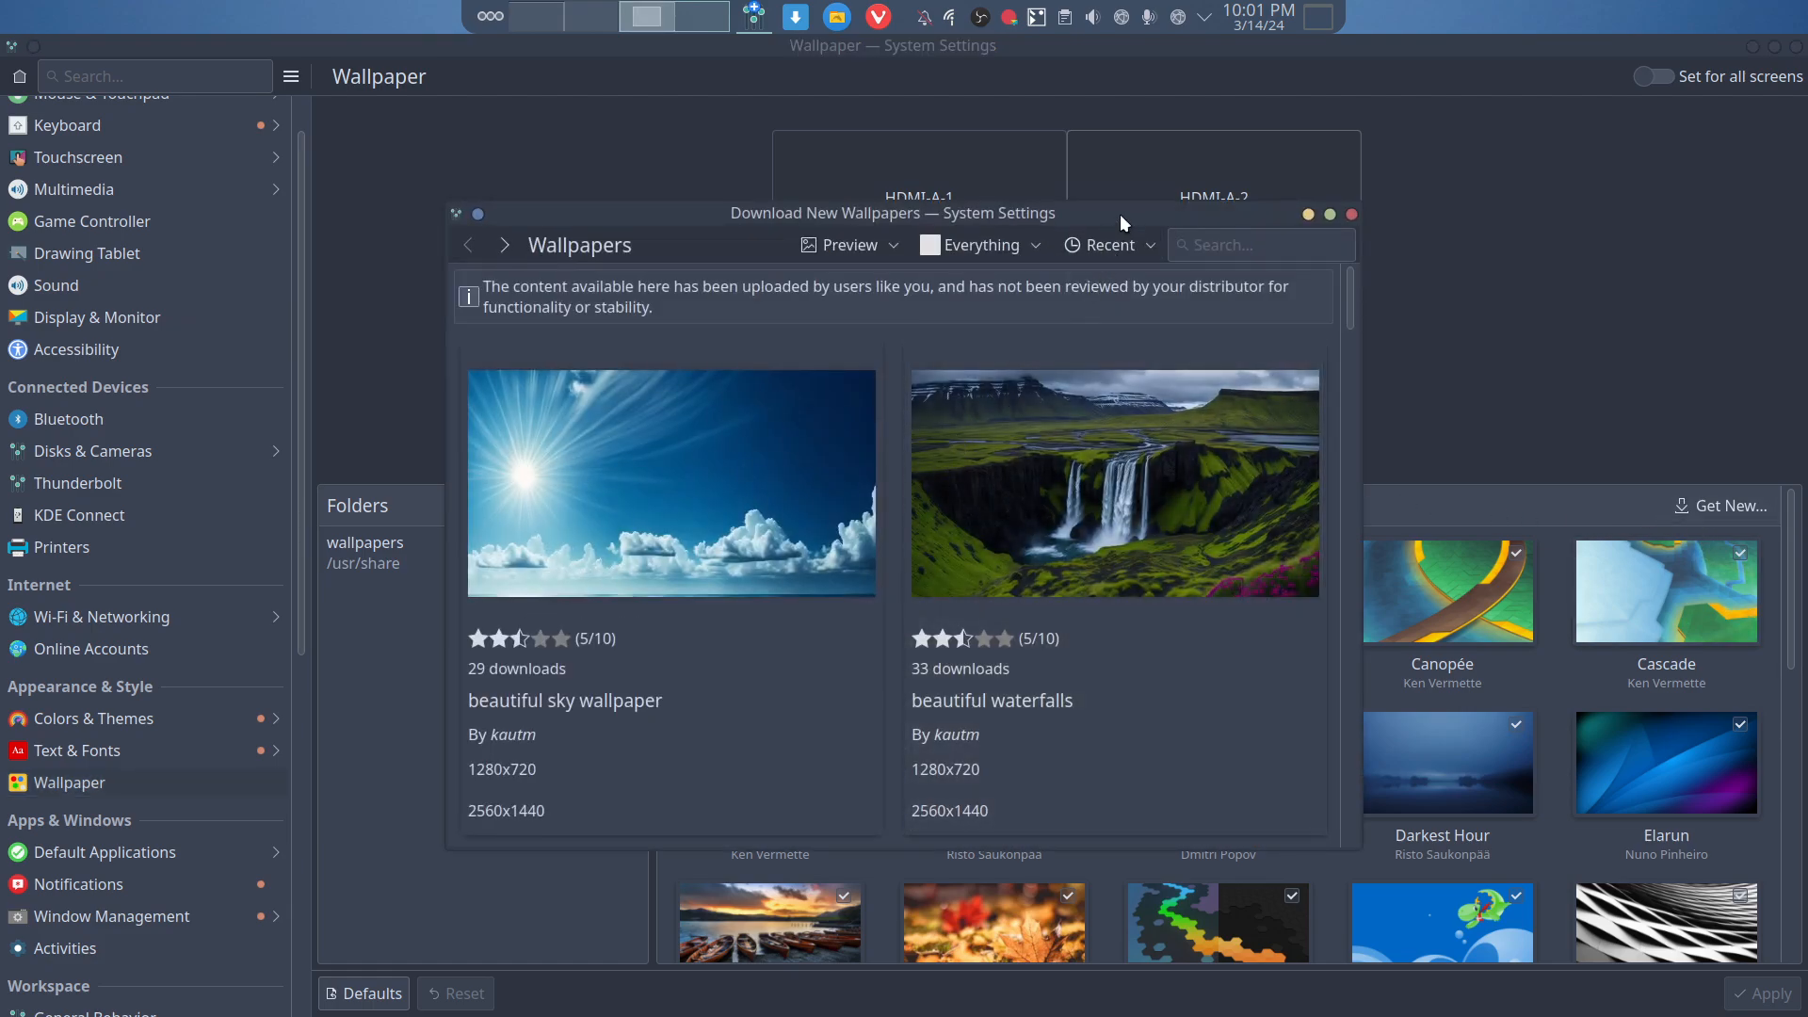
{"action": "double_click", "coordinate": [1121, 213]}
{"action": "mouse_move", "coordinate": [1674, 487]}
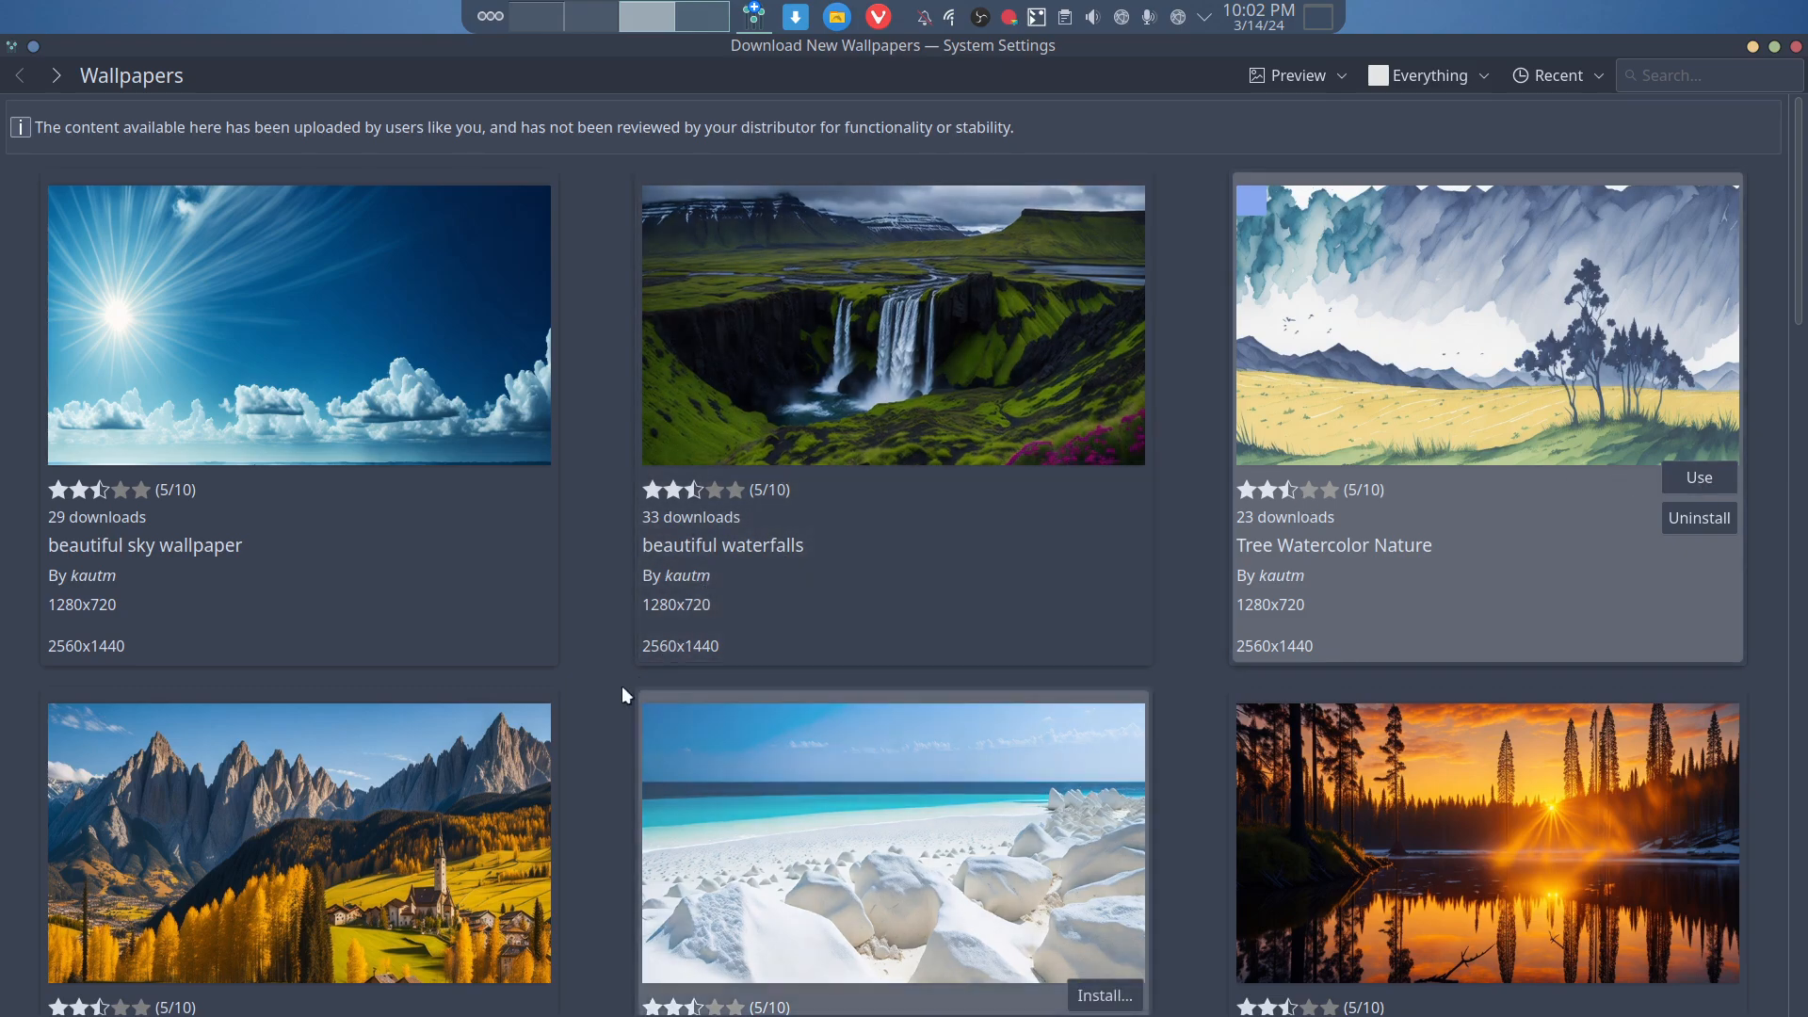
{"action": "left_click", "coordinate": [1650, 74]}
{"action": "type", "text": "plasma"}
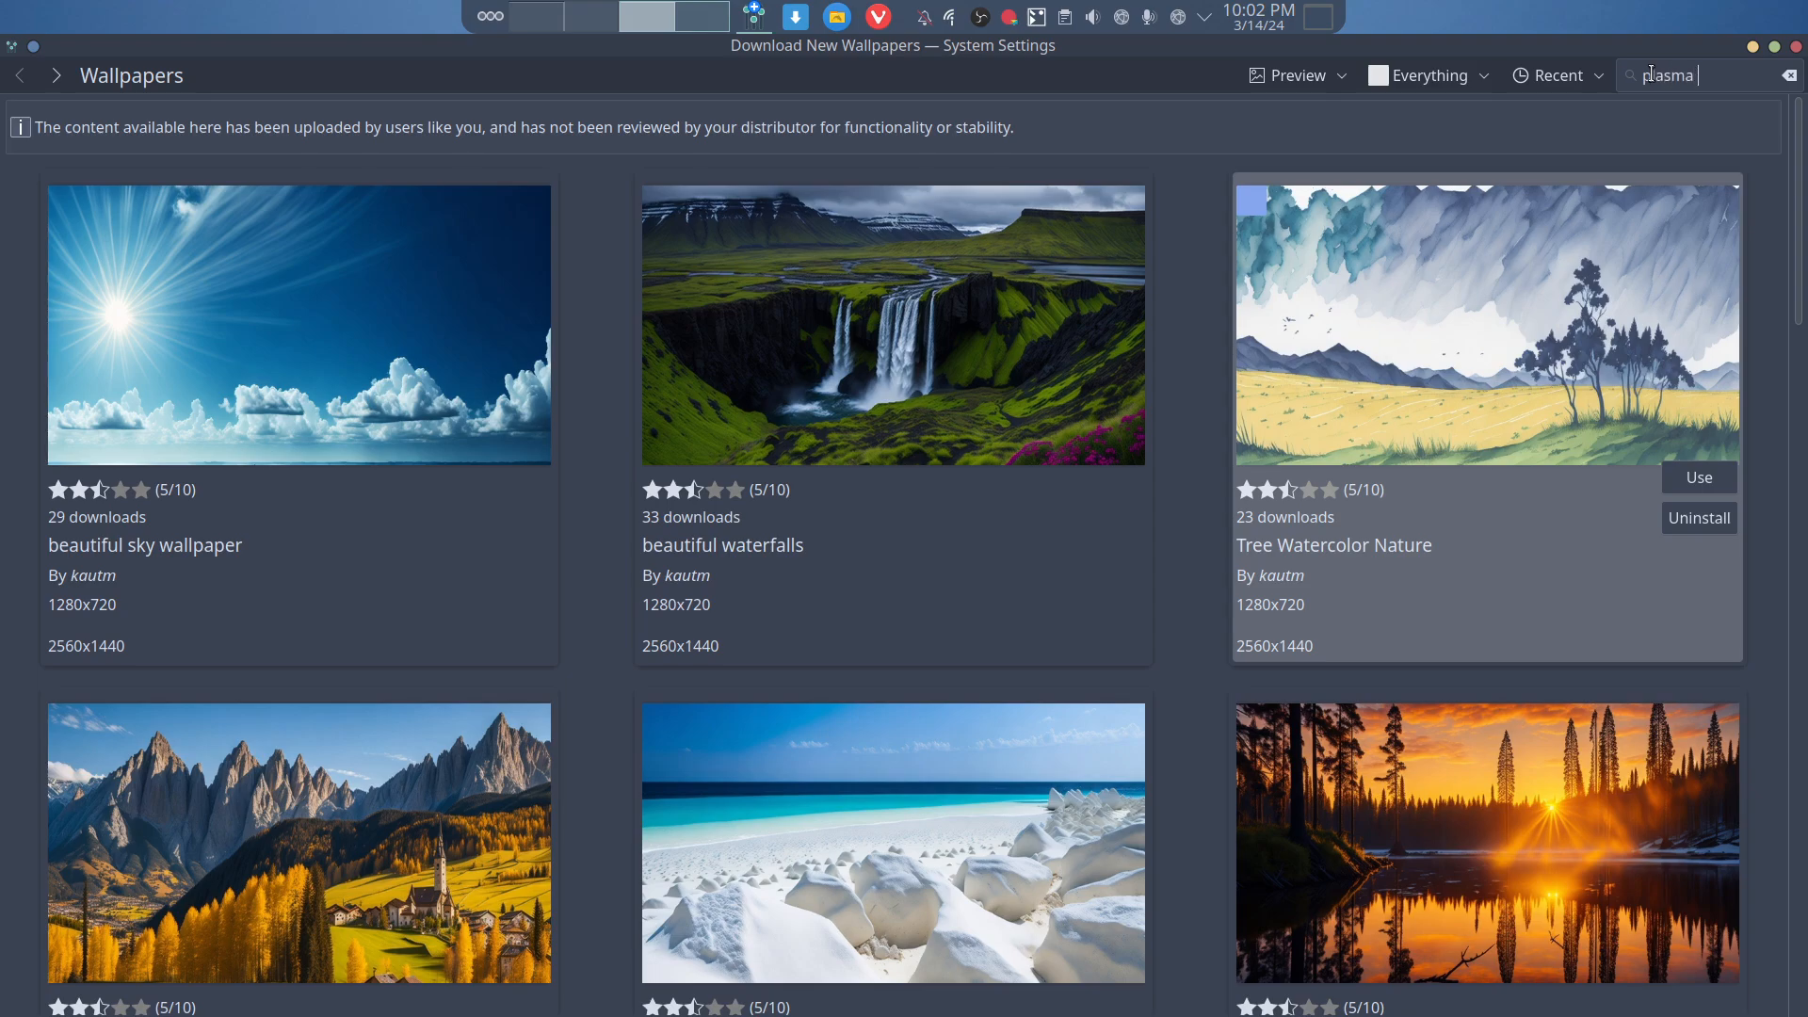
{"action": "type", "text": " 6"}
{"action": "key", "text": "Return"}
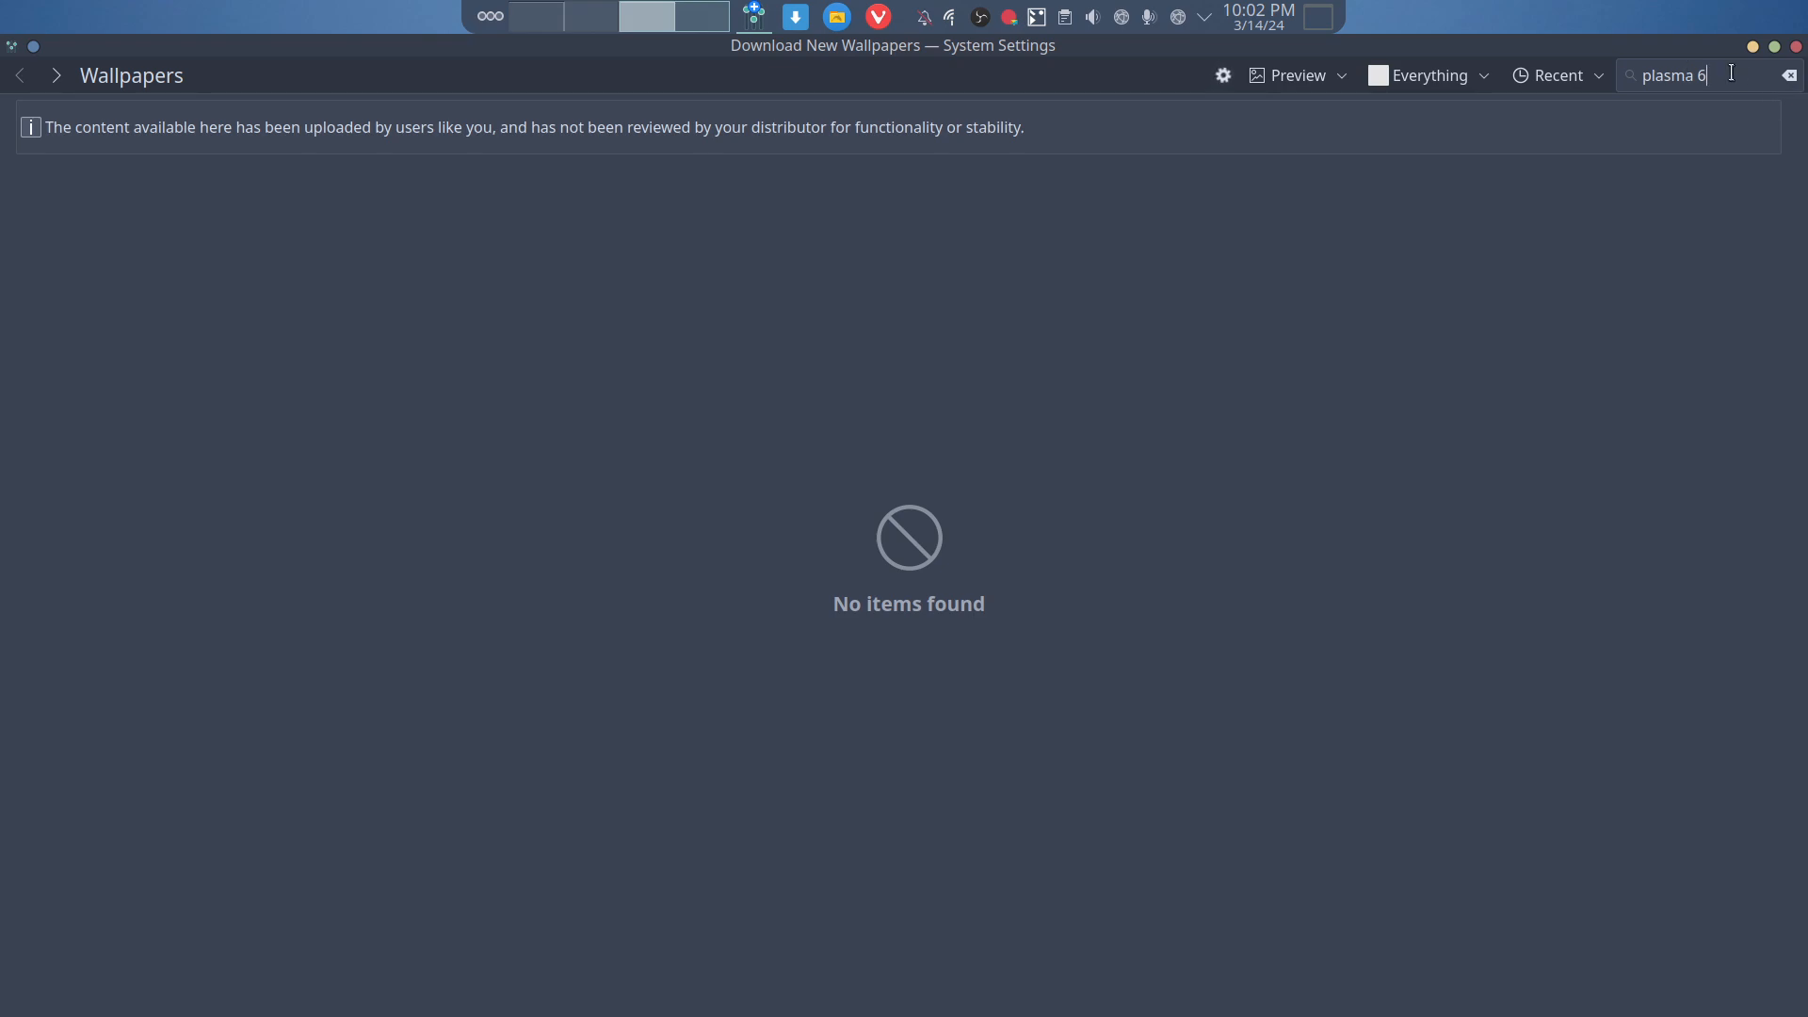
- Clear the wallpaper search and check the ArcoLinux installation progress on the virtual machine's desktop before returning to the wallpaper list
{"action": "key", "text": "BackSpace"}
{"action": "key", "text": "BackSpace"}
{"action": "key", "text": "BackSpace"}
{"action": "key", "text": "BackSpace"}
{"action": "key", "text": "BackSpace"}
{"action": "key", "text": "BackSpace"}
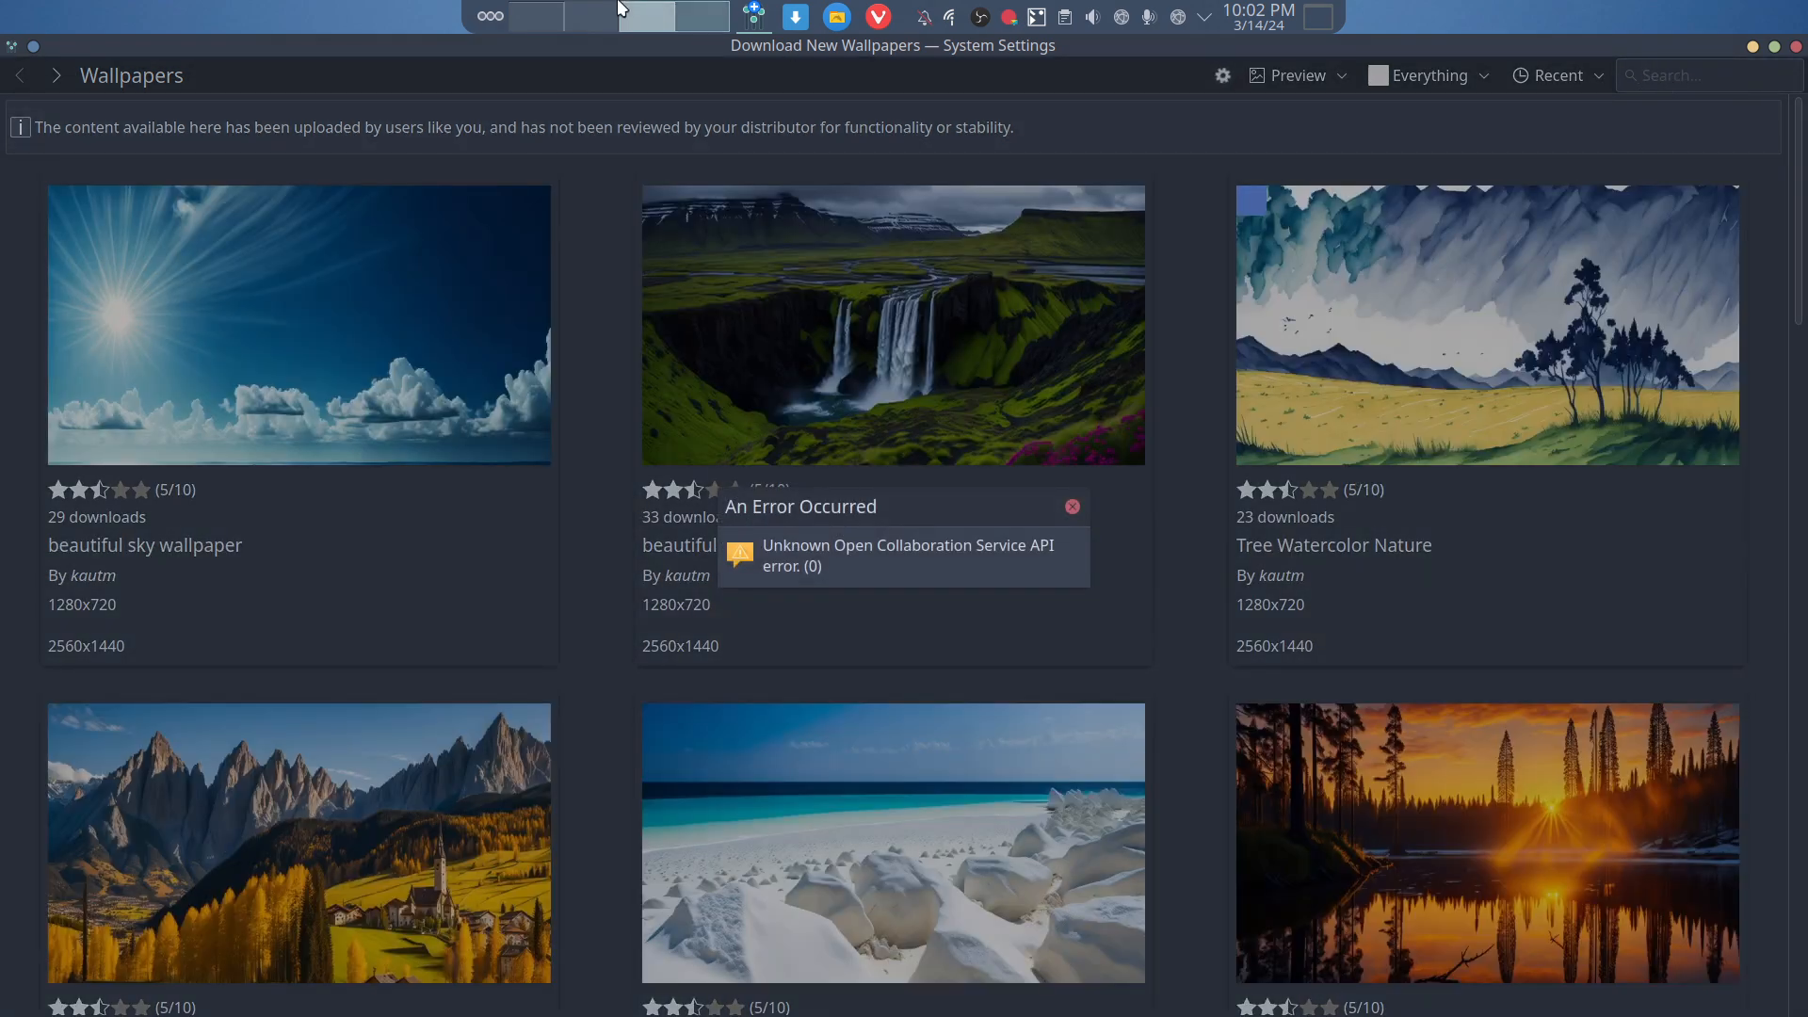
{"action": "left_click", "coordinate": [592, 6]}
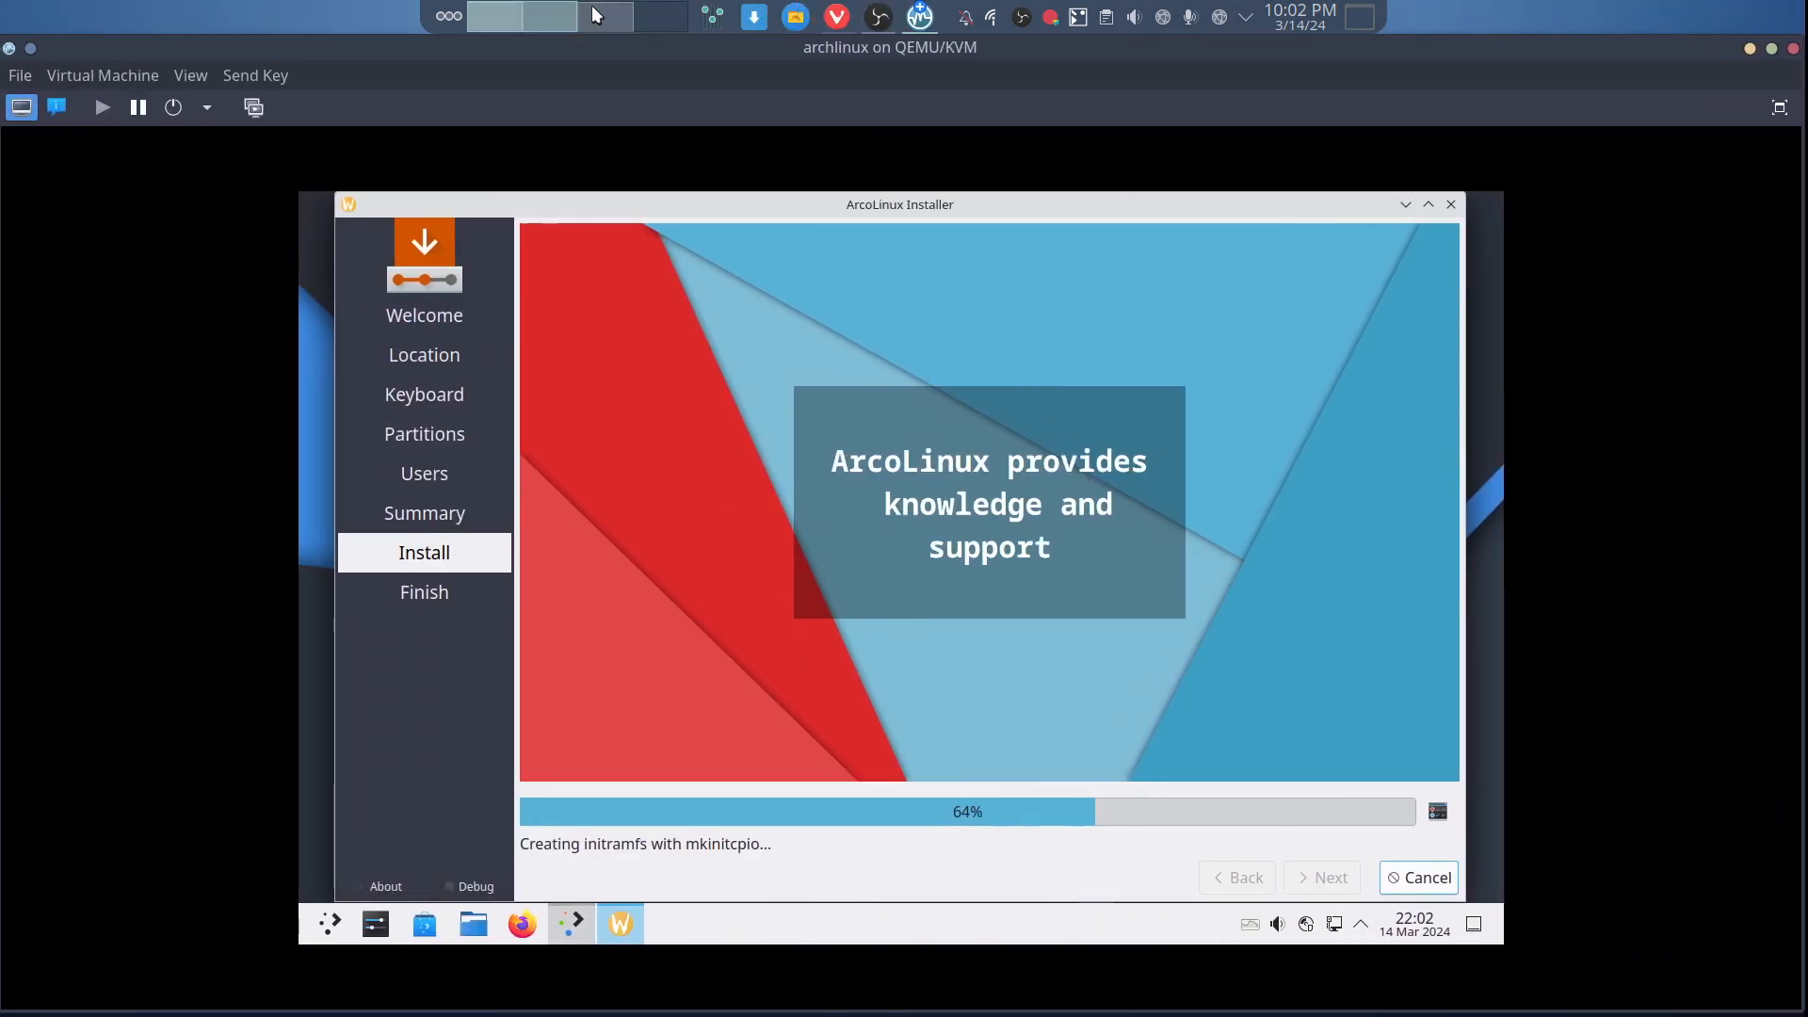
{"action": "left_click", "coordinate": [656, 17]}
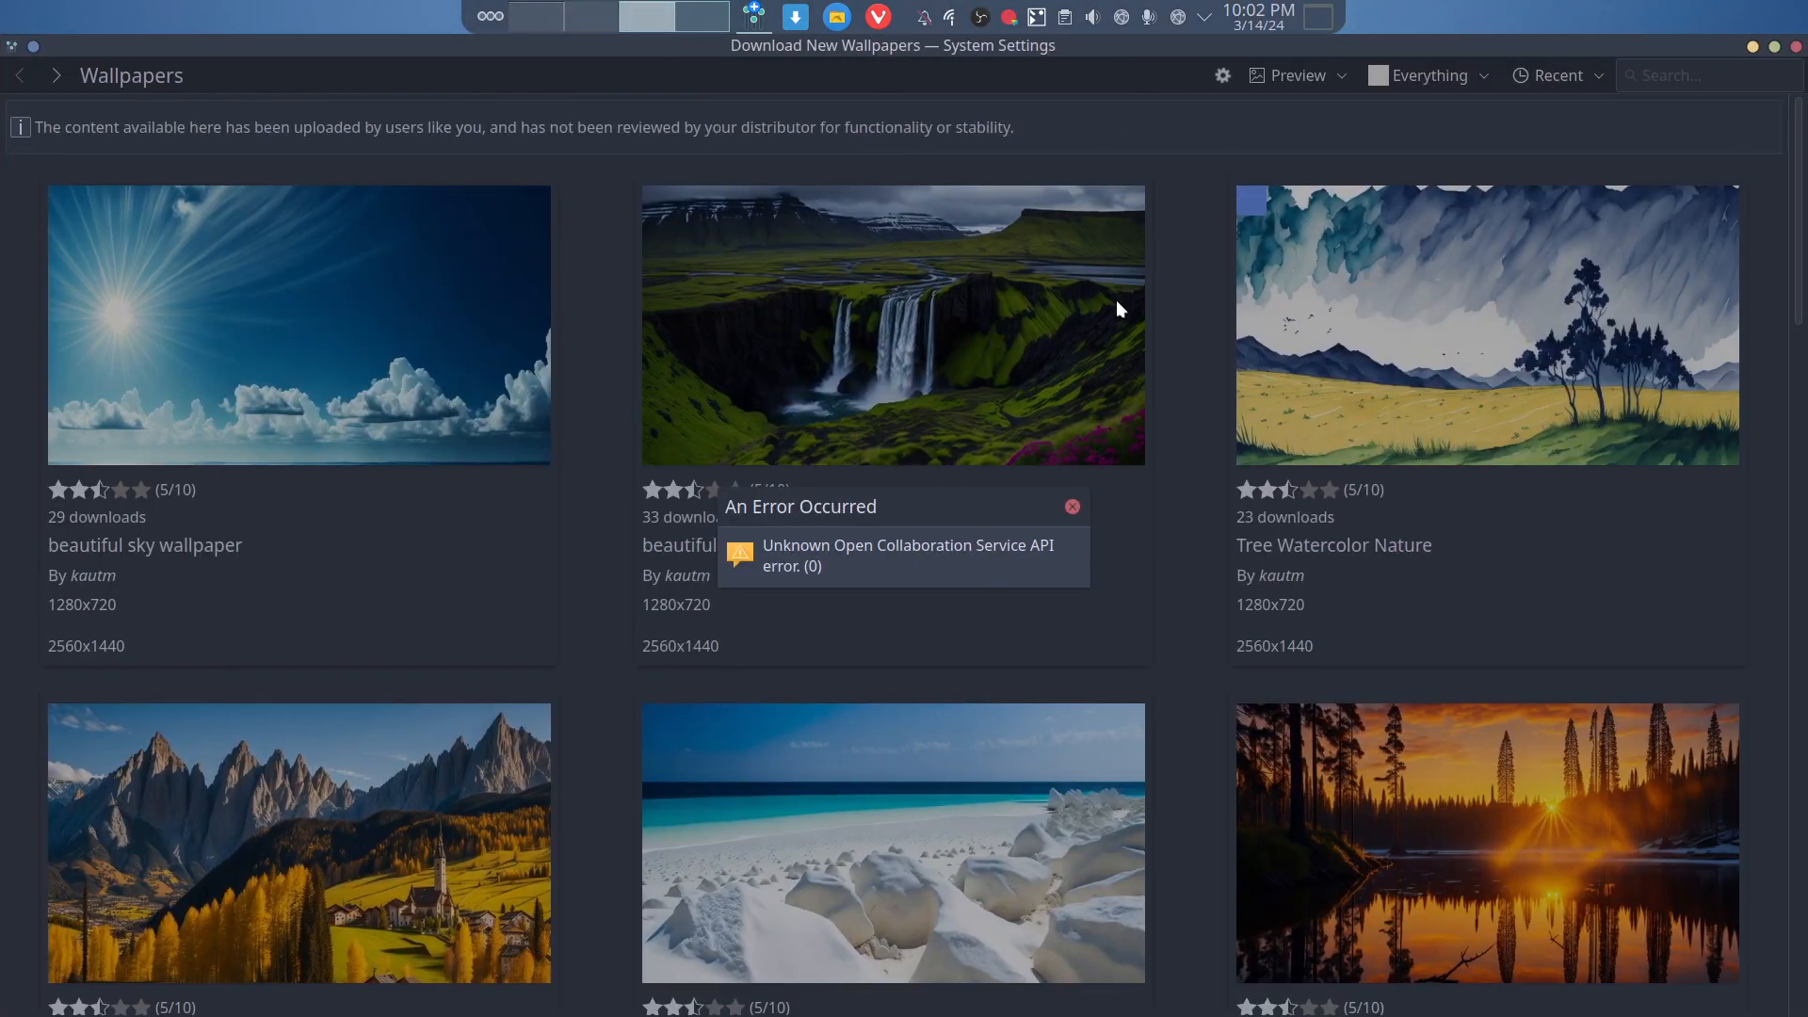
- Dismiss the error message and install 01.jpg of the beach wallpaper, overwriting the existing file
{"action": "left_click", "coordinate": [907, 829]}
{"action": "scroll", "coordinate": [918, 772], "scroll_direction": "down", "scroll_amount": 2}
{"action": "left_click", "coordinate": [1087, 770]}
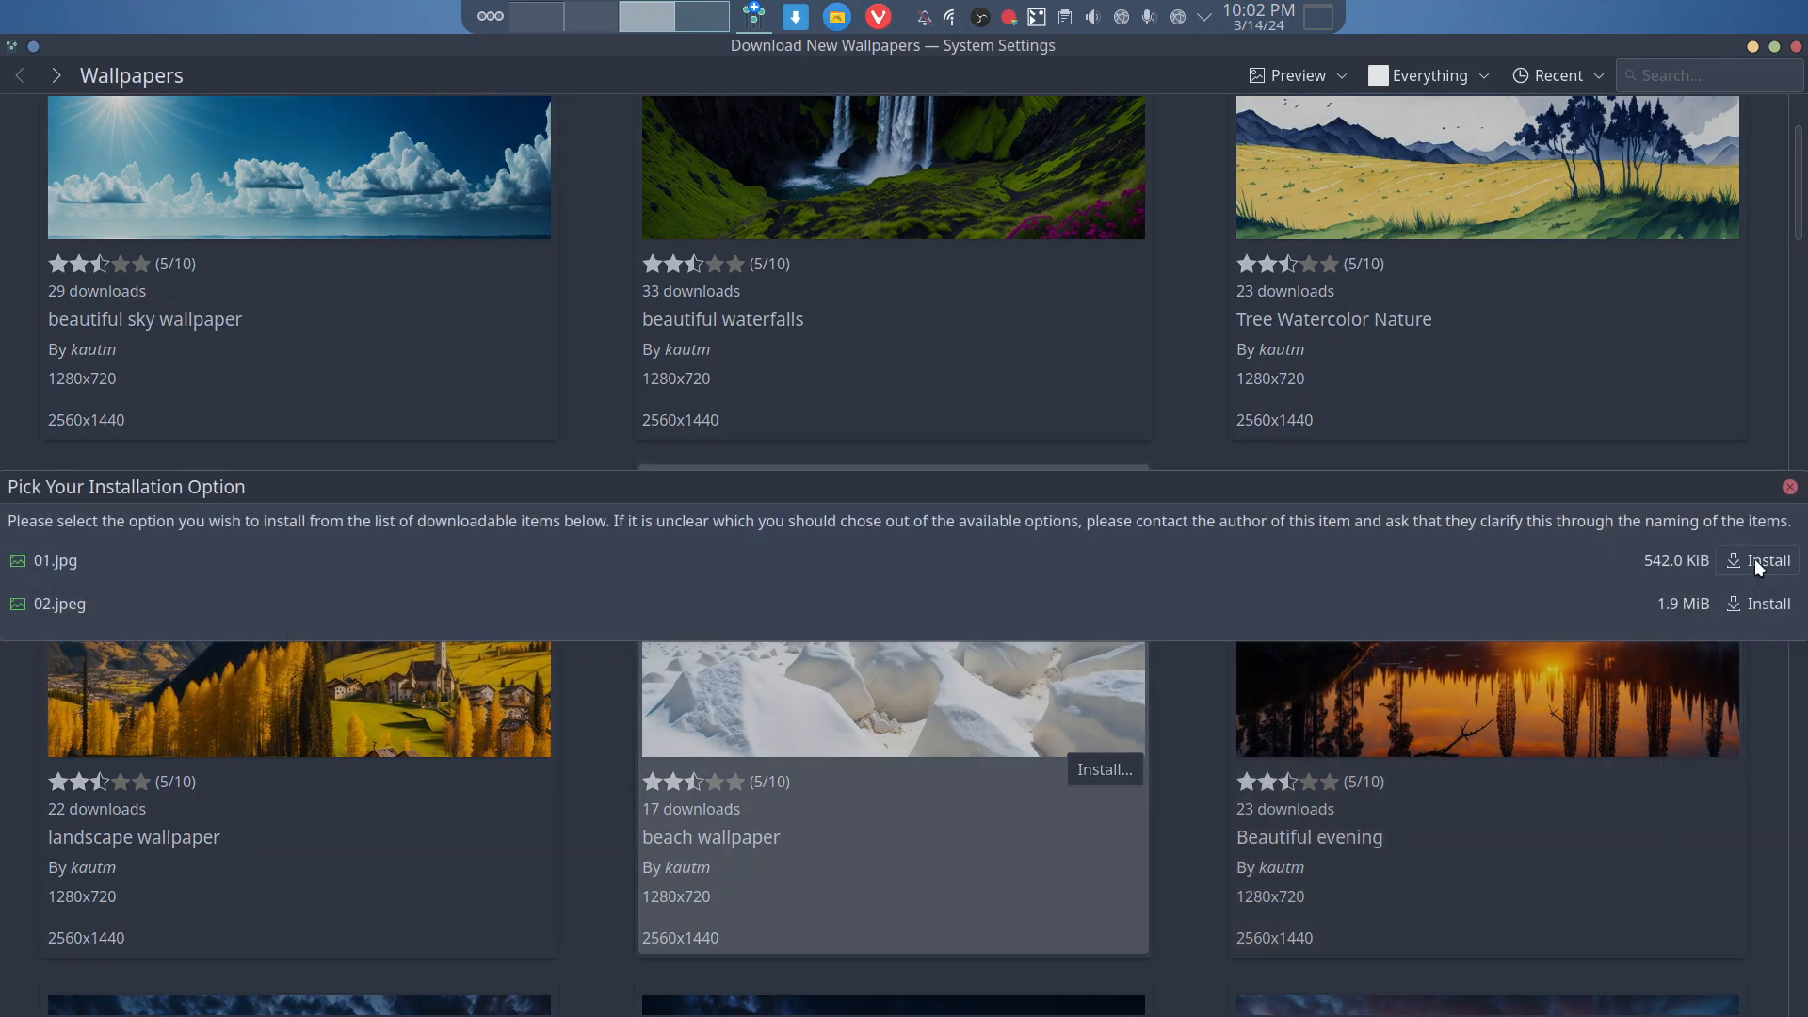
{"action": "left_click", "coordinate": [1755, 560]}
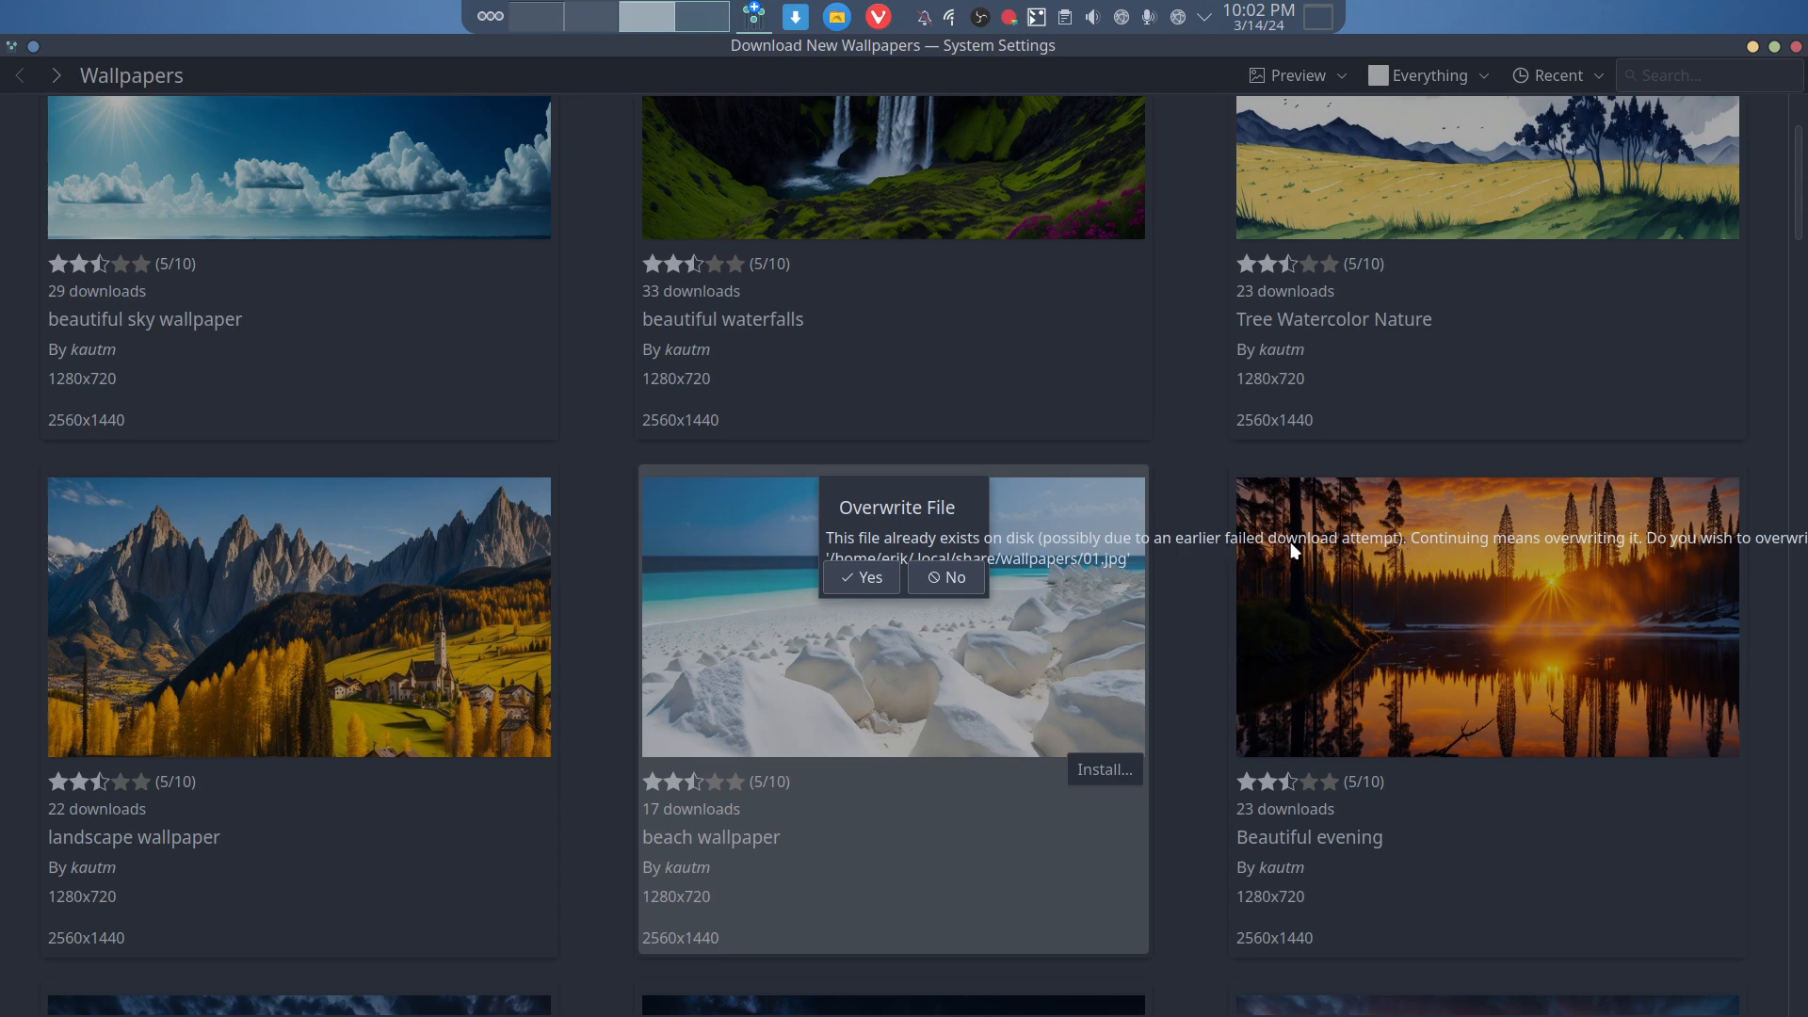
{"action": "left_click", "coordinate": [870, 582]}
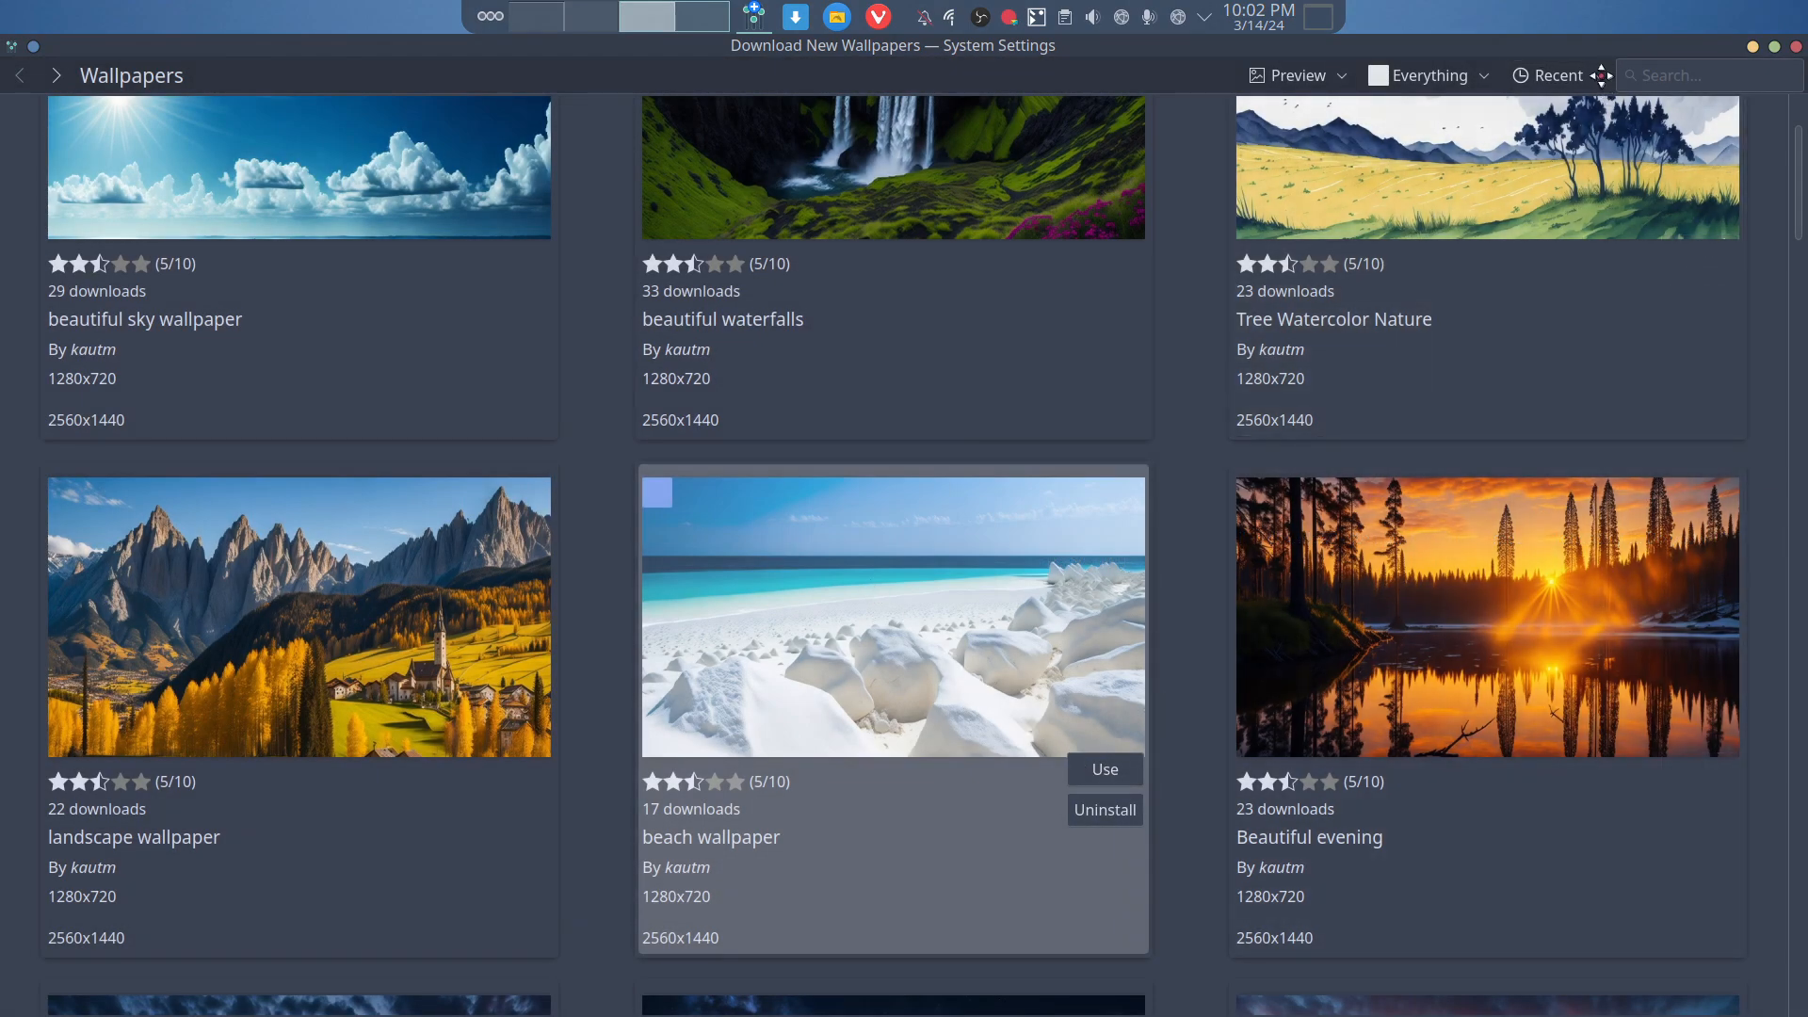
- Restore the download and settings windows to normal size, move them apart to uncover the desktop, and locate the beach wallpaper in the list
{"action": "left_click_drag", "start_coordinate": [1602, 72], "coordinate": [1365, 565]}
{"action": "left_click_drag", "start_coordinate": [1747, 59], "coordinate": [1789, 202]}
{"action": "left_click_drag", "start_coordinate": [1009, 568], "coordinate": [669, 239]}
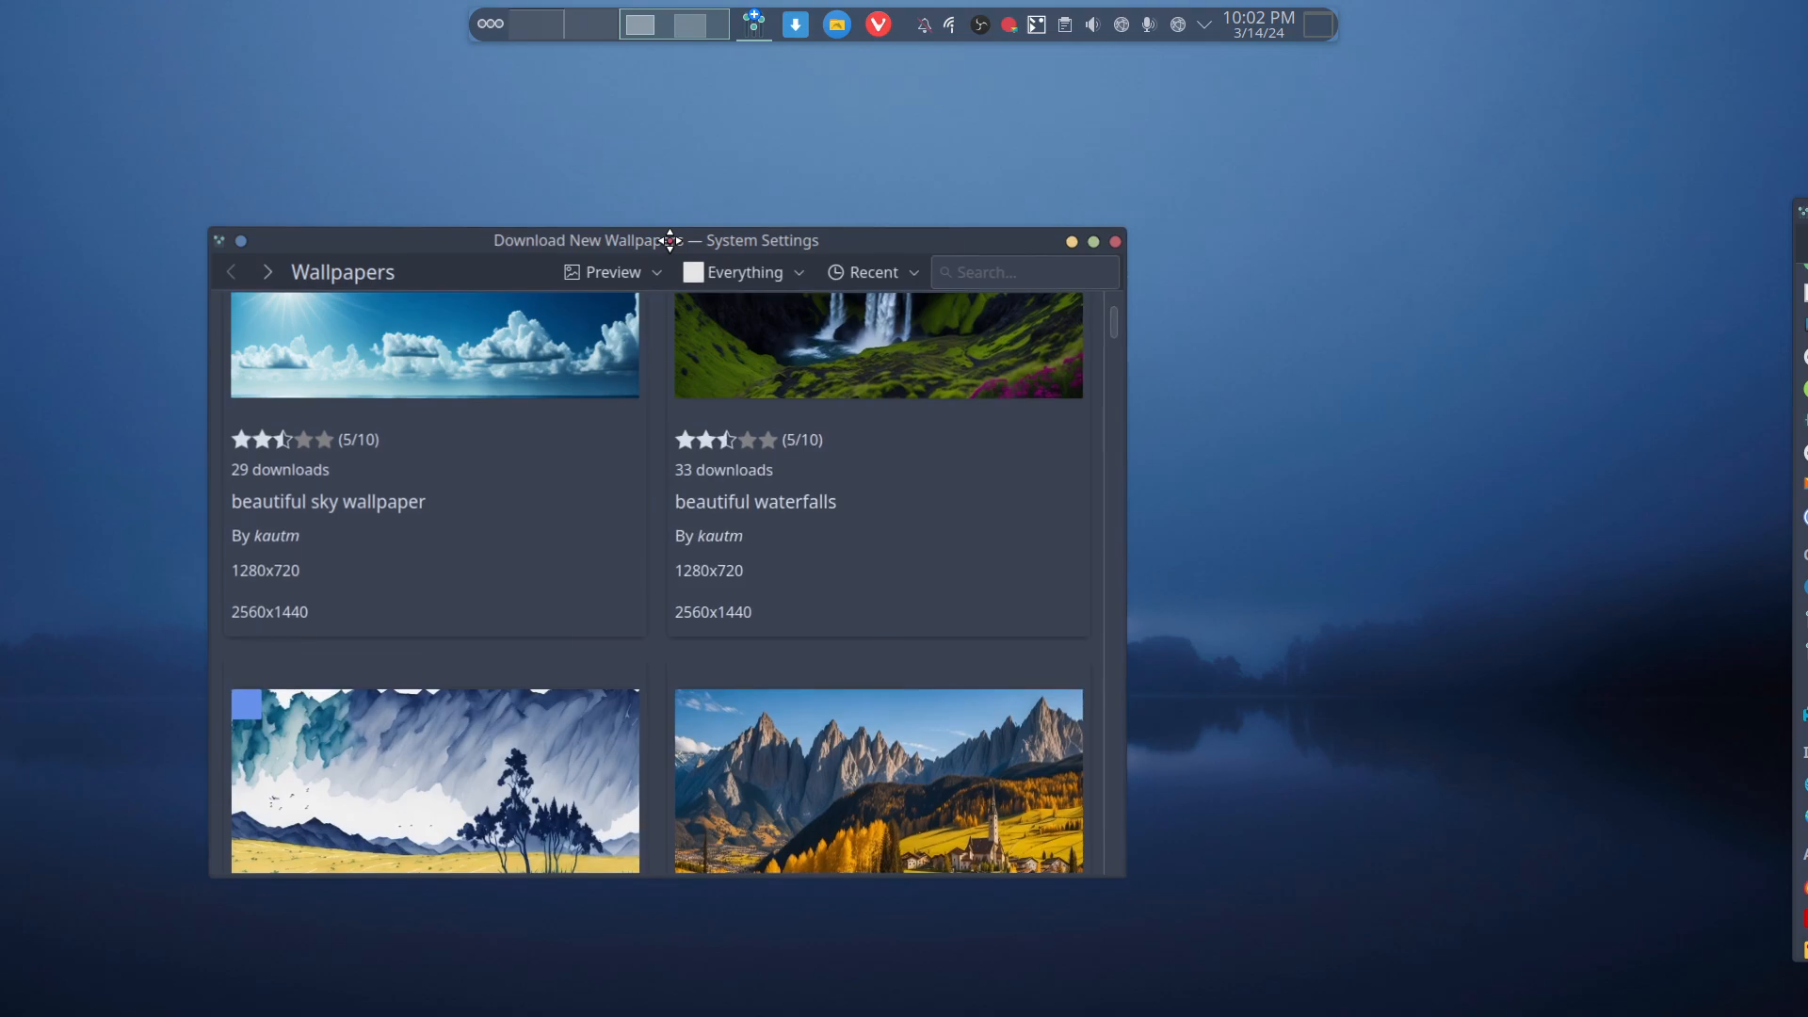
{"action": "scroll", "coordinate": [690, 521], "scroll_direction": "down", "scroll_amount": 8}
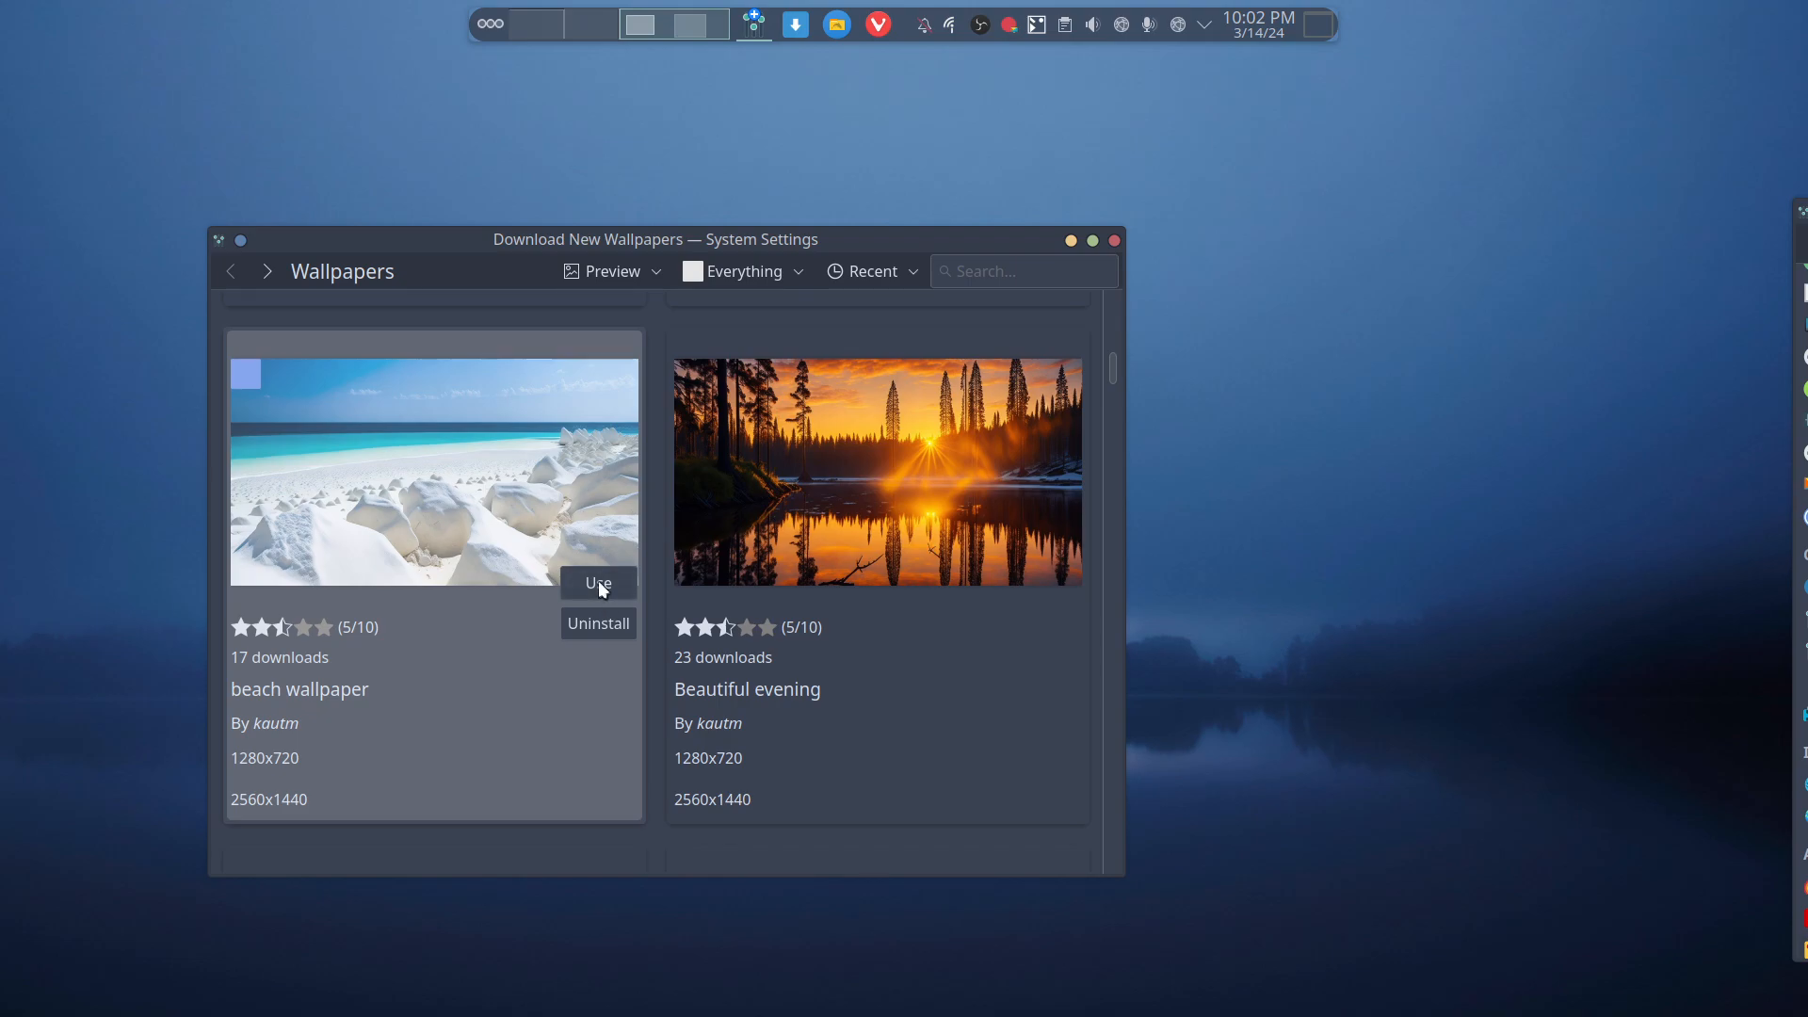
- Check the ArcoLinux installation progress on the other desktop and look at the view modes offered for the wallpaper list
{"action": "left_click", "coordinate": [596, 24]}
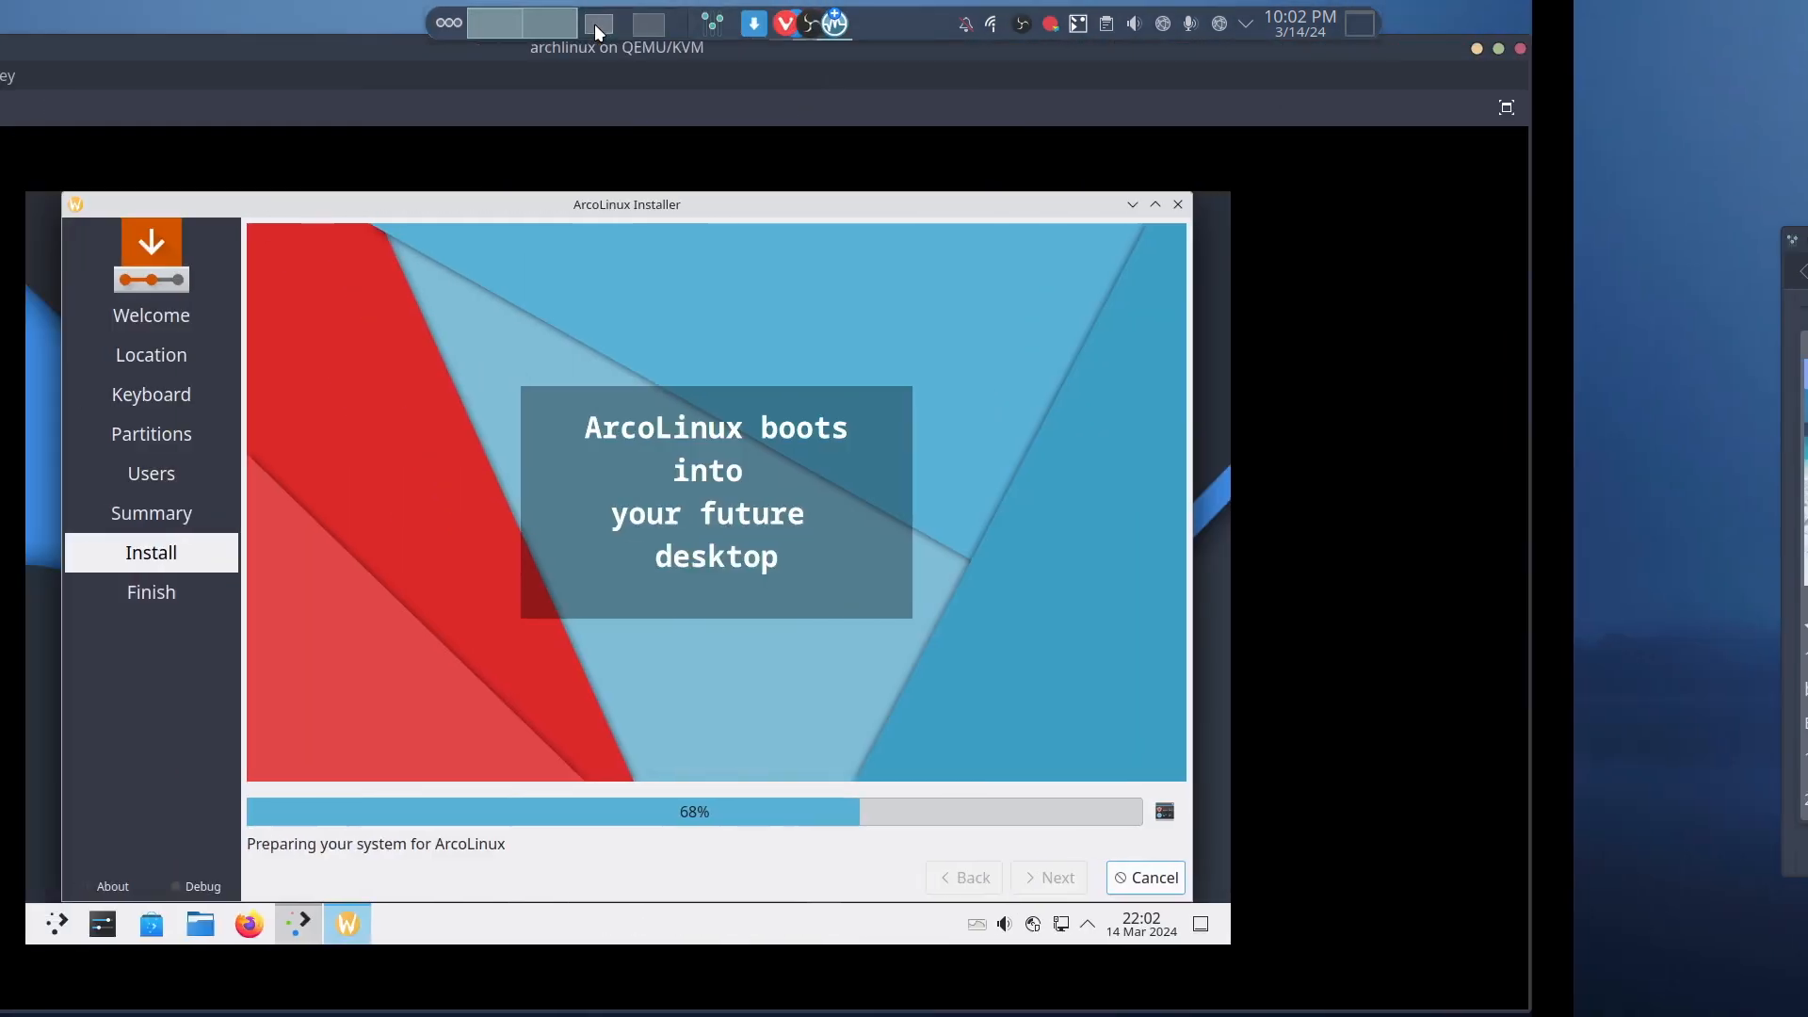
{"action": "left_click", "coordinate": [648, 27]}
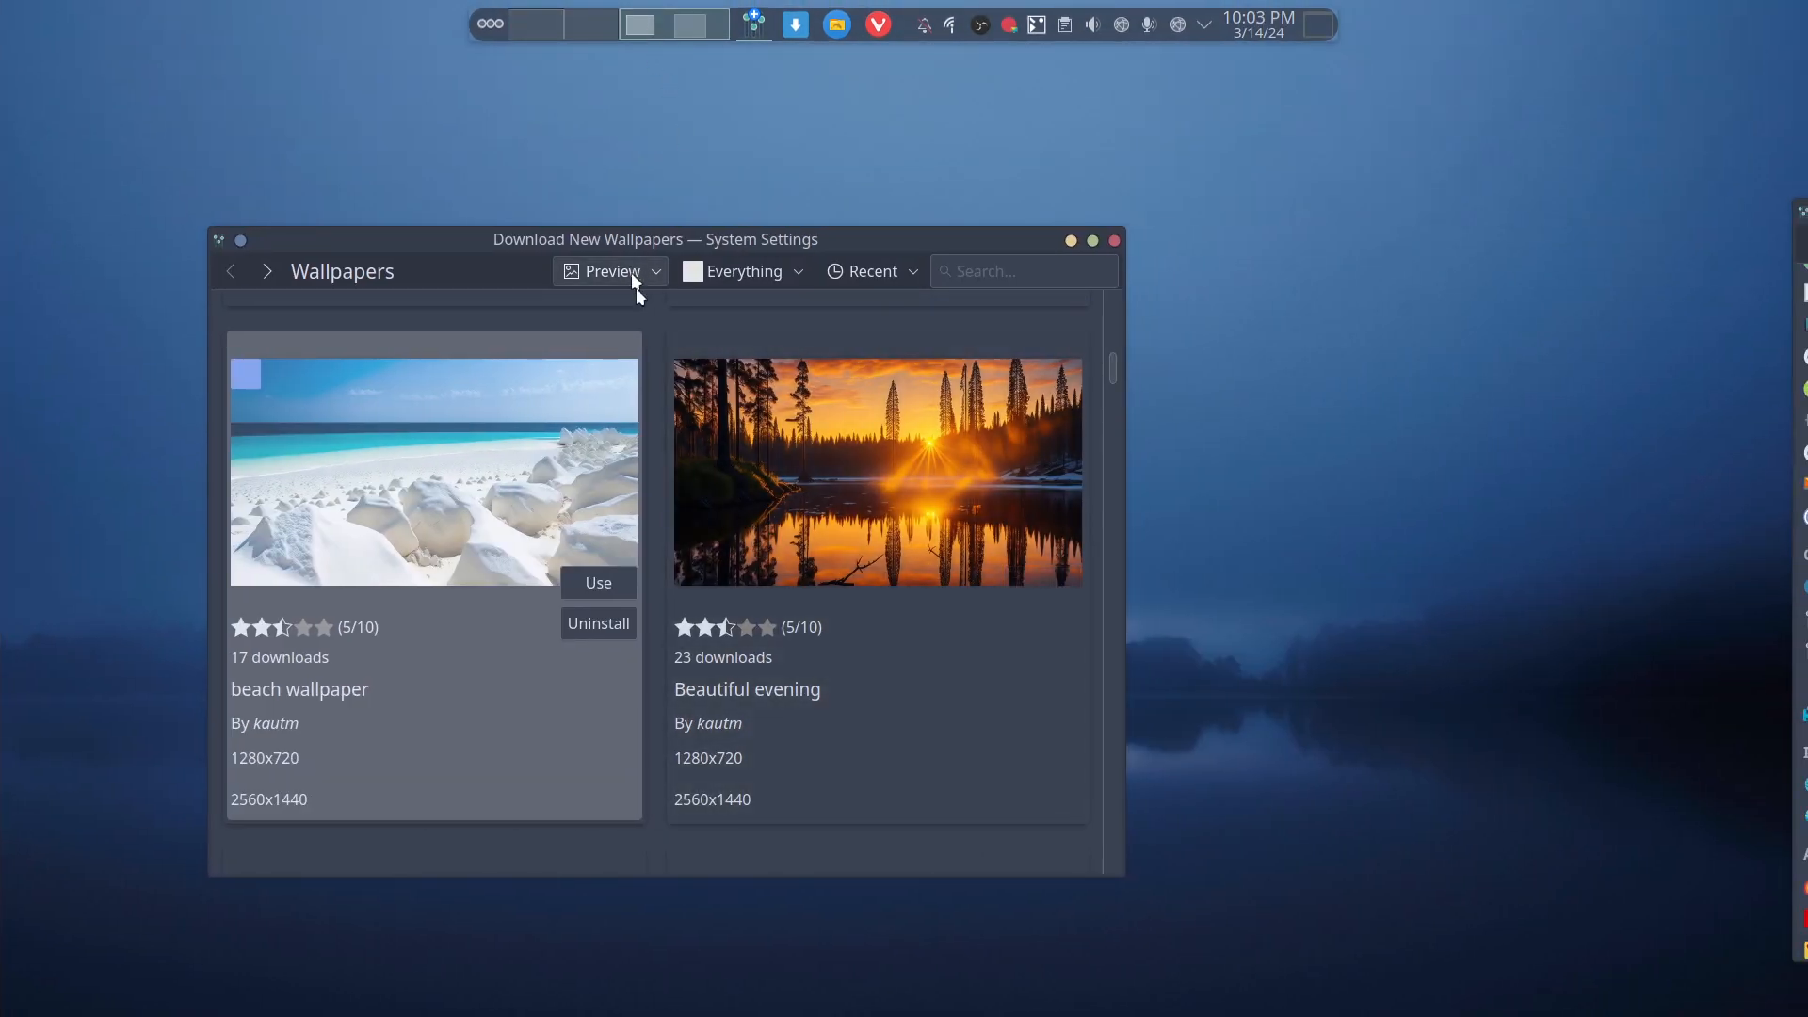
{"action": "left_click", "coordinate": [634, 278]}
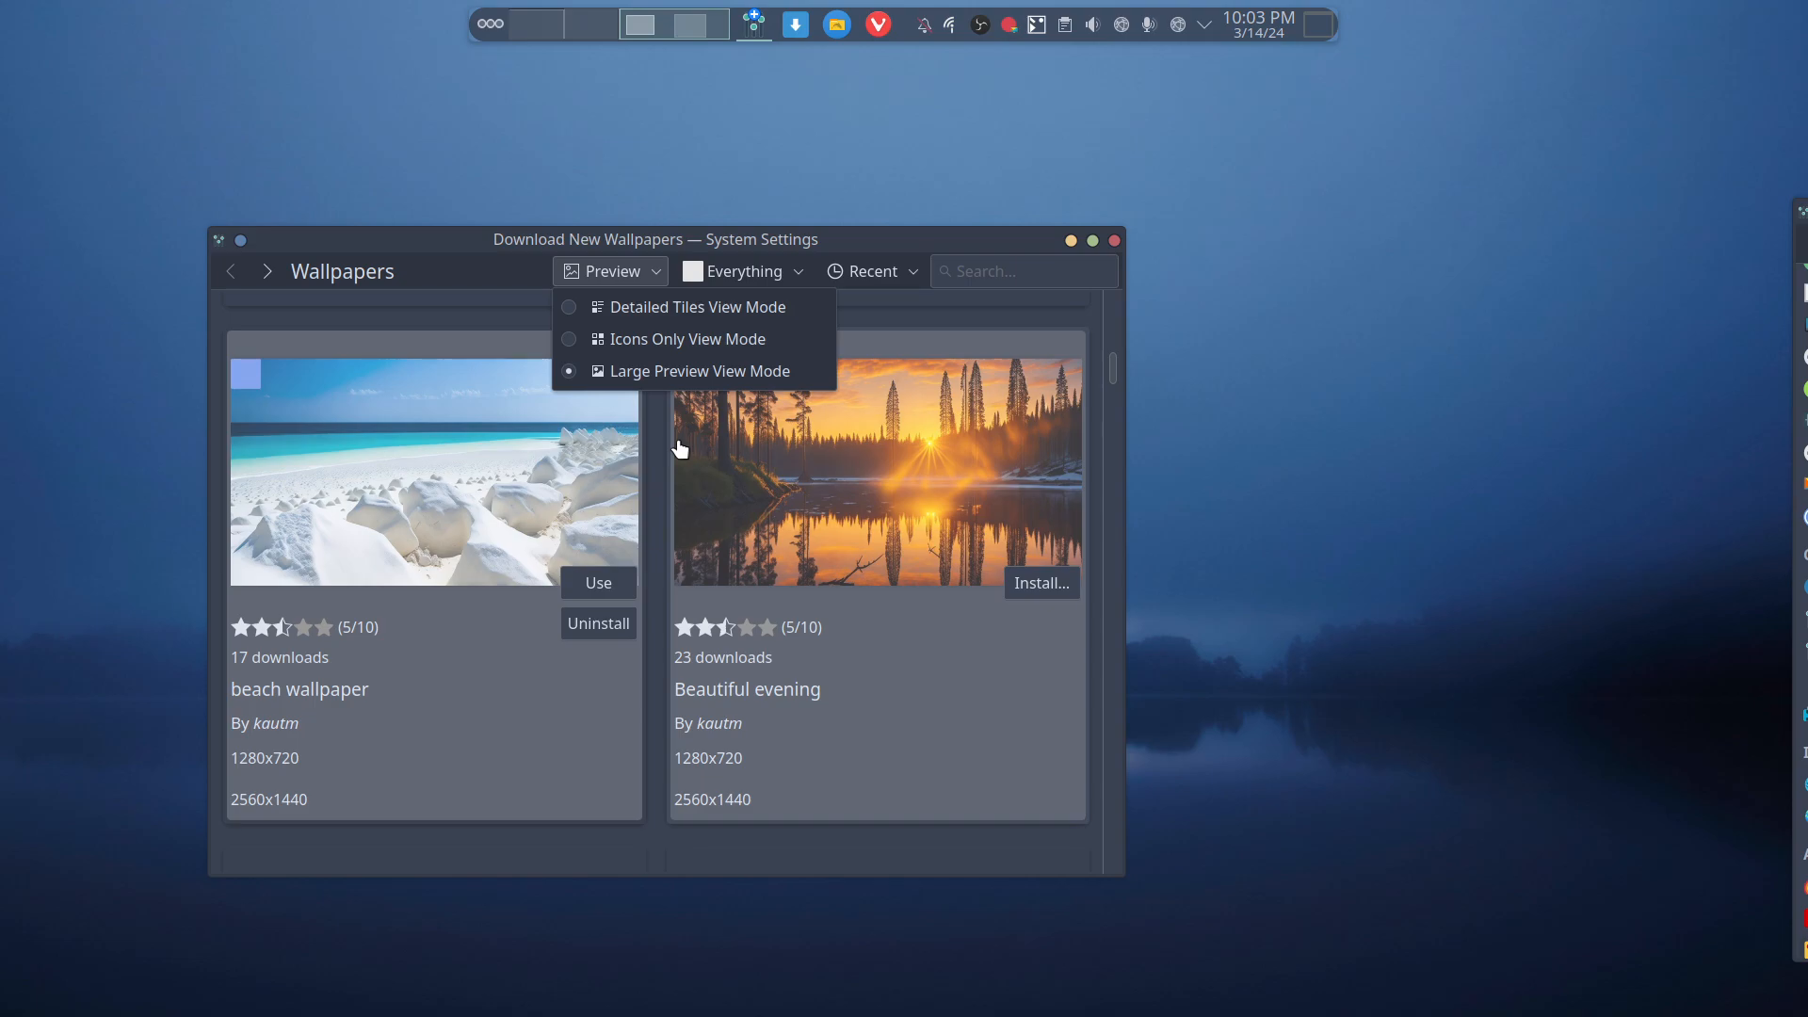
{"action": "left_click", "coordinate": [395, 282]}
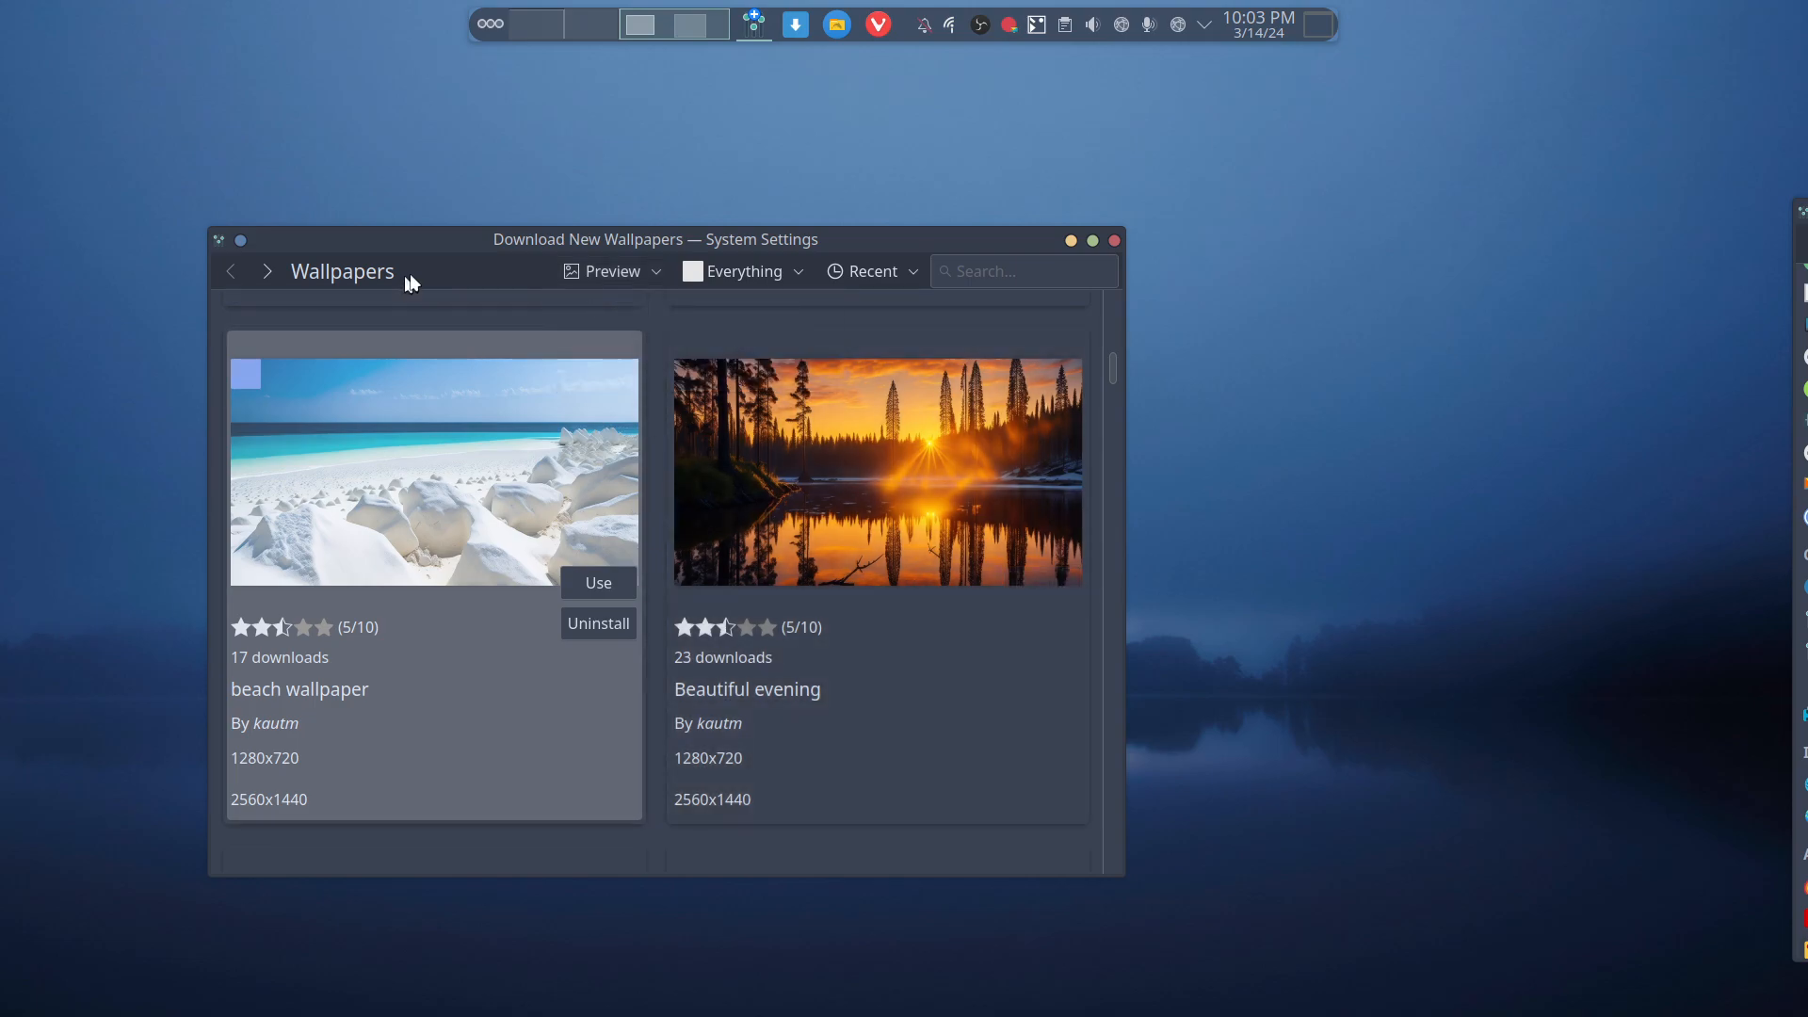
- Close the wallpaper download window and bring the System Settings window back onto the desktop, checking the installer's progress in between
{"action": "left_click", "coordinate": [1114, 242]}
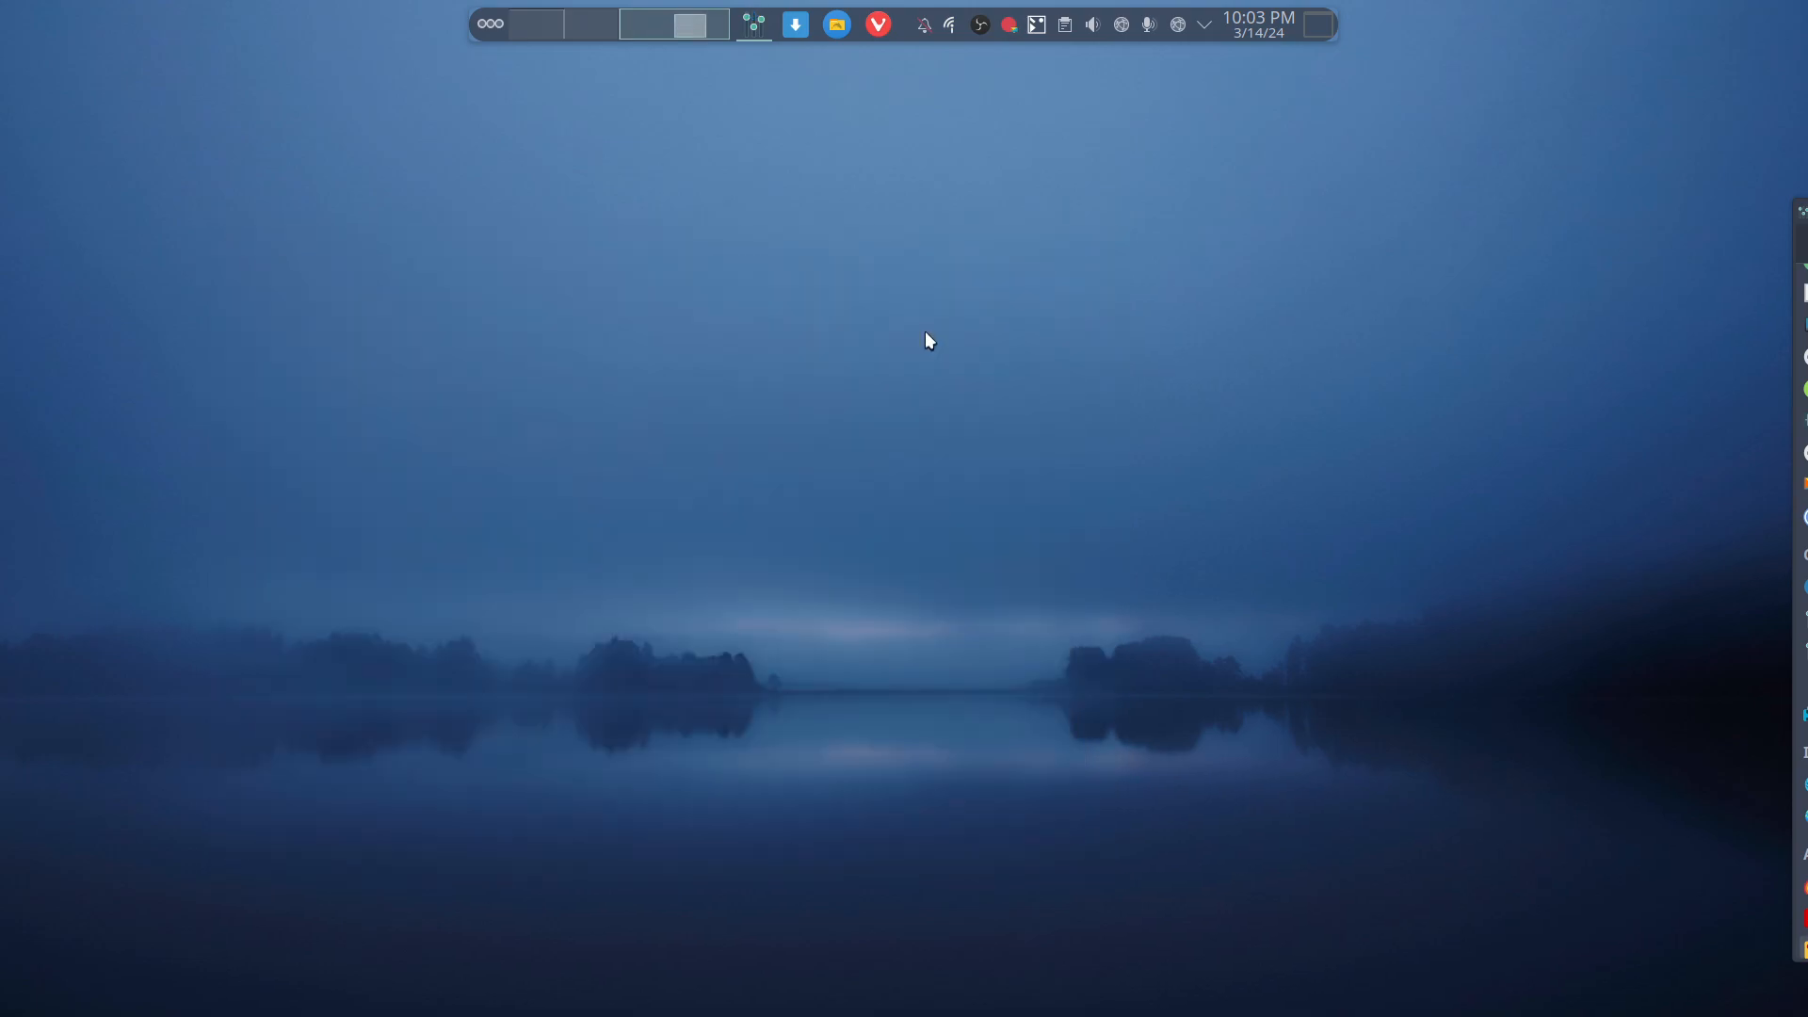
{"action": "left_click", "coordinate": [758, 23]}
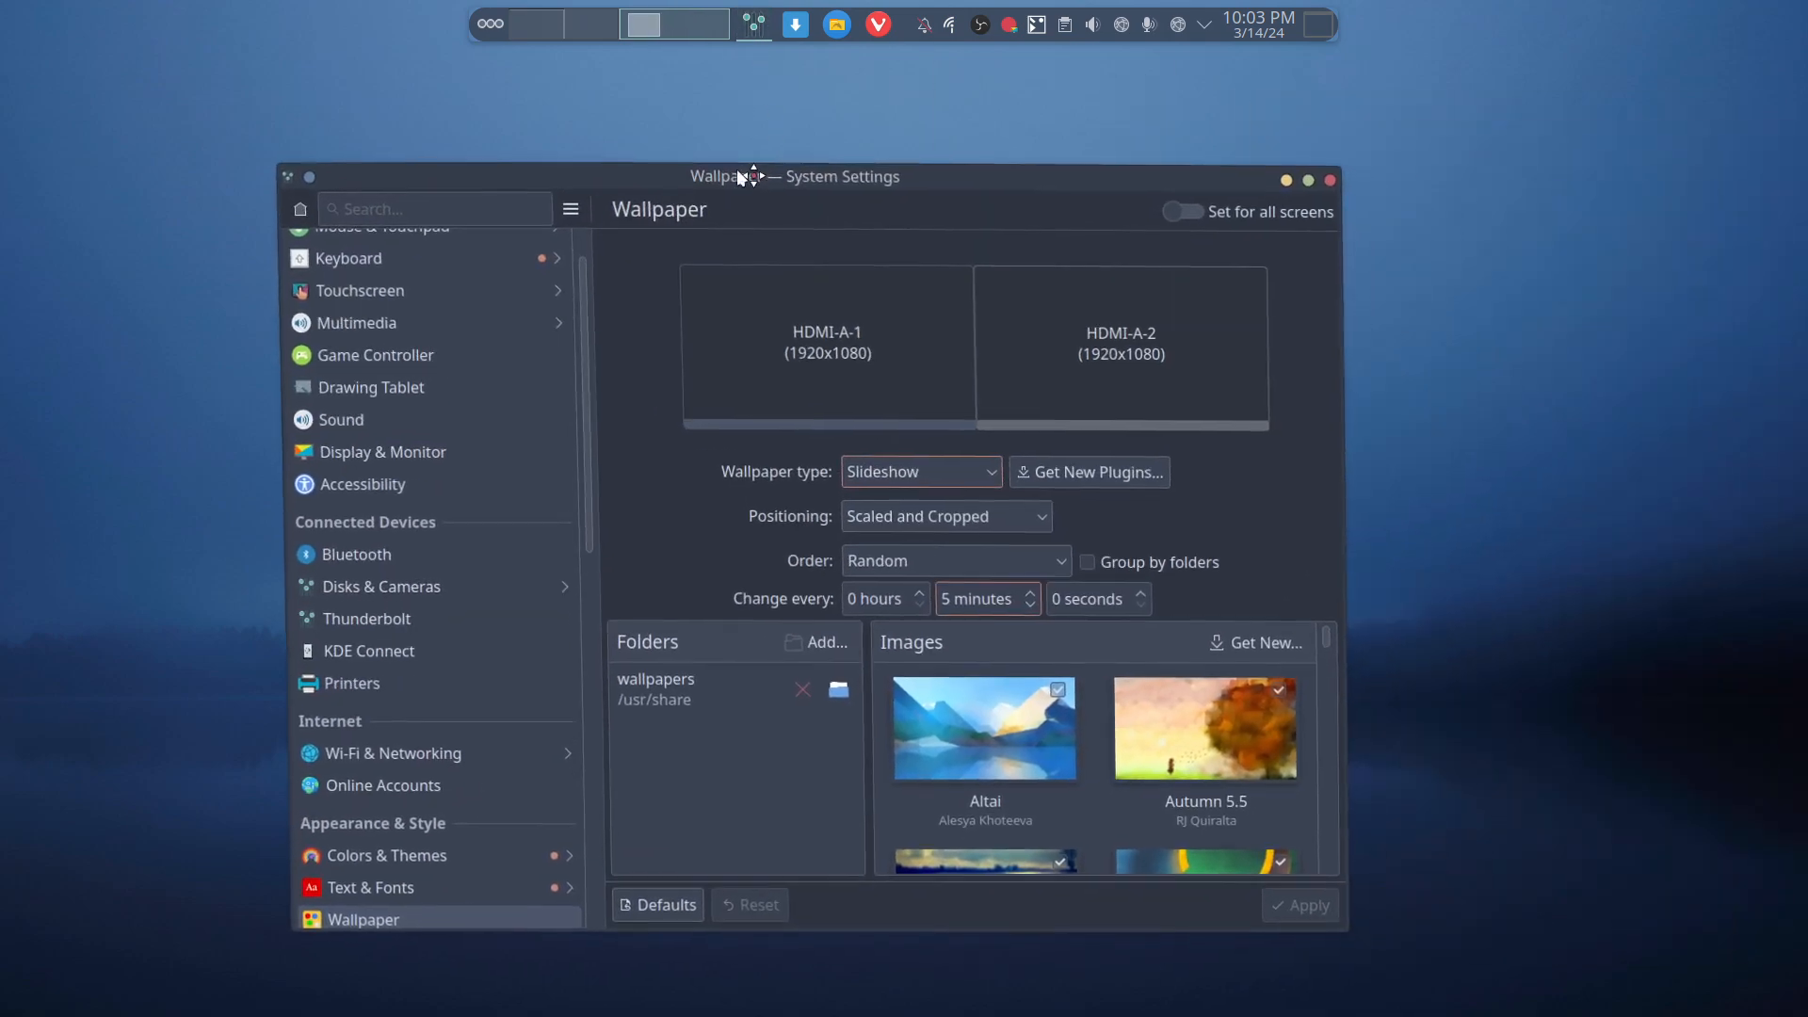
{"action": "left_click", "coordinate": [580, 27]}
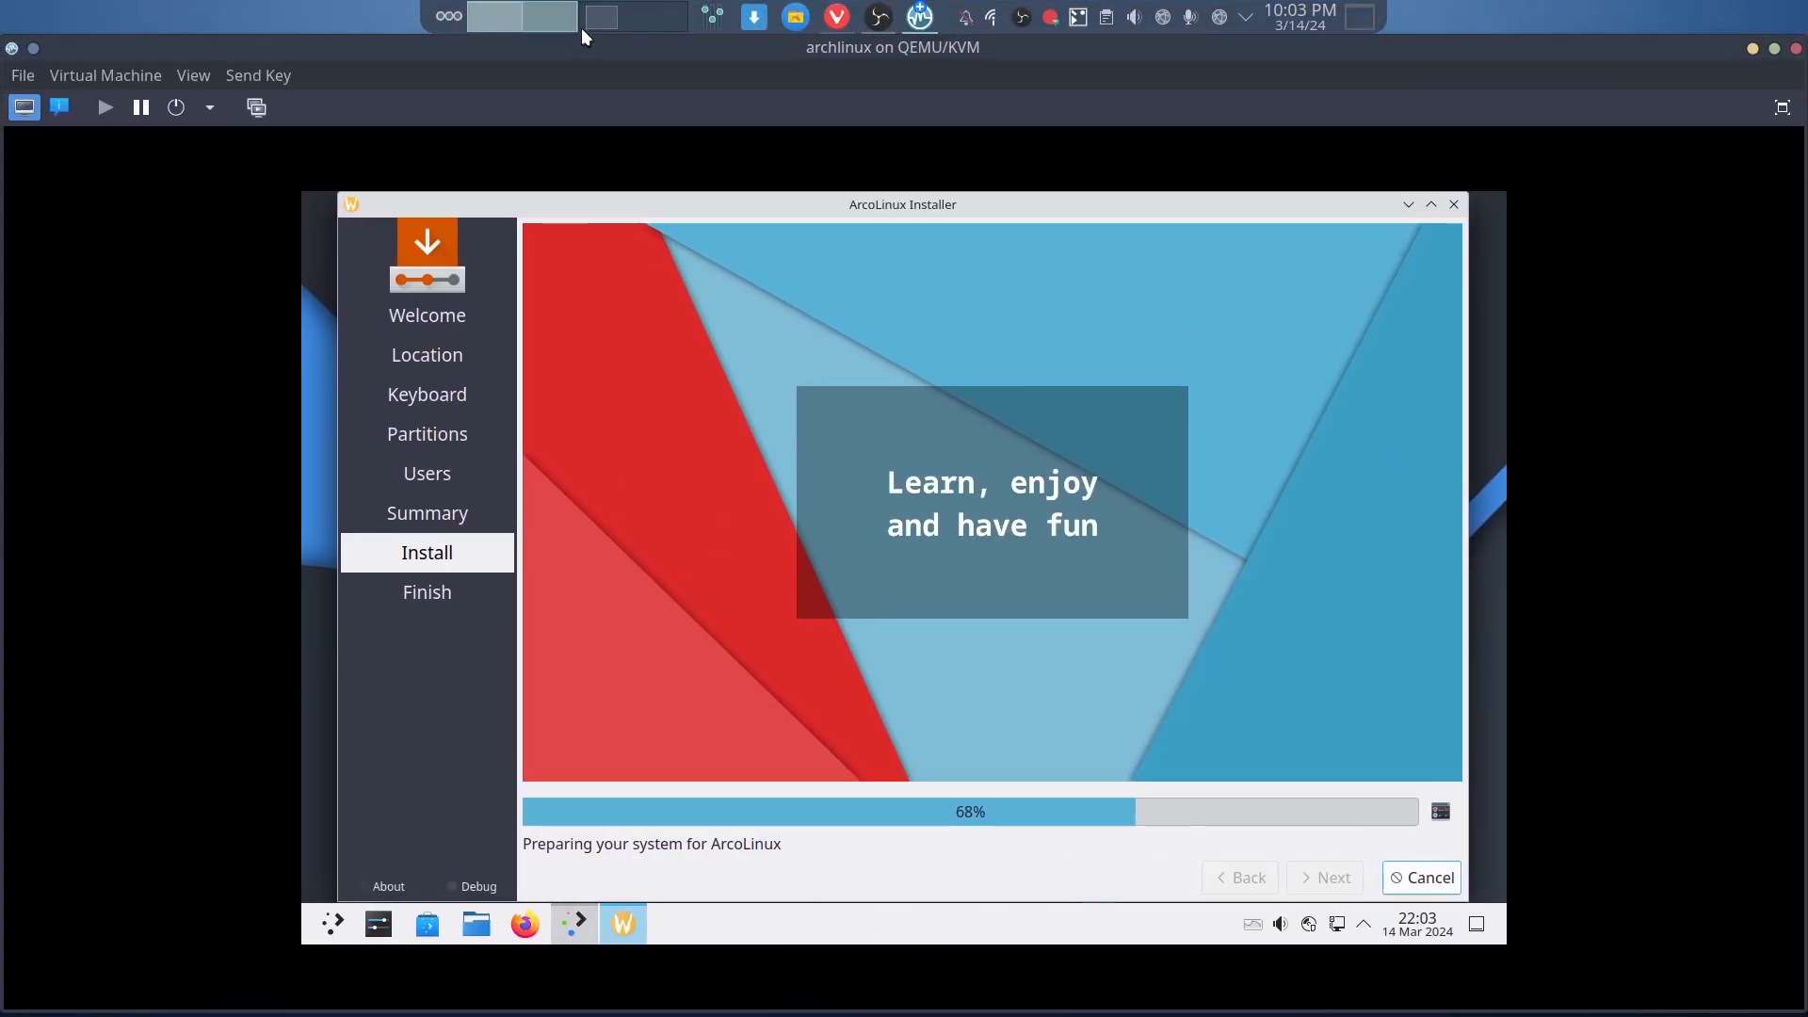
{"action": "left_click", "coordinate": [640, 13]}
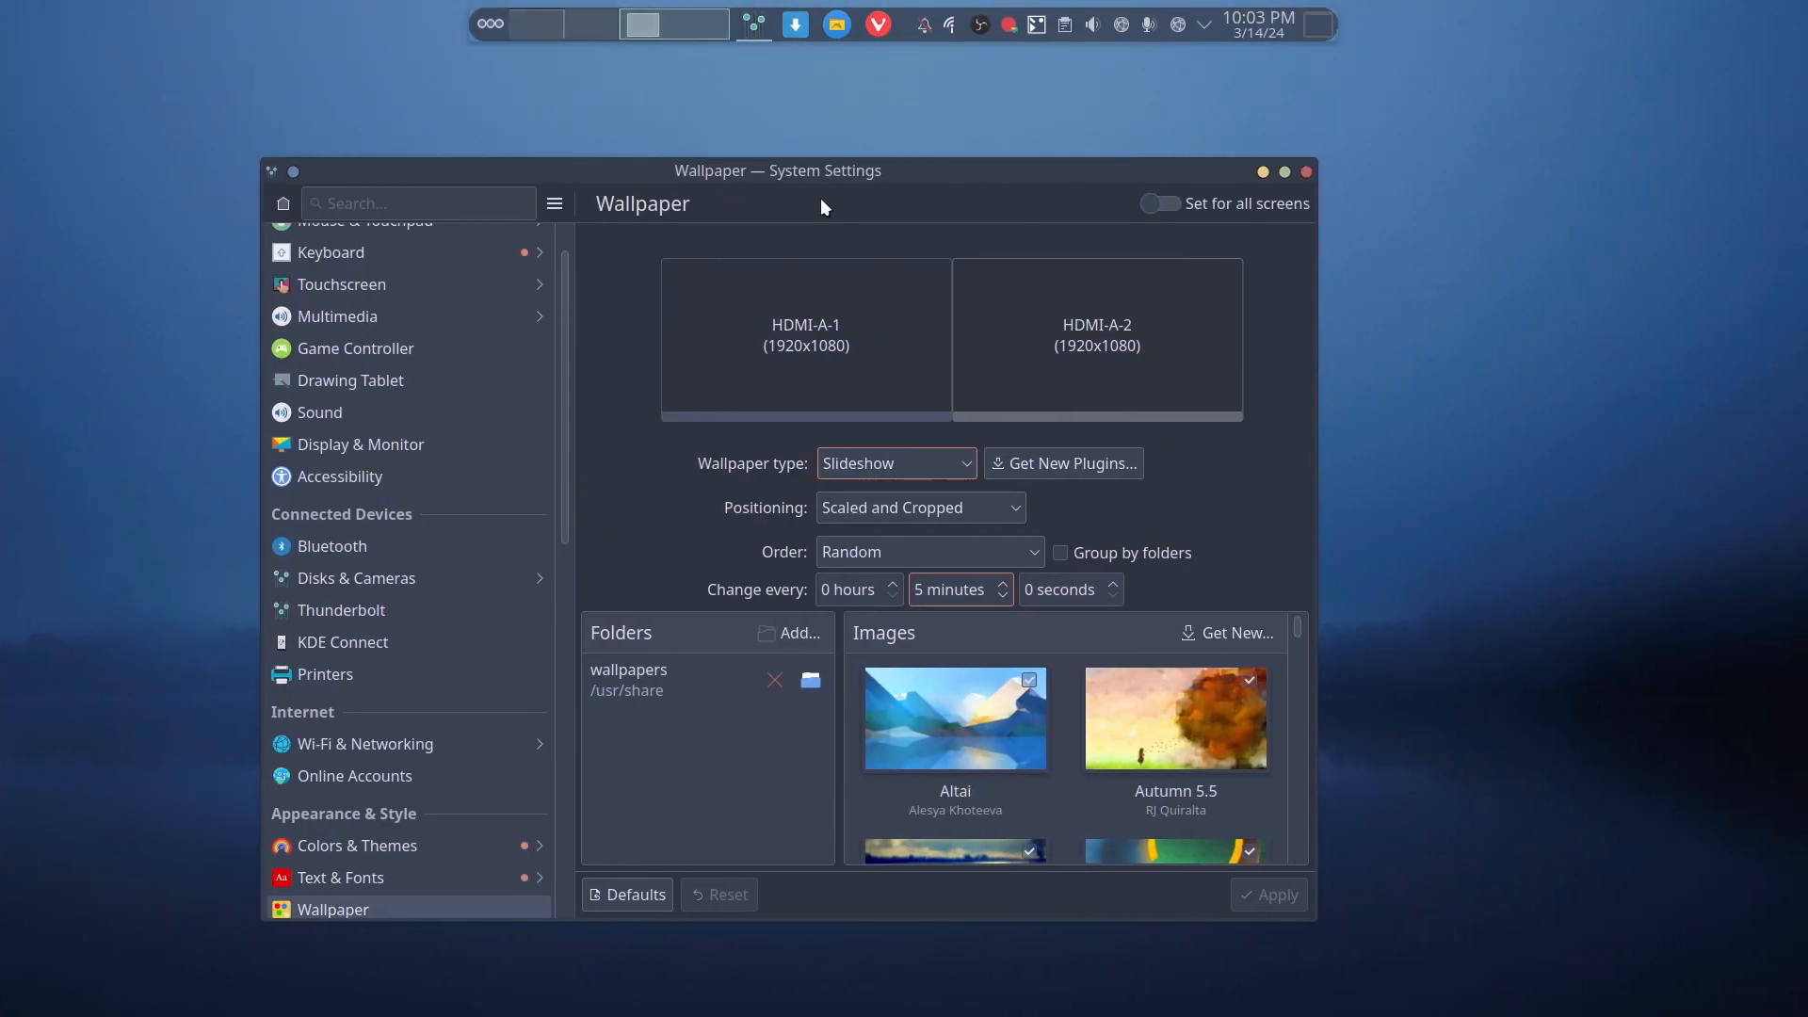
{"action": "left_click_drag", "start_coordinate": [843, 177], "coordinate": [726, 137]}
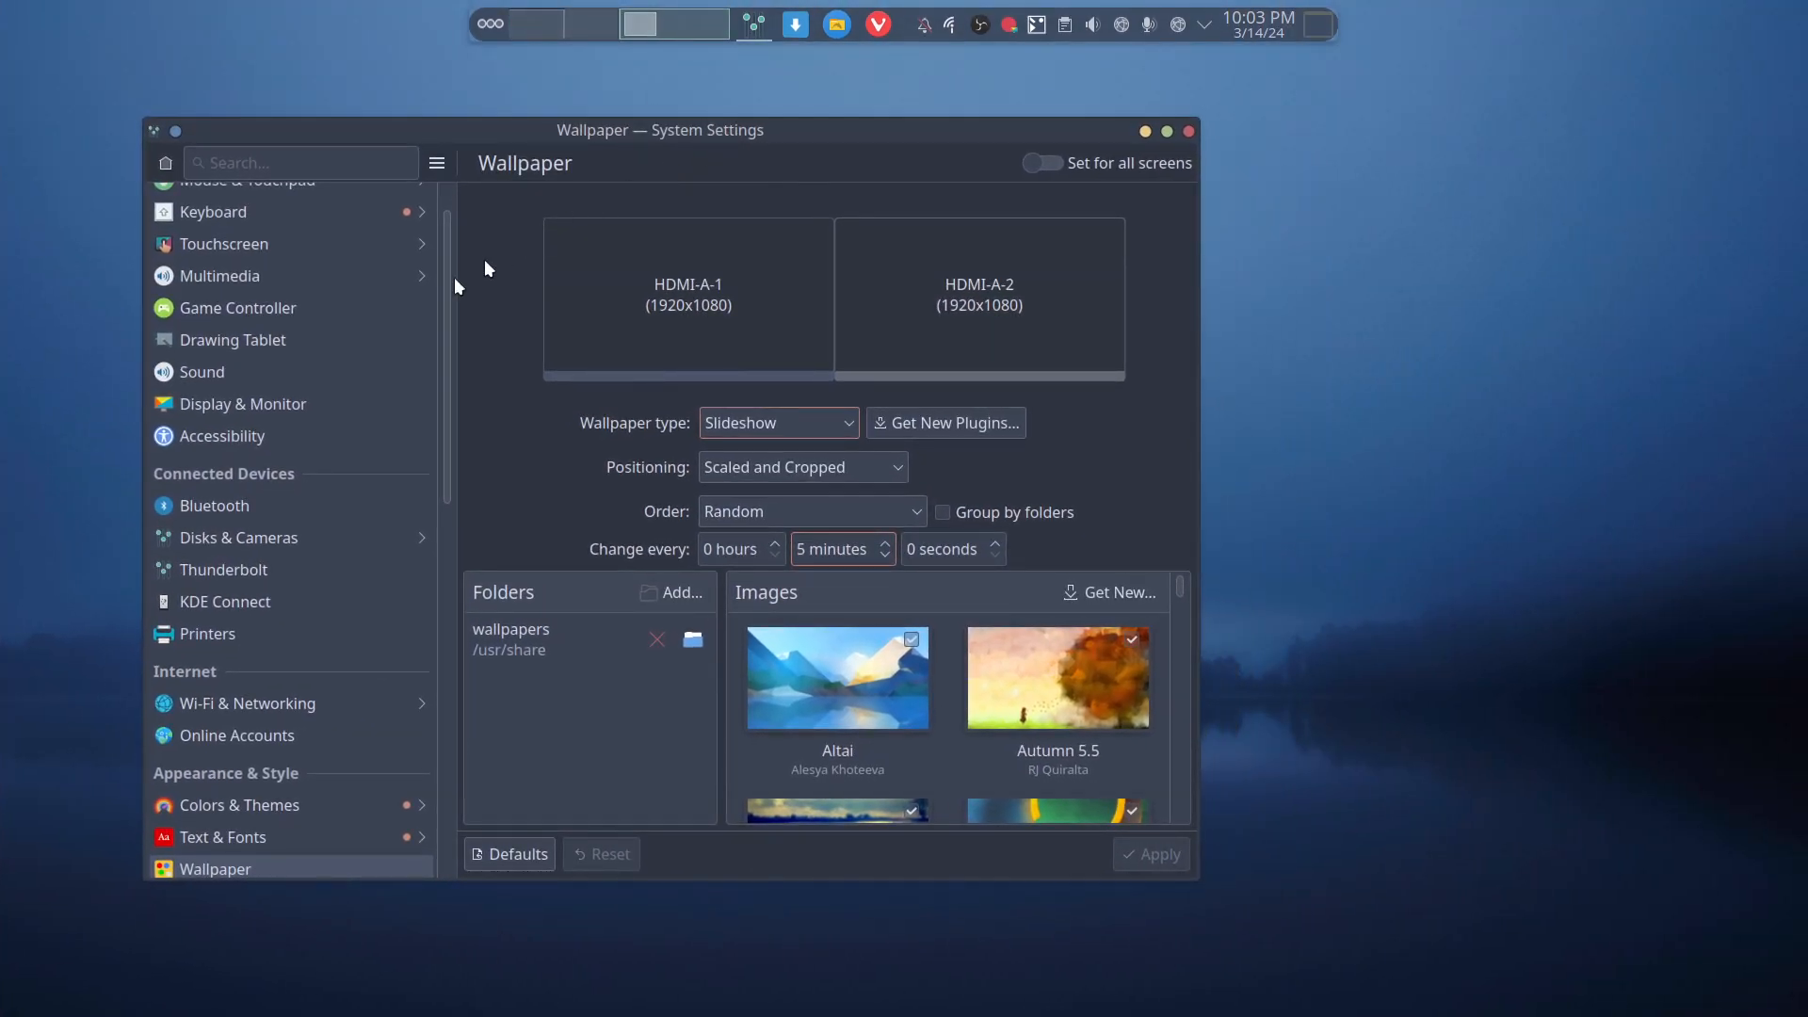
- Look at the File Search and Screen Locking pages in the settings
{"action": "scroll", "coordinate": [347, 610], "scroll_direction": "down", "scroll_amount": 5}
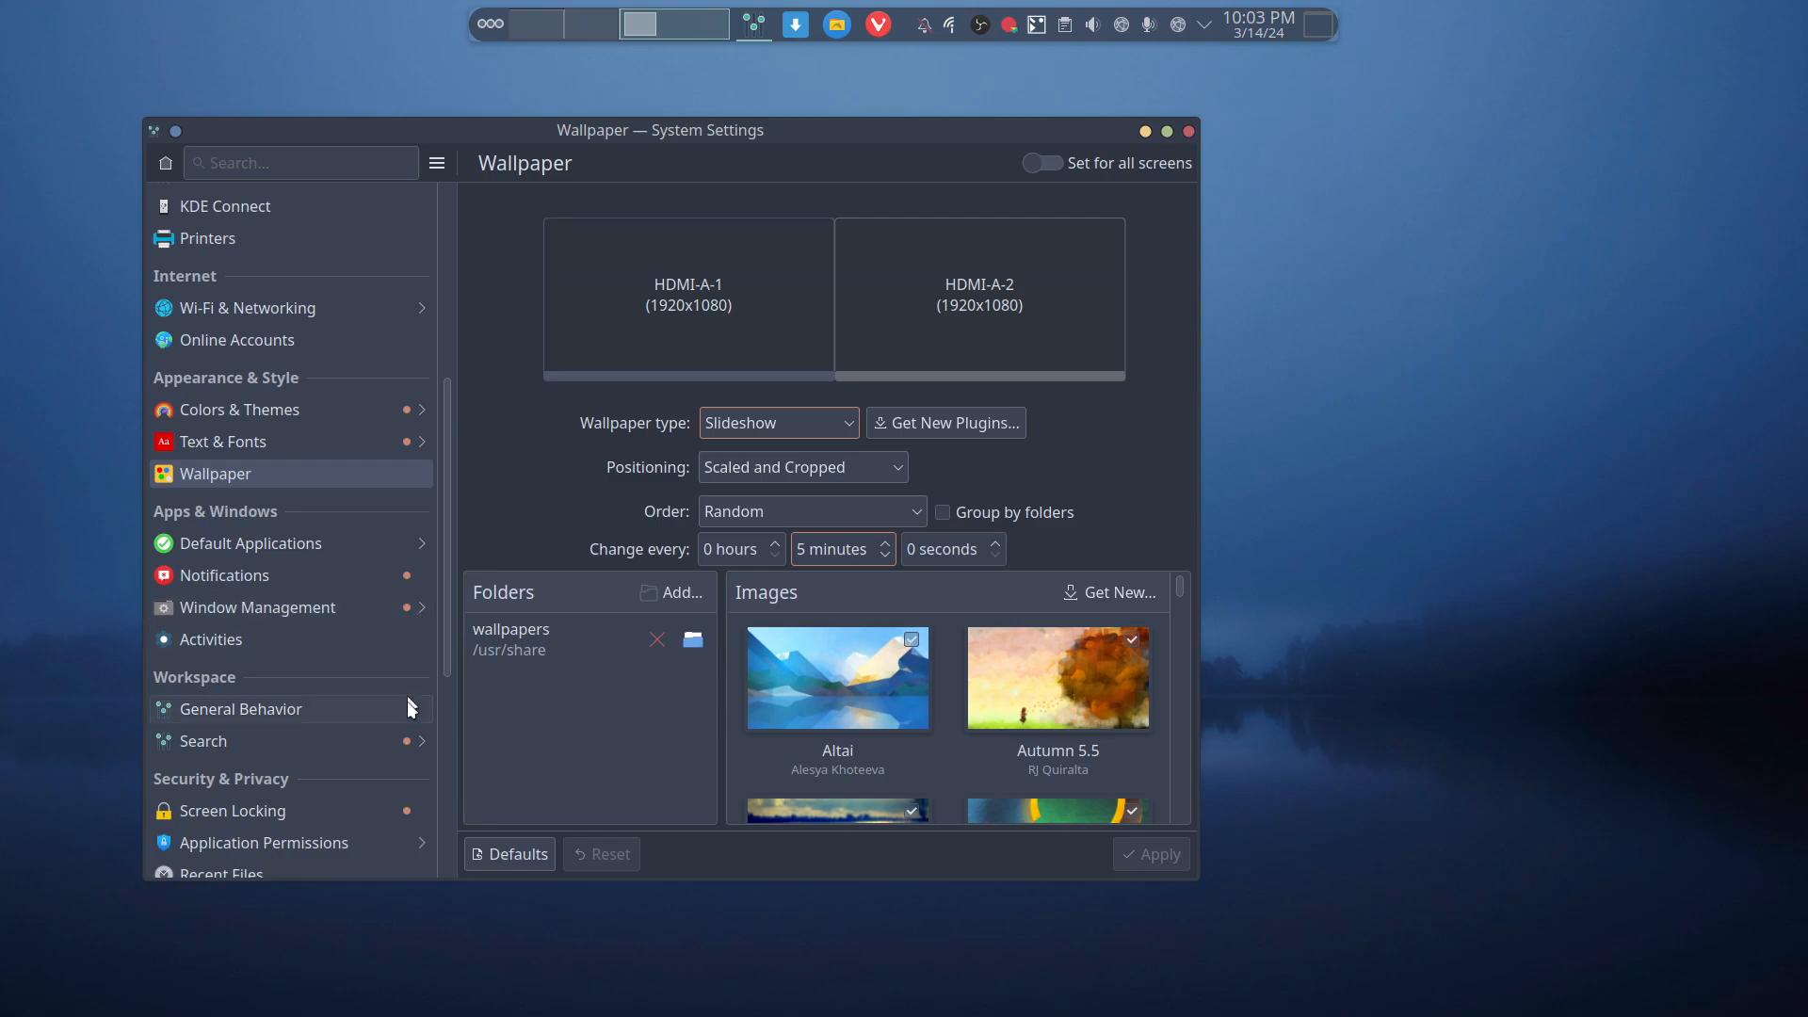
{"action": "scroll", "coordinate": [420, 842], "scroll_direction": "down", "scroll_amount": 3}
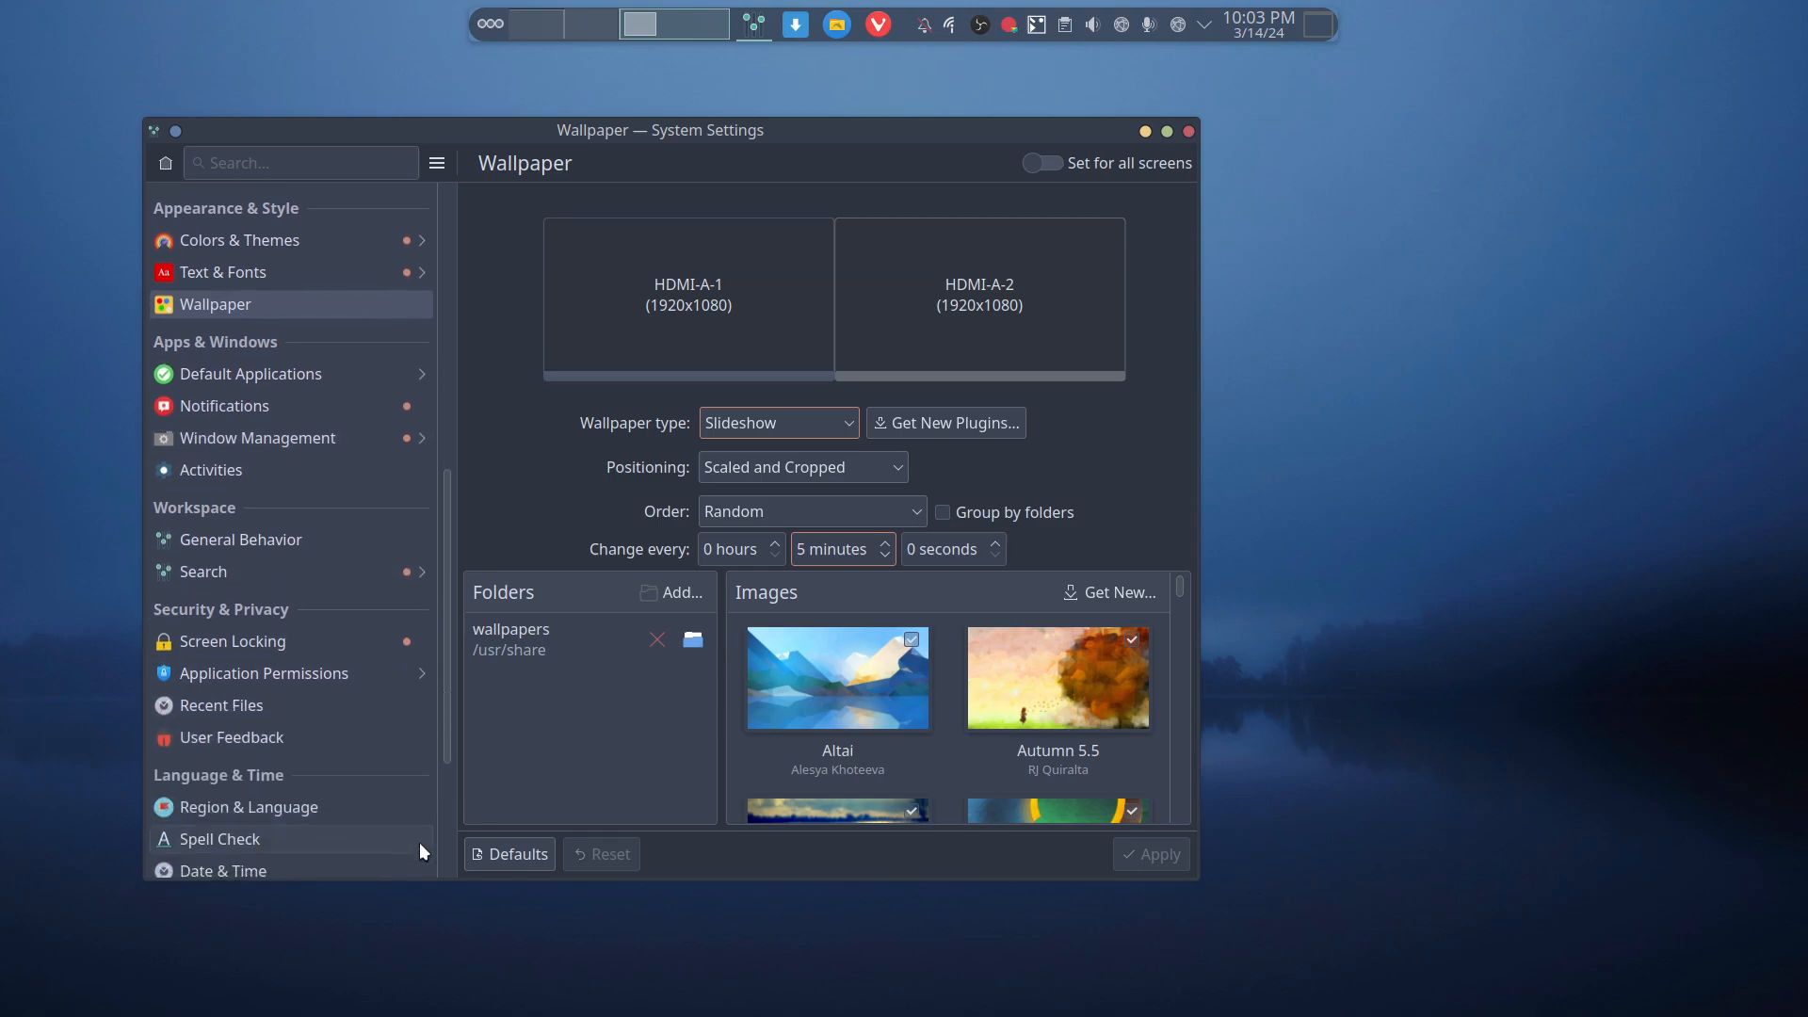
{"action": "left_click", "coordinate": [280, 516]}
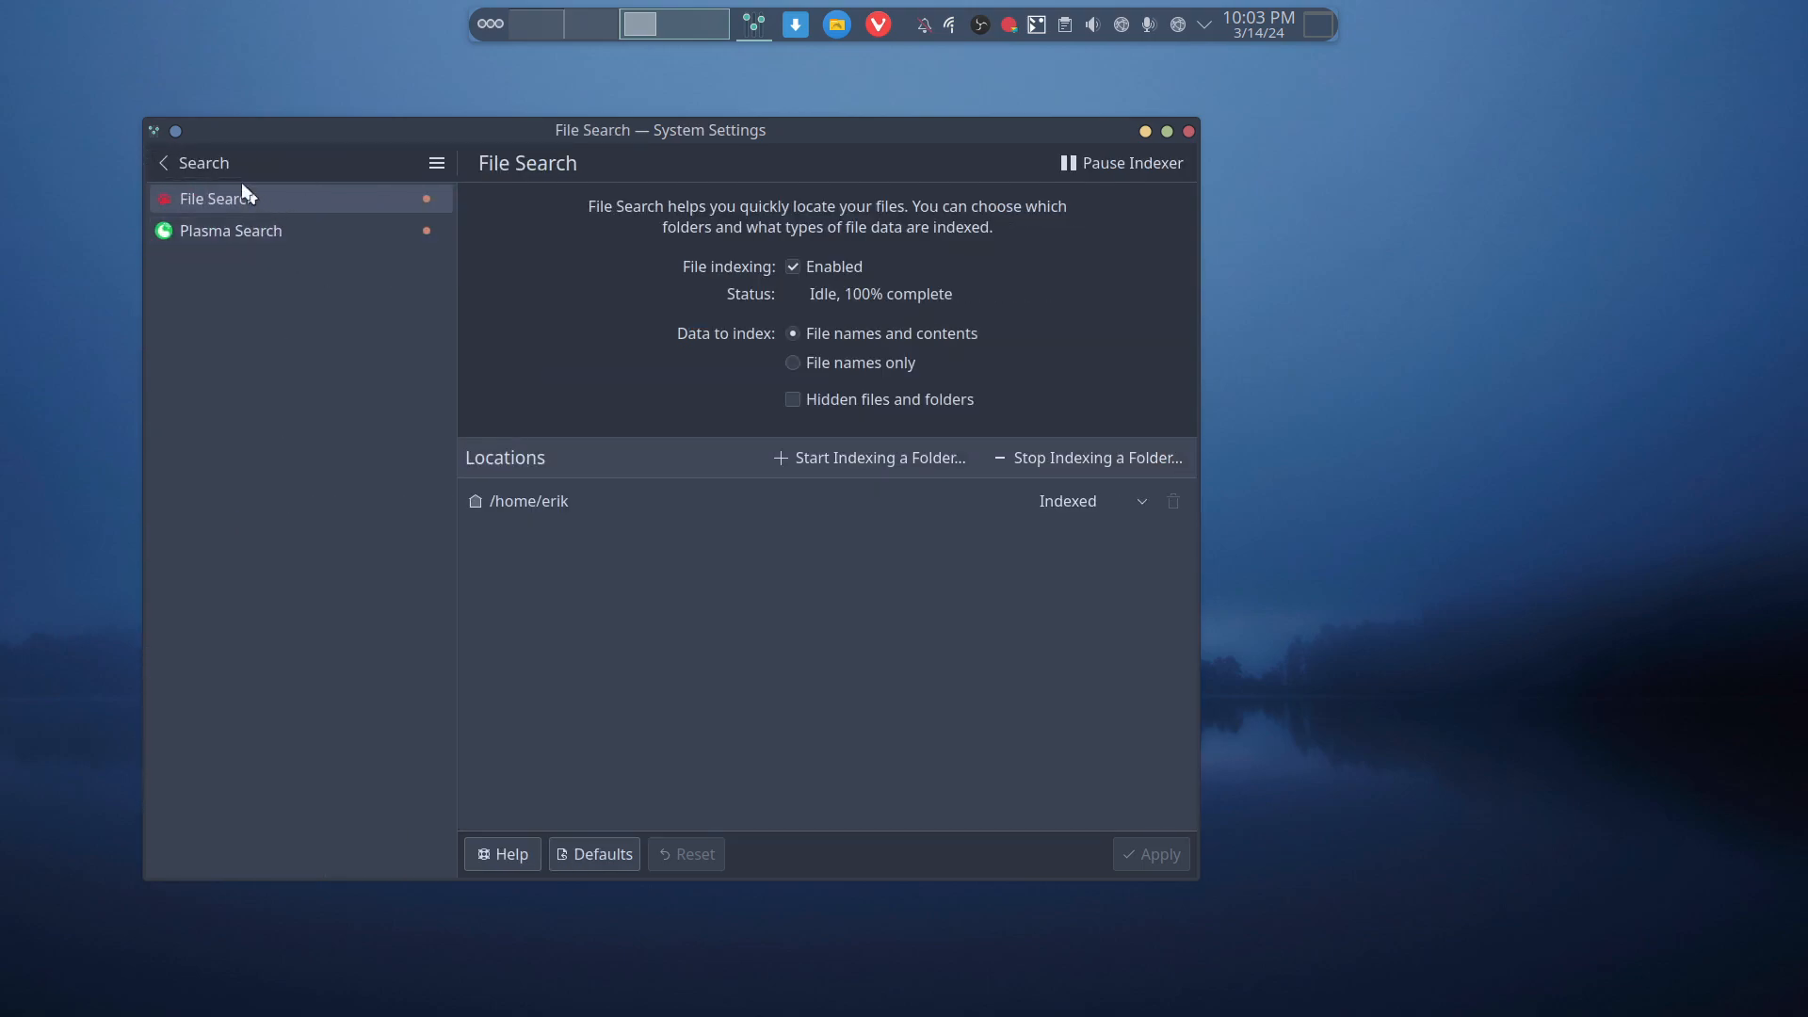
{"action": "left_click", "coordinate": [162, 162]}
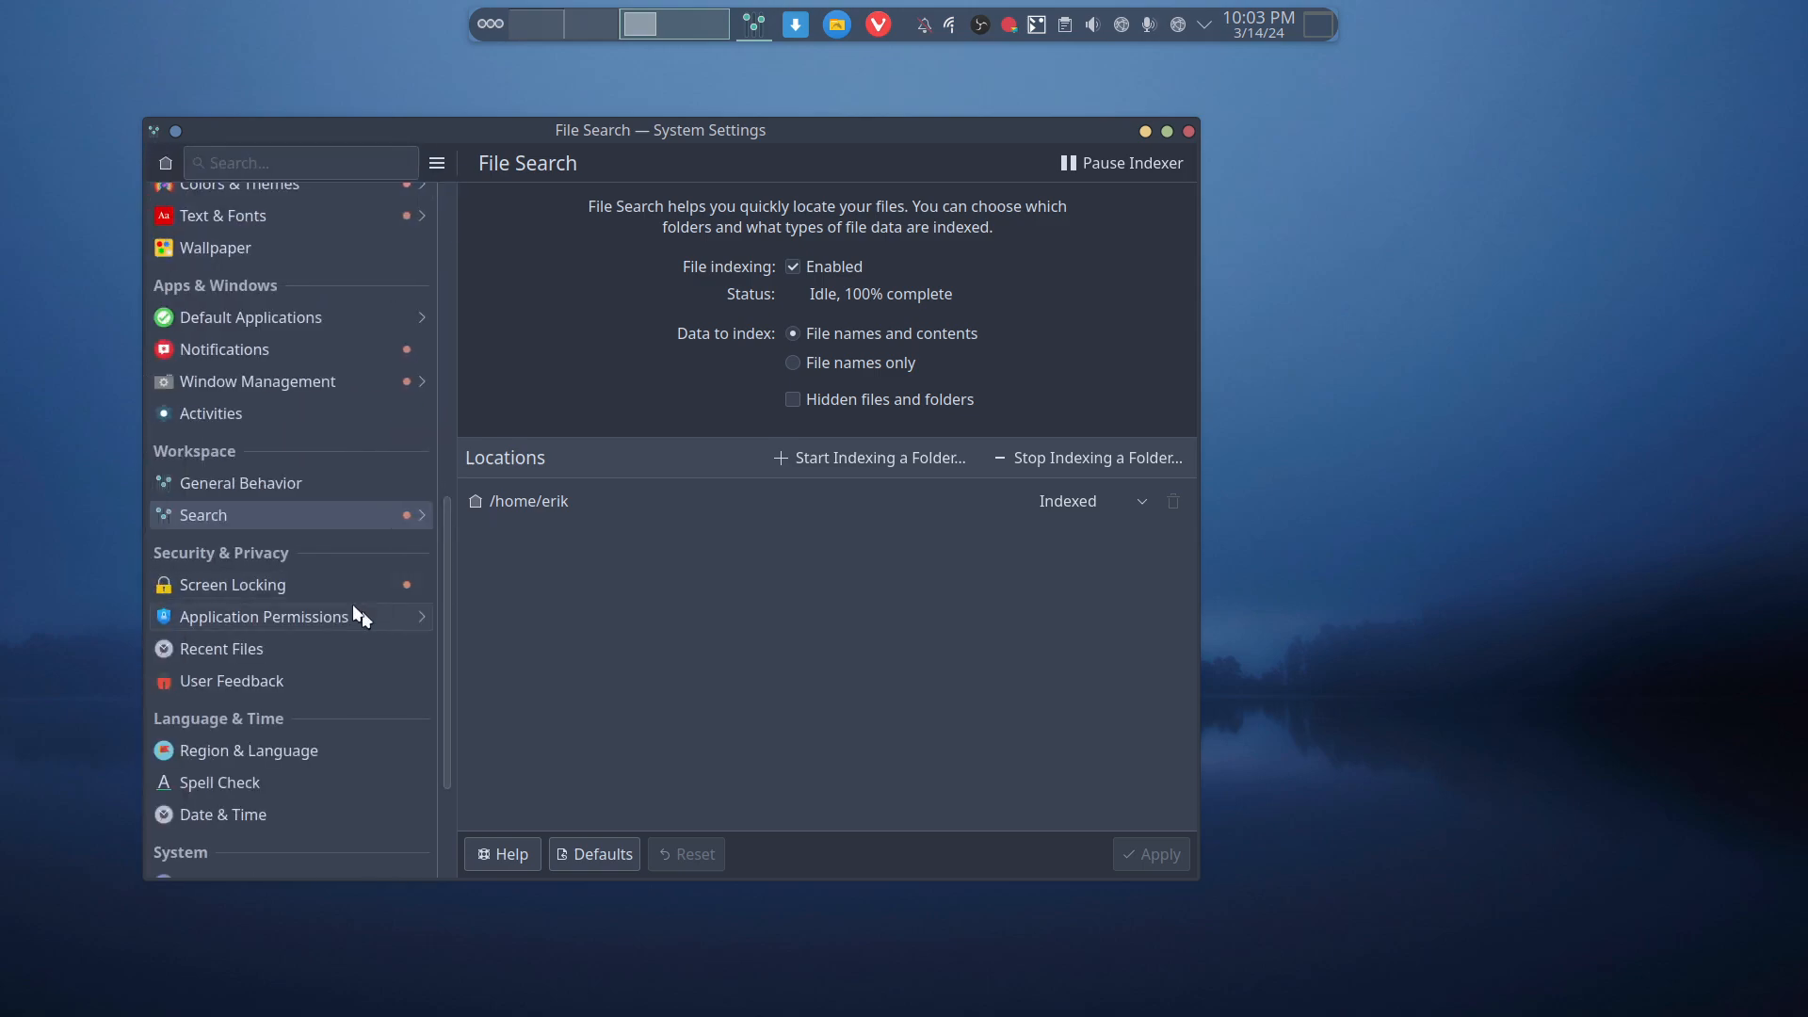
{"action": "left_click", "coordinate": [300, 587]}
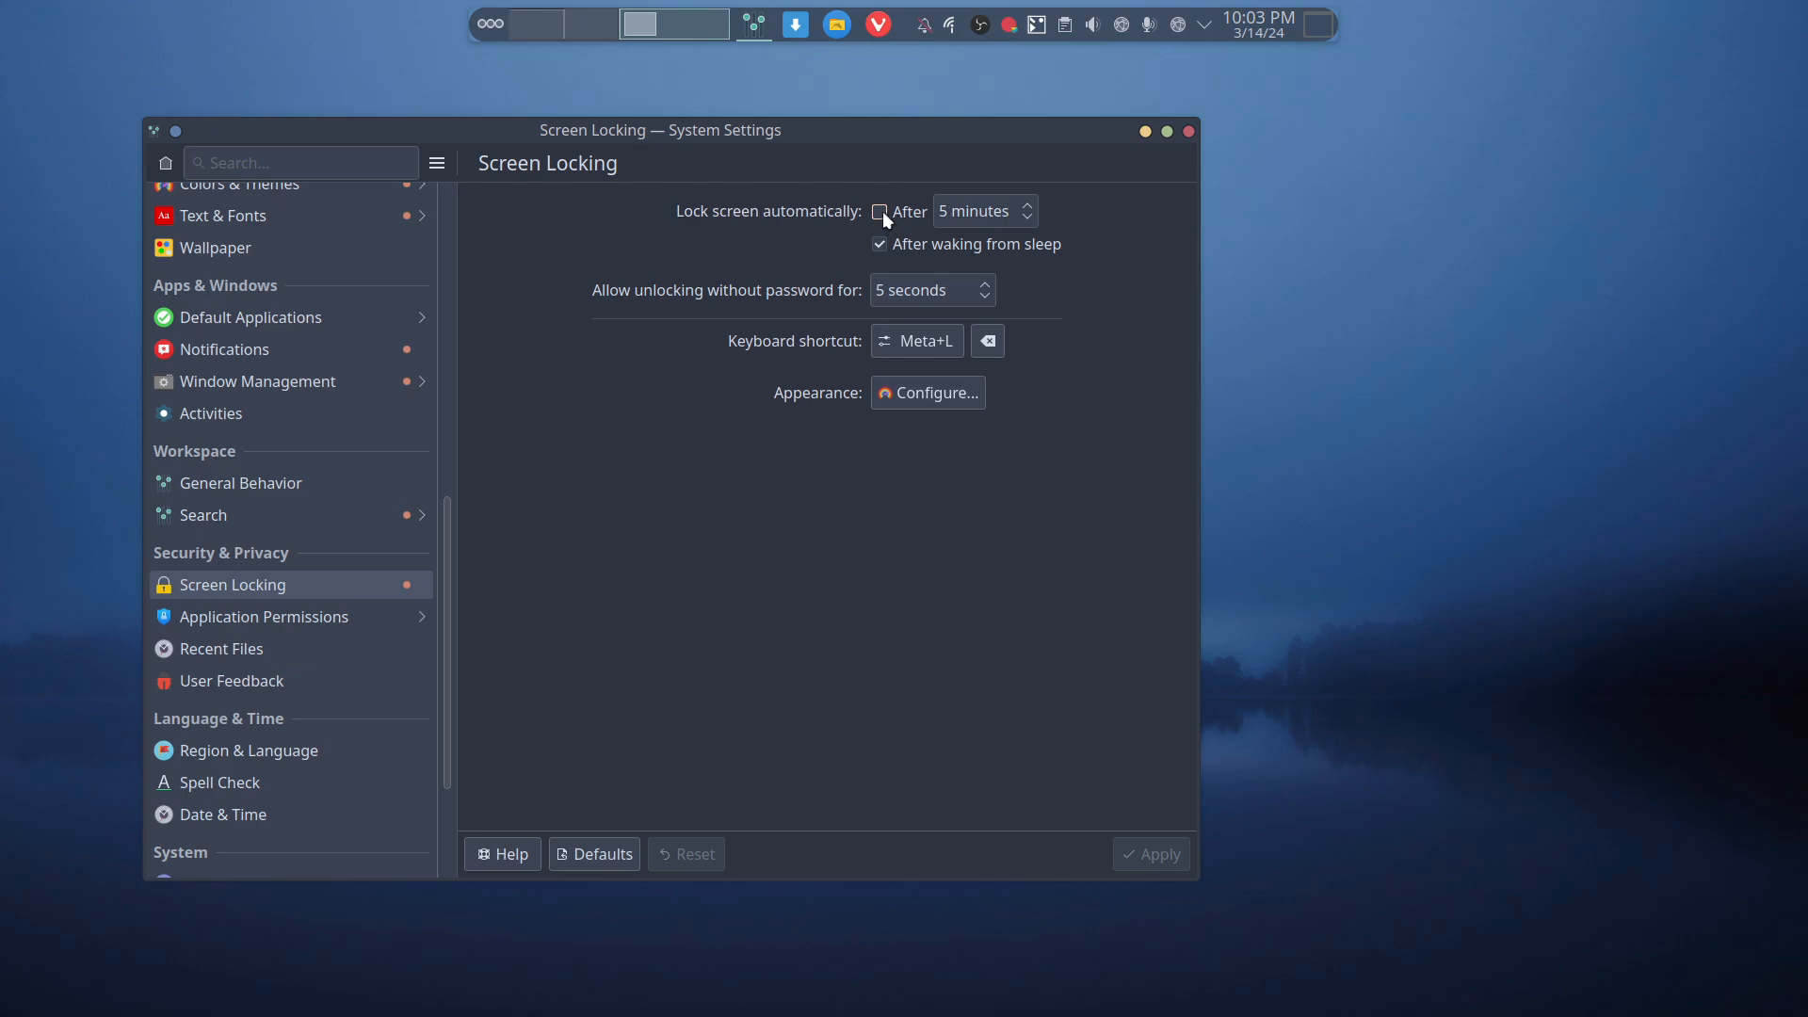
- Look at the Energy Saving, Software Update and Session background services settings, and return to the main settings list
{"action": "scroll", "coordinate": [291, 776], "scroll_direction": "down", "scroll_amount": 3}
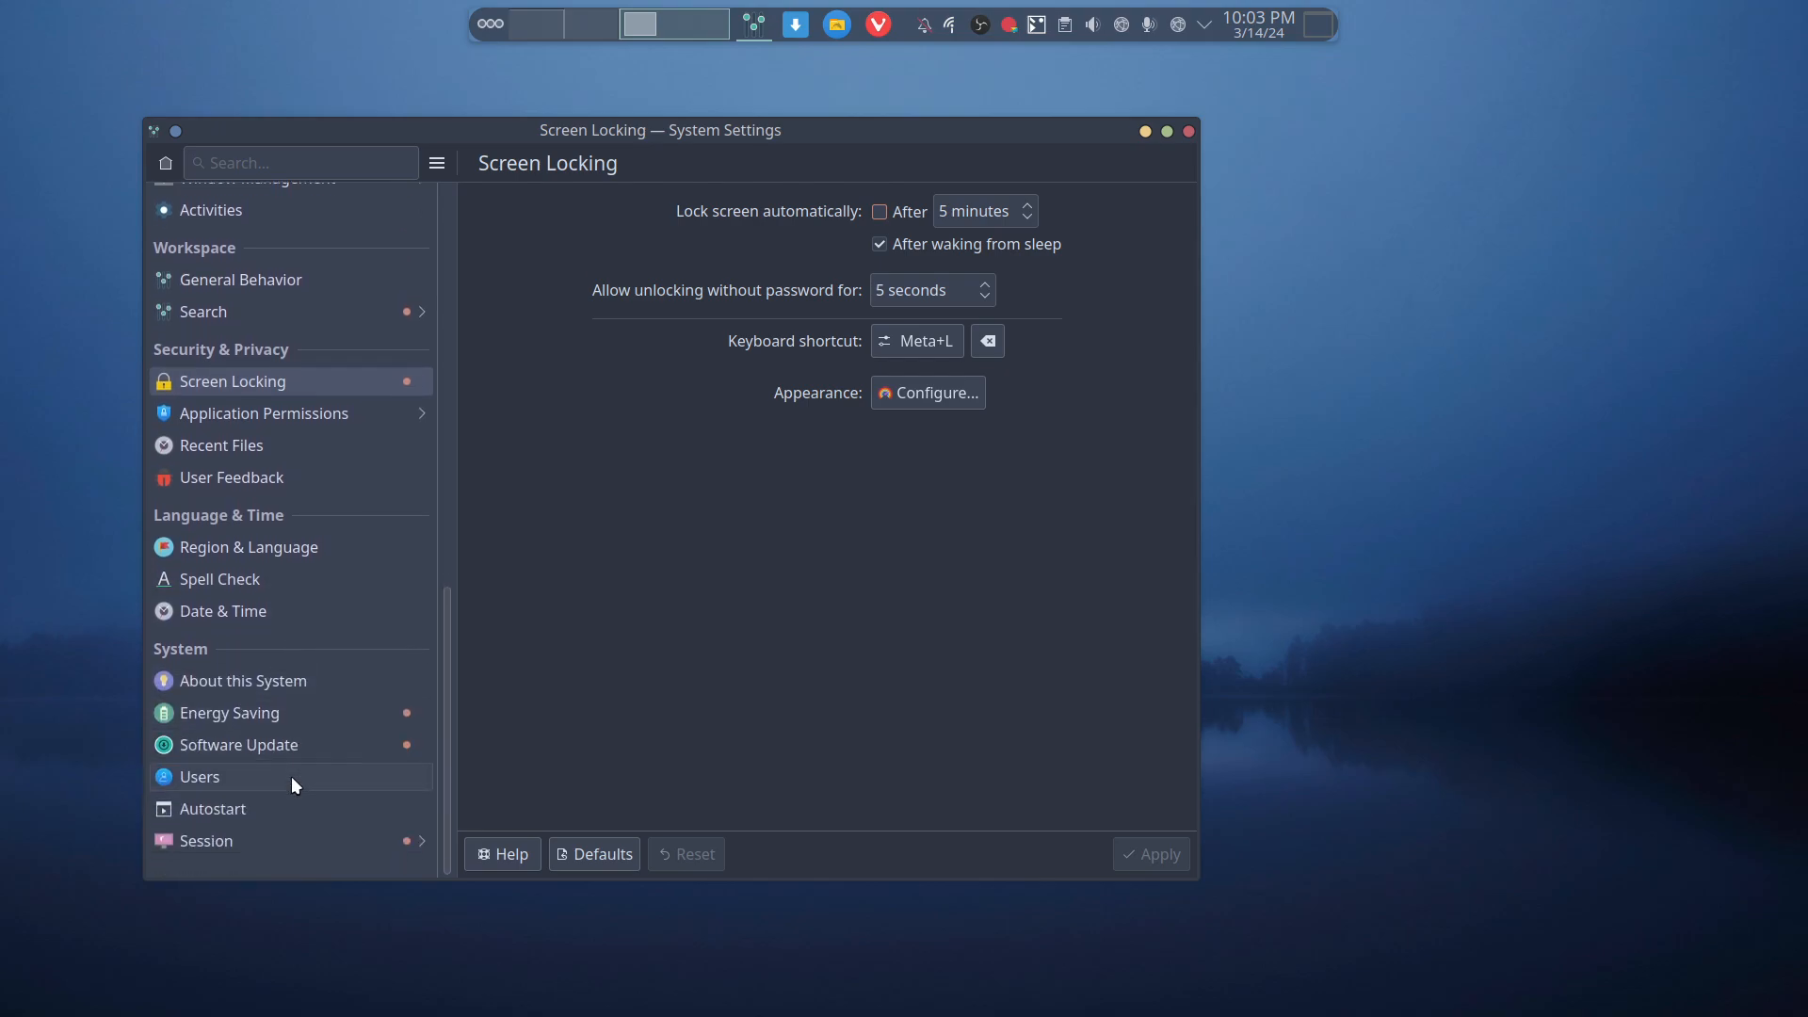
{"action": "left_click", "coordinate": [292, 721]}
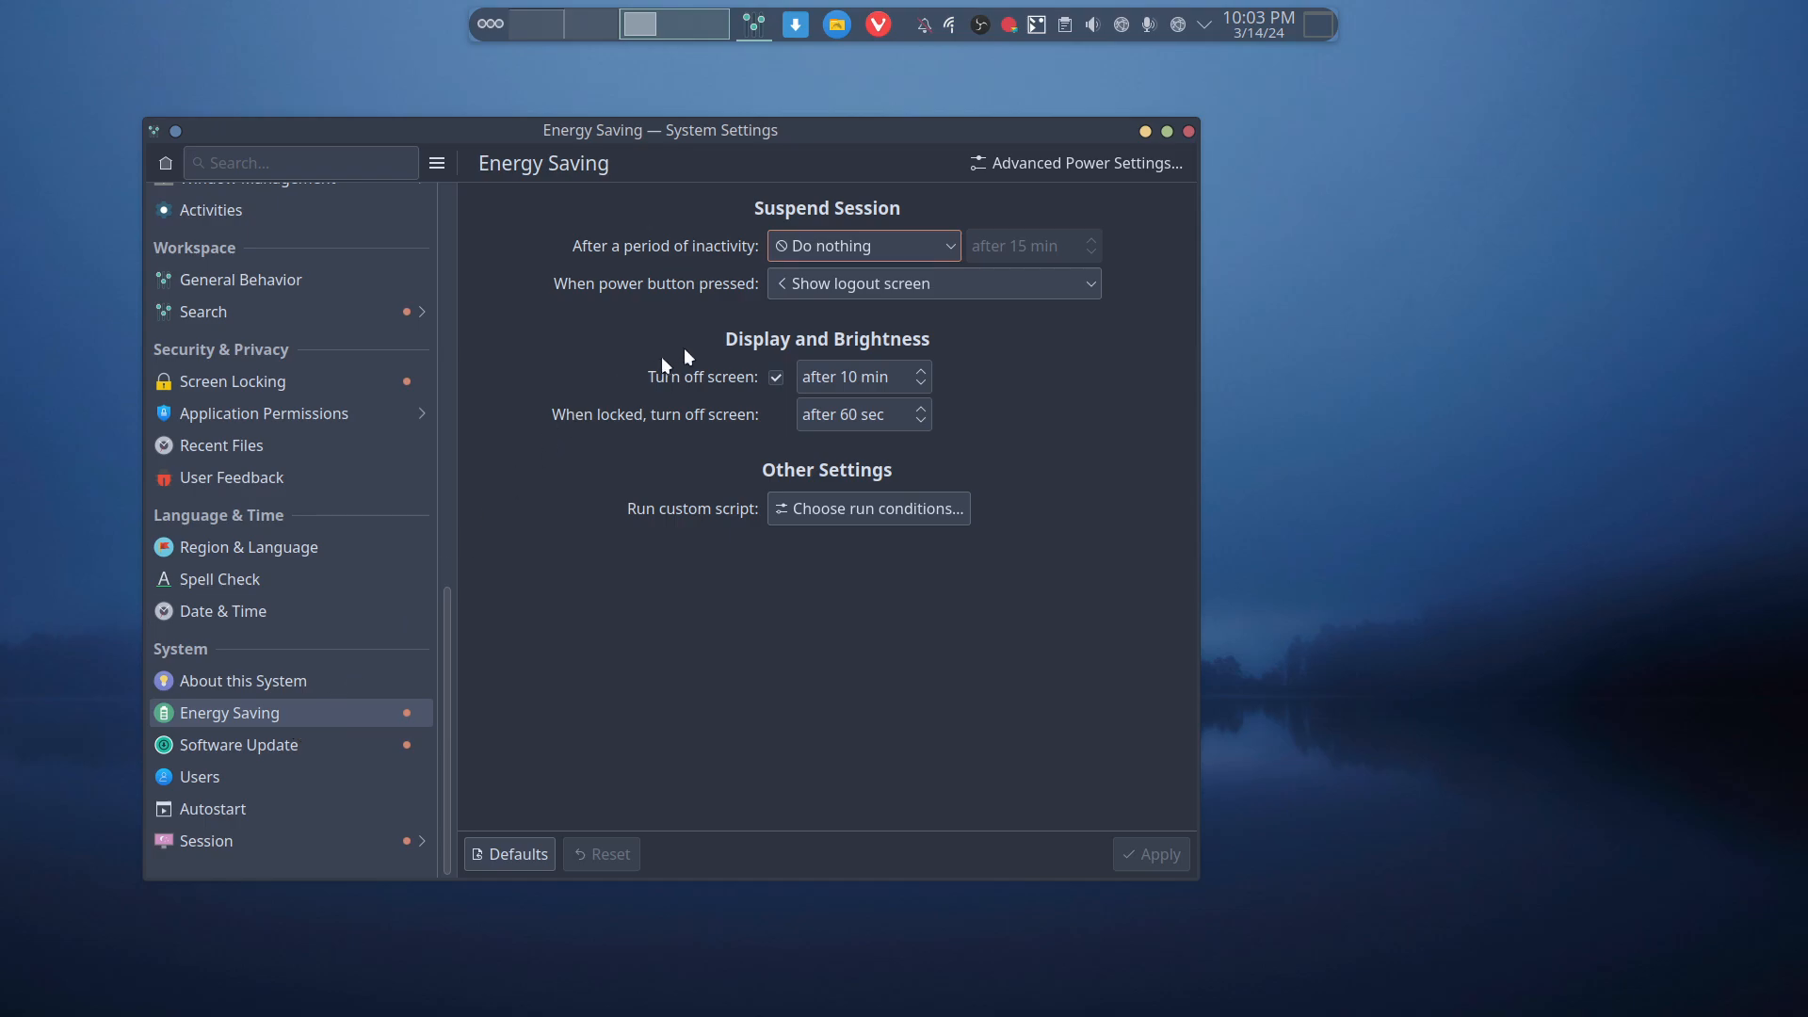
{"action": "left_click", "coordinate": [273, 746]}
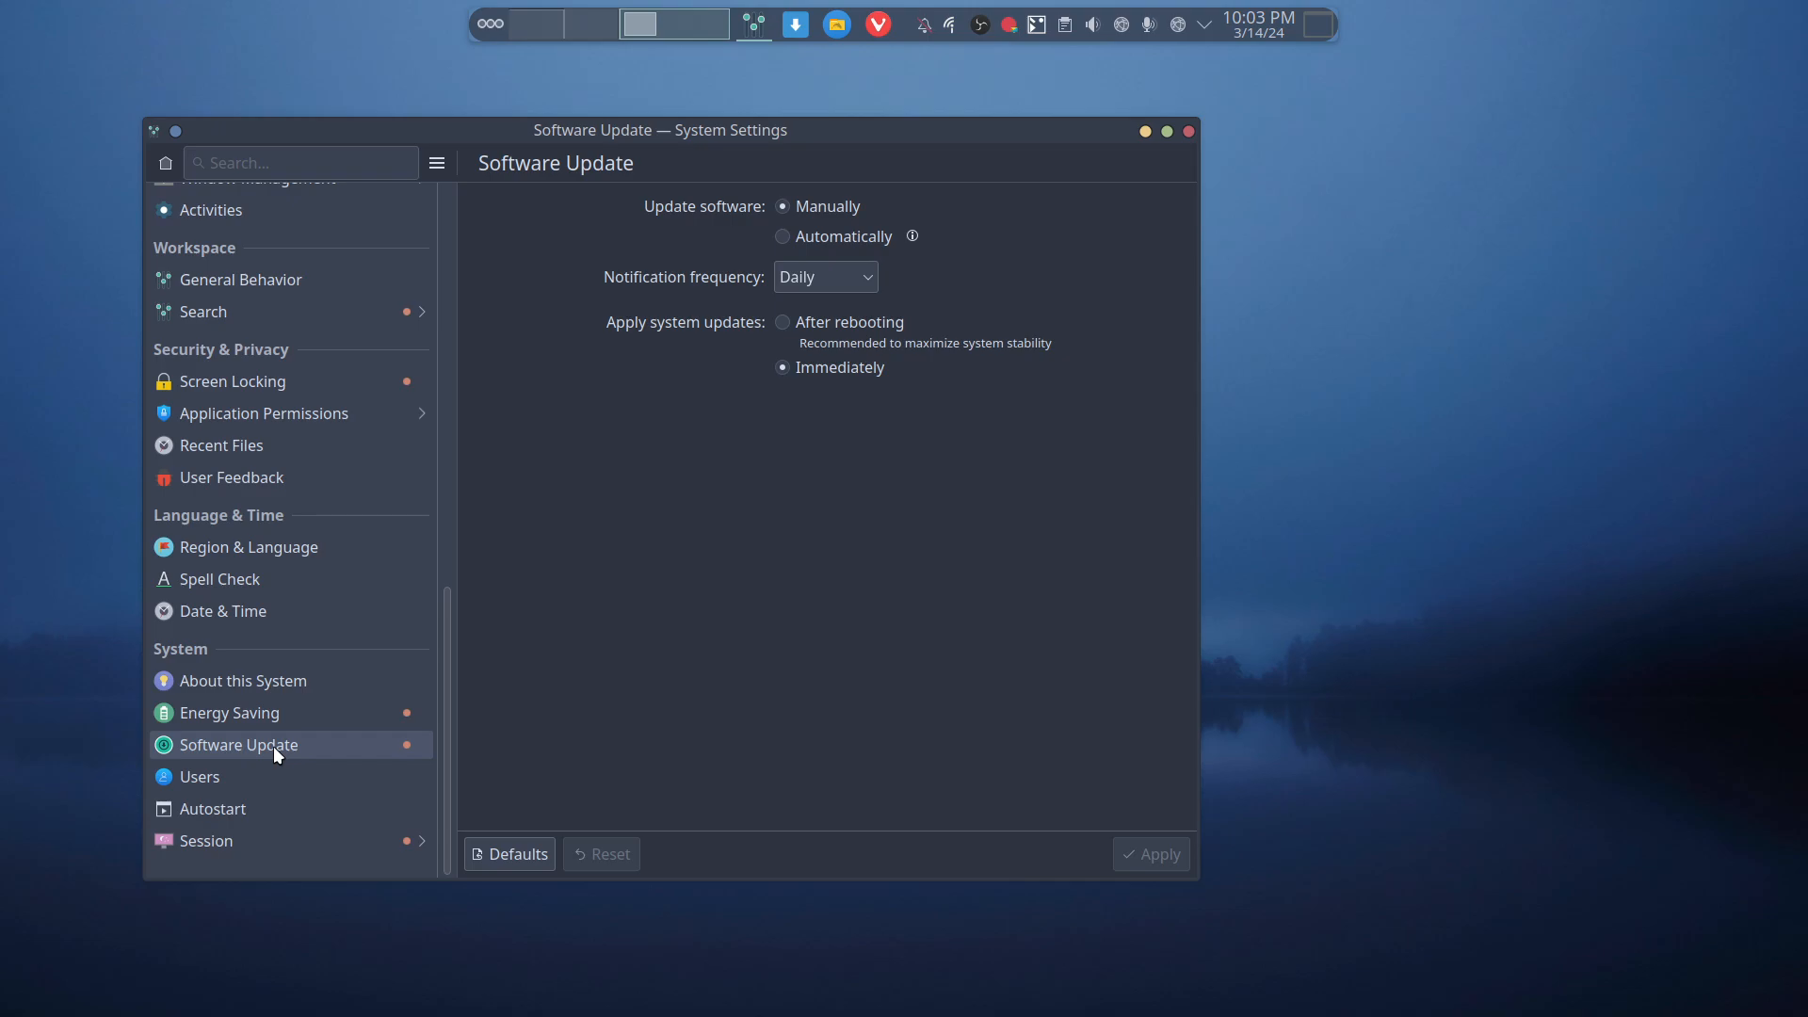
{"action": "left_click", "coordinate": [287, 838]}
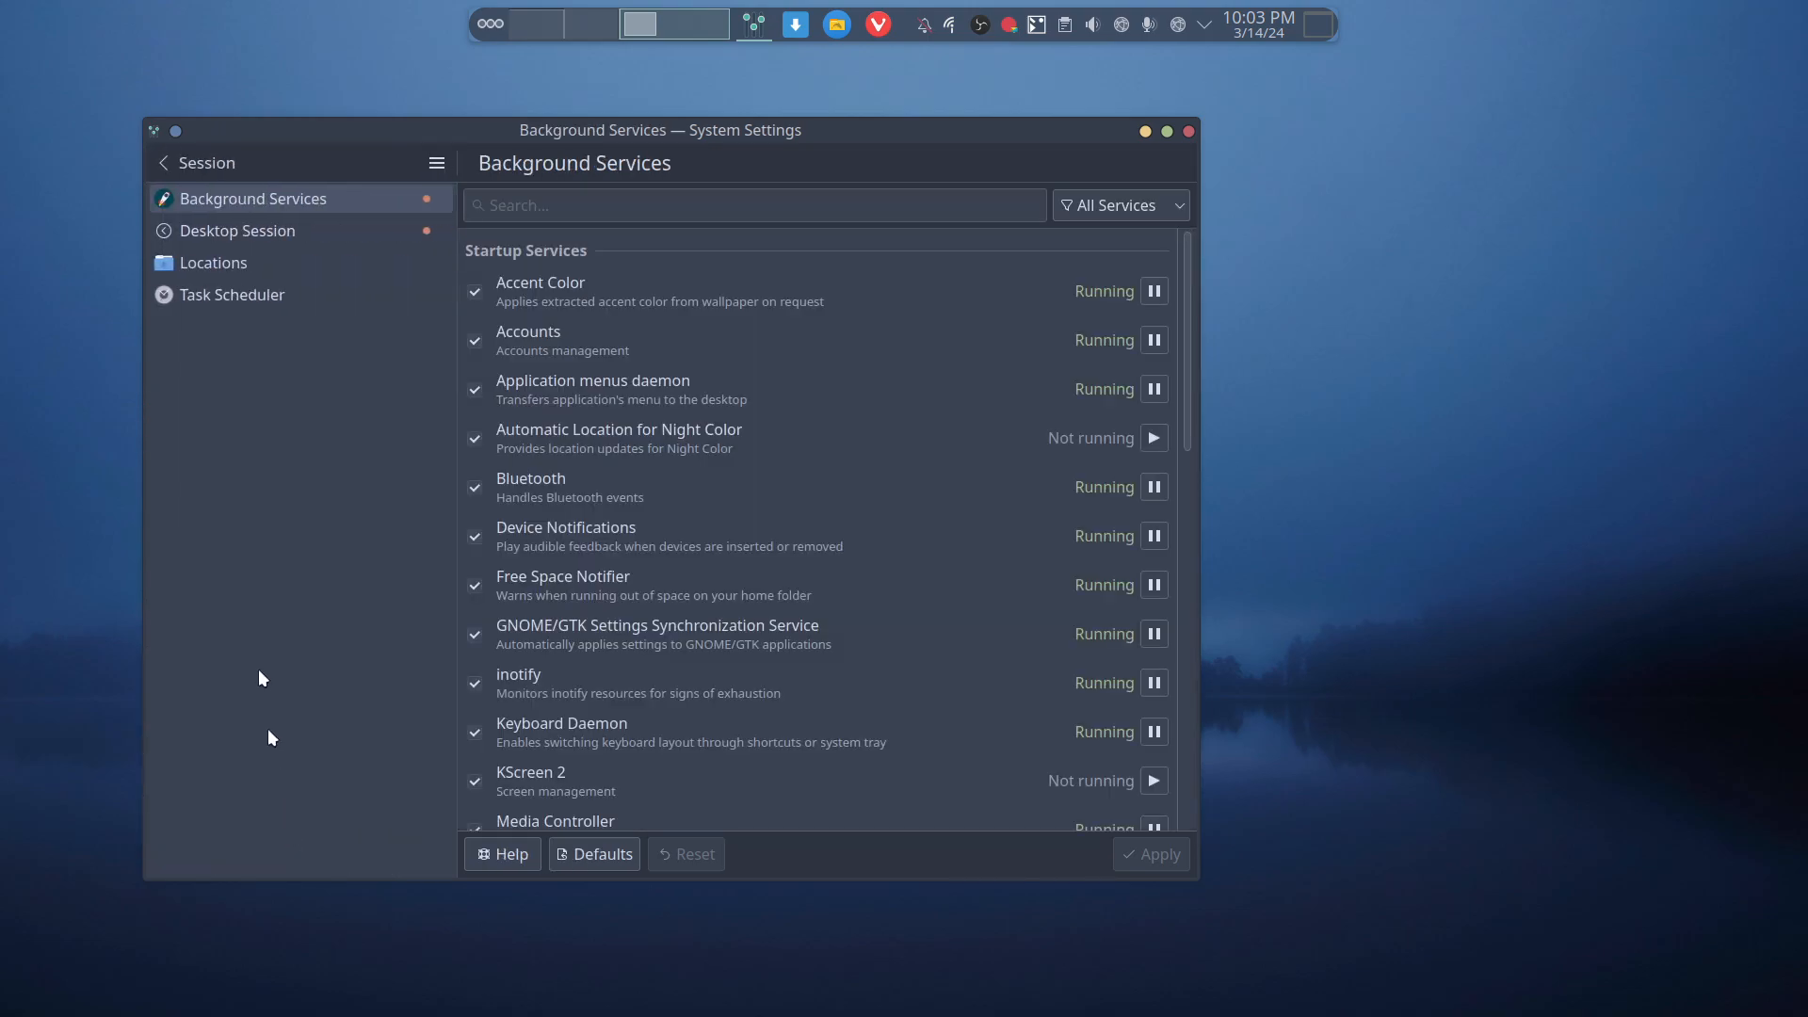
{"action": "left_click", "coordinate": [164, 170]}
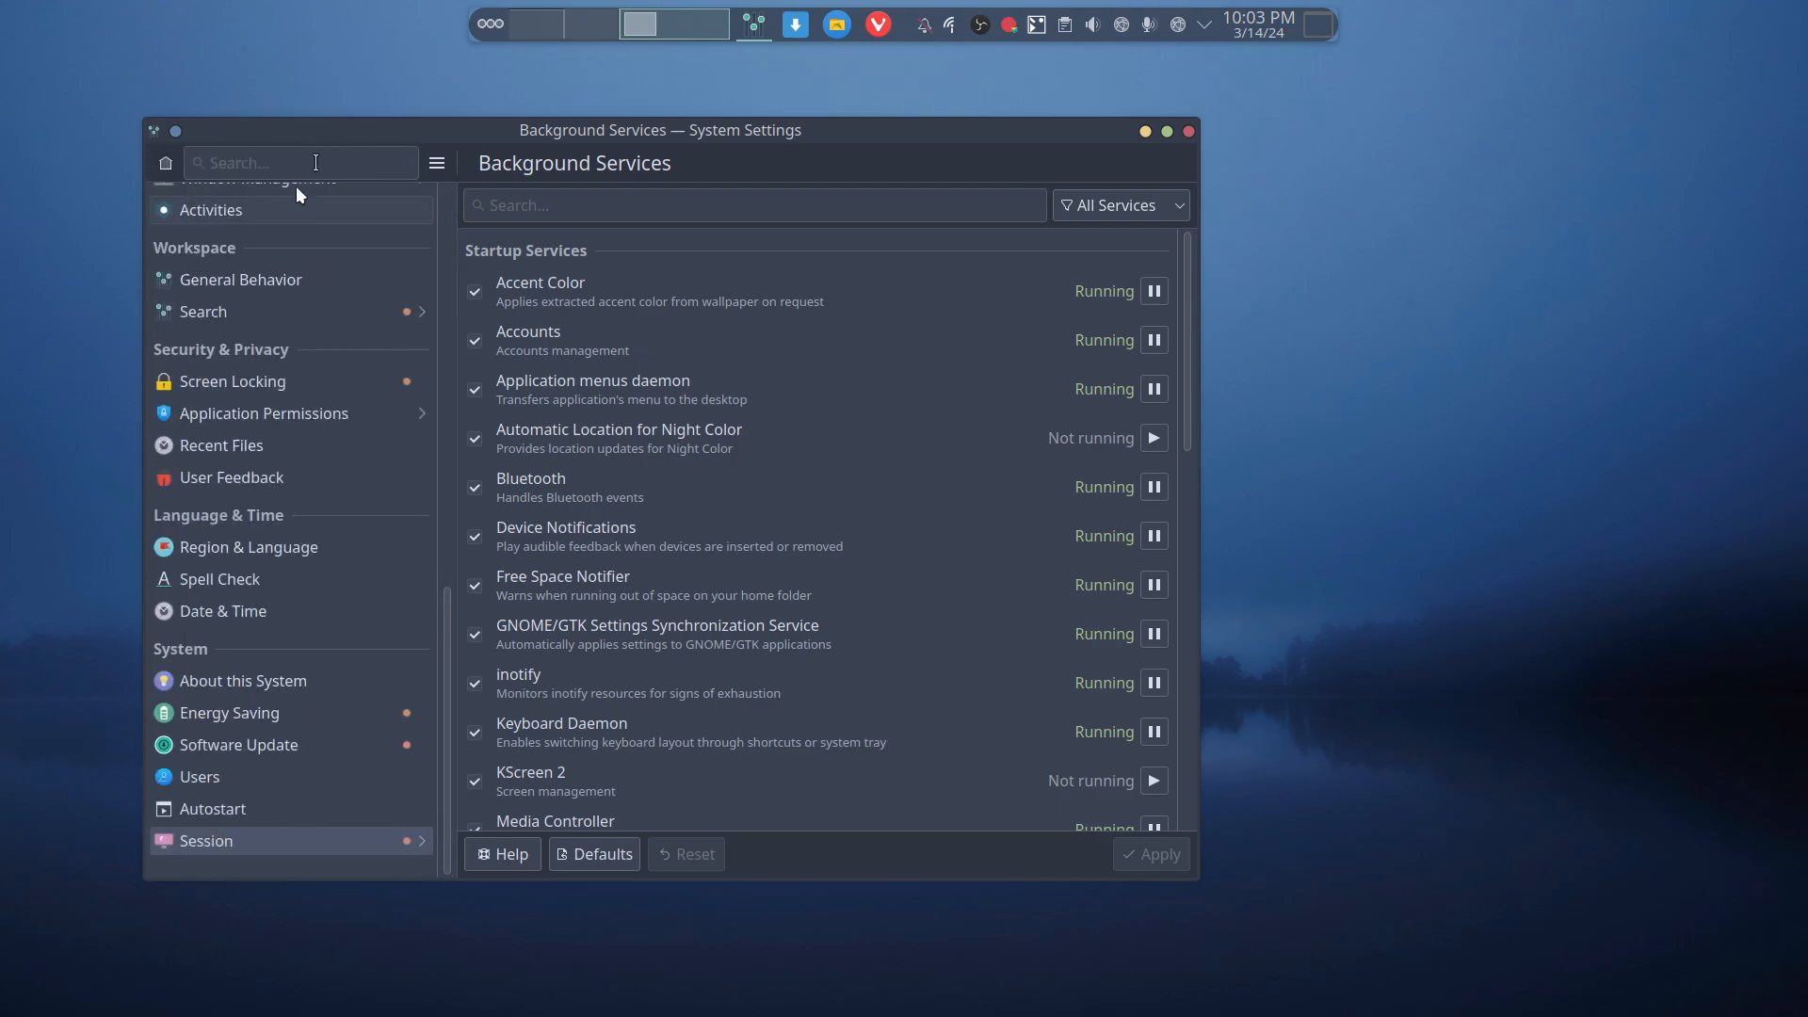
- Unlock the live session in the archlinux virtual machine, finish the ArcoLinux installer and boot into the installed Plasma system
{"action": "left_click", "coordinate": [572, 19]}
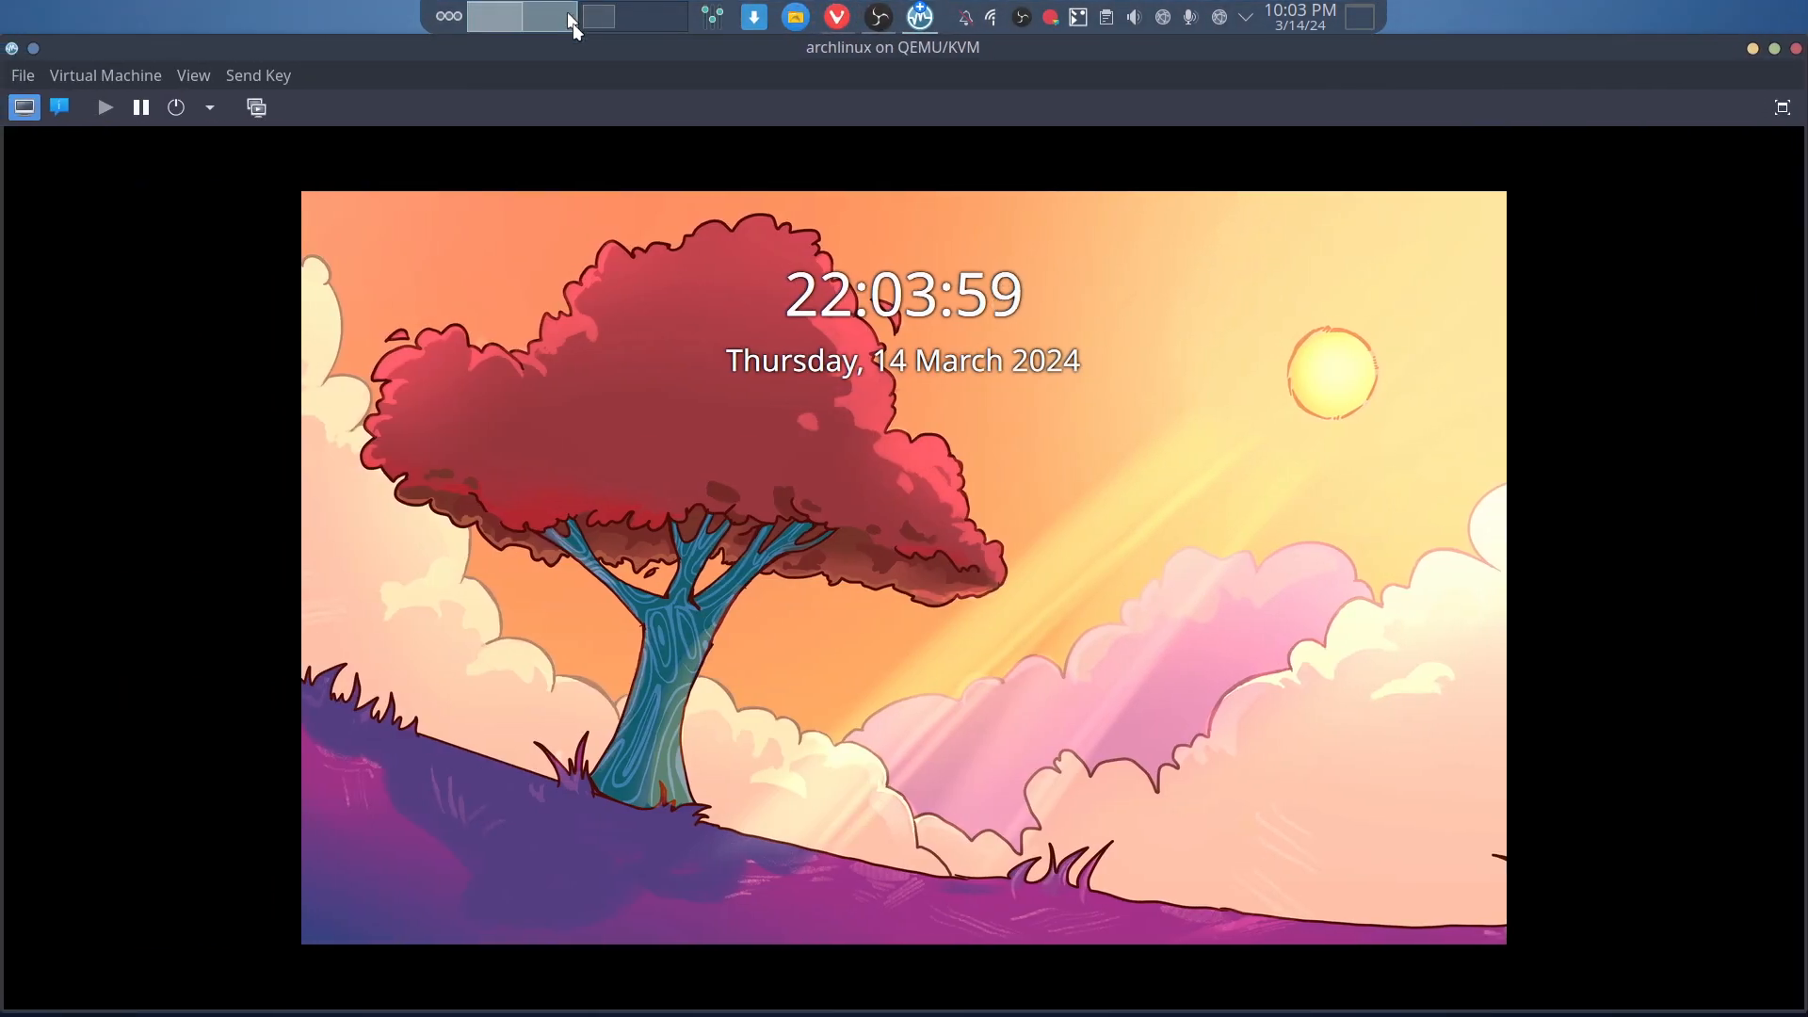
{"action": "left_click", "coordinate": [1060, 561]}
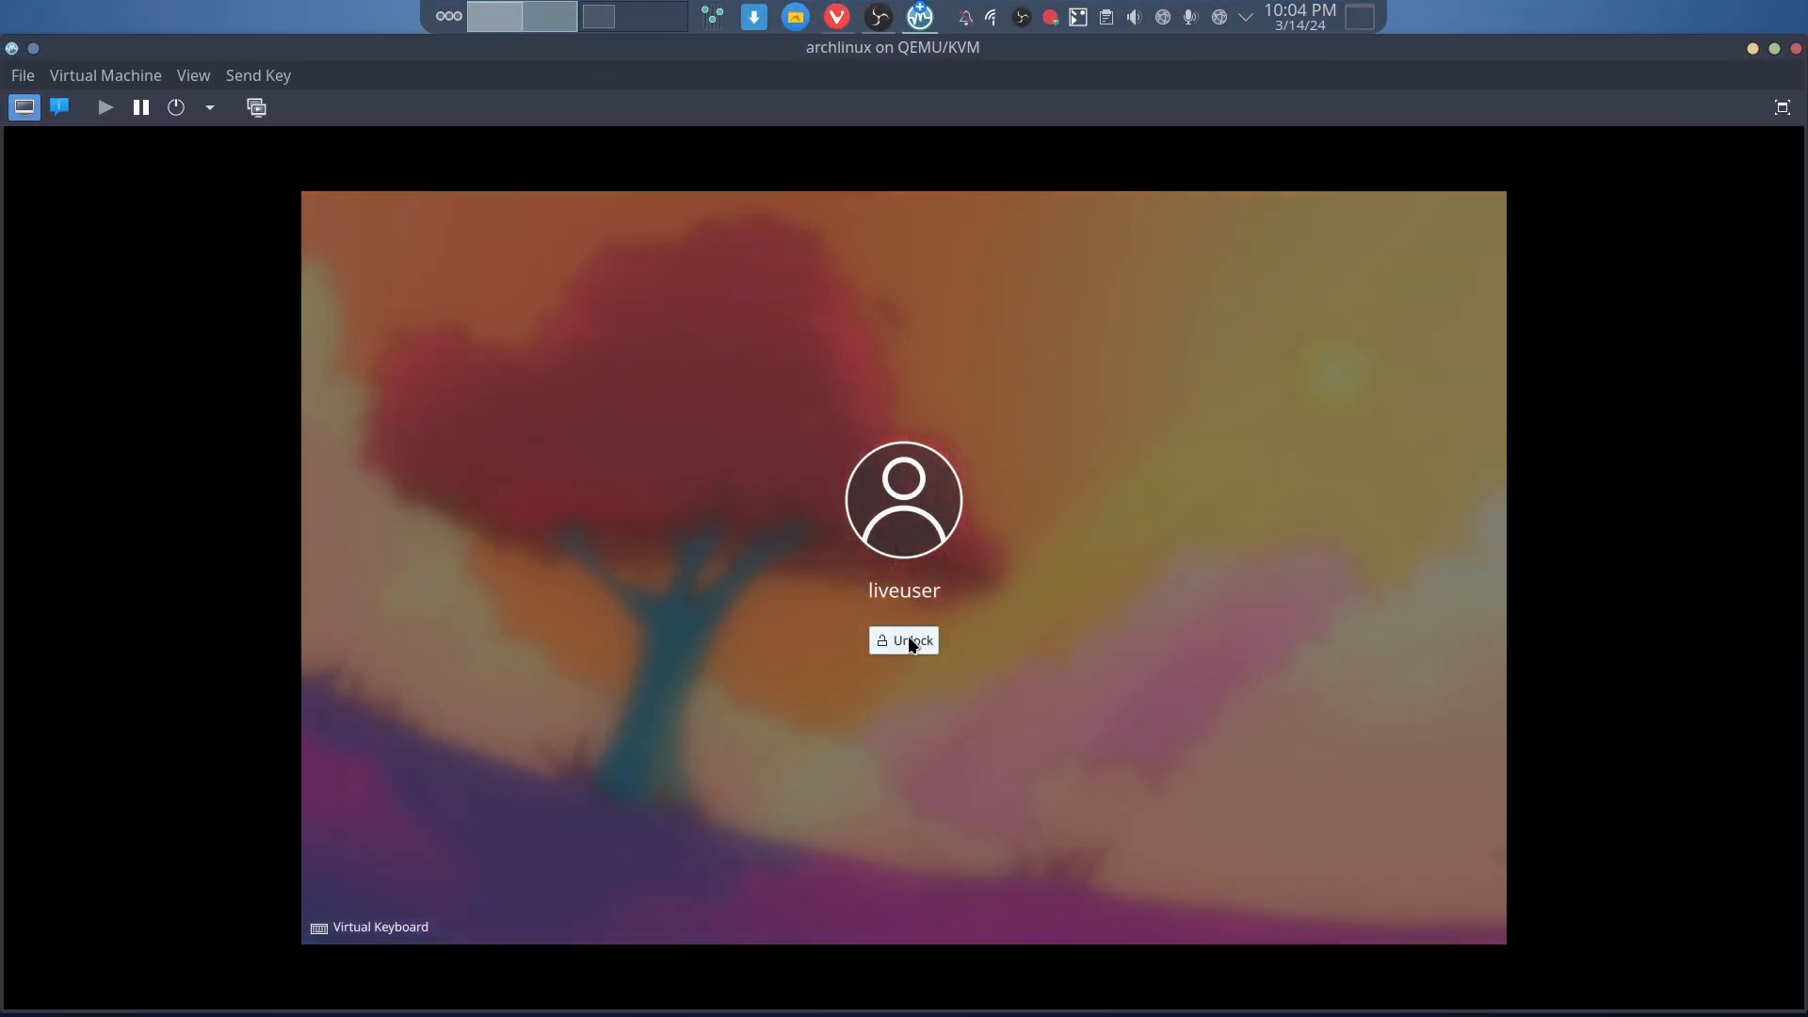
{"action": "left_click", "coordinate": [908, 640]}
{"action": "left_click", "coordinate": [1412, 877]}
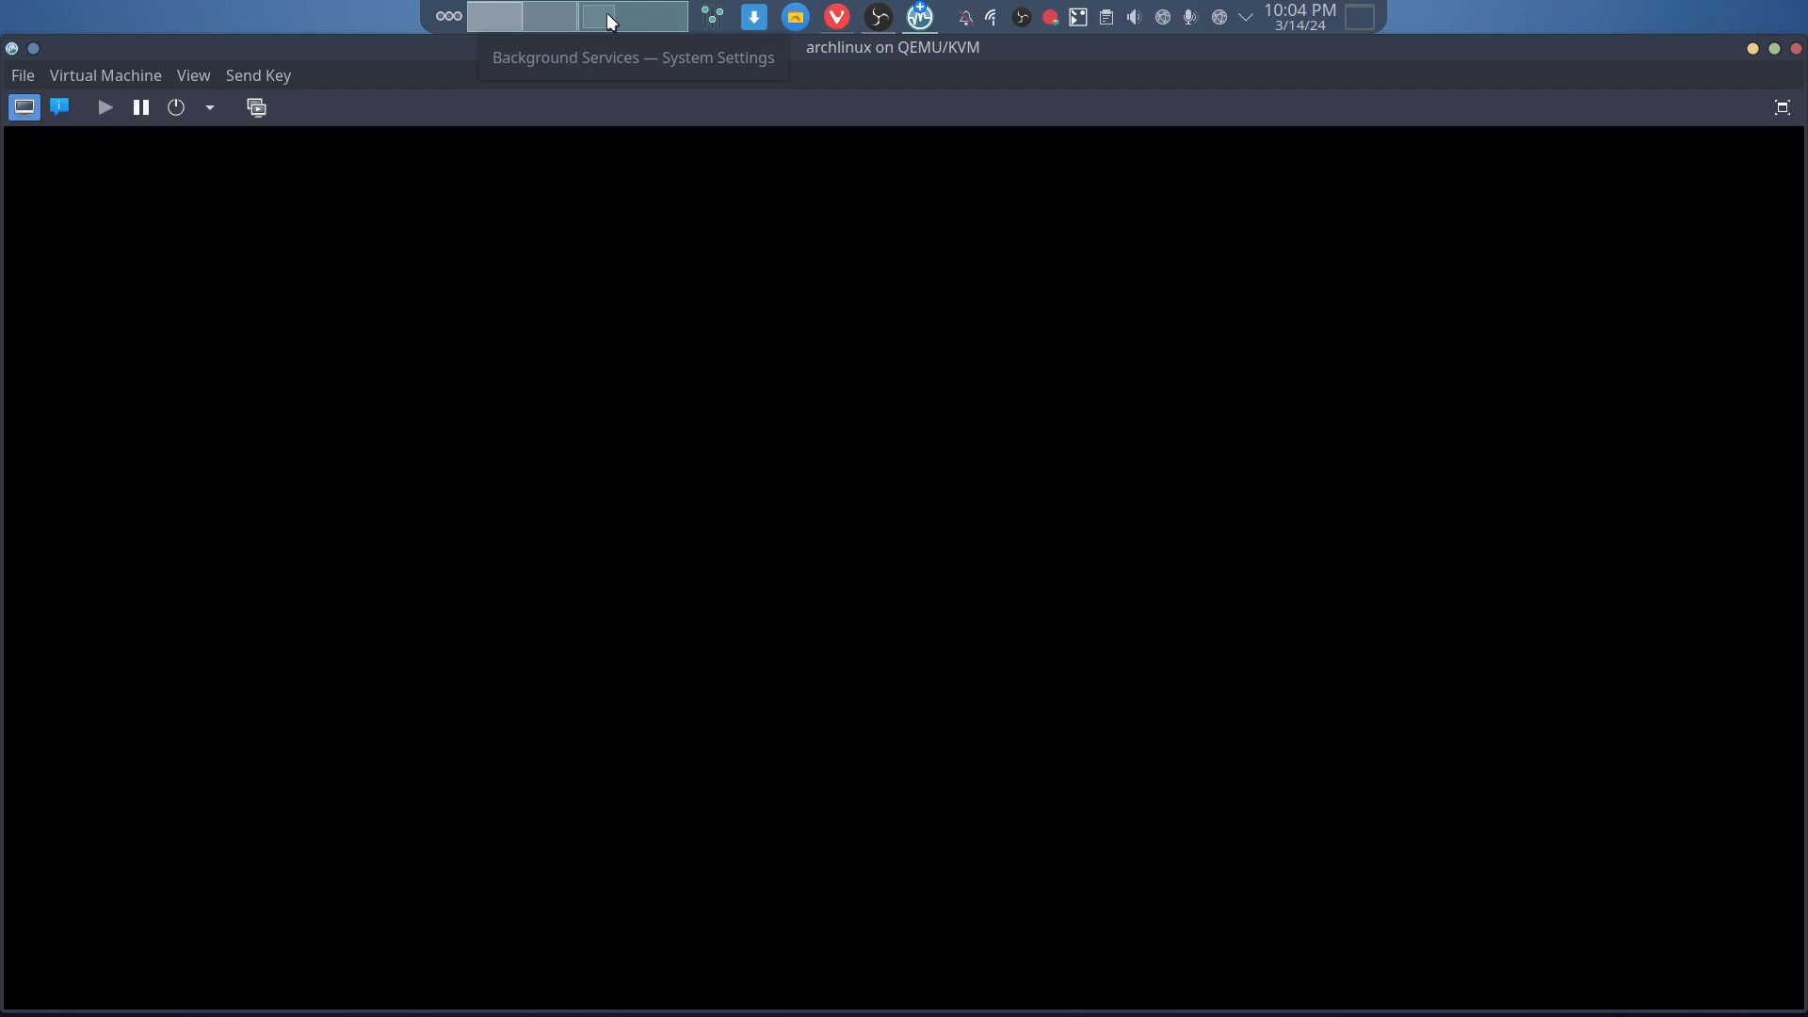
{"action": "key", "text": "Return"}
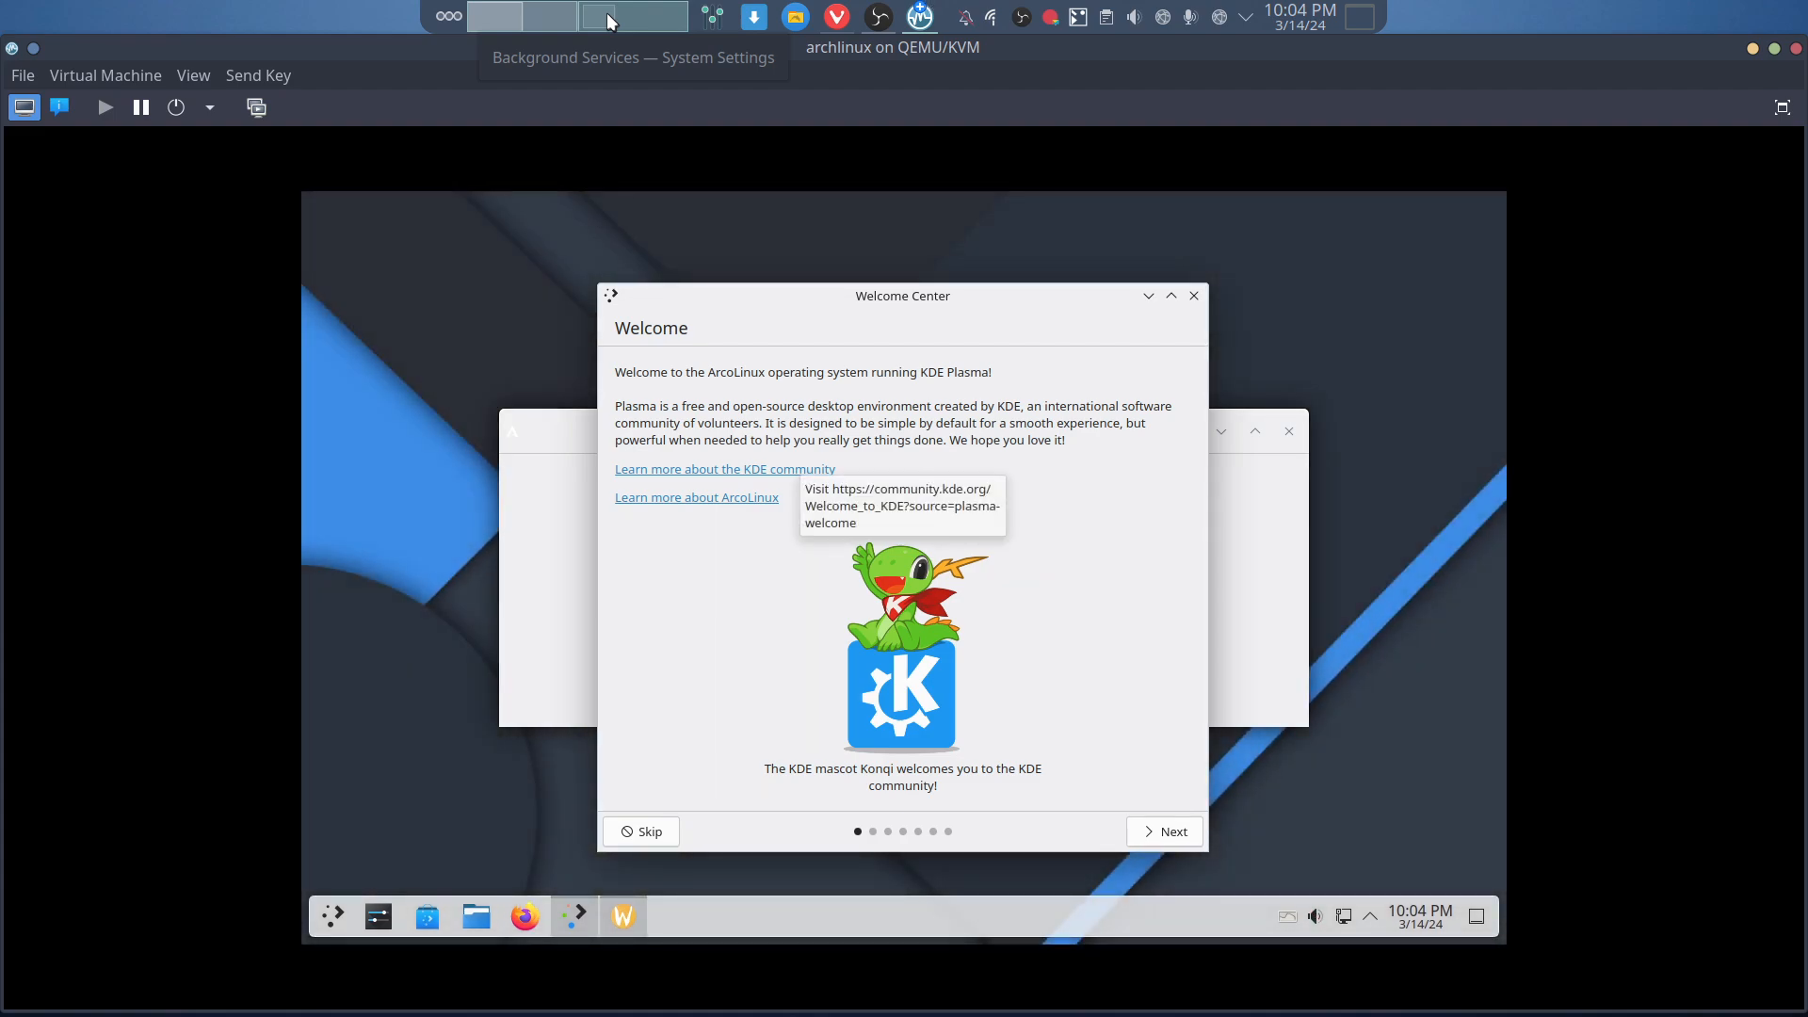
- In the virtual machine, close the Welcome Center, quit the ArcoLinux Welcome App with Autostart turned off, and open the application launcher
{"action": "left_click", "coordinate": [1193, 297]}
{"action": "left_click", "coordinate": [914, 709]}
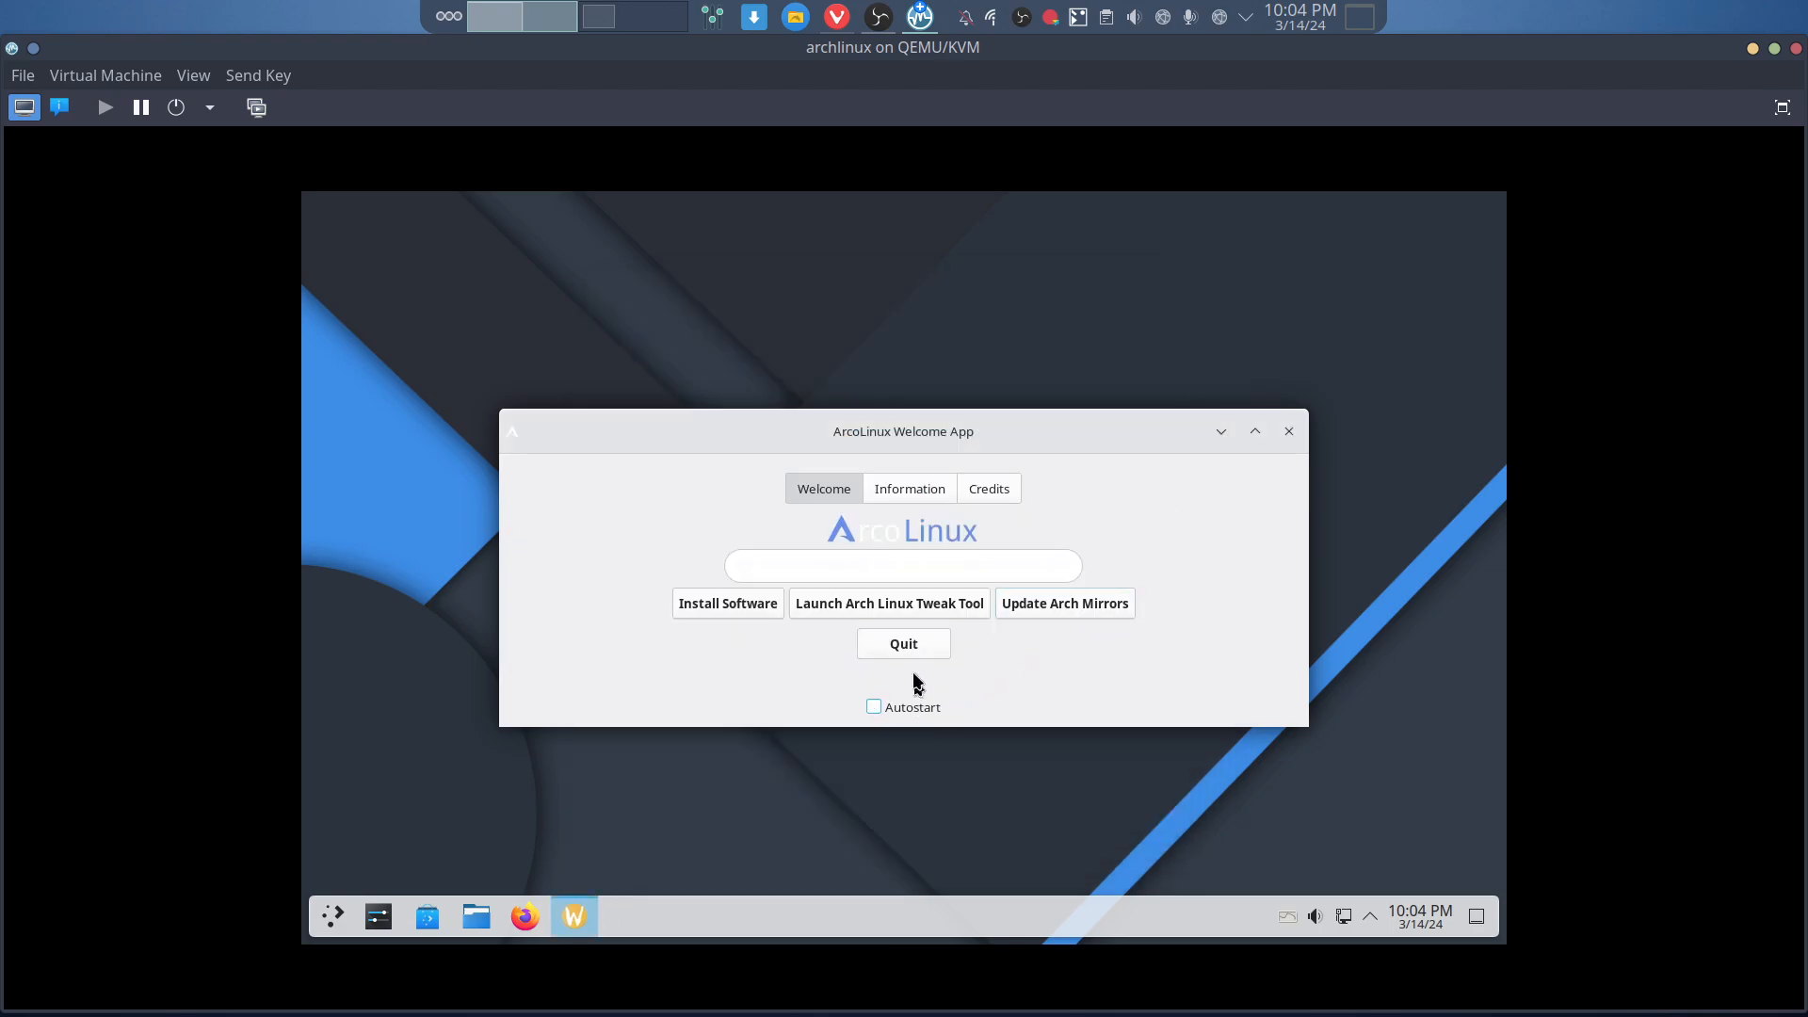
{"action": "left_click", "coordinate": [908, 652]}
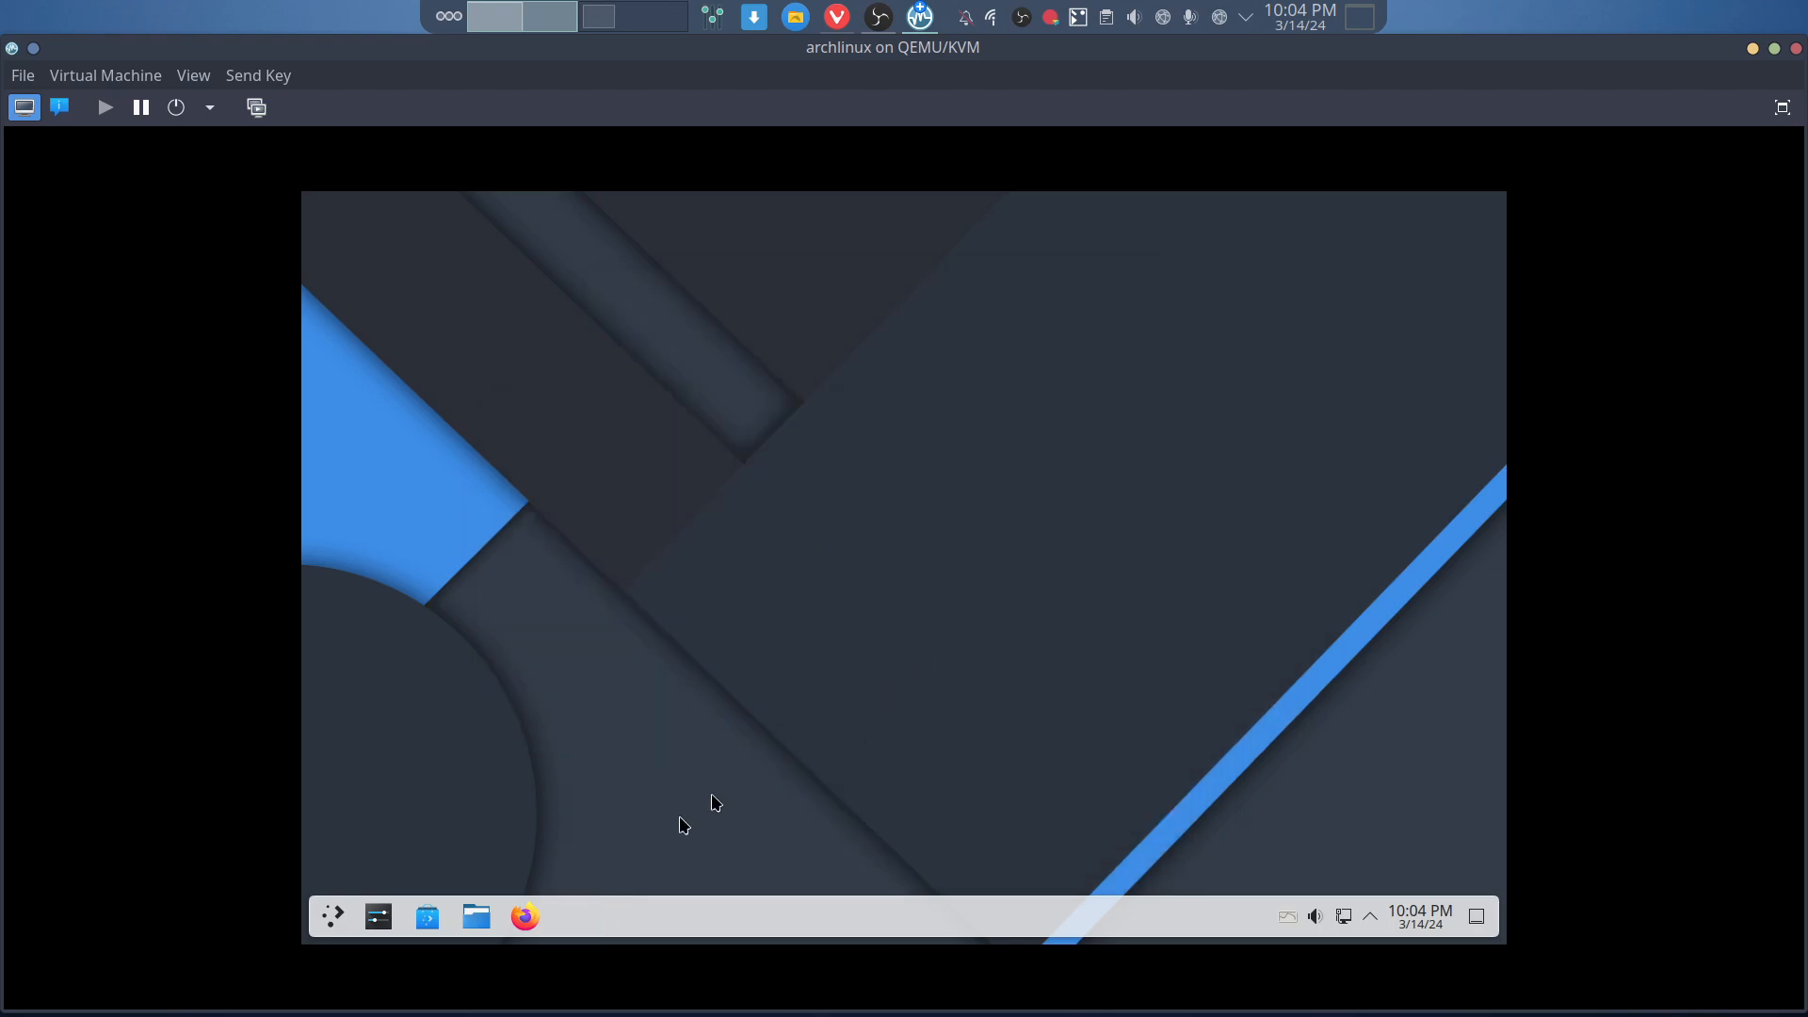
{"action": "left_click", "coordinate": [336, 919]}
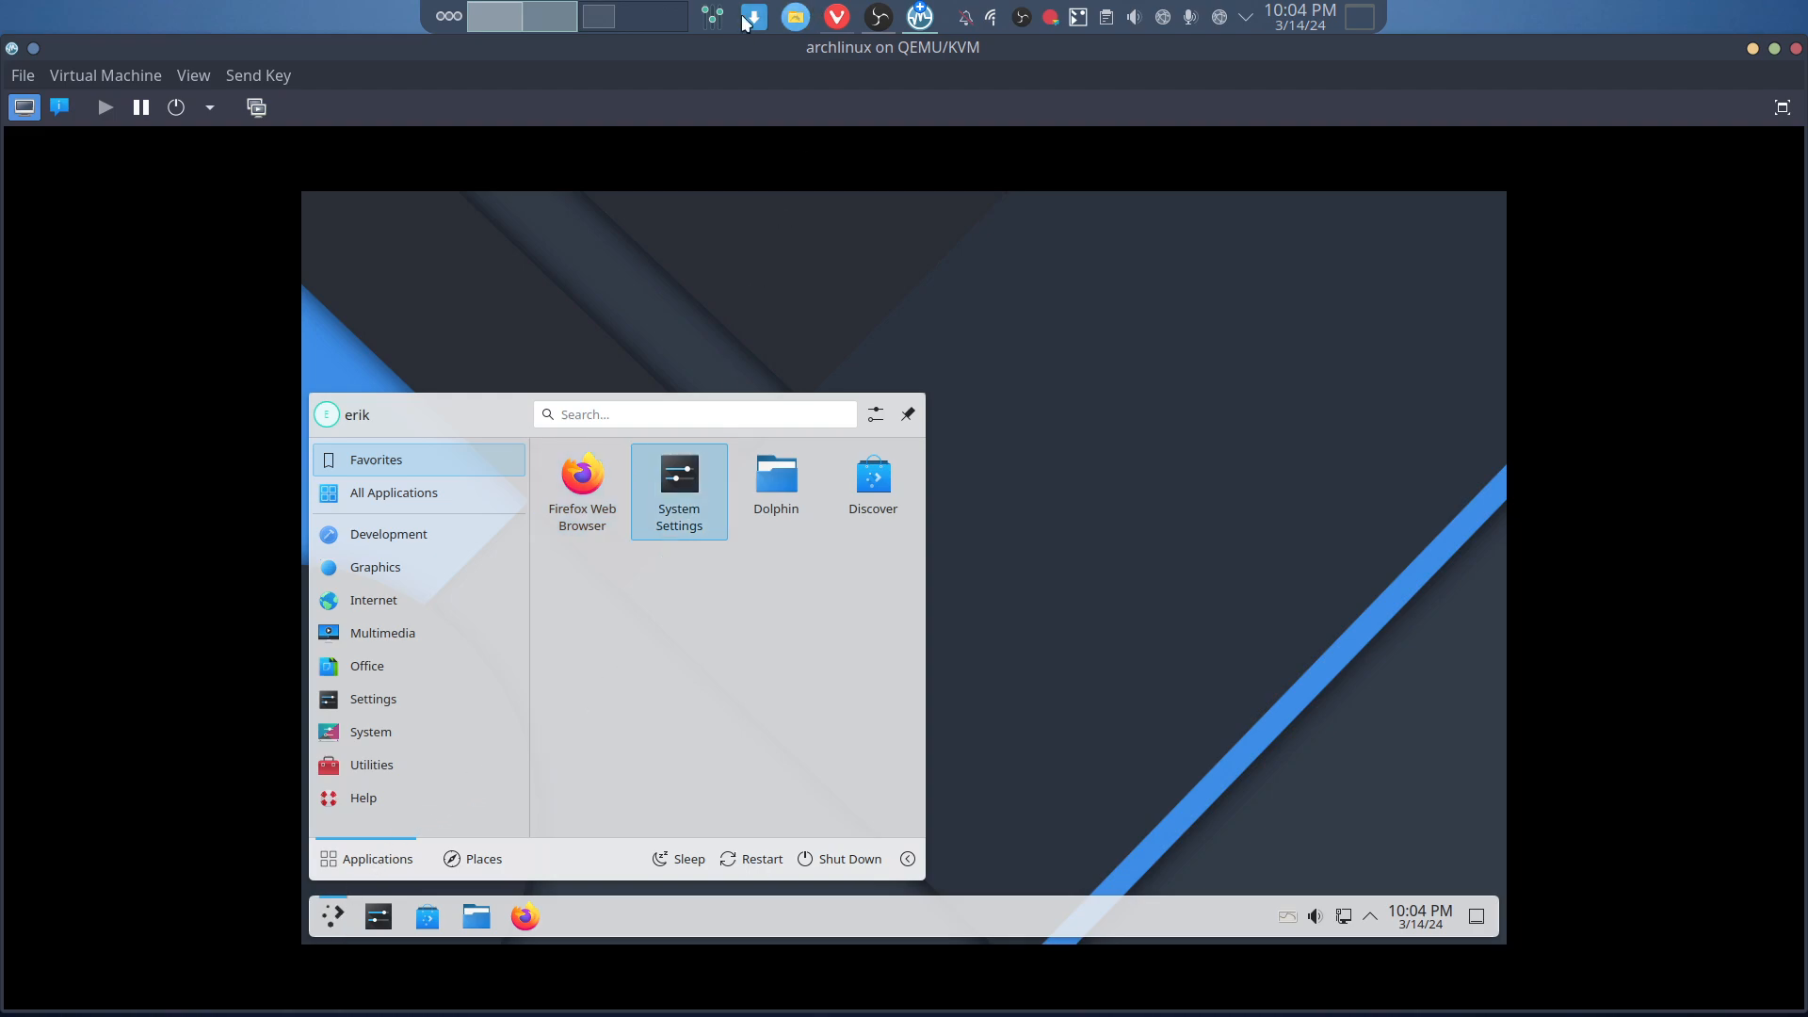
- Switch to the host's System Settings window, maximise it, and open the Desktop Effects page under Window Management
{"action": "left_click", "coordinate": [703, 20]}
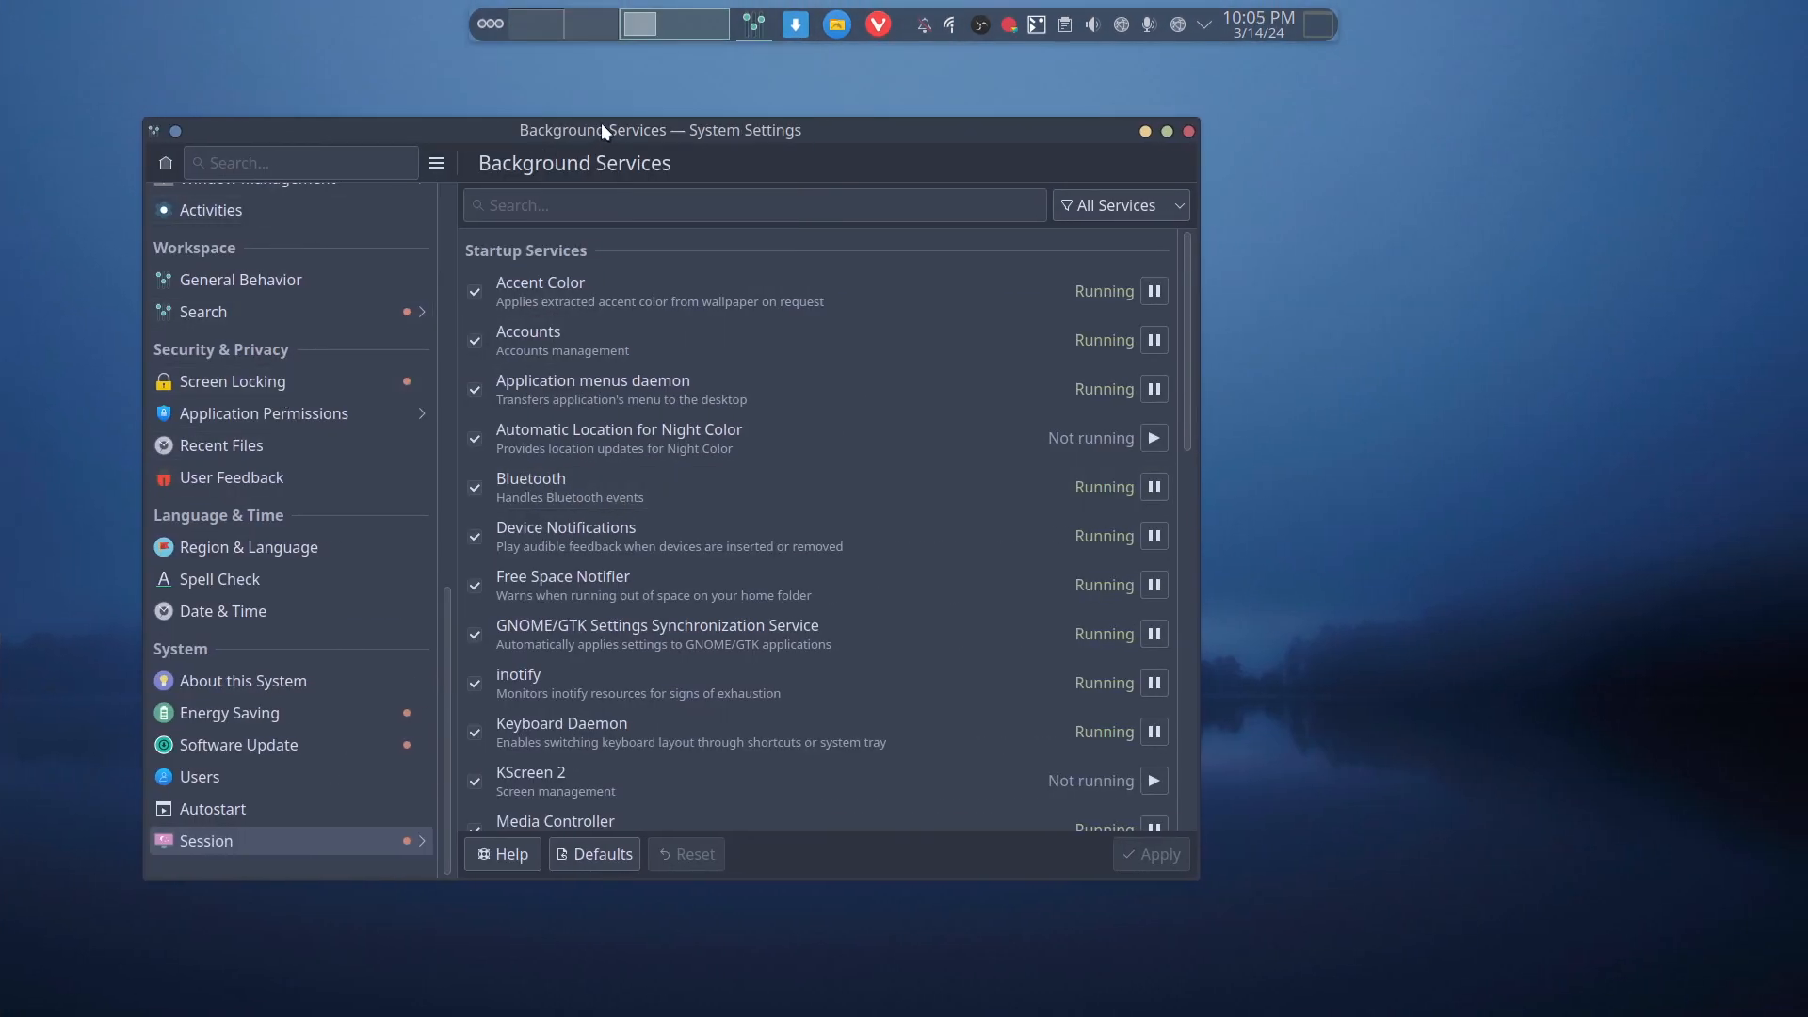
{"action": "double_click", "coordinate": [603, 127]}
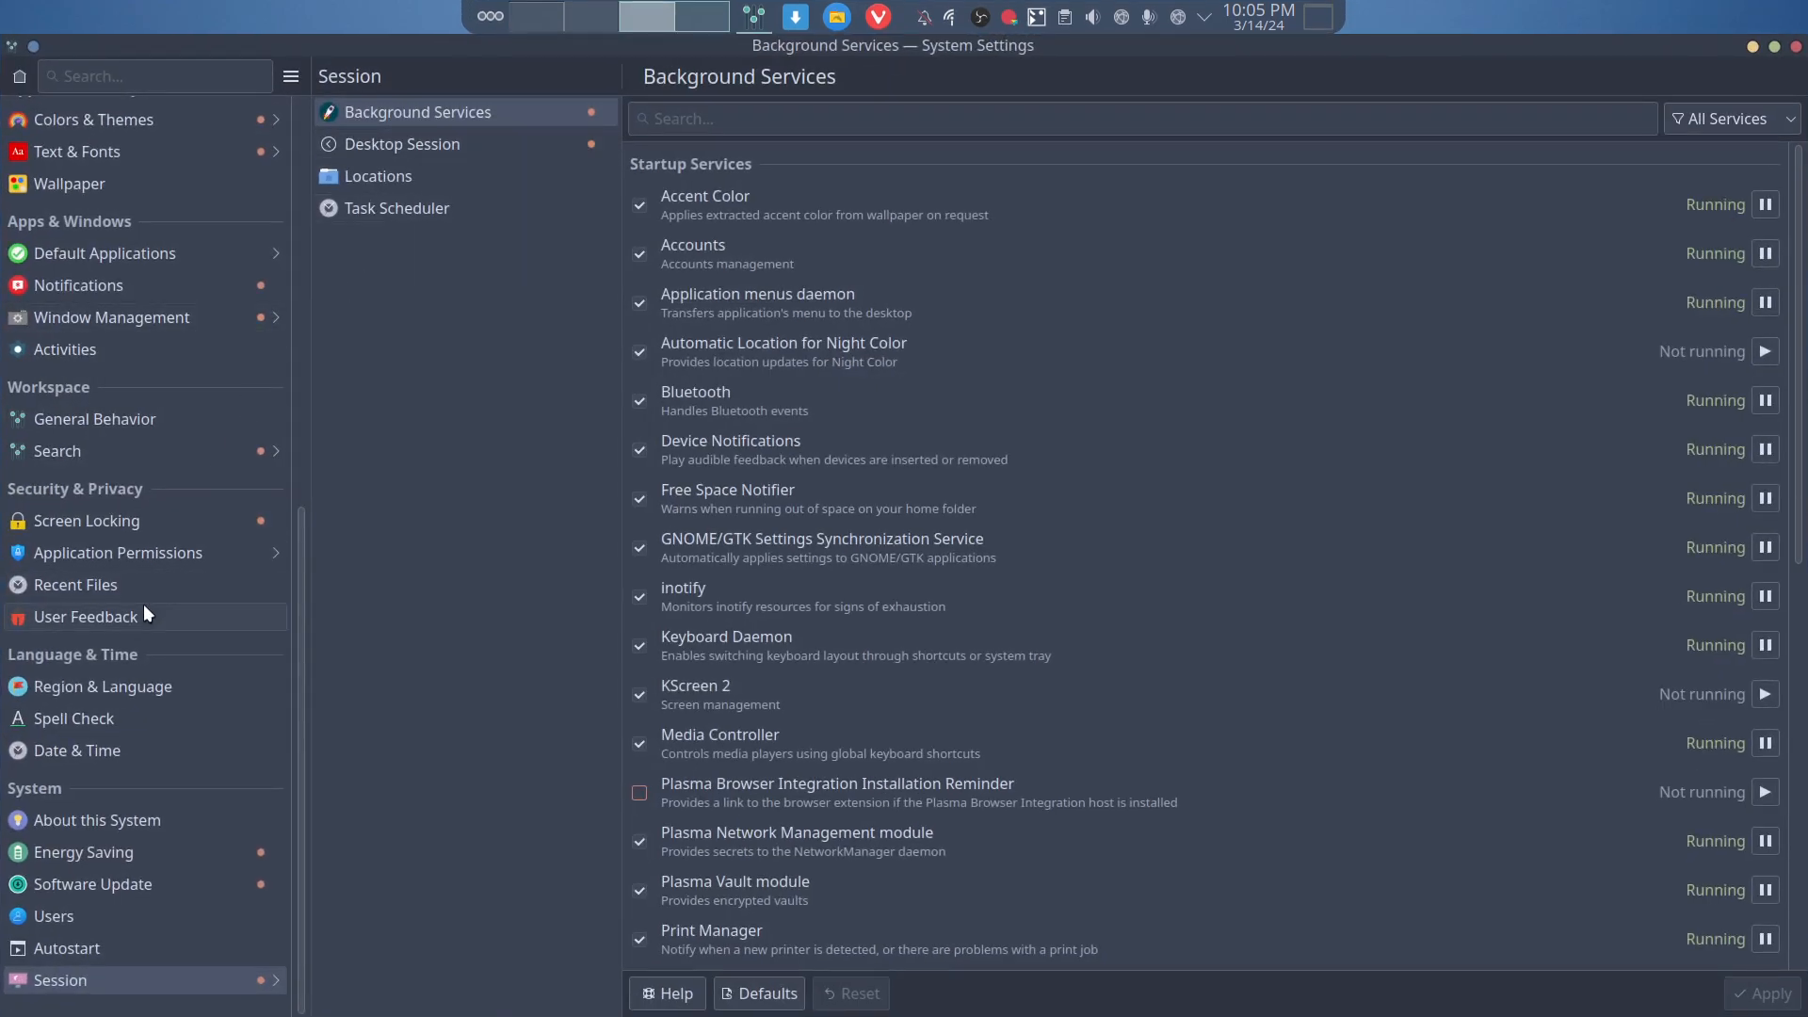
{"action": "scroll", "coordinate": [168, 744], "scroll_direction": "up", "scroll_amount": 3}
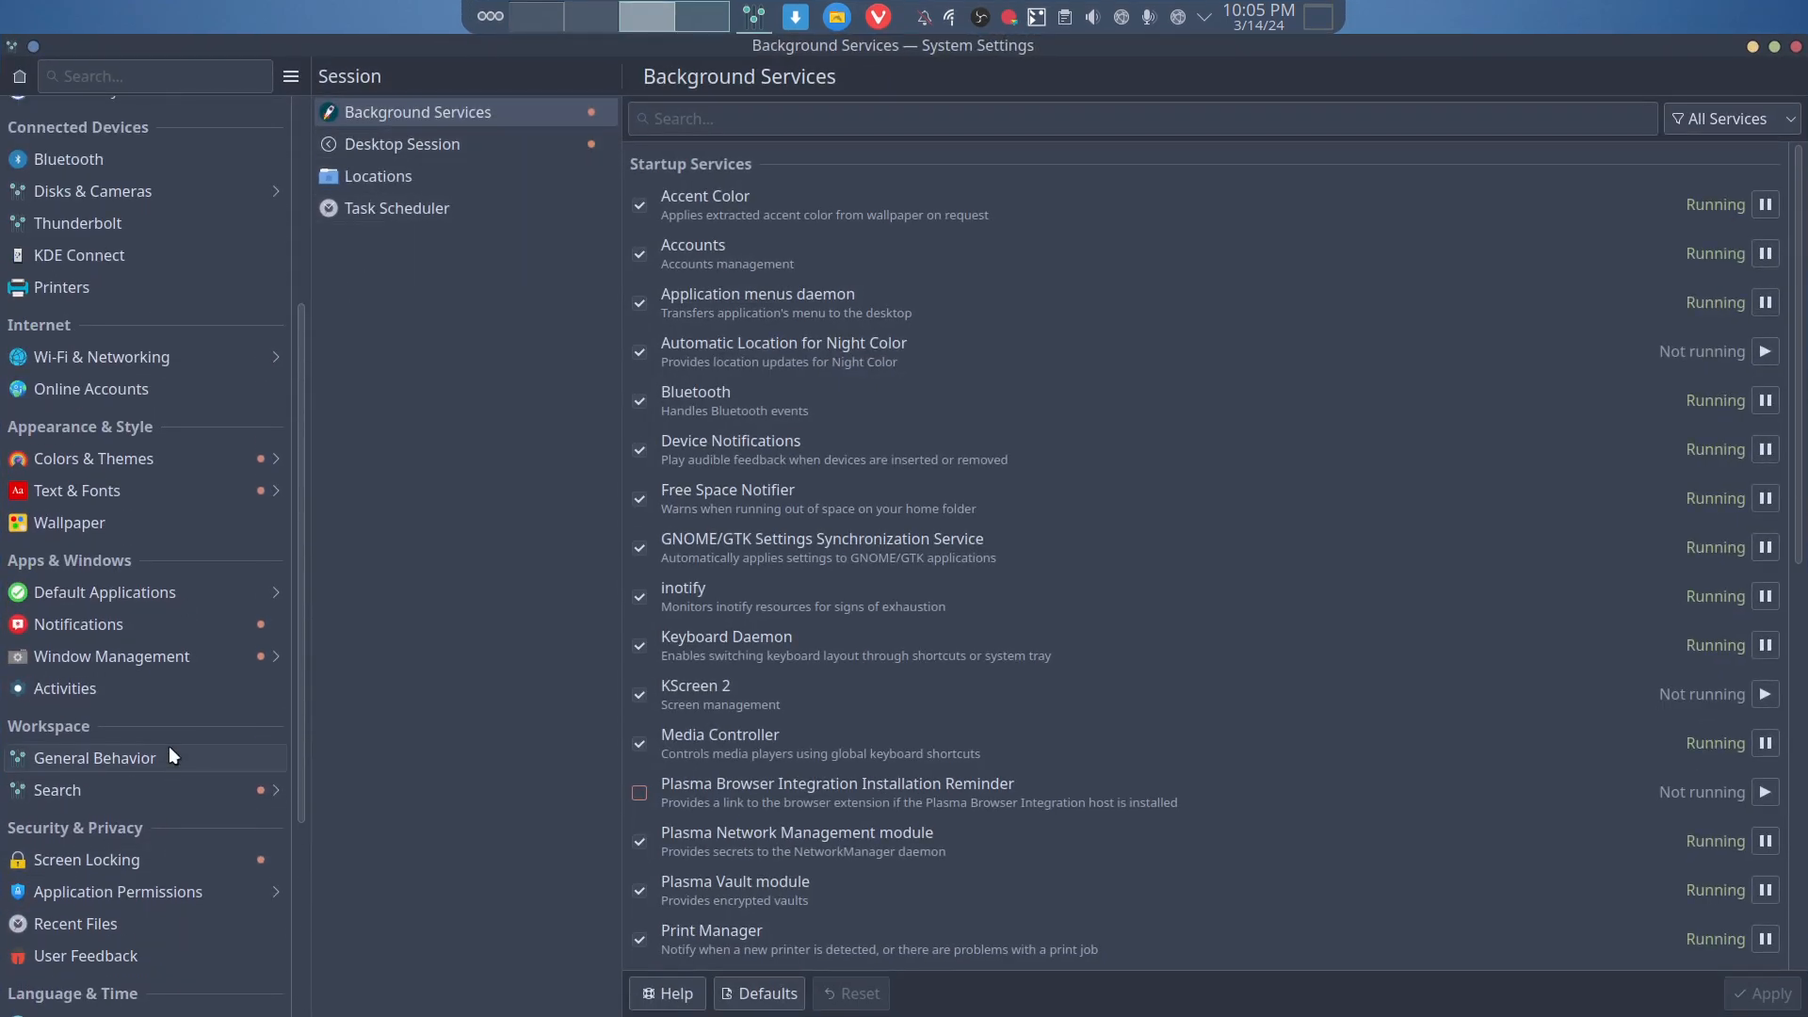
{"action": "scroll", "coordinate": [168, 746], "scroll_direction": "up", "scroll_amount": 3}
{"action": "scroll", "coordinate": [168, 746], "scroll_direction": "up", "scroll_amount": 1}
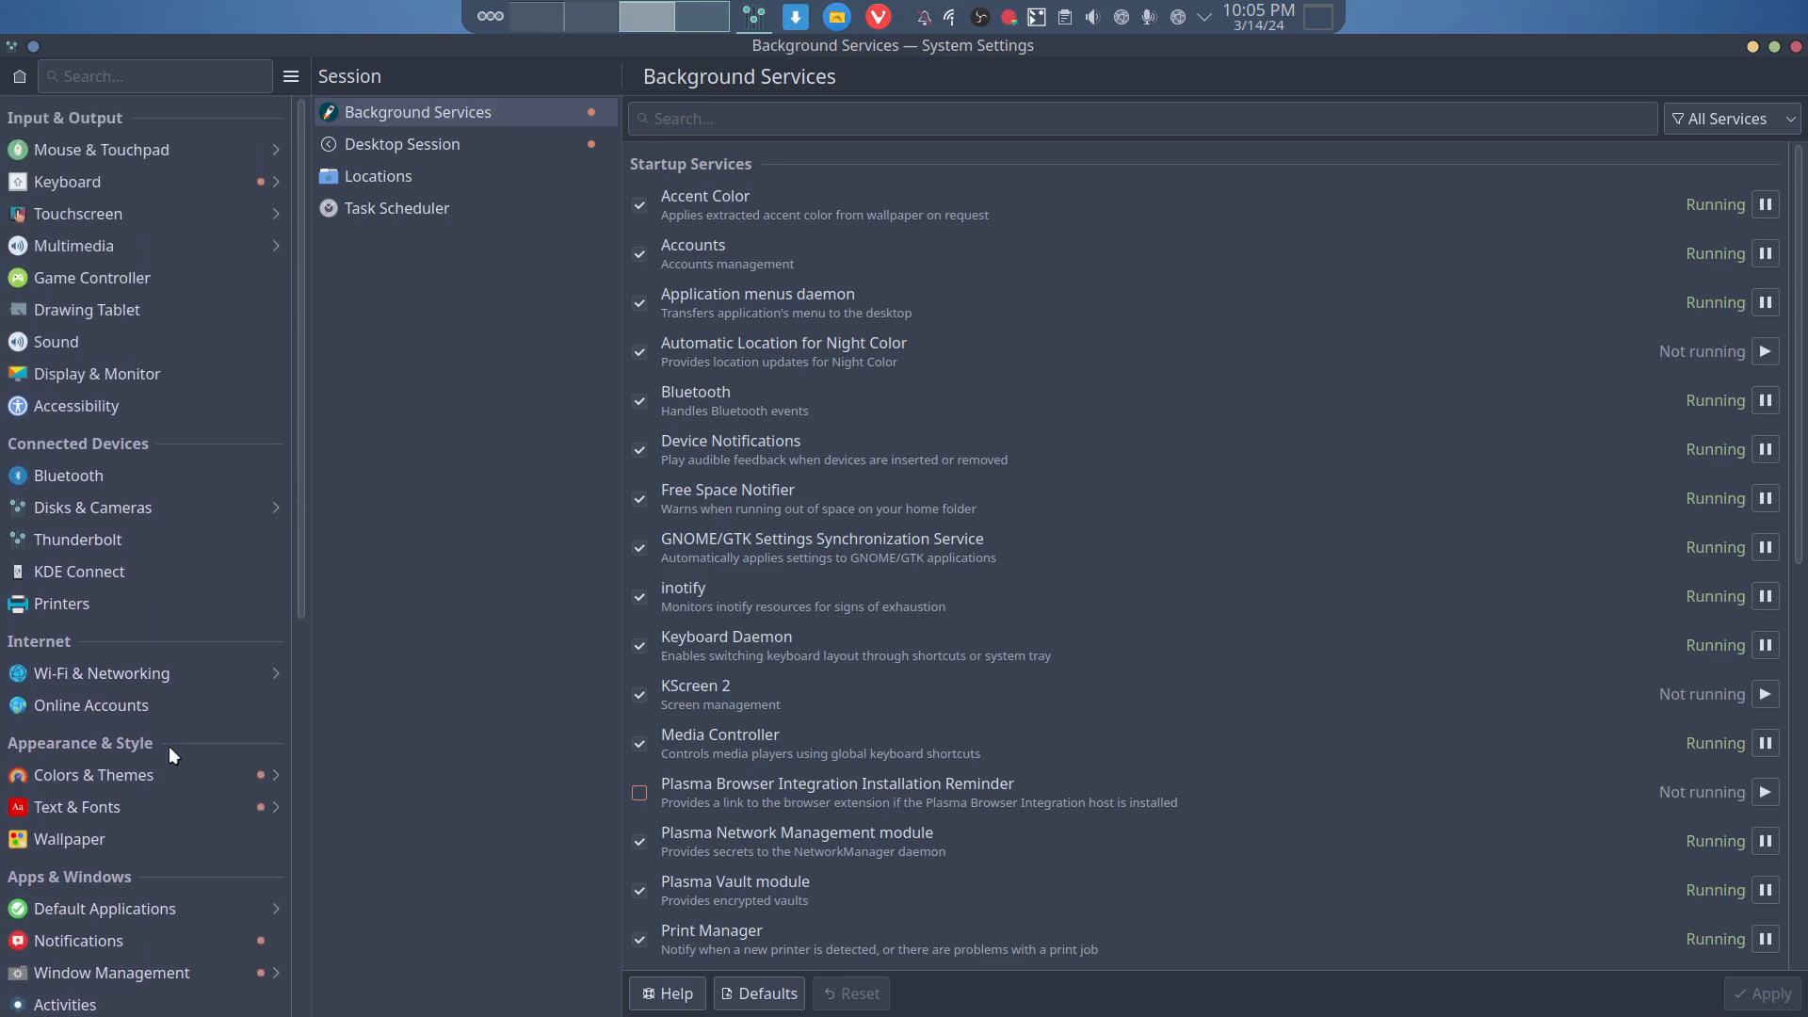
{"action": "scroll", "coordinate": [168, 746], "scroll_direction": "down", "scroll_amount": 3}
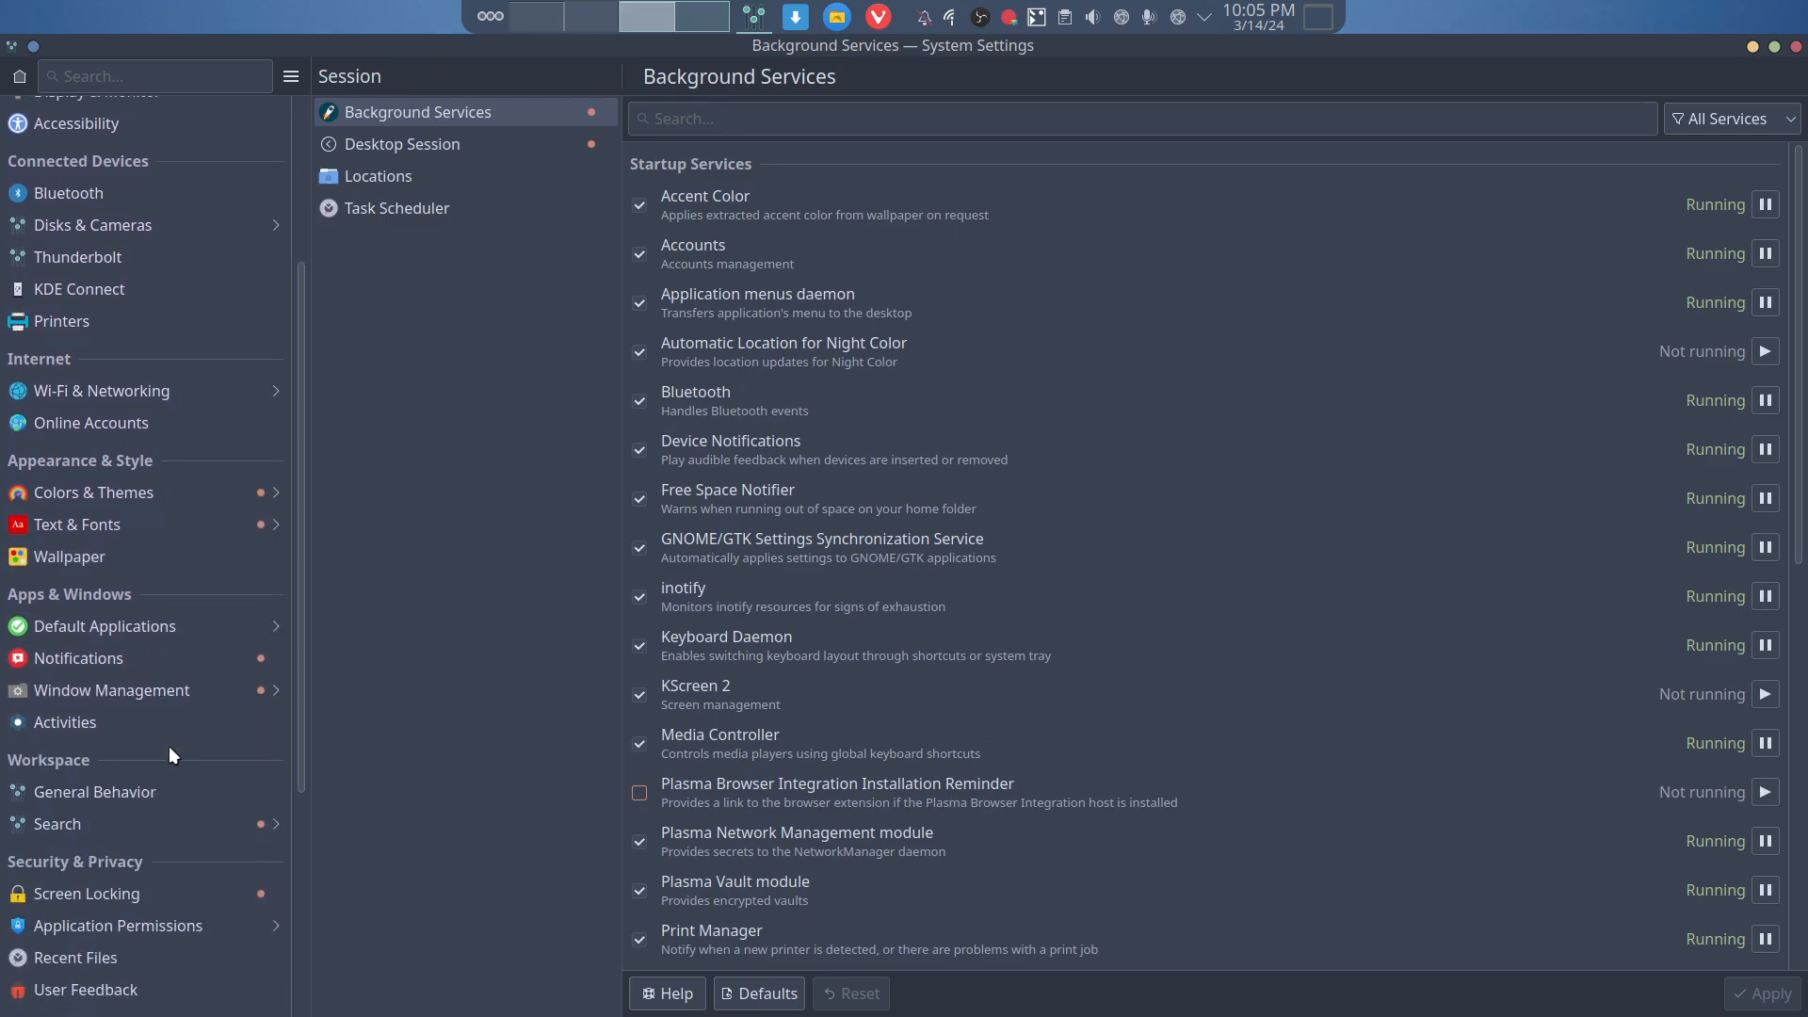
{"action": "left_click", "coordinate": [166, 687]}
{"action": "left_click", "coordinate": [437, 176]}
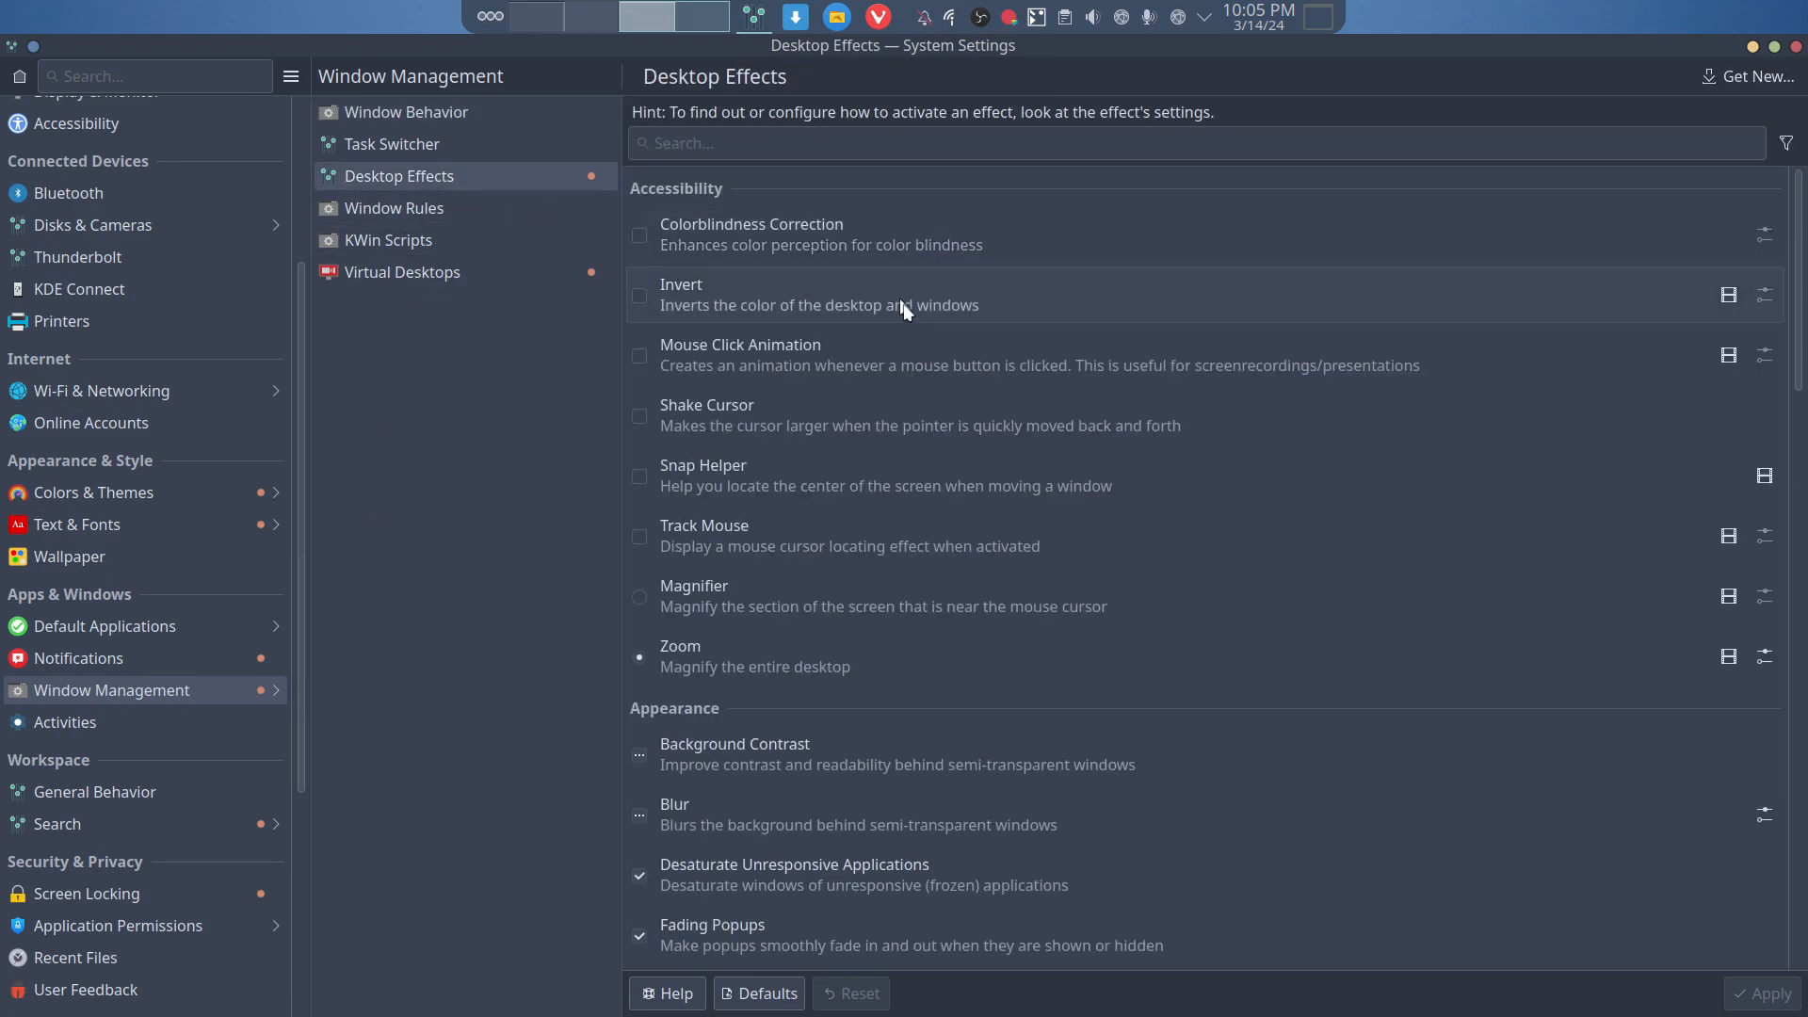
- Pull the System Settings window out of its maximised state to show how it wobbles when moved, and maximise it again
{"action": "scroll", "coordinate": [887, 595], "scroll_direction": "down", "scroll_amount": 8}
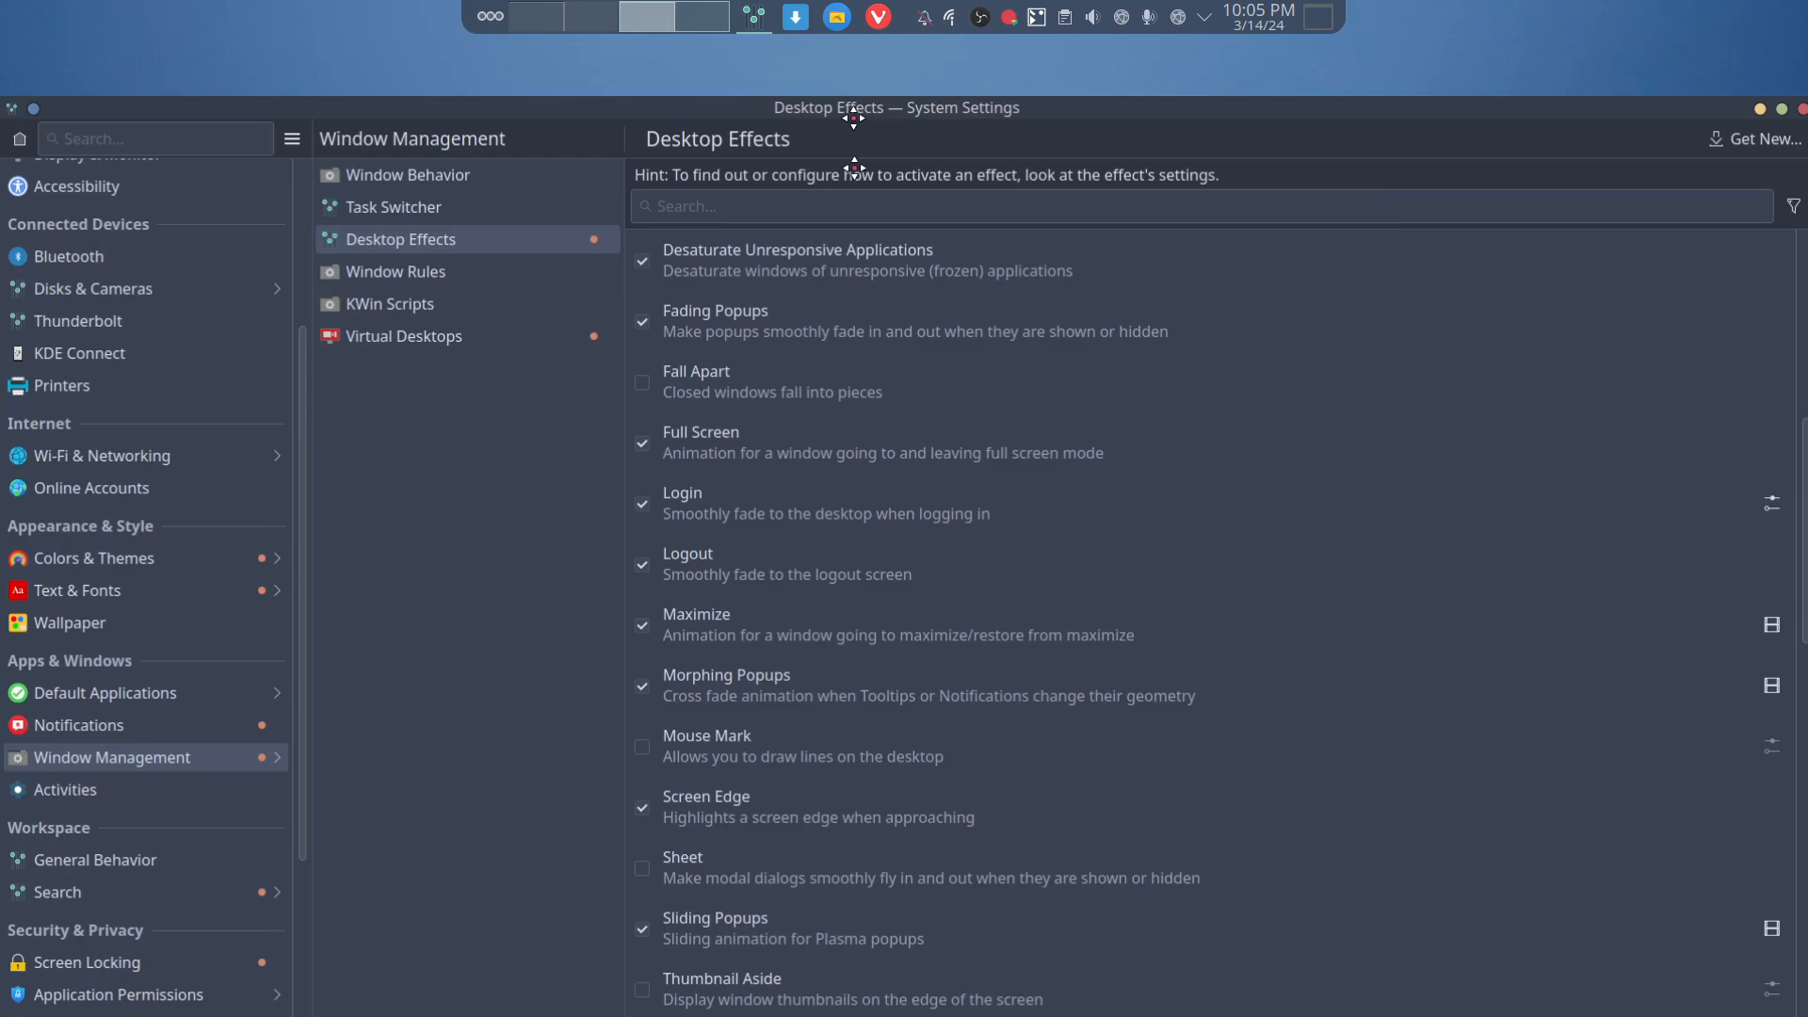
{"action": "left_click_drag", "start_coordinate": [851, 45], "coordinate": [807, 182]}
{"action": "double_click", "coordinate": [807, 181]}
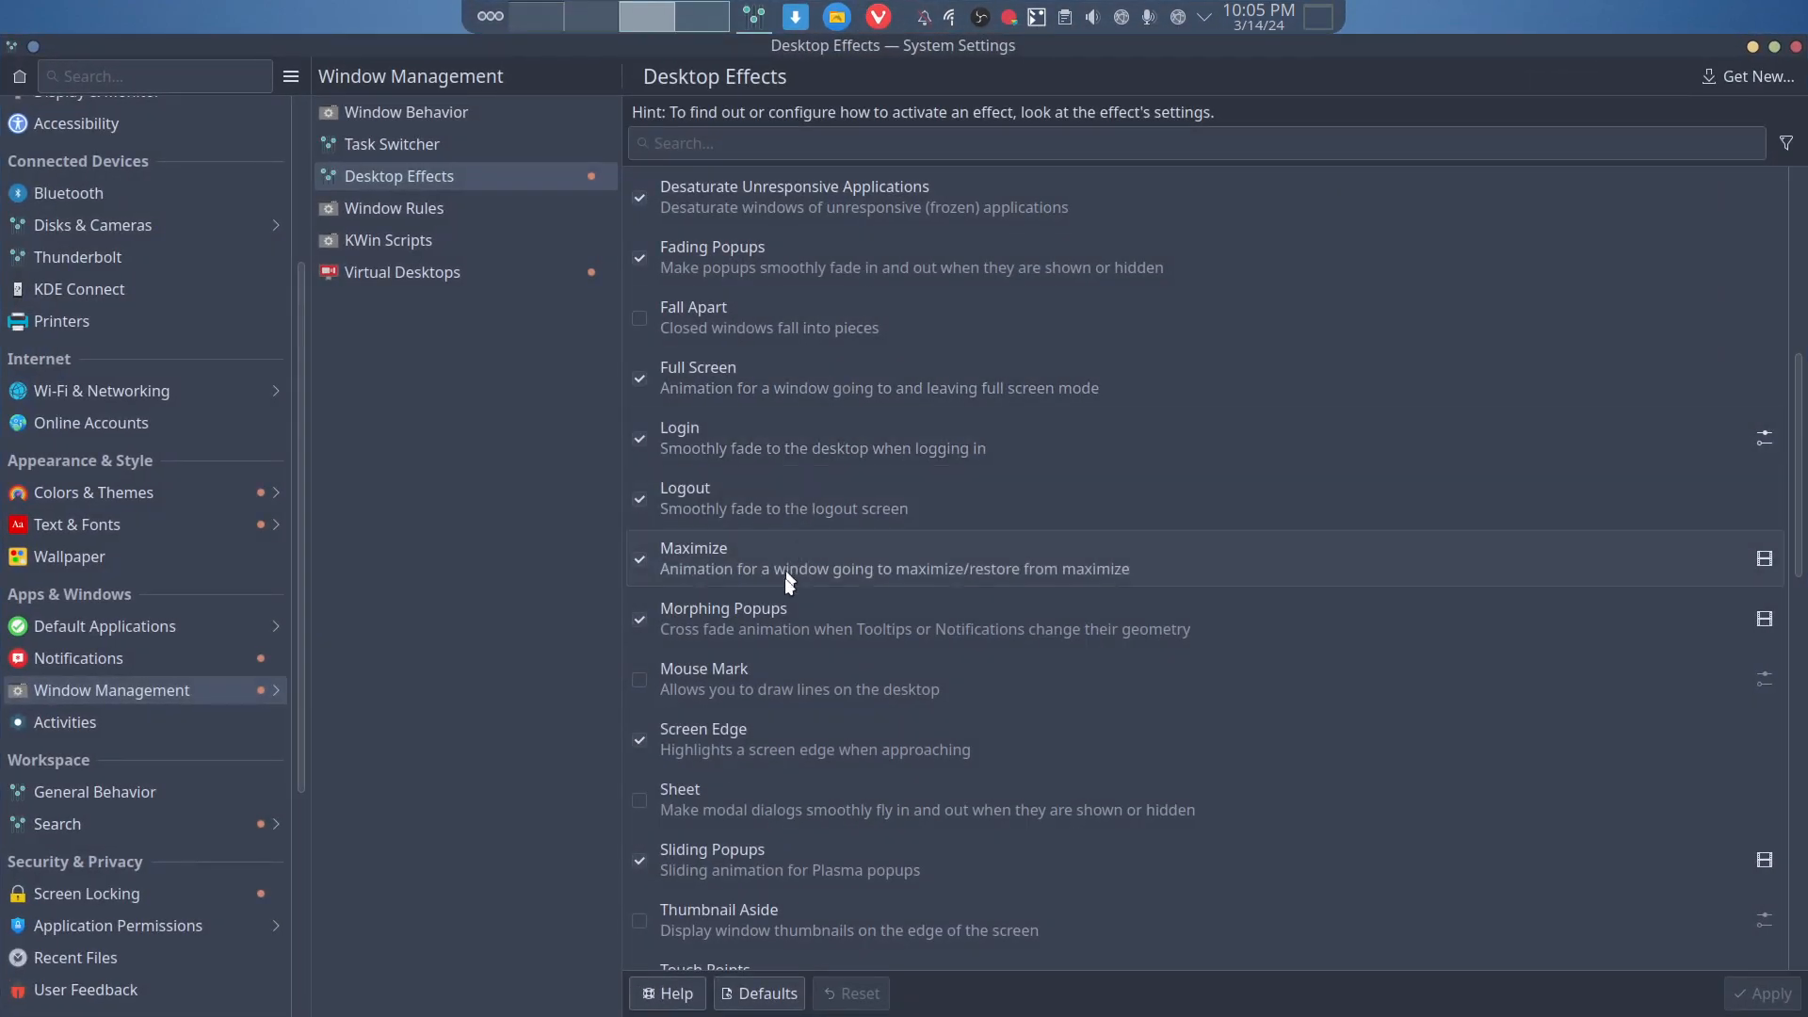
- Examine the available desktop effects from Appearance through Window Open/Close Animation and back up to Fall Apart
{"action": "scroll", "coordinate": [783, 586], "scroll_direction": "down", "scroll_amount": 3}
{"action": "scroll", "coordinate": [783, 585], "scroll_direction": "down", "scroll_amount": 4}
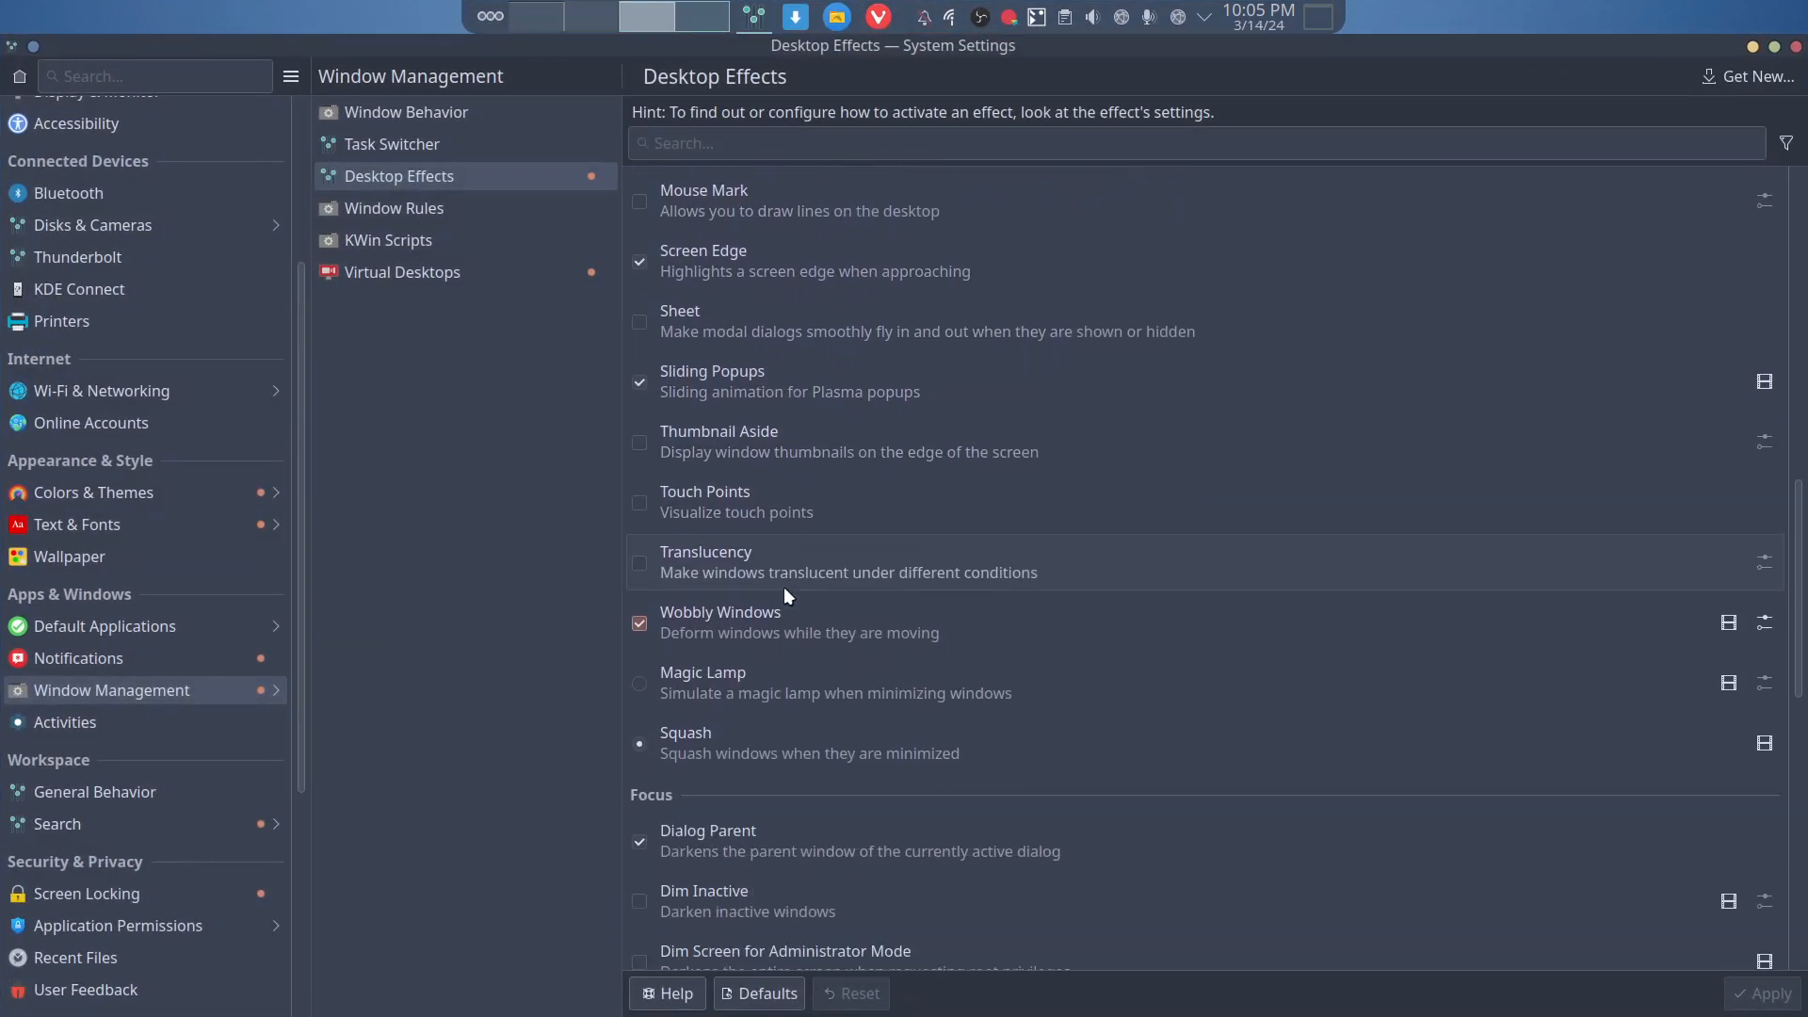
{"action": "scroll", "coordinate": [791, 678], "scroll_direction": "down", "scroll_amount": 5}
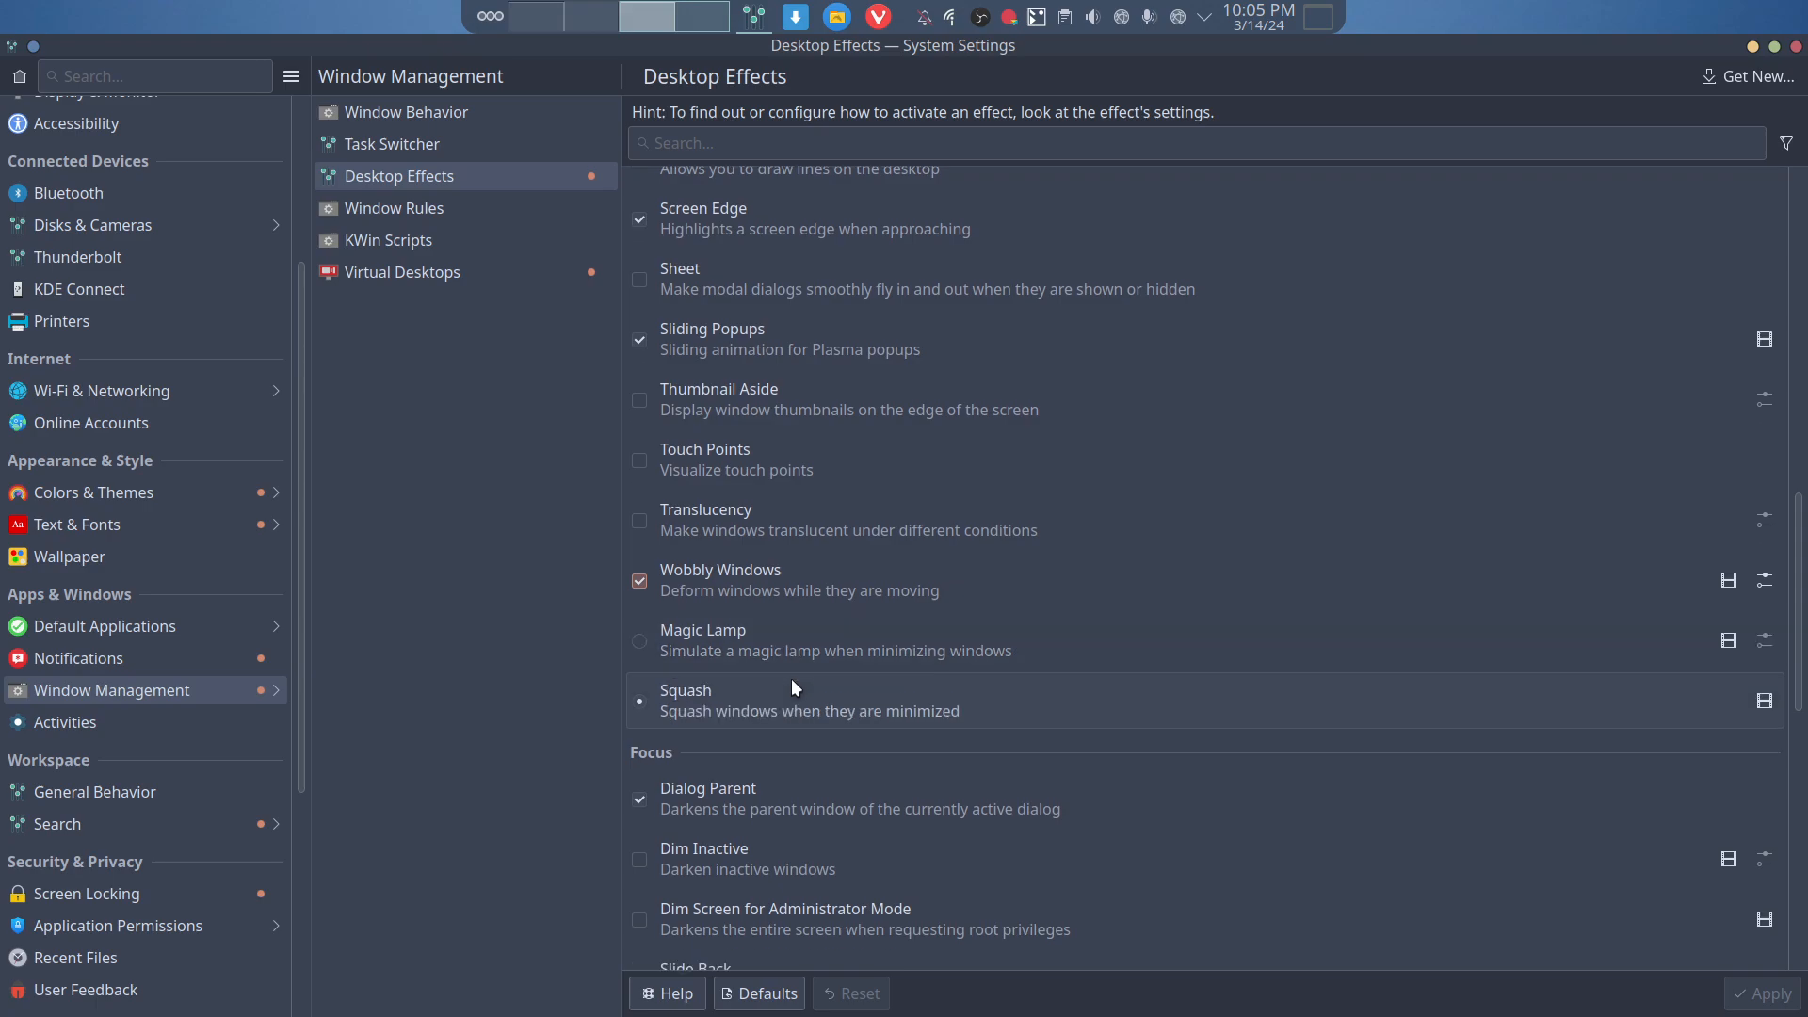
{"action": "scroll", "coordinate": [791, 678], "scroll_direction": "down", "scroll_amount": 5}
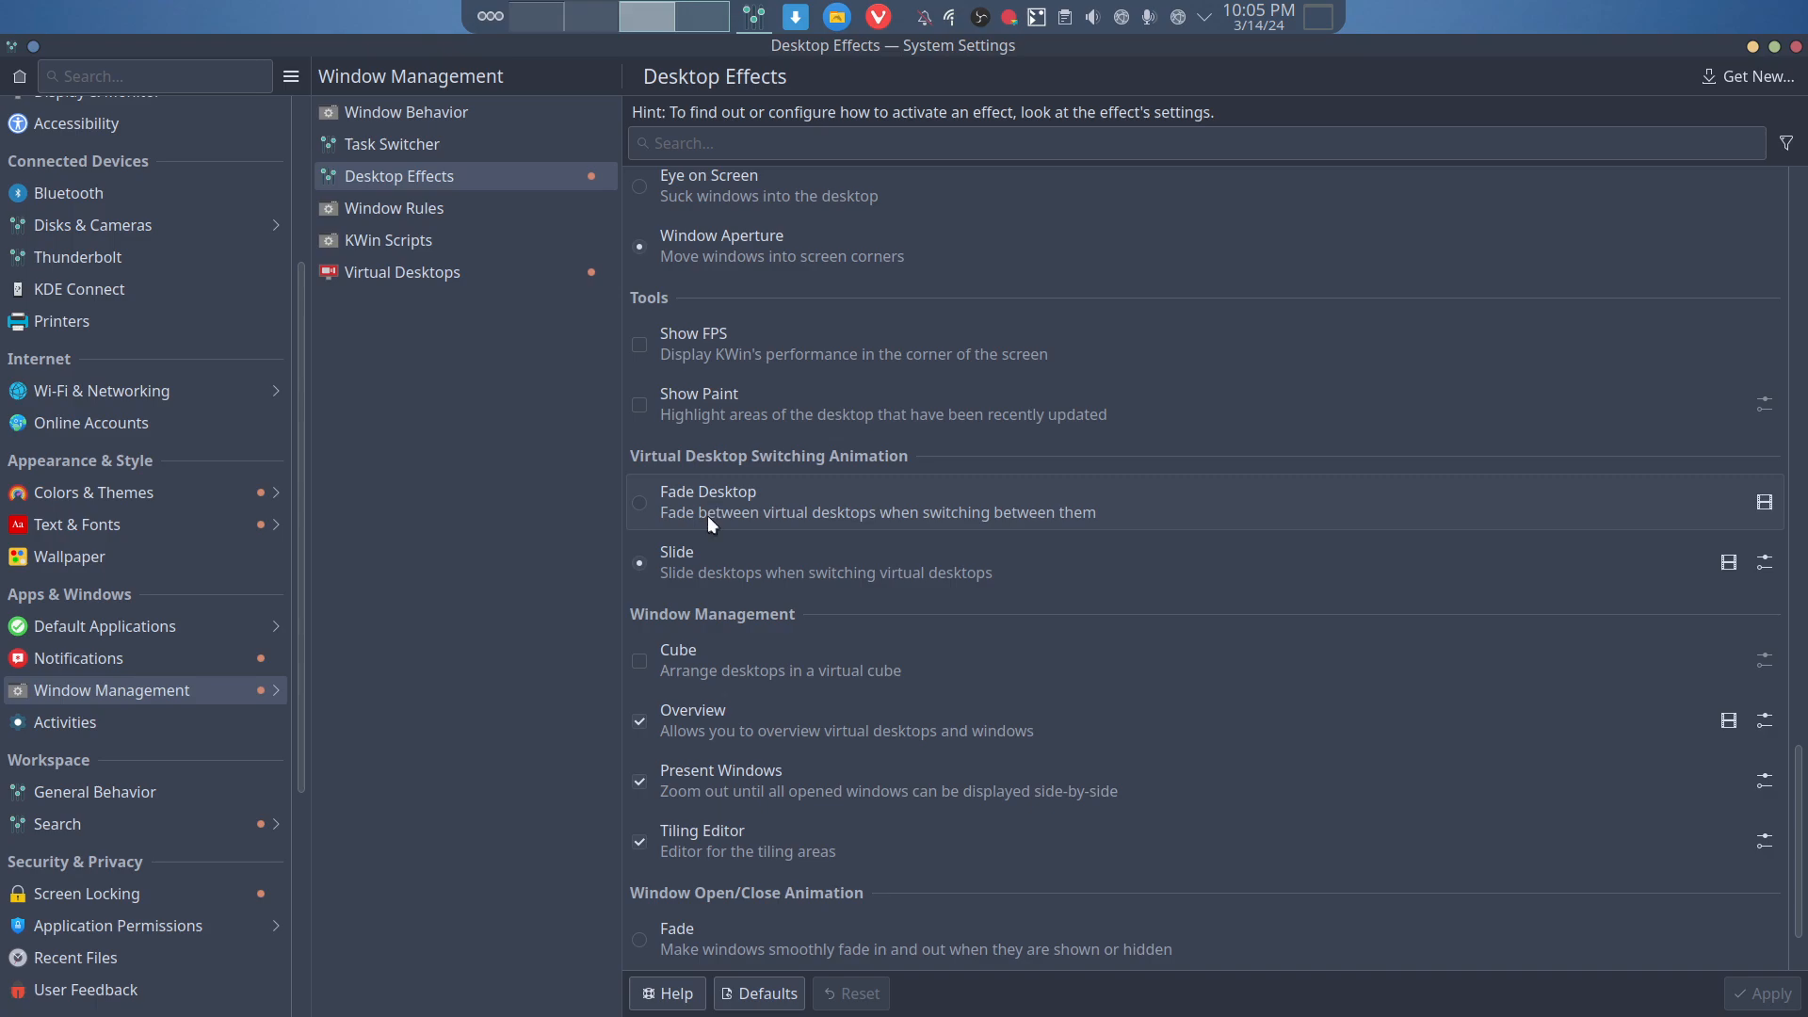
{"action": "scroll", "coordinate": [708, 516], "scroll_direction": "down", "scroll_amount": 1}
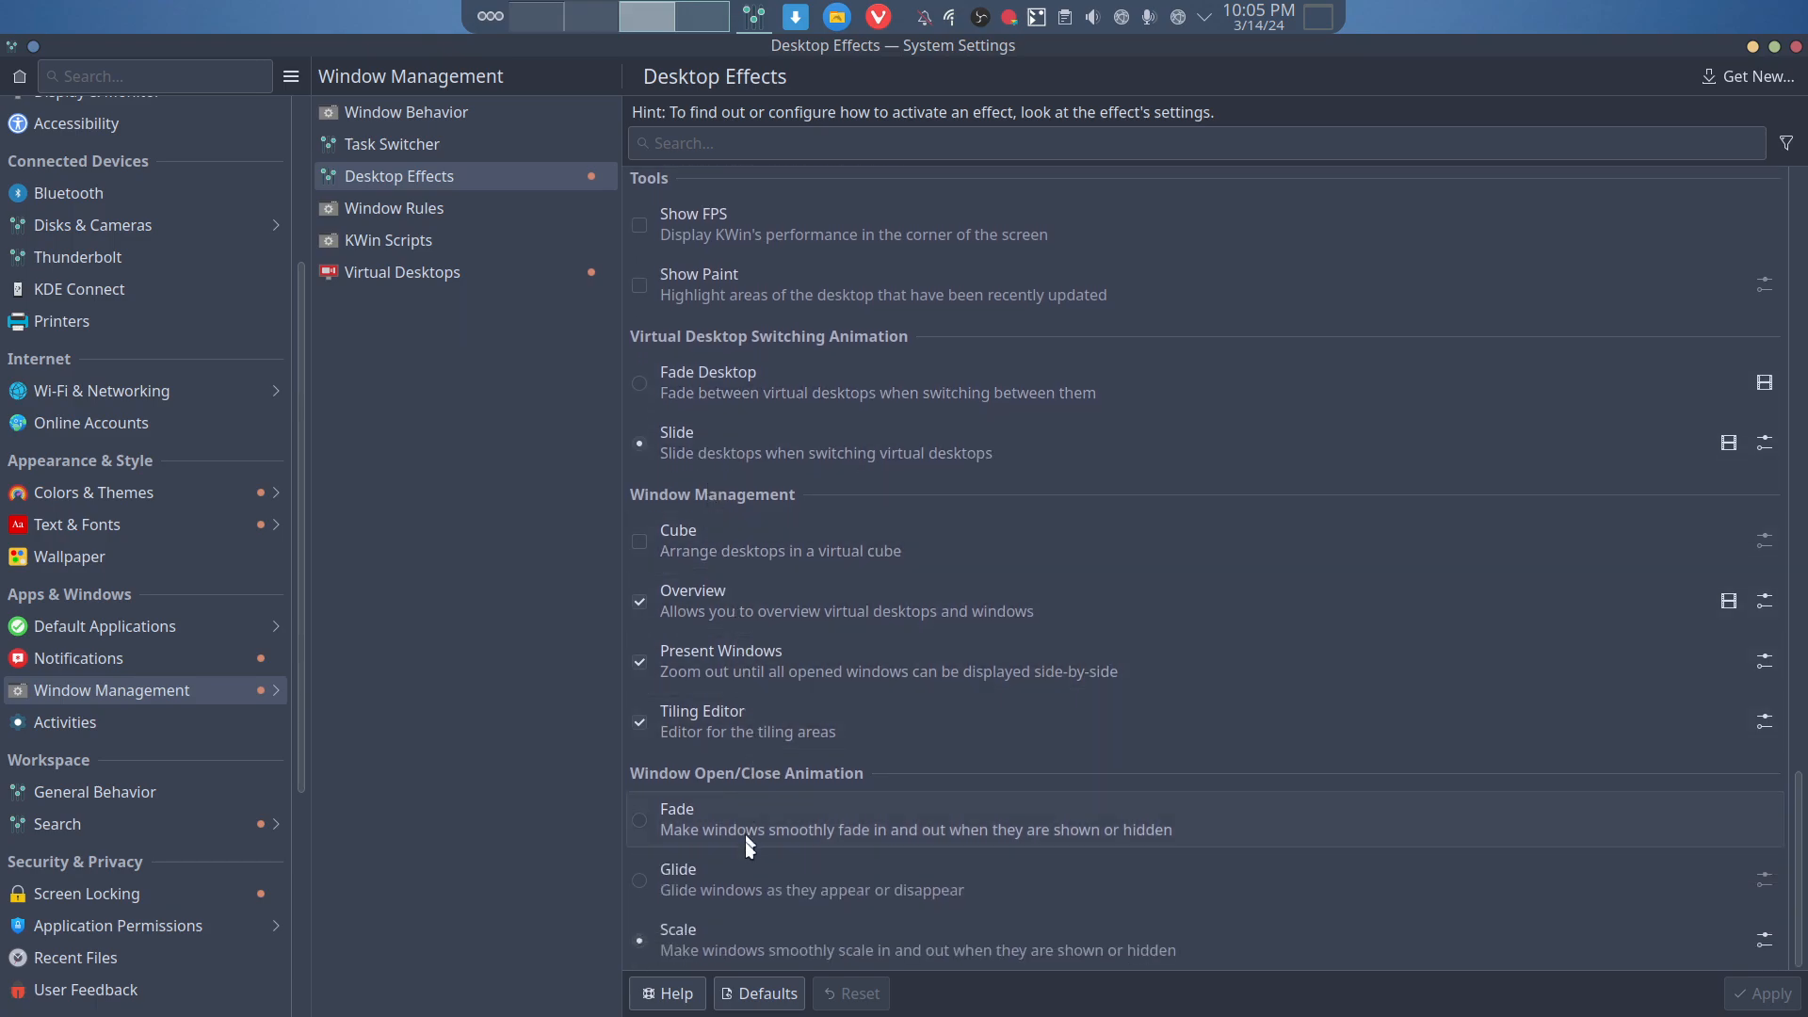
{"action": "scroll", "coordinate": [772, 692], "scroll_direction": "up", "scroll_amount": 3}
{"action": "scroll", "coordinate": [827, 482], "scroll_direction": "up", "scroll_amount": 4}
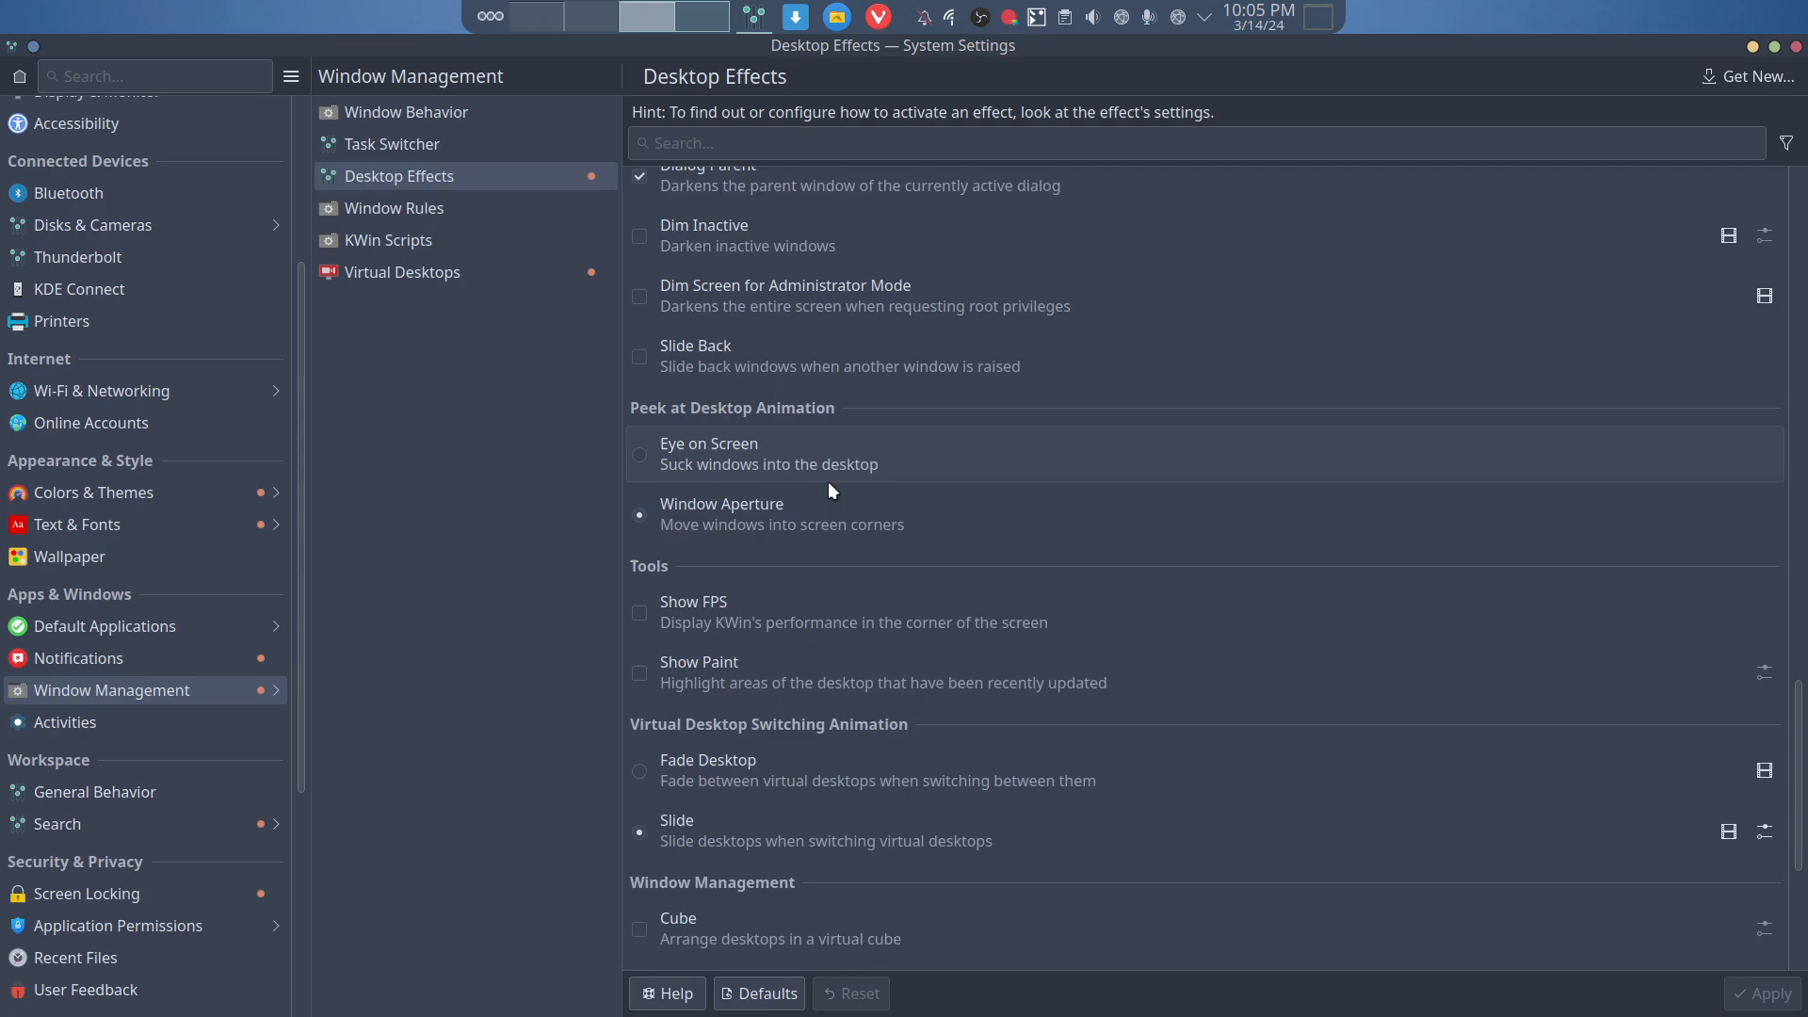
{"action": "scroll", "coordinate": [827, 482], "scroll_direction": "up", "scroll_amount": 3}
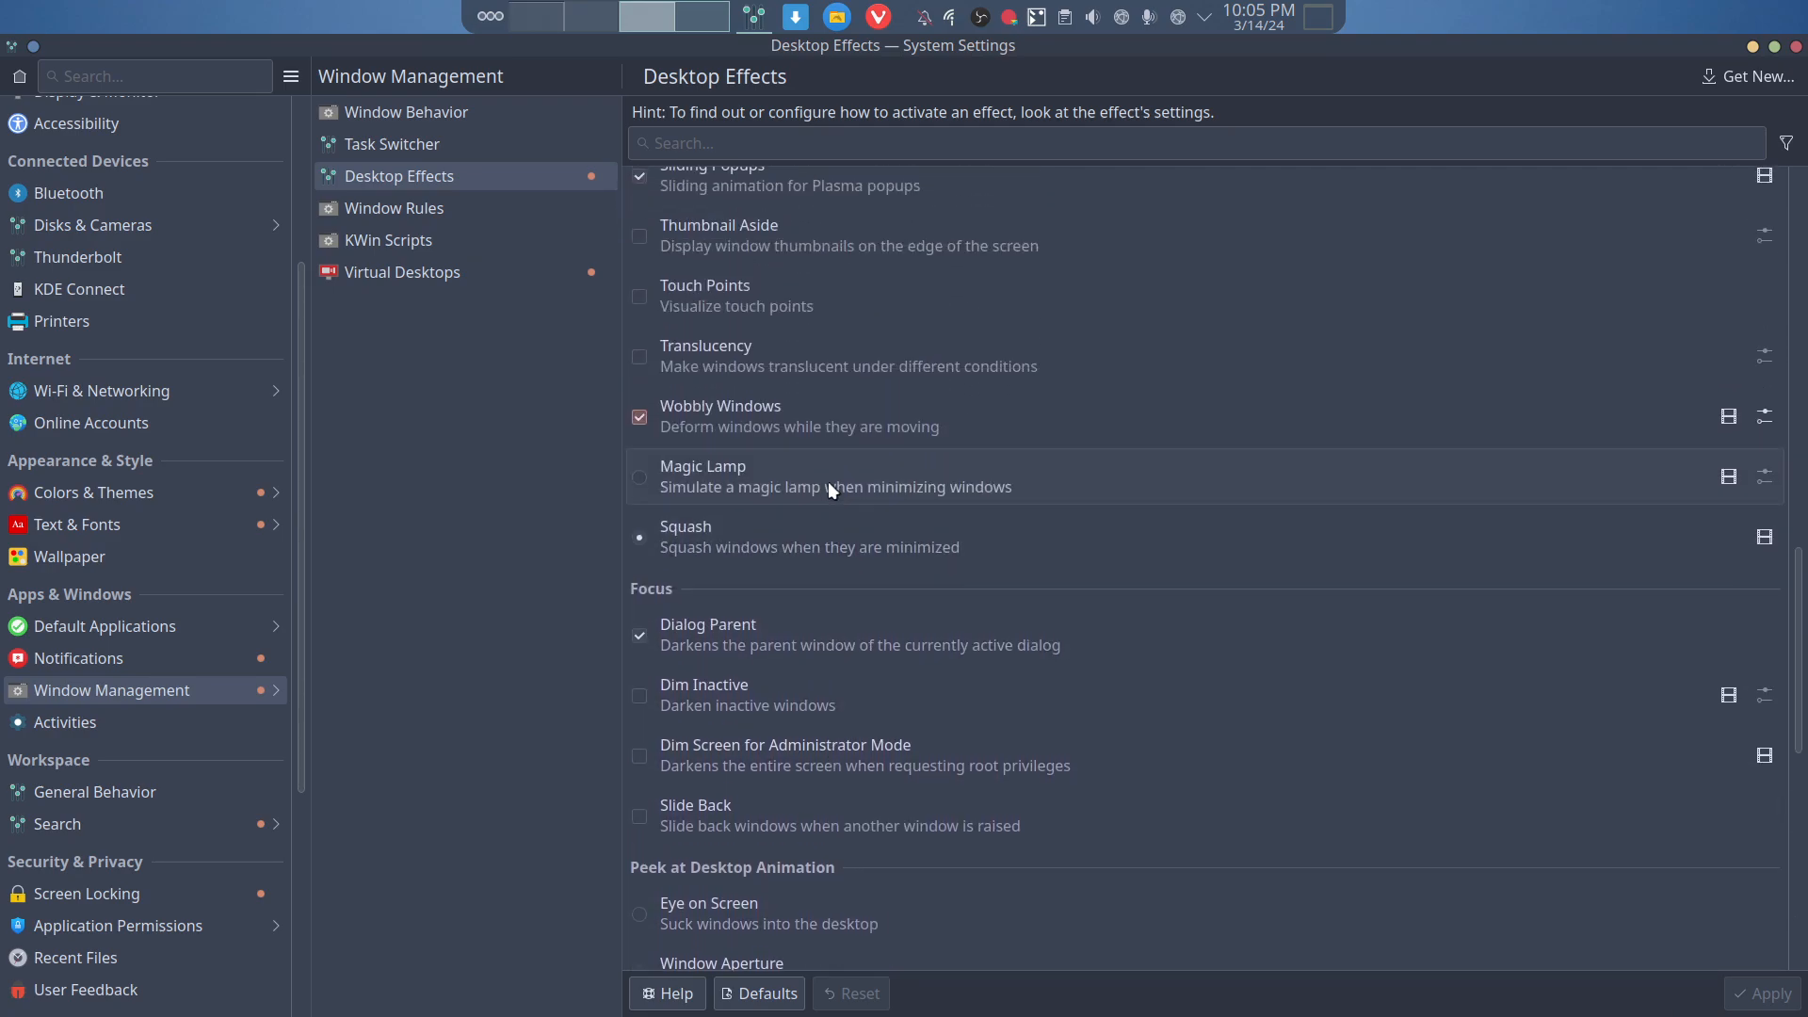
{"action": "scroll", "coordinate": [829, 484], "scroll_direction": "up", "scroll_amount": 3}
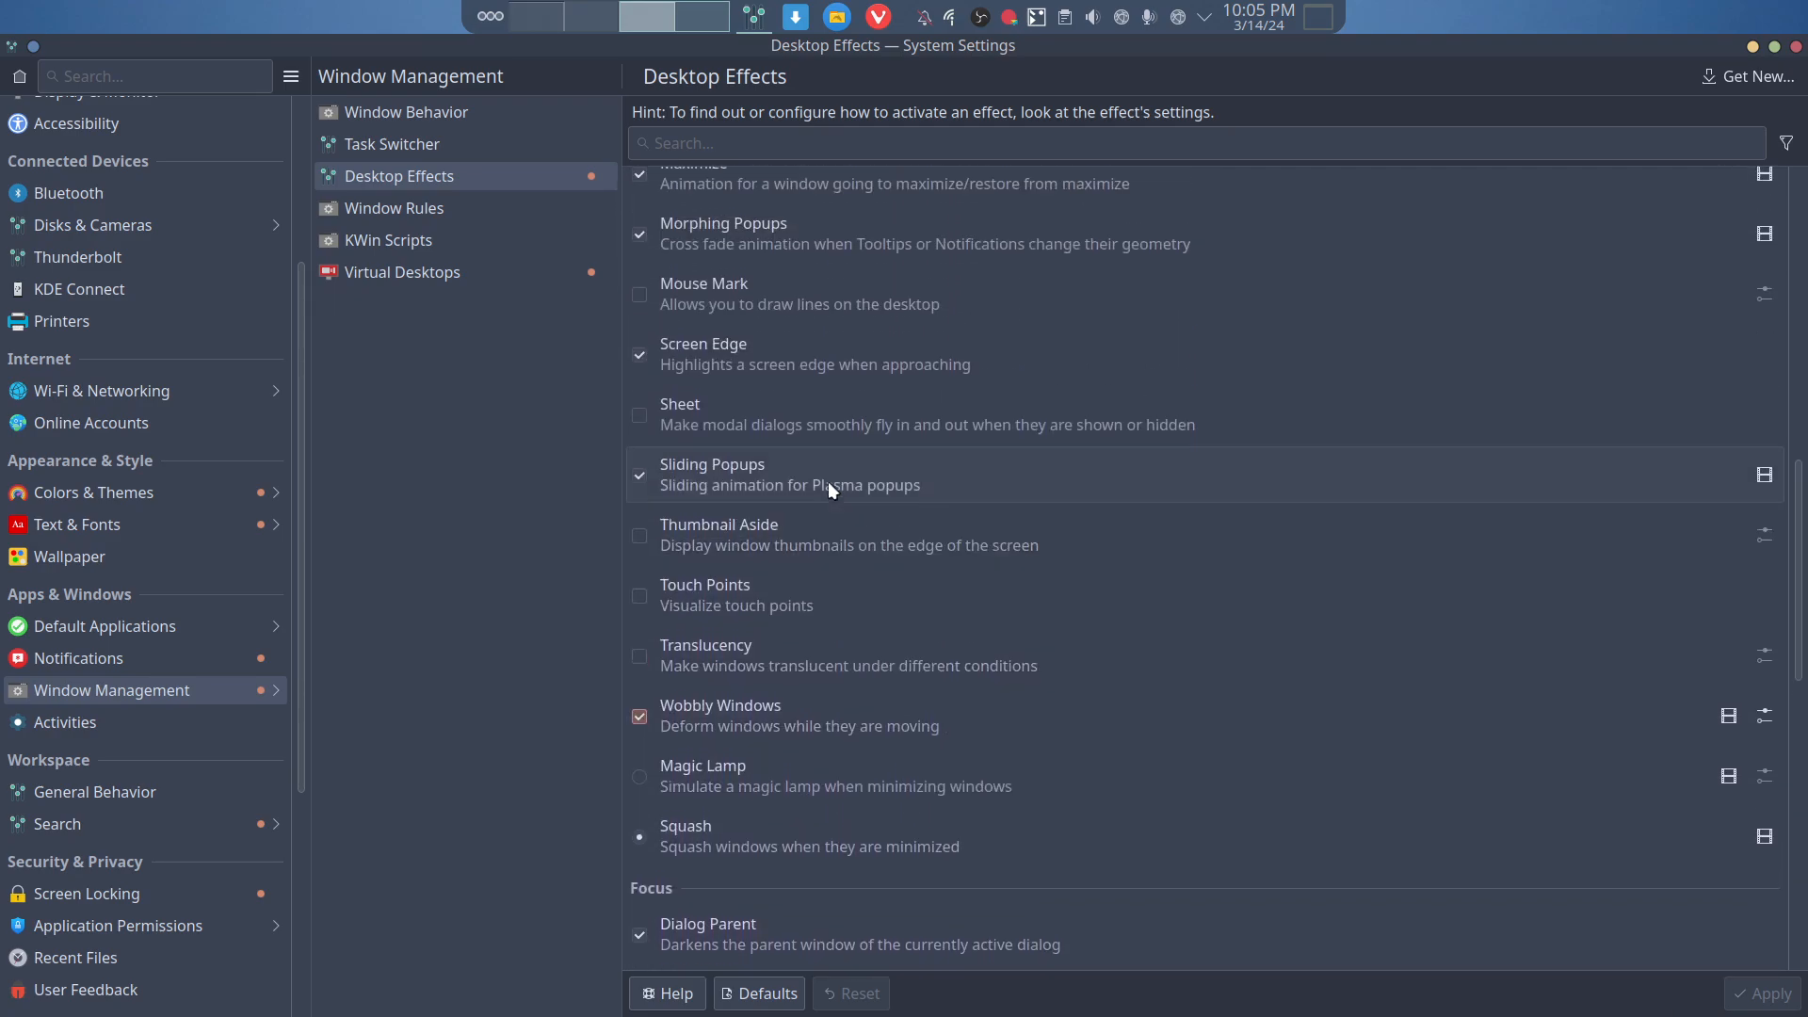
{"action": "scroll", "coordinate": [828, 484], "scroll_direction": "up", "scroll_amount": 2}
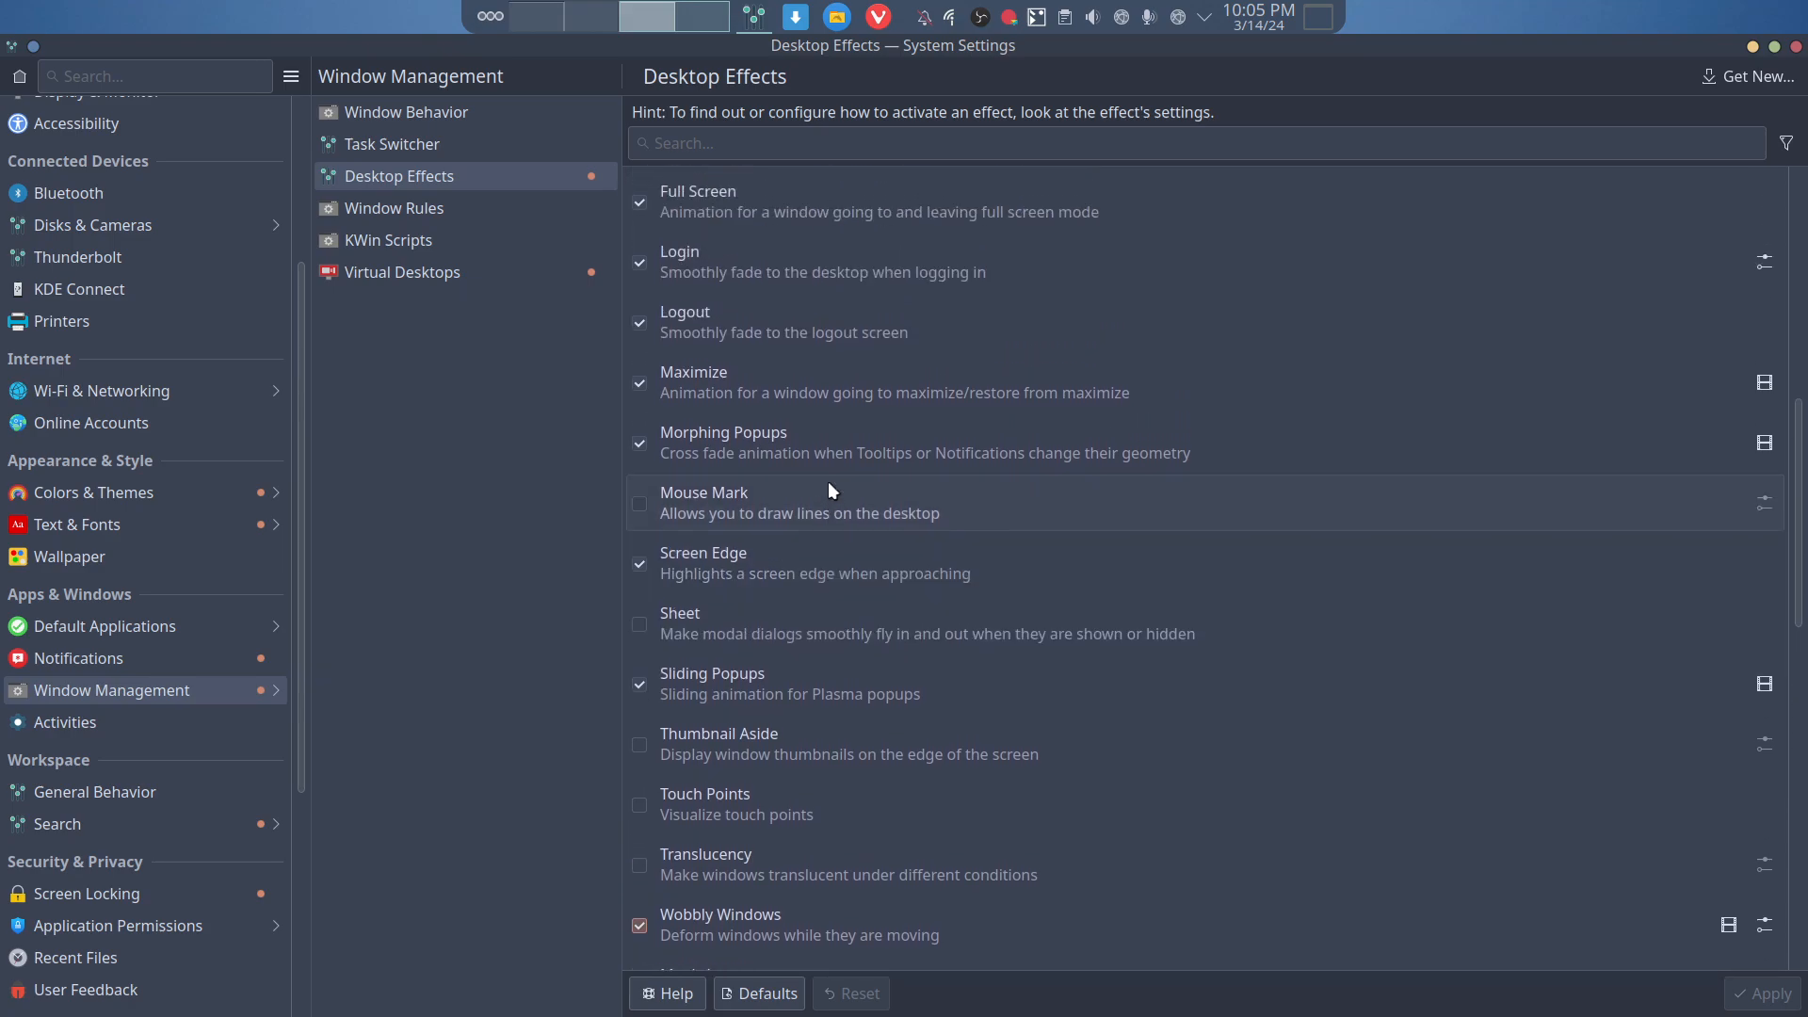
{"action": "scroll", "coordinate": [828, 485], "scroll_direction": "up", "scroll_amount": 2}
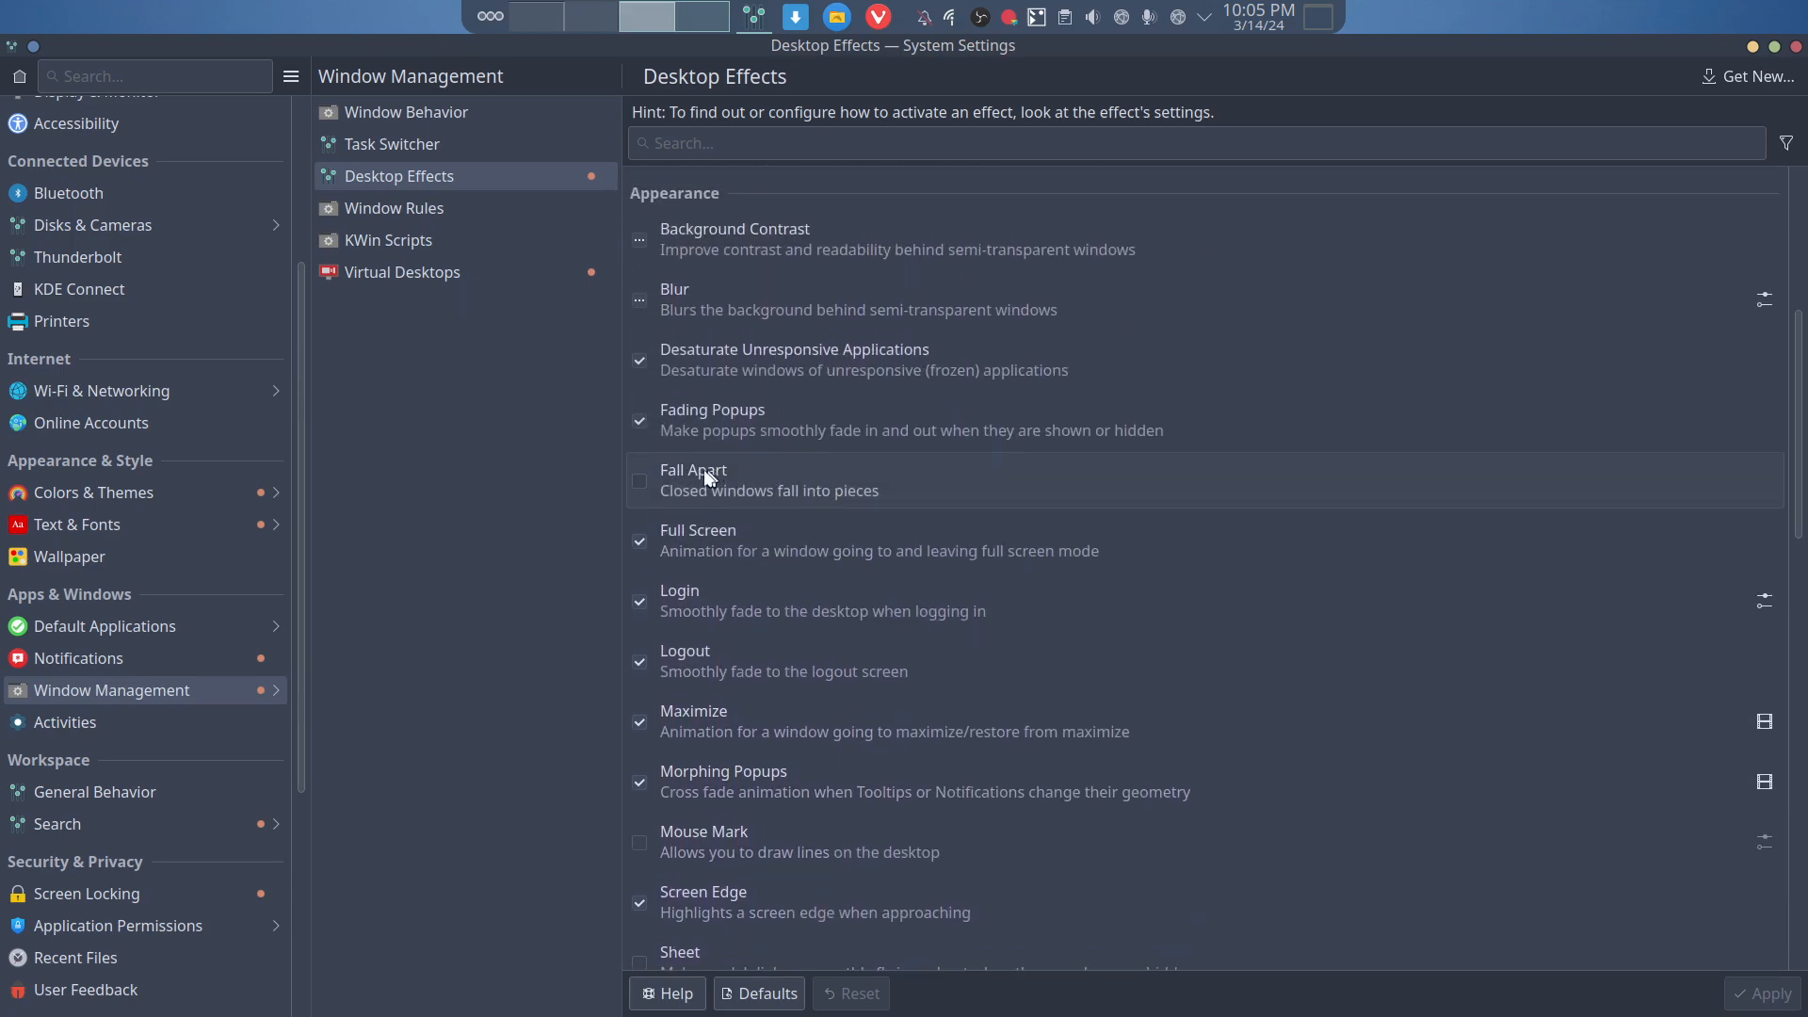